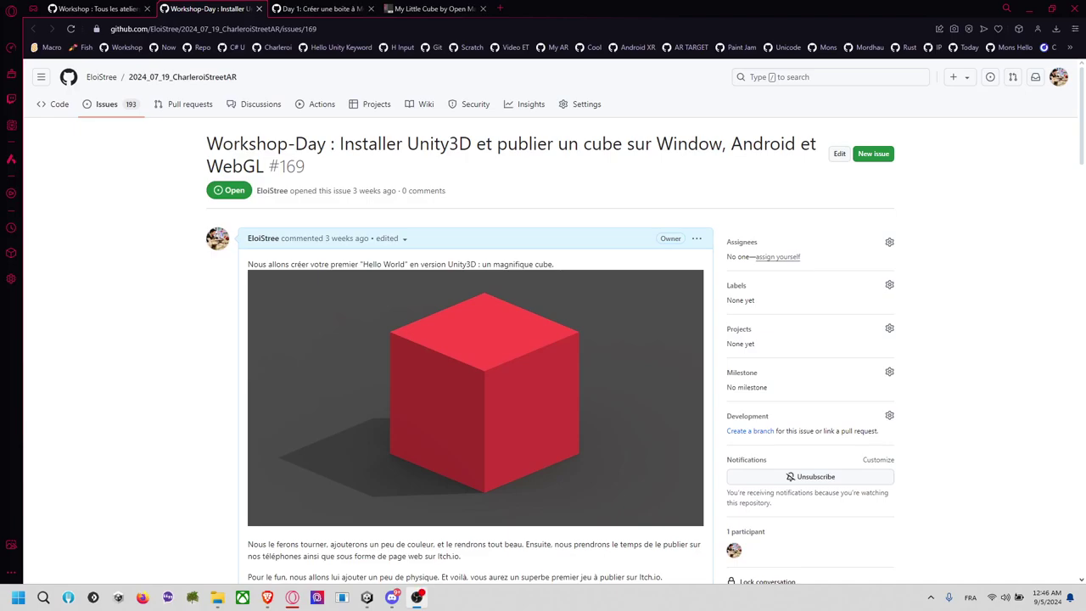
# Scroll through the workshop issue and view the published cube game page
pyautogui.scroll(-1, 503, 303)
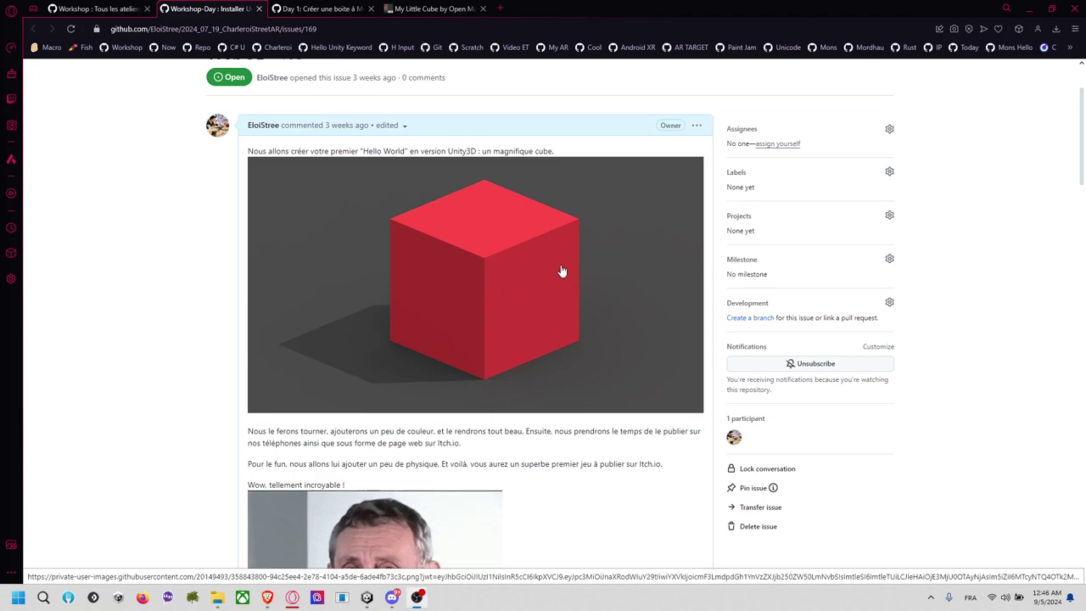
pyautogui.scroll(-3, 384, 259)
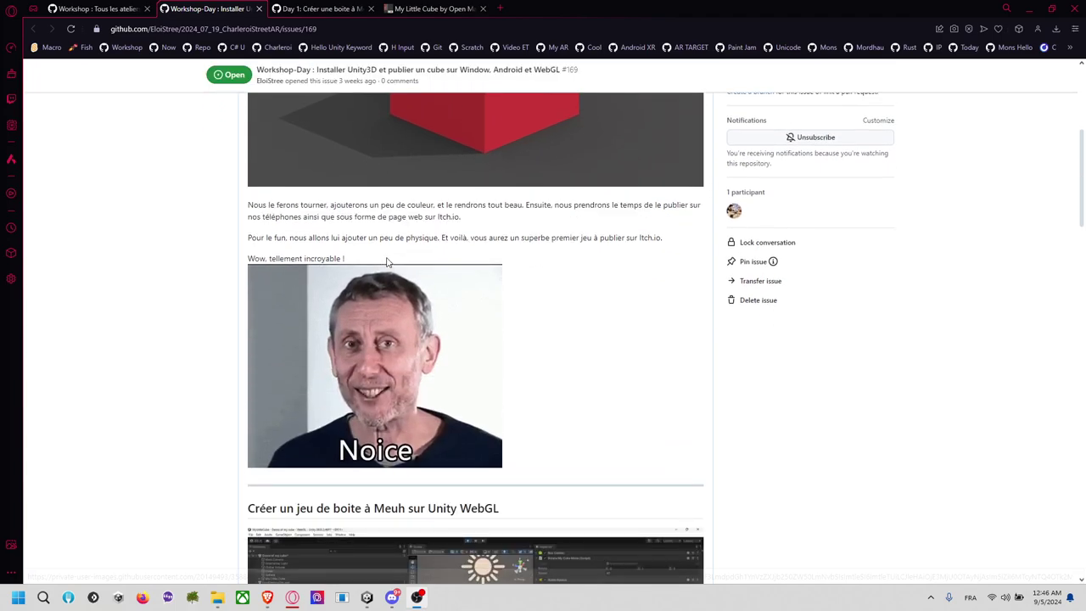
pyautogui.scroll(-3, 568, 323)
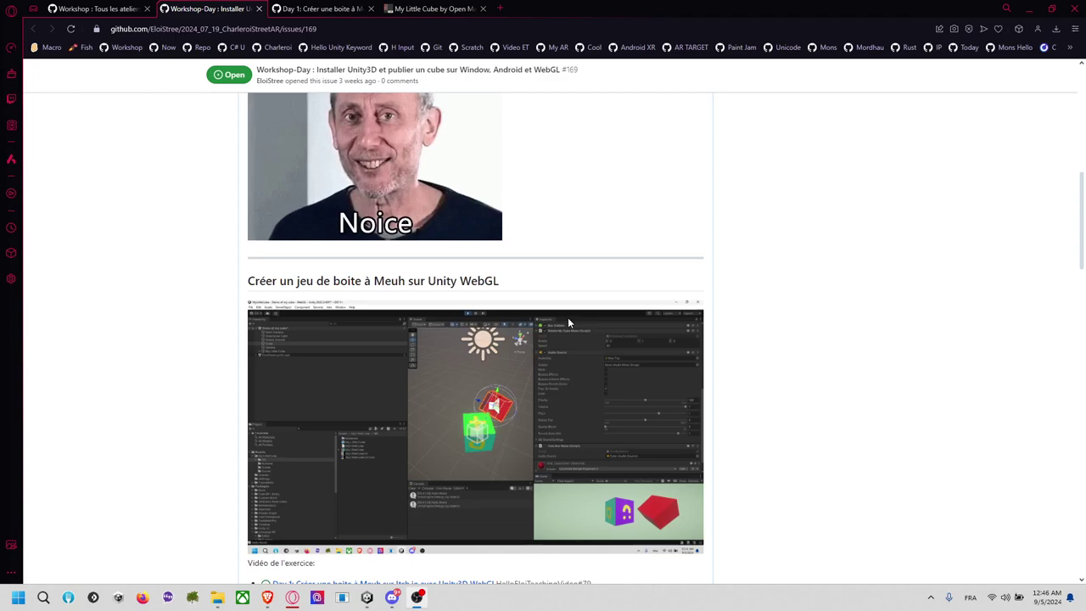
pyautogui.scroll(-1, 567, 317)
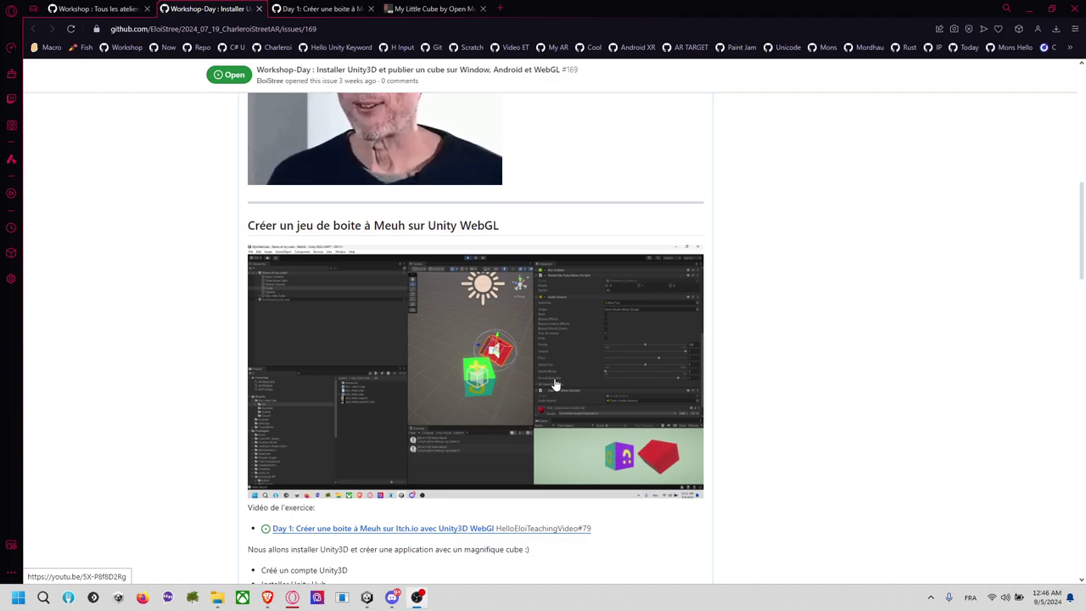
pyautogui.scroll(-3, 556, 385)
pyautogui.click(436, 9)
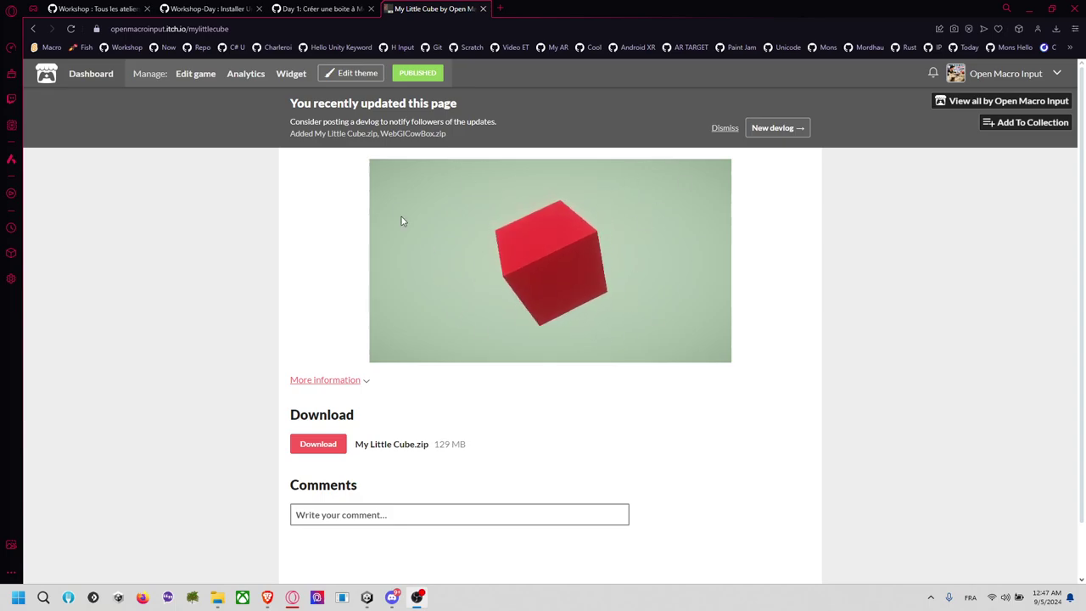
# Glance at the Day 1 issue, then return to the Workshop-Day issue and scroll it
pyautogui.click(320, 9)
pyautogui.click(225, 12)
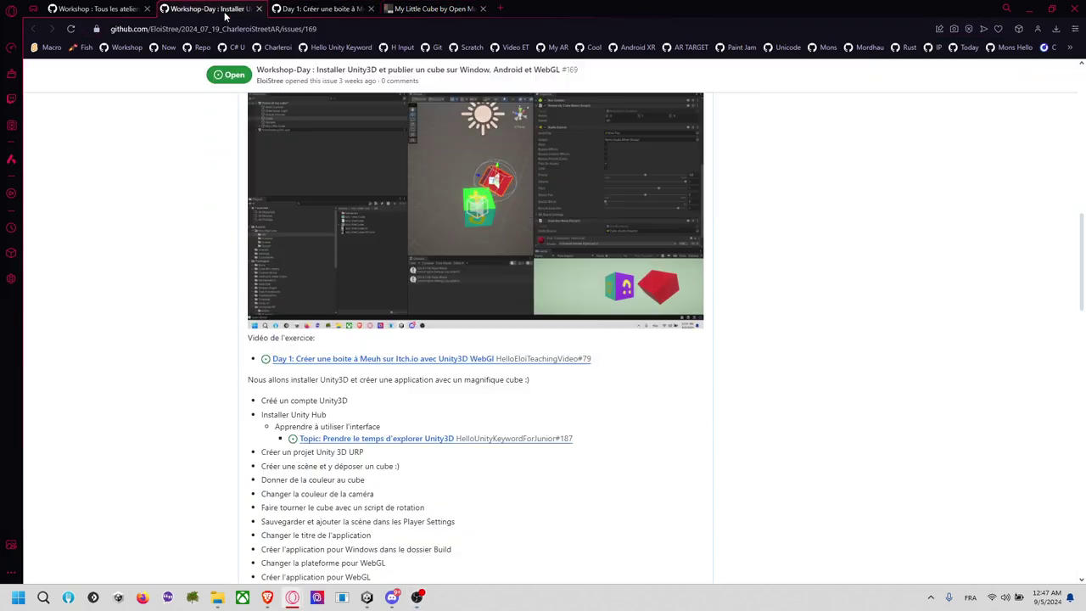
pyautogui.scroll(-5, 288, 369)
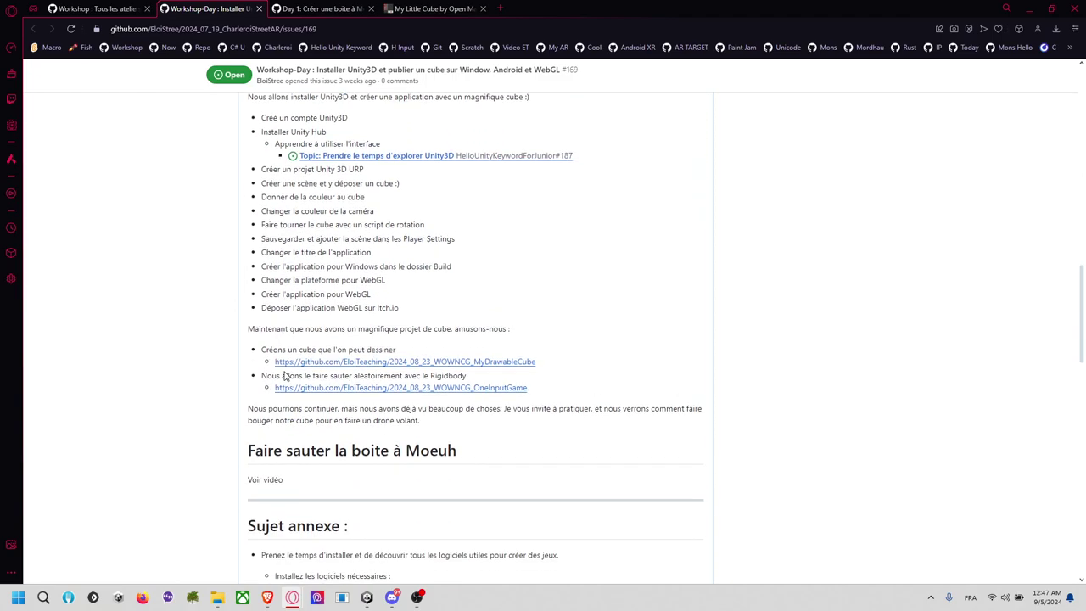
pyautogui.scroll(-2, 291, 371)
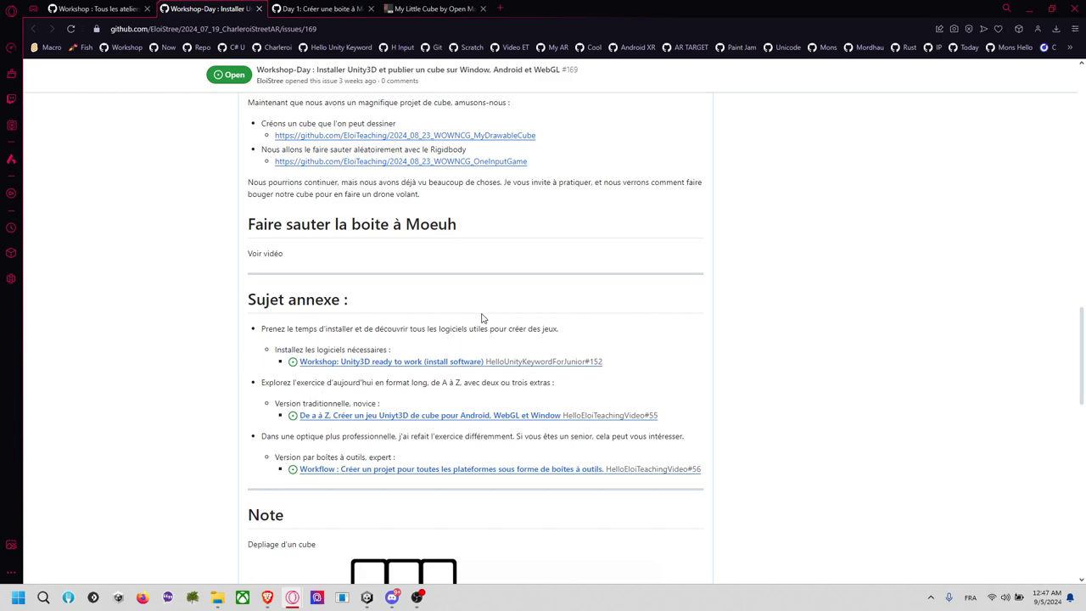
pyautogui.scroll(3, 484, 317)
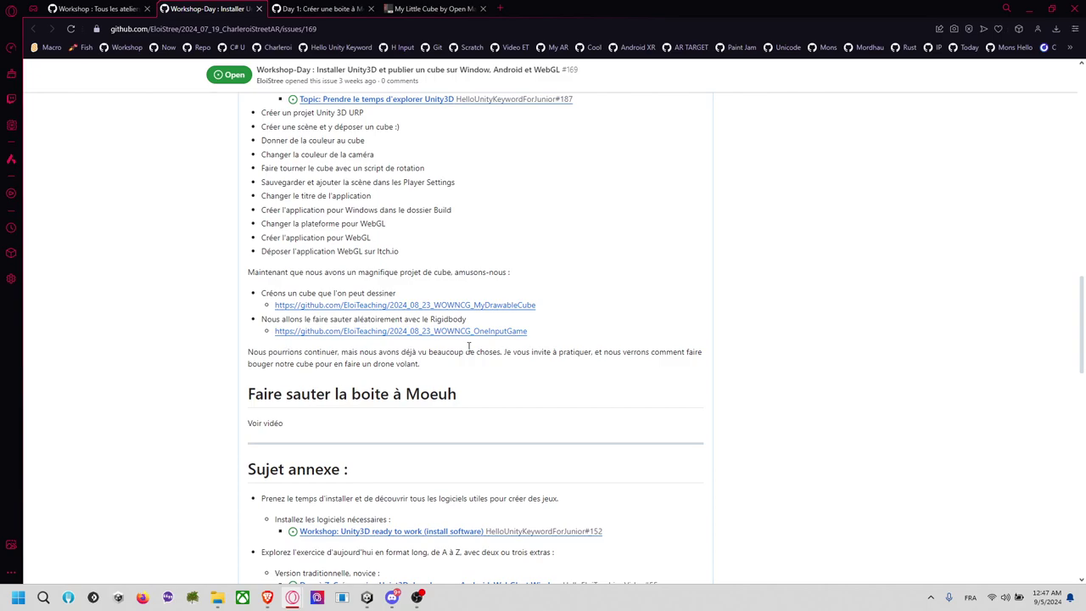
# Back in Unity, stop Play mode and briefly open then close Build Settings and Player Settings
pyautogui.moveTo(367, 597)
pyautogui.click(424, 543)
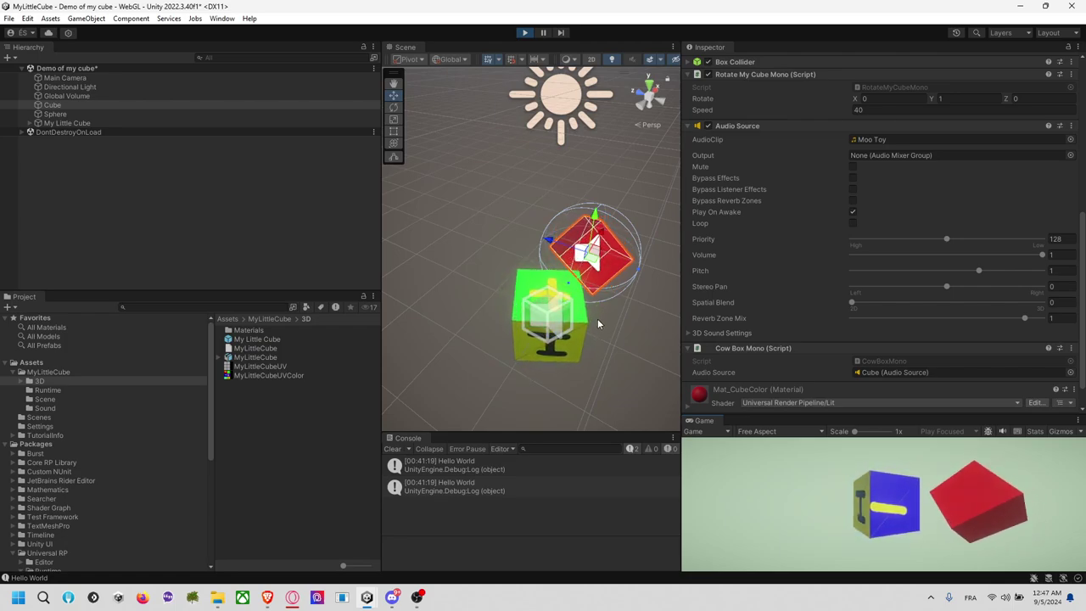
pyautogui.click(524, 32)
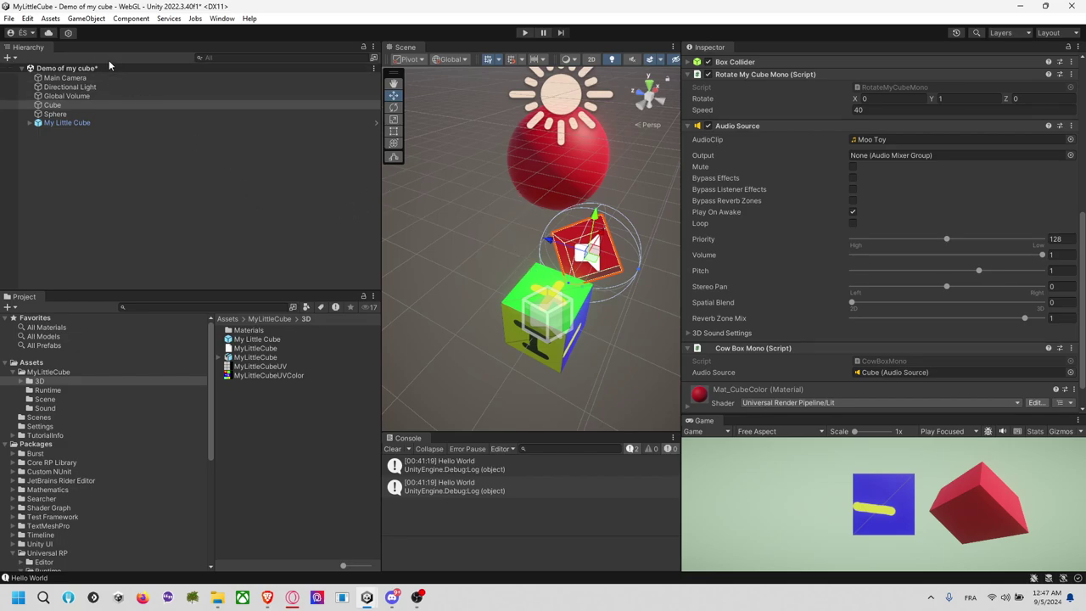
pyautogui.click(9, 18)
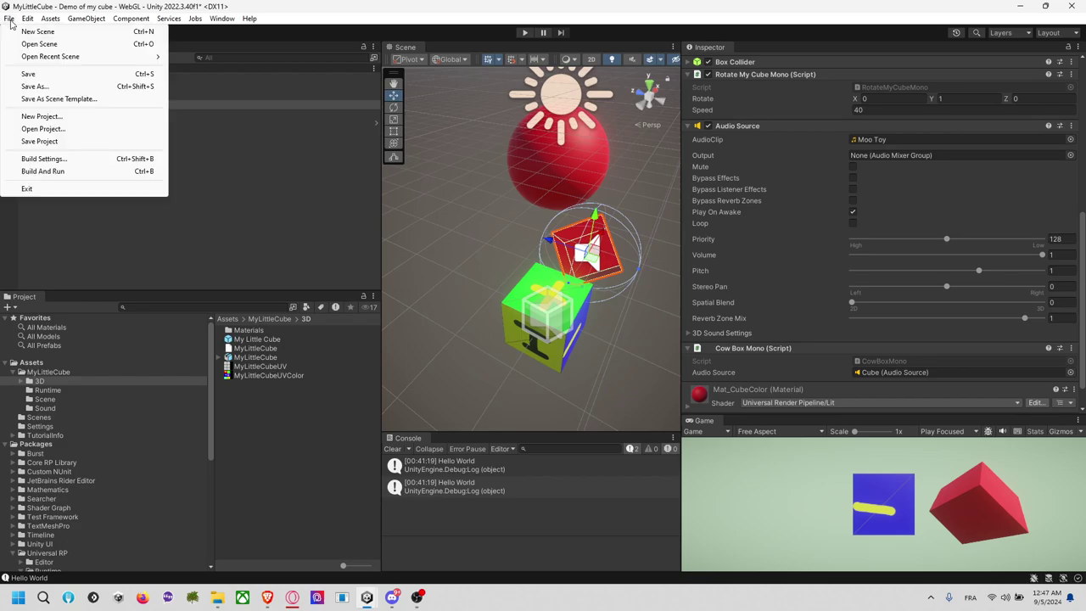
pyautogui.click(64, 162)
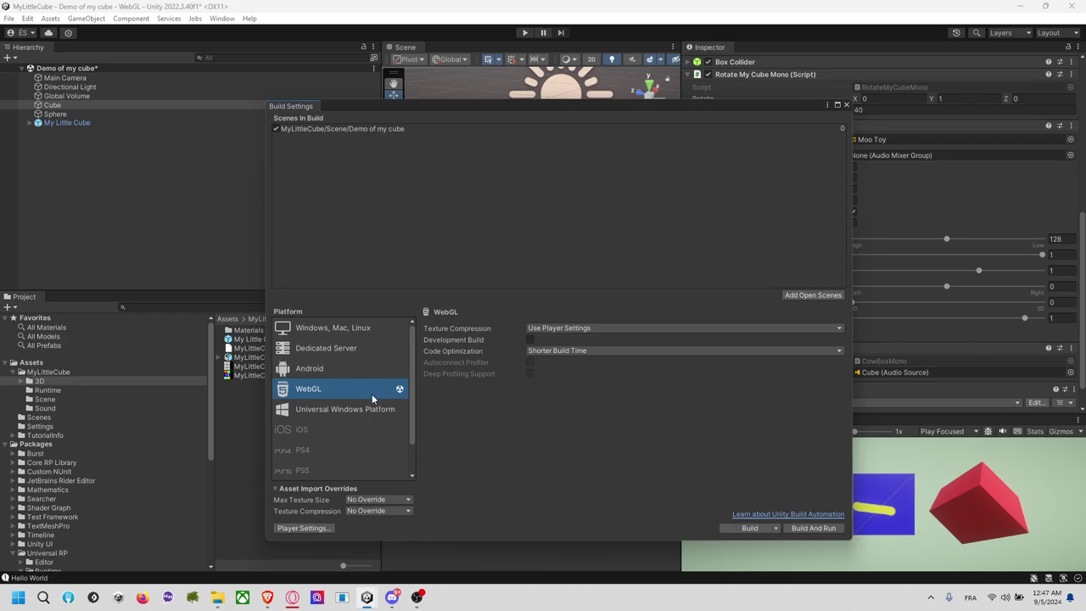
pyautogui.click(329, 526)
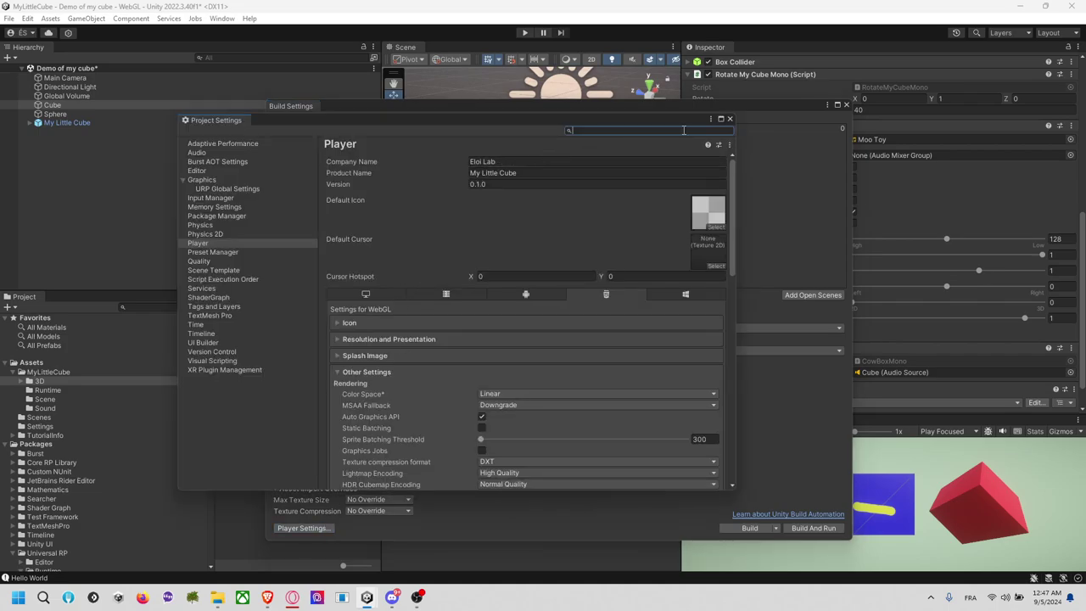
pyautogui.click(730, 119)
pyautogui.click(845, 105)
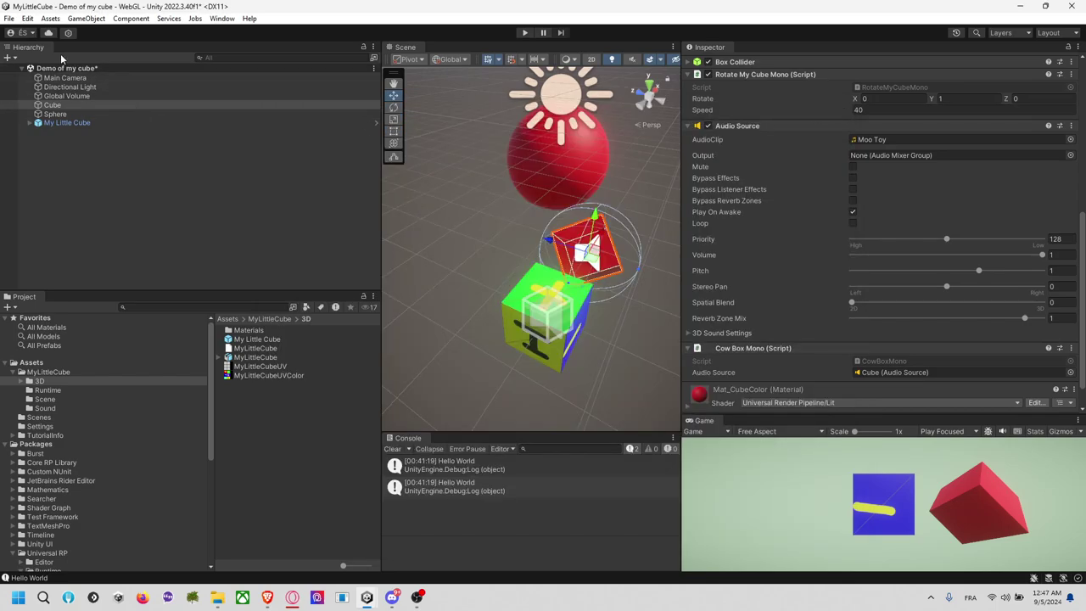
# Set Active Input Handling to Input System Package (New) and accept the editor restart
pyautogui.click(9, 19)
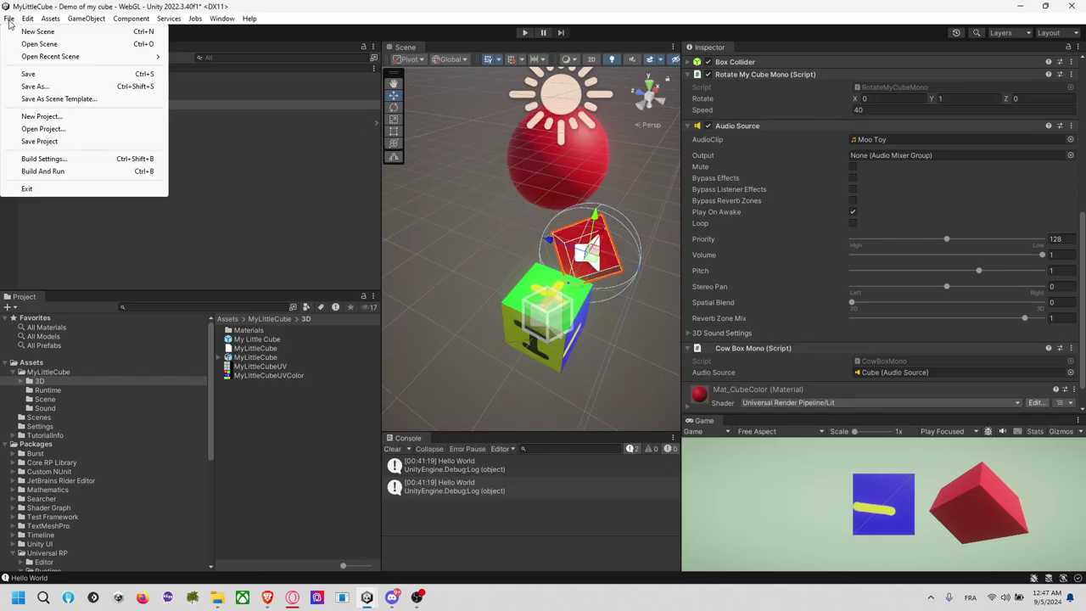
pyautogui.click(51, 159)
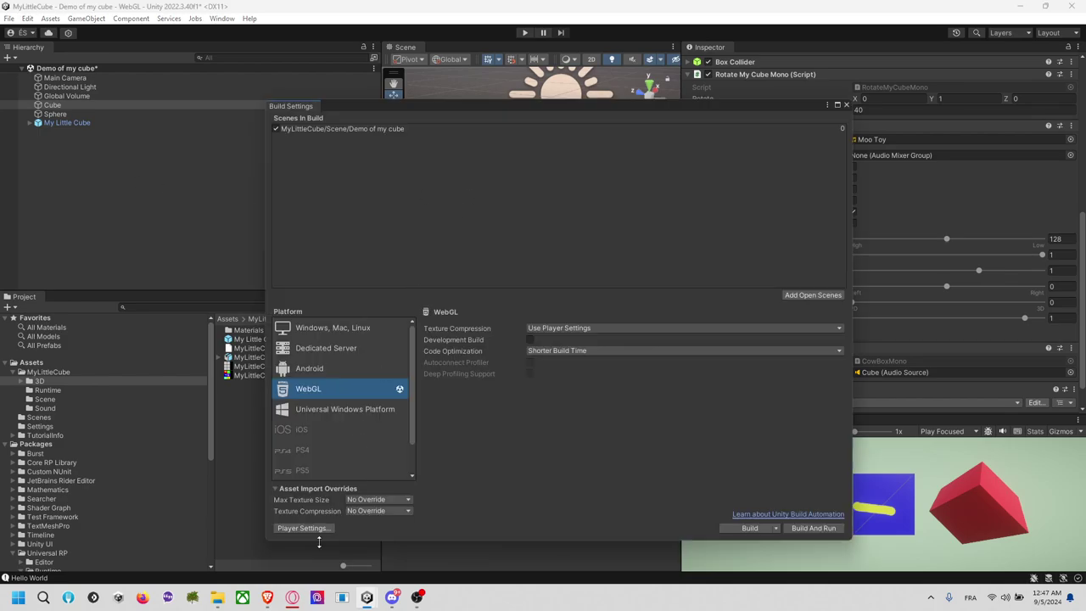
pyautogui.click(309, 529)
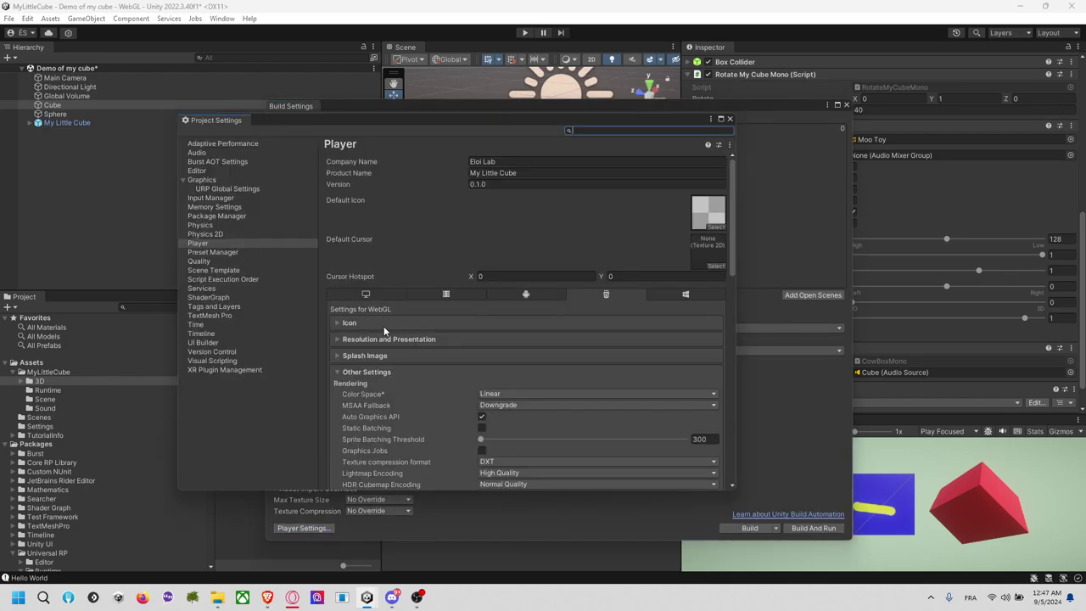
pyautogui.scroll(-10, 389, 325)
pyautogui.scroll(-3, 389, 325)
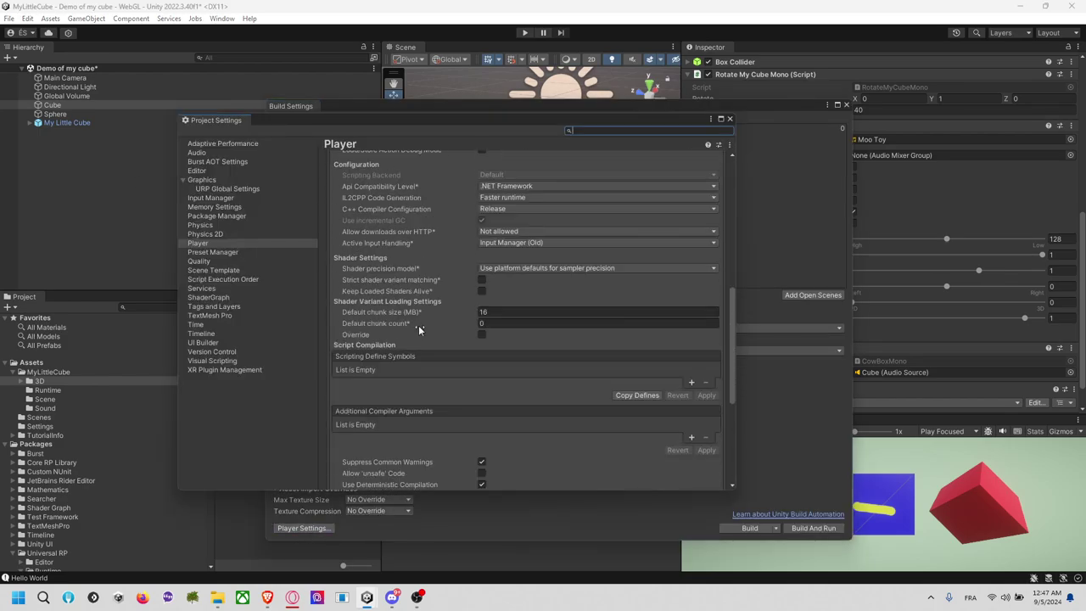
pyautogui.click(529, 243)
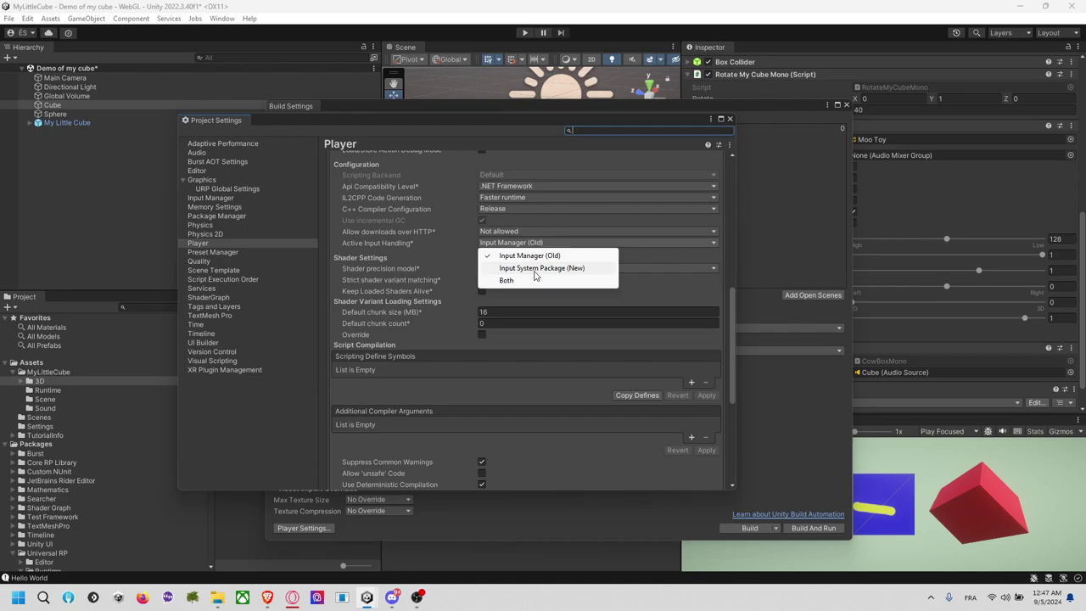
pyautogui.click(535, 268)
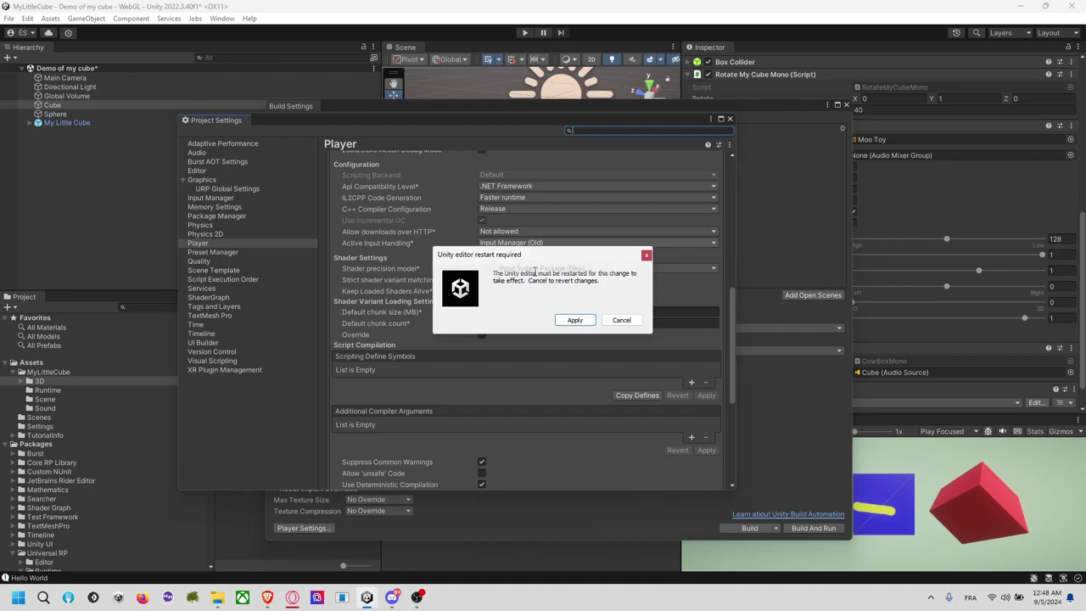
pyautogui.click(575, 319)
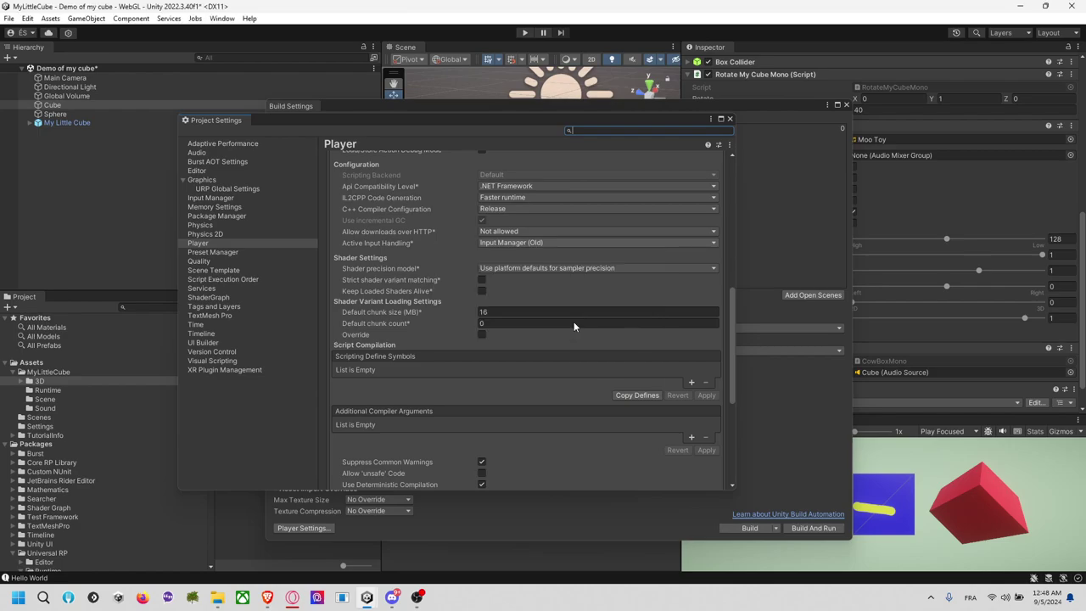
pyautogui.click(534, 322)
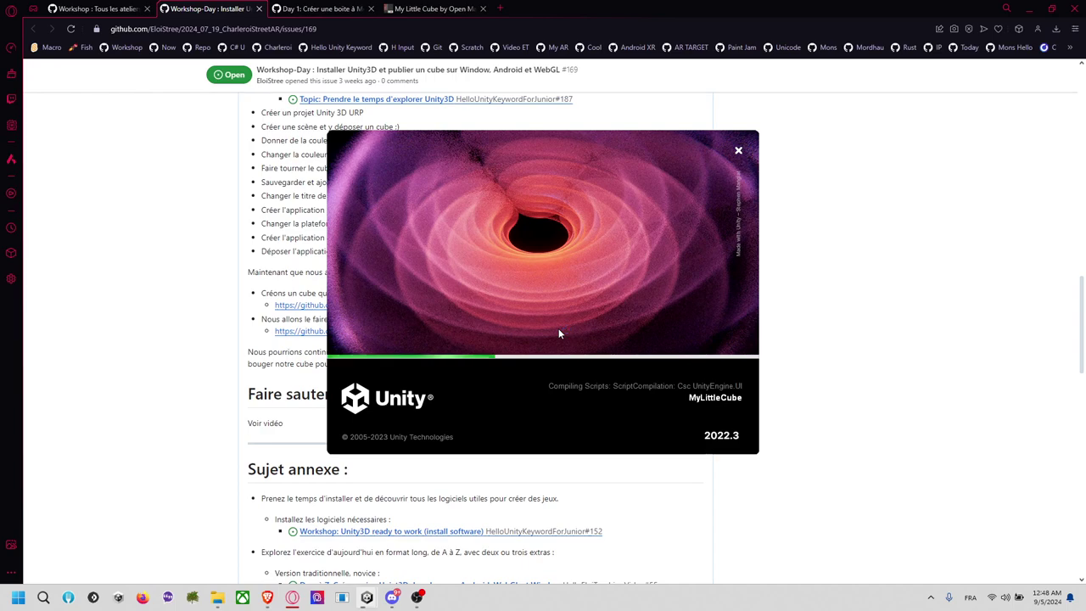
# Search the web for 'input system' and open the Input System 1.10.0 manual
pyautogui.click(499, 9)
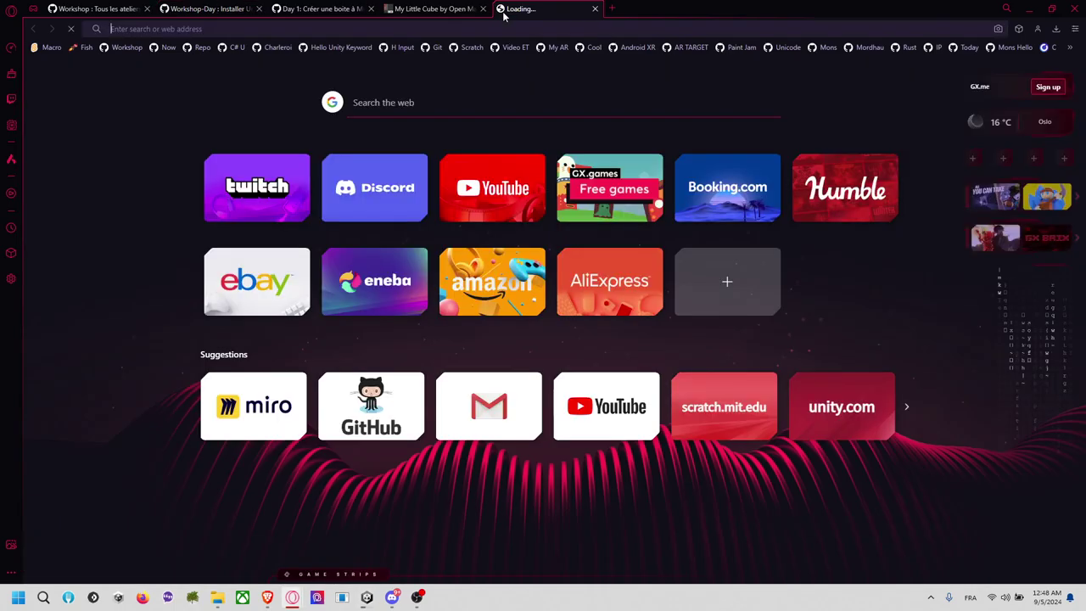
pyautogui.write('input system')
pyautogui.press('Return')
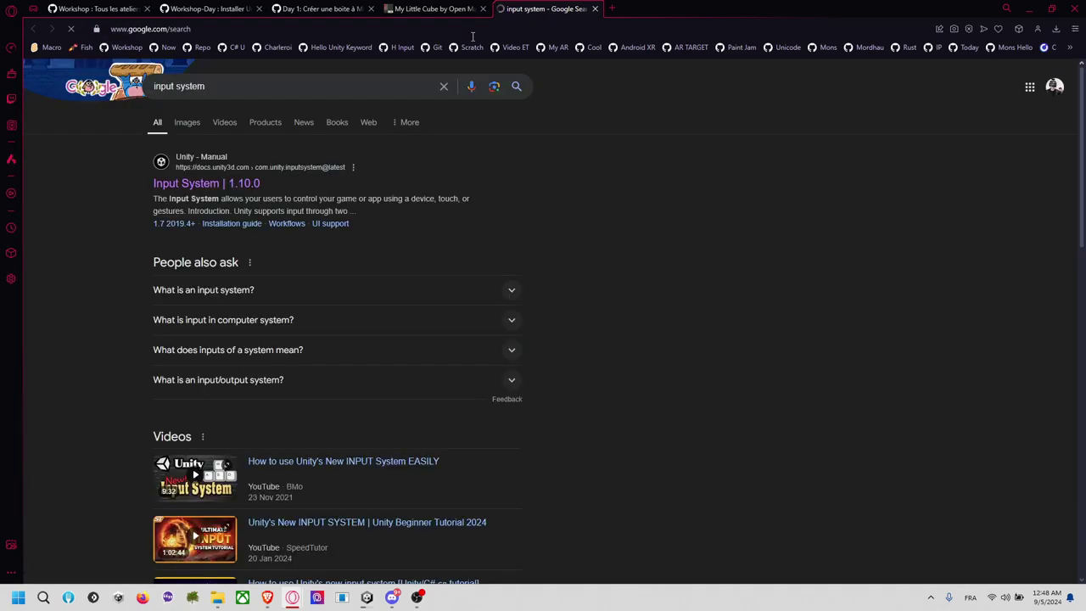
pyautogui.click(245, 191)
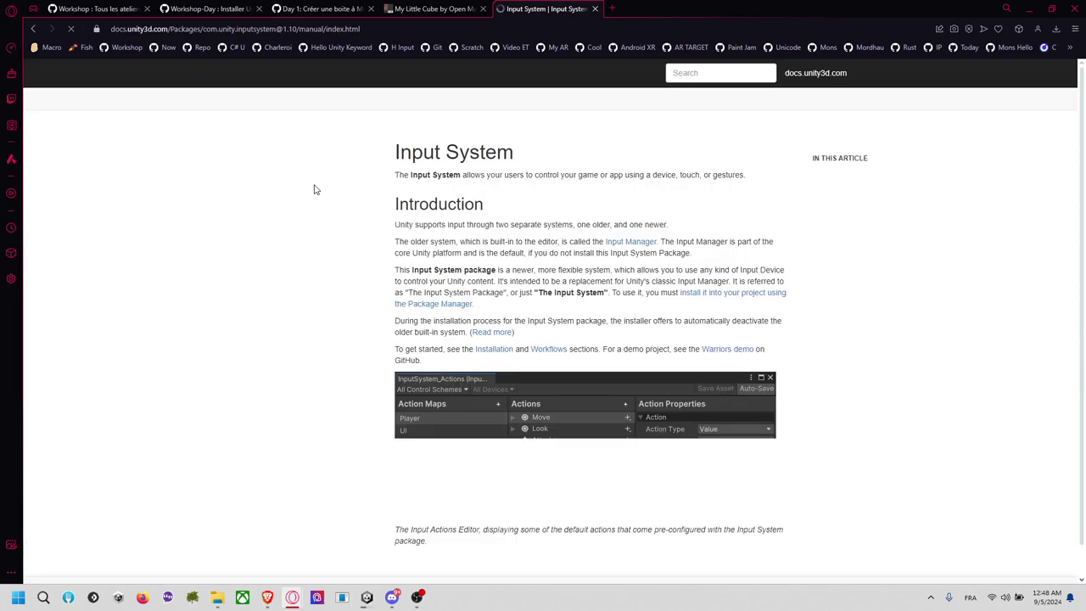
# Read through the manual's introduction, then bring up the window switcher to return to Unity
pyautogui.moveTo(392, 151); pyautogui.dragTo(521, 156)
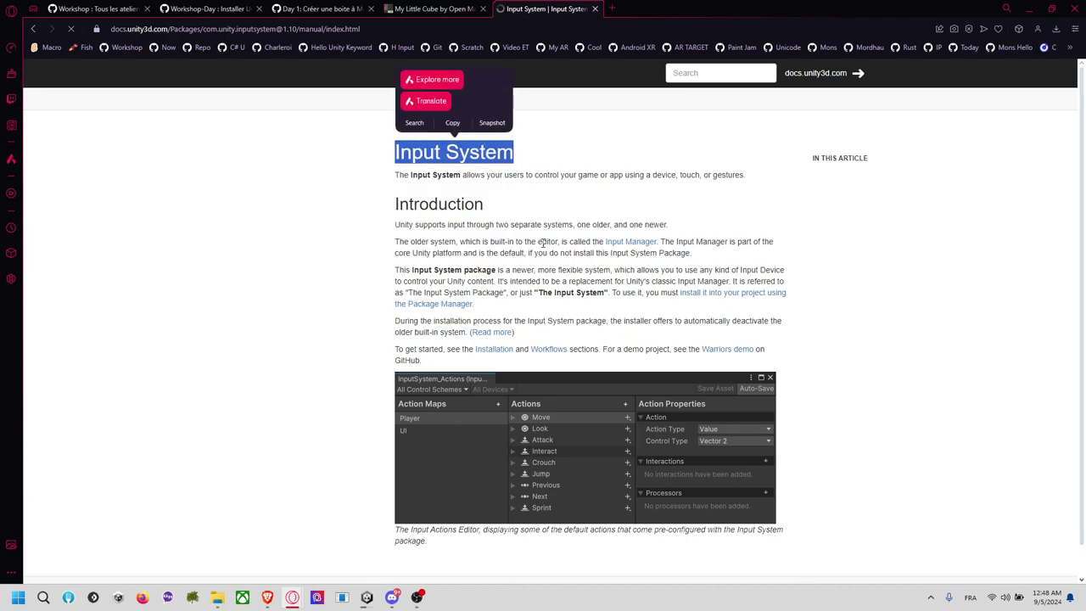
pyautogui.scroll(-1, 501, 306)
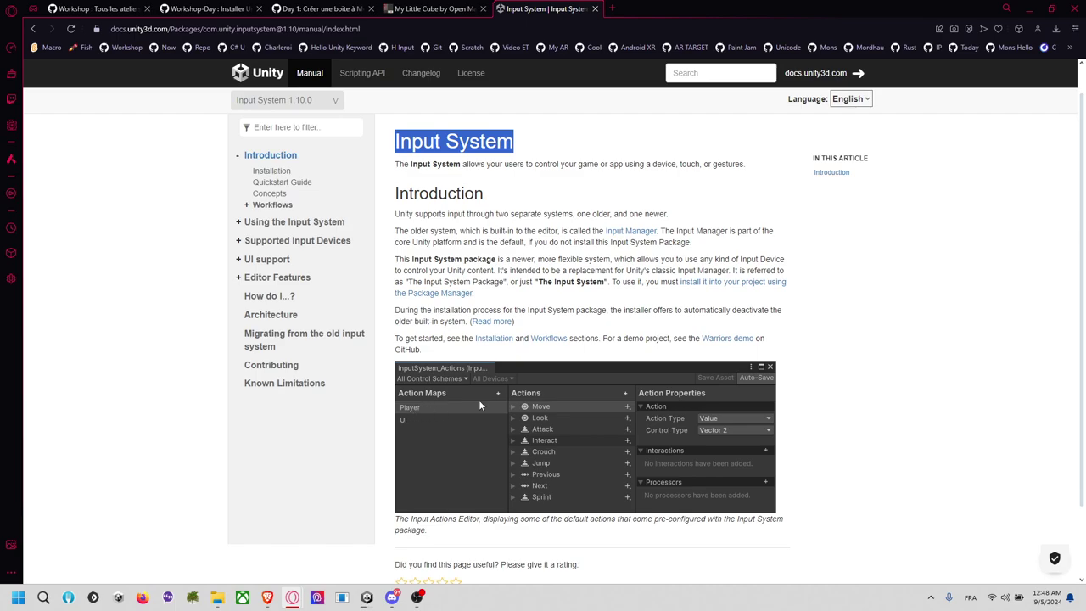
pyautogui.scroll(-1, 479, 399)
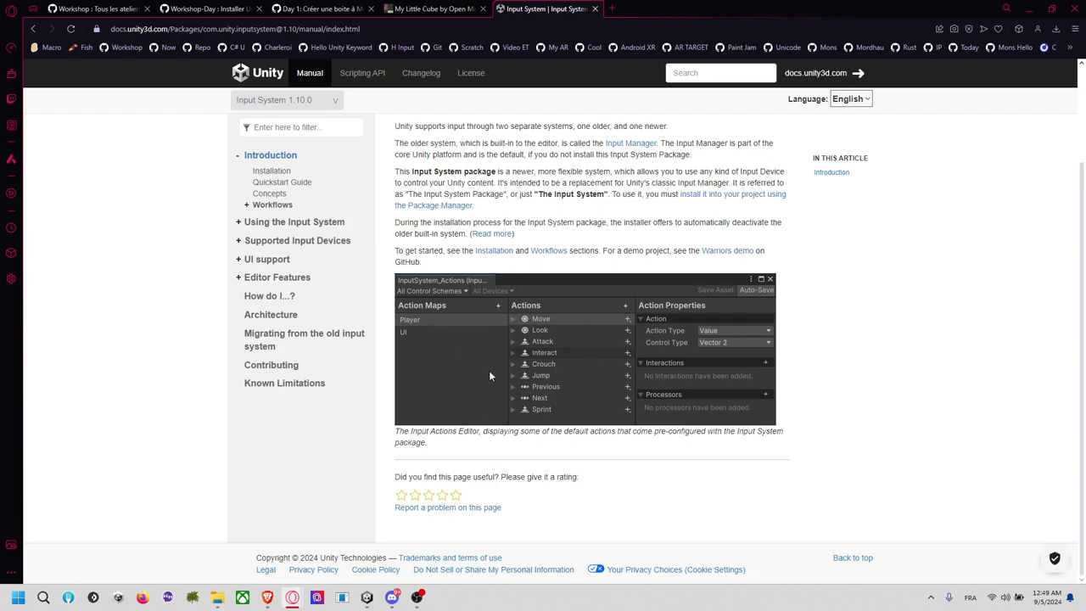
pyautogui.scroll(1, 481, 373)
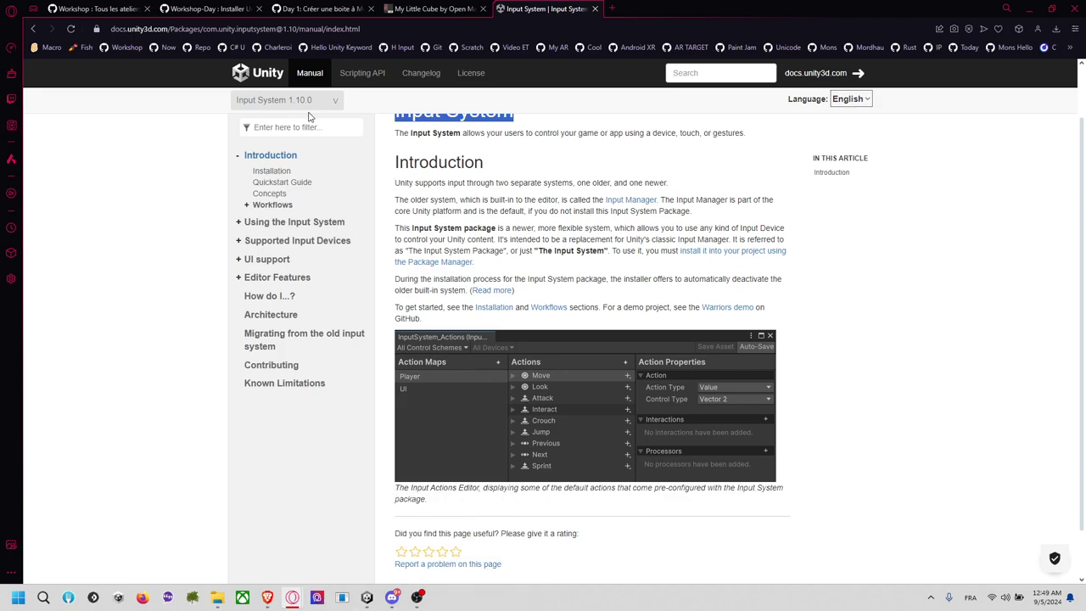
pyautogui.hotkey('alt', 'Tab')
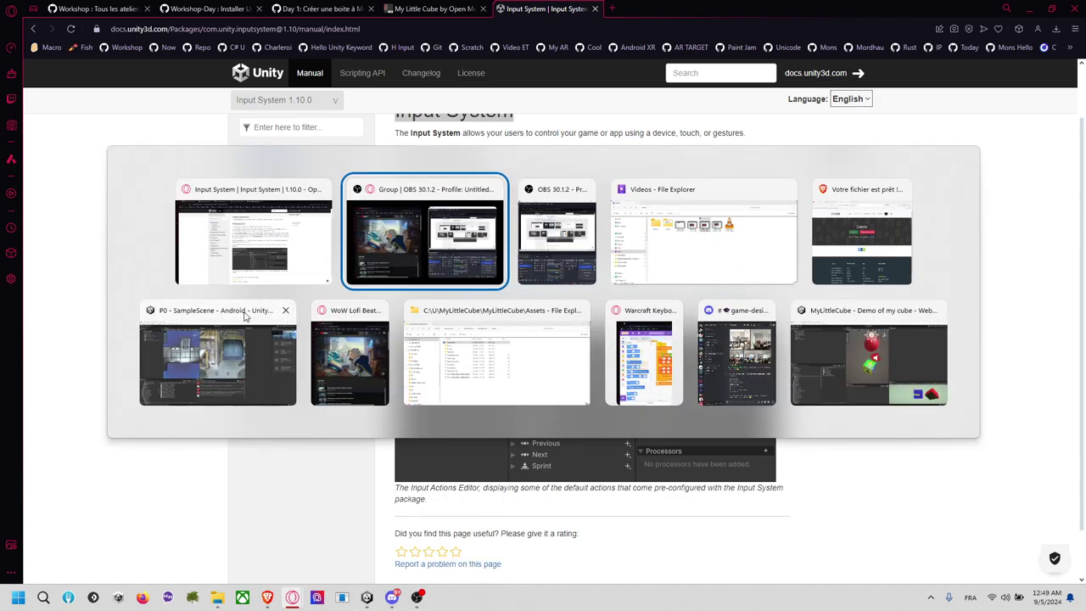
# Close Build Settings and Project Settings, and open Package Manager showing Unity Registry packages
pyautogui.click(805, 350)
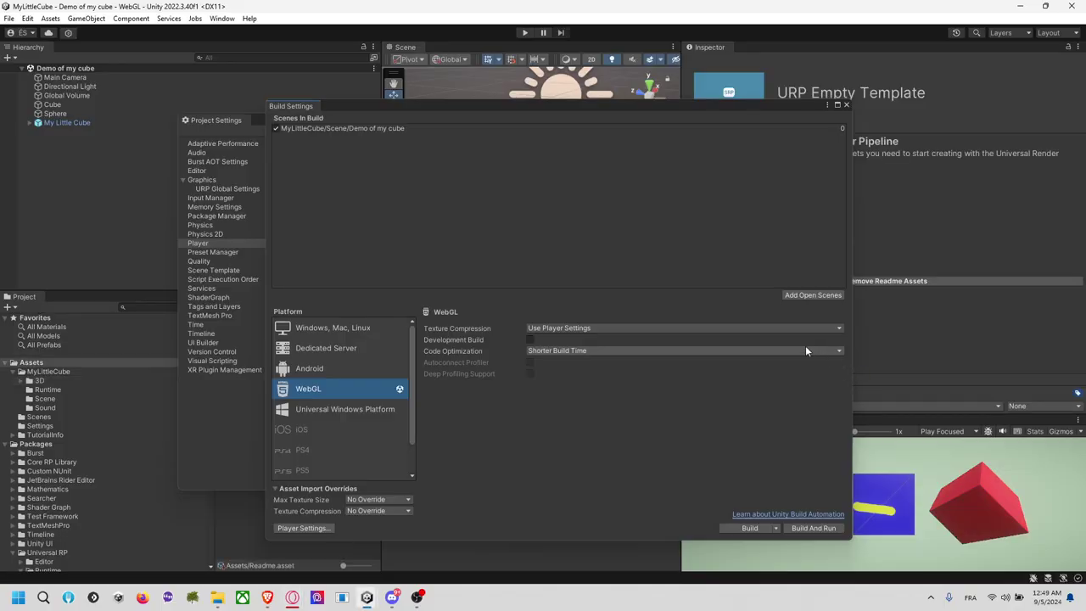
pyautogui.click(846, 104)
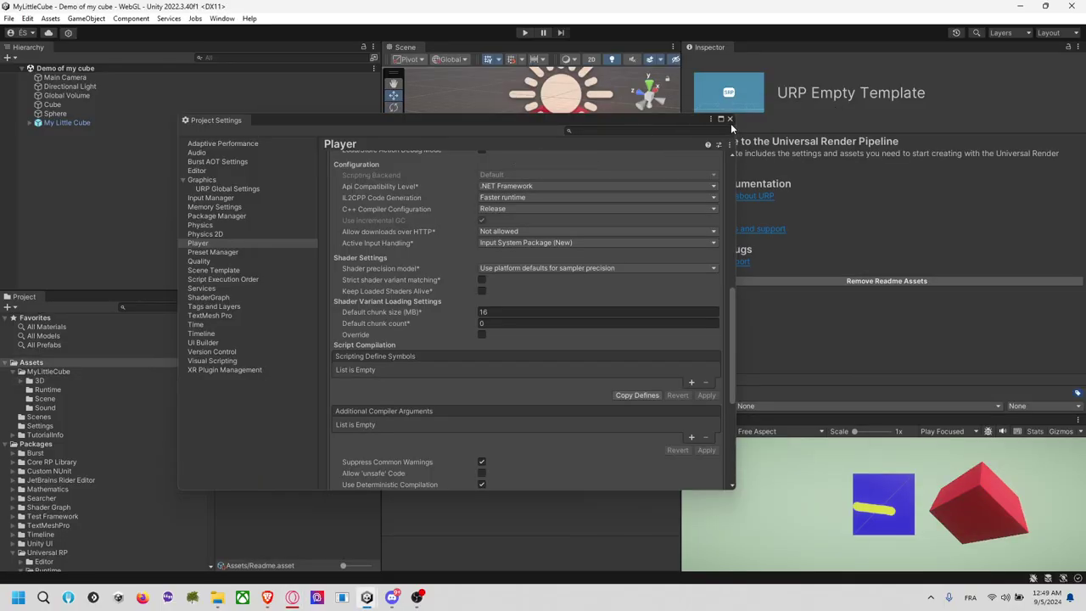
pyautogui.click(731, 119)
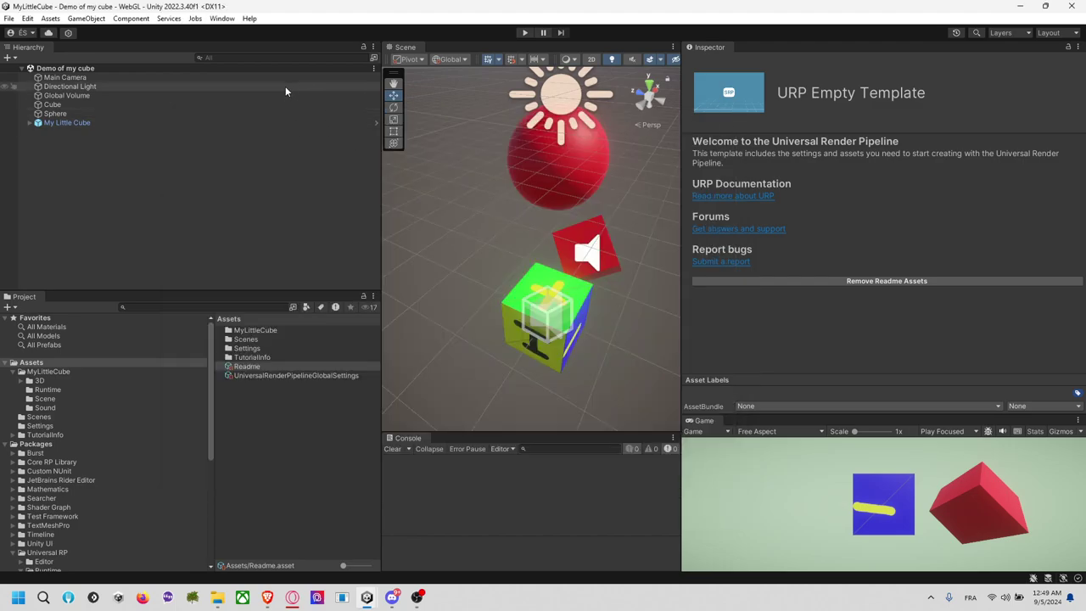
pyautogui.click(225, 21)
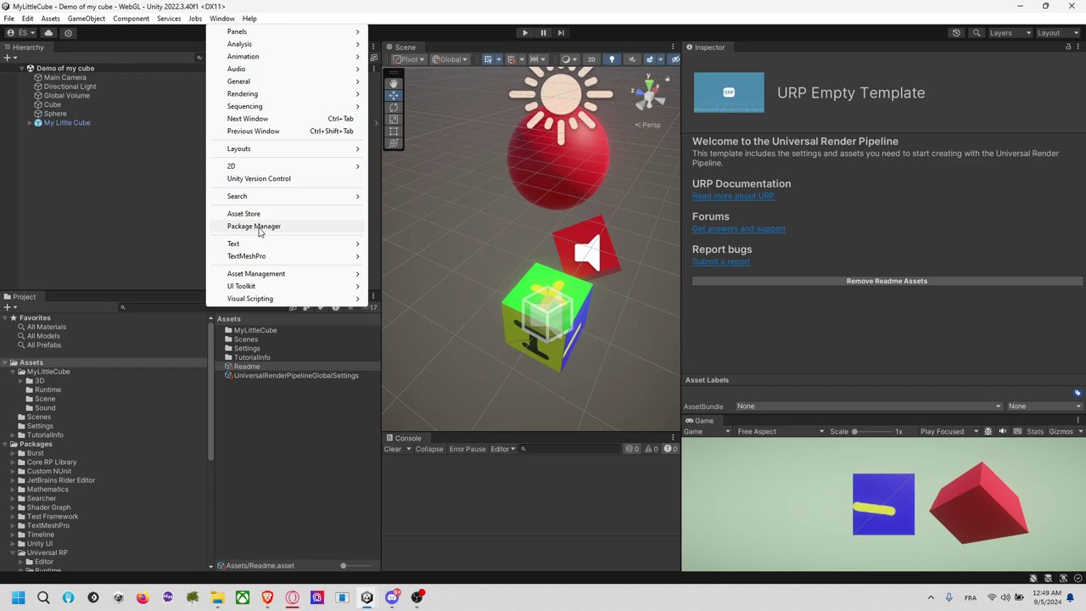
pyautogui.click(258, 227)
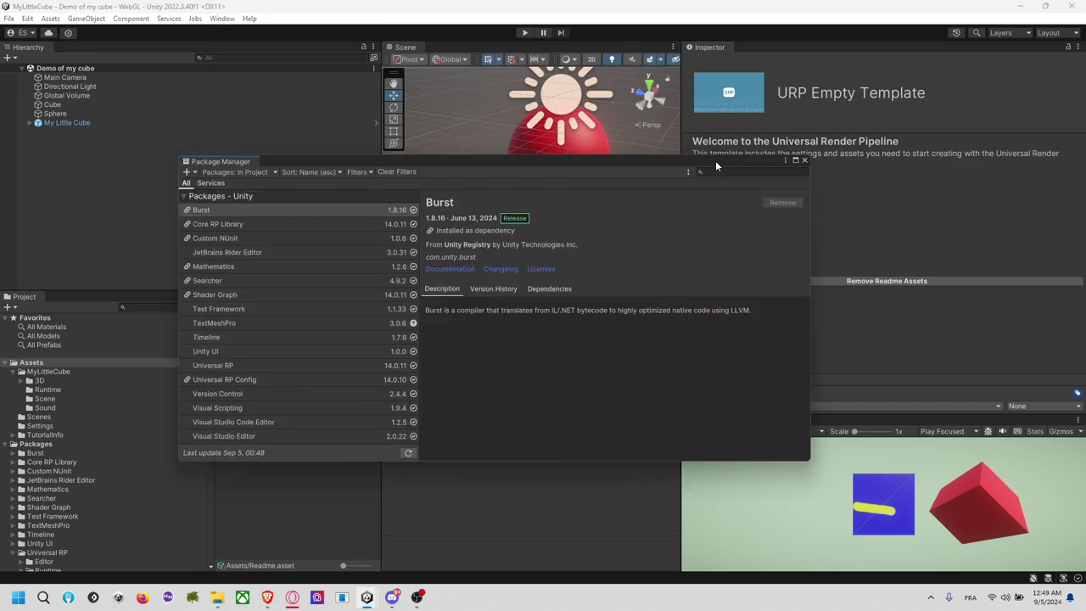
pyautogui.click(237, 172)
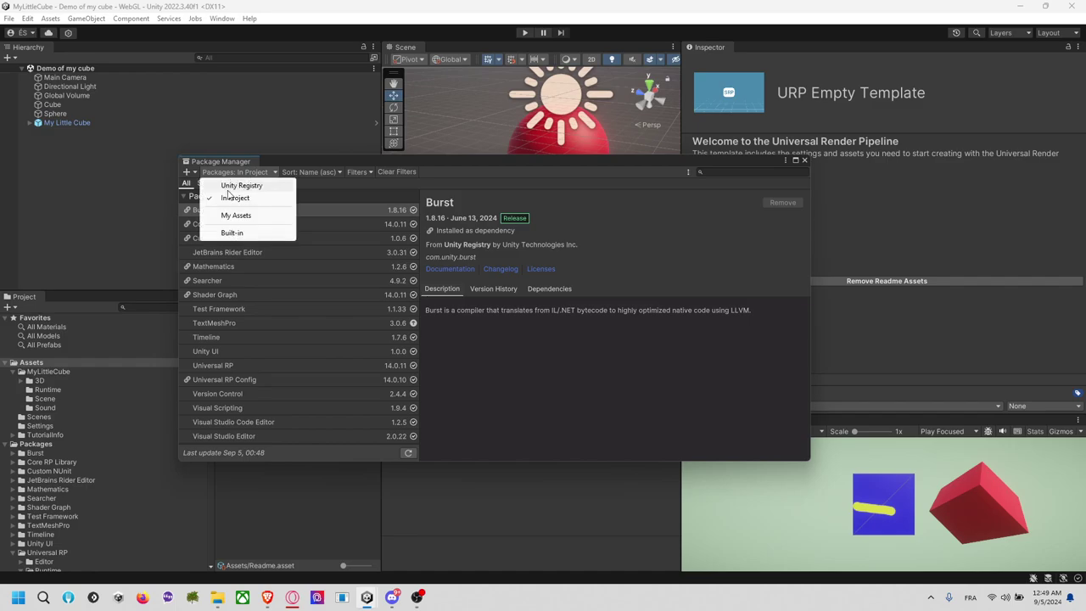
pyautogui.click(238, 185)
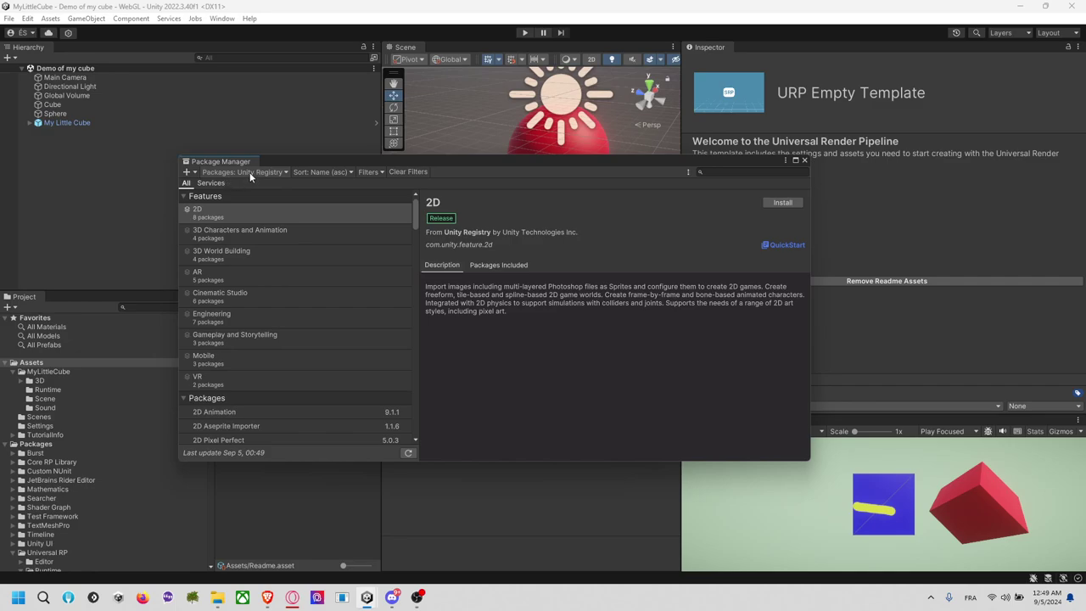
# Install the Input System package, close Package Manager, collapse MyLittleCube and check Build Settings
pyautogui.click(717, 174)
pyautogui.write('input')
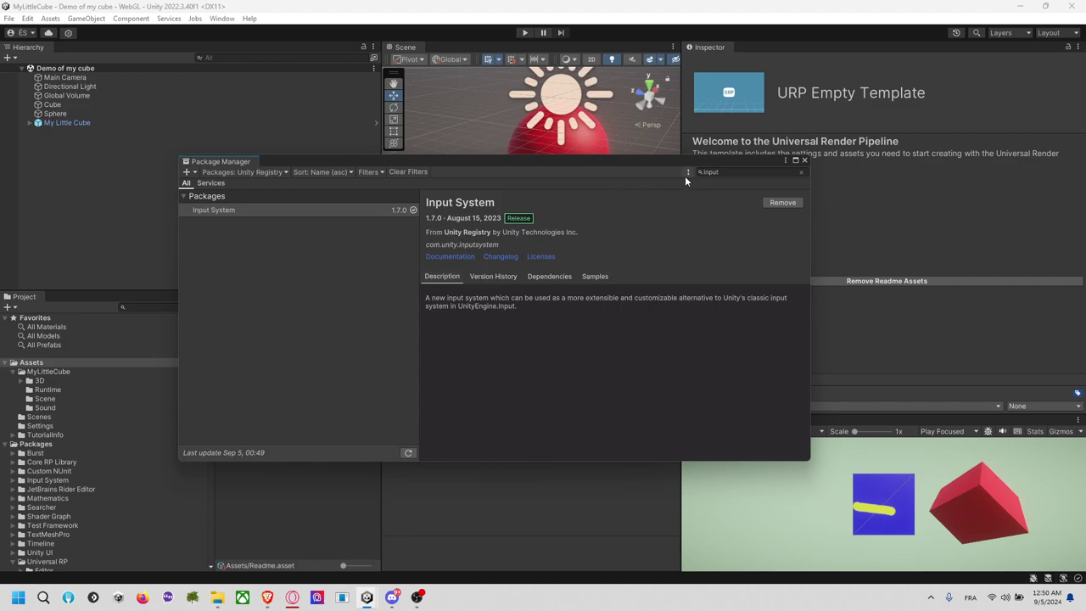
pyautogui.click(805, 161)
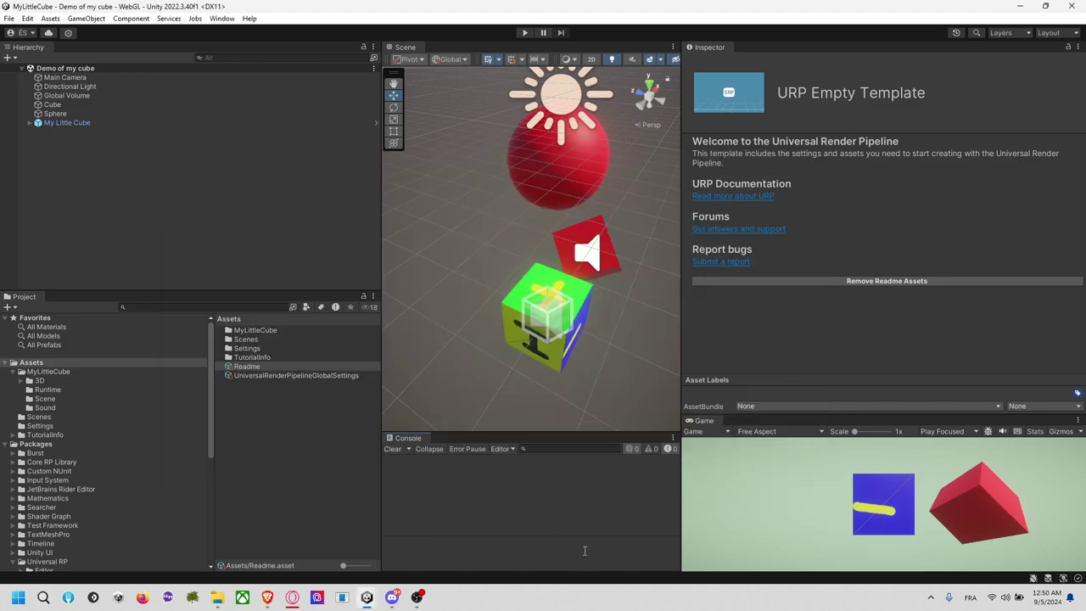
pyautogui.click(332, 277)
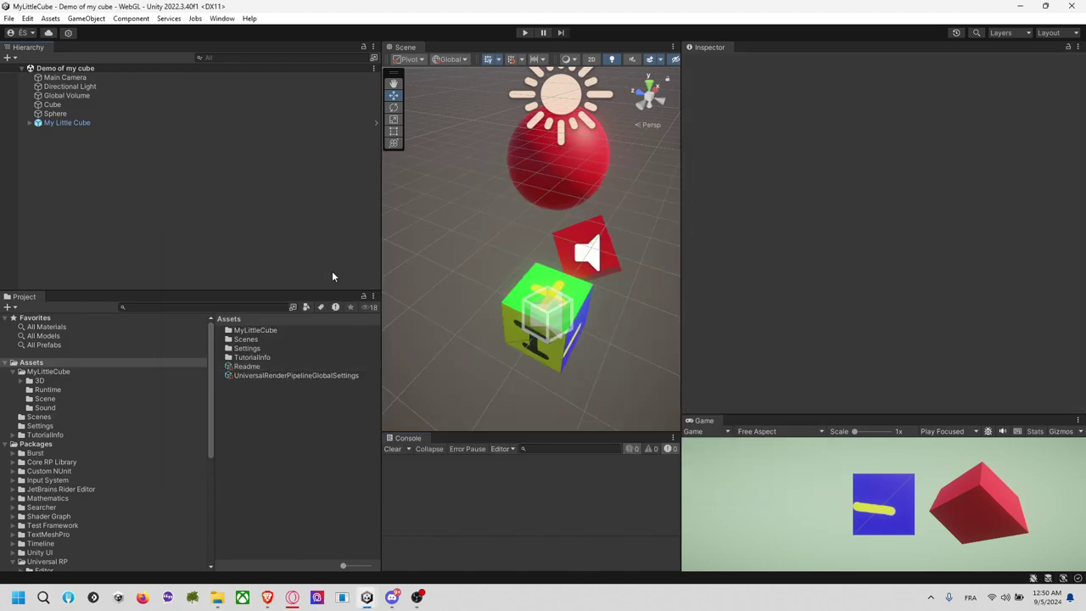
pyautogui.click(21, 370)
pyautogui.click(10, 18)
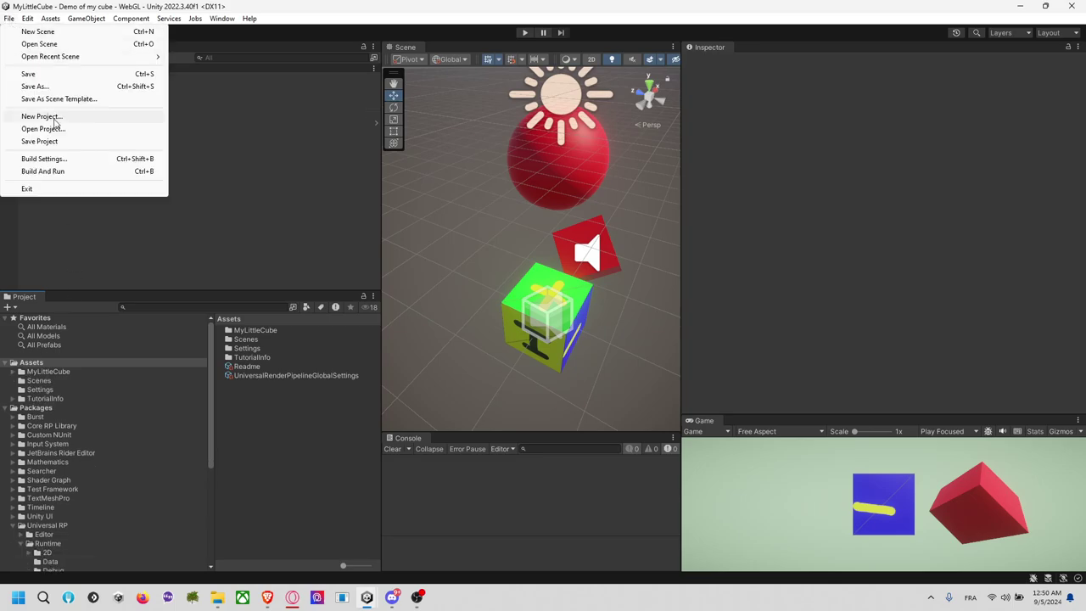
pyautogui.click(46, 158)
pyautogui.click(840, 107)
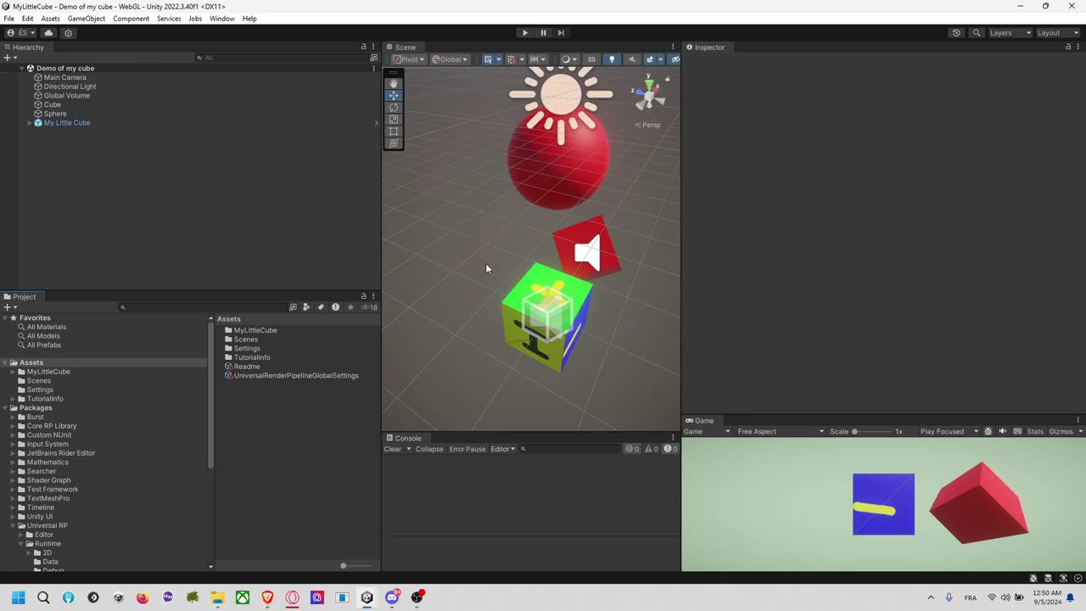
# Create an empty GameObject named 'player input' with a Player Input component
pyautogui.rightClick(86, 180)
pyautogui.click(161, 337)
pyautogui.write('player input')
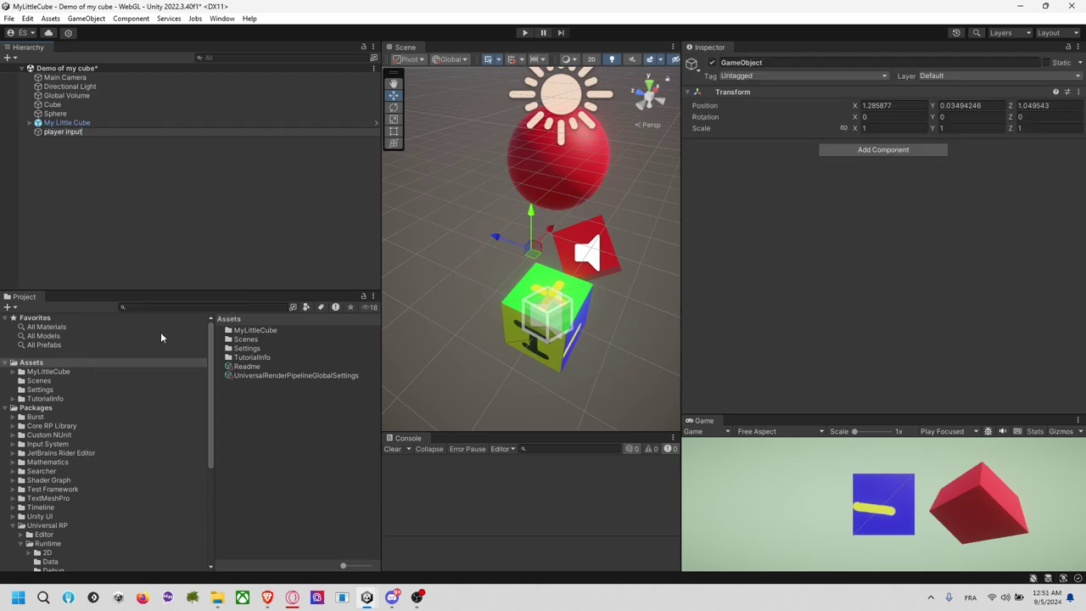
pyautogui.press('Return')
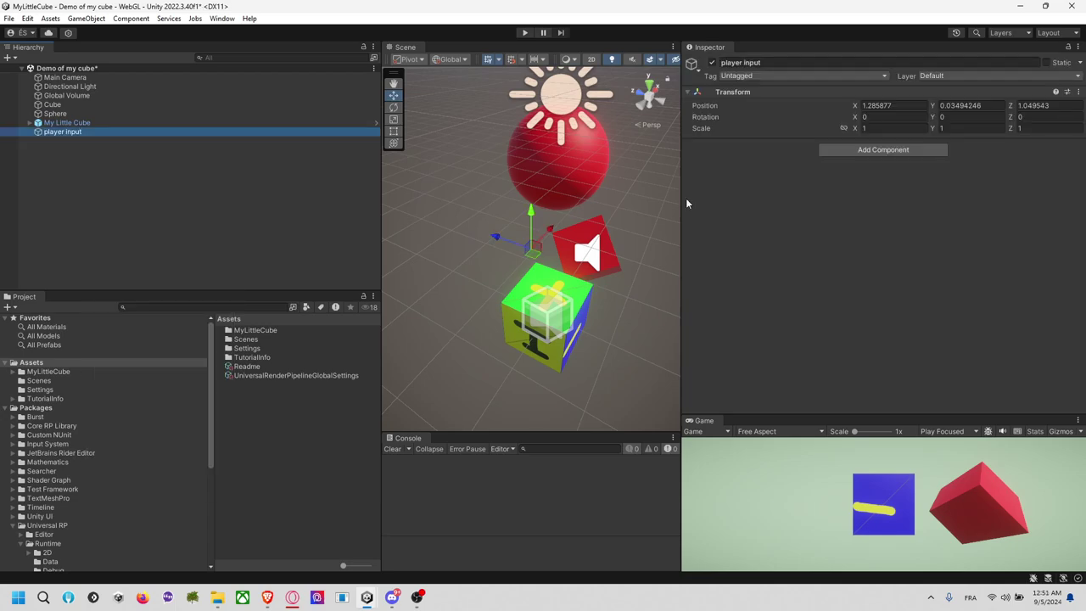
pyautogui.click(855, 151)
pyautogui.write('pla')
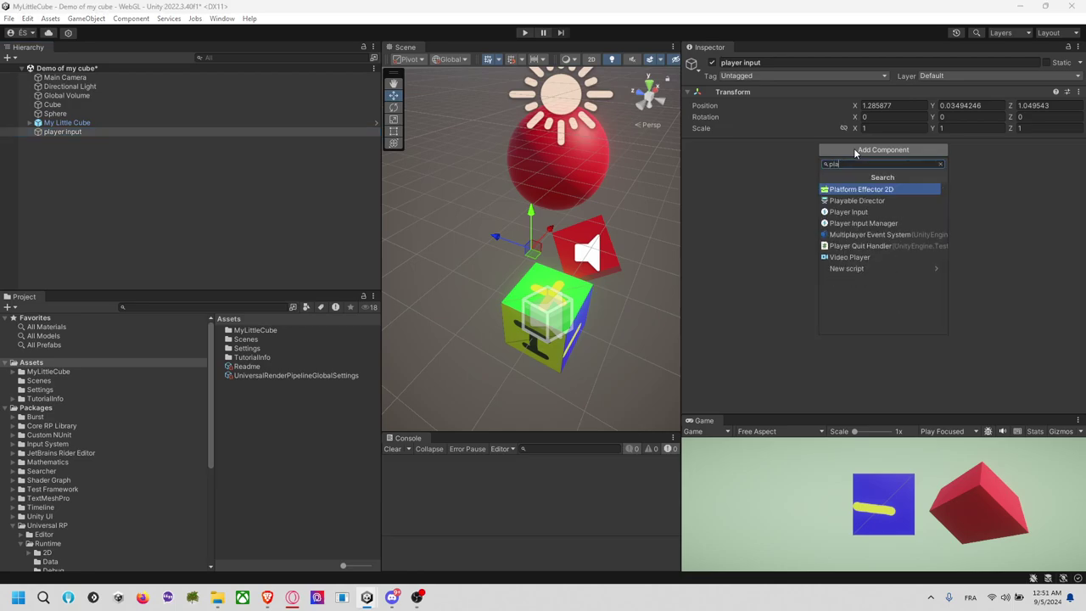
pyautogui.write('yer')
pyautogui.press('Return')
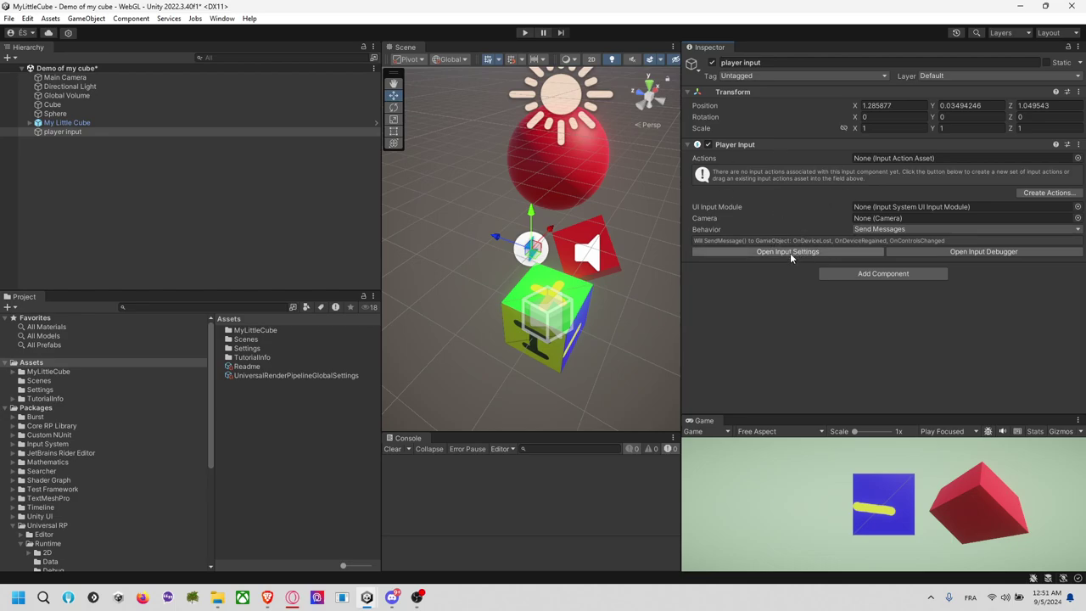
# Set Player Input's Behavior to Invoke Unity Events and add one Device Lost event entry
pyautogui.click(878, 232)
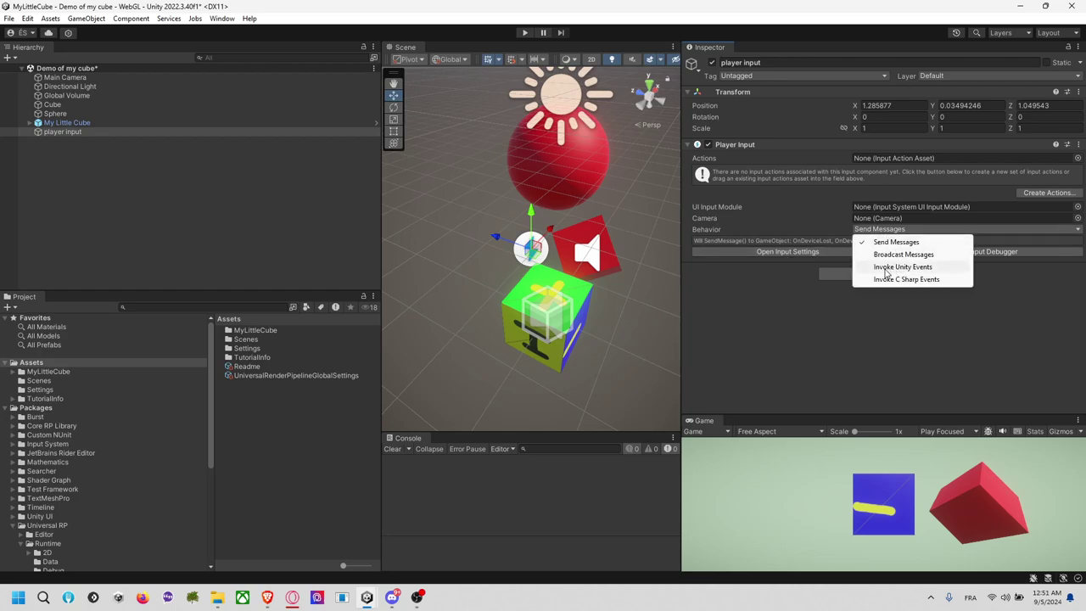
pyautogui.click(895, 267)
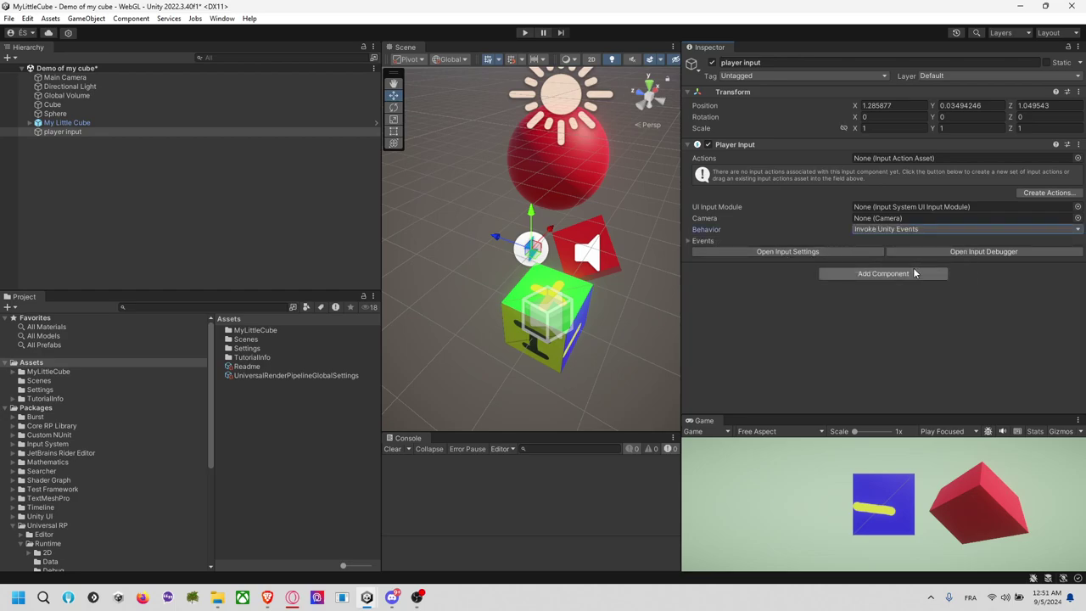
pyautogui.click(703, 241)
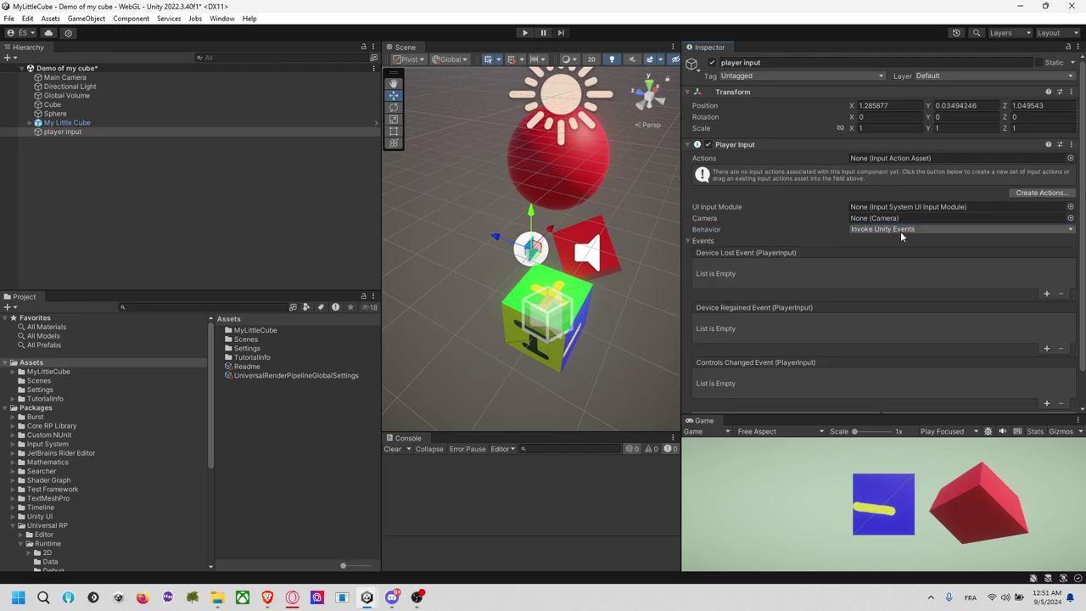
pyautogui.scroll(-2, 865, 237)
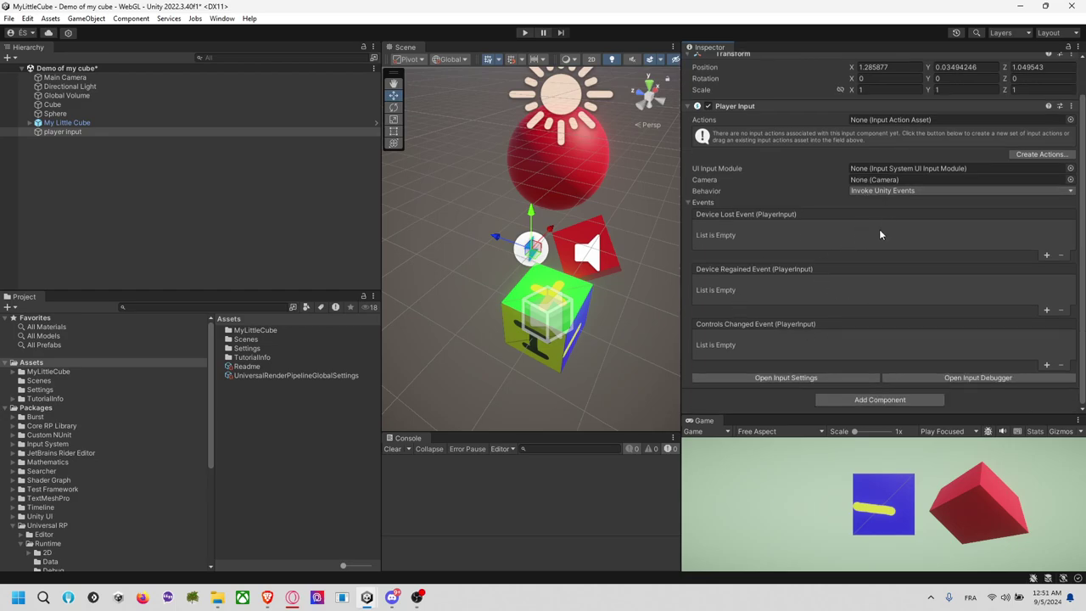
pyautogui.click(1046, 255)
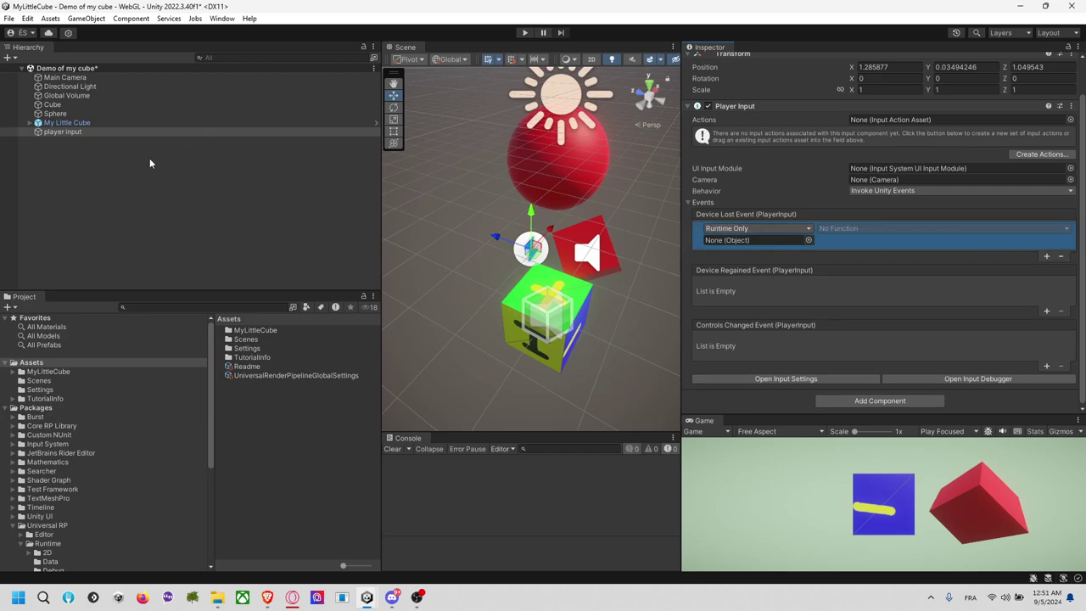
pyautogui.click(106, 123)
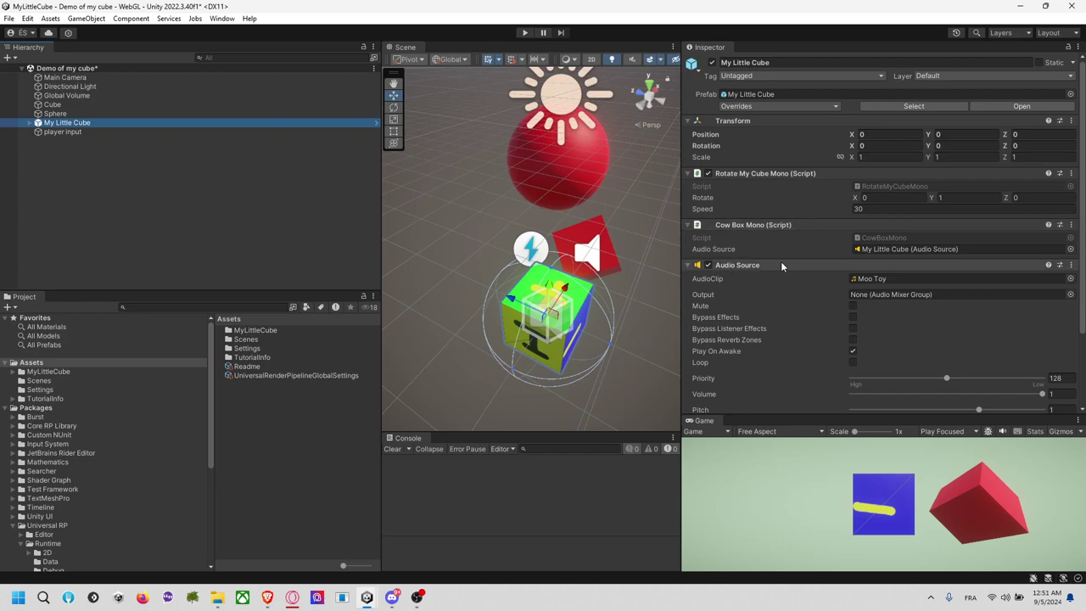
# Create and attach a new RandomJumpMono script to My Little Cube, then locate its asset
pyautogui.scroll(-3, 784, 269)
pyautogui.click(867, 402)
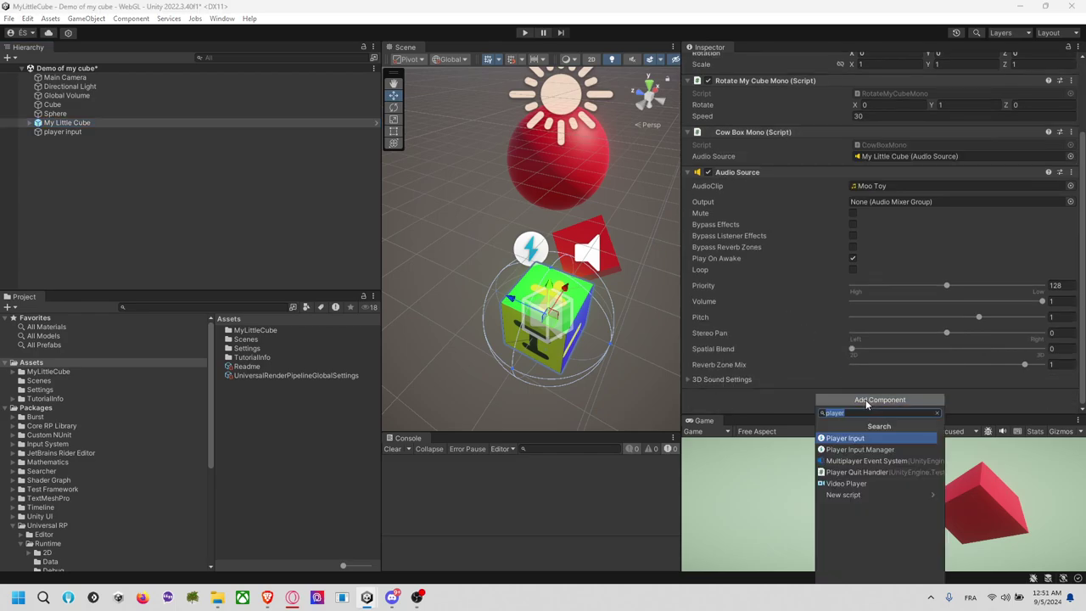
pyautogui.write('R')
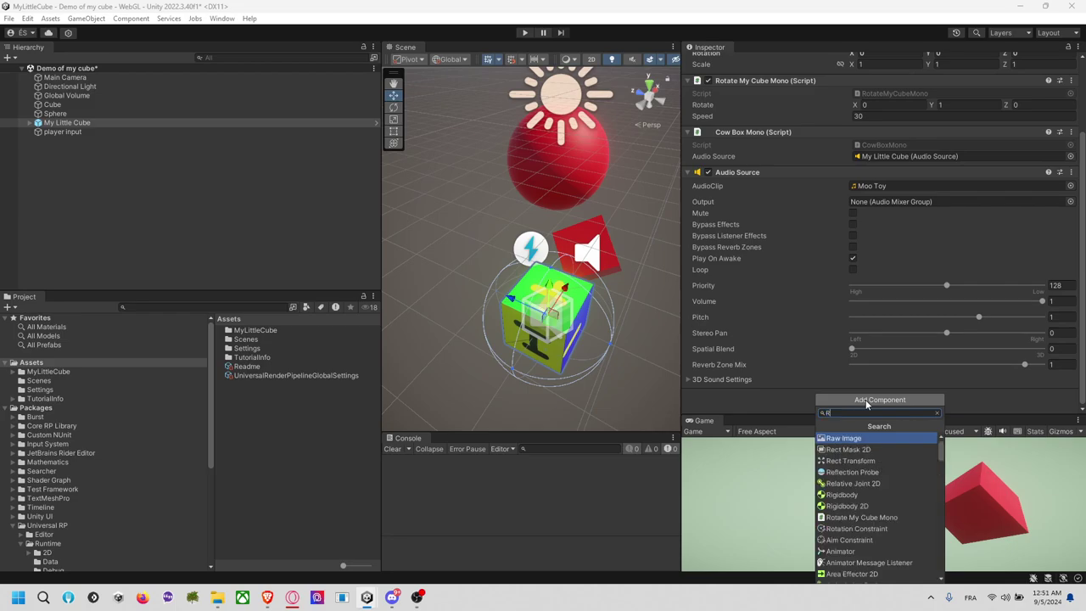
pyautogui.write('andJ')
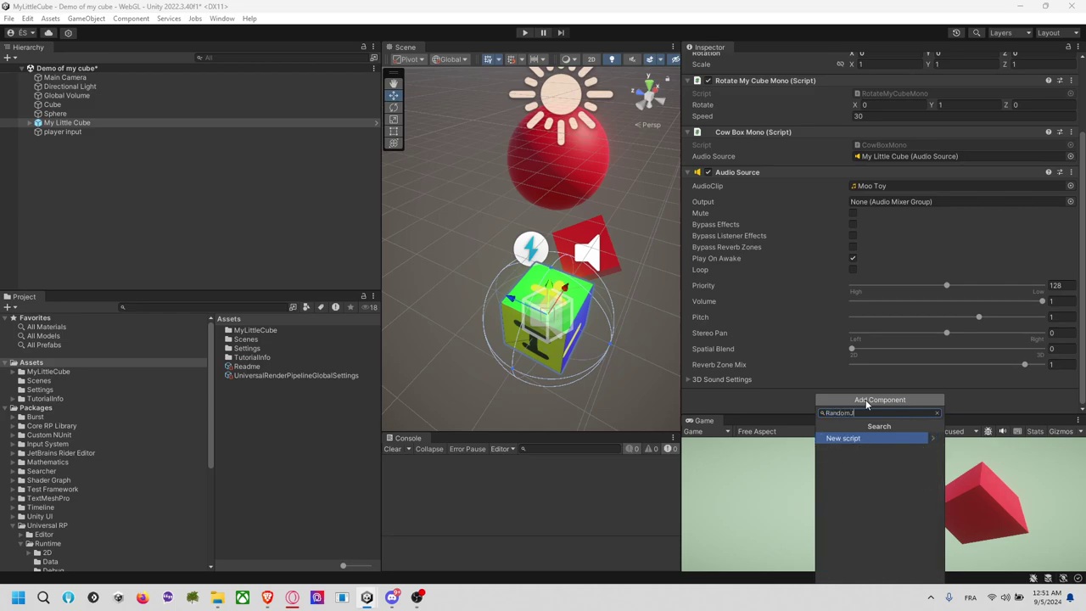
pyautogui.write('ob')
pyautogui.write('Mono')
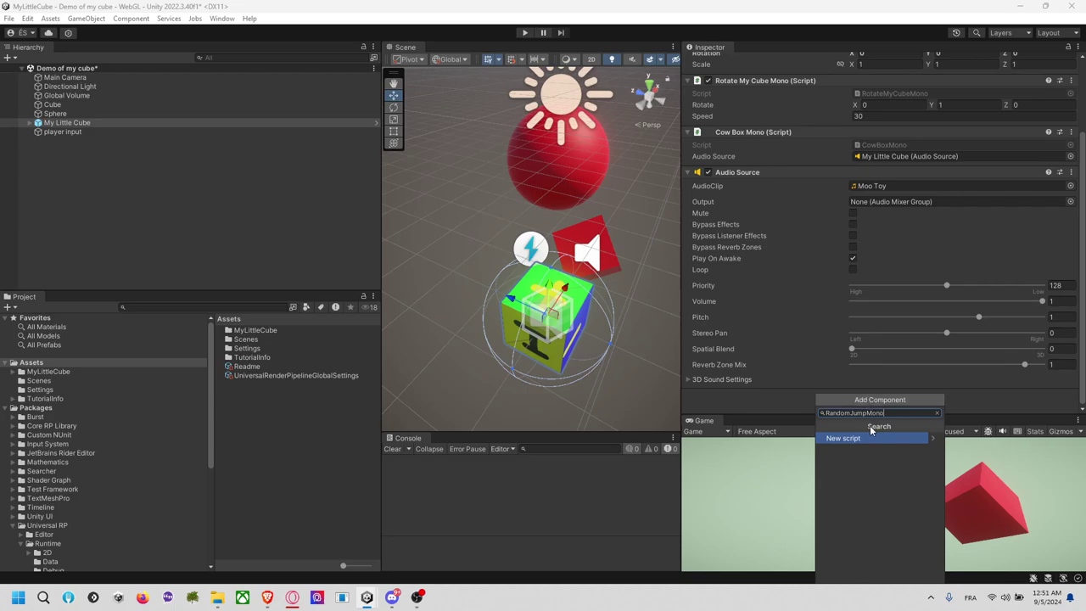
pyautogui.press('Return')
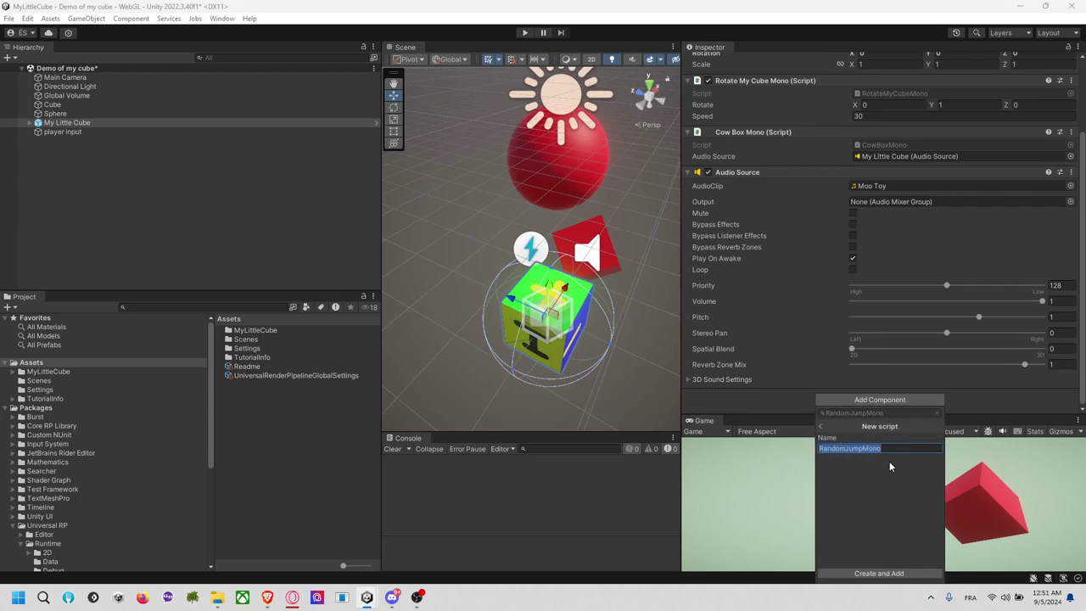
pyautogui.press('Return')
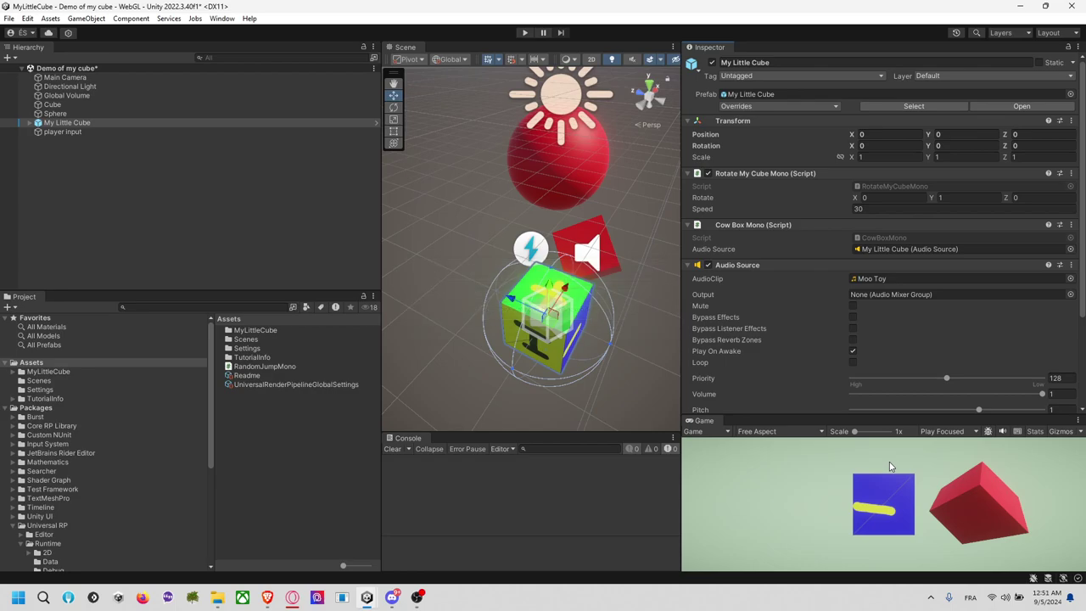
pyautogui.scroll(-3, 800, 343)
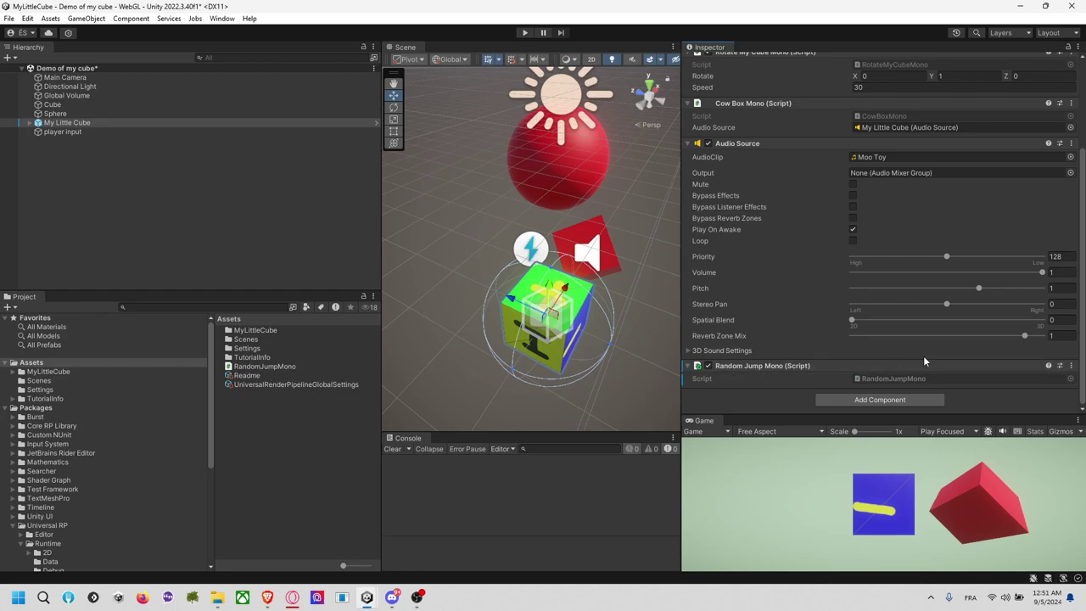
pyautogui.click(895, 380)
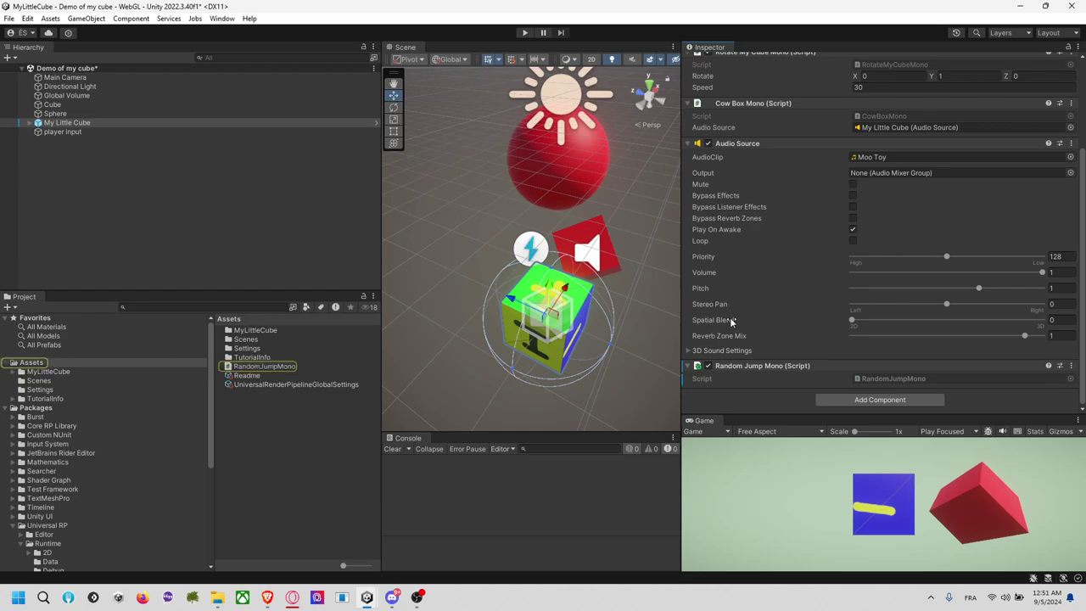
# Open RandomJumpMono.cs in Visual Studio at the start of the class body
pyautogui.doubleClick(886, 378)
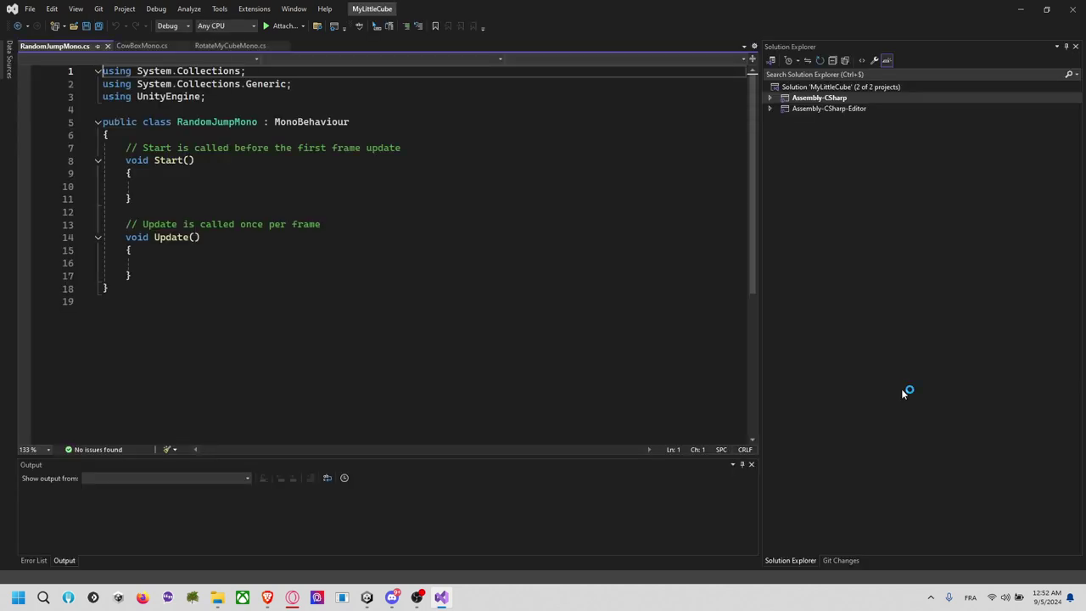
pyautogui.click(302, 186)
pyautogui.click(388, 134)
# Declare 'public Rigidbody m_toAffectRigidBody;' in the class and add a new line below it
pyautogui.press('Return')
pyautogui.press('Return')
pyautogui.write('pu')
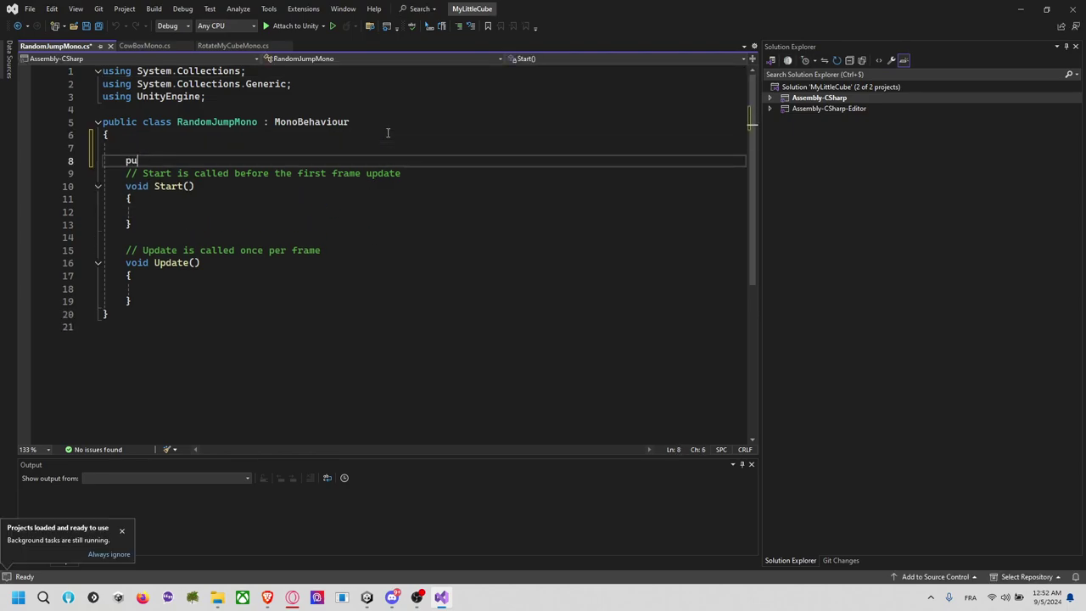
pyautogui.write('blic R')
pyautogui.write('gi')
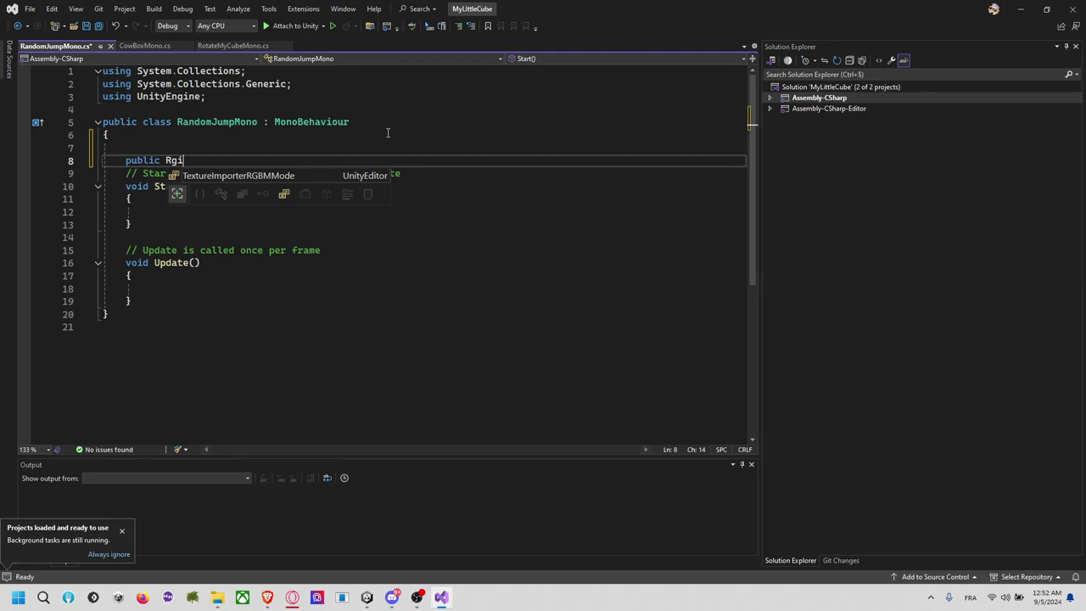
pyautogui.write('g')
pyautogui.press('Tab')
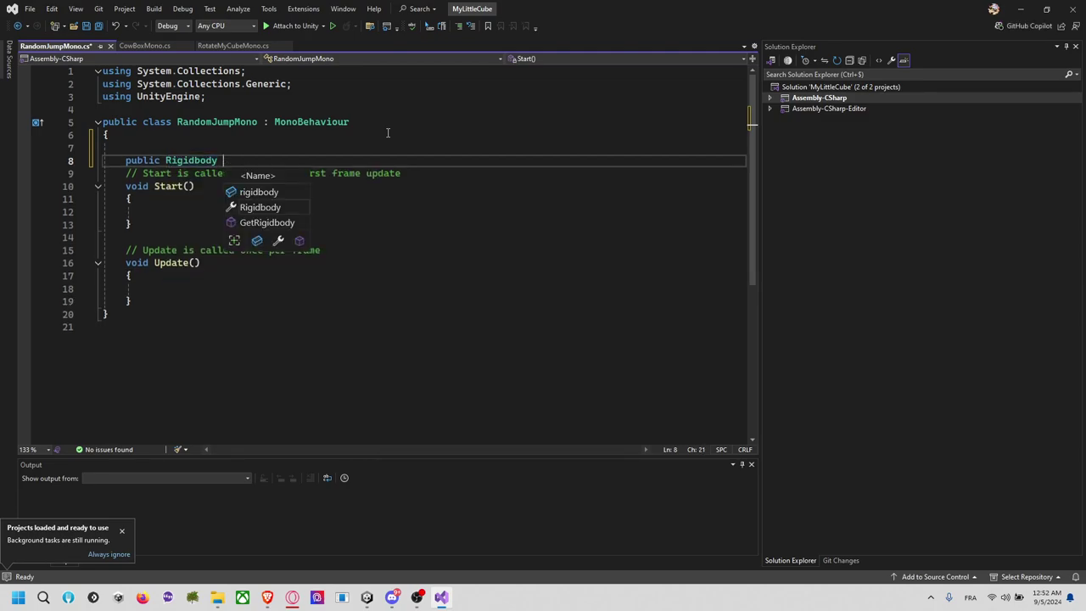
pyautogui.write('m_')
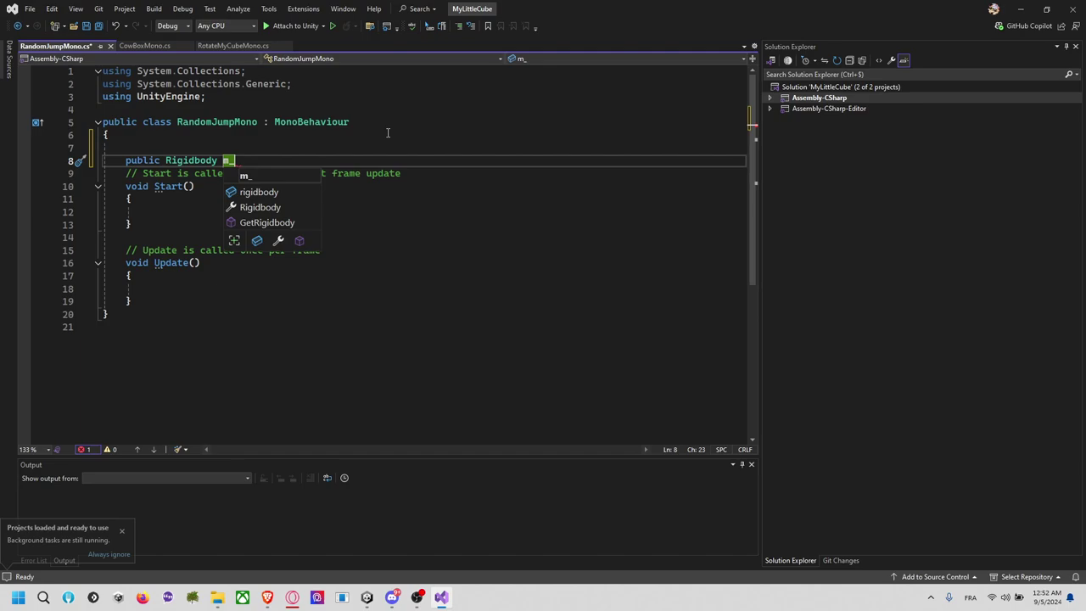
pyautogui.write('toAf')
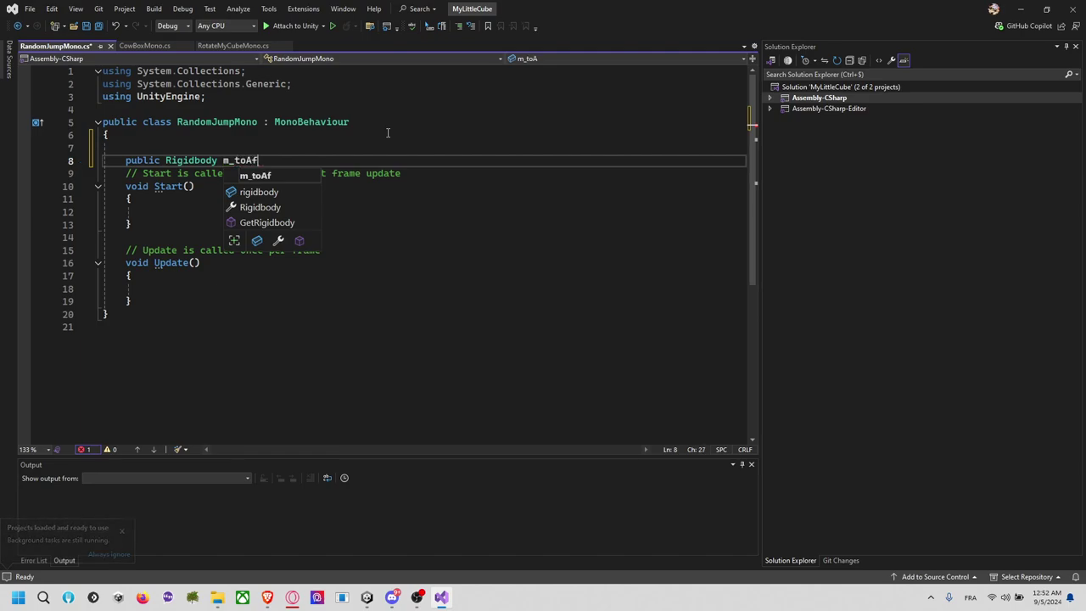
pyautogui.write('fectRigid')
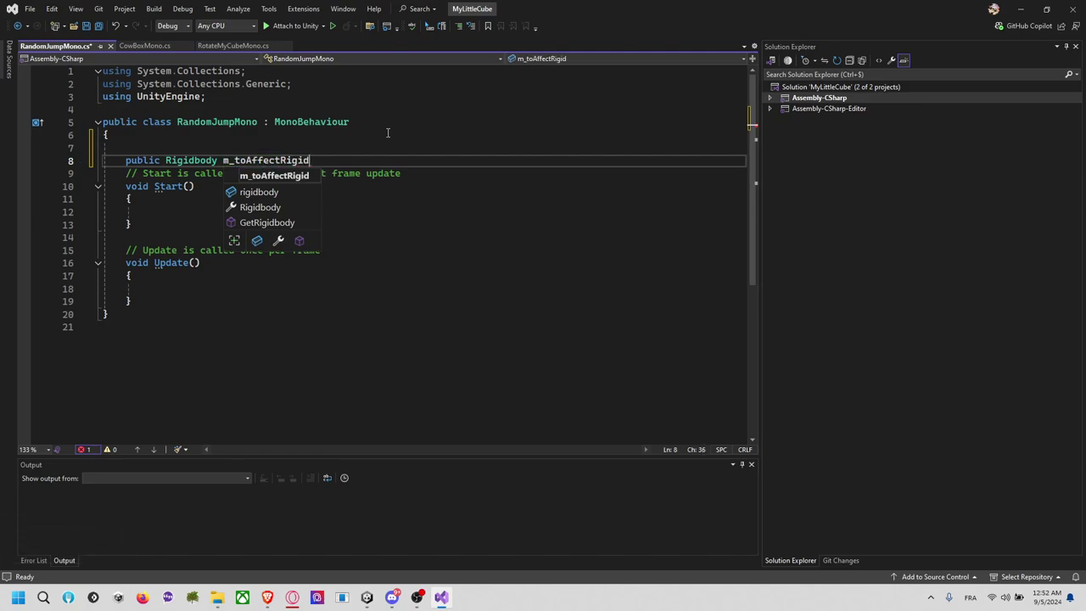
pyautogui.write('Body;')
pyautogui.press('Return')
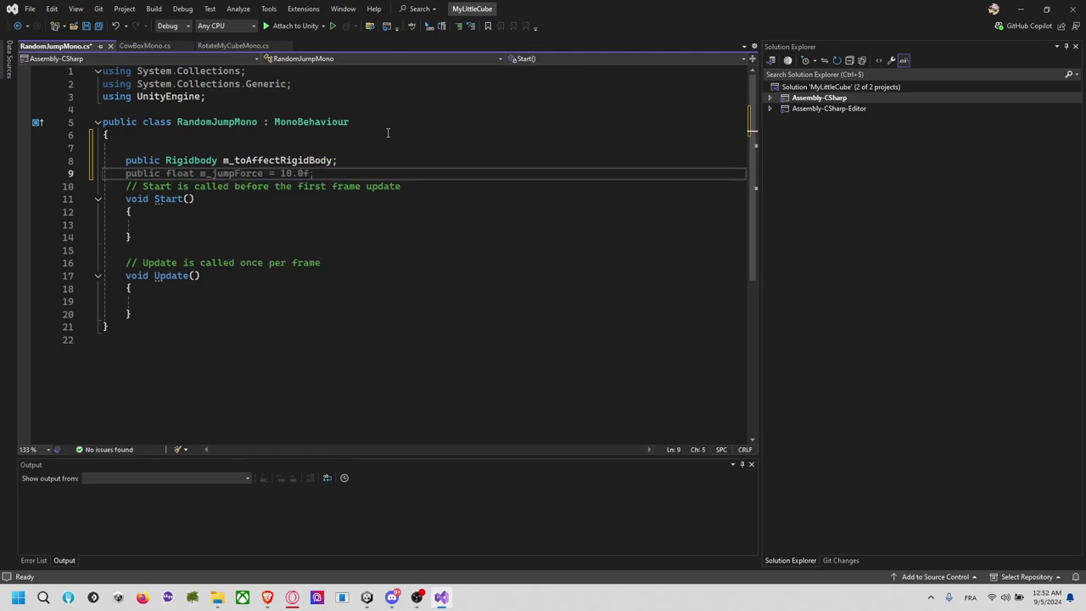
pyautogui.scroll(-1, 388, 132)
pyautogui.click(389, 148)
pyautogui.click(407, 124)
pyautogui.scroll(1, 414, 131)
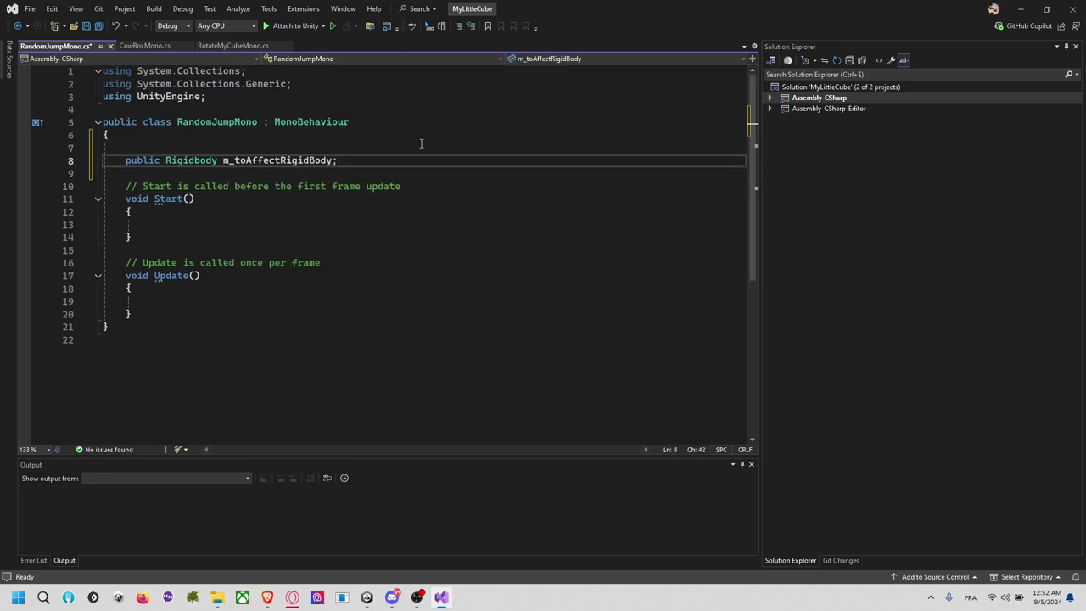
pyautogui.press('Return')
pyautogui.press('Return')
# Add a public ForceMode m_forceMode field defaulting to ForceMode.Impulse
pyautogui.write('public ')
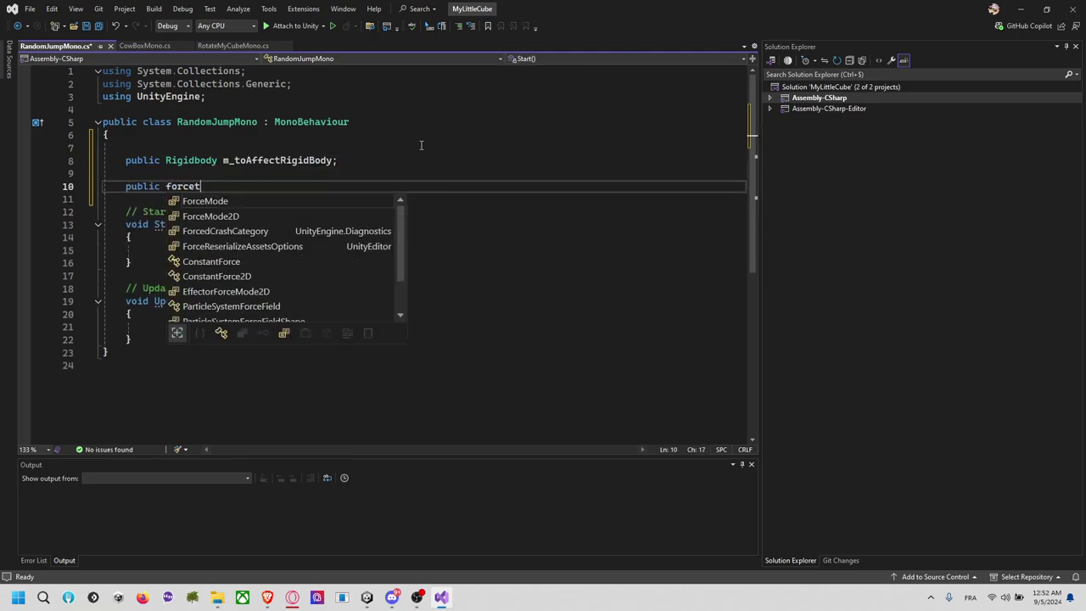
pyautogui.write('ForceMode')
pyautogui.press('Tab')
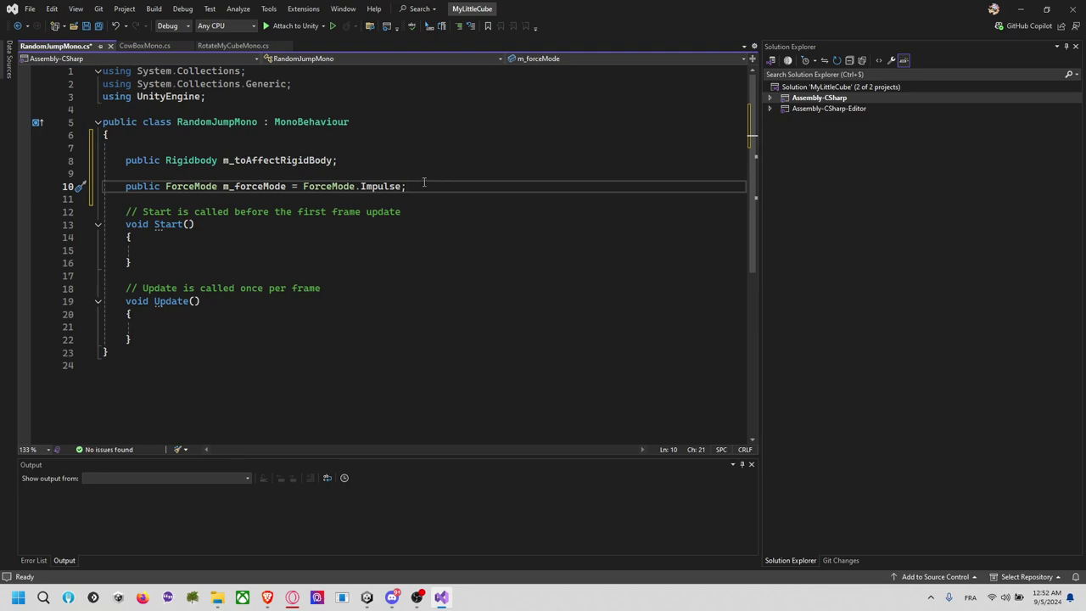
pyautogui.doubleClick(384, 186)
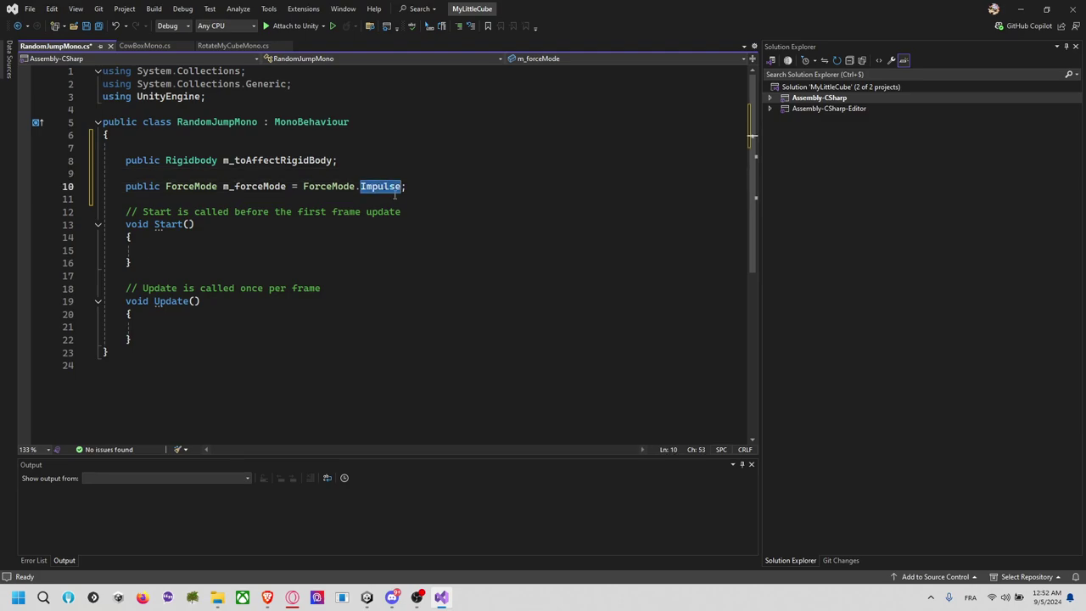
pyautogui.click(416, 192)
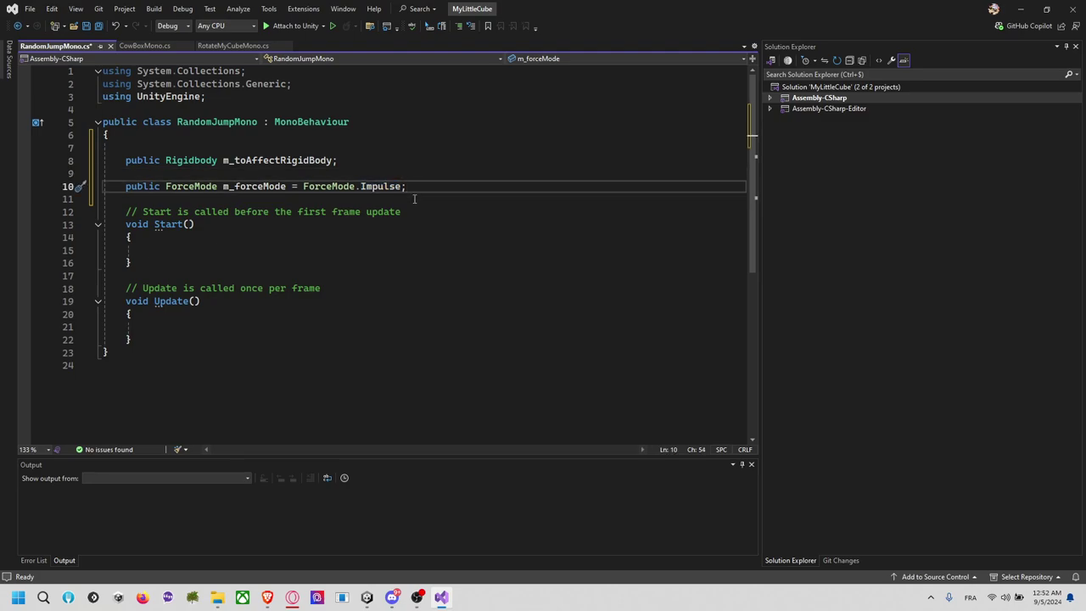
pyautogui.press('Return')
# Add a public float jump force field of 10.0f and move it above the ForceMode line
pyautogui.write('public ')
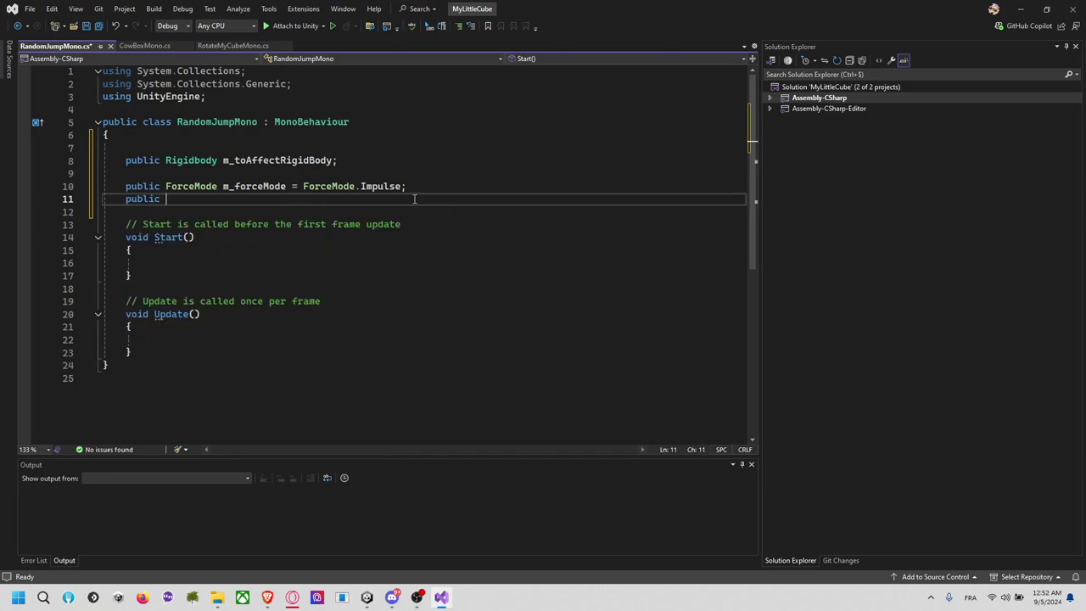
pyautogui.write('flaot m_')
pyautogui.press('BackSpace')
pyautogui.press('BackSpace')
pyautogui.press('BackSpace')
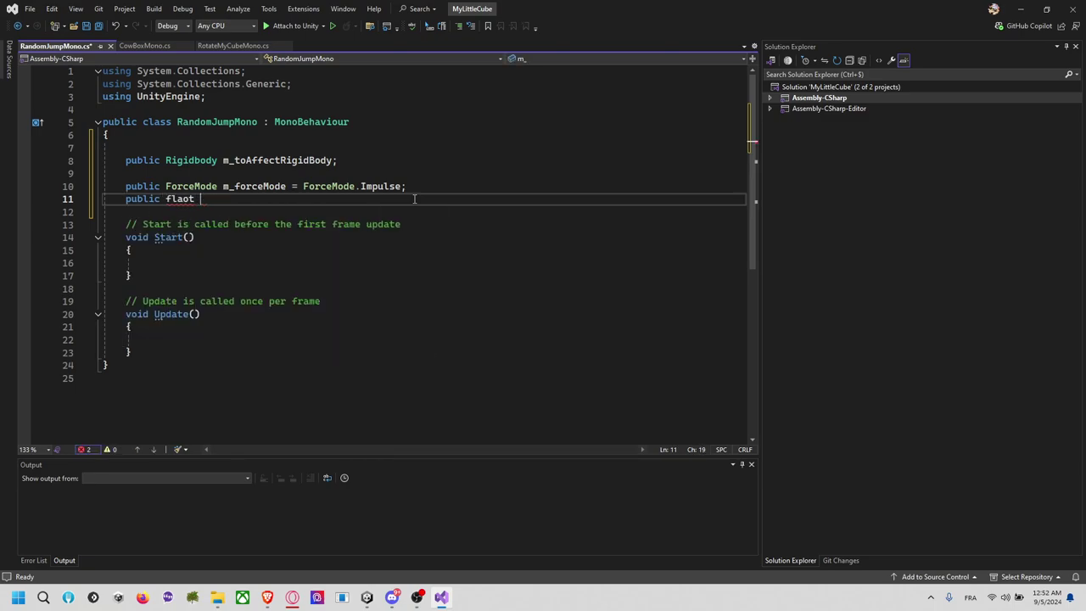
pyautogui.press('BackSpace')
pyautogui.press('BackSpace')
pyautogui.write('oat m_')
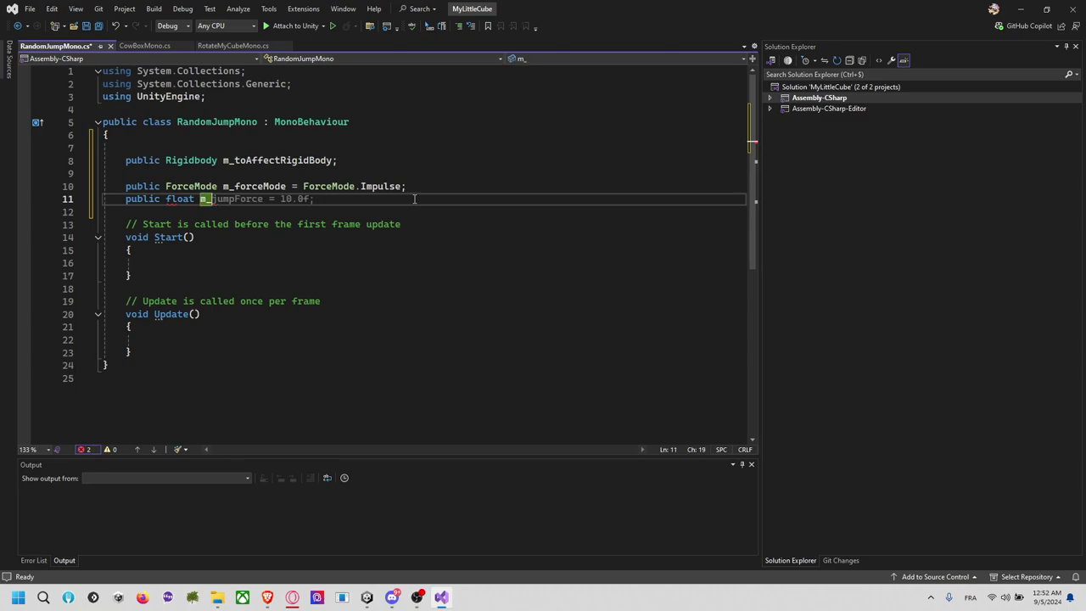
pyautogui.press('Tab')
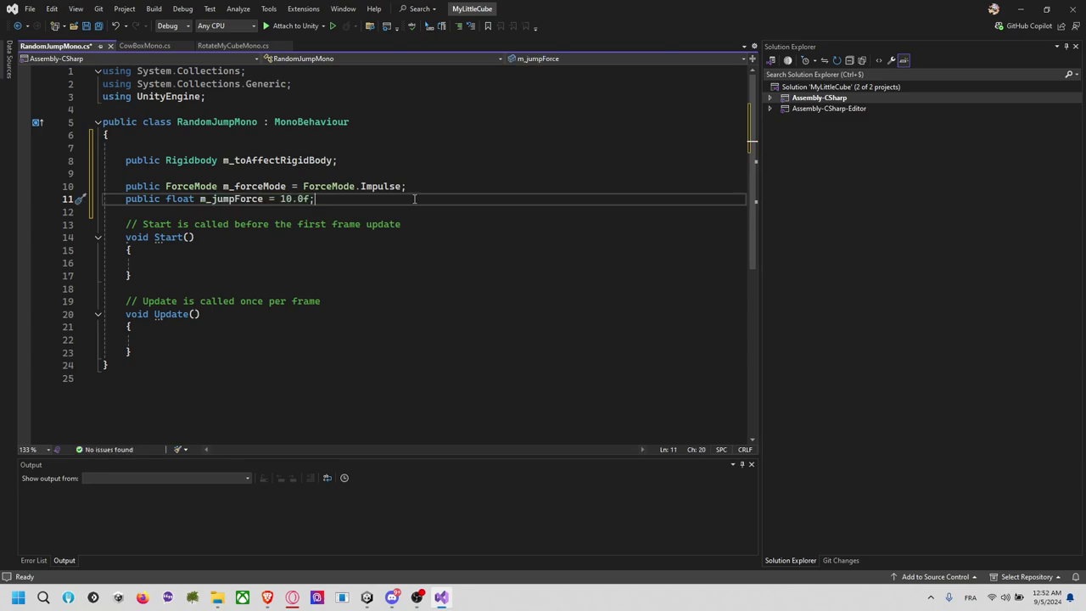
pyautogui.hotkey('alt', 'Up')
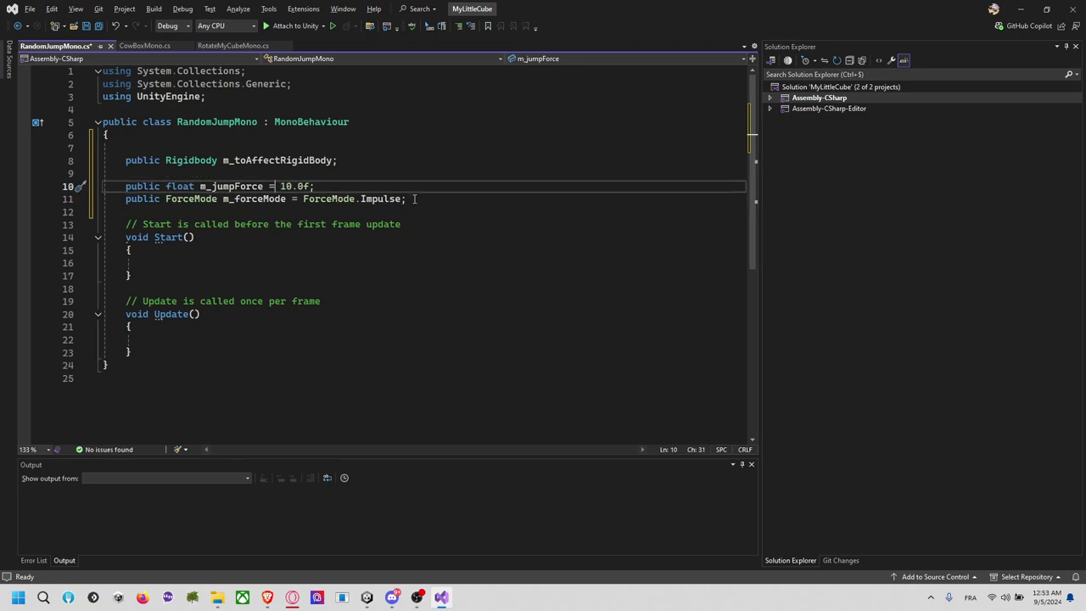
# Rename the float field to m_jumpForceToApply and save the script
pyautogui.press('Left')
pyautogui.press('Left')
pyautogui.press('Left')
pyautogui.hotkey('ctrl', 'r')
pyautogui.hotkey('ctrl', 'r')
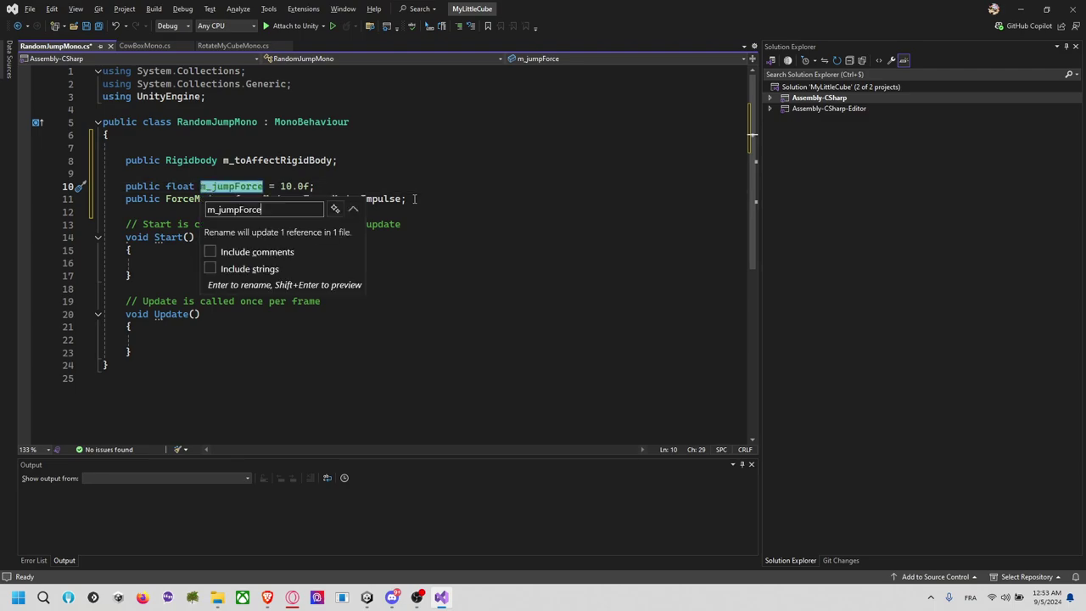
pyautogui.write('ToApply')
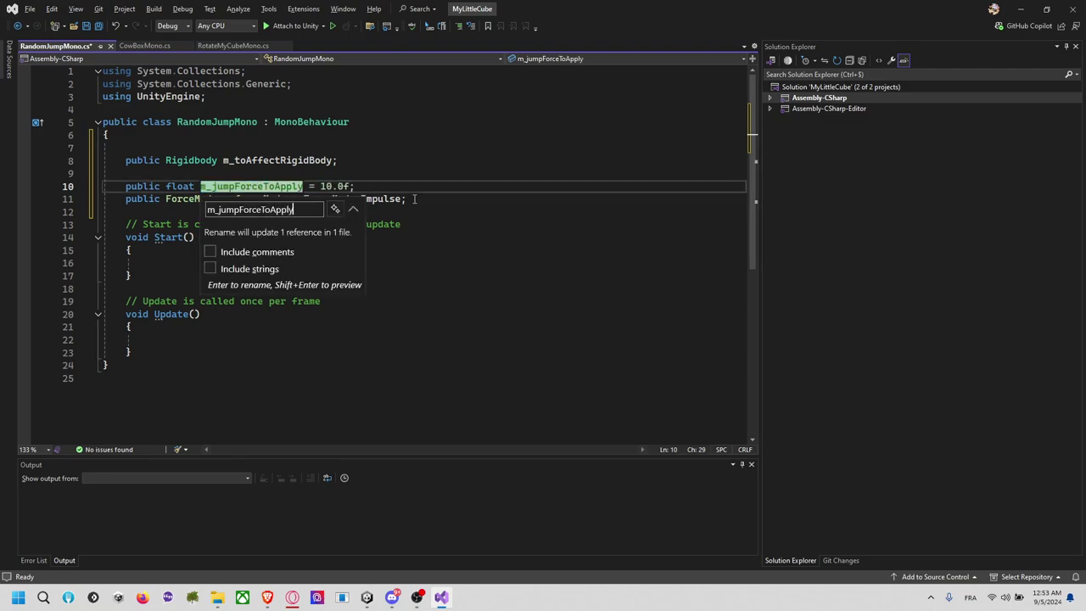
pyautogui.press('Return')
pyautogui.press('Down')
pyautogui.press('Down')
pyautogui.press('Return')
pyautogui.press('Up')
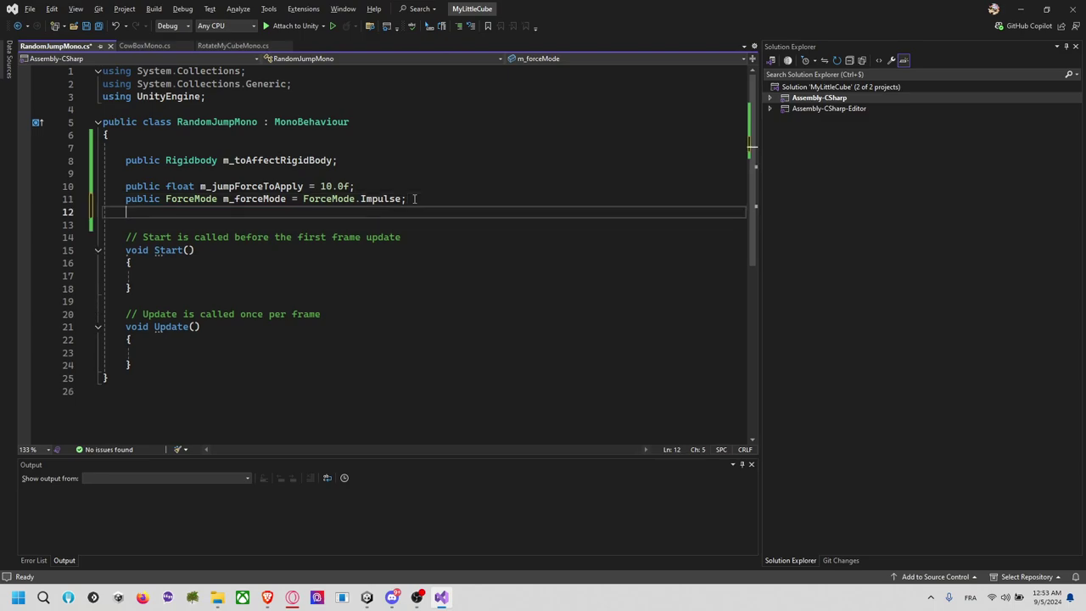
pyautogui.hotkey('ctrl', 's')
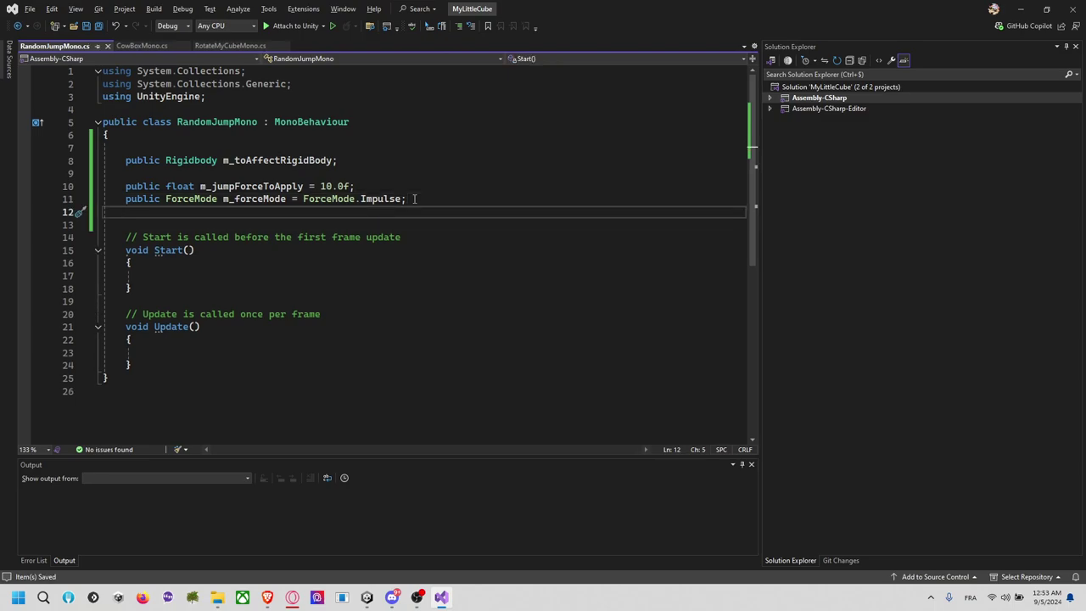
pyautogui.press('Return')
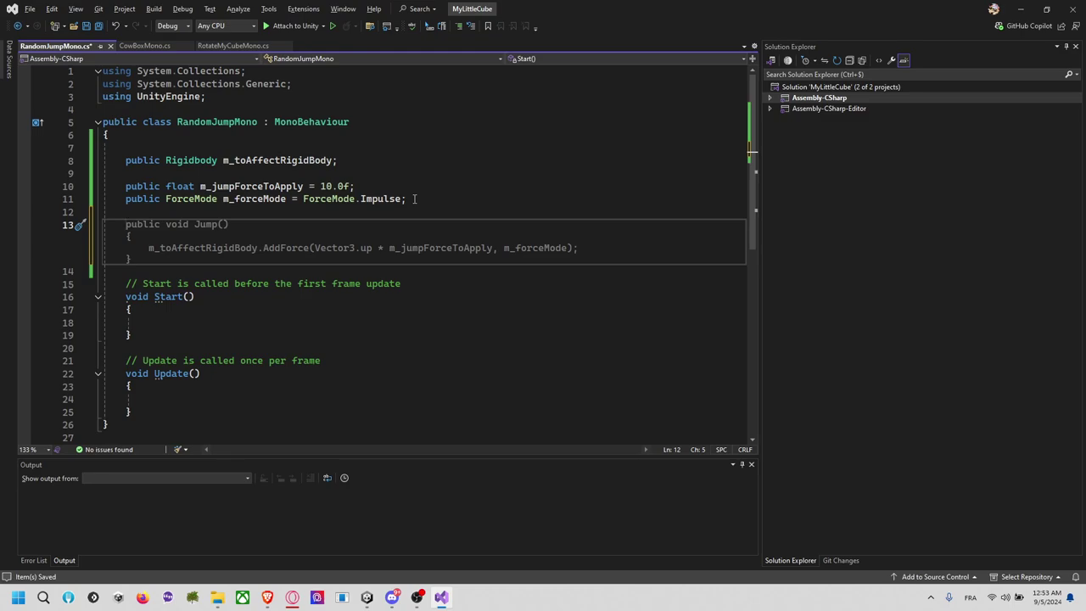
# Declare 'public Vector3 m_directionWorld = Vector3.up' on line 13
pyautogui.press('Up')
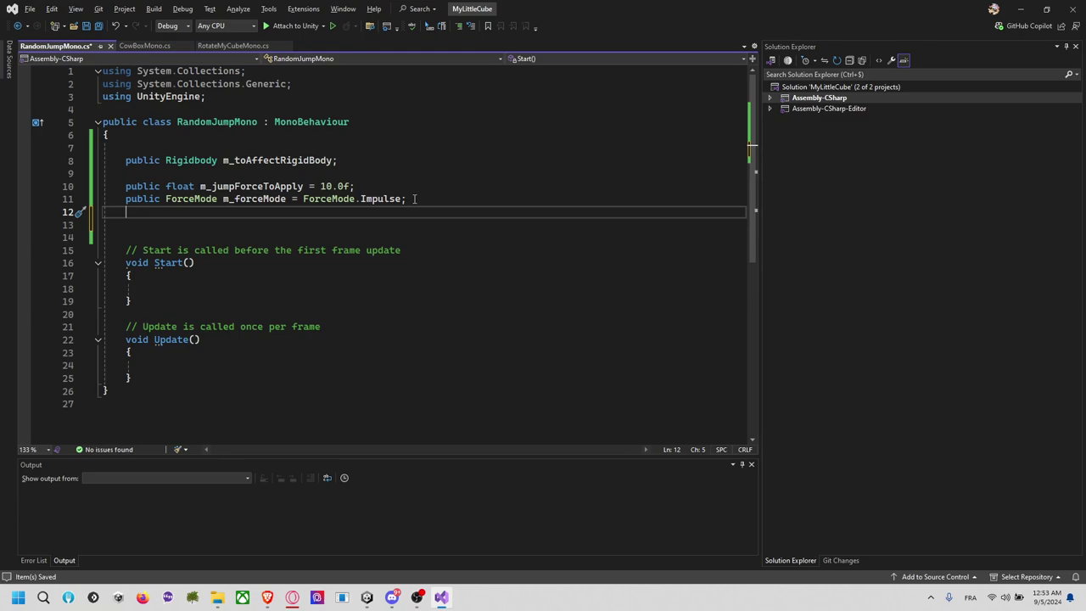
pyautogui.press('Return')
pyautogui.write('pub')
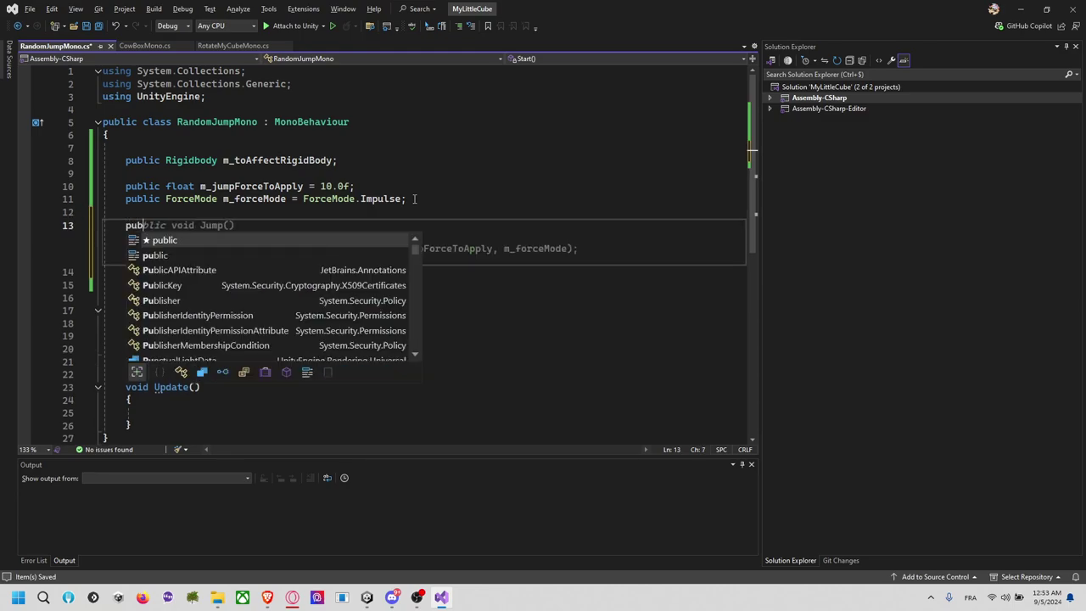
pyautogui.write('lic float')
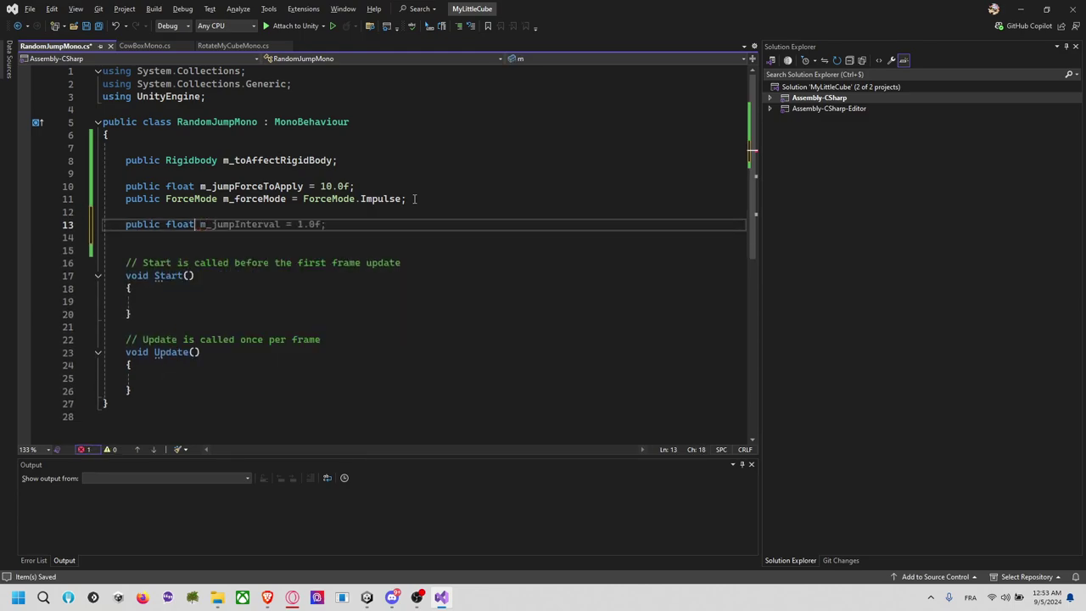
pyautogui.press('BackSpace')
pyautogui.press('BackSpace')
pyautogui.press('BackSpace')
pyautogui.press('BackSpace')
pyautogui.press('BackSpace')
pyautogui.write('Vec')
pyautogui.press('Down')
pyautogui.press('Down')
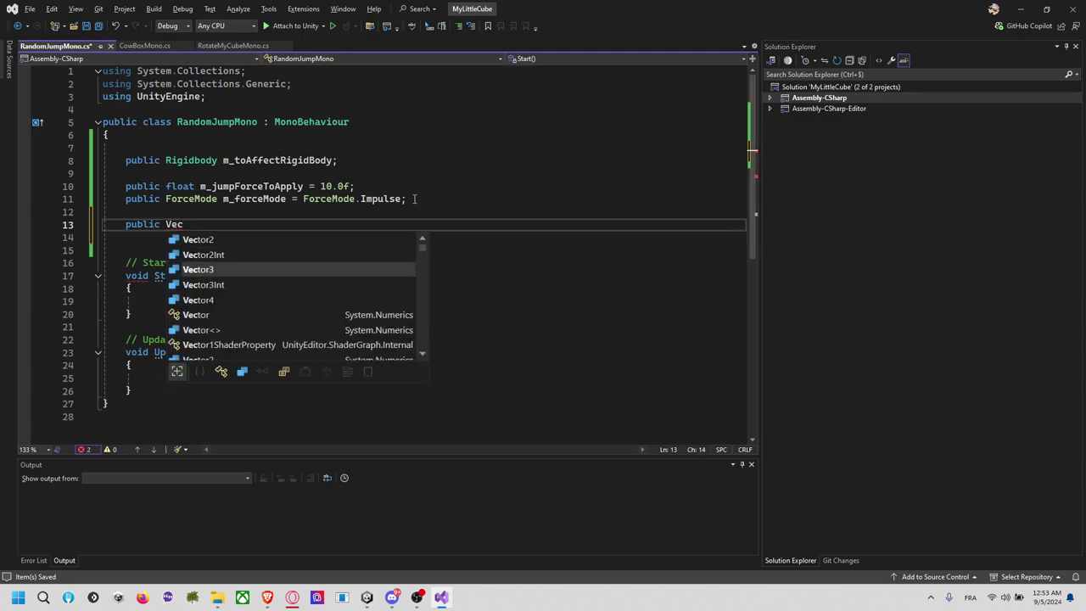
pyautogui.press('Tab')
pyautogui.write('m')
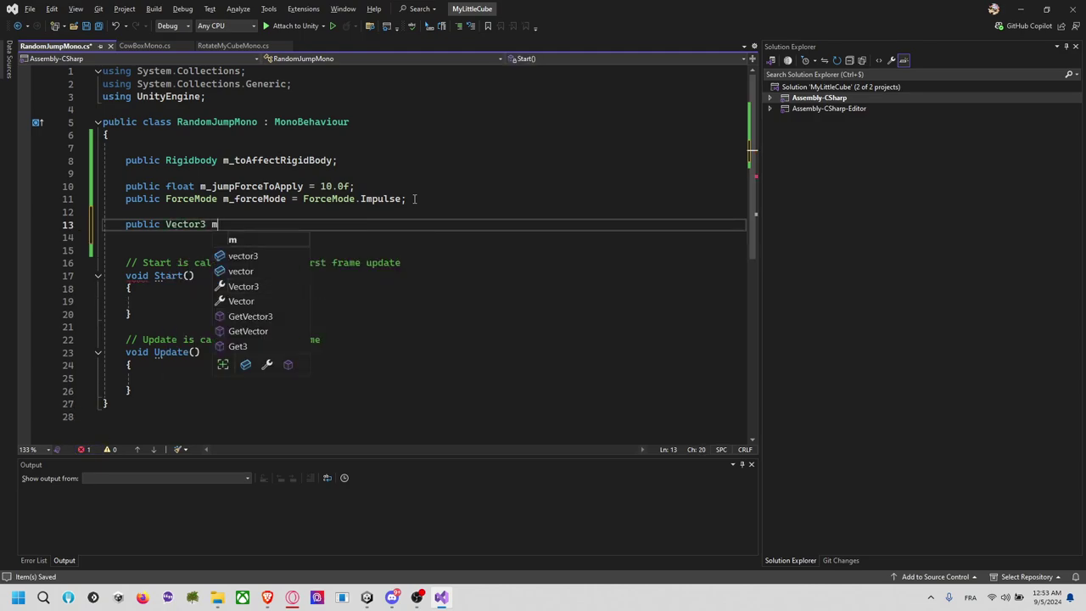
pyautogui.write('_directionWor')
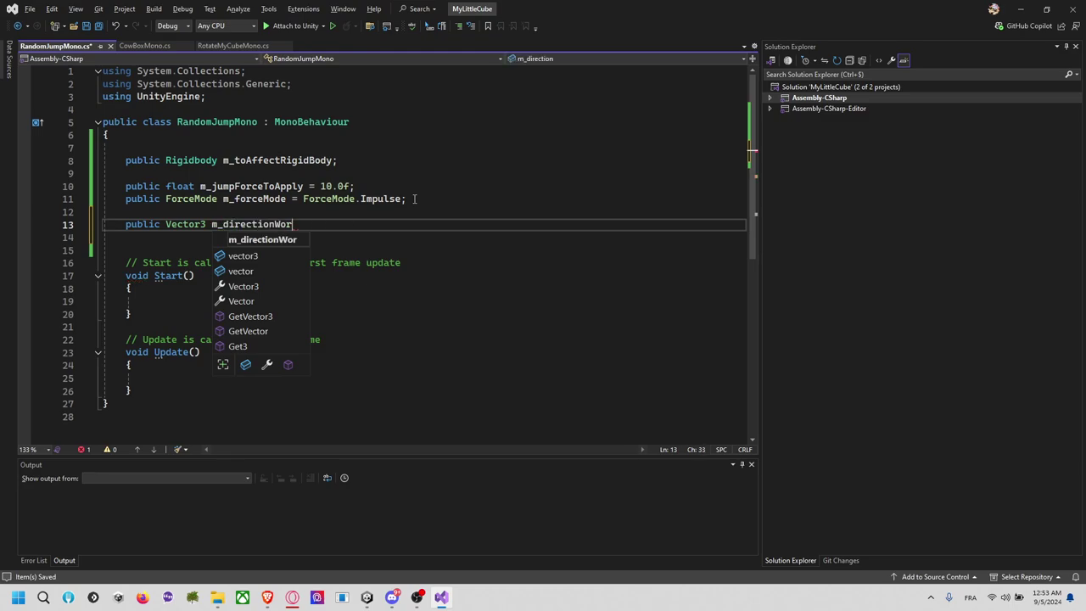
pyautogui.write('ld = ')
pyautogui.write('Vect')
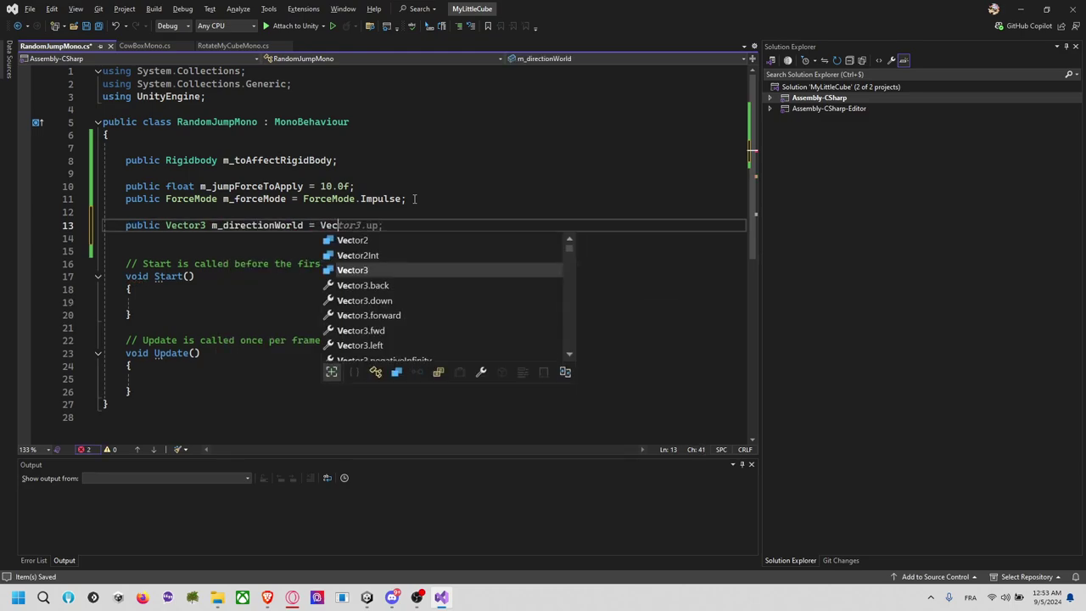
pyautogui.press('Tab')
pyautogui.write('.u')
pyautogui.press('Tab')
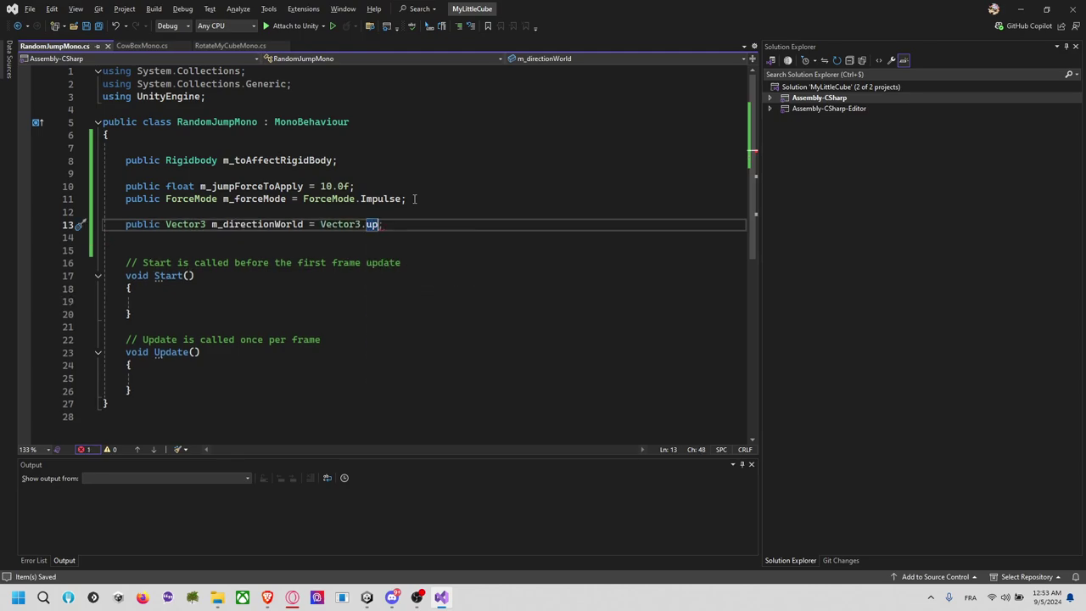
# Check Unity for compile status, then retype the 'up' value of Vector3.up on line 13
pyautogui.hotkey('alt', 'Tab')
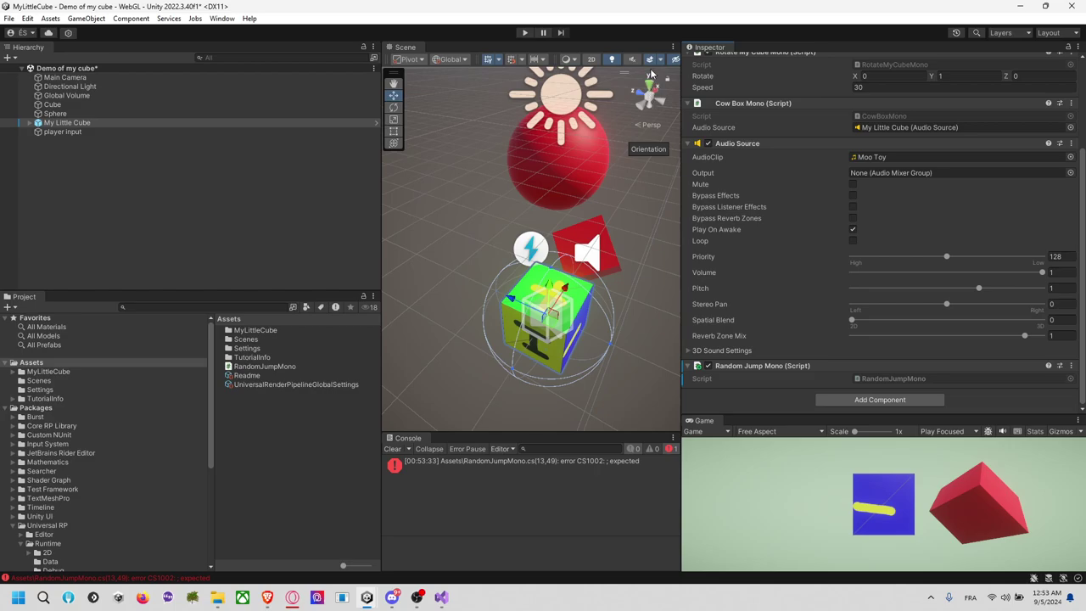
pyautogui.hotkey('alt', 'Tab')
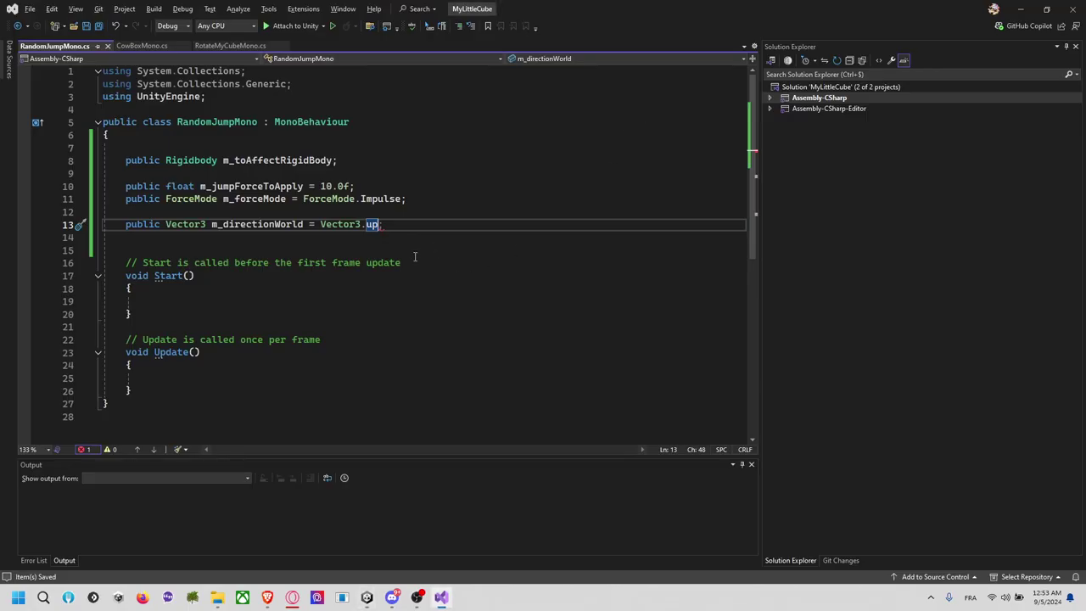
pyautogui.hotkey('ctrl', 'w')
pyautogui.press('BackSpace')
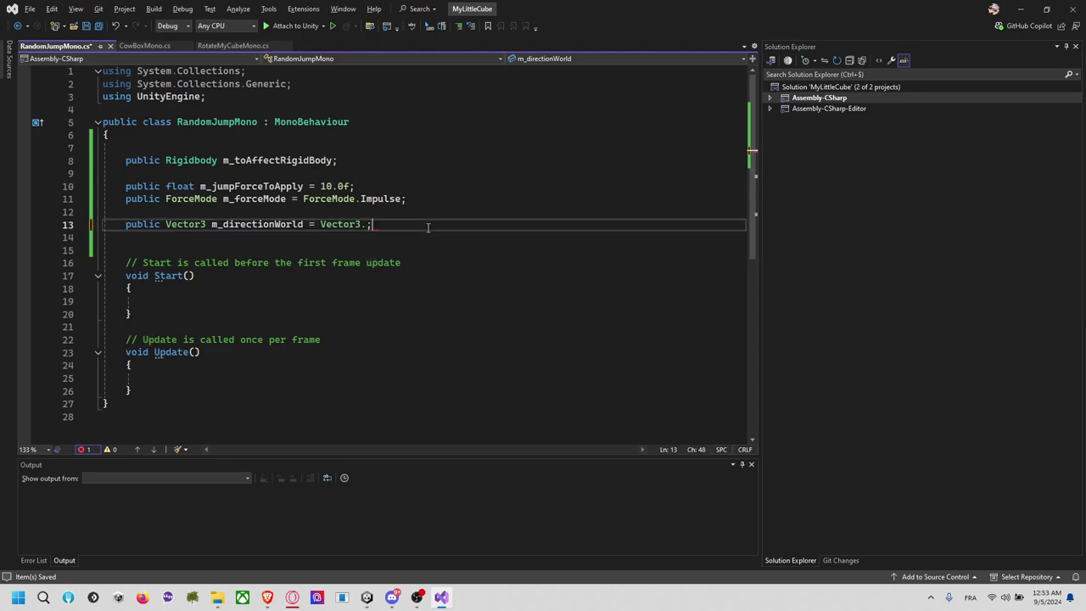
pyautogui.write('up')
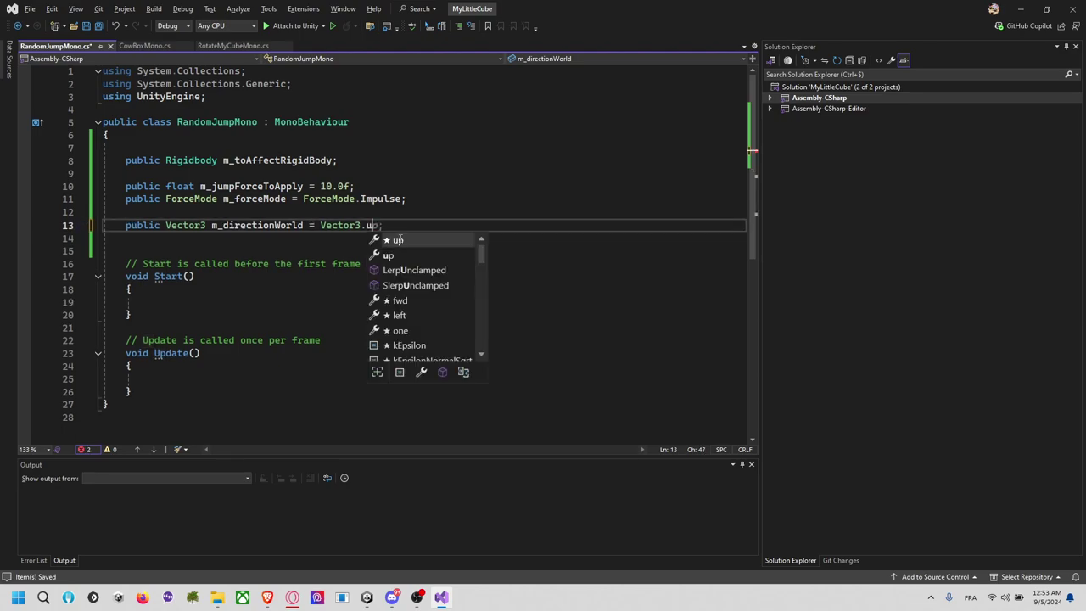
pyautogui.press('Tab')
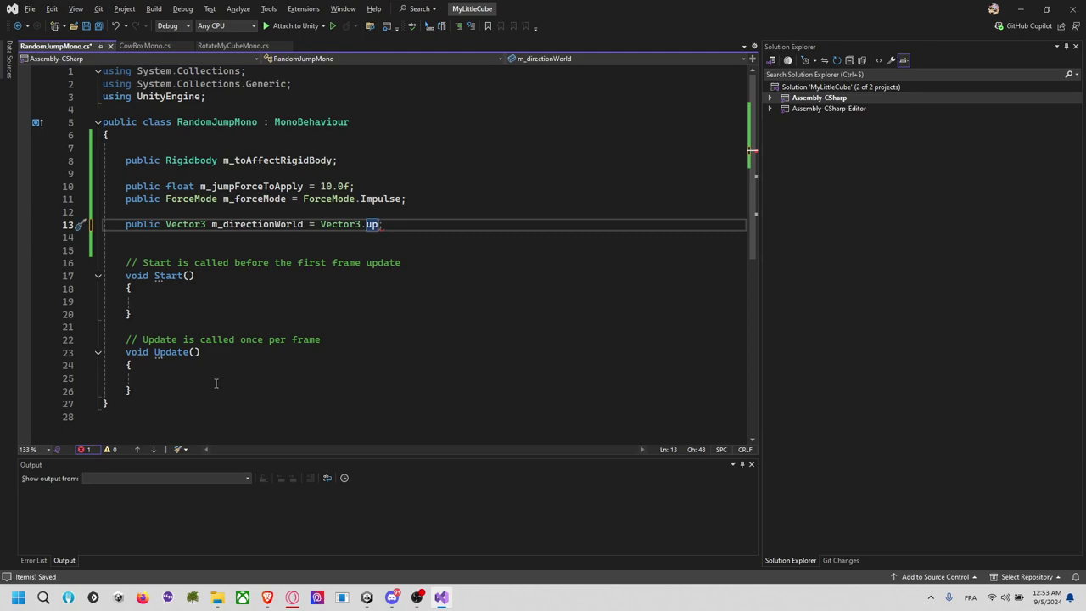
pyautogui.click(216, 383)
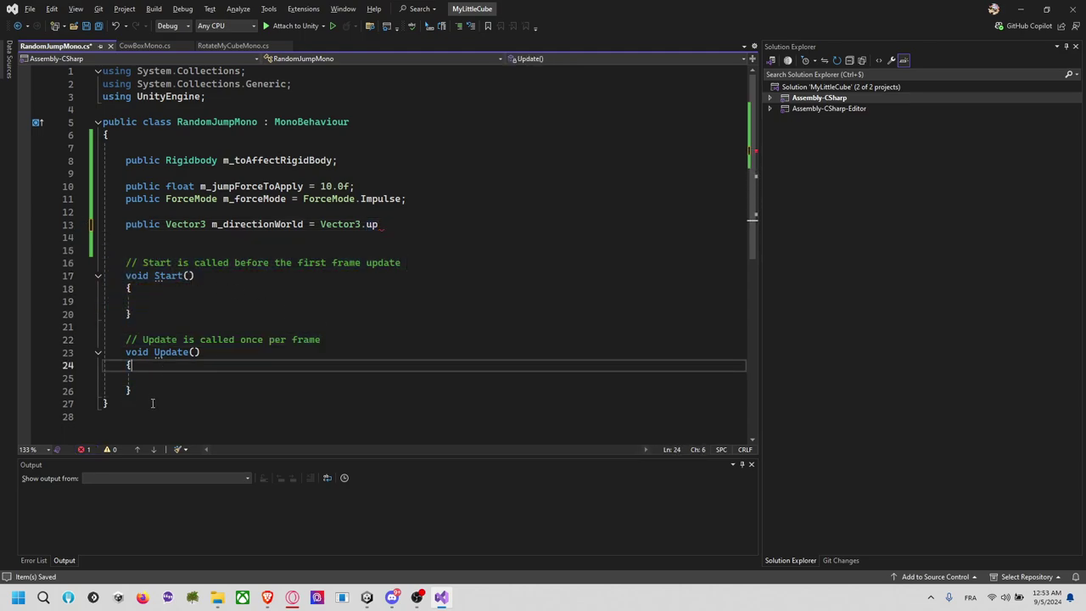
# Delete the empty Start and Update methods and add the missing semicolon to line 13
pyautogui.moveTo(132, 390); pyautogui.dragTo(121, 263)
pyautogui.press('Delete')
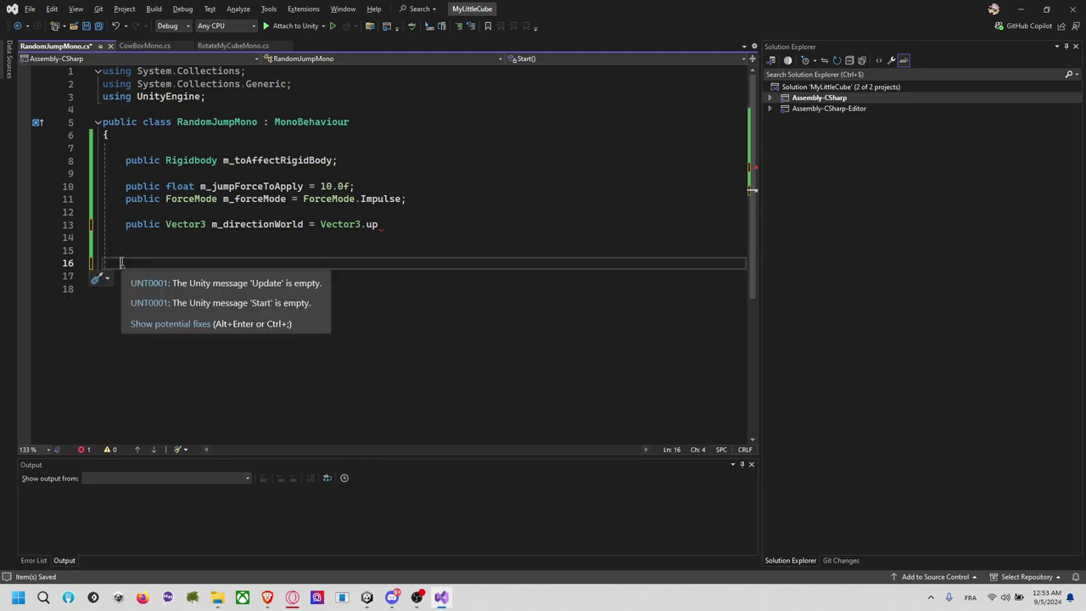
pyautogui.moveTo(181, 212); pyautogui.dragTo(359, 228)
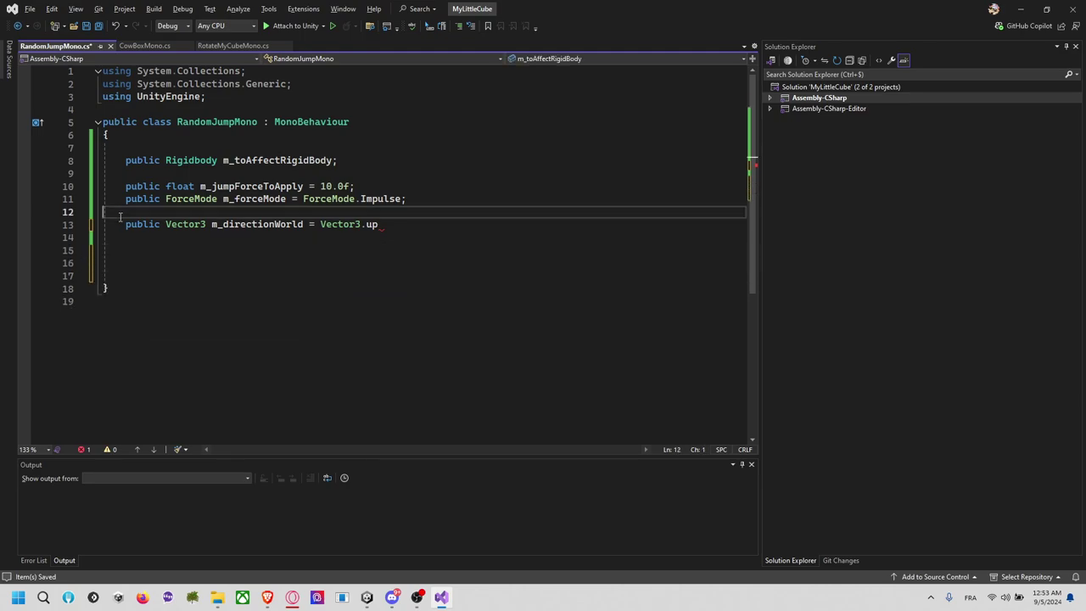
pyautogui.click(388, 224)
pyautogui.write(';')
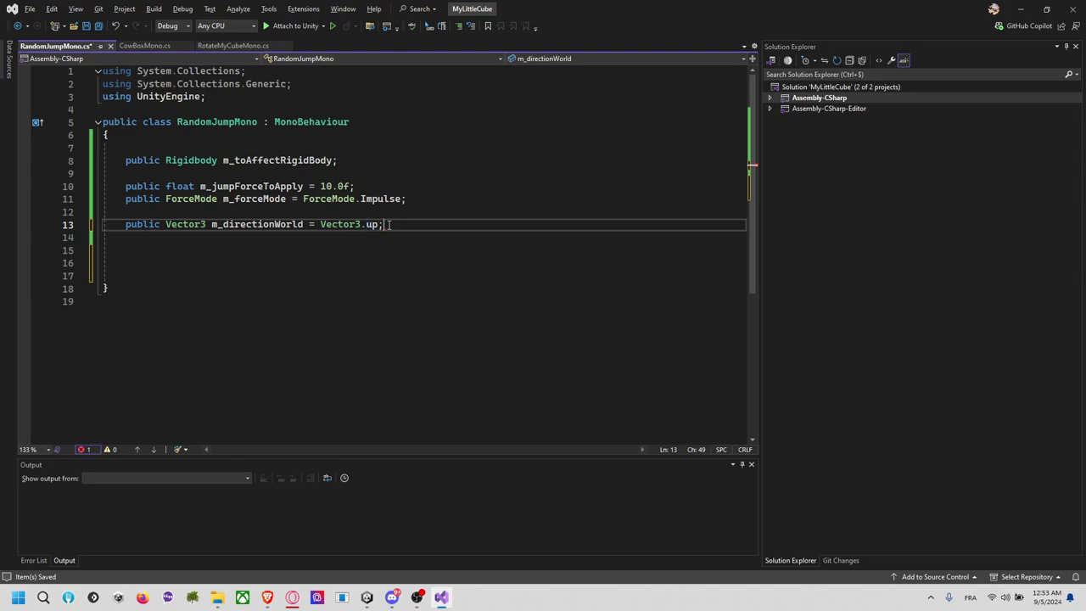
# Add the suggested public Jump() method applying AddForce along m_directionWorld
pyautogui.click(223, 249)
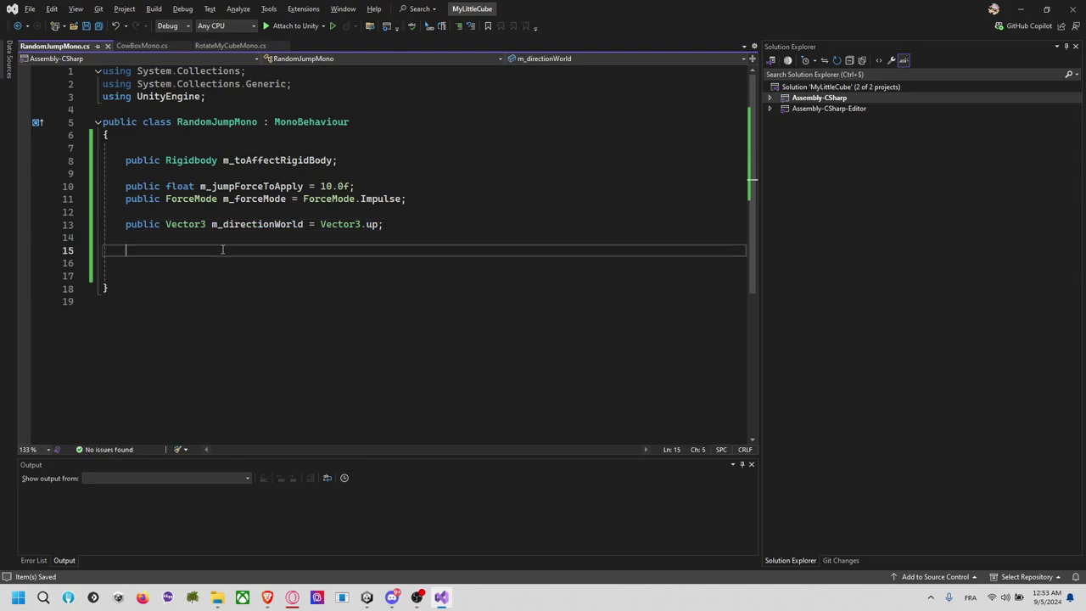
pyautogui.press('Return')
pyautogui.write('public')
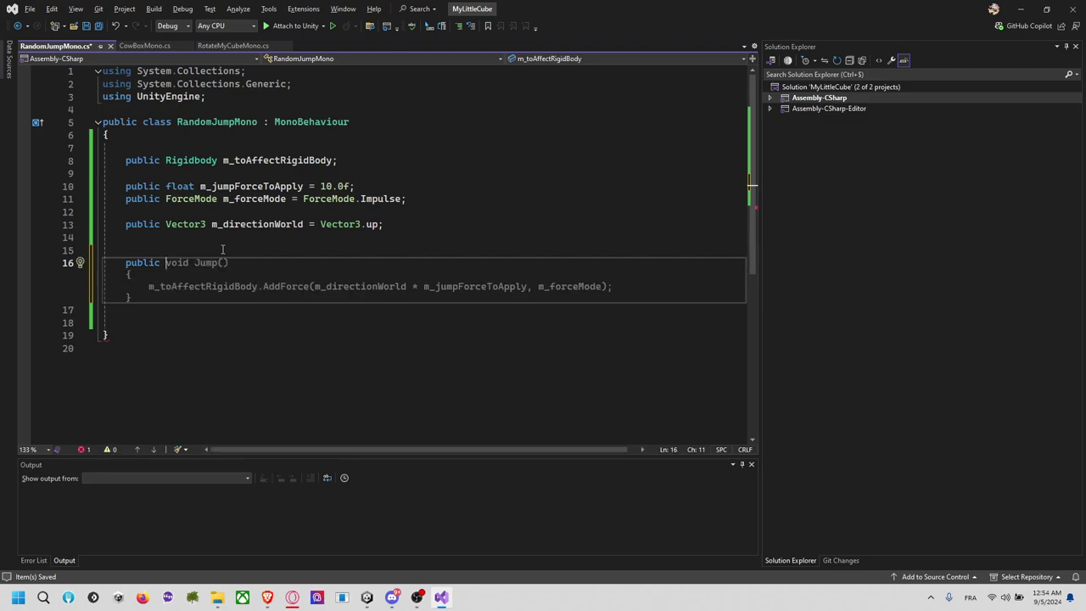
pyautogui.press('Tab')
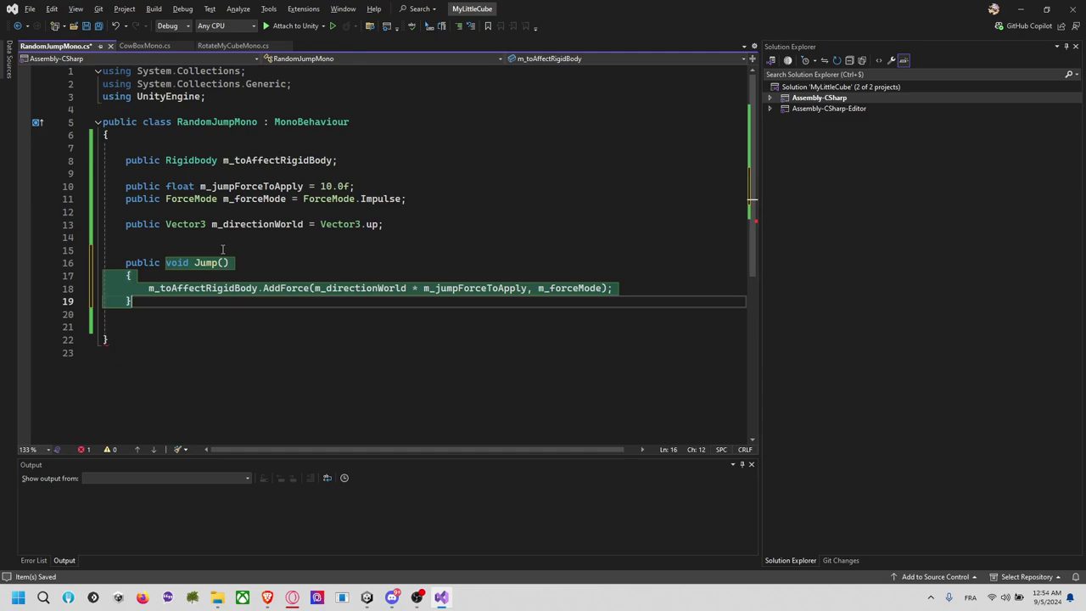
# Tag Jump() with [ContextMenu("Jump")] and save the file
pyautogui.doubleClick(201, 258)
pyautogui.press('Up')
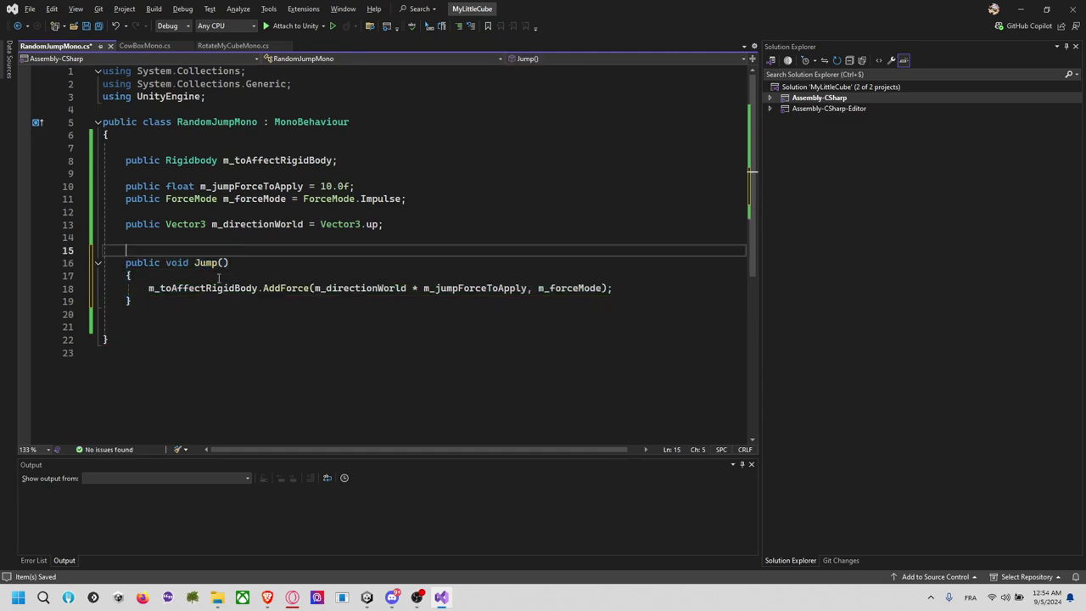
pyautogui.press('Return')
pyautogui.write('[')
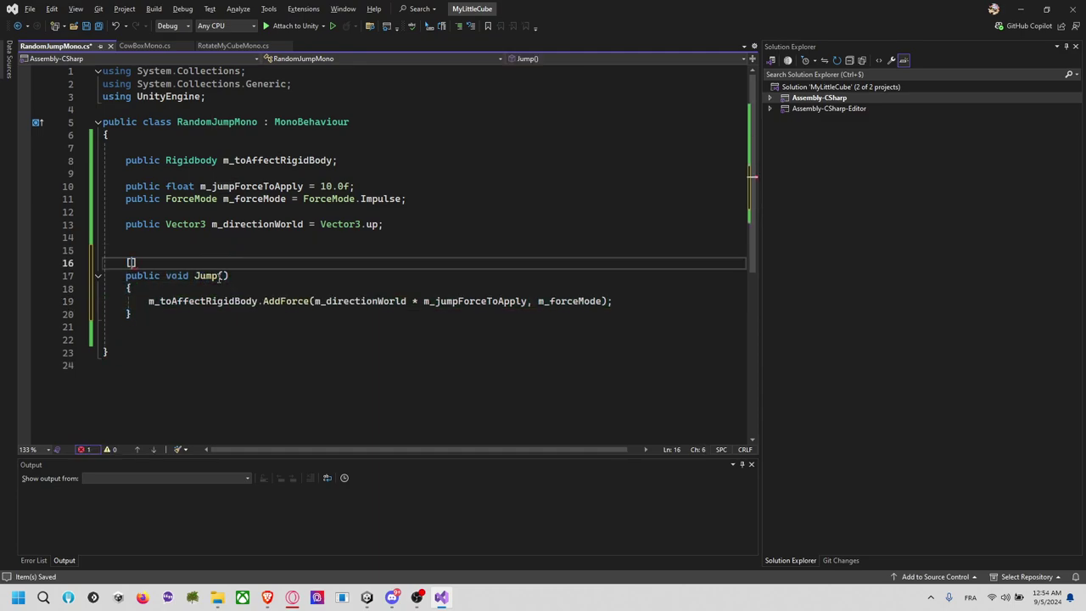
pyautogui.write('Con')
pyautogui.press('Tab')
pyautogui.write('(')
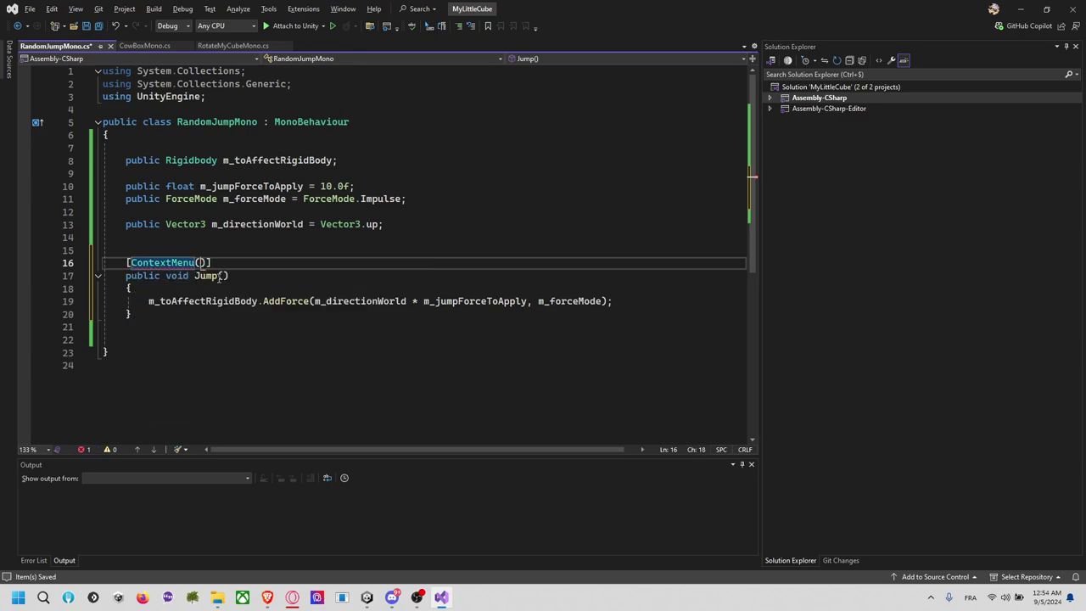
pyautogui.write('"Jump"')
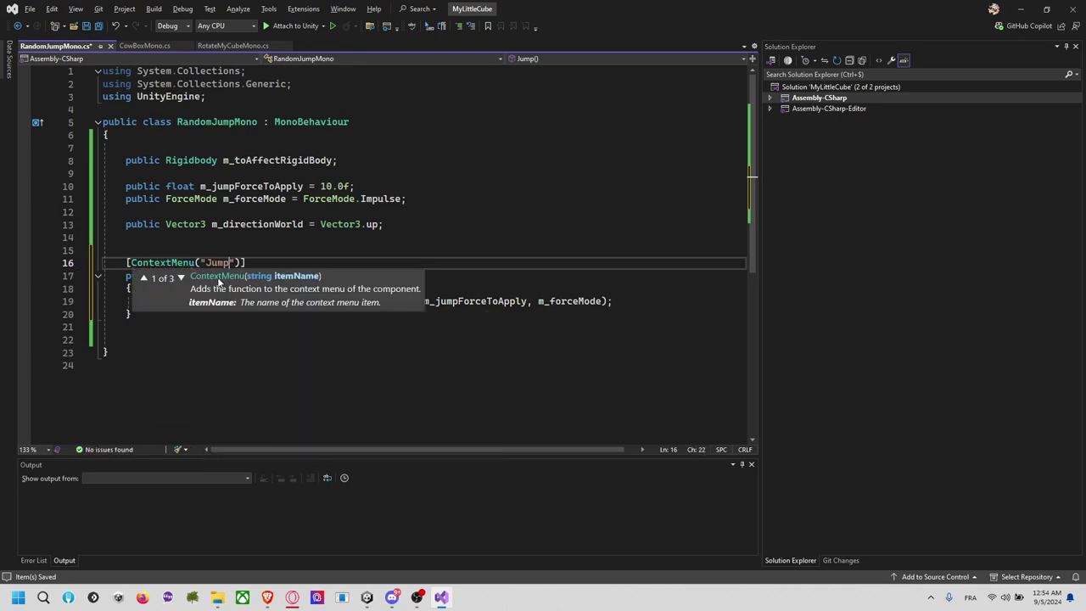
pyautogui.write(')]')
pyautogui.hotkey('ctrl', 's')
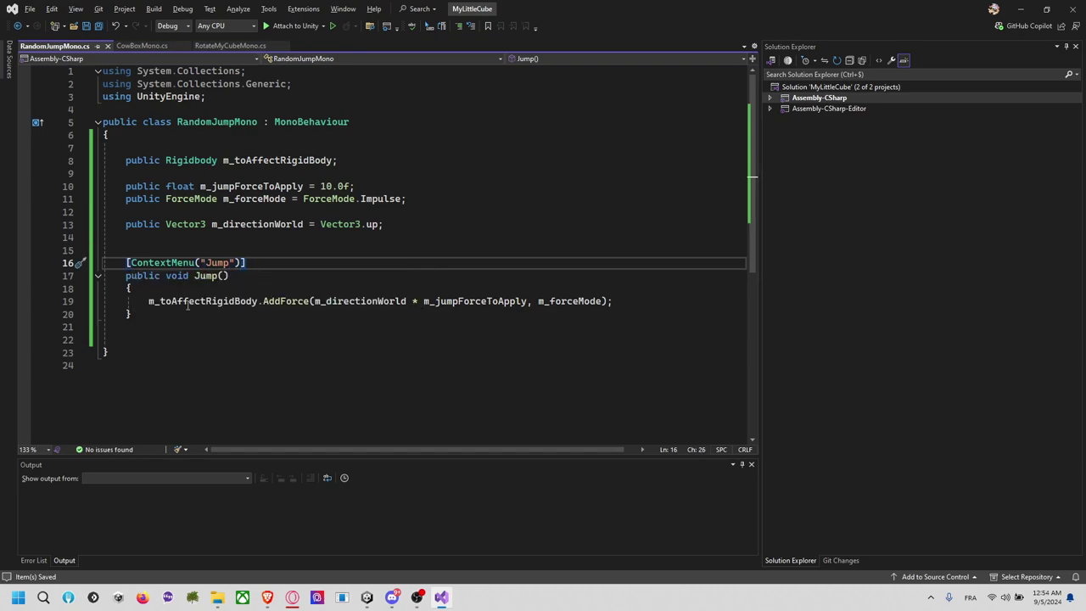
# Review Jump's AddForce call with m_directionWorld, m_jumpForceToApply and m_forceMode, then return to Unity
pyautogui.click(217, 276)
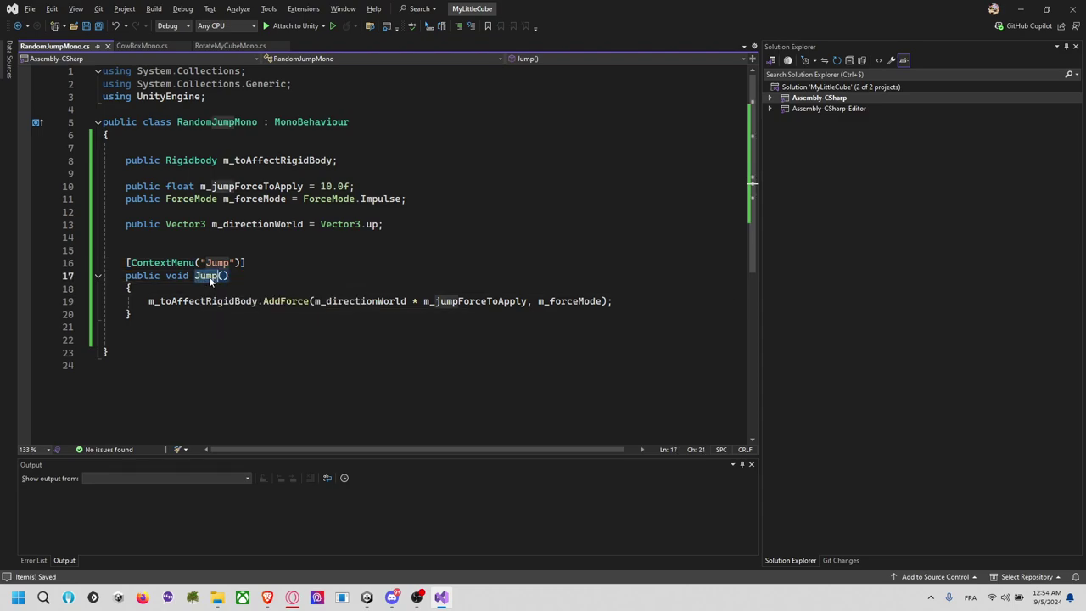
pyautogui.doubleClick(201, 302)
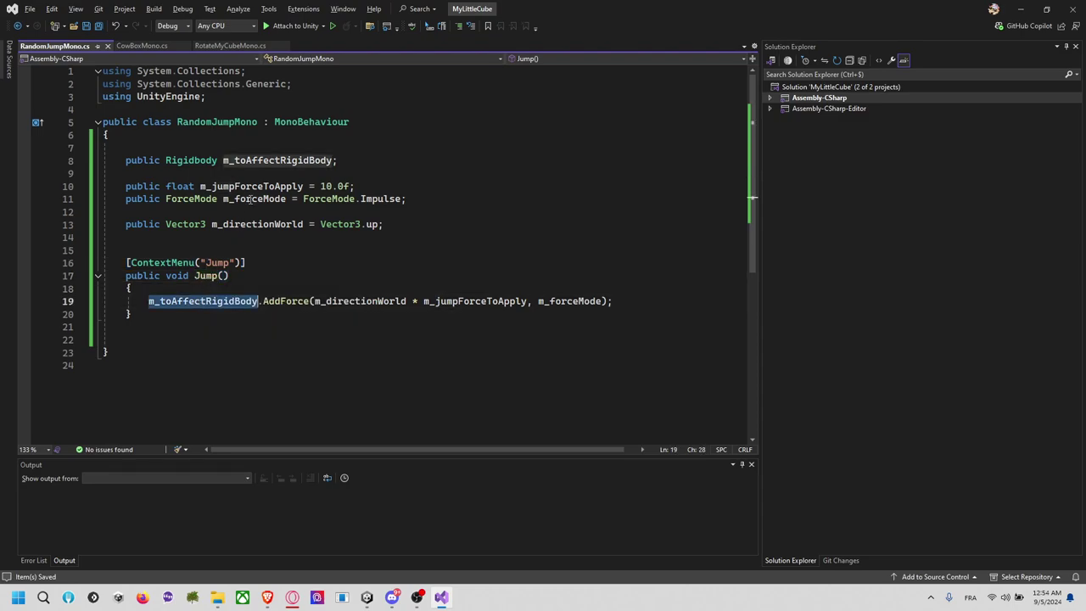
pyautogui.doubleClick(193, 164)
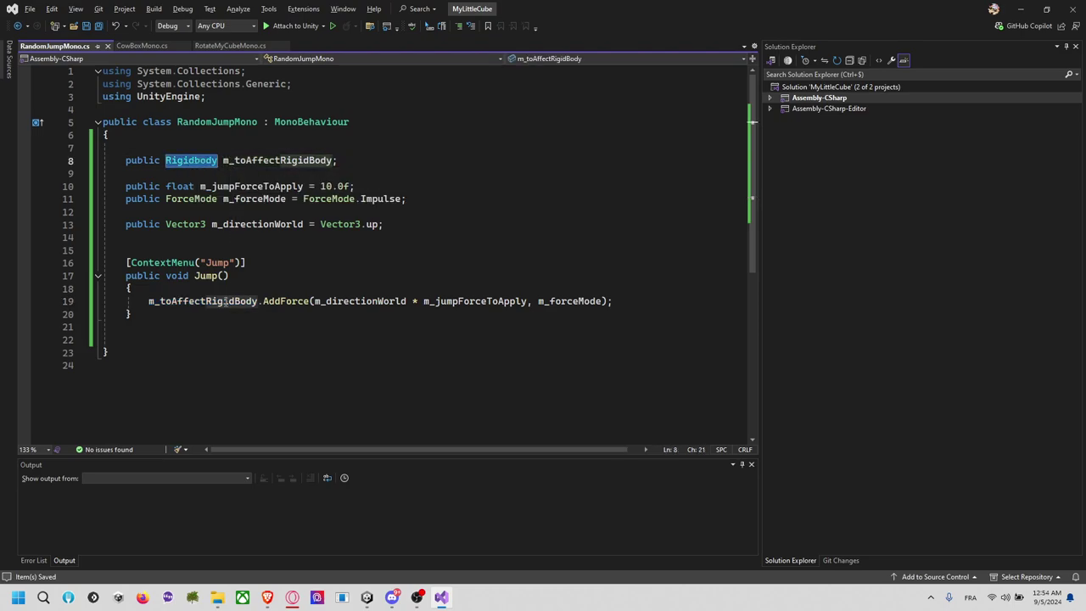
pyautogui.doubleClick(290, 301)
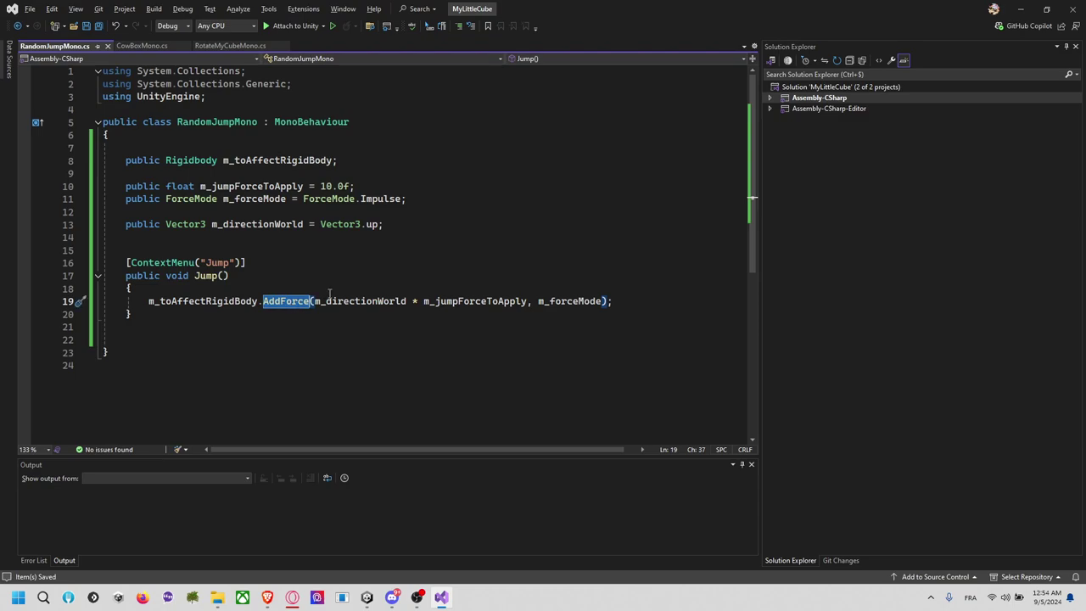
pyautogui.doubleClick(348, 302)
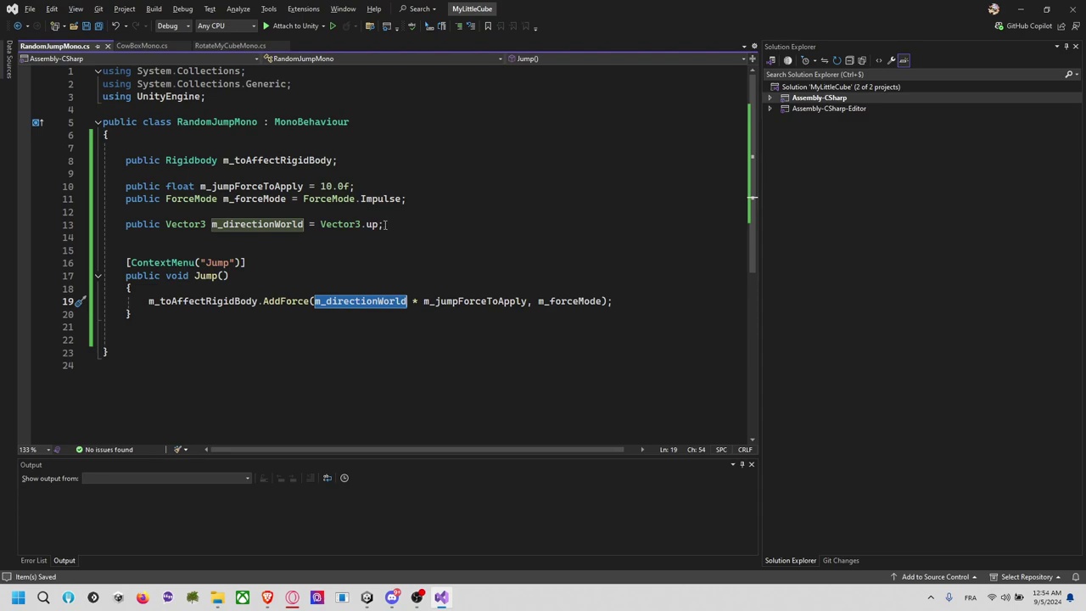
pyautogui.doubleClick(467, 301)
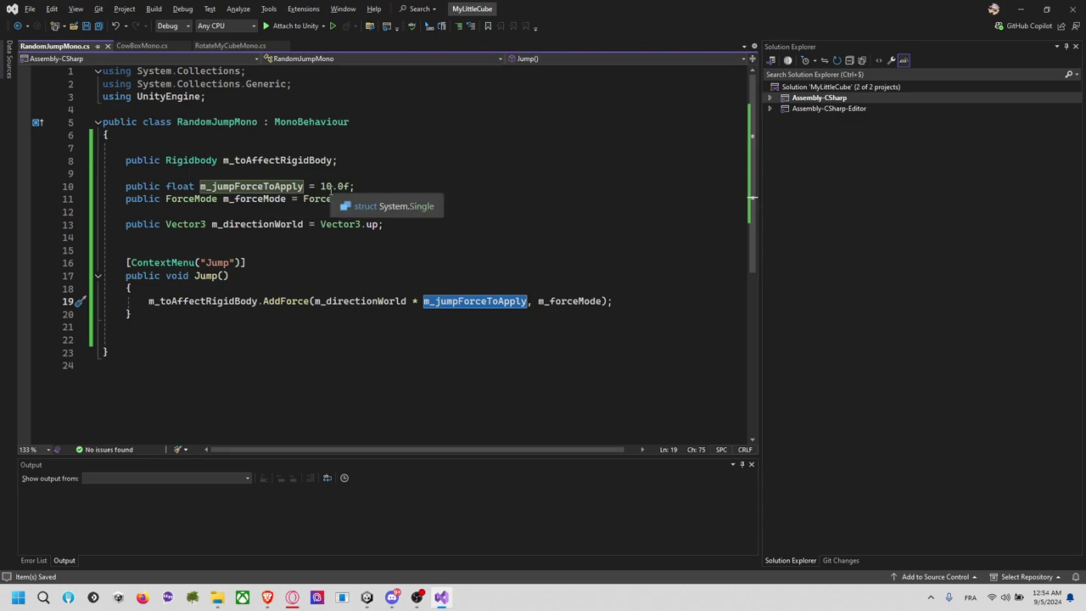
pyautogui.doubleClick(563, 302)
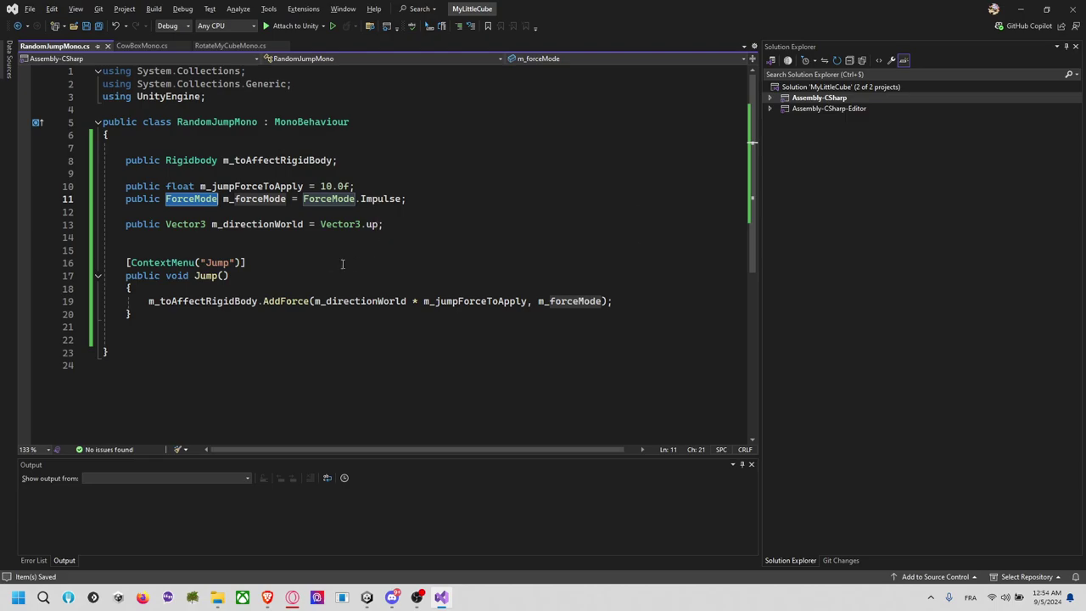
pyautogui.click(246, 263)
pyautogui.click(279, 301)
pyautogui.click(212, 314)
pyautogui.click(192, 328)
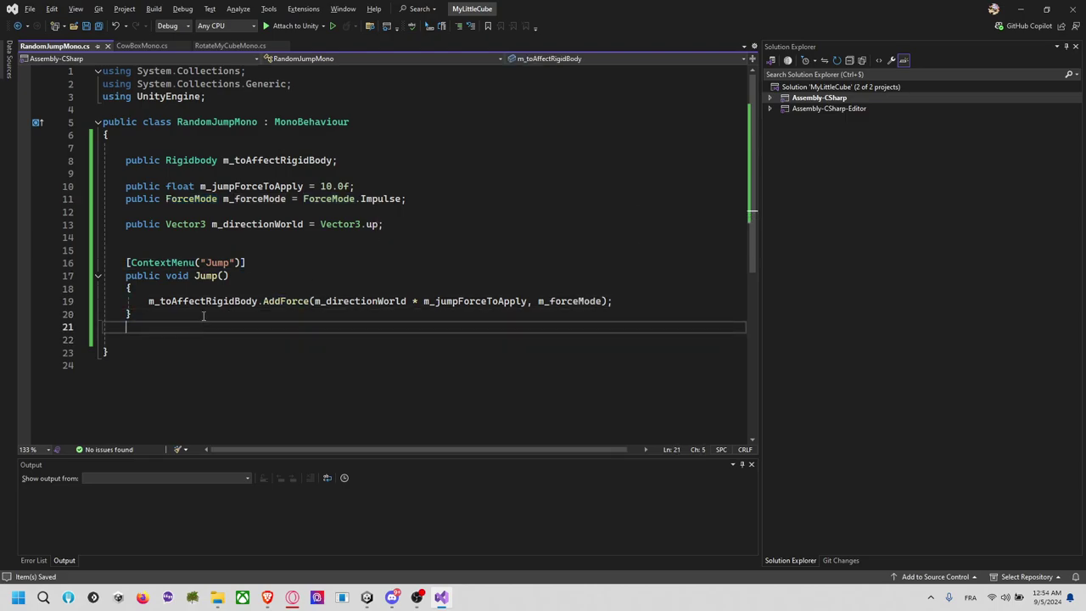
pyautogui.hotkey('alt', 'Tab')
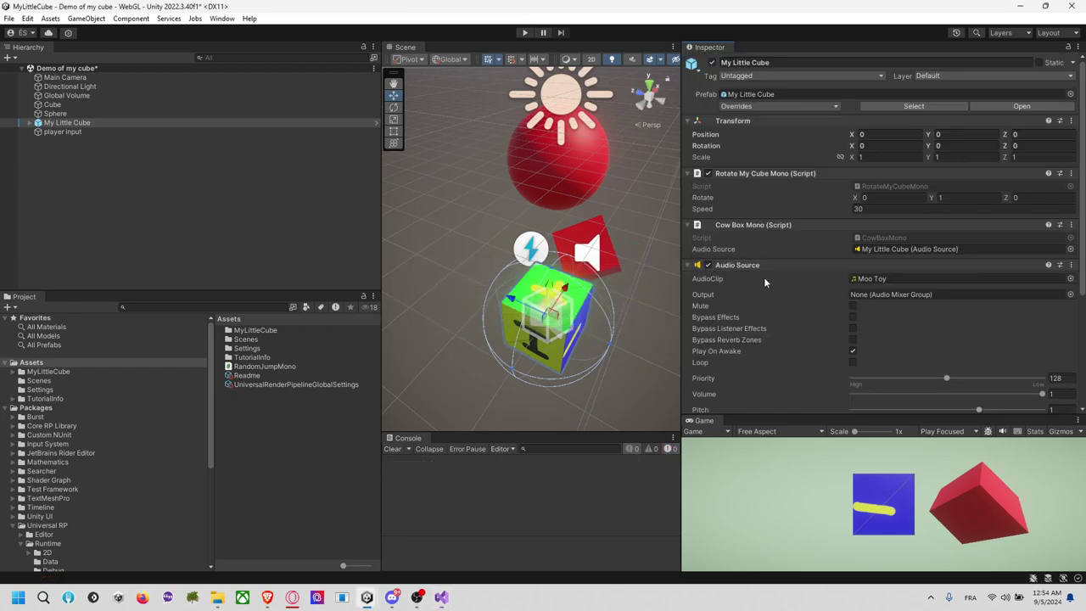
# Add a Rigidbody component to My Little Cube
pyautogui.scroll(-5, 783, 266)
pyautogui.scroll(-1, 801, 347)
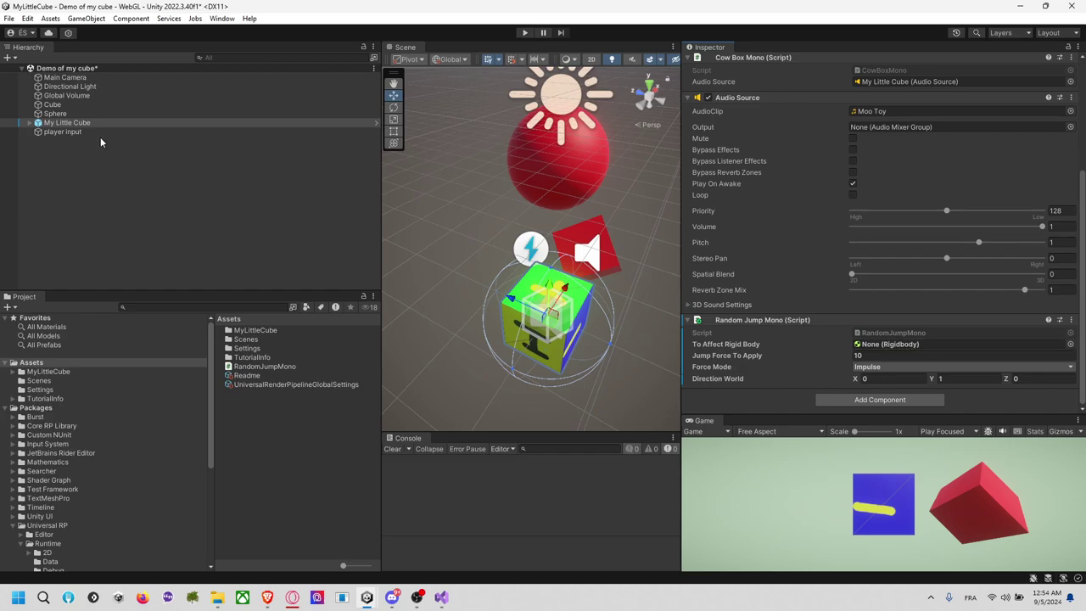
pyautogui.click(857, 400)
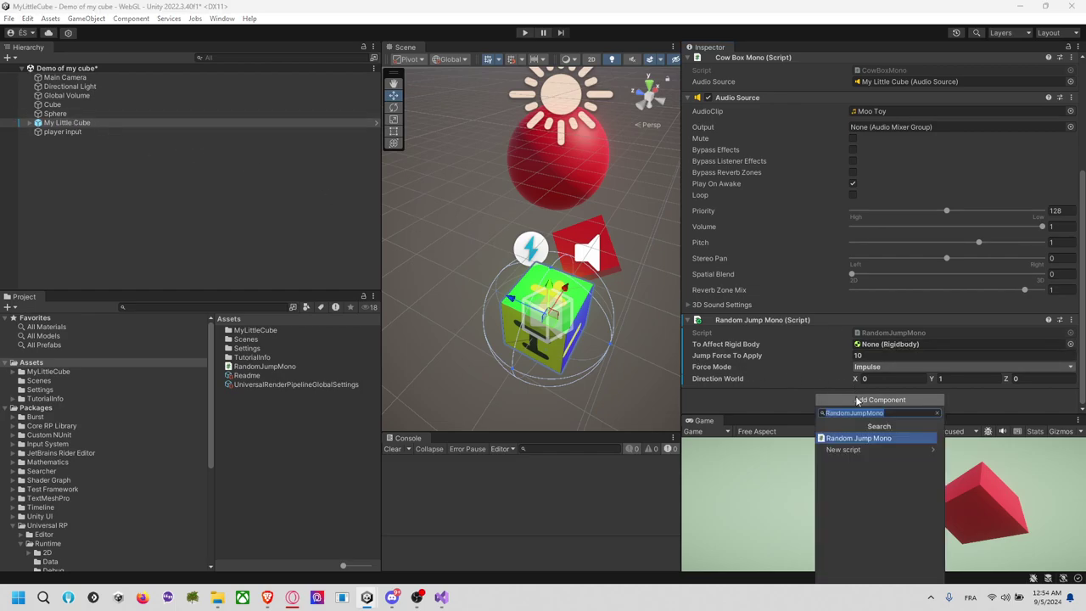
pyautogui.write('rigidbody')
pyautogui.press('Return')
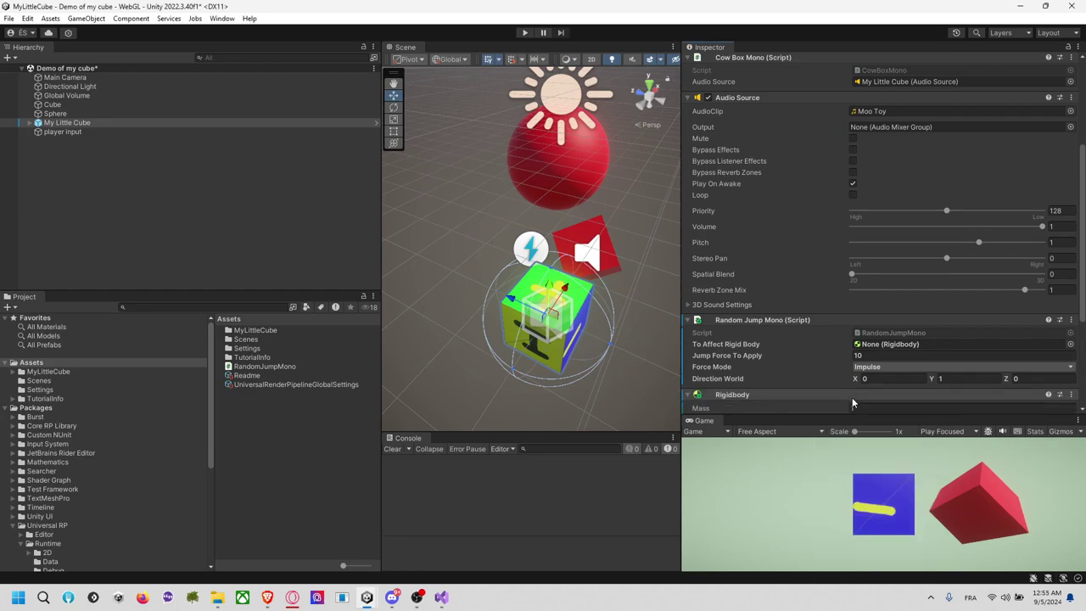
# Assign the cube's Rigidbody to Random Jump Mono's To Affect Rigid Body field
pyautogui.scroll(-3, 779, 329)
pyautogui.scroll(-1, 854, 380)
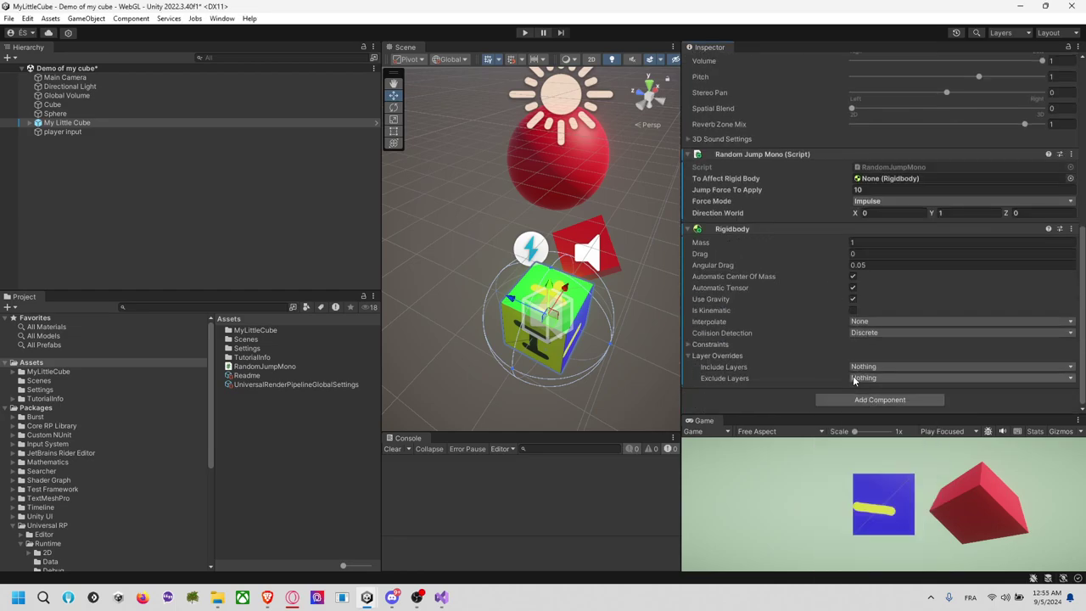
pyautogui.click(859, 396)
pyautogui.write('rig')
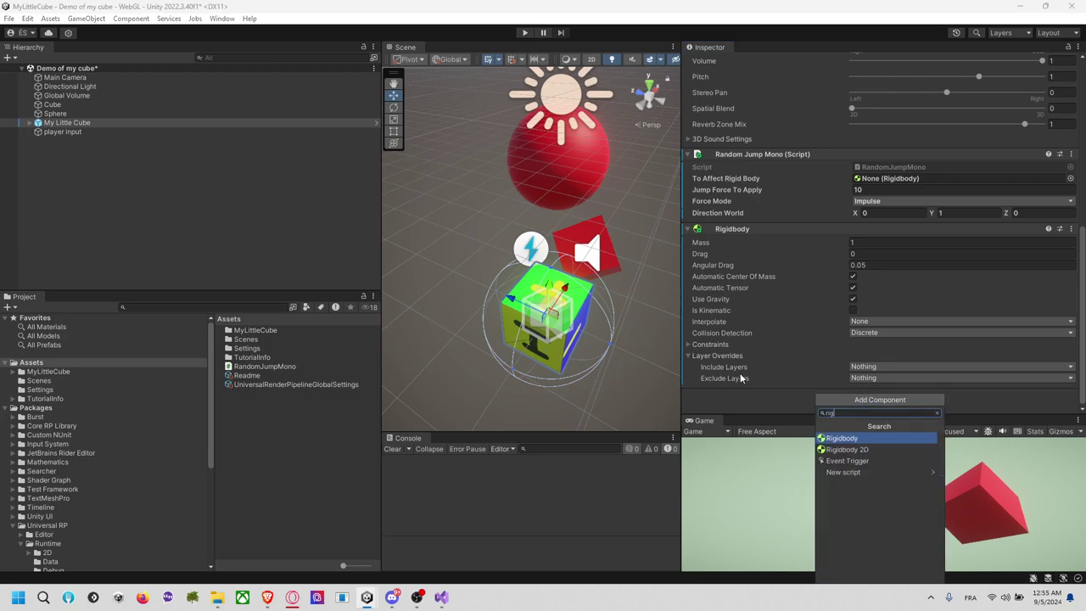
pyautogui.click(750, 409)
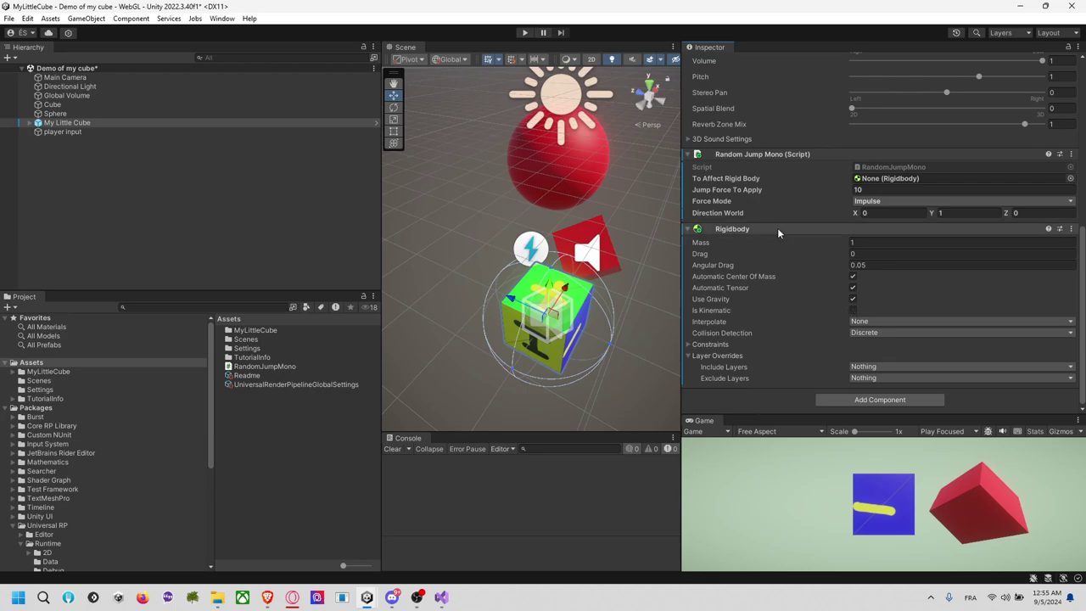
pyautogui.moveTo(777, 227); pyautogui.dragTo(899, 178)
pyautogui.moveTo(756, 228); pyautogui.dragTo(888, 181)
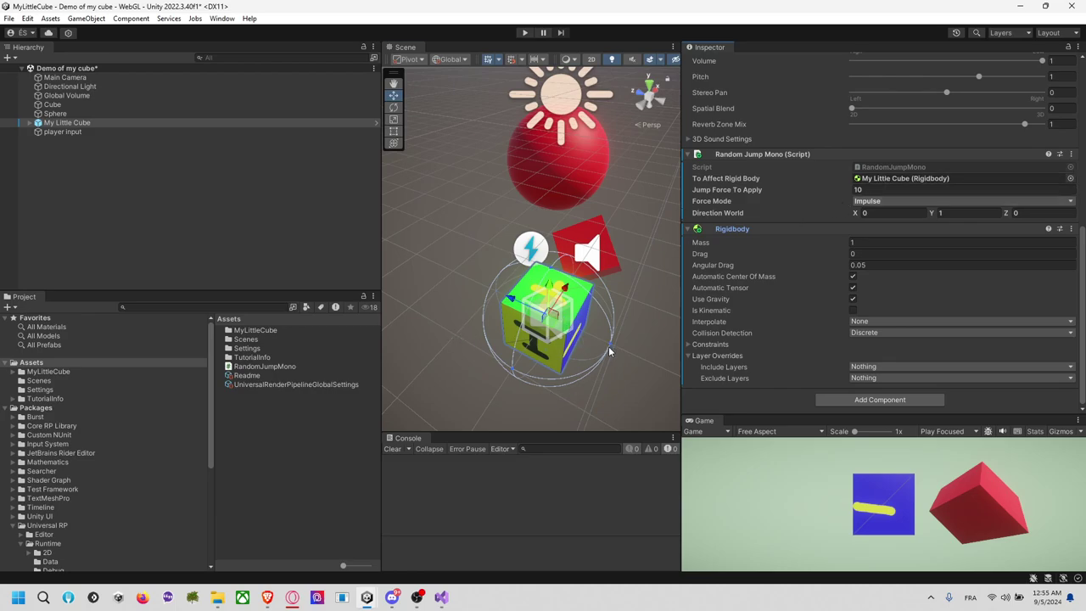
pyautogui.moveTo(608, 350); pyautogui.dragTo(611, 373, button='middle')
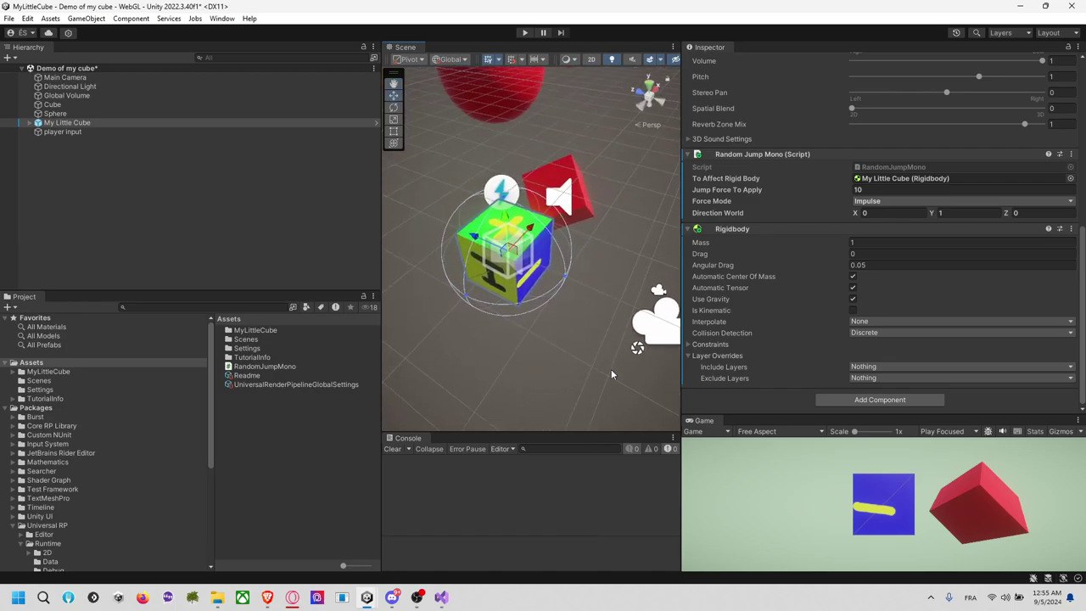
pyautogui.keyDown('alt'); pyautogui.moveTo(610, 373); pyautogui.dragTo(553, 326); pyautogui.keyUp('alt')
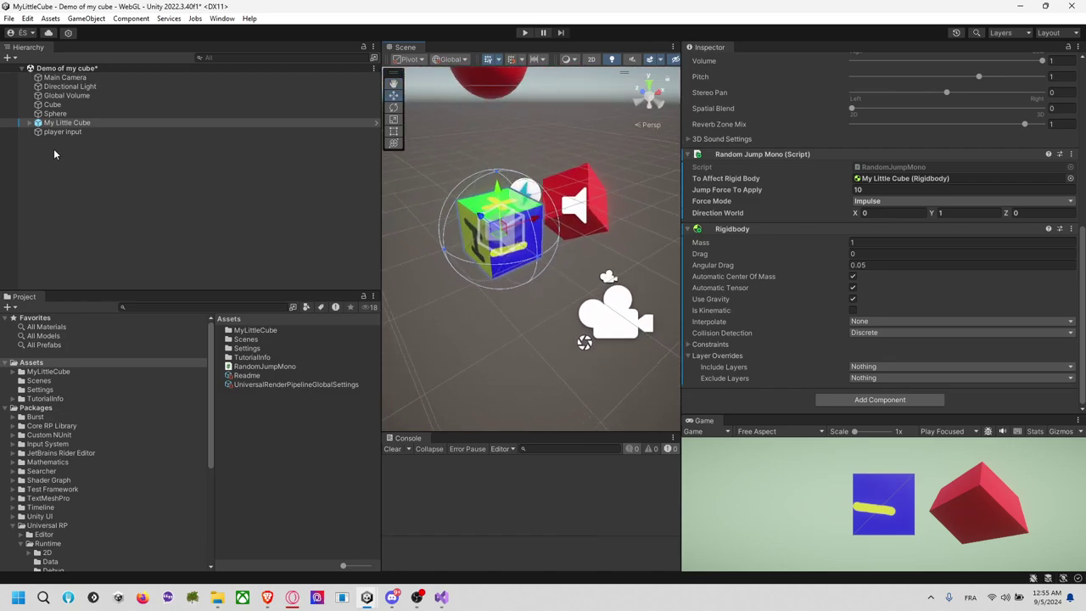
# Create a new 3D cube named Ground
pyautogui.rightClick(70, 172)
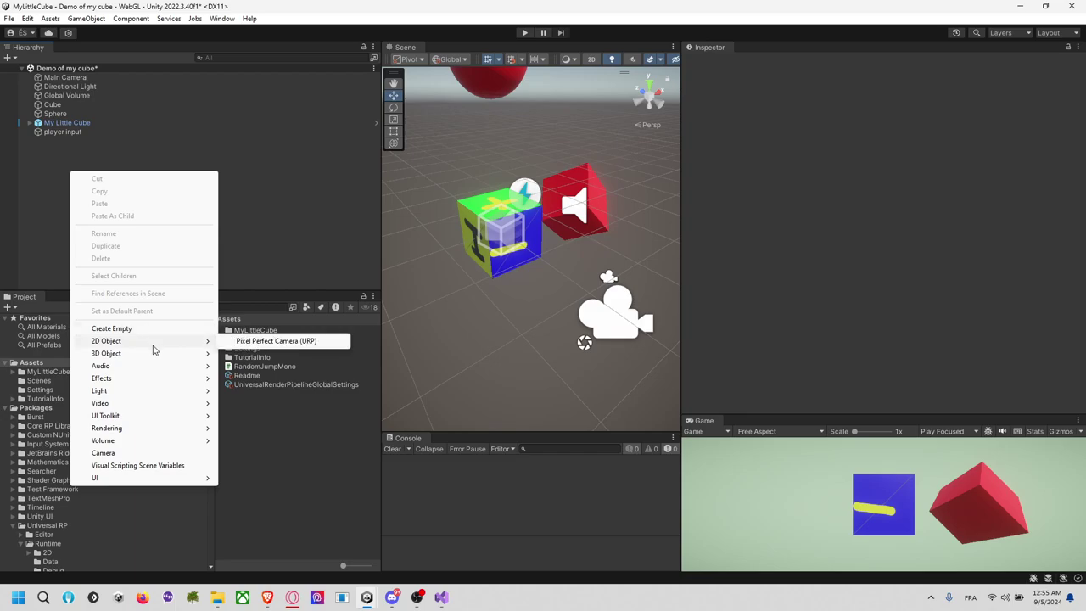
pyautogui.moveTo(155, 353)
pyautogui.click(268, 357)
pyautogui.write('O')
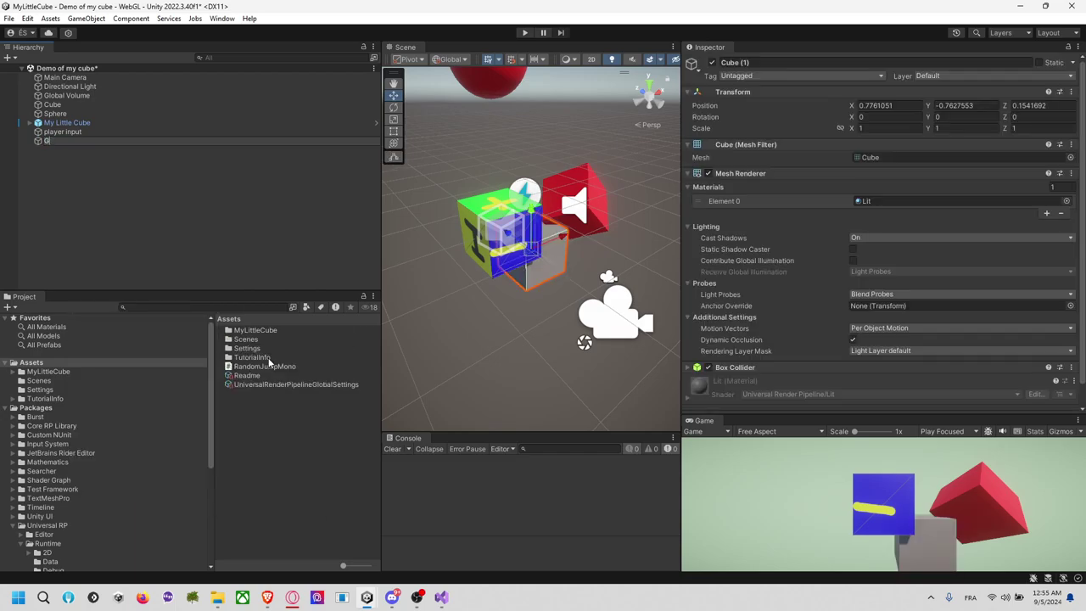
pyautogui.write('ound')
pyautogui.press('Return')
# Set Ground's X and Z position to 0 and its scale to 10 on every axis
pyautogui.click(882, 106)
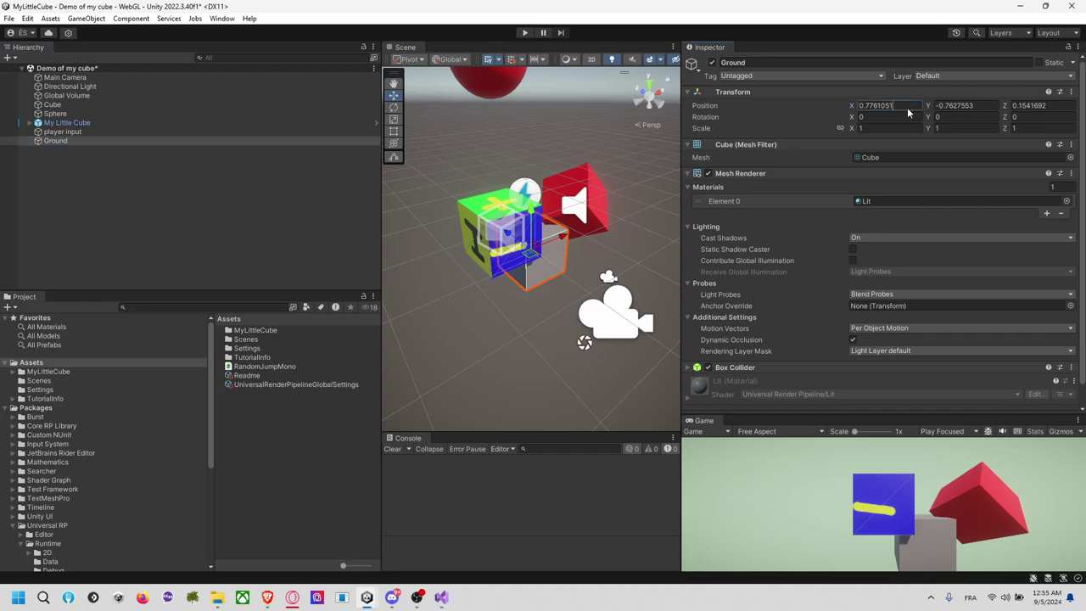
pyautogui.write('0')
pyautogui.click(981, 105)
pyautogui.write('0')
pyautogui.click(1039, 105)
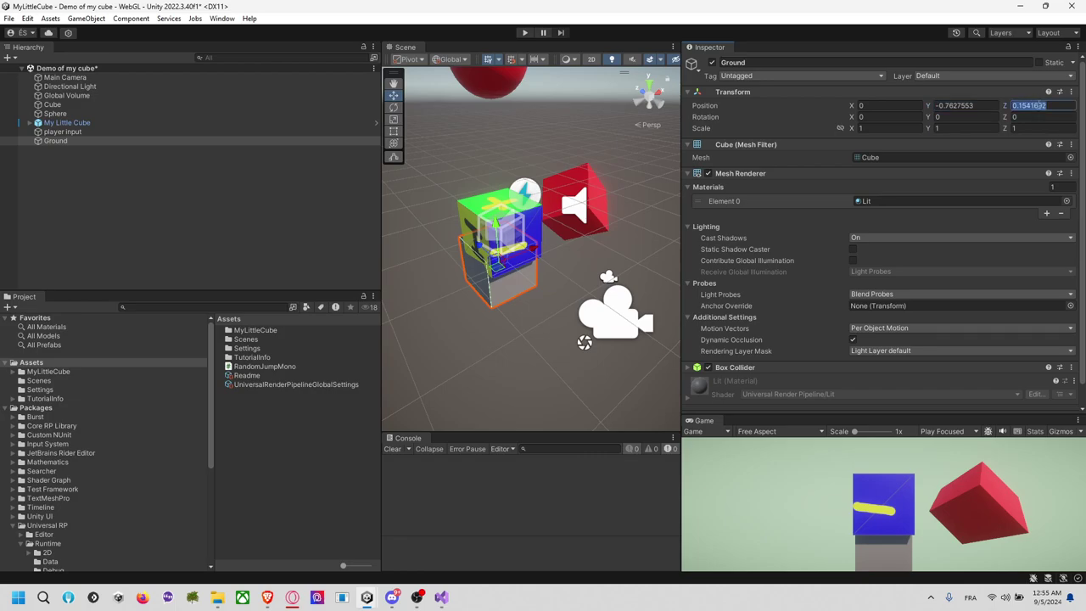
pyautogui.write('0')
pyautogui.click(885, 128)
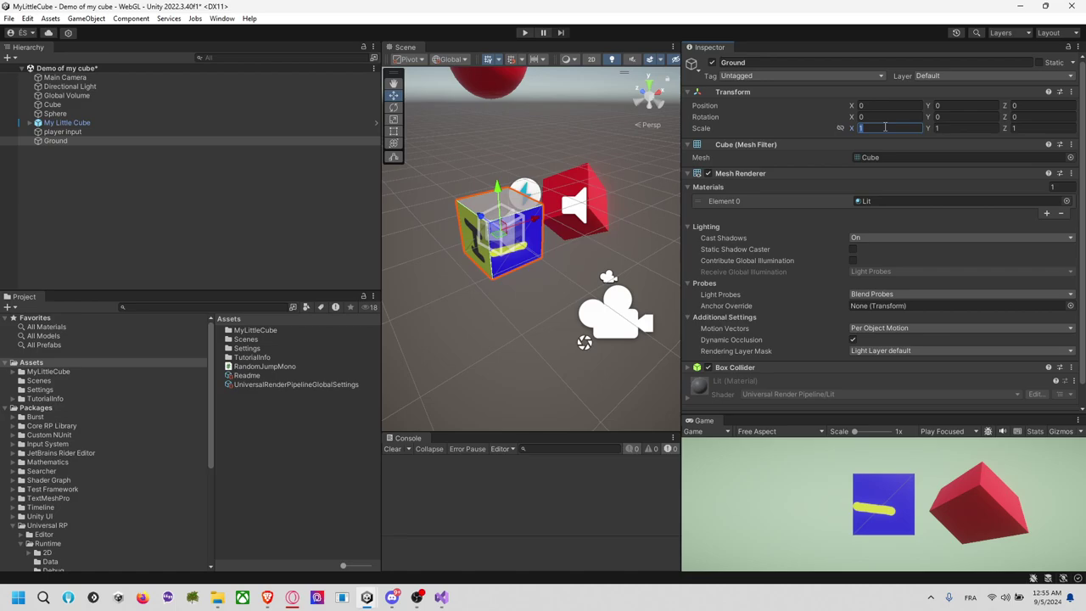
pyautogui.write('10')
pyautogui.click(954, 127)
pyautogui.write('10')
pyautogui.click(1028, 127)
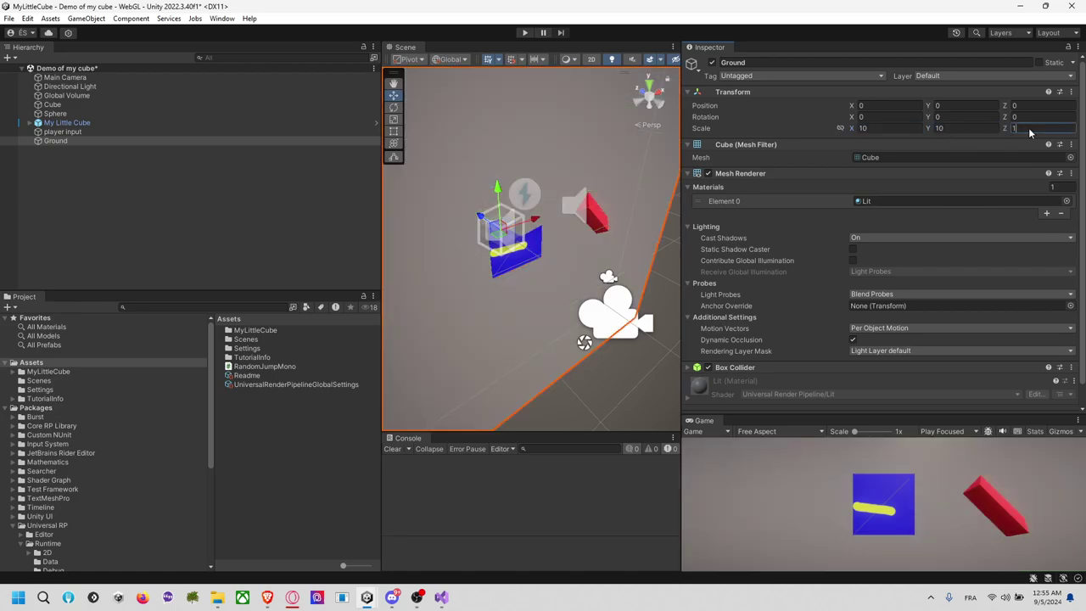
pyautogui.write('10')
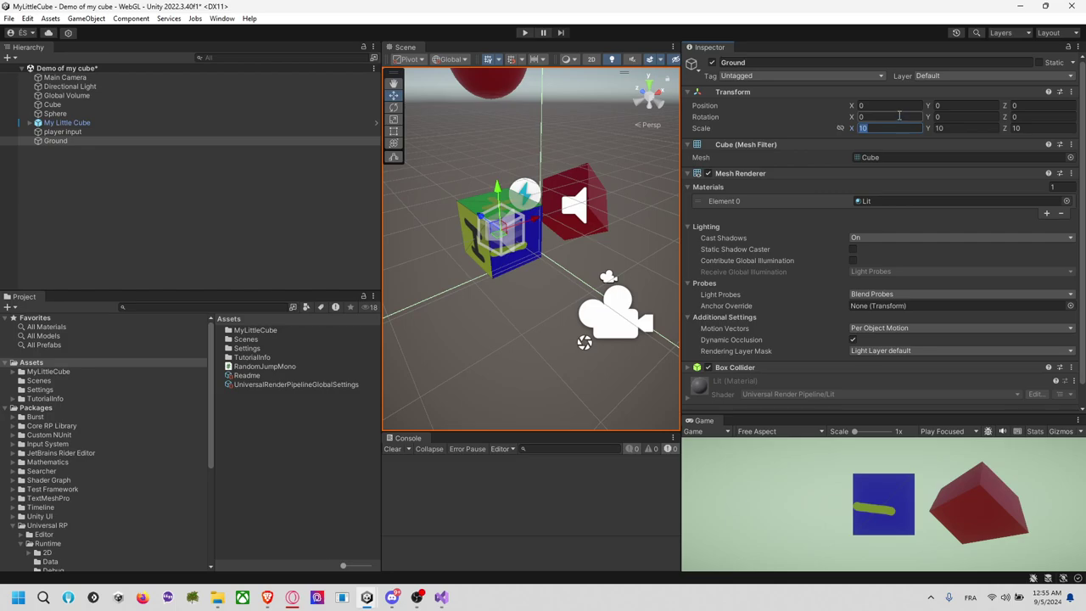
# Lower Ground to Y position -5, then select My Little Cube
pyautogui.click(948, 105)
pyautogui.write('5')
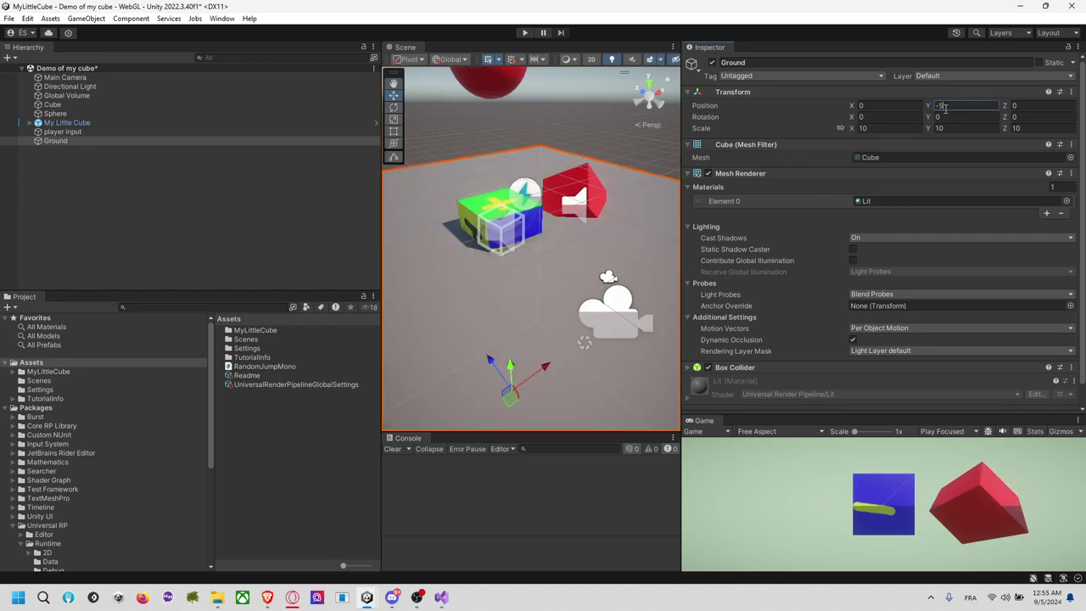
pyautogui.scroll(-1, 575, 176)
pyautogui.scroll(-2, 577, 176)
pyautogui.scroll(-2, 576, 180)
pyautogui.scroll(-2, 581, 187)
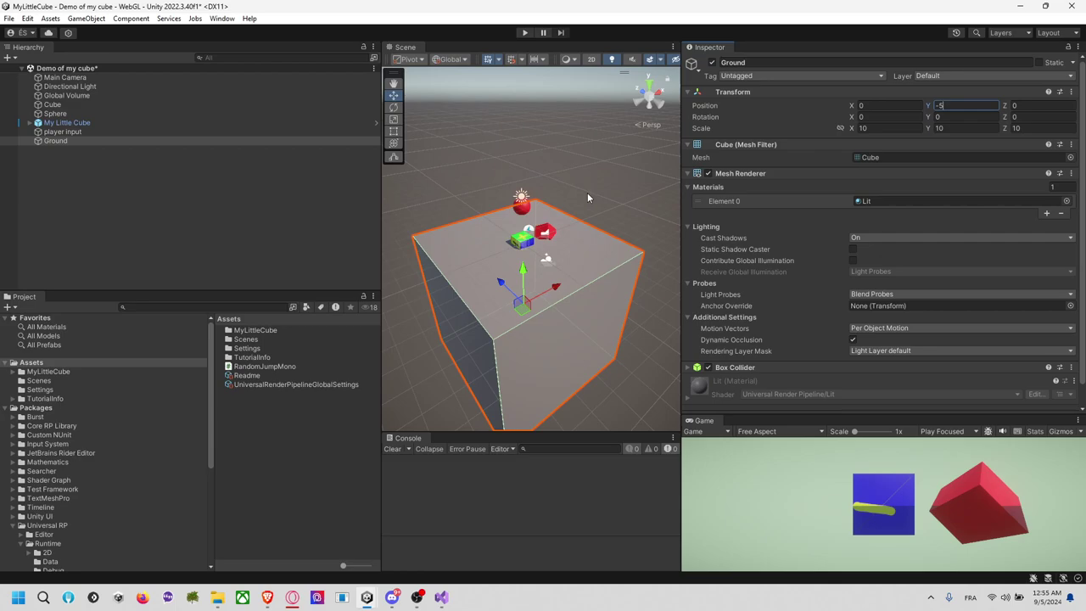
pyautogui.scroll(-1, 587, 192)
pyautogui.scroll(1, 587, 193)
pyautogui.scroll(2, 587, 192)
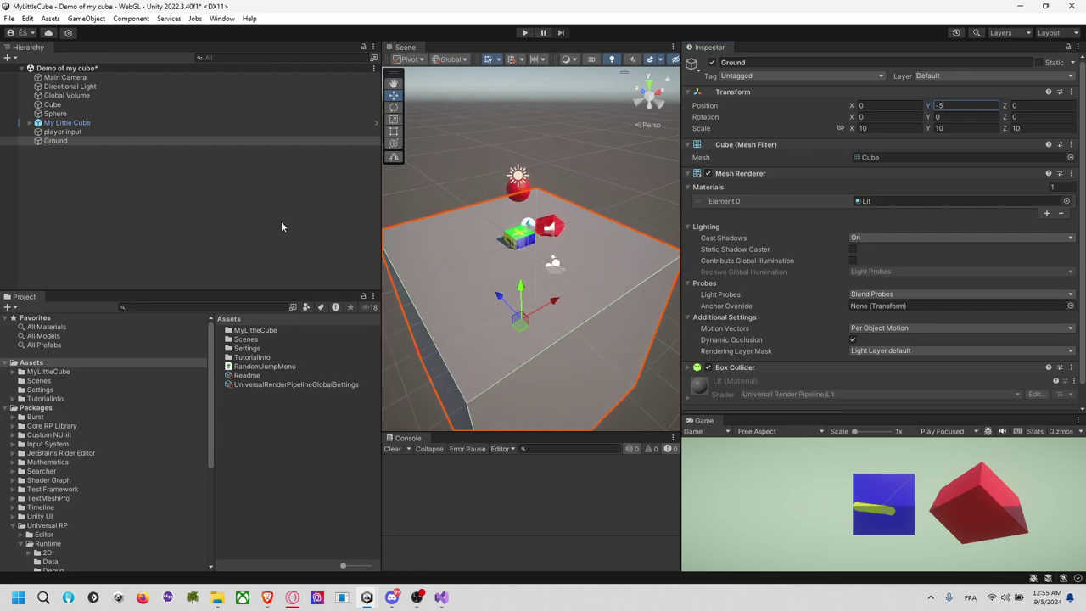
pyautogui.click(66, 122)
# Raise My Little Cube slightly and delete the red Cube
pyautogui.moveTo(521, 203); pyautogui.dragTo(527, 191)
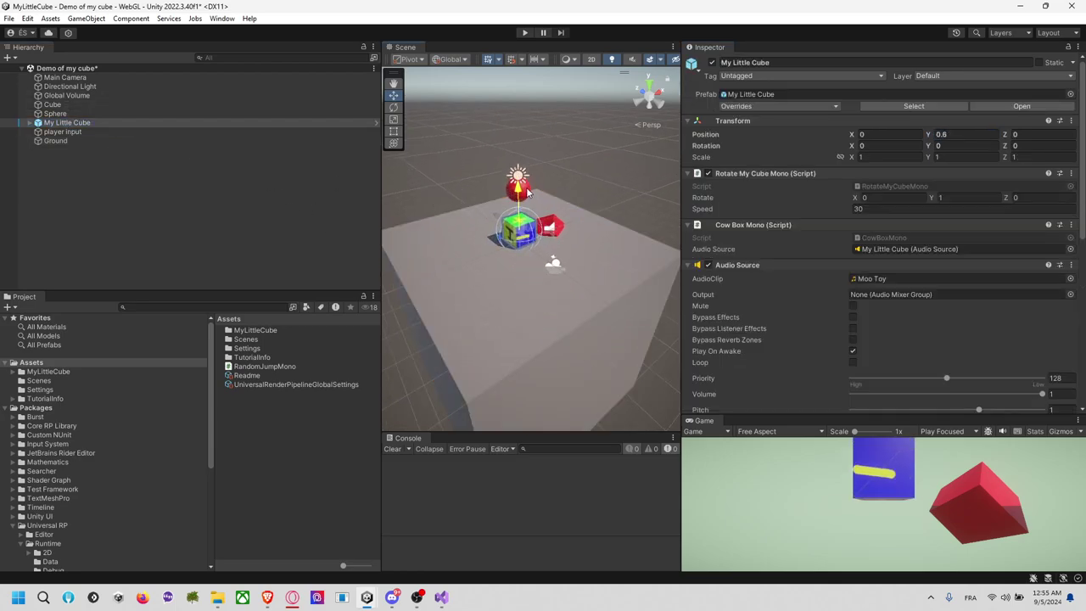
pyautogui.click(559, 225)
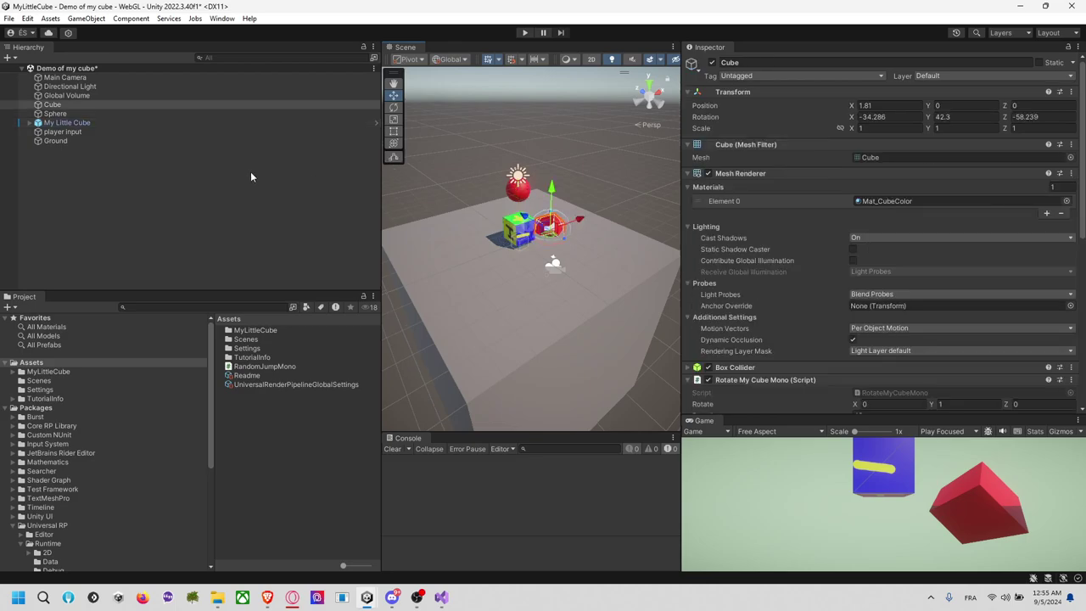
pyautogui.click(136, 123)
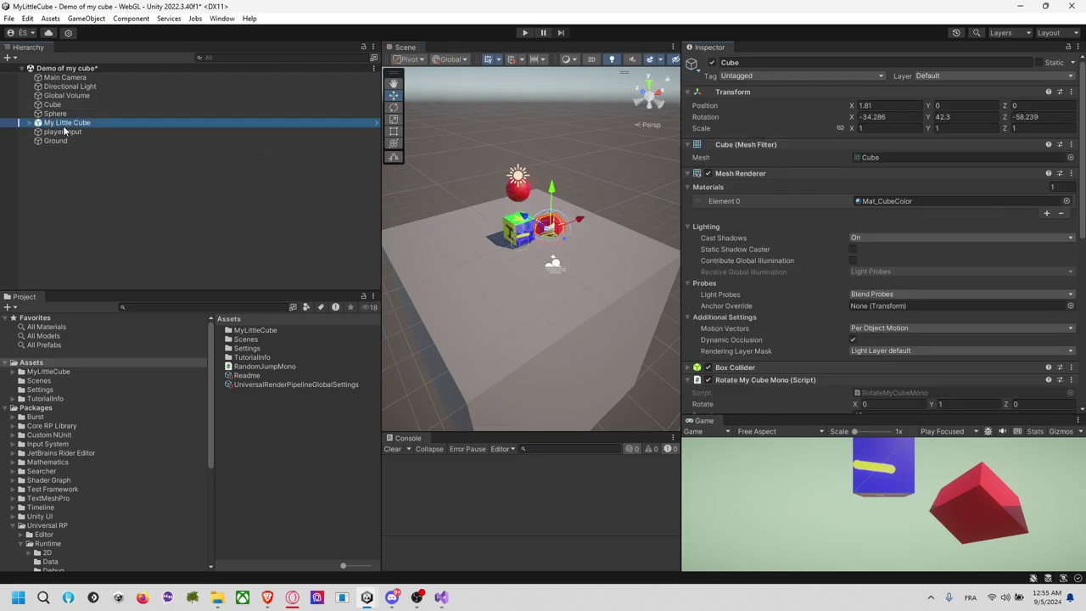
pyautogui.click(83, 108)
pyautogui.press('Delete')
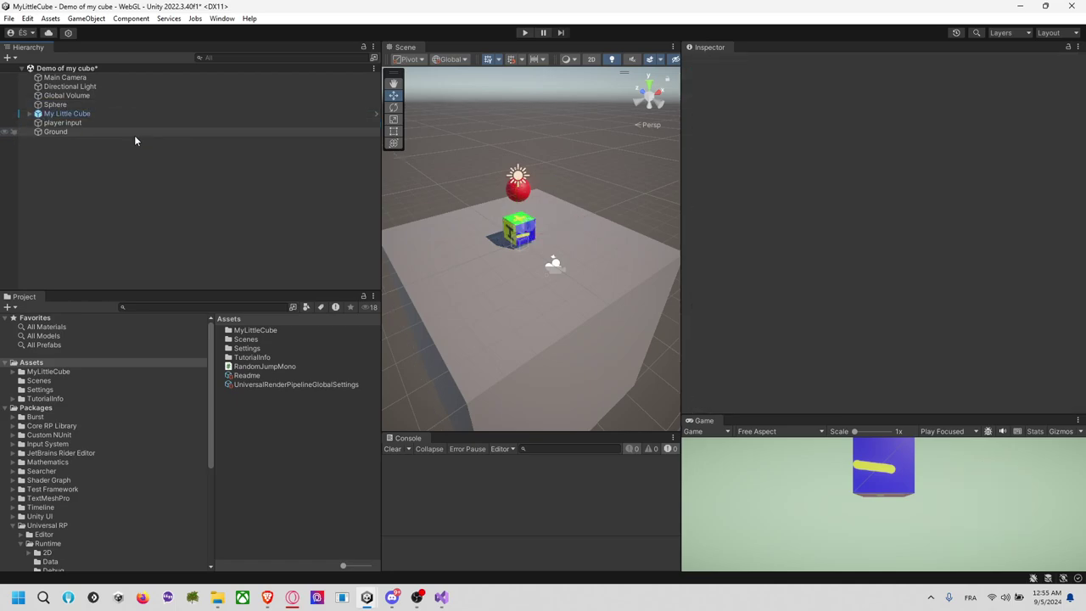
# Delete the Sphere from the scene
pyautogui.click(95, 95)
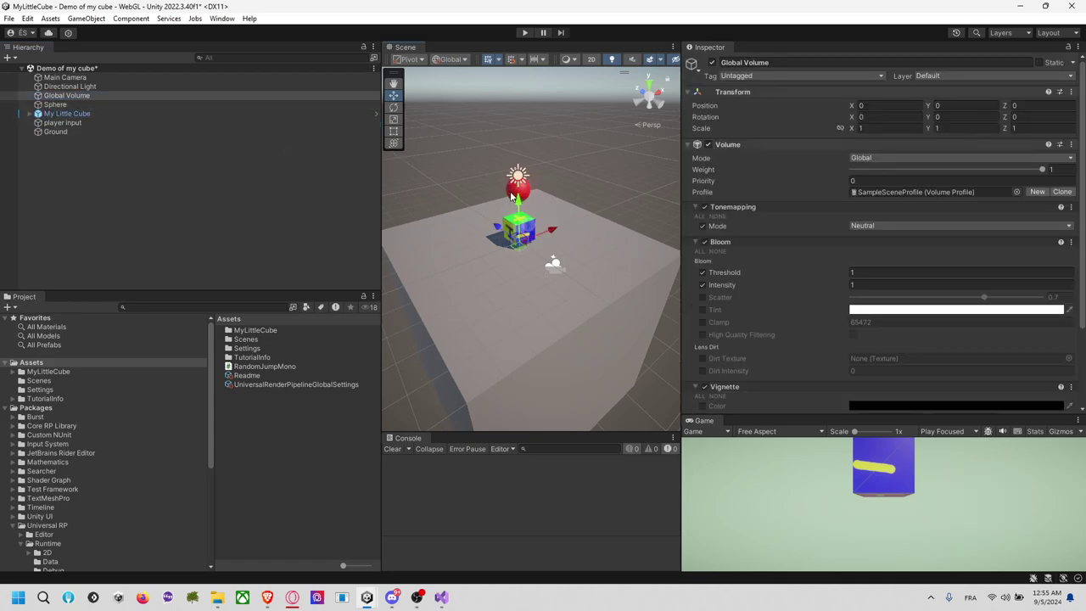
pyautogui.scroll(5, 560, 196)
pyautogui.click(526, 157)
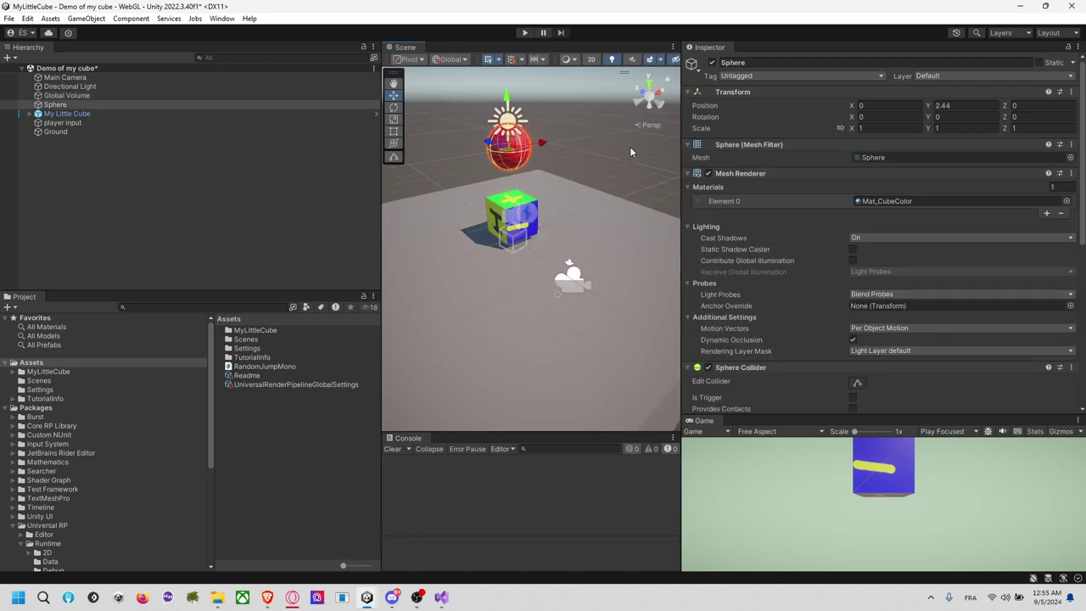
pyautogui.click(711, 62)
pyautogui.click(255, 157)
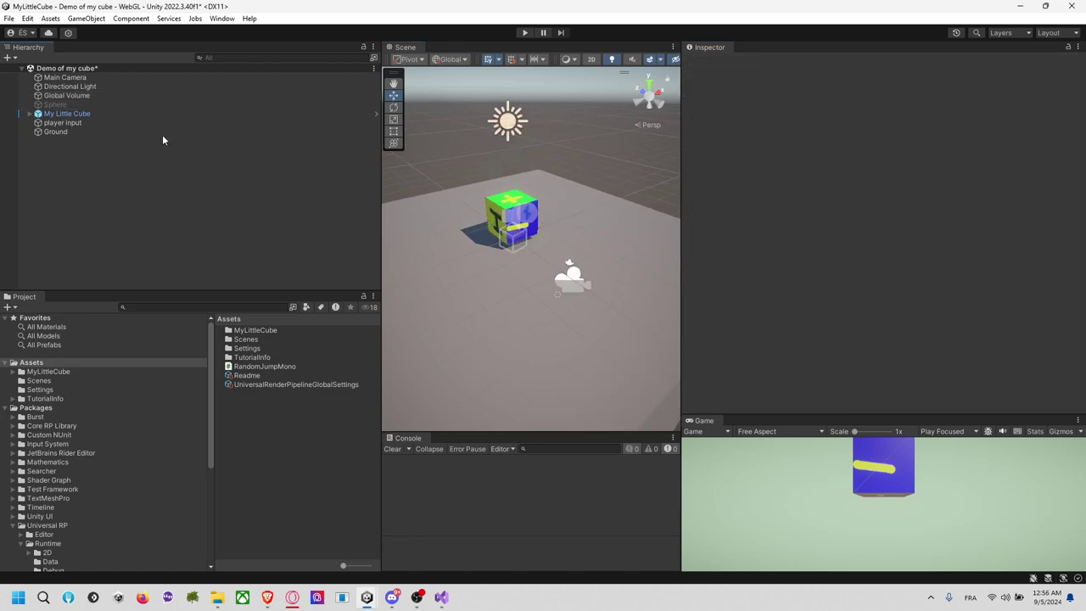
pyautogui.click(66, 102)
pyautogui.press('Delete')
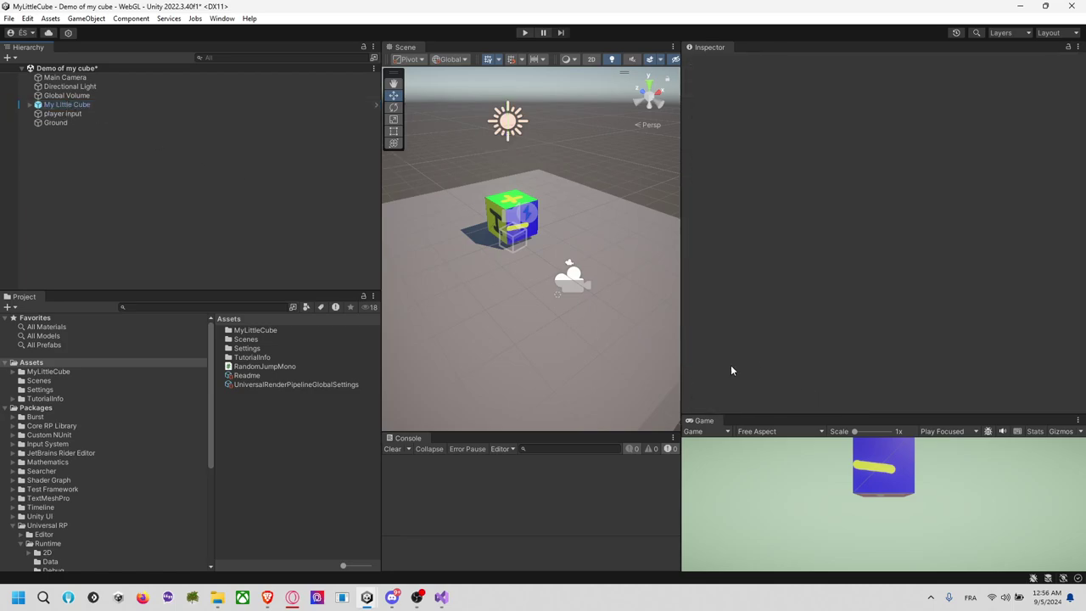
# Move the Main Camera to (0, 4.24, -3.74), tilted 38.523° on X toward the cube
pyautogui.click(85, 78)
pyautogui.scroll(-2, 560, 240)
pyautogui.moveTo(559, 240)
pyautogui.mouseDown()
pyautogui.moveTo(588, 180)
pyautogui.moveTo(566, 113)
pyautogui.mouseUp()
pyautogui.press('e')
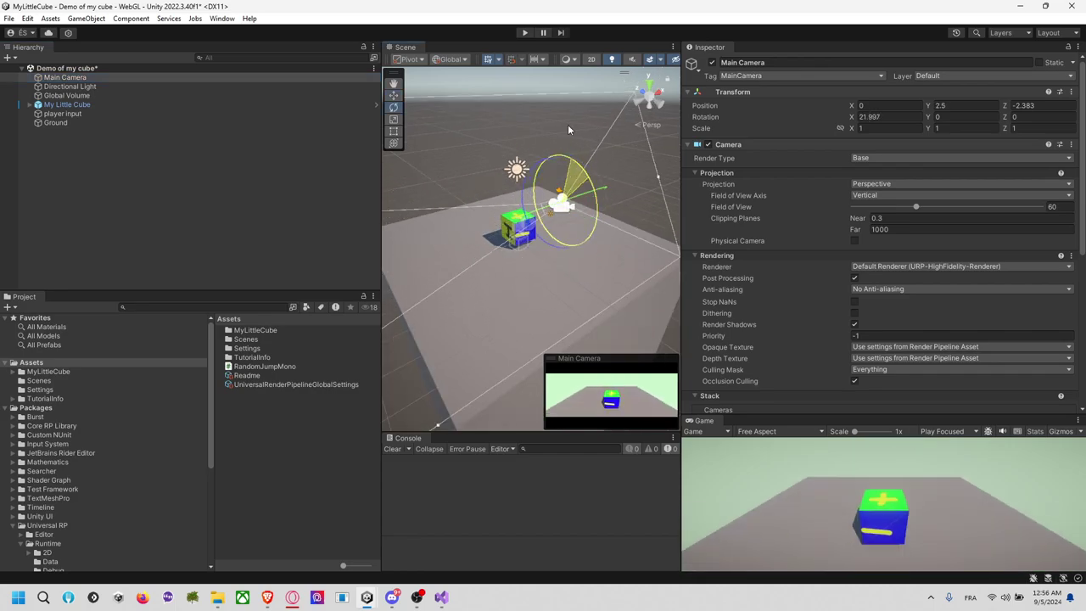
pyautogui.click(393, 95)
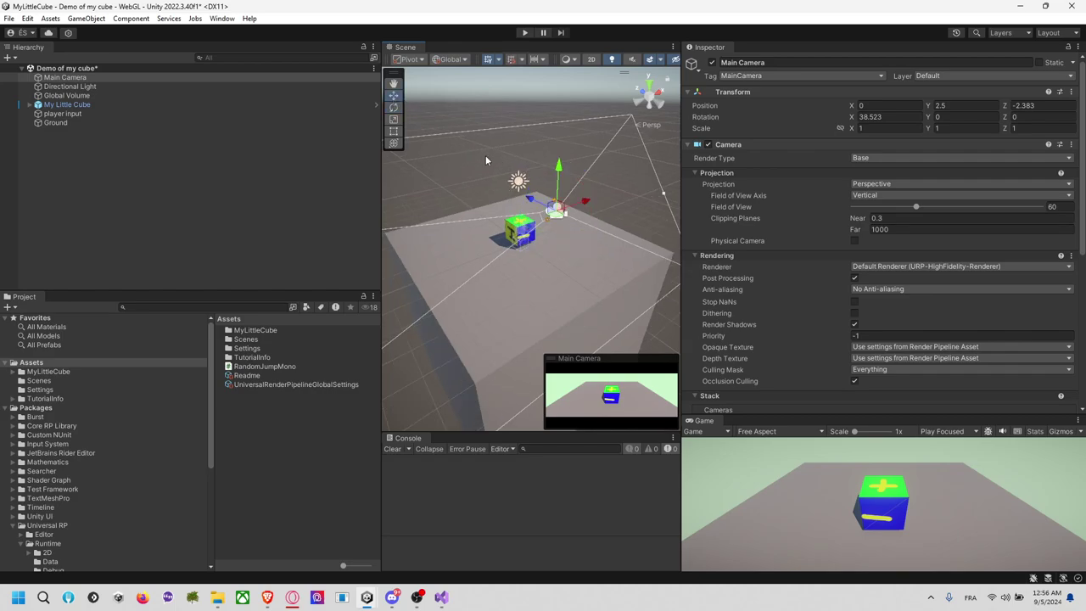
pyautogui.moveTo(535, 197); pyautogui.dragTo(573, 225)
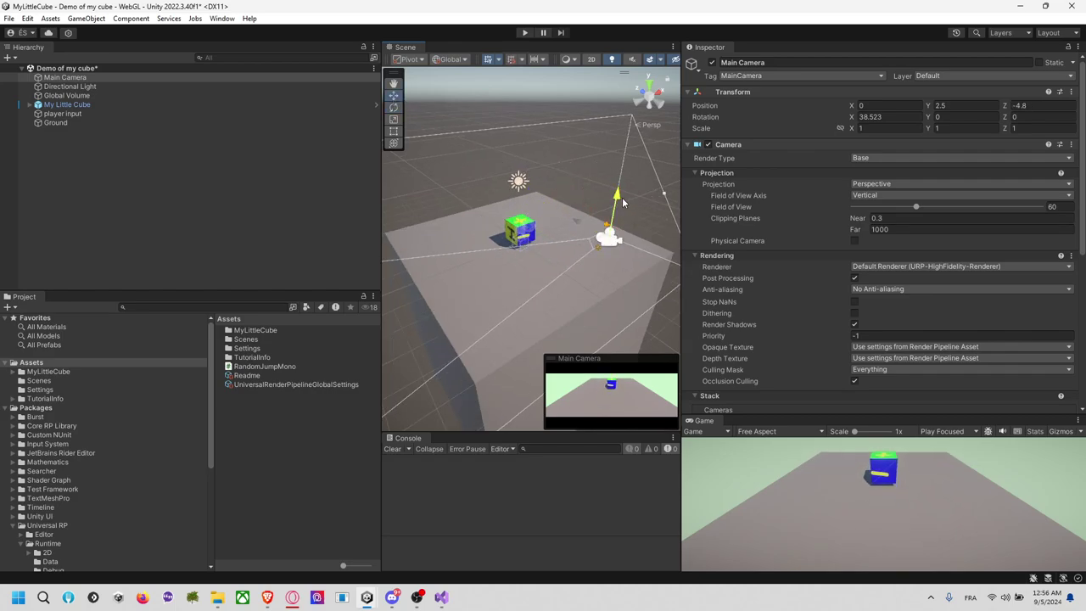
pyautogui.moveTo(626, 191)
pyautogui.mouseDown()
pyautogui.moveTo(629, 146)
pyautogui.moveTo(550, 161)
pyautogui.mouseUp()
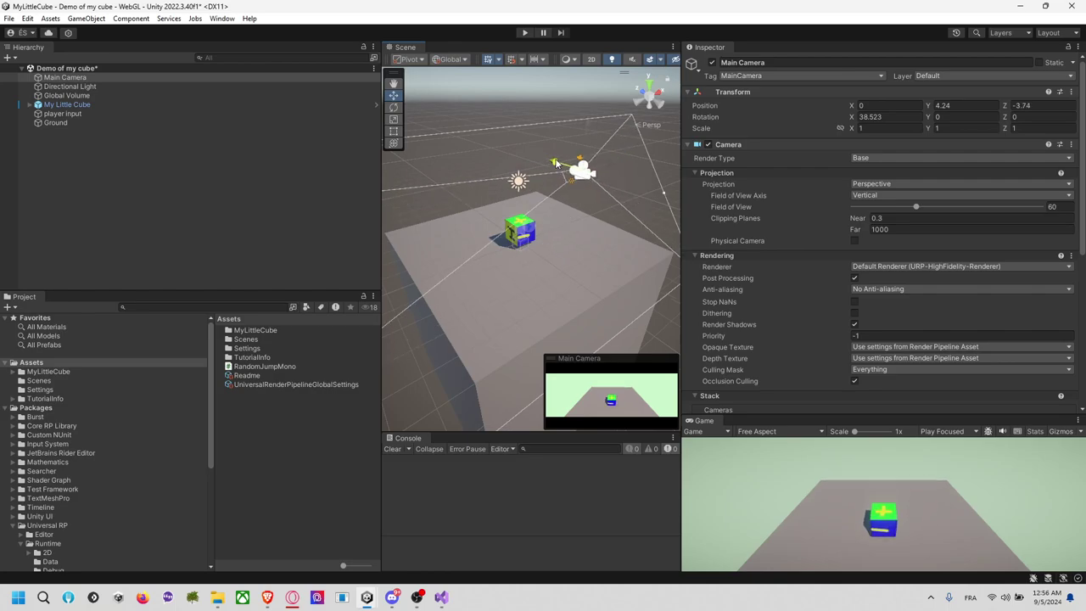
# Scale the Ground to 5 on X, Y and Z
pyautogui.click(538, 261)
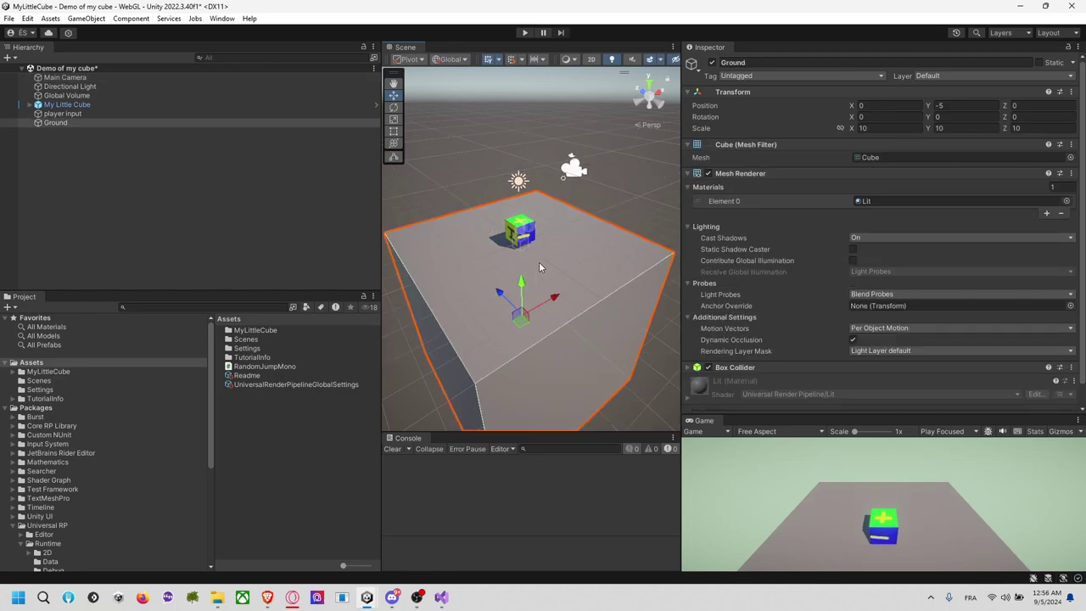
pyautogui.click(882, 128)
pyautogui.write('4')
pyautogui.press('Tab')
pyautogui.write('4')
pyautogui.press('Tab')
pyautogui.write('4')
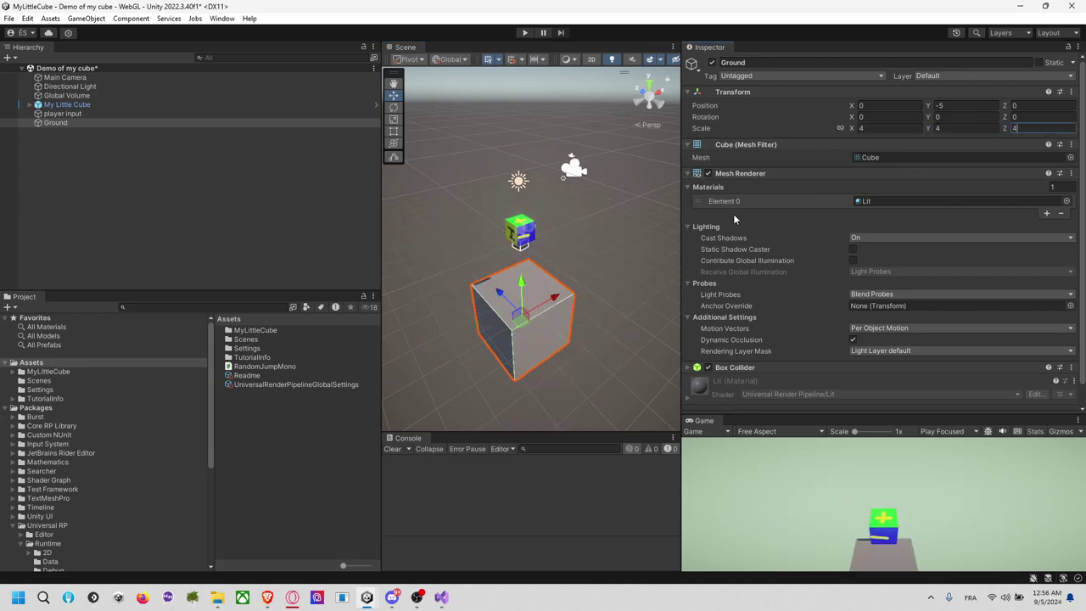
pyautogui.click(902, 129)
pyautogui.write('5')
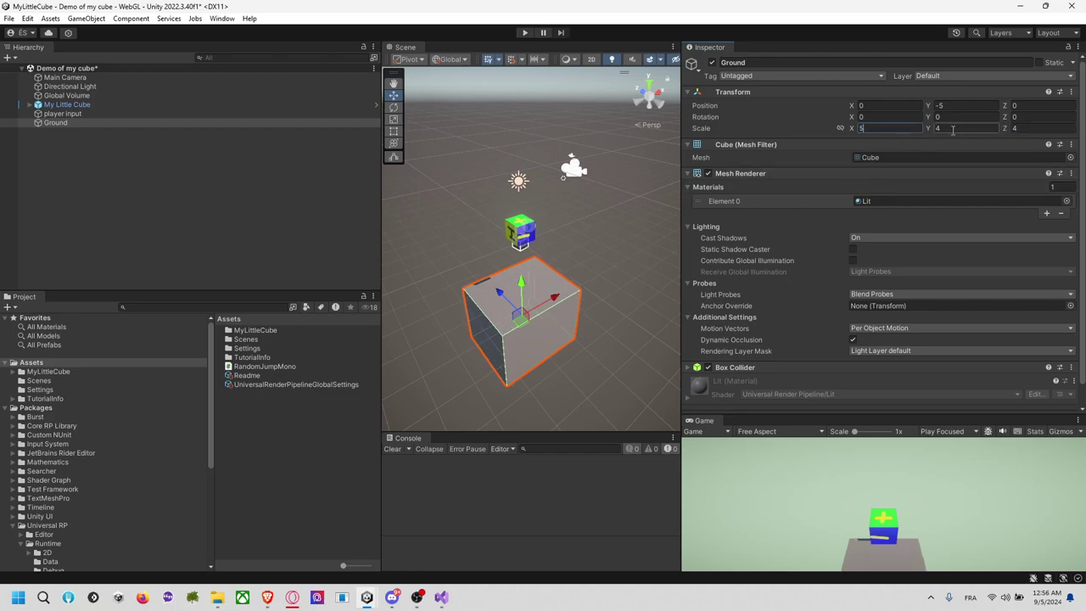
pyautogui.press('Tab')
pyautogui.write('5')
pyautogui.press('Tab')
pyautogui.write('5')
pyautogui.click(506, 282)
# Frame the Ground in the Scene view and save the scene
pyautogui.press('f')
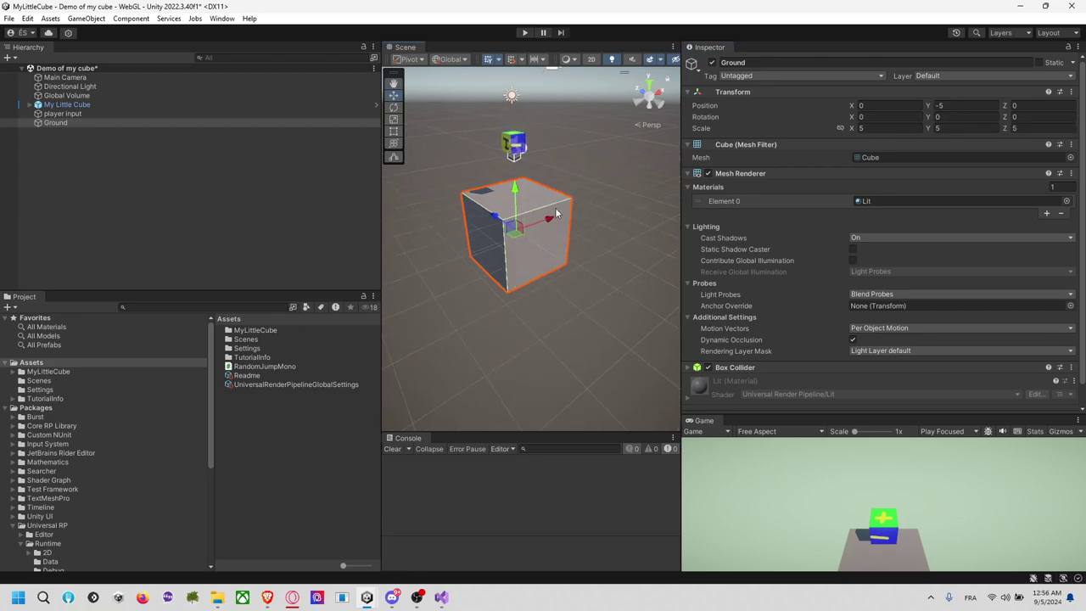
pyautogui.moveTo(596, 217); pyautogui.dragTo(602, 300, button='middle')
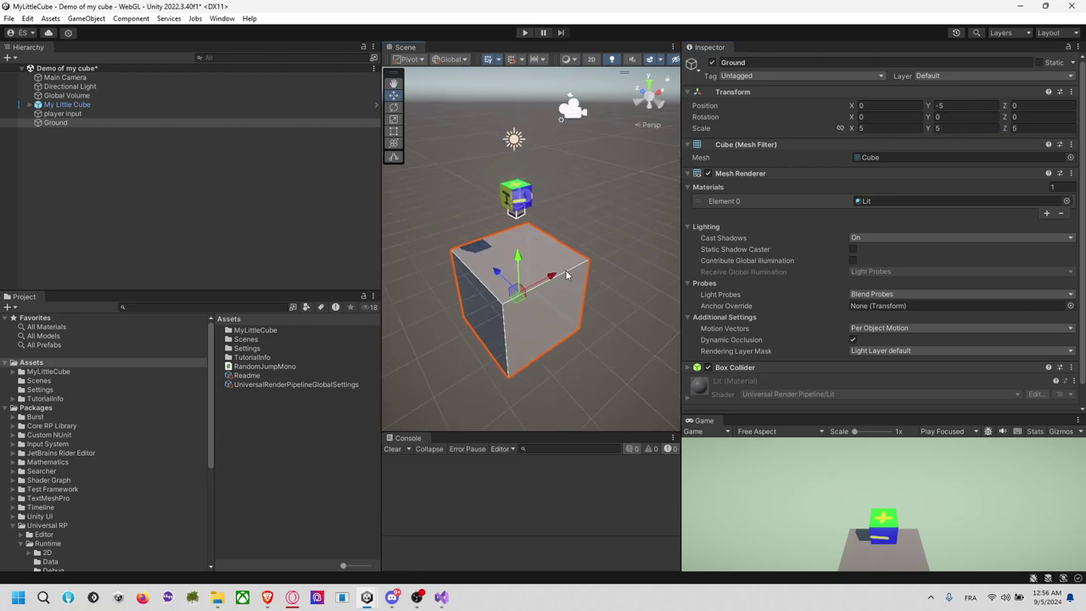
pyautogui.moveTo(581, 223); pyautogui.dragTo(584, 236, button='middle')
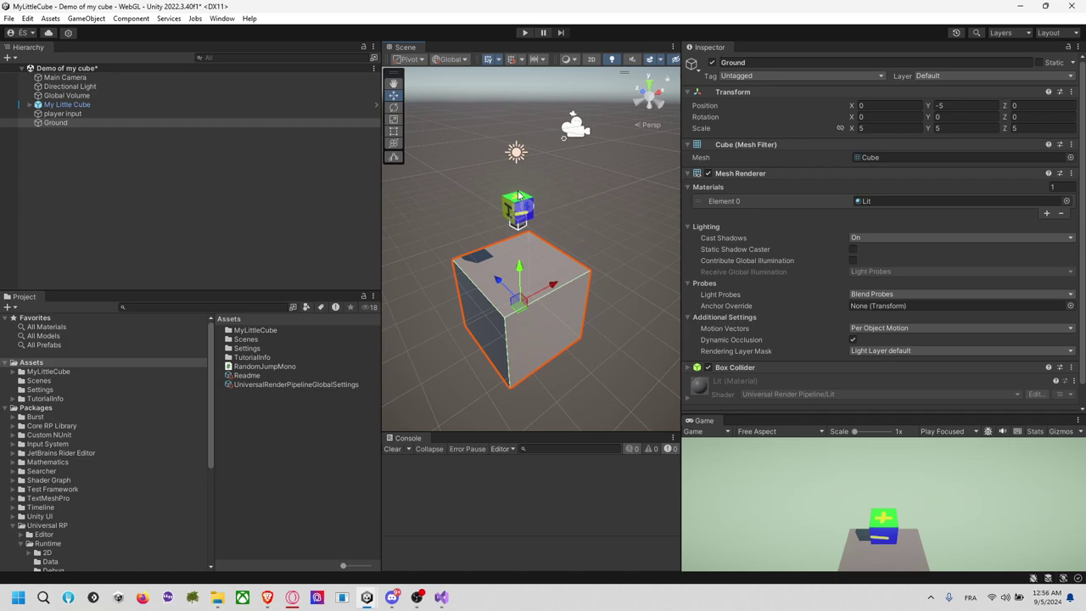
pyautogui.click(268, 199)
pyautogui.hotkey('ctrl', 's')
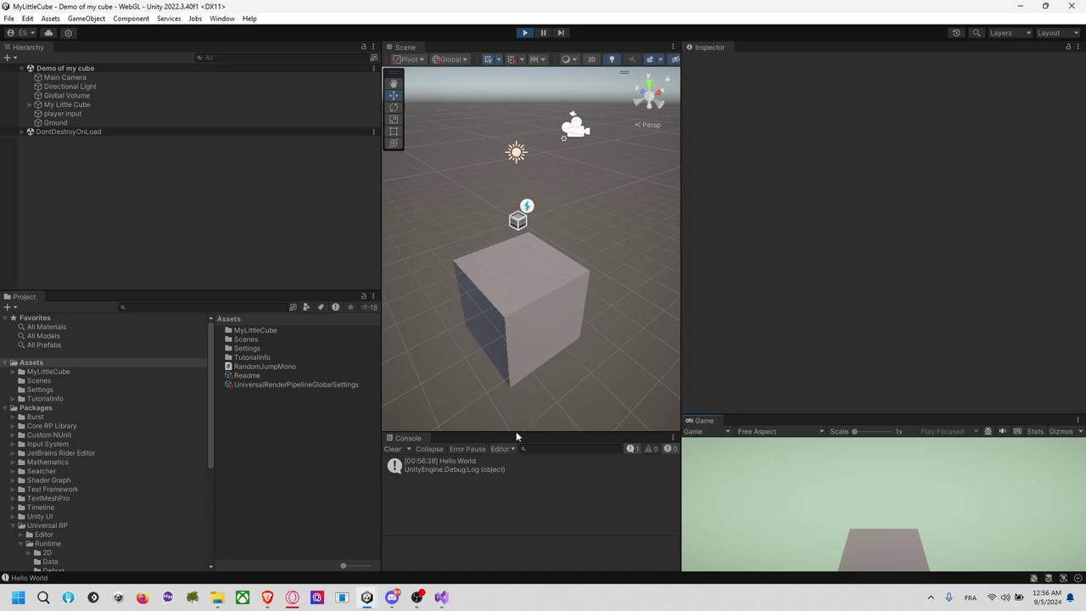
# While playing, inspect Ground's Box Collider, then My Little Cube's Rigidbody
pyautogui.click(84, 123)
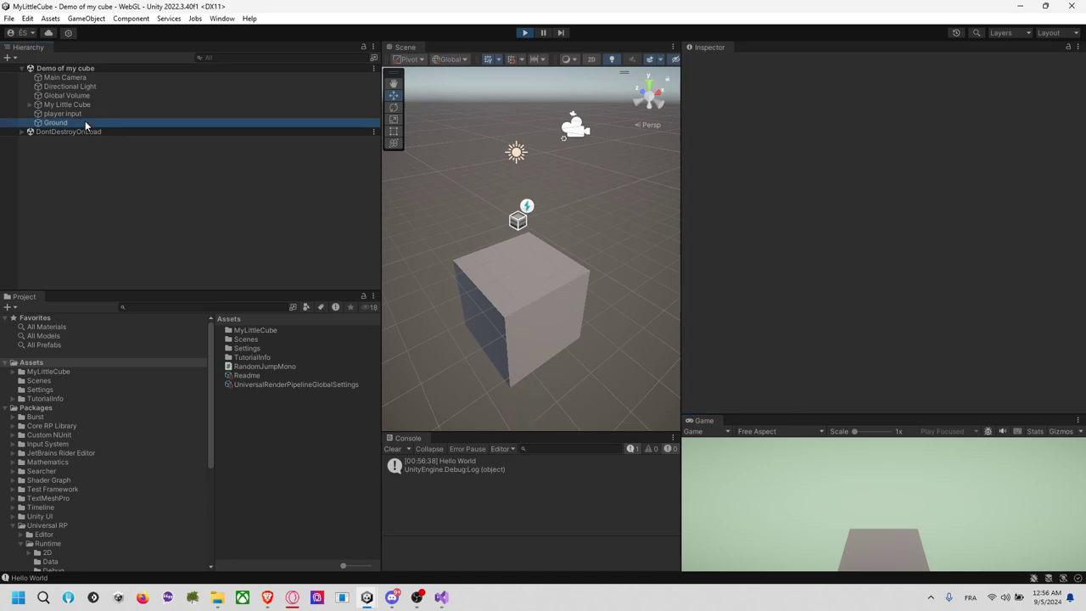
pyautogui.scroll(-1, 735, 221)
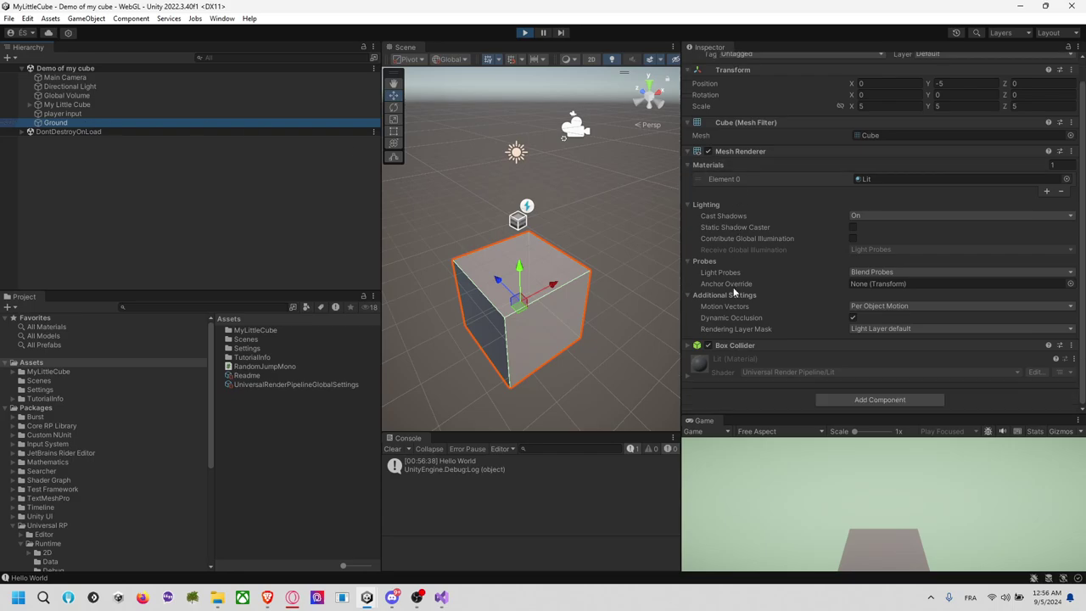
pyautogui.click(725, 344)
pyautogui.scroll(-3, 724, 333)
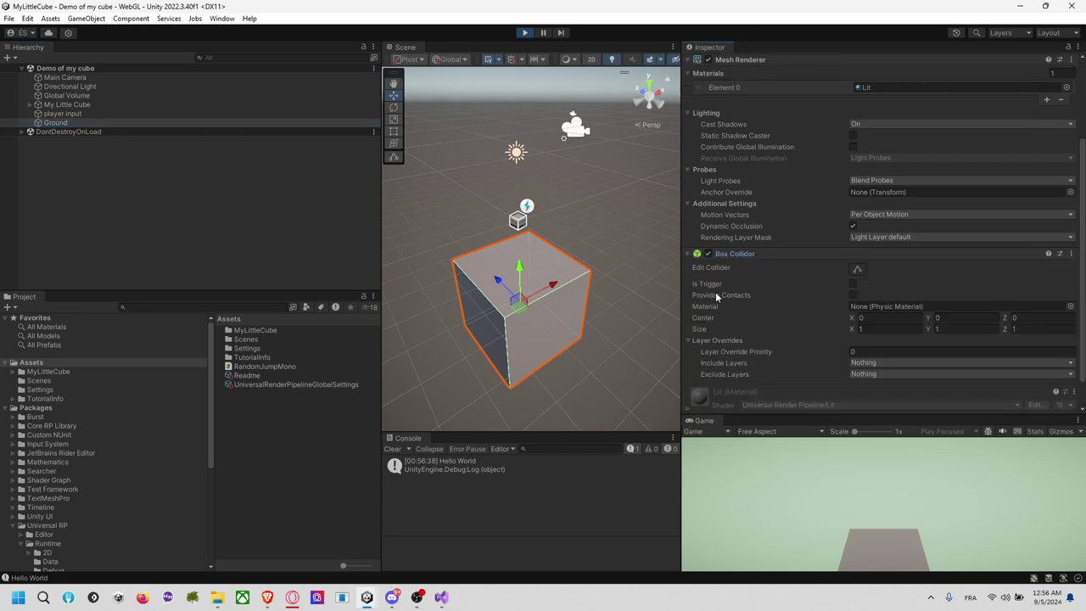
pyautogui.click(129, 106)
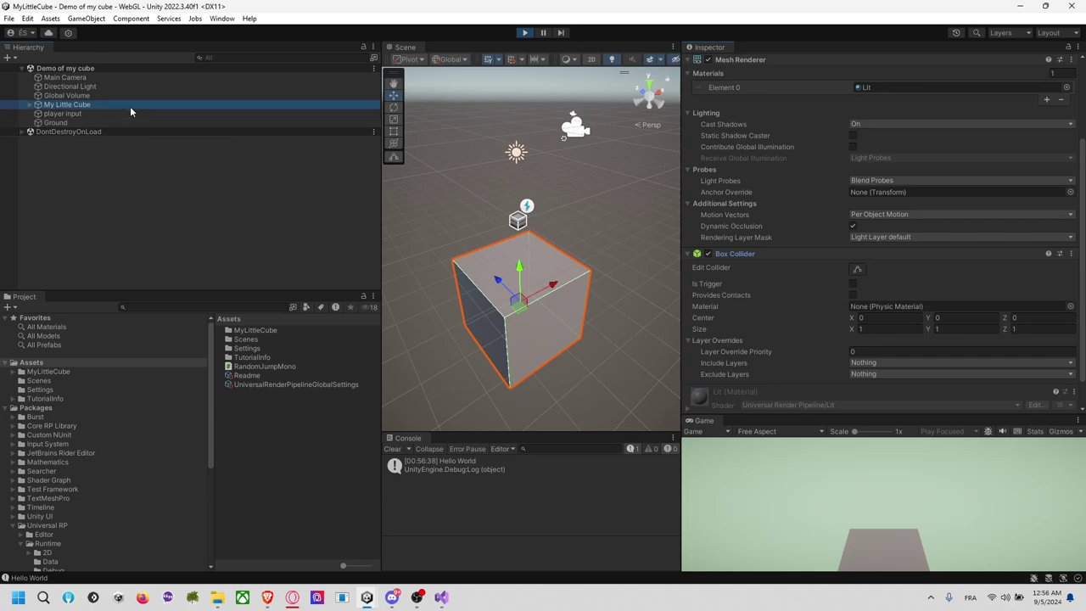
pyautogui.scroll(-4, 773, 212)
# Stop Play mode, select My Little Cube and scroll to the bottom of its Inspector
pyautogui.scroll(-1, 773, 212)
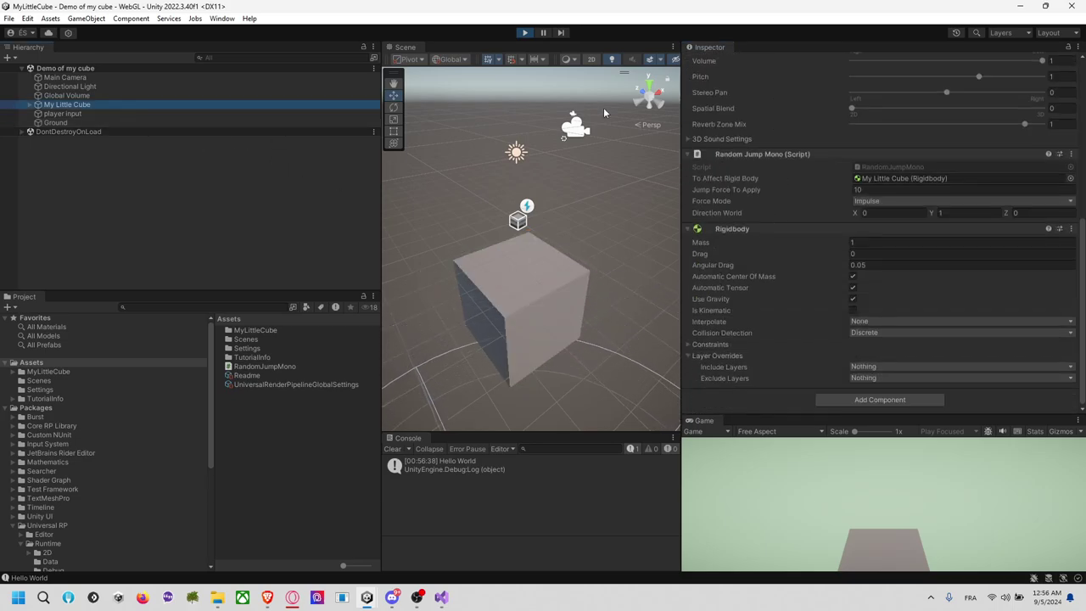
pyautogui.hotkey('ctrl', 'p')
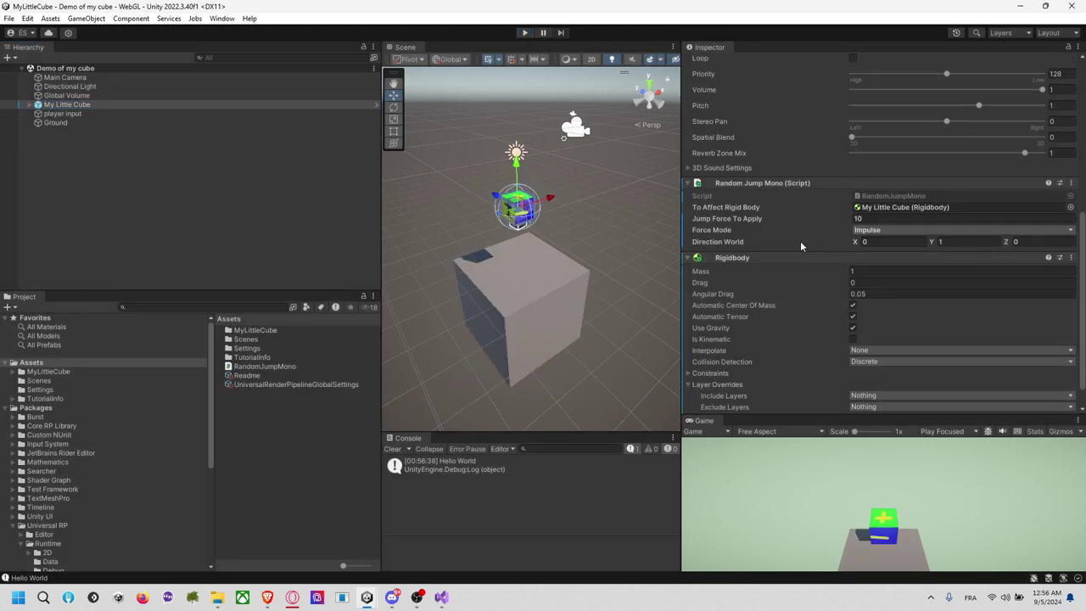
pyautogui.scroll(5, 800, 241)
pyautogui.moveTo(85, 123); pyautogui.dragTo(90, 104)
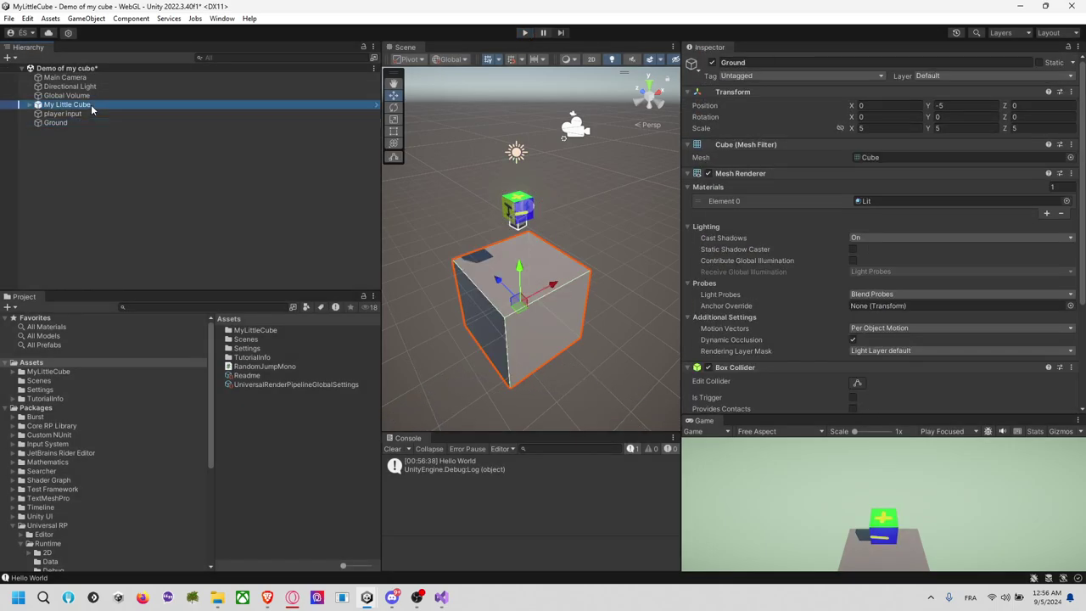
pyautogui.click(91, 105)
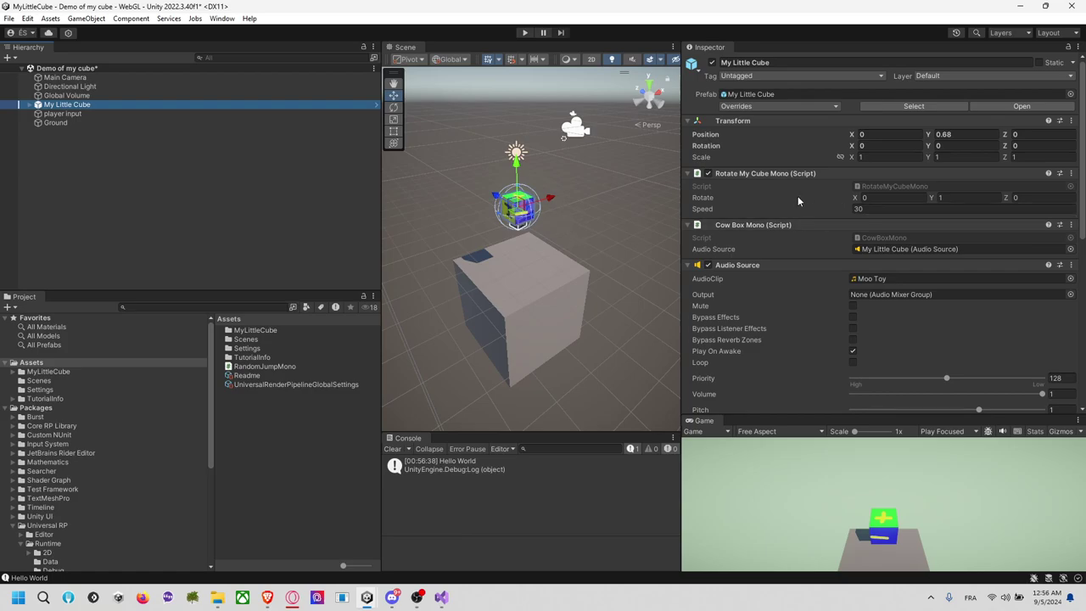
pyautogui.scroll(-3, 746, 216)
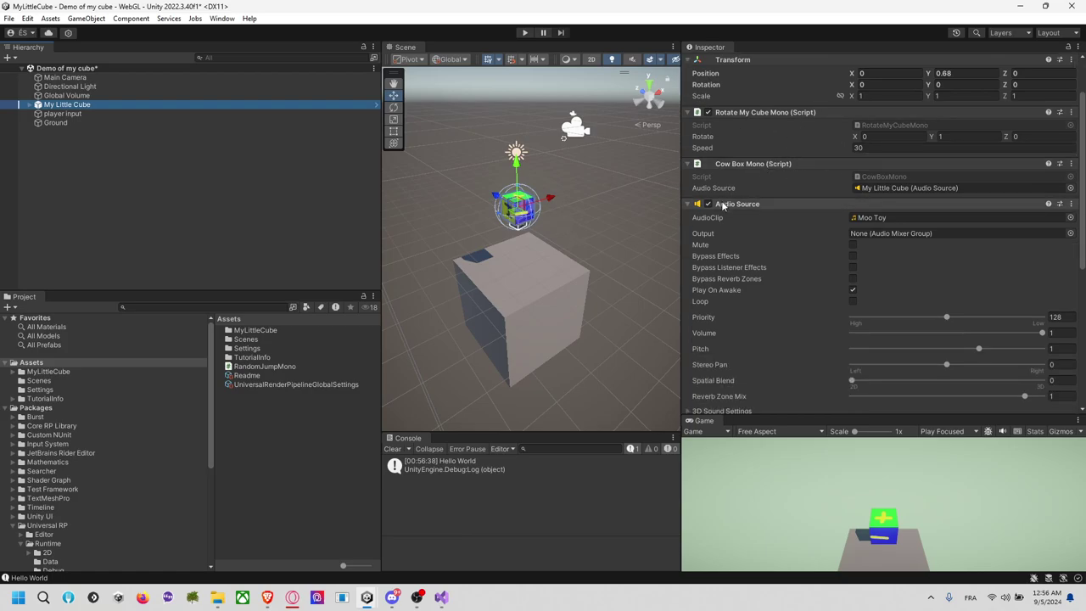
pyautogui.scroll(-6, 729, 204)
pyautogui.scroll(-1, 736, 207)
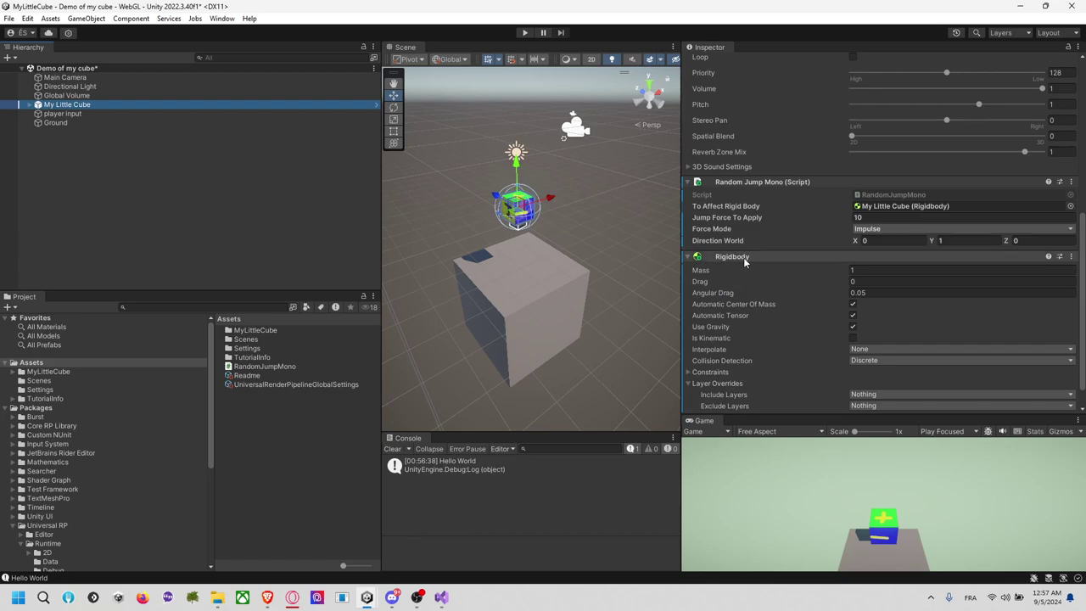
pyautogui.scroll(-1, 755, 246)
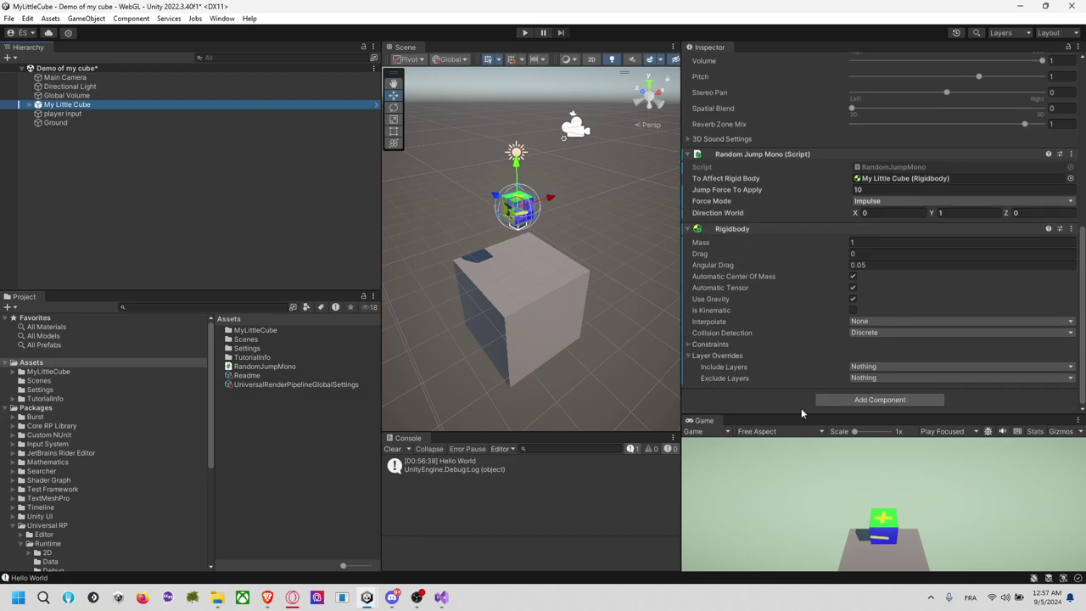
# Add a Box Collider to My Little Cube, frame the cube, and enable Edit Collider
pyautogui.click(841, 401)
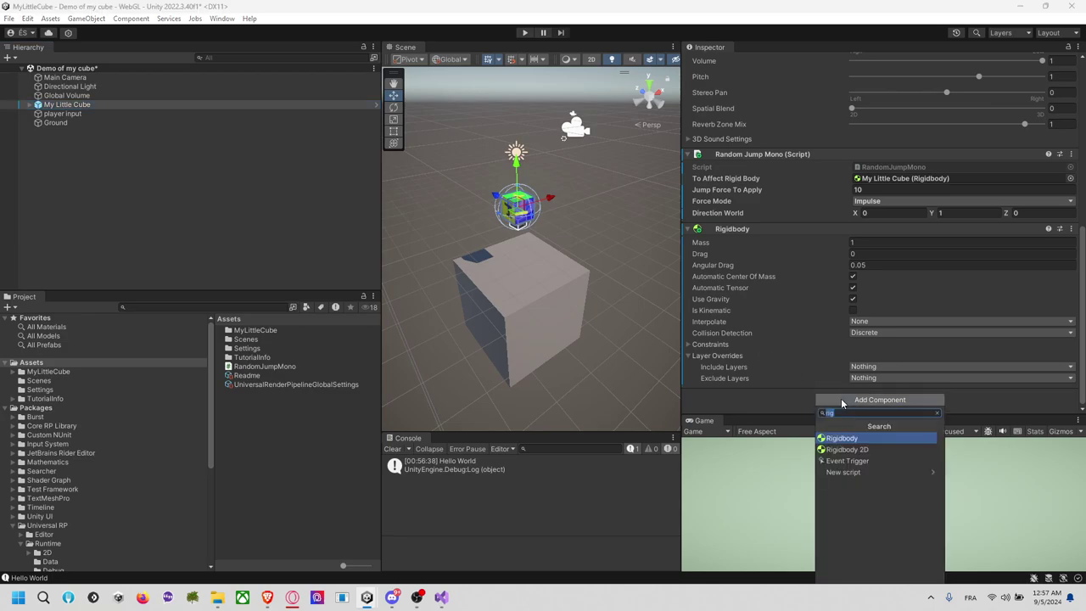
pyautogui.write('box')
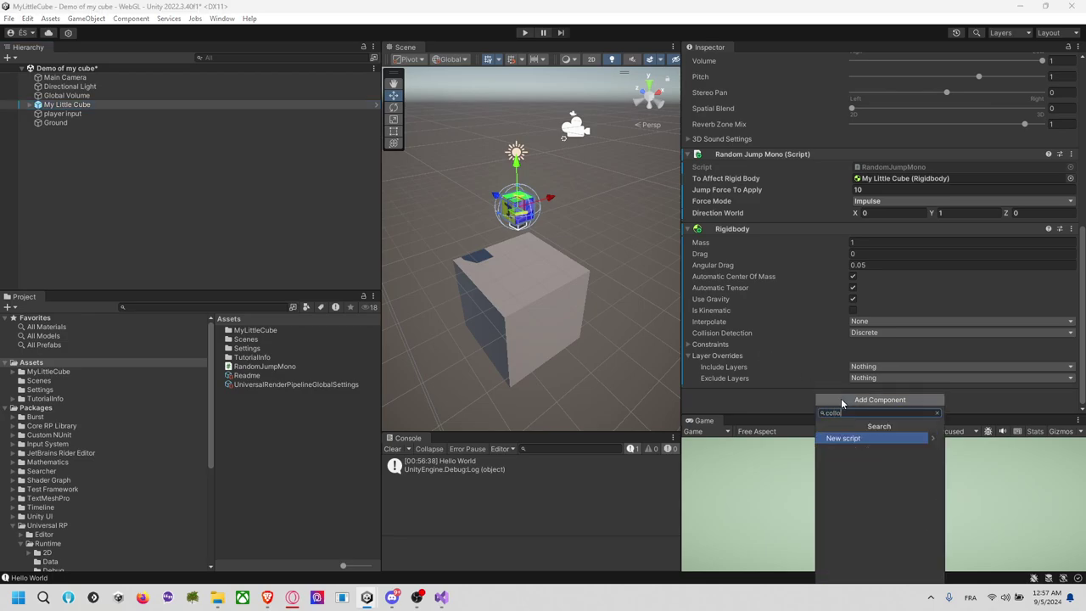
pyautogui.press('Return')
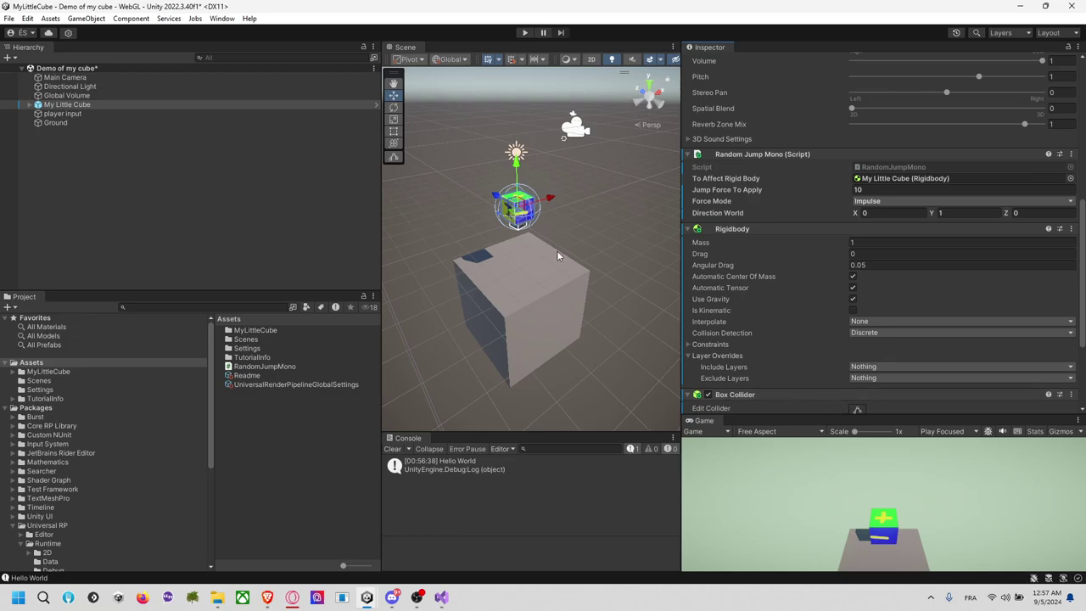
pyautogui.scroll(5, 557, 251)
pyautogui.press('f')
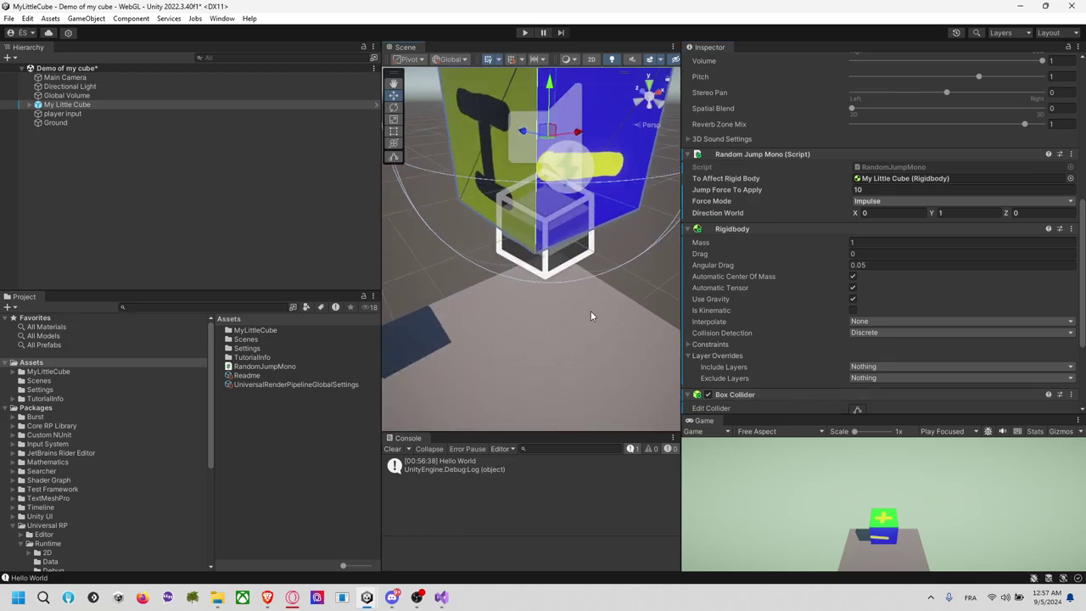
pyautogui.scroll(-4, 739, 331)
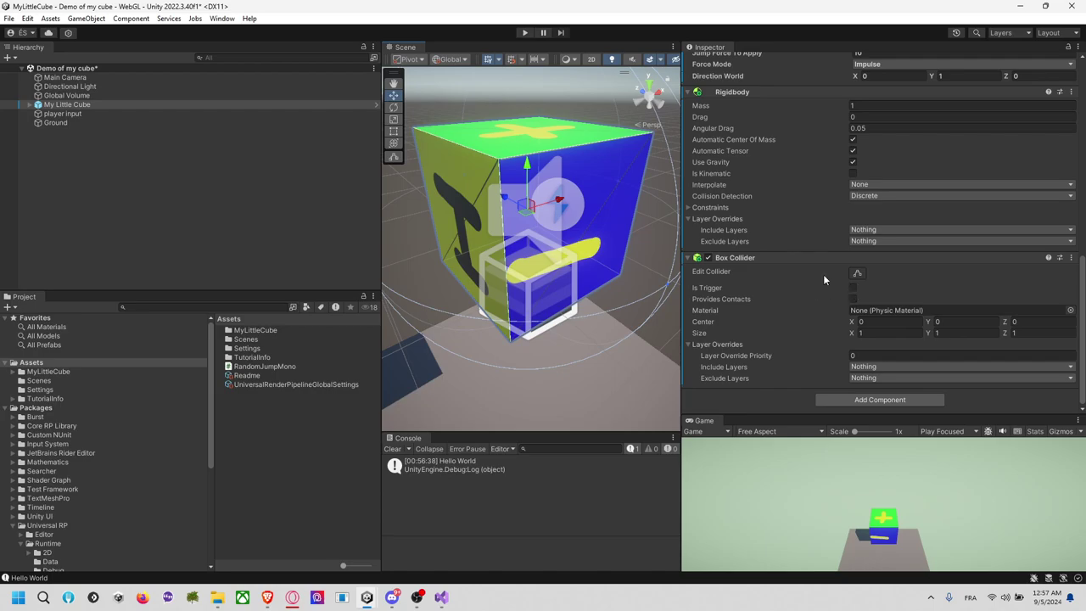
pyautogui.click(857, 274)
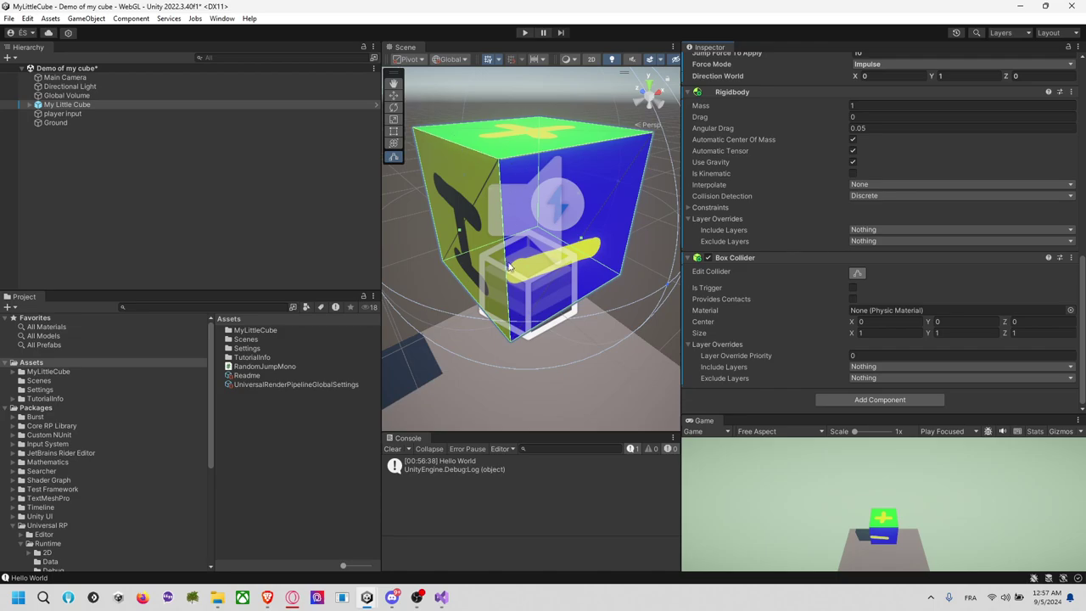
pyautogui.click(51, 104)
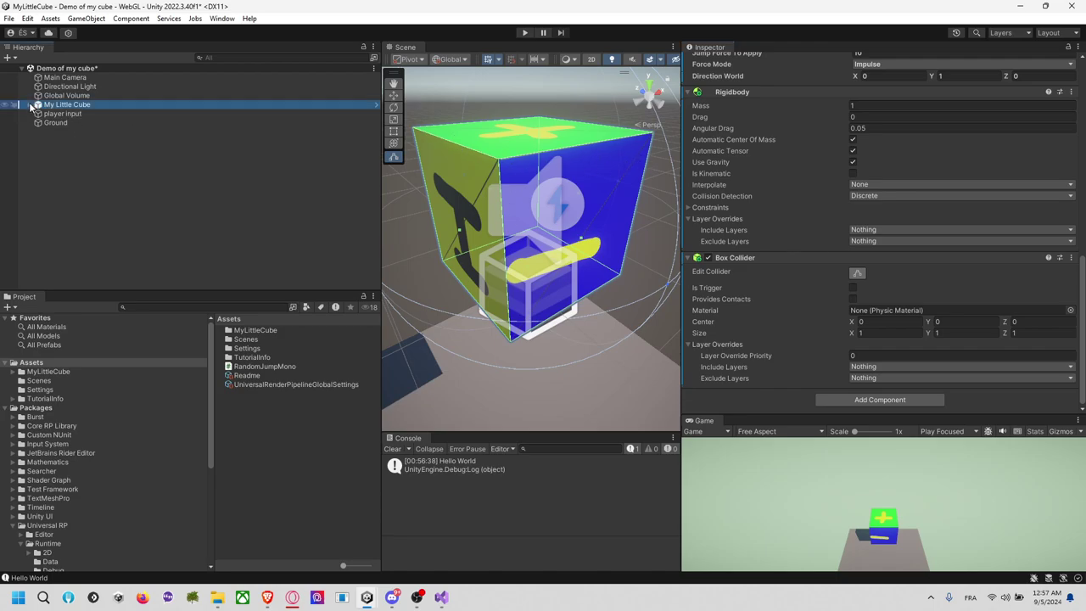
pyautogui.click(29, 104)
pyautogui.click(72, 113)
pyautogui.click(711, 63)
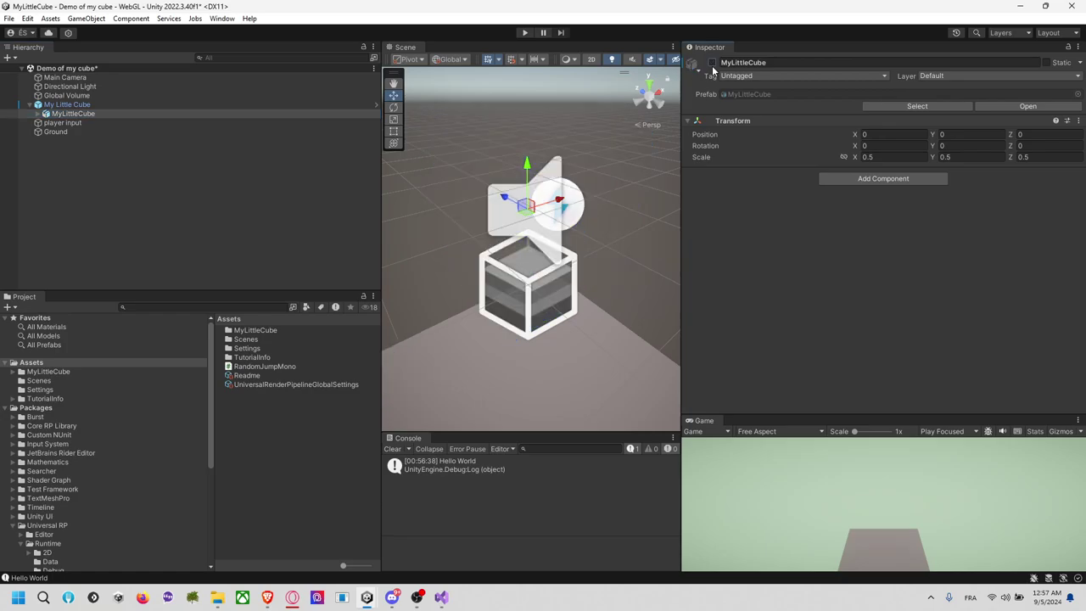
pyautogui.click(133, 104)
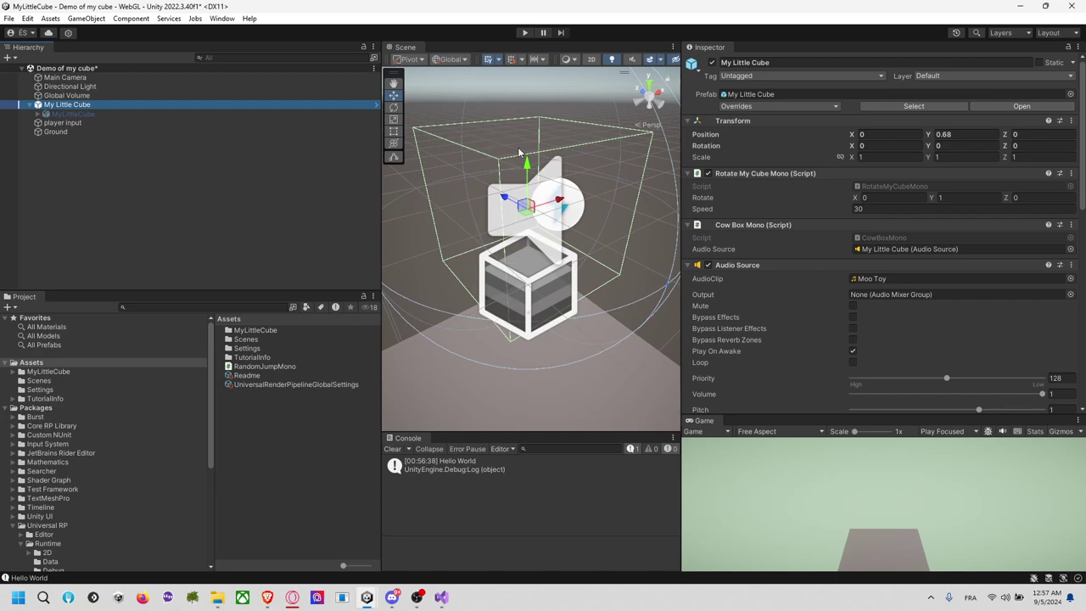
pyautogui.click(164, 113)
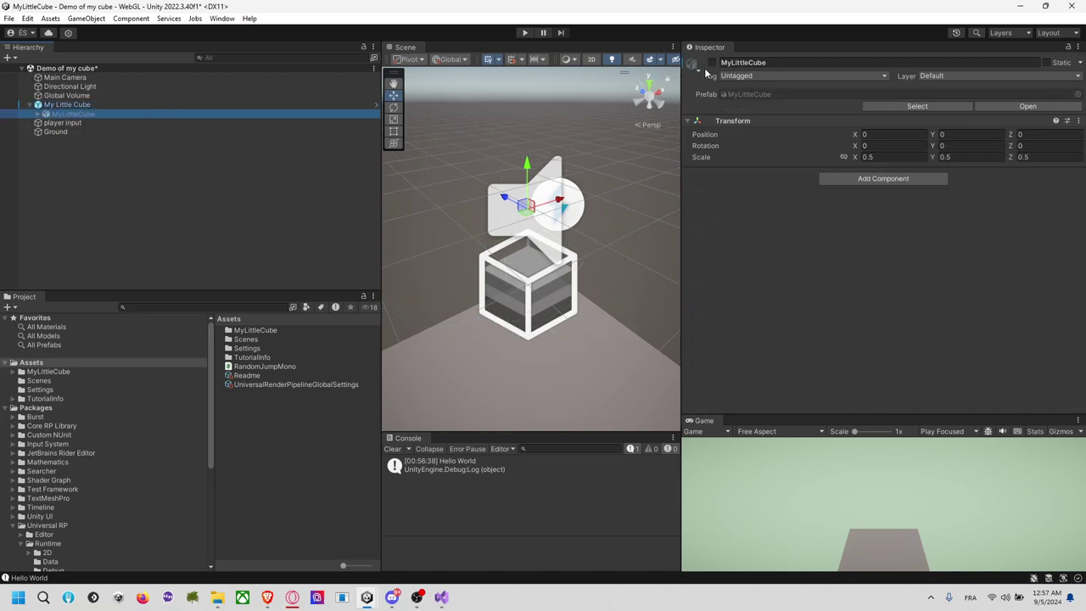
pyautogui.click(712, 62)
pyautogui.click(127, 103)
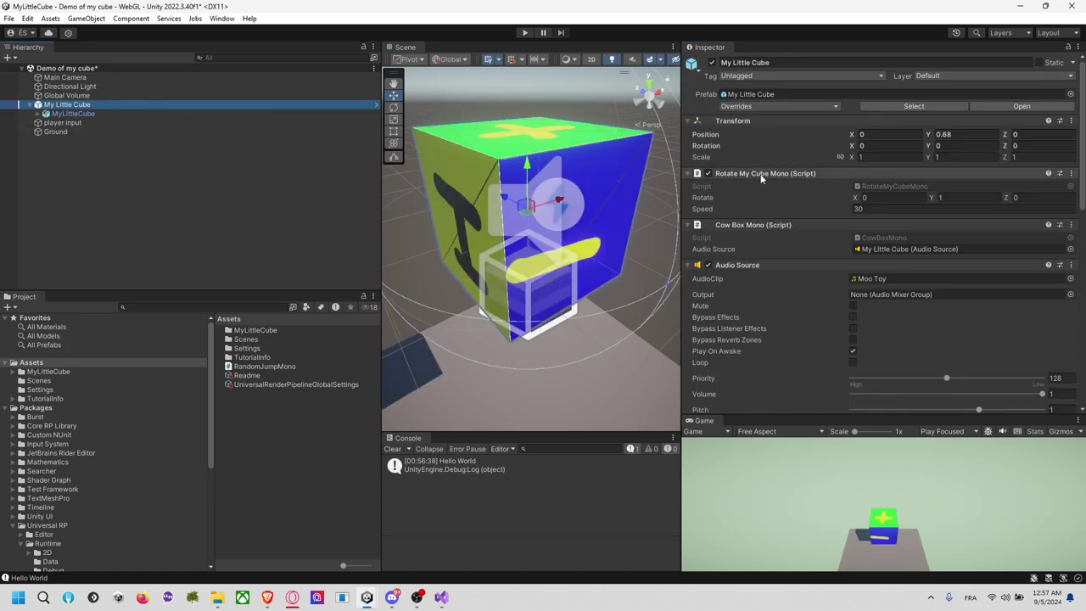
pyautogui.scroll(-5, 785, 201)
pyautogui.scroll(-5, 638, 226)
pyautogui.moveTo(599, 272); pyautogui.dragTo(602, 206, button='middle')
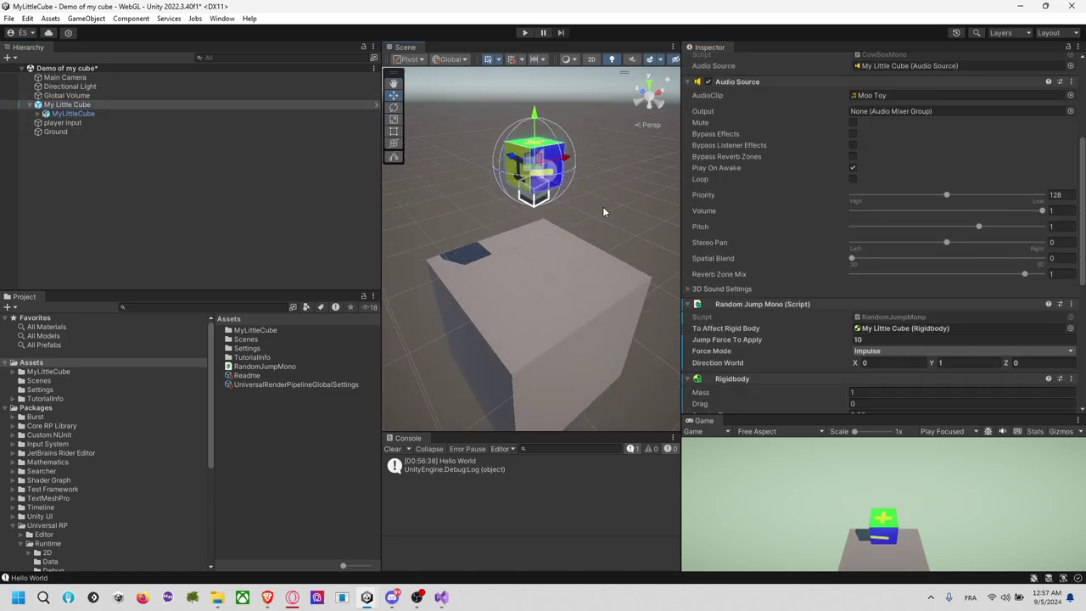
# Enter Play mode and make the cube jump via Random Jump Mono's Jump context command
pyautogui.hotkey('ctrl', 'p')
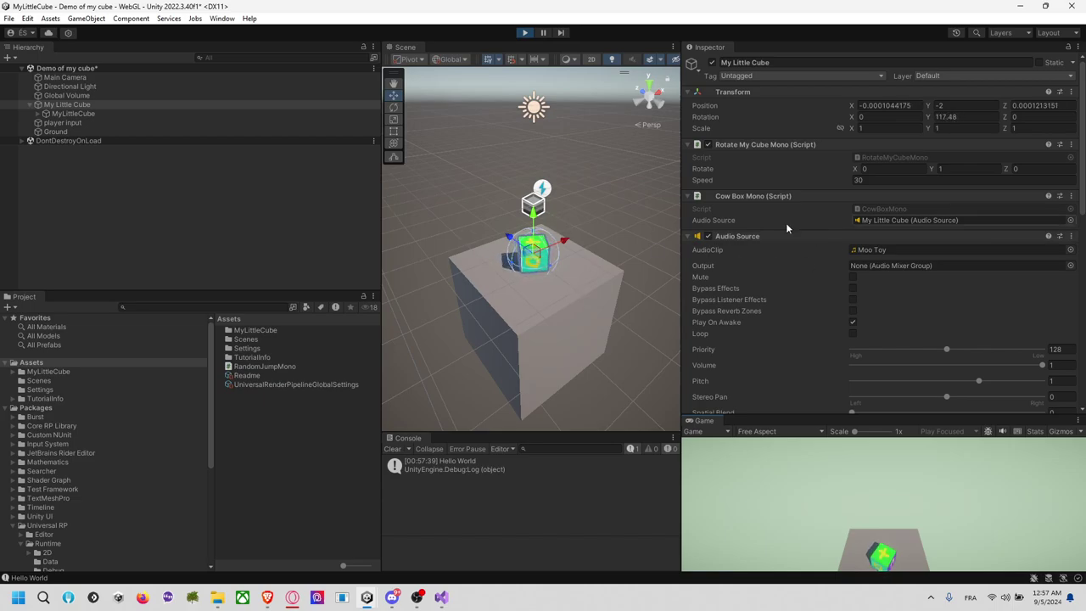
pyautogui.scroll(-3, 778, 227)
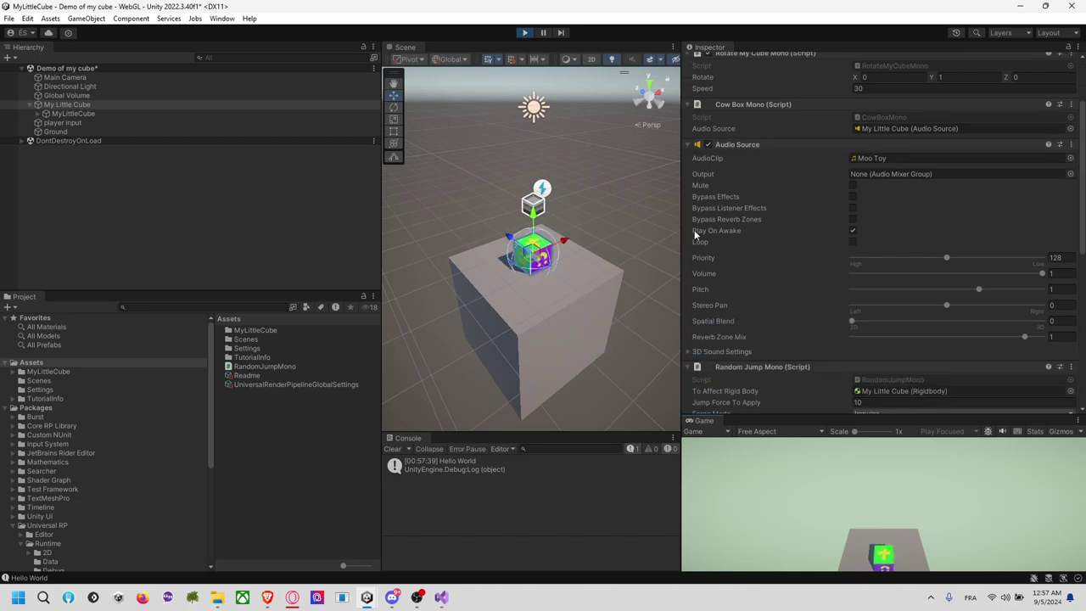
pyautogui.scroll(-2, 619, 225)
pyautogui.scroll(1, 619, 226)
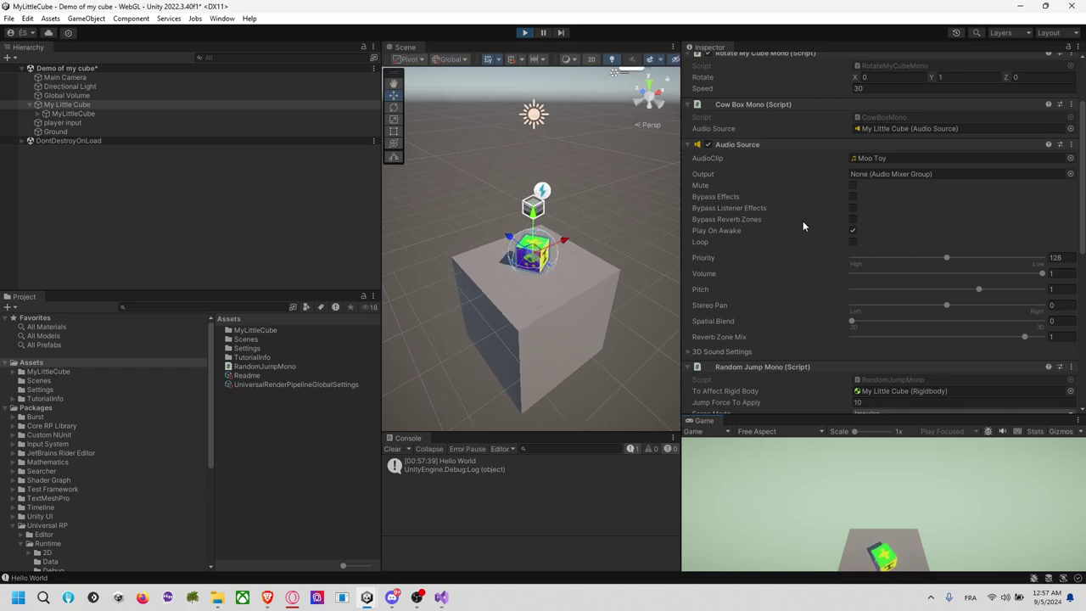
pyautogui.scroll(-4, 803, 221)
pyautogui.scroll(-2, 785, 254)
pyautogui.scroll(-4, 770, 236)
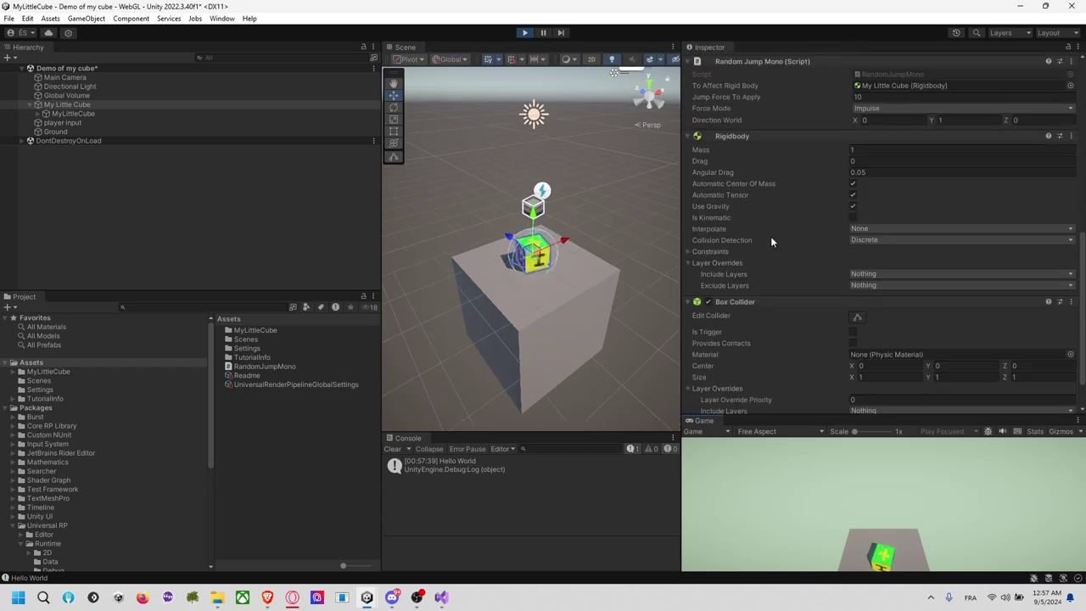
pyautogui.scroll(2, 772, 144)
pyautogui.rightClick(775, 124)
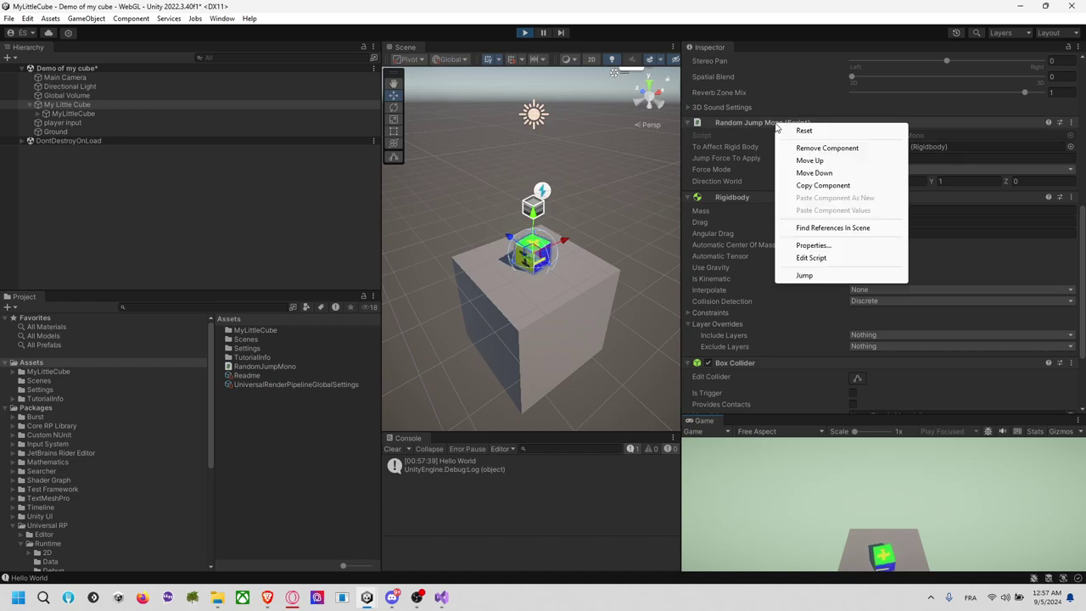
pyautogui.click(821, 274)
# Show the [ContextMenu] attribute above Jump in Visual Studio, then reopen Random Jump Mono's menu
pyautogui.hotkey('alt', 'Tab')
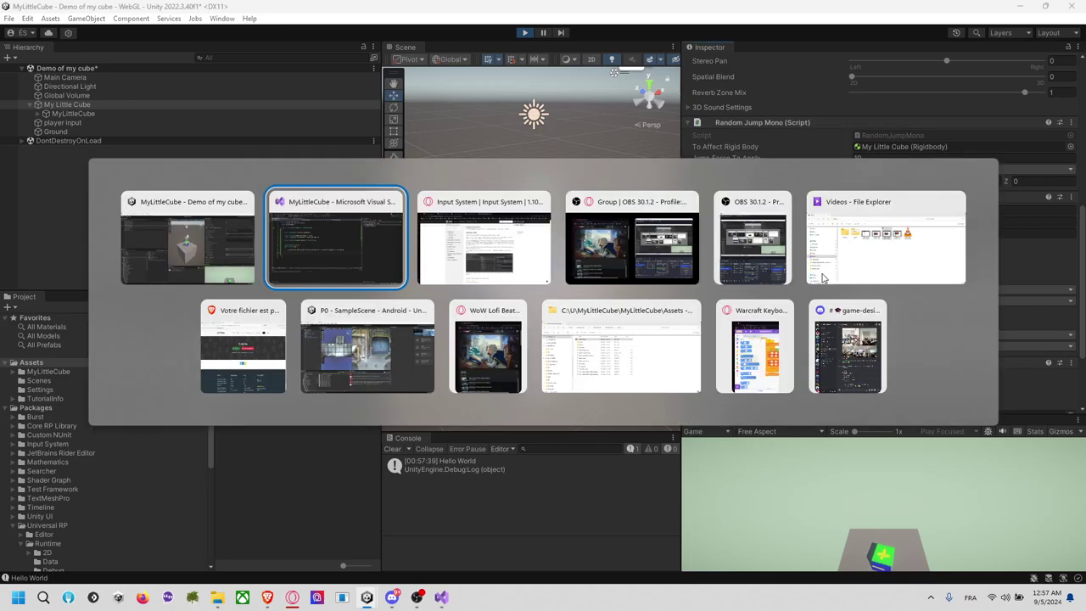
pyautogui.doubleClick(161, 262)
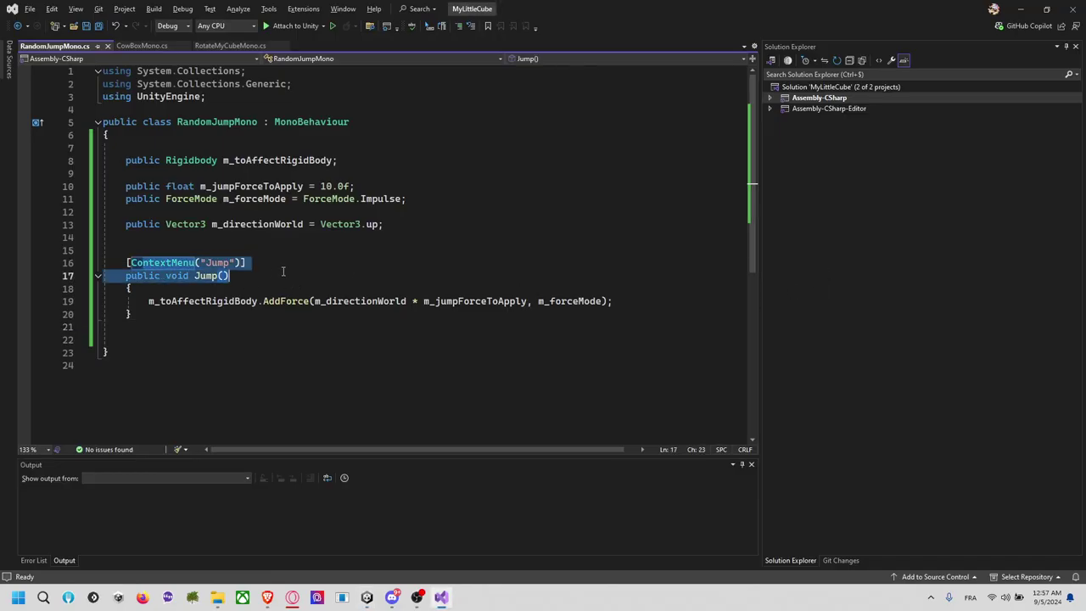
pyautogui.hotkey('alt', 'Tab')
pyautogui.rightClick(773, 125)
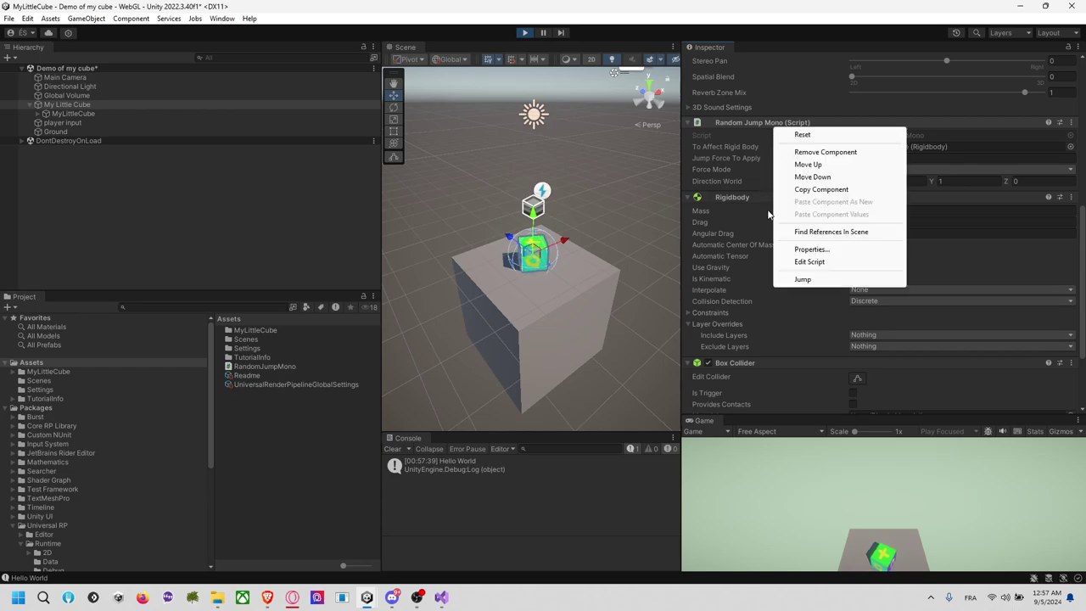
# Run the Jump command from Random Jump Mono's context menu several times to test the cube
pyautogui.click(812, 279)
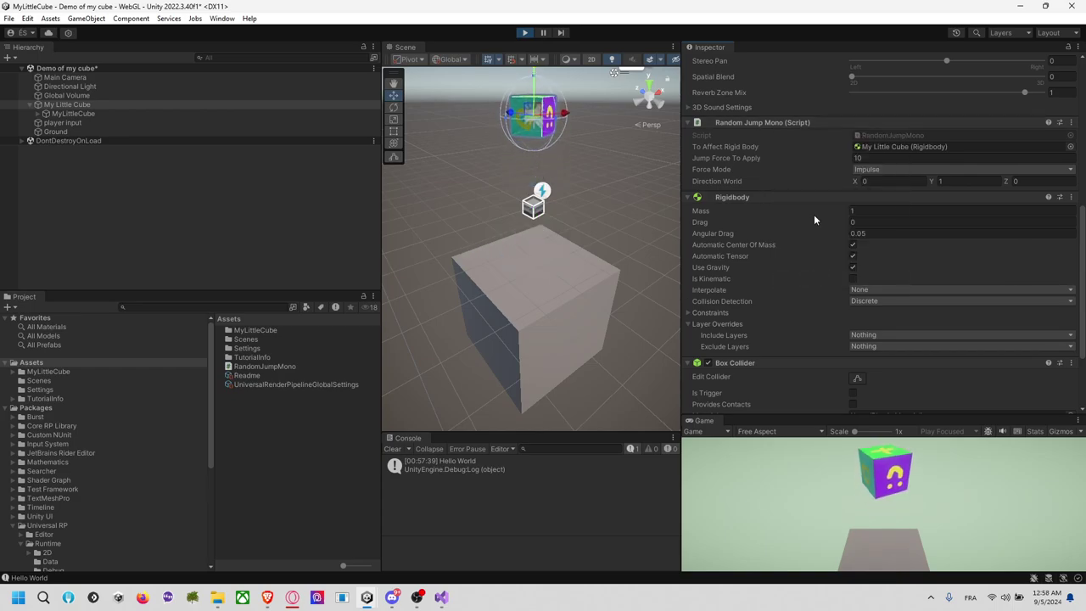
pyautogui.rightClick(794, 123)
pyautogui.click(842, 275)
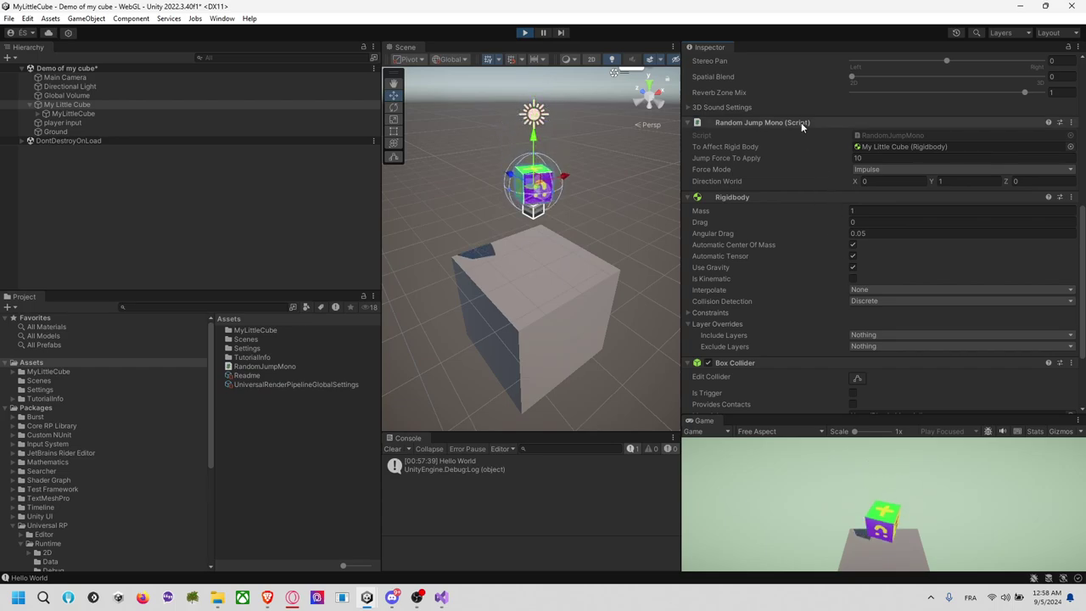
pyautogui.rightClick(801, 123)
pyautogui.click(835, 275)
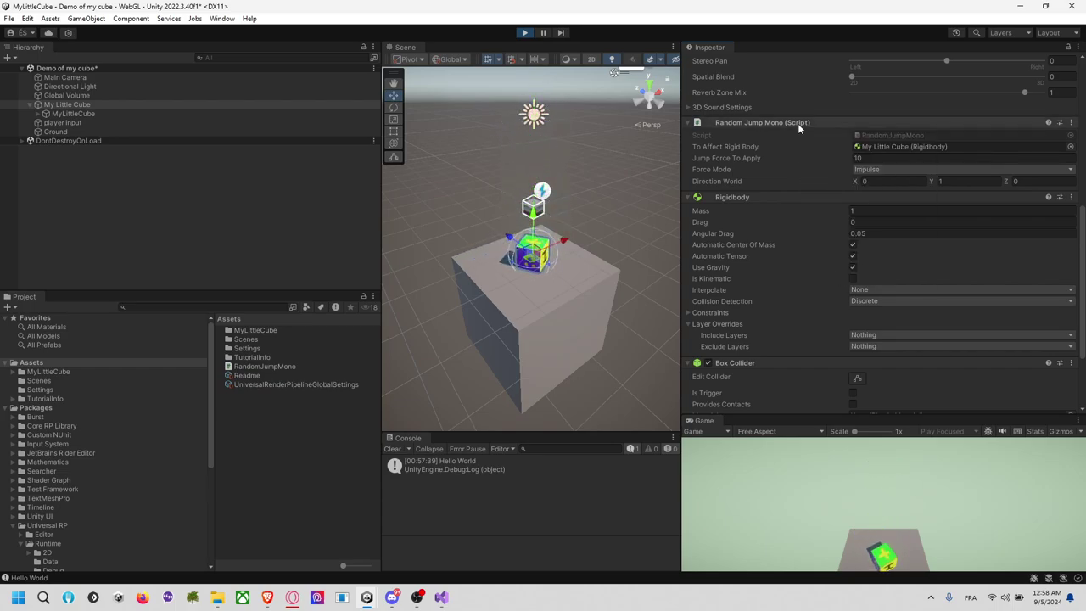
pyautogui.rightClick(797, 123)
pyautogui.click(826, 277)
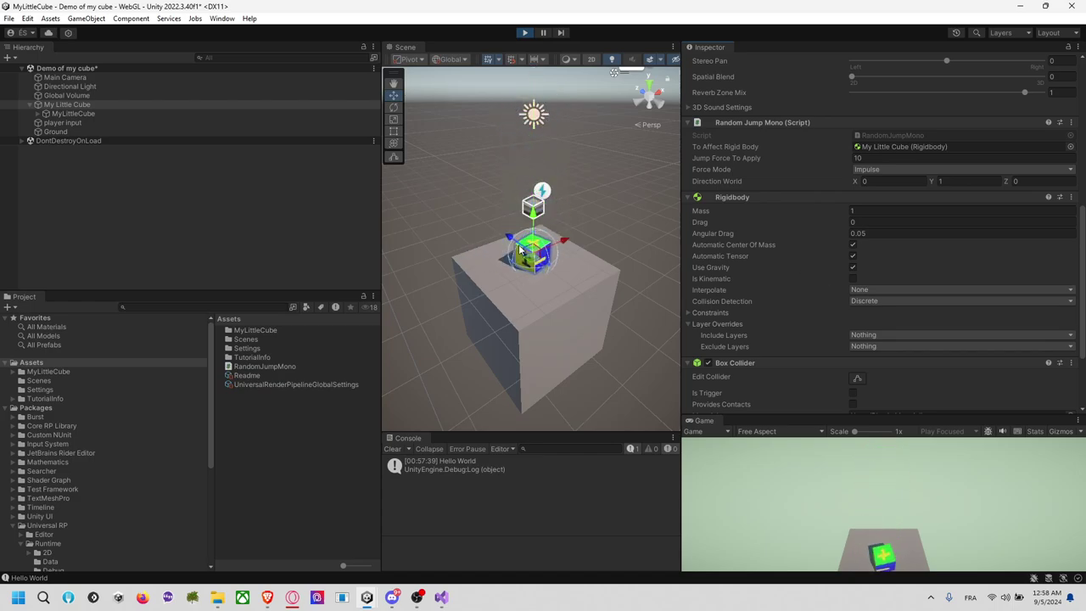
pyautogui.rightClick(784, 125)
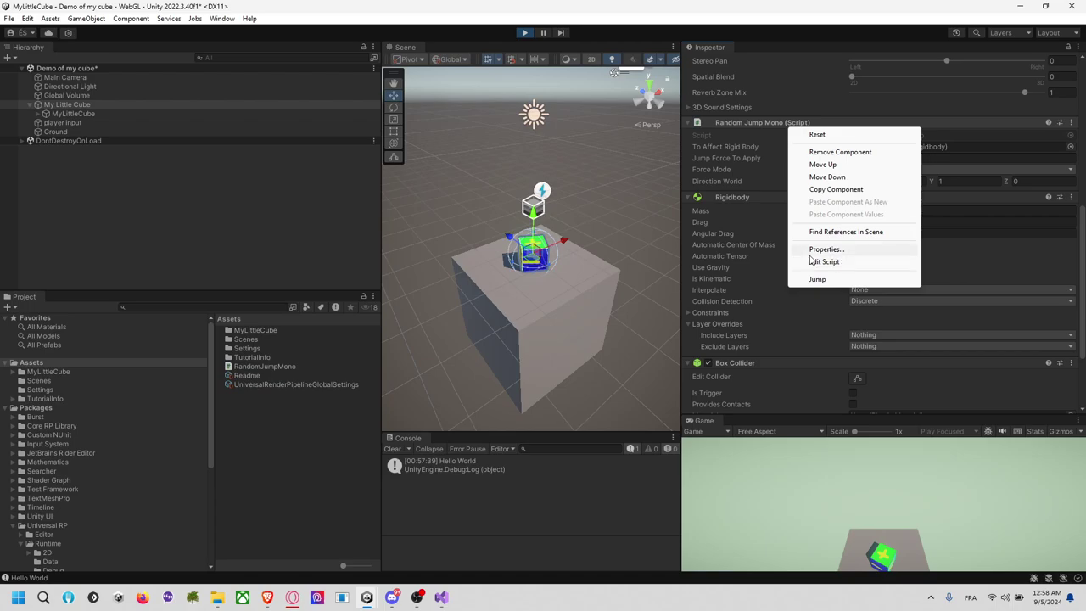
pyautogui.click(657, 179)
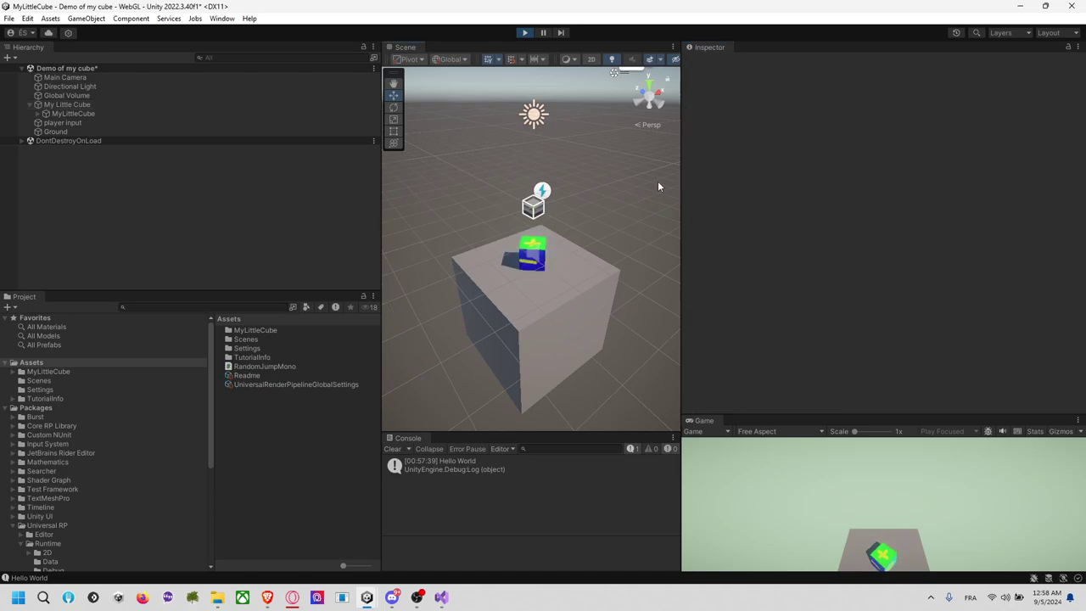
# Stop Play mode, select My Little Cube and open its CowBoxMono script in Visual Studio
pyautogui.click(526, 32)
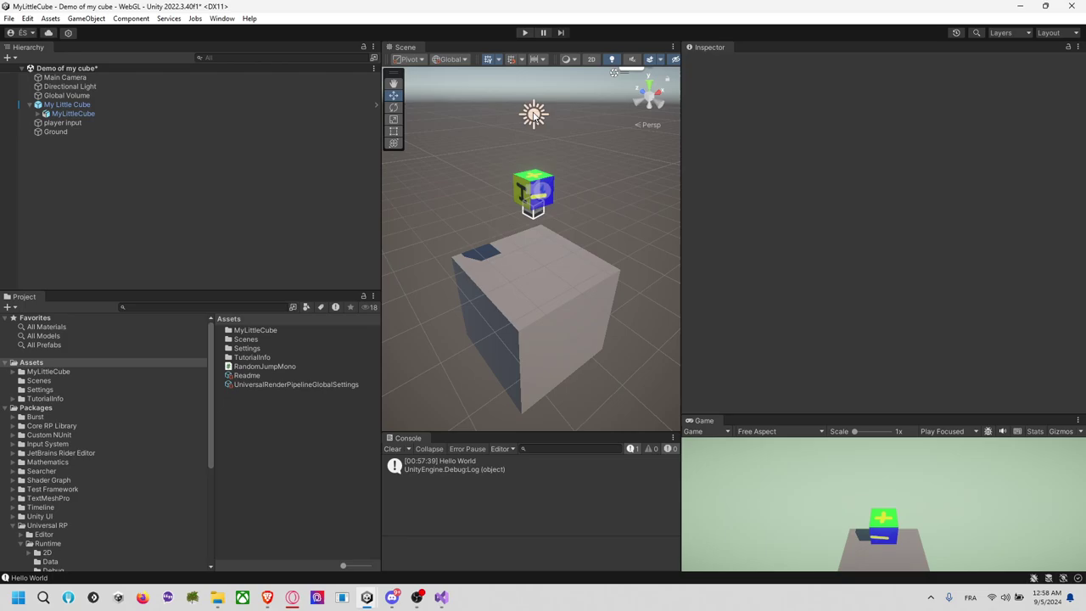
pyautogui.click(121, 122)
pyautogui.click(130, 104)
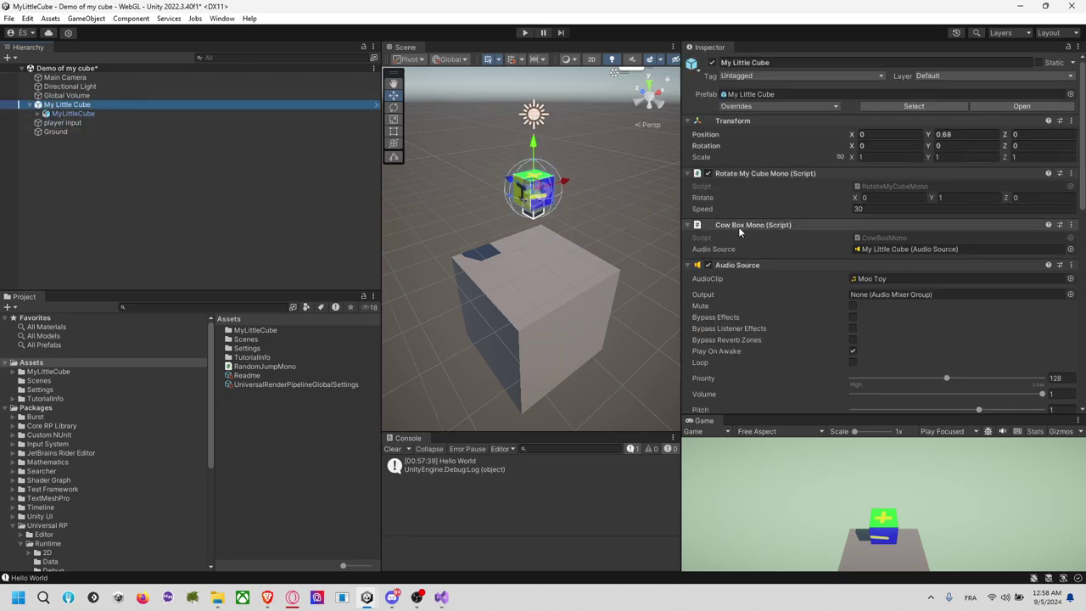
pyautogui.click(887, 247)
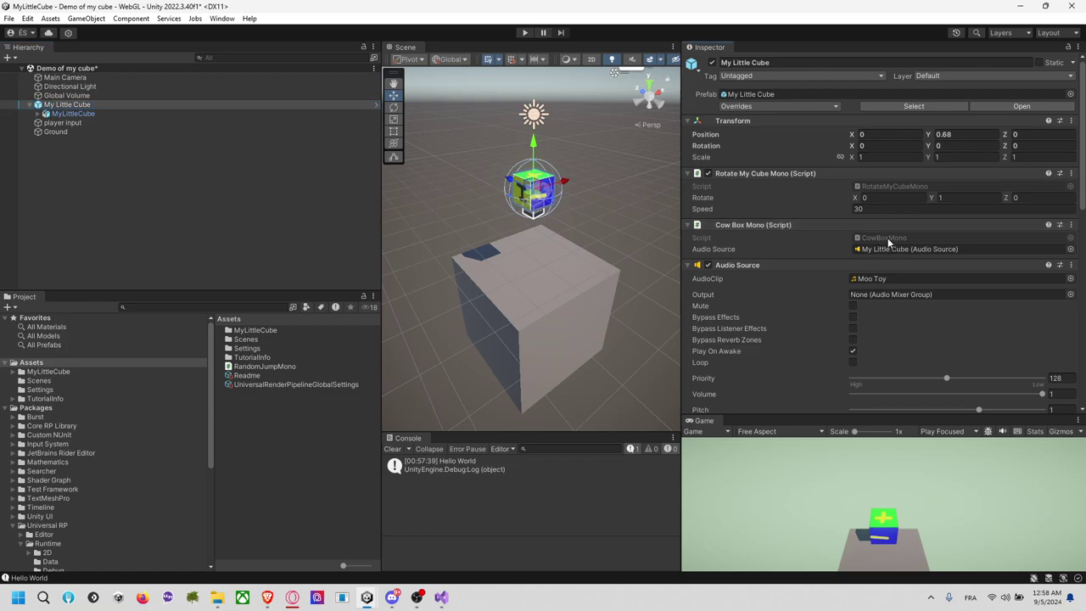
pyautogui.doubleClick(887, 239)
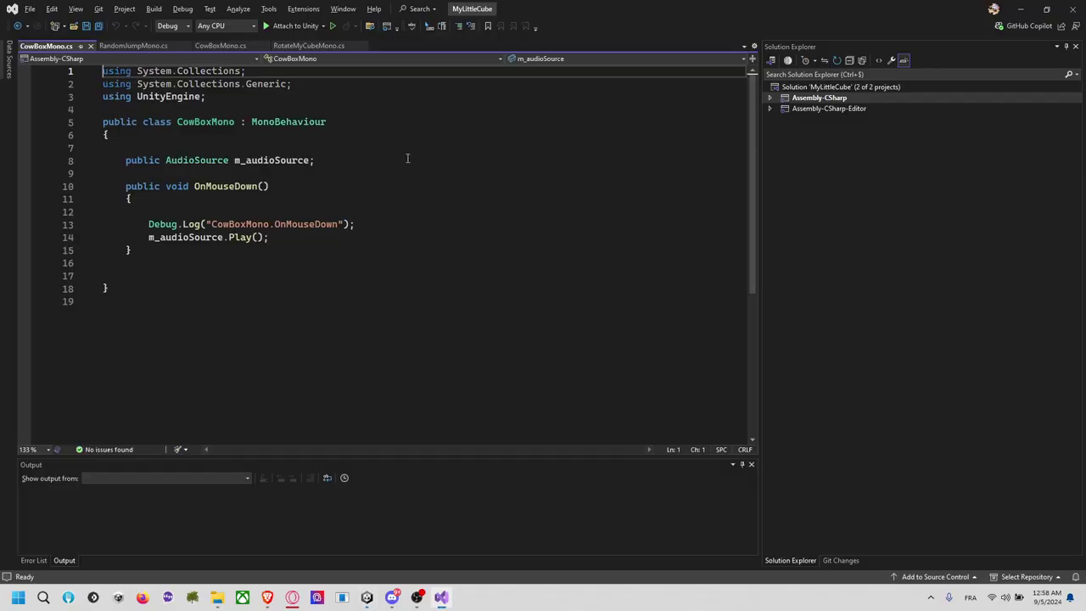
# Declare a public UnityEvent m_onMouseClick field, import UnityEngine.Events, and save the script
pyautogui.click(397, 149)
pyautogui.press('Return')
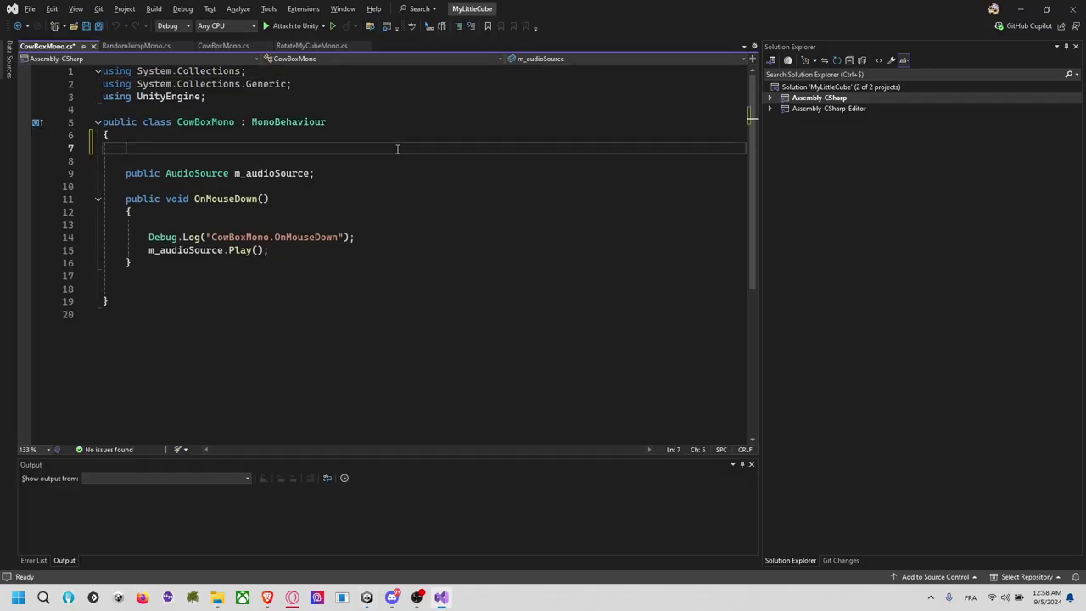
pyautogui.press('Return')
pyautogui.press('Up')
pyautogui.write('public Un')
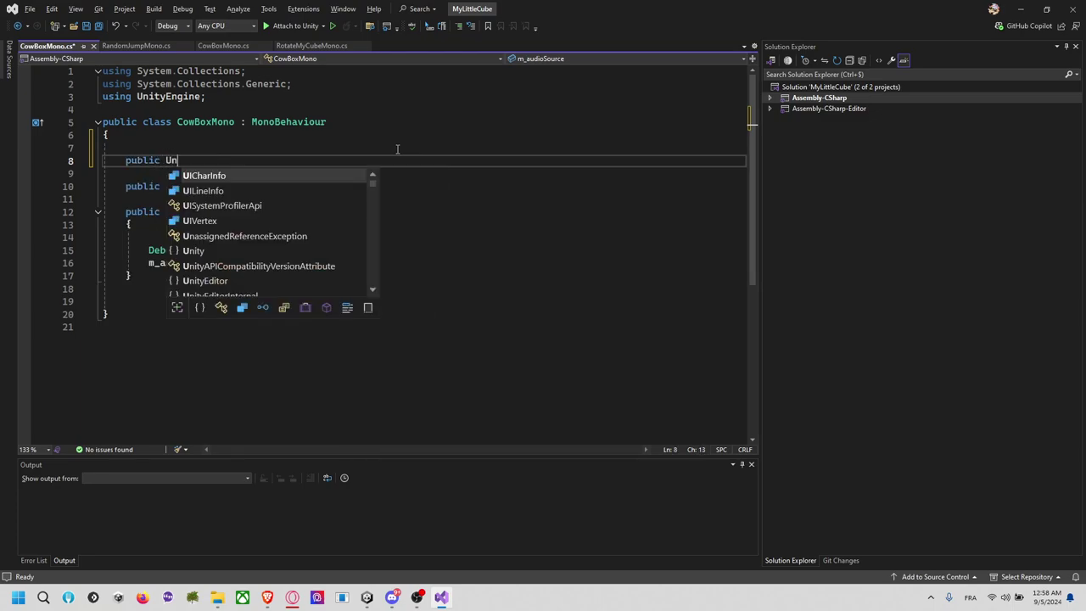
pyautogui.write('ityEvent')
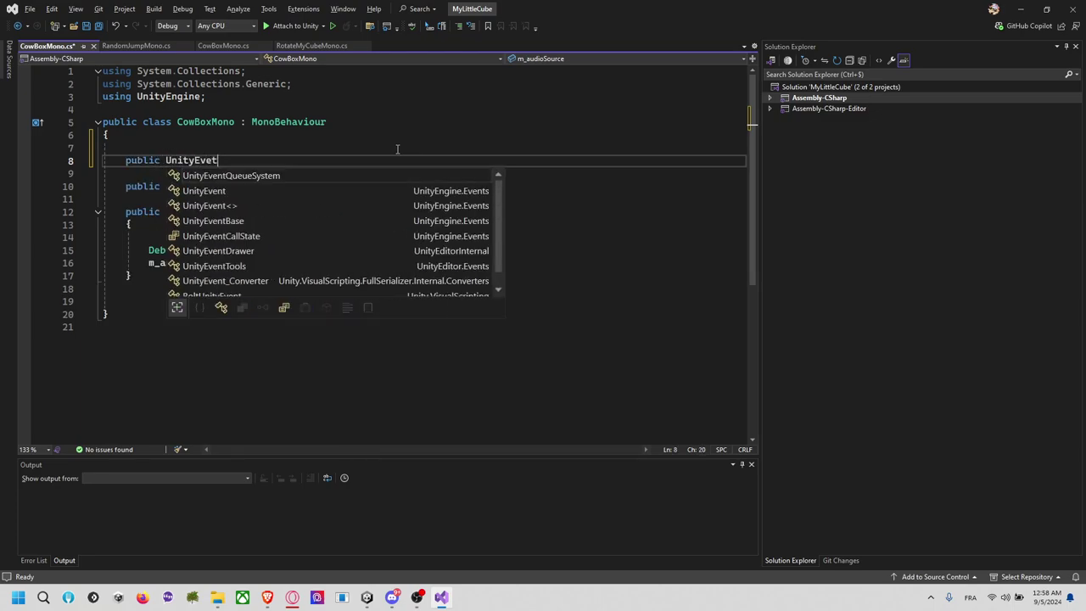
pyautogui.press('Tab')
pyautogui.press('BackSpace')
pyautogui.press('BackSpace')
pyautogui.press('BackSpace')
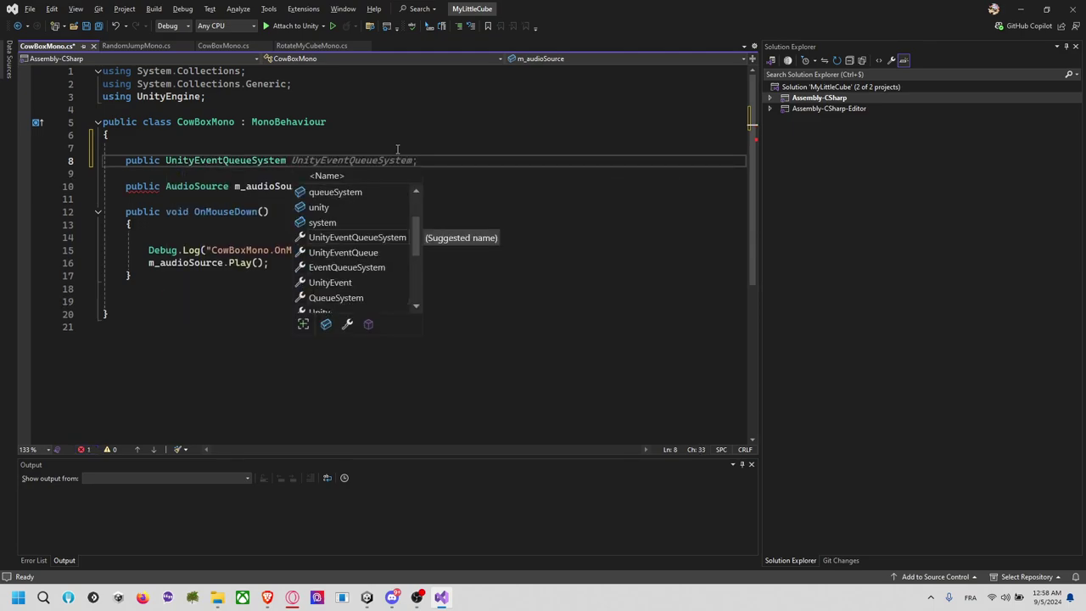
pyautogui.write('m_')
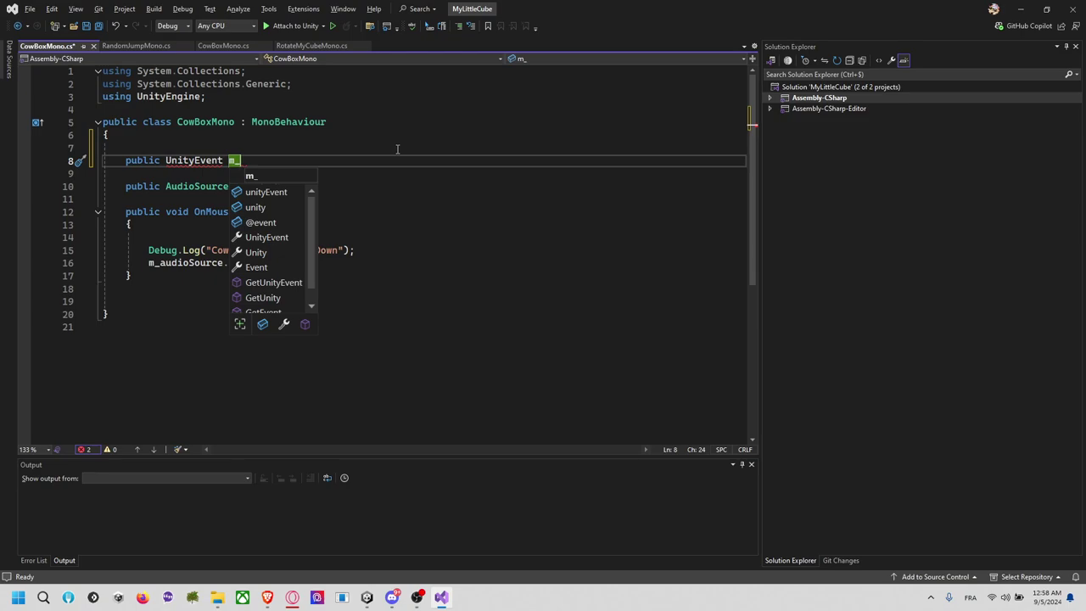
pyautogui.write('onMo')
pyautogui.write('useClick;')
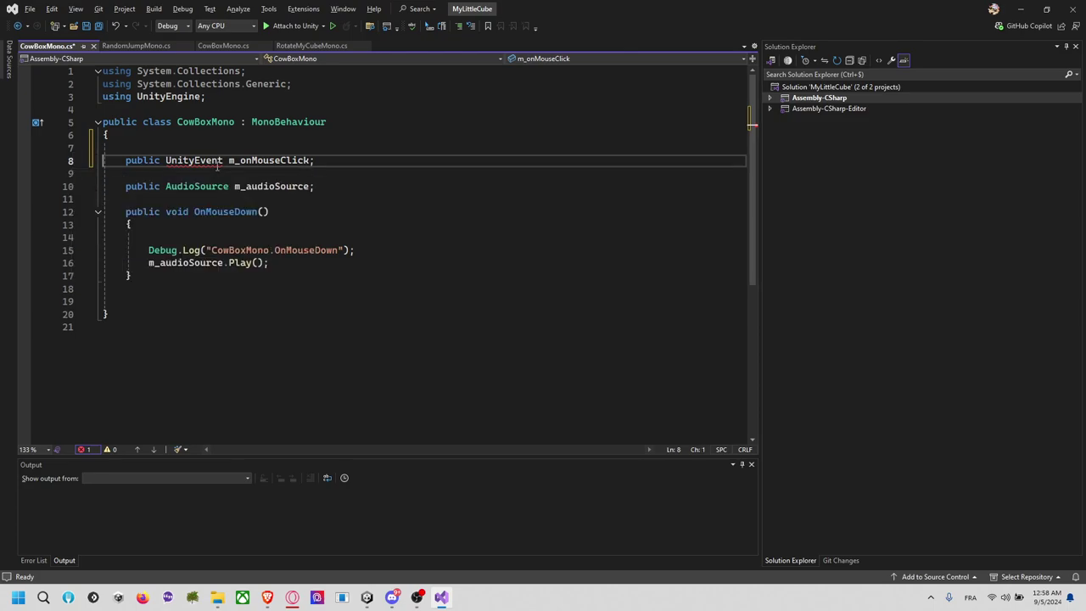
pyautogui.hotkey('ctrl', '.')
pyautogui.press('Return')
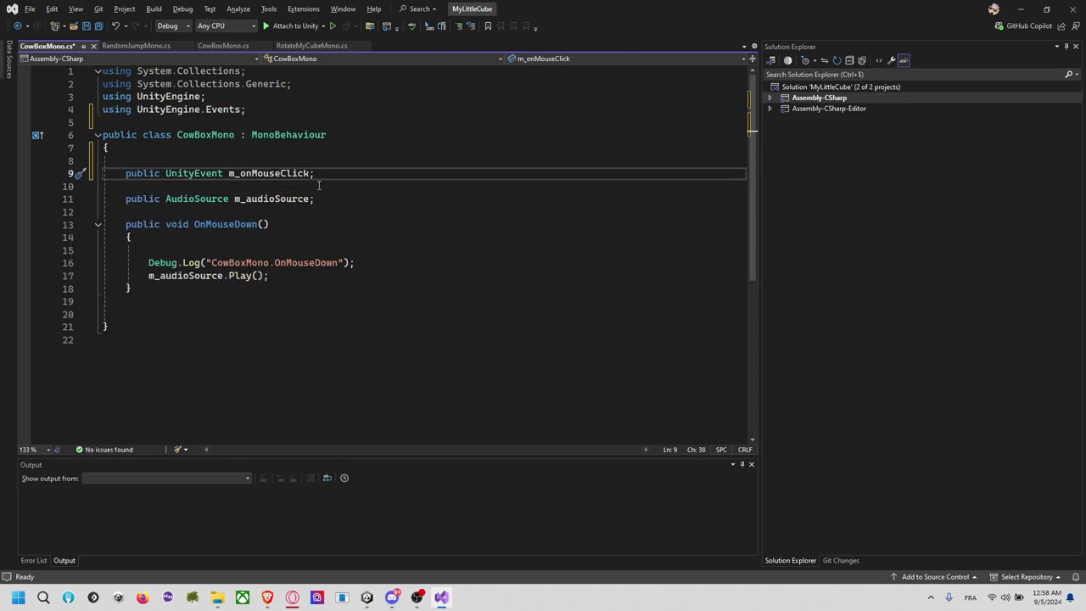
pyautogui.hotkey('ctrl', 's')
pyautogui.press('Left')
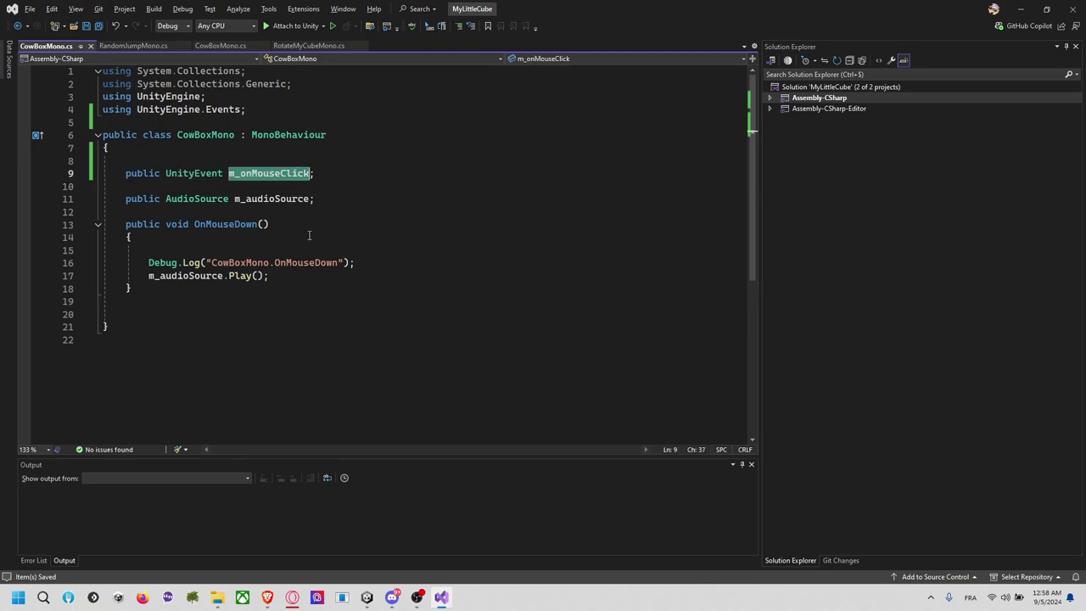
# Add m_onMouseClick.Invoke(); to OnMouseDown after the audio play call, then return to Unity
pyautogui.click(300, 279)
pyautogui.press('Return')
pyautogui.press('Return')
pyautogui.write('m_onMouseClick.')
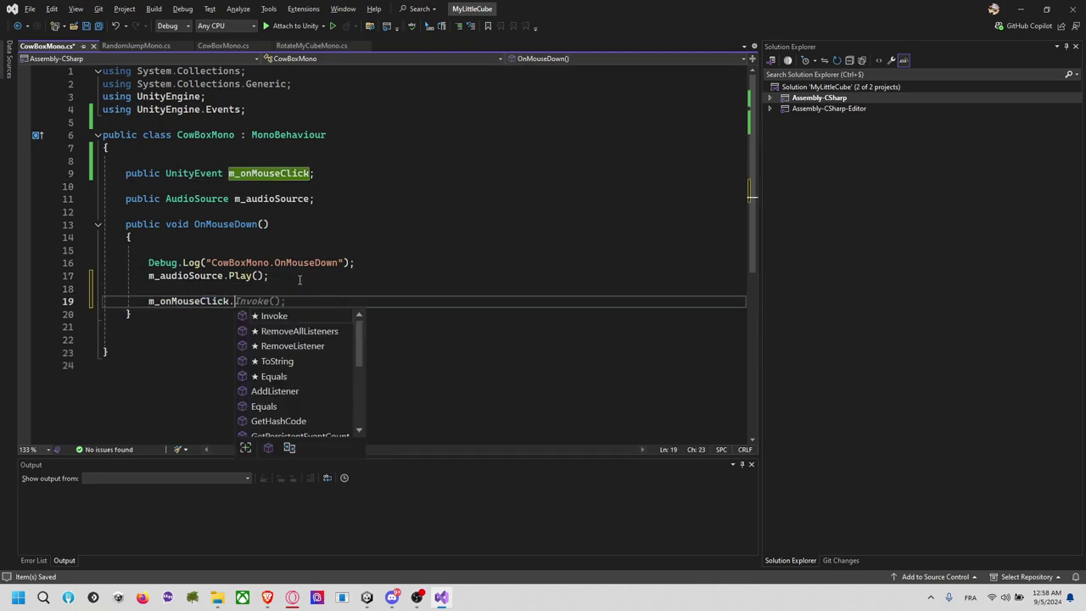
pyautogui.press('Tab')
pyautogui.write('()')
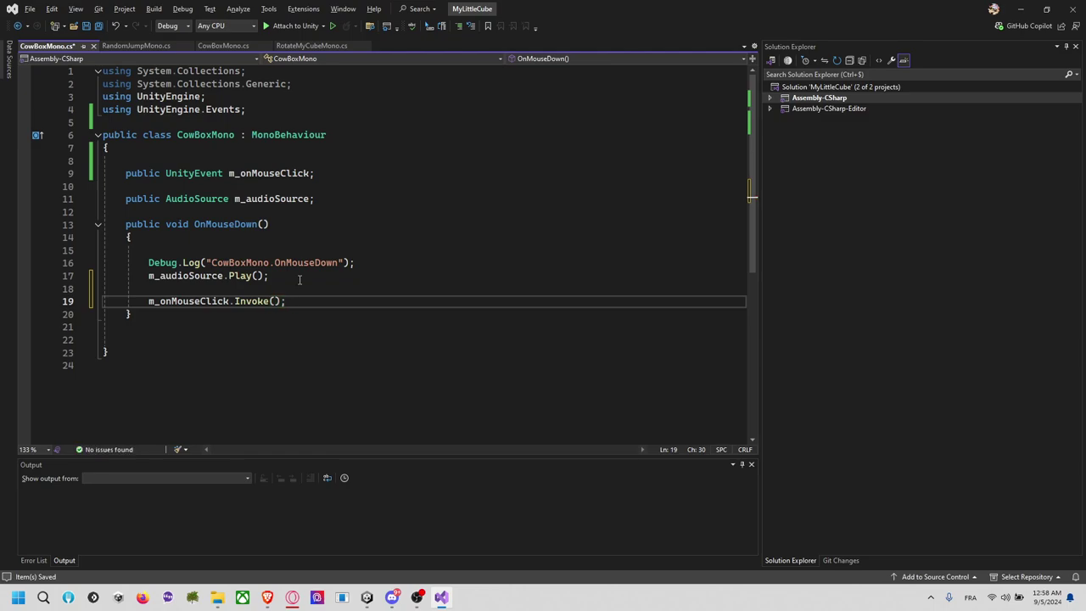
pyautogui.write(';')
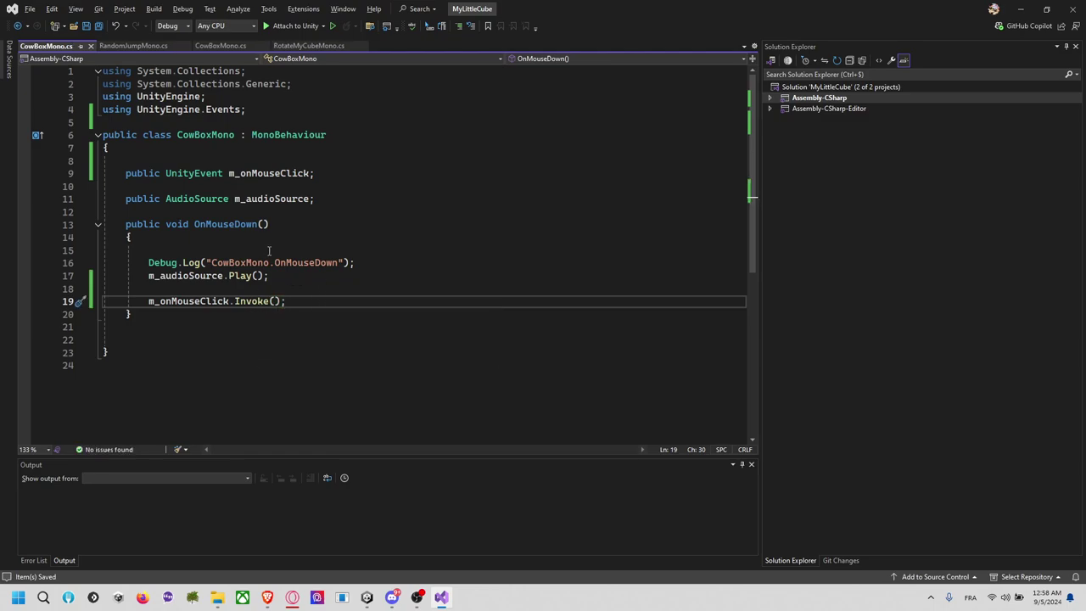
pyautogui.moveTo(194, 219); pyautogui.dragTo(290, 224)
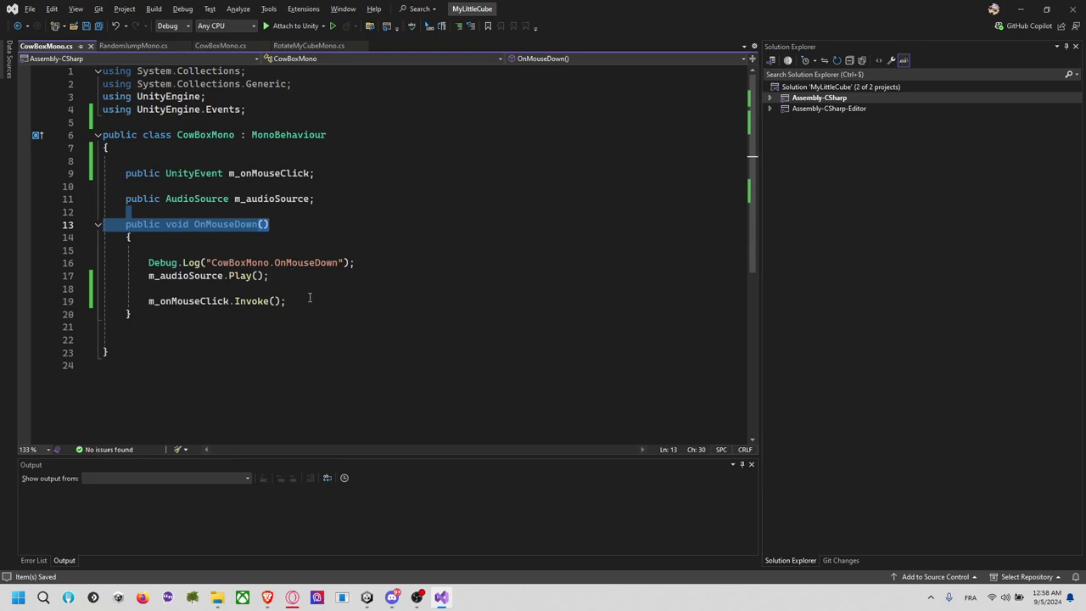
pyautogui.doubleClick(255, 303)
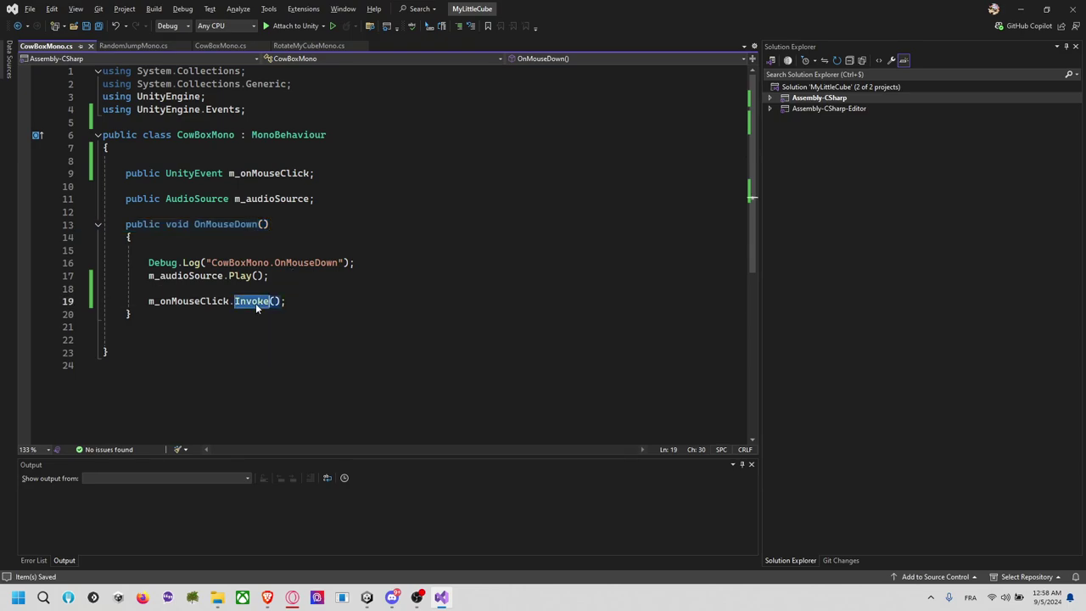
pyautogui.doubleClick(256, 175)
pyautogui.click(340, 292)
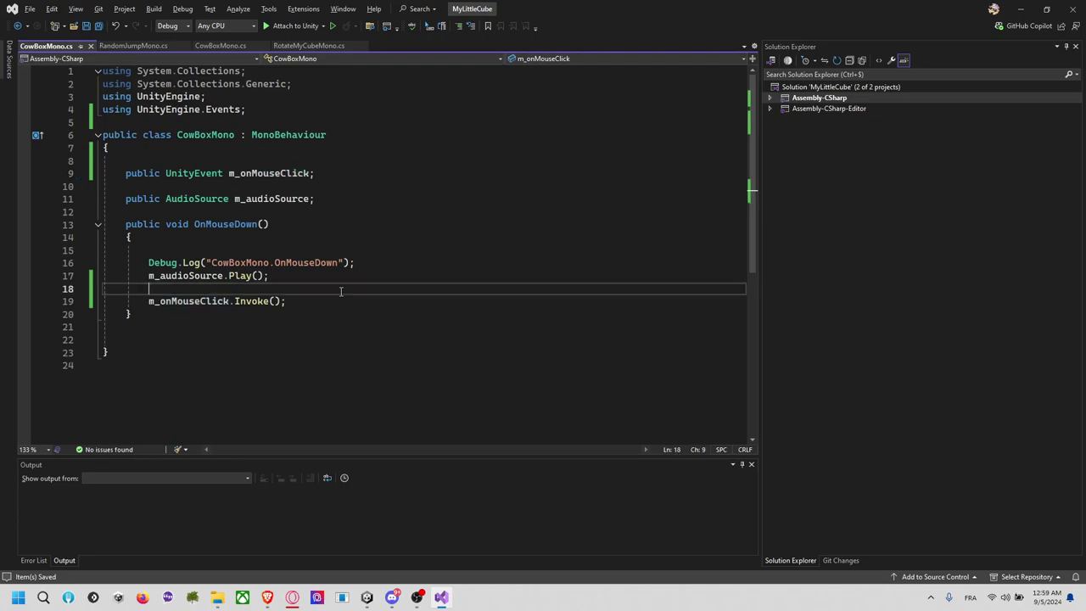
pyautogui.hotkey('alt', 'Tab')
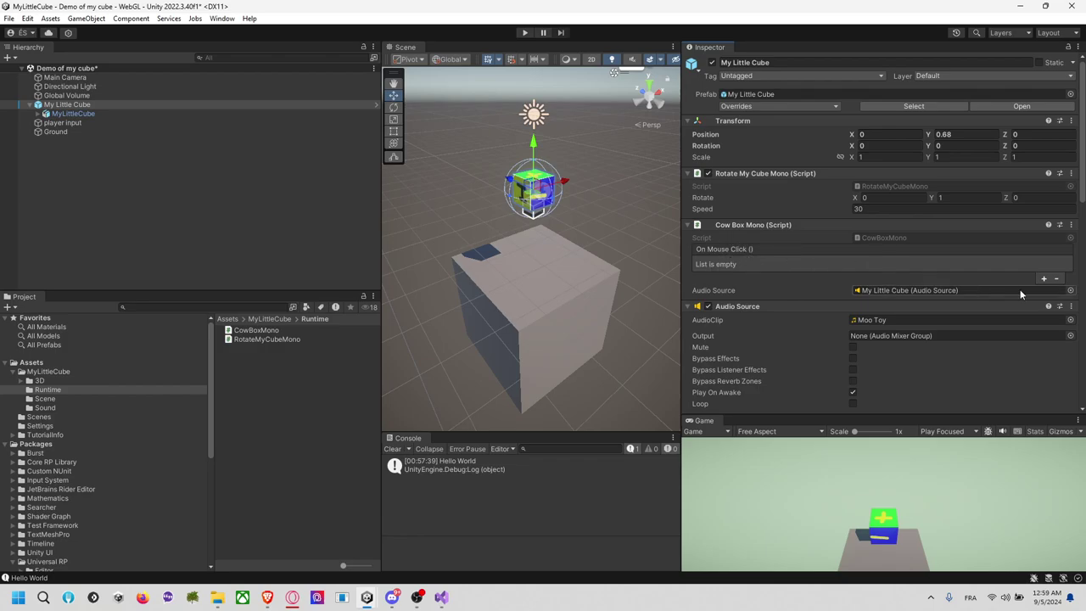
# Add an On Mouse Click entry targeting Random Jump Mono that calls RandomJumpMono.Jump()
pyautogui.click(1043, 278)
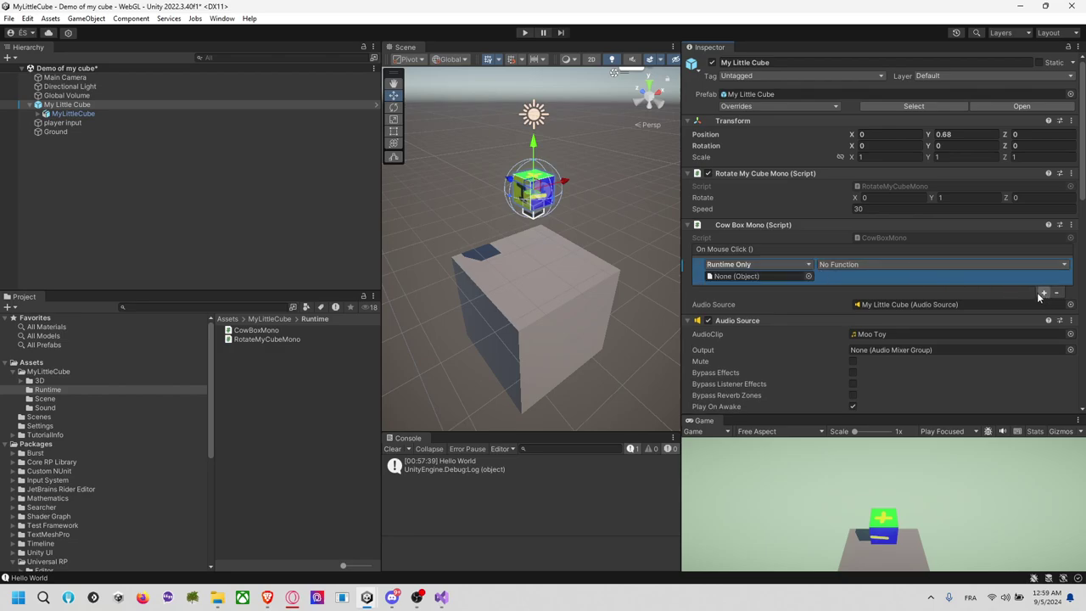
pyautogui.scroll(-4, 823, 276)
pyautogui.scroll(-5, 824, 275)
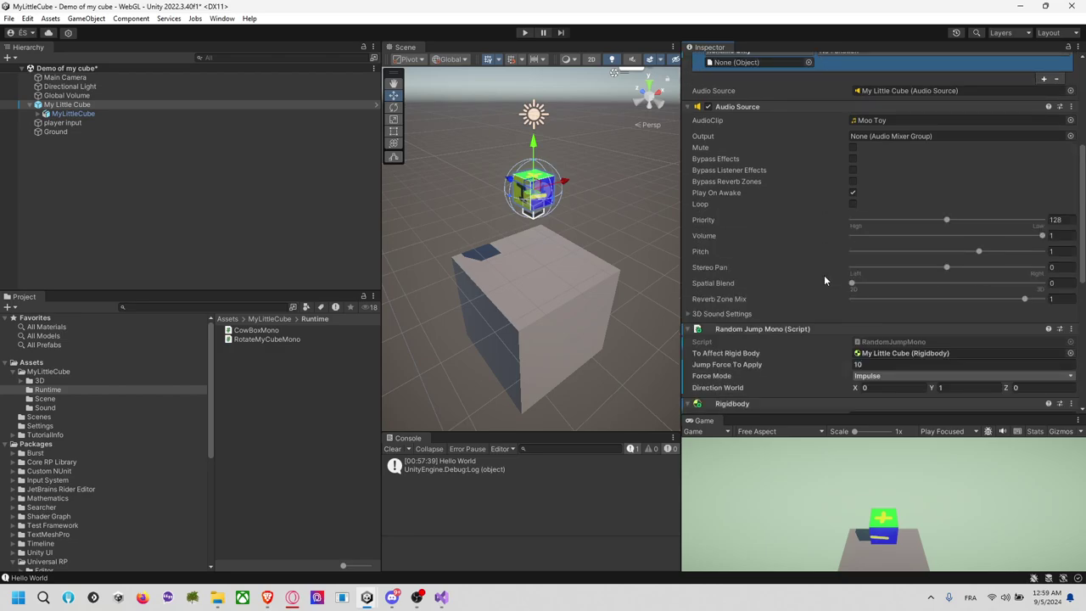
pyautogui.scroll(5, 824, 275)
pyautogui.click(688, 199)
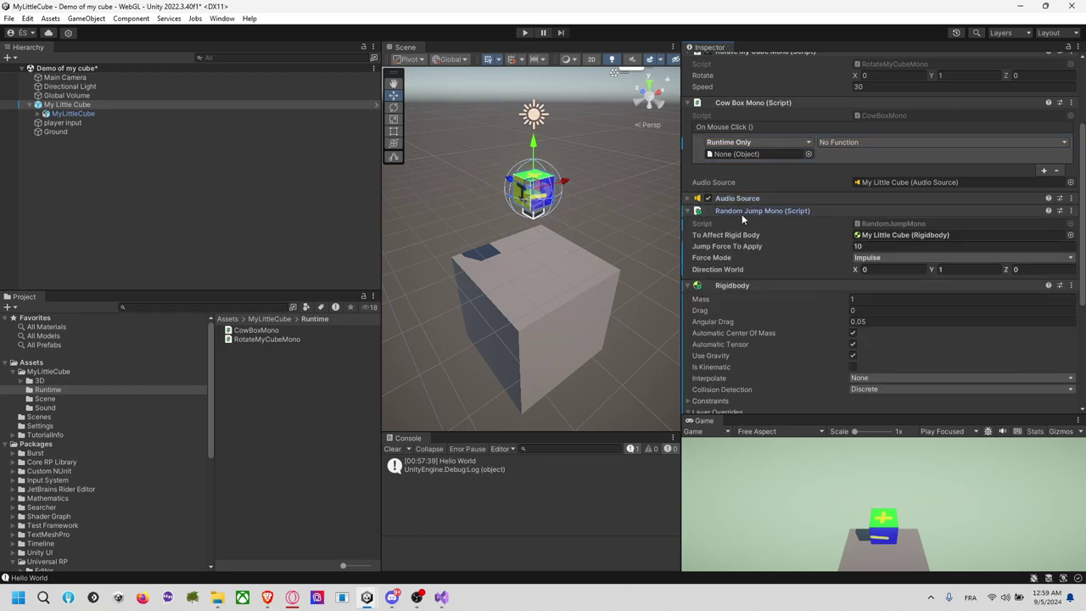
pyautogui.moveTo(741, 213)
pyautogui.mouseDown()
pyautogui.moveTo(806, 181)
pyautogui.moveTo(749, 156)
pyautogui.mouseUp()
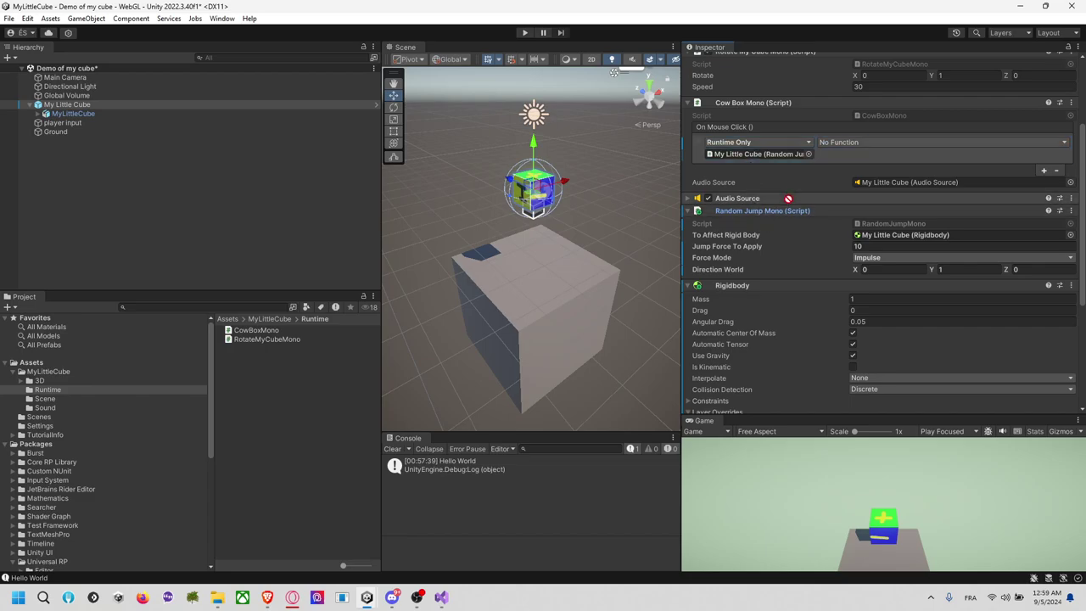
pyautogui.click(774, 154)
pyautogui.click(857, 142)
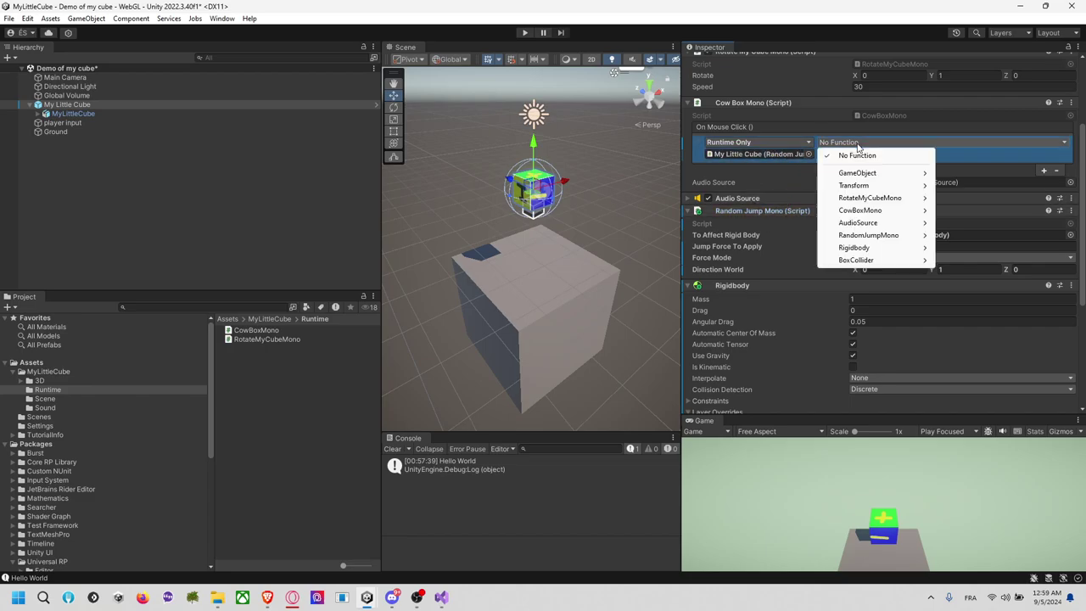
pyautogui.moveTo(864, 239)
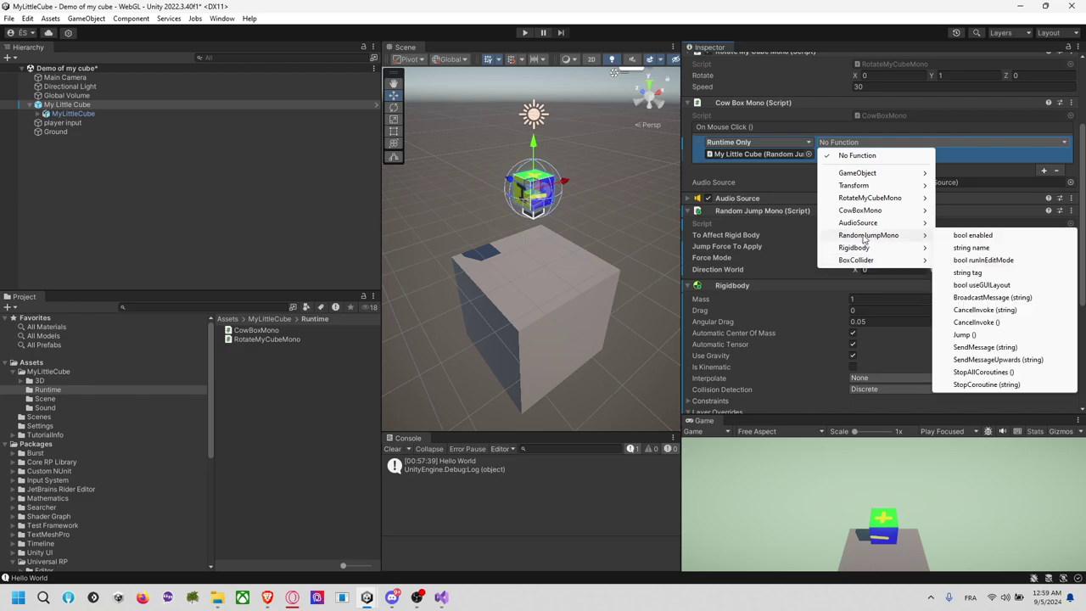
pyautogui.click(967, 334)
# Save the scene, clear the selection and enter Play mode
pyautogui.hotkey('ctrl', 's')
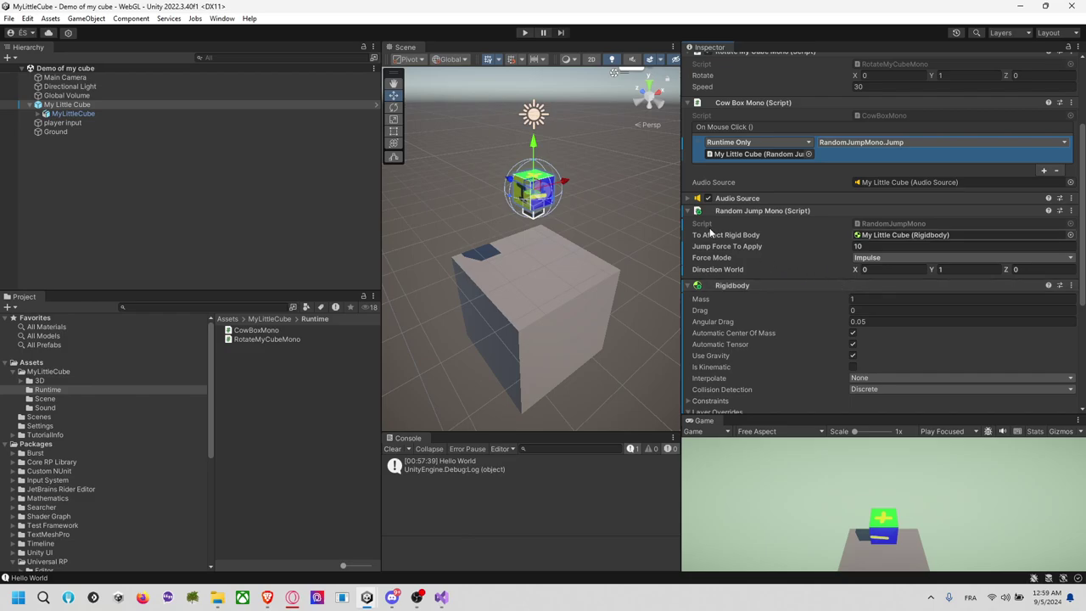
pyautogui.click(632, 192)
pyautogui.click(524, 33)
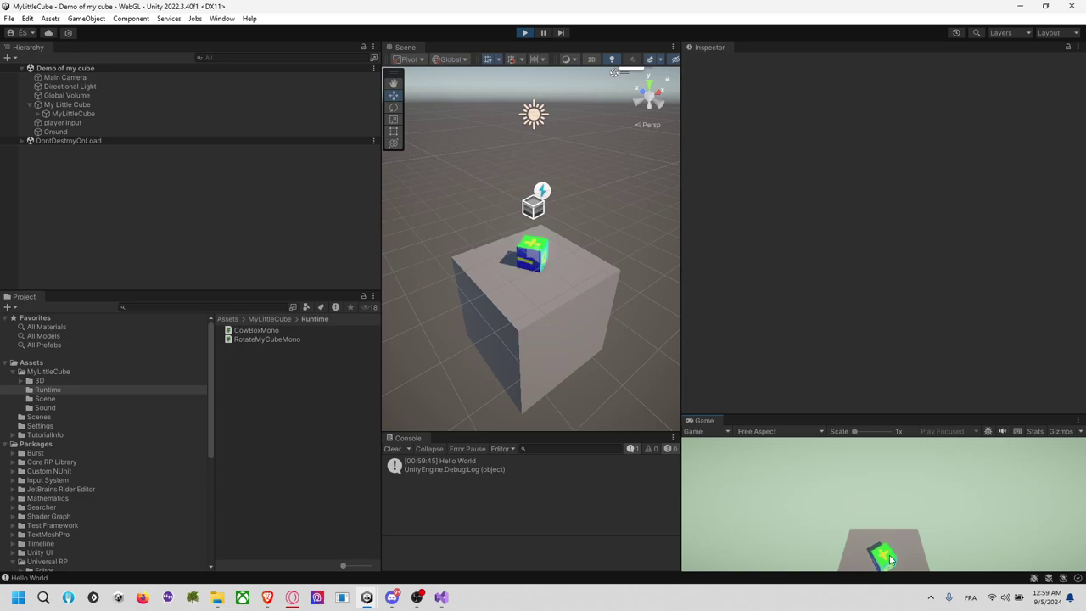
# Enlarge the Game view and inspect My Little Cube, its MyLittleCube child and default mesh
pyautogui.moveTo(888, 416); pyautogui.dragTo(907, 303)
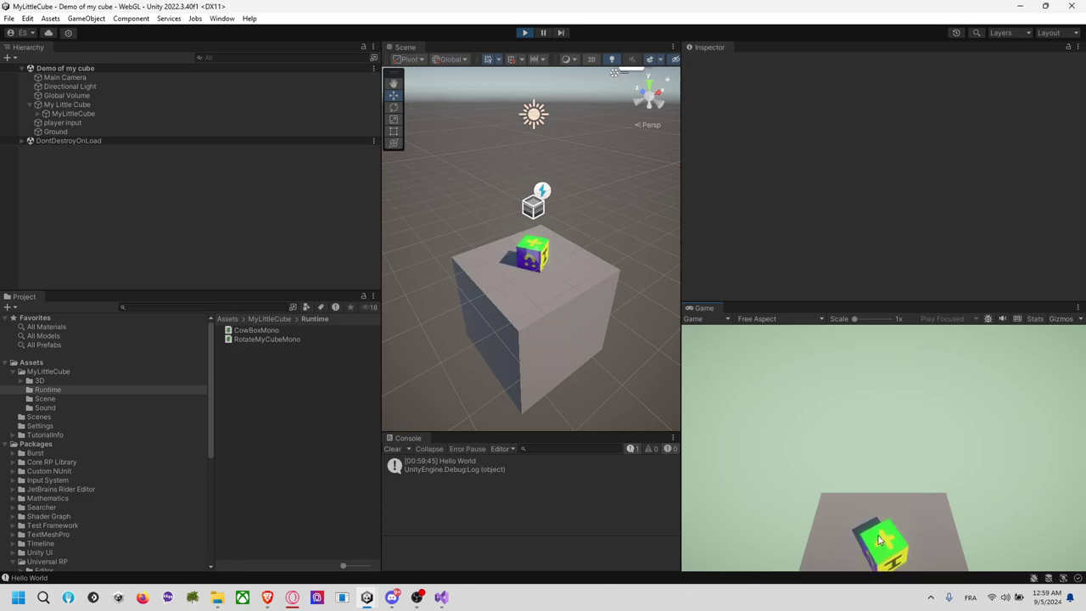
pyautogui.click(106, 104)
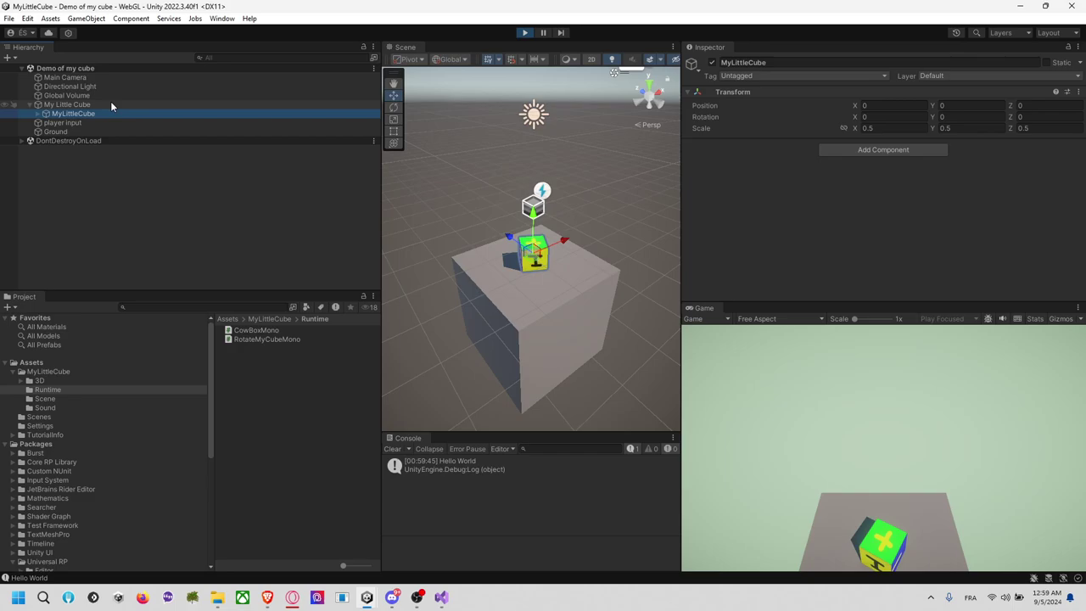
pyautogui.scroll(-5, 719, 211)
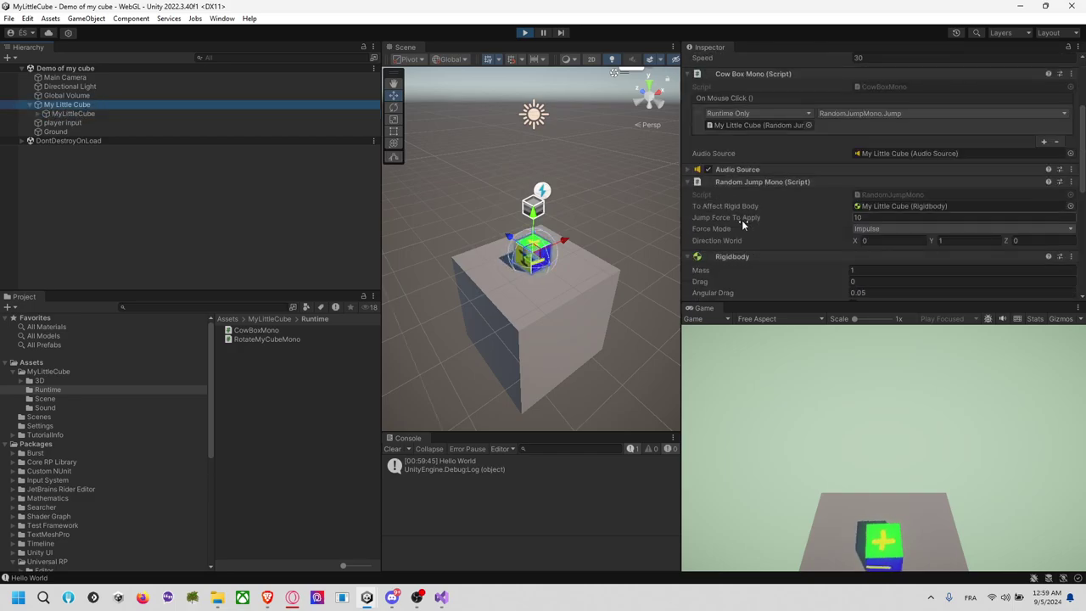
pyautogui.scroll(-5, 741, 225)
pyautogui.scroll(-2, 744, 243)
pyautogui.scroll(4, 746, 242)
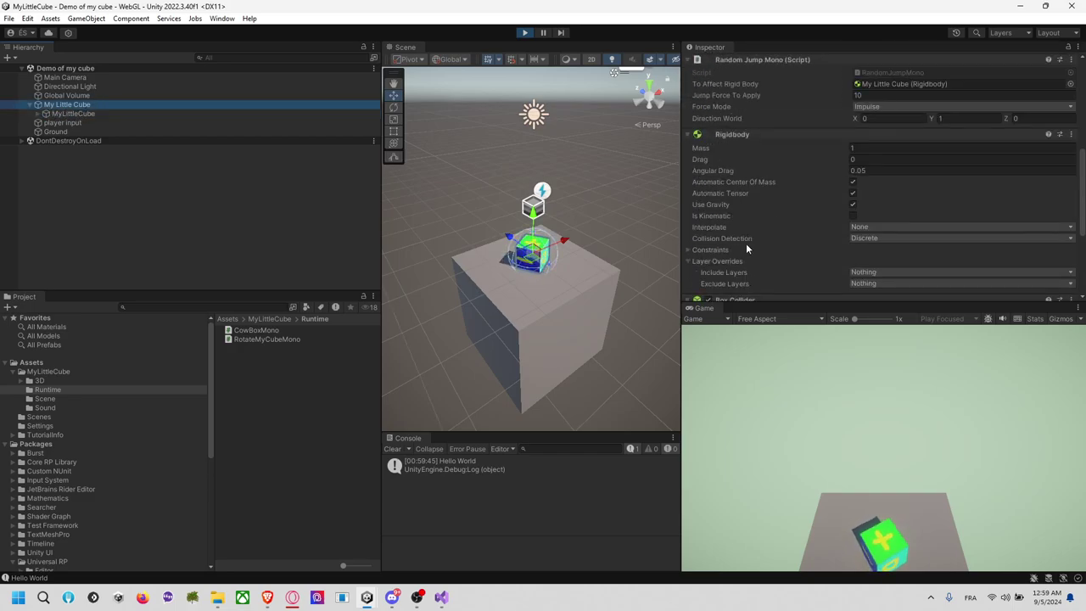
pyautogui.click(109, 113)
pyautogui.click(38, 113)
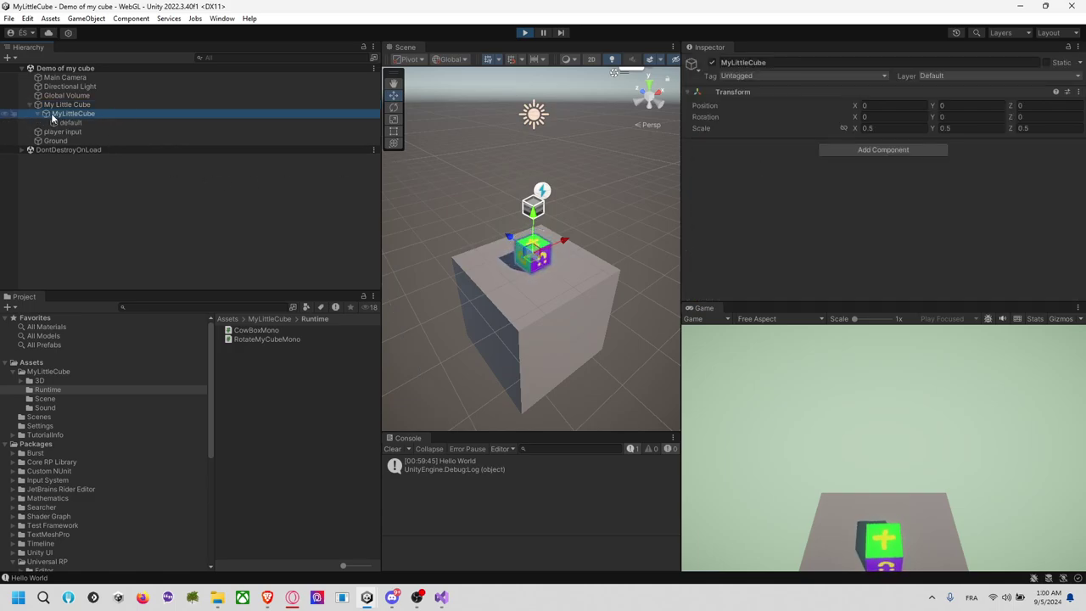
pyautogui.click(76, 124)
pyautogui.click(98, 113)
pyautogui.click(96, 122)
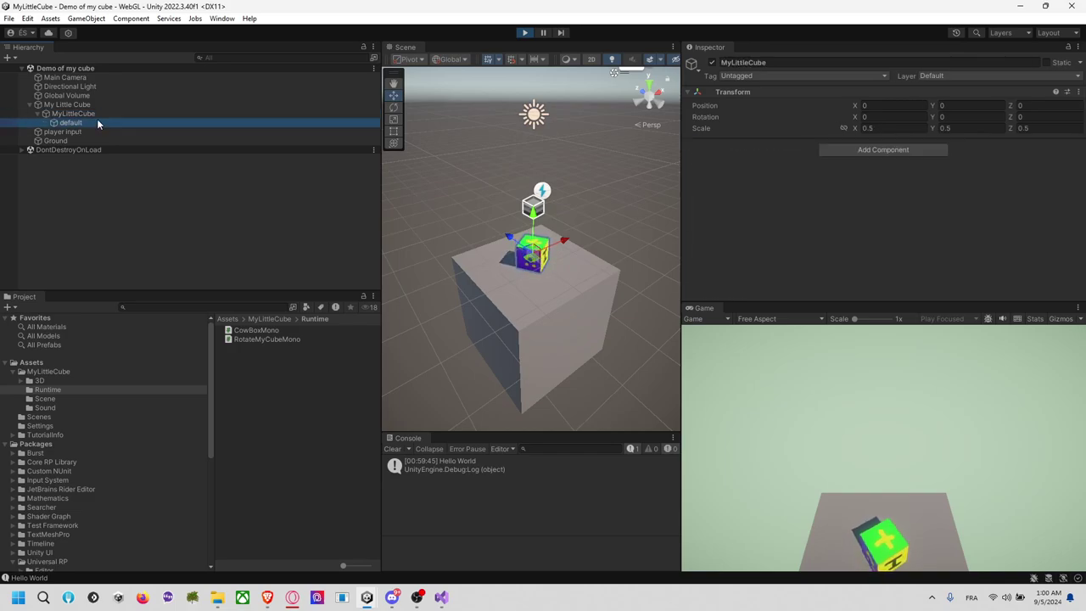
pyautogui.click(134, 104)
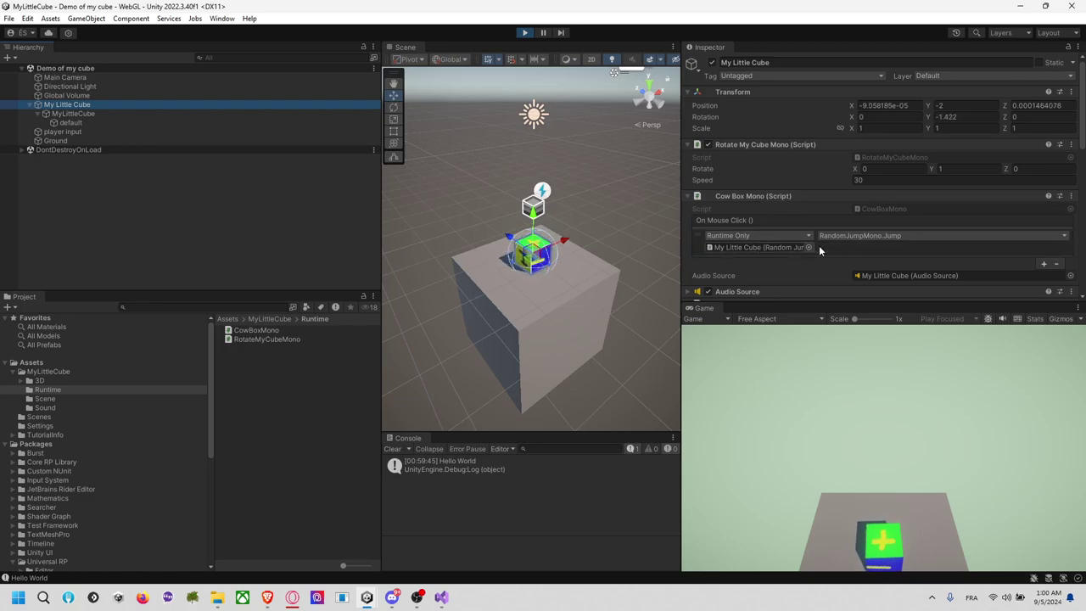
pyautogui.scroll(-3, 877, 243)
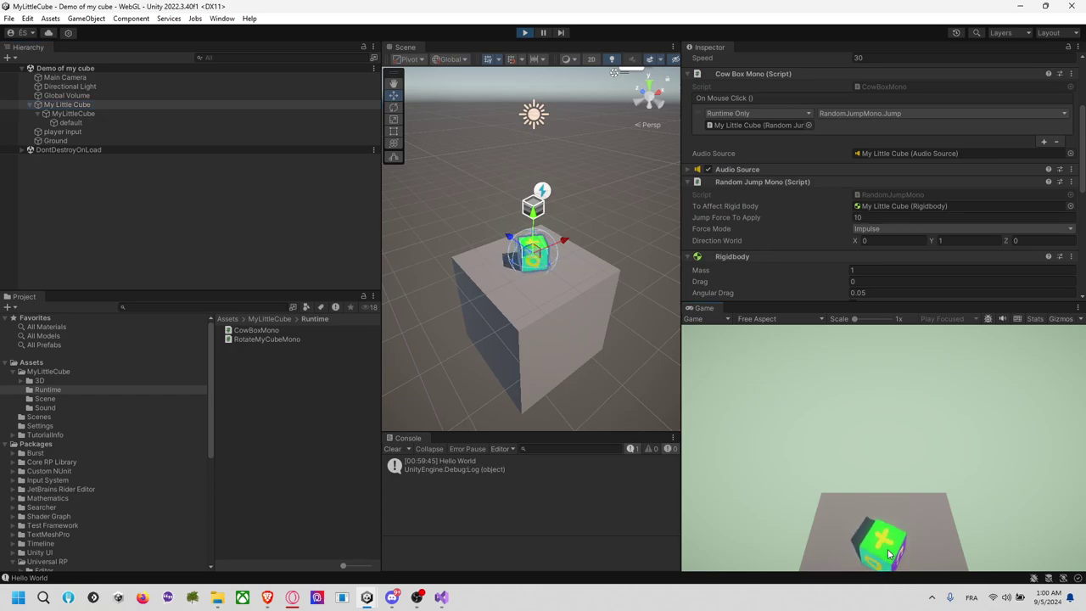
# Click the cube in the Game view to make it jump, then inspect Ground and player input
pyautogui.click(846, 351)
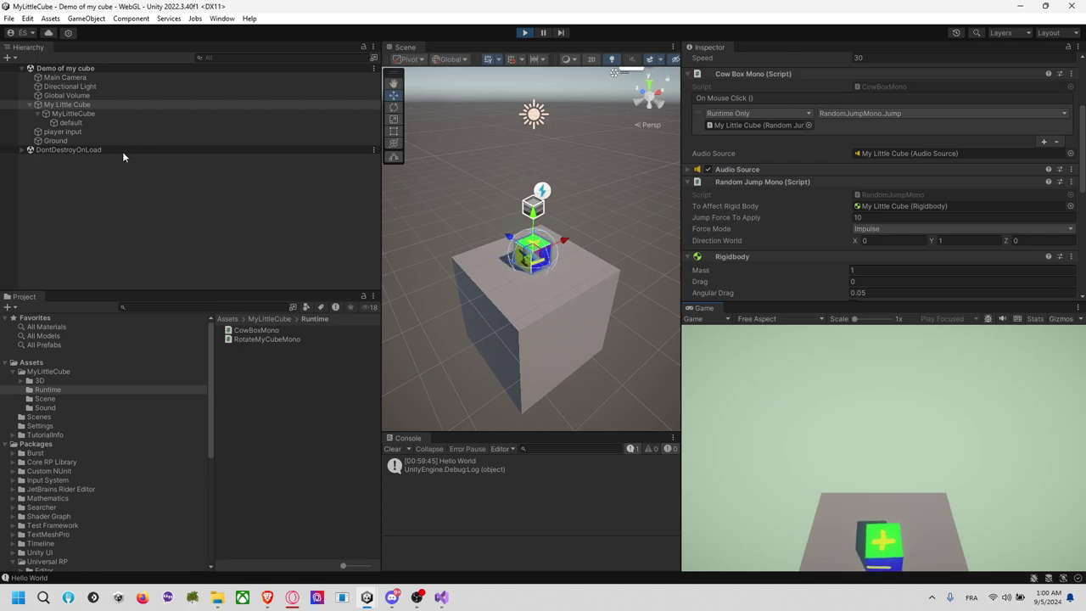
pyautogui.click(95, 140)
pyautogui.click(107, 131)
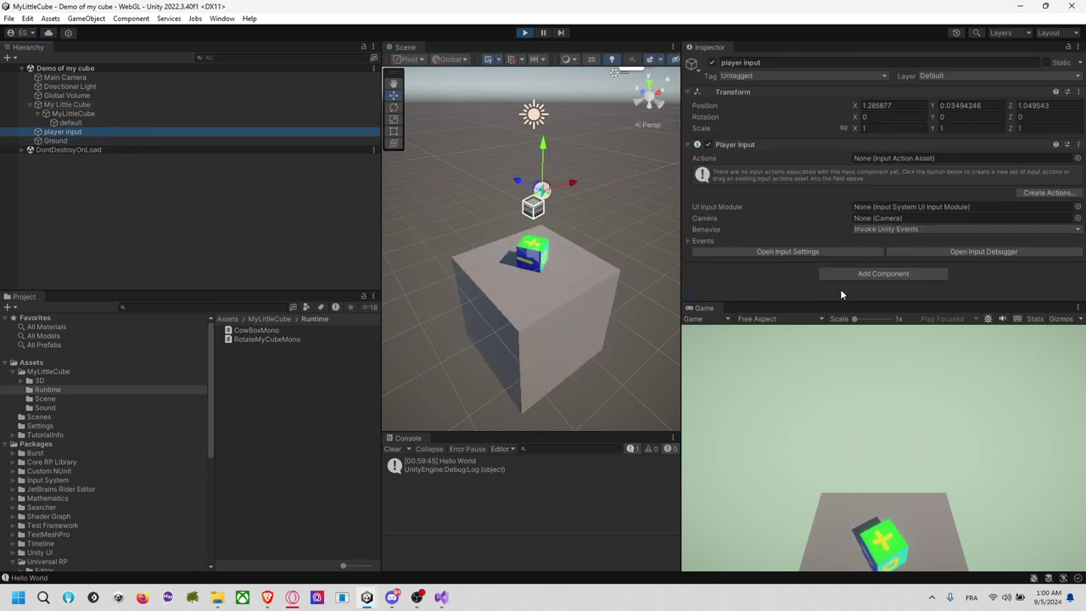
# Stop Play mode and bring up the Hierarchy's add-object menu
pyautogui.click(523, 32)
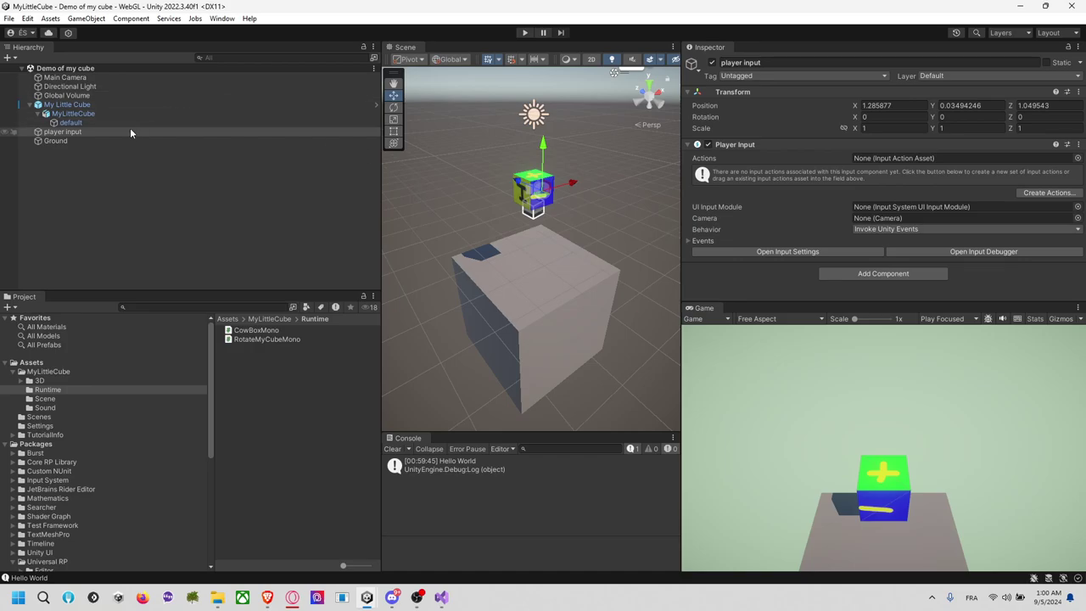
pyautogui.rightClick(67, 176)
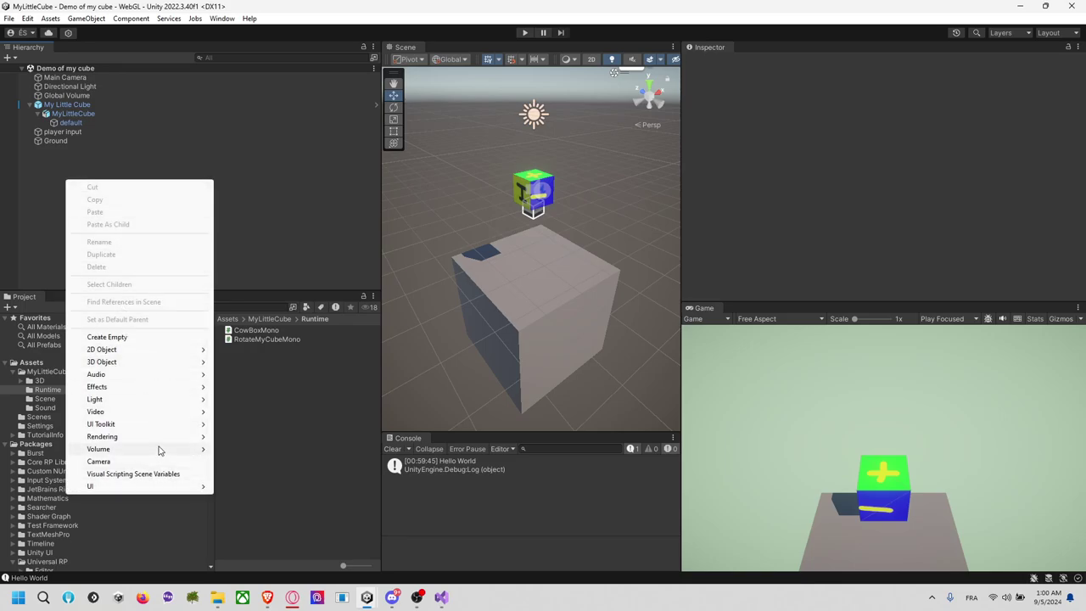
pyautogui.moveTo(146, 432)
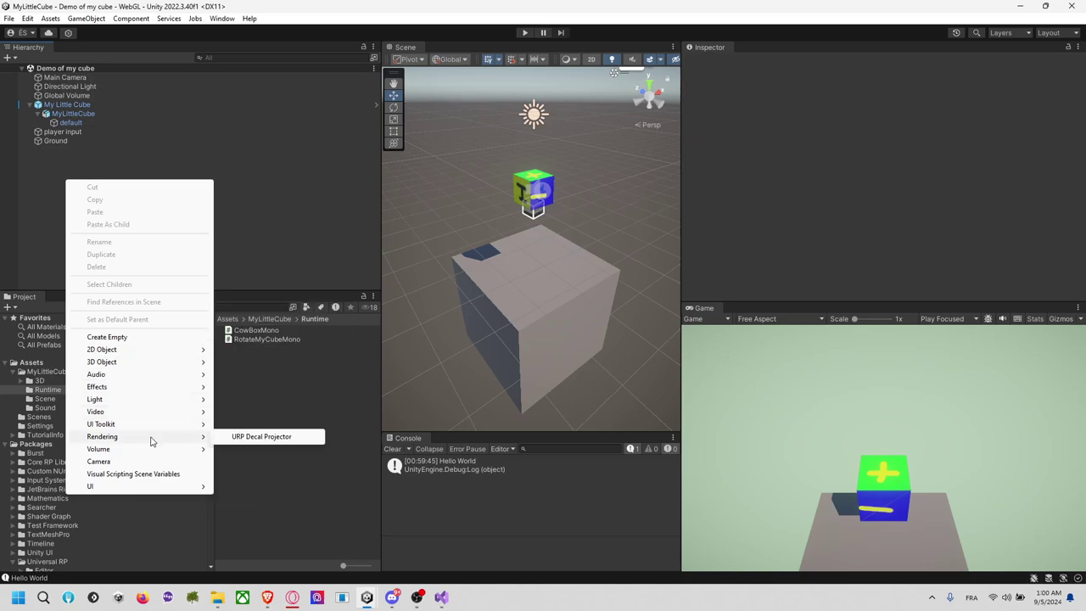
# Create the Input System settings asset from Player Settings' Input System Package page, then close Project Settings
pyautogui.click(17, 19)
pyautogui.click(44, 159)
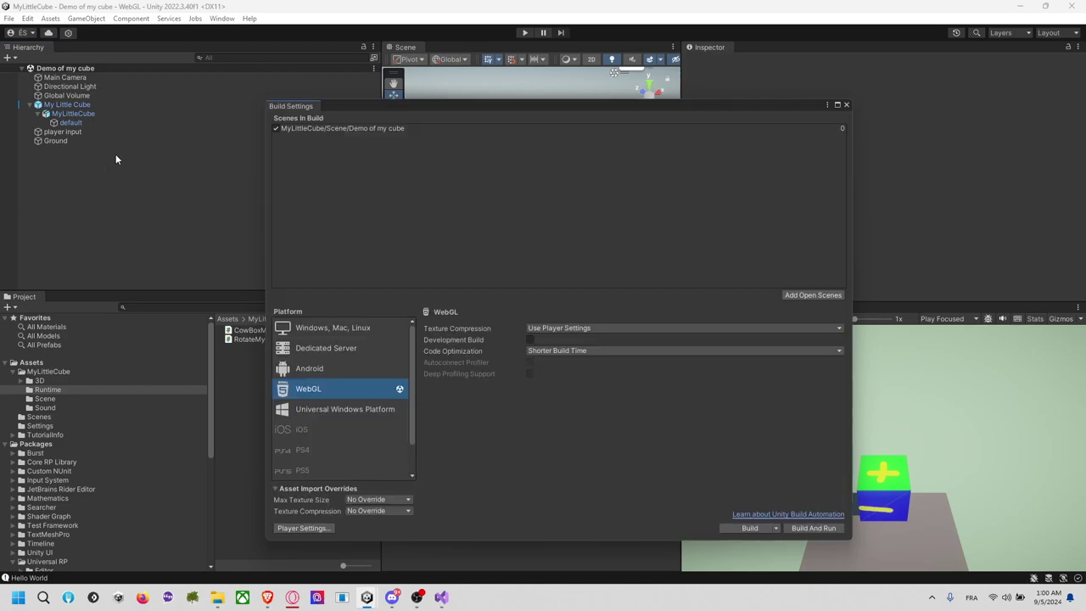
pyautogui.click(315, 526)
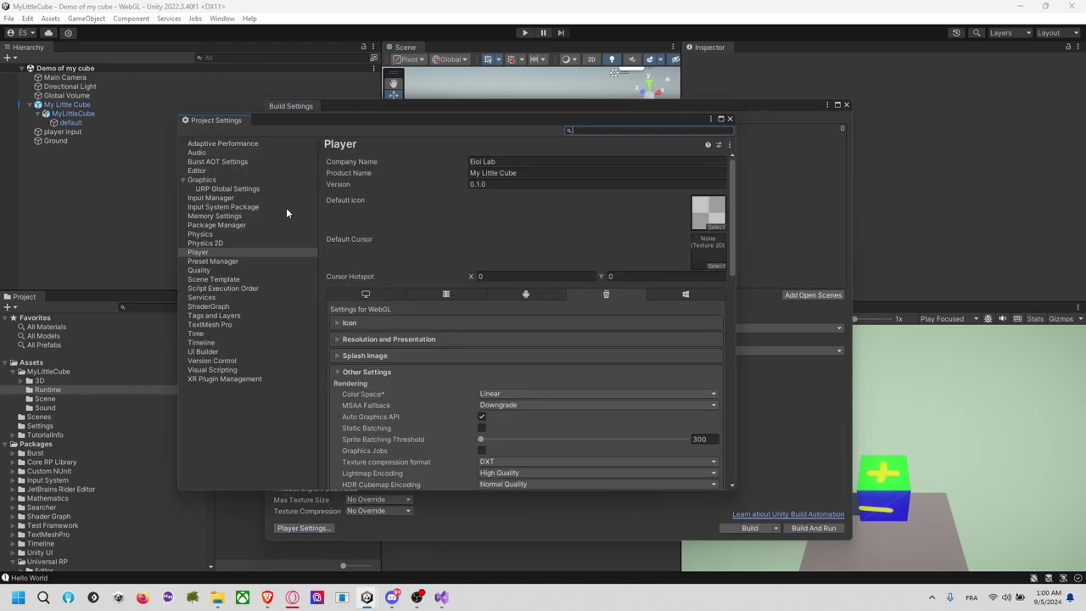
pyautogui.click(225, 198)
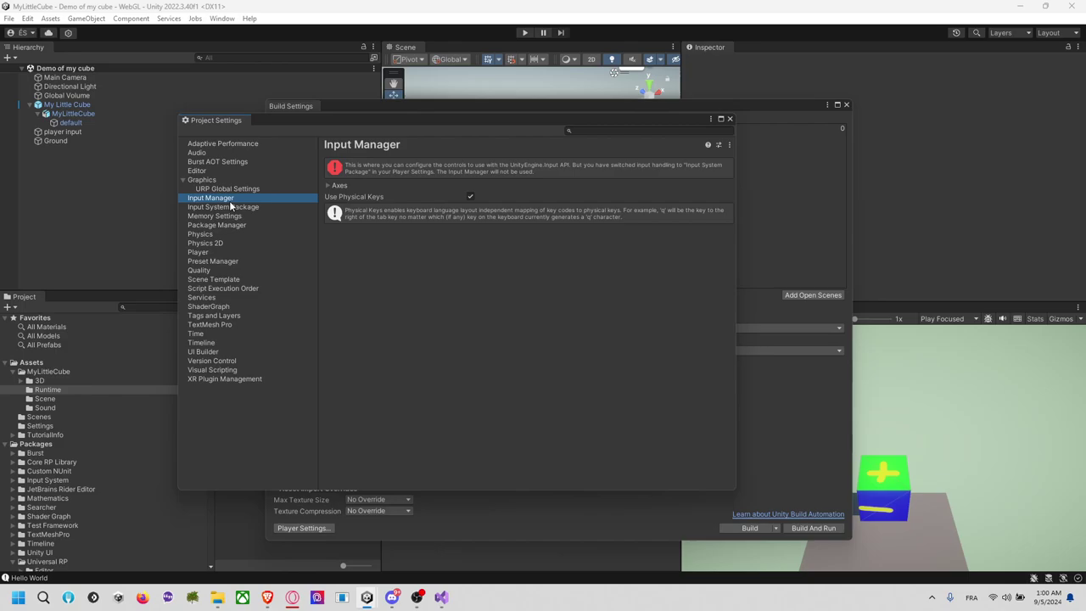
pyautogui.click(231, 207)
pyautogui.click(439, 189)
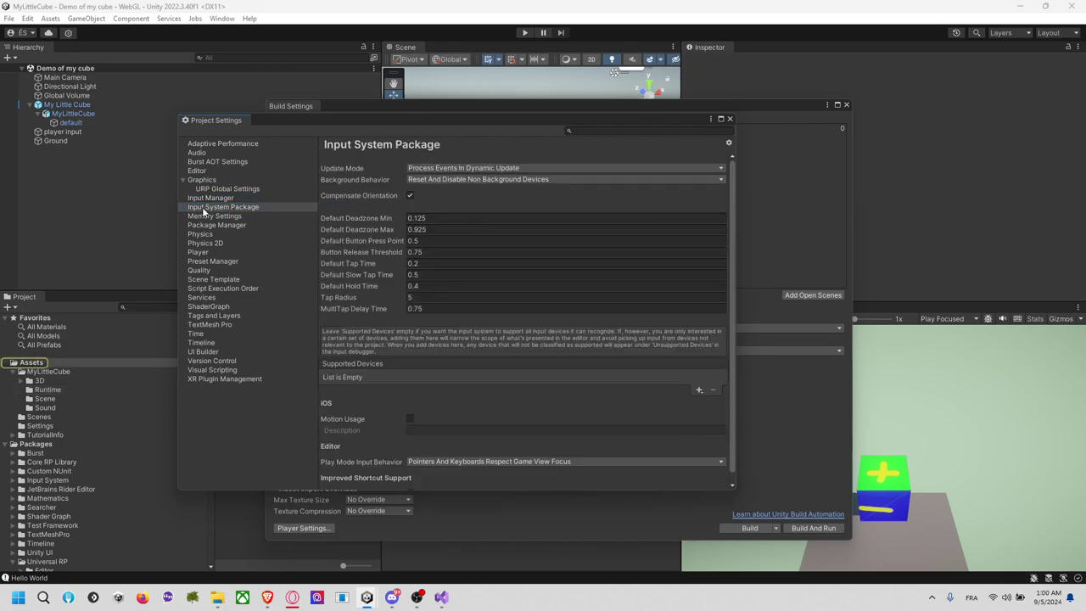
pyautogui.click(729, 119)
# Close Build Settings, then briefly run and stop Play mode
pyautogui.click(846, 104)
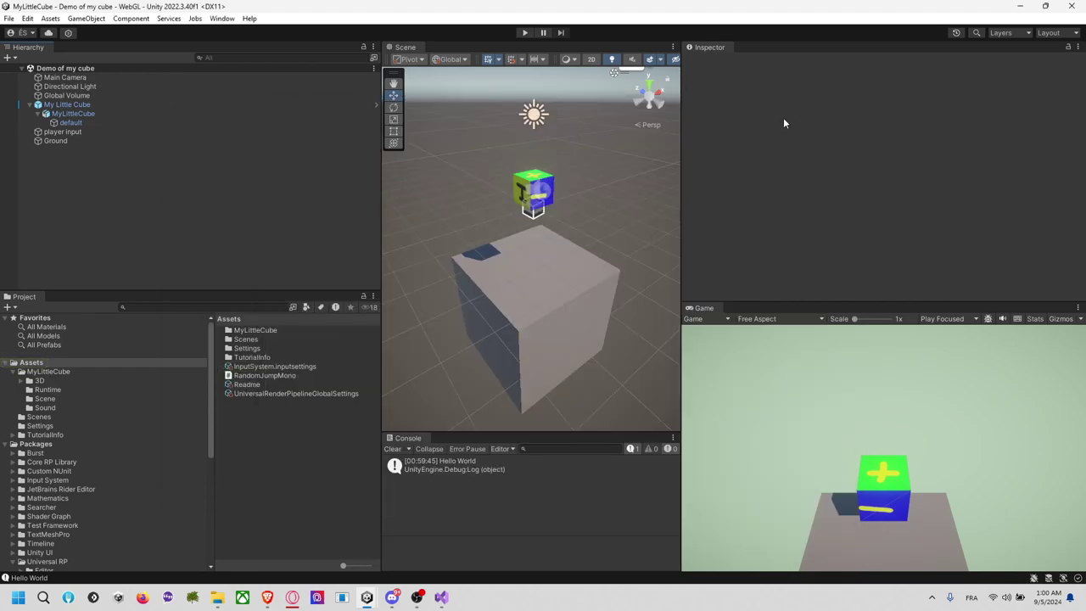
pyautogui.click(524, 32)
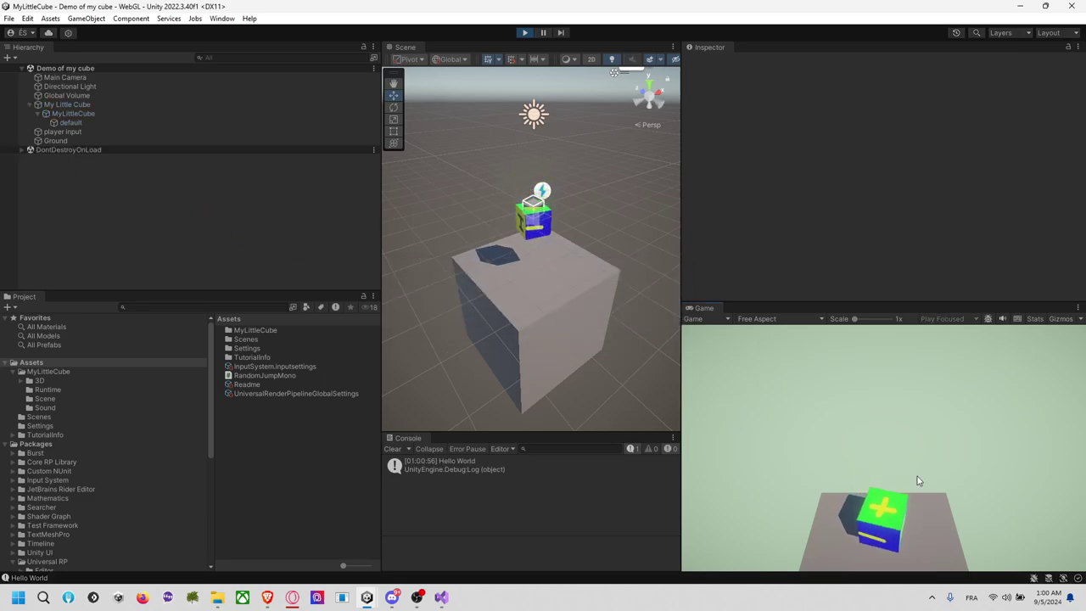
pyautogui.click(524, 32)
# Add a UI Event System, replace its module with InputSystemUIInputModule, and start Play mode
pyautogui.rightClick(86, 185)
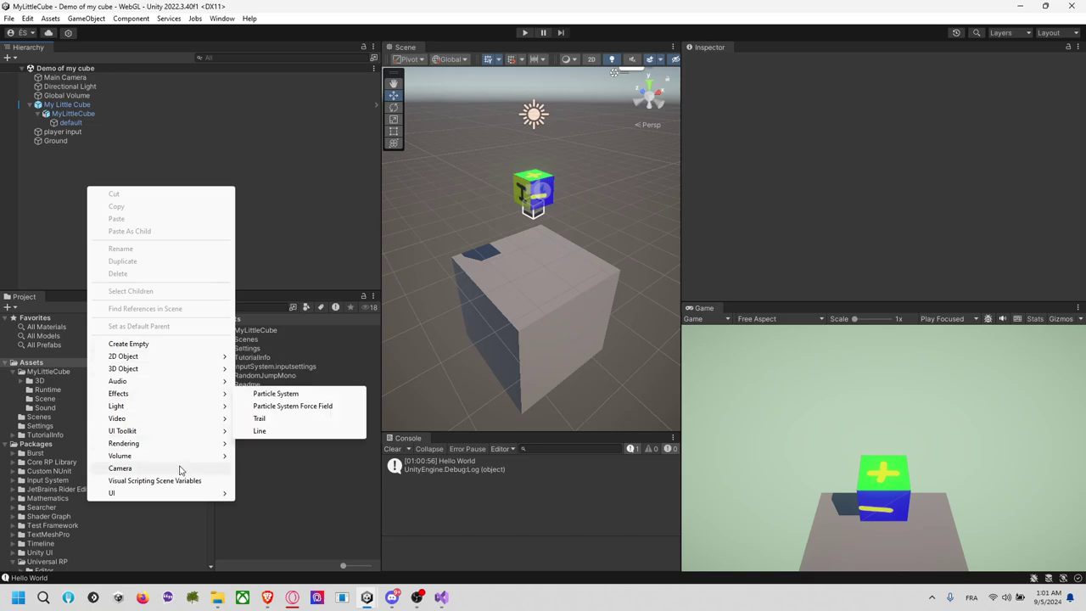
pyautogui.moveTo(200, 499)
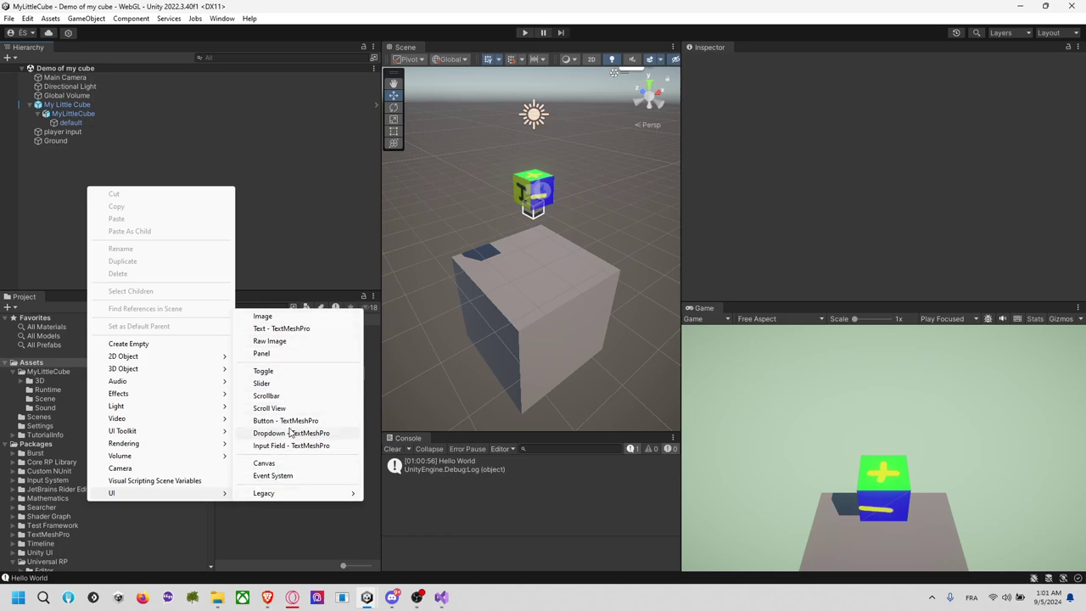
pyautogui.click(273, 475)
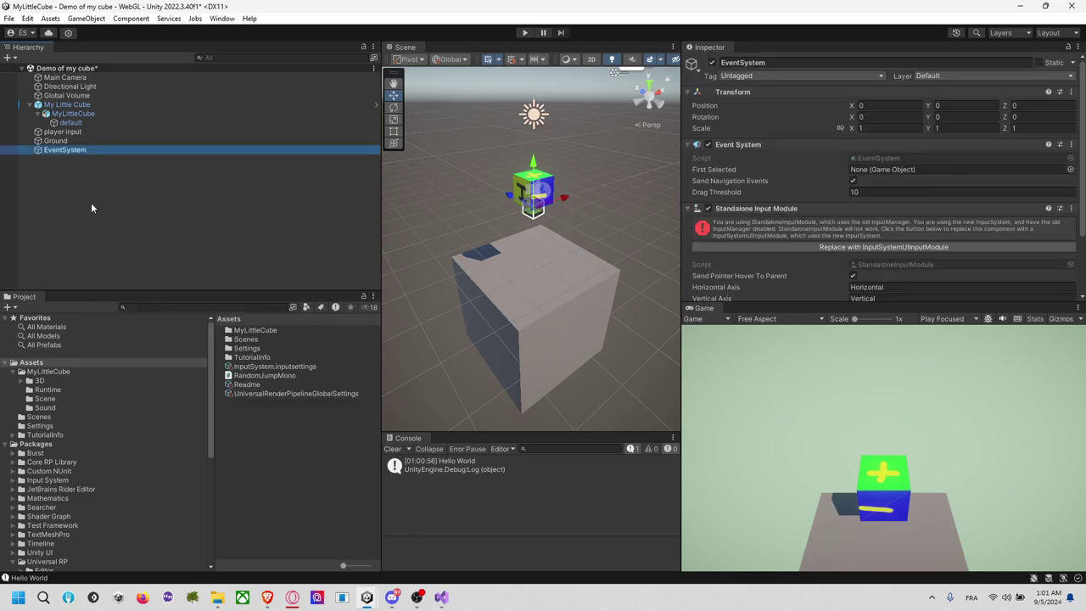
pyautogui.click(891, 248)
pyautogui.scroll(-5, 862, 220)
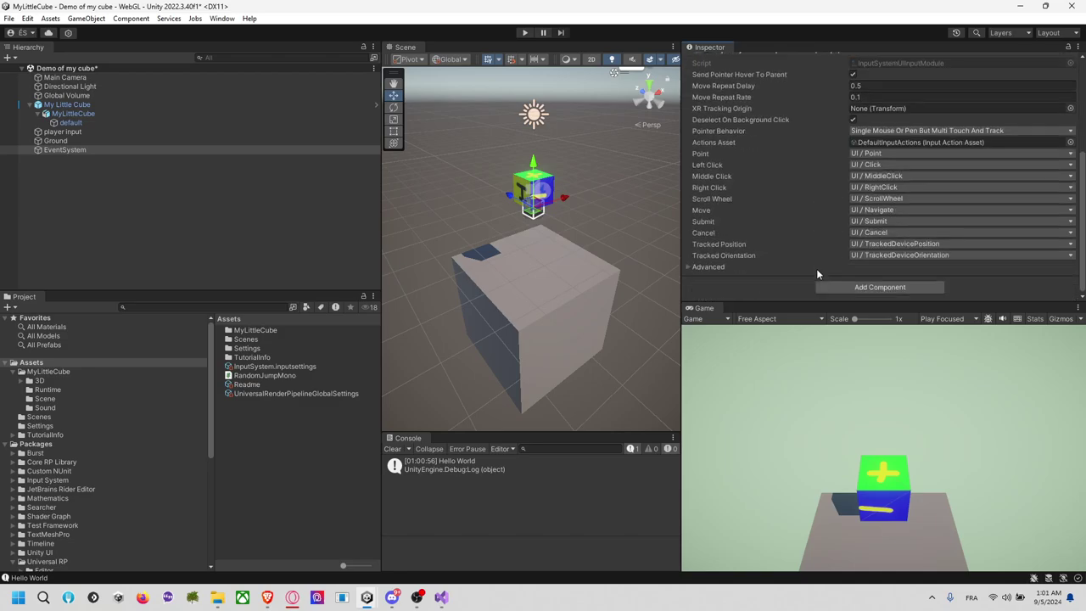
pyautogui.scroll(2, 818, 266)
pyautogui.scroll(1, 818, 266)
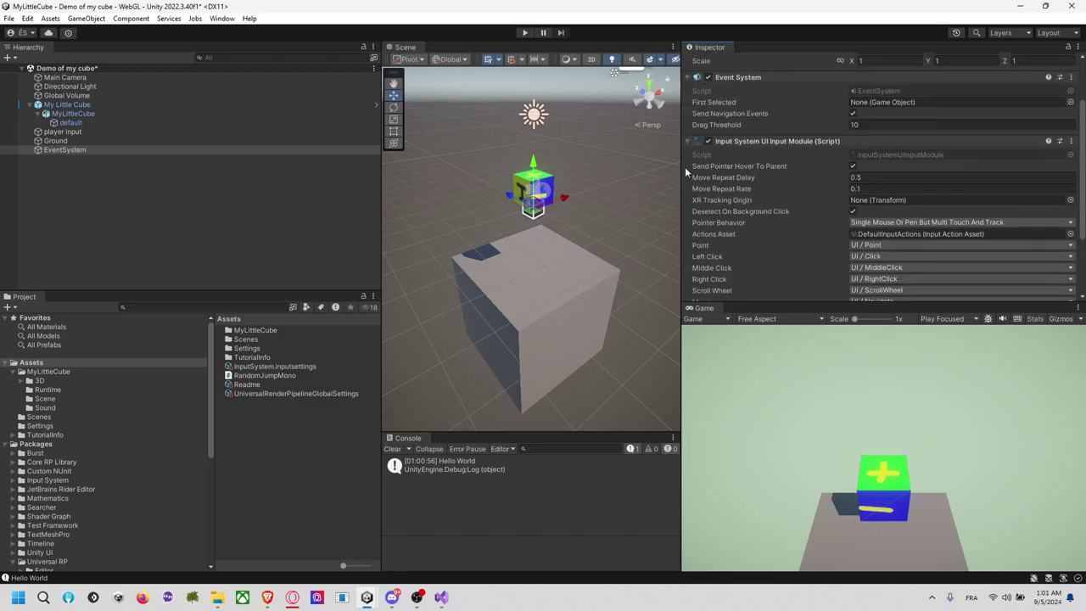
pyautogui.click(524, 34)
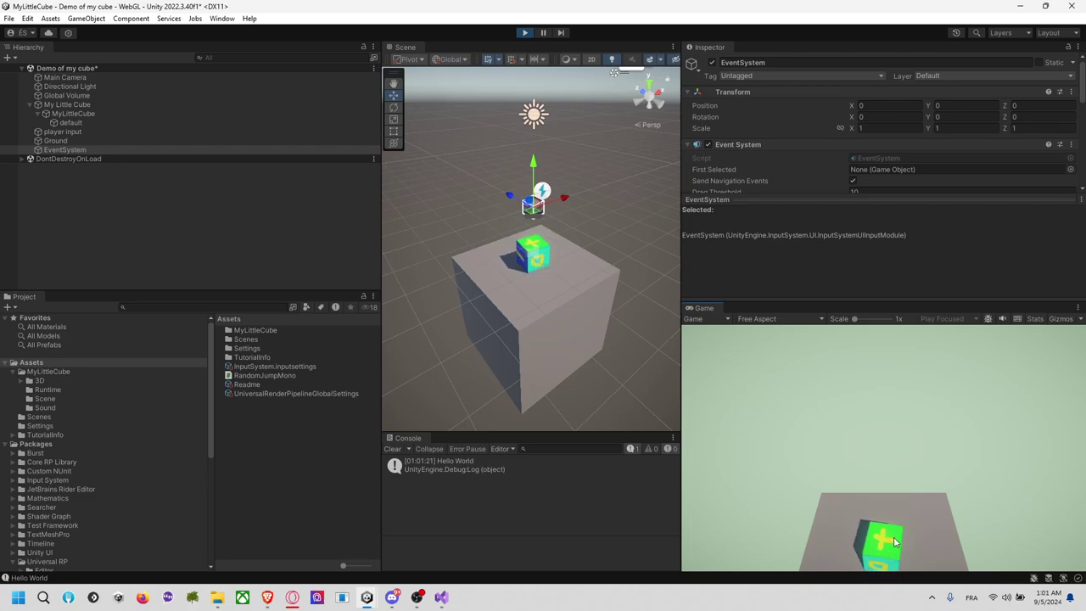
# Inspect MyLittleCube, its default mesh, player input and My Little Cube's scripts while playing
pyautogui.click(88, 115)
pyautogui.click(80, 124)
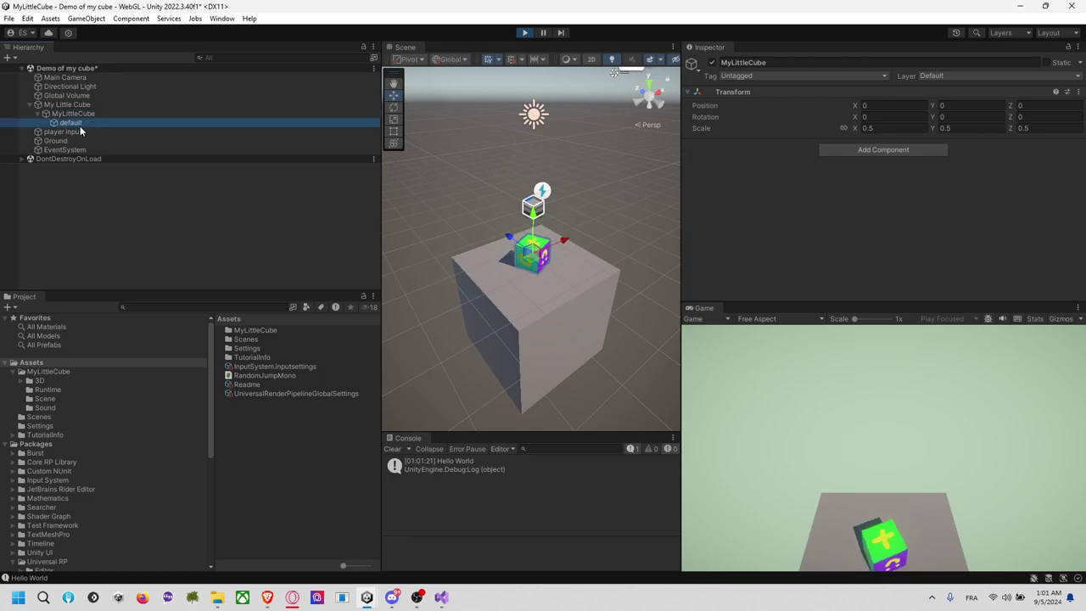
pyautogui.click(76, 131)
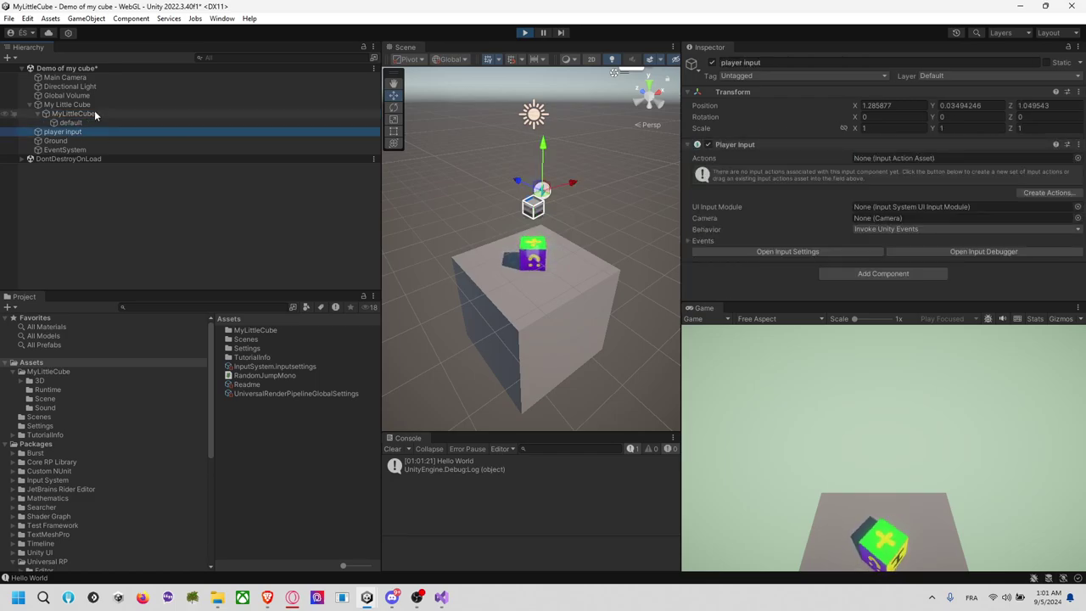
pyautogui.click(95, 111)
pyautogui.click(100, 105)
pyautogui.scroll(-3, 722, 213)
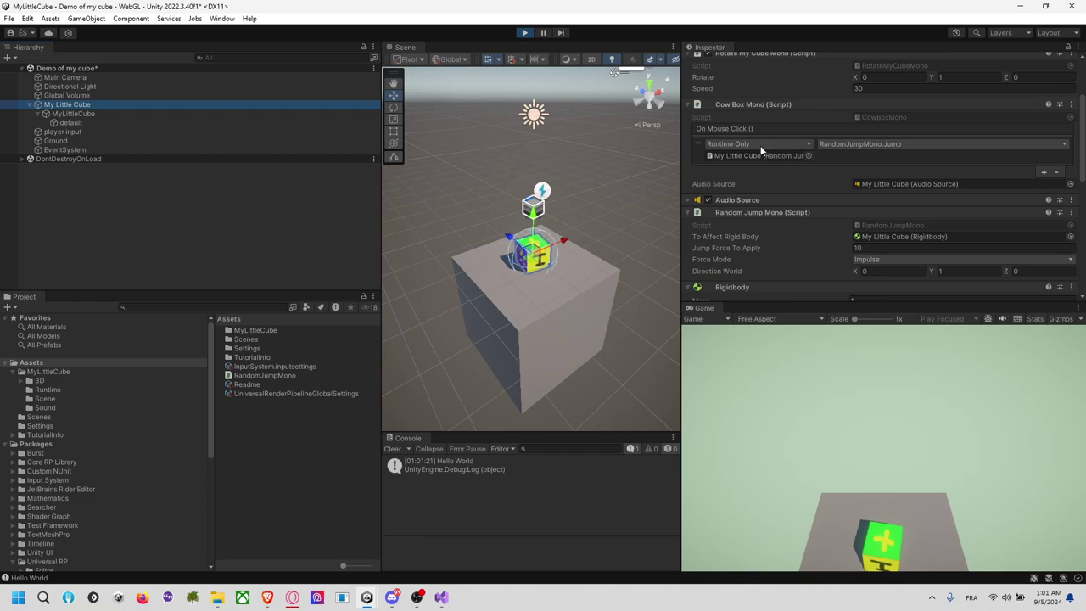
pyautogui.click(921, 505)
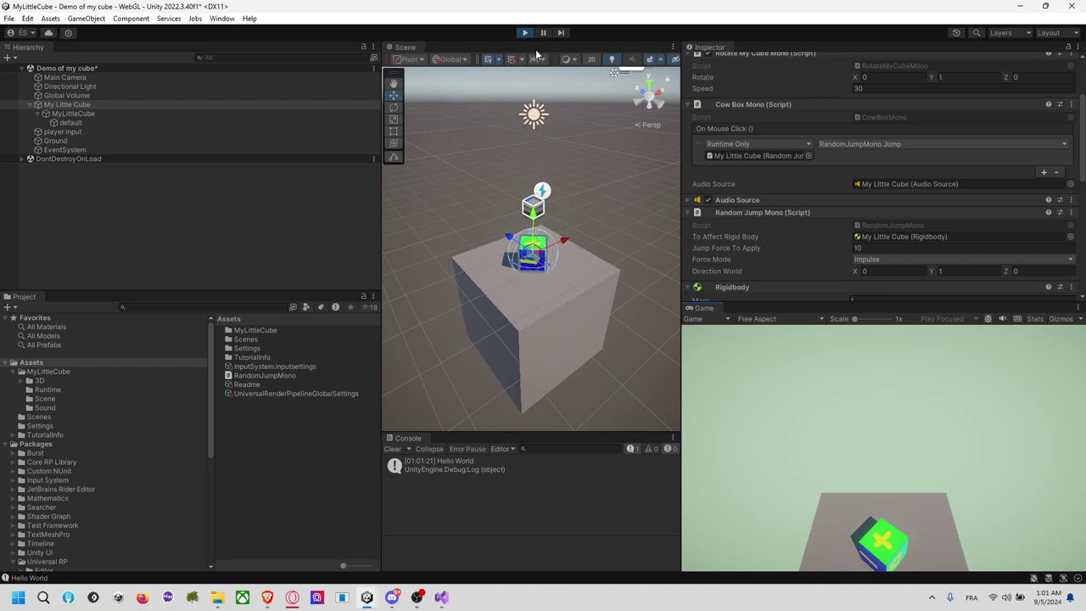
# Stop Play mode with Ctrl+P, show the MyLittleCube folder, and clear the Console
pyautogui.hotkey('ctrl', 'p')
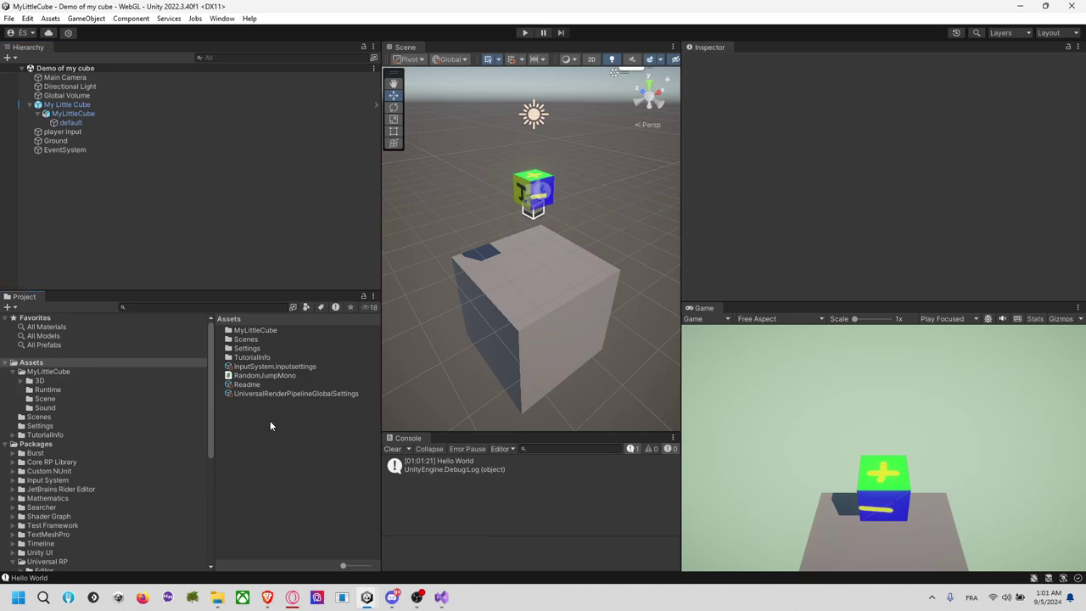
pyautogui.click(88, 369)
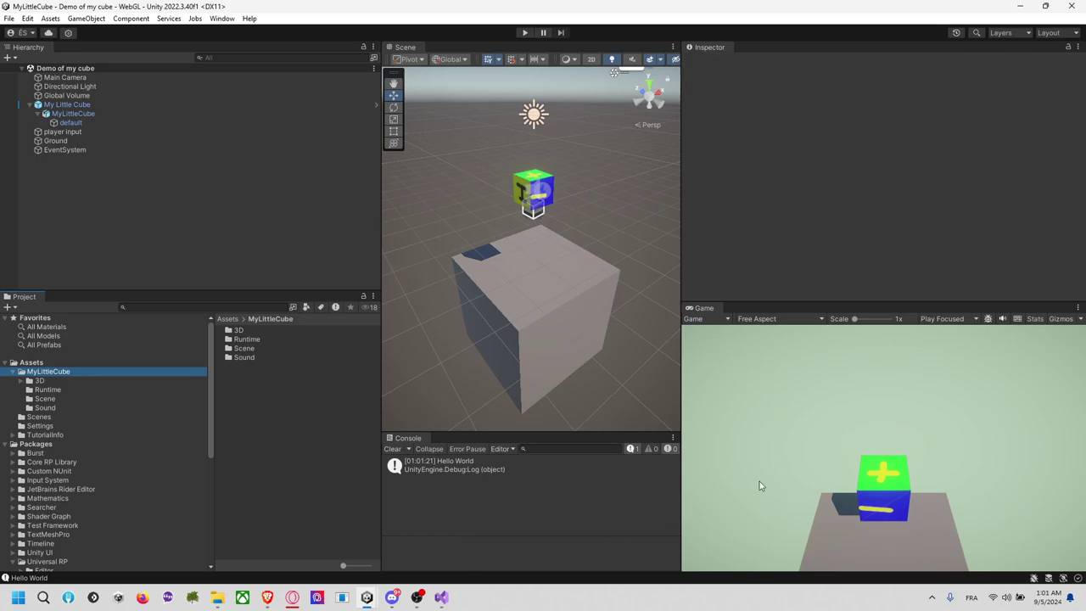
pyautogui.click(395, 449)
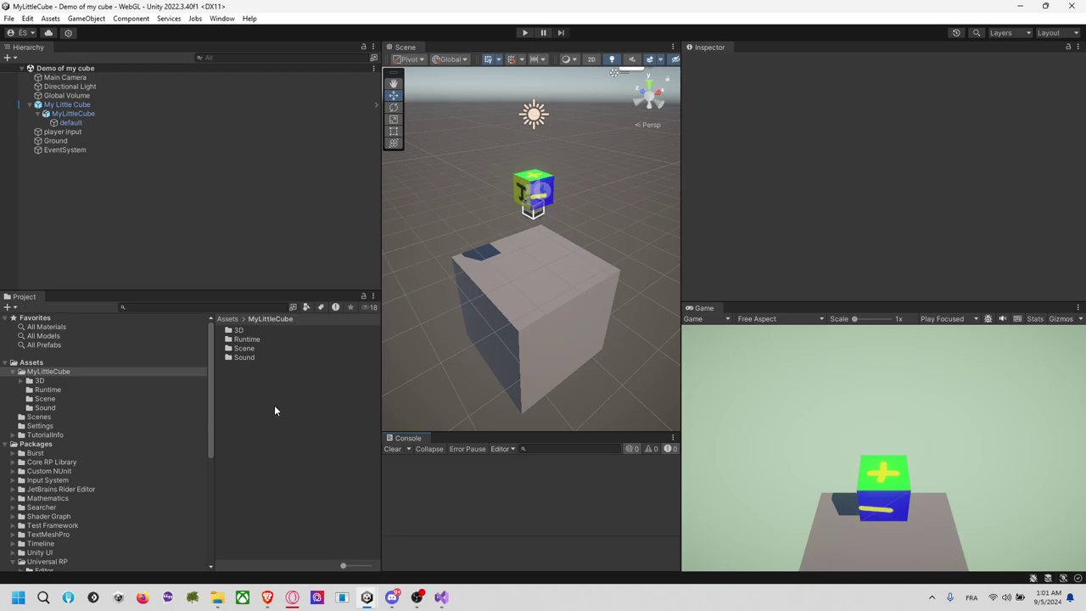
# Create a new Input Actions asset in the MyLittleCube folder via Create > Input Actions
pyautogui.click(84, 378)
pyautogui.click(99, 372)
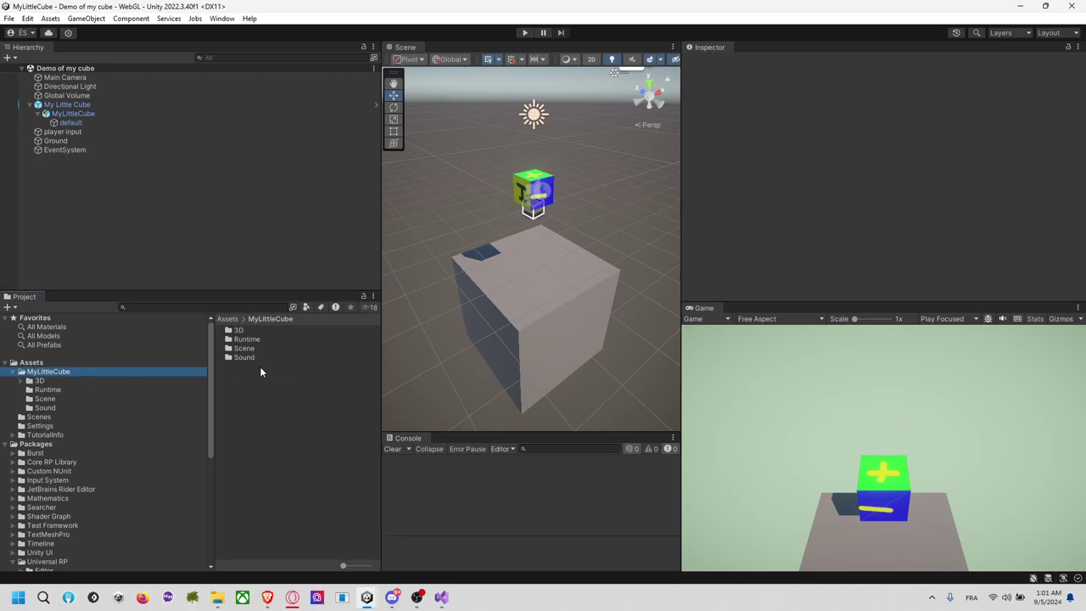
pyautogui.rightClick(258, 395)
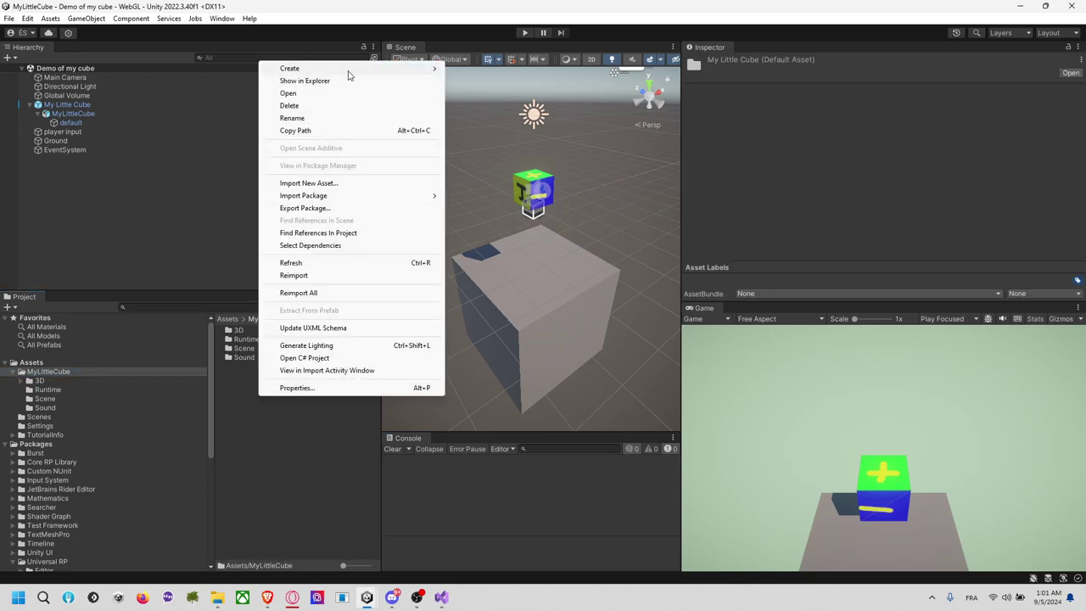
pyautogui.moveTo(347, 75)
pyautogui.rightClick(226, 383)
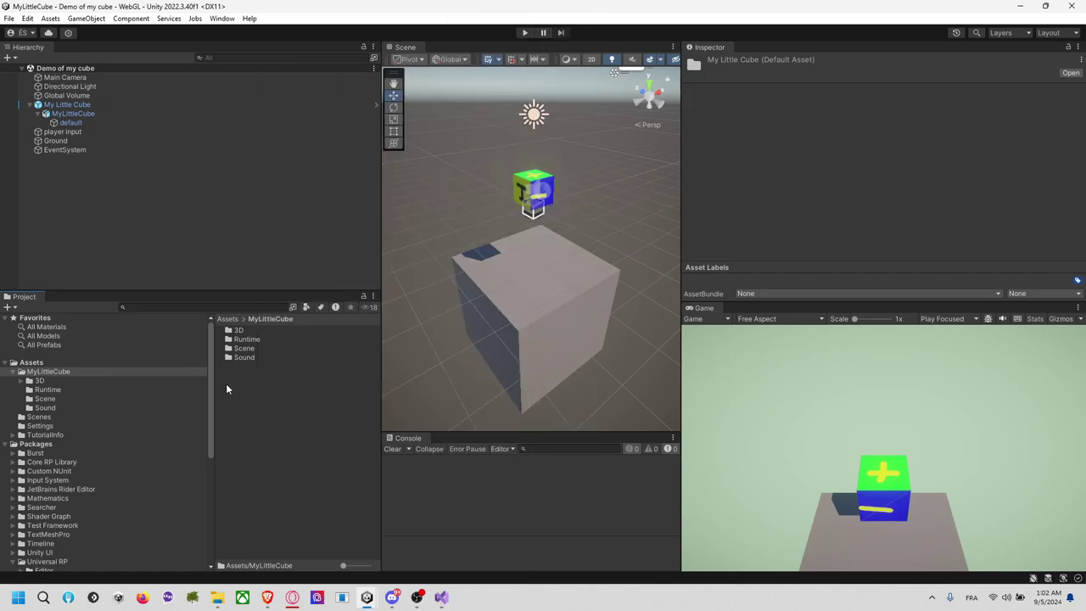
pyautogui.rightClick(225, 383)
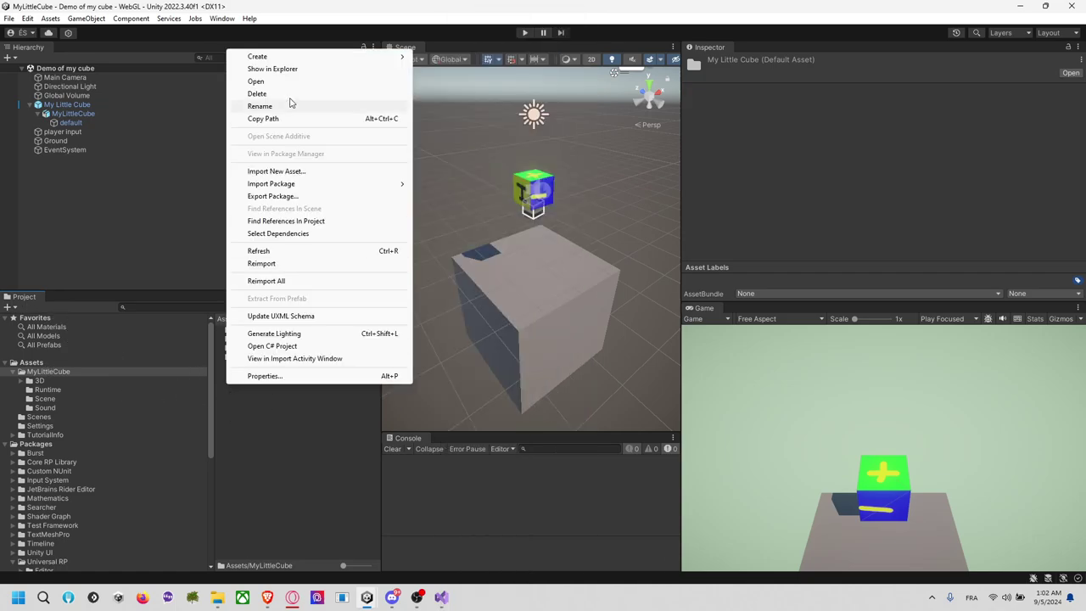
pyautogui.moveTo(321, 62)
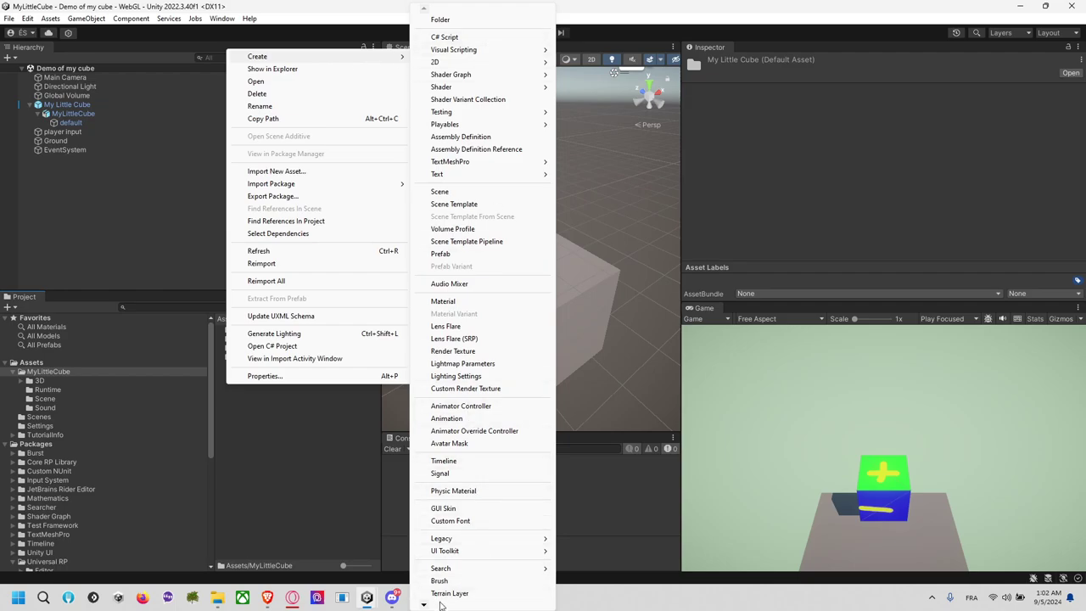
pyautogui.moveTo(439, 604)
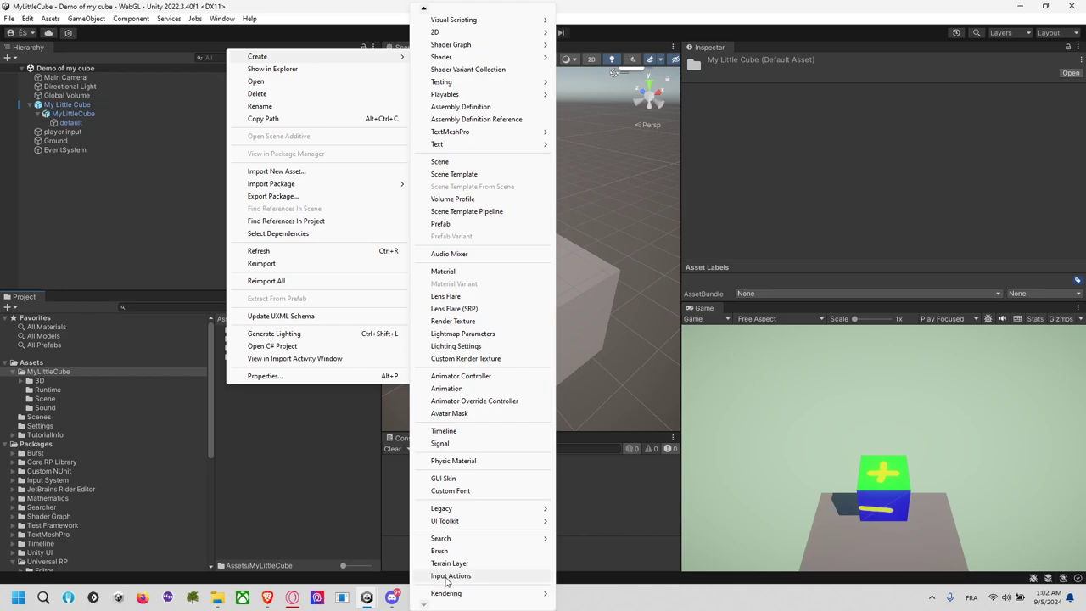
pyautogui.click(458, 577)
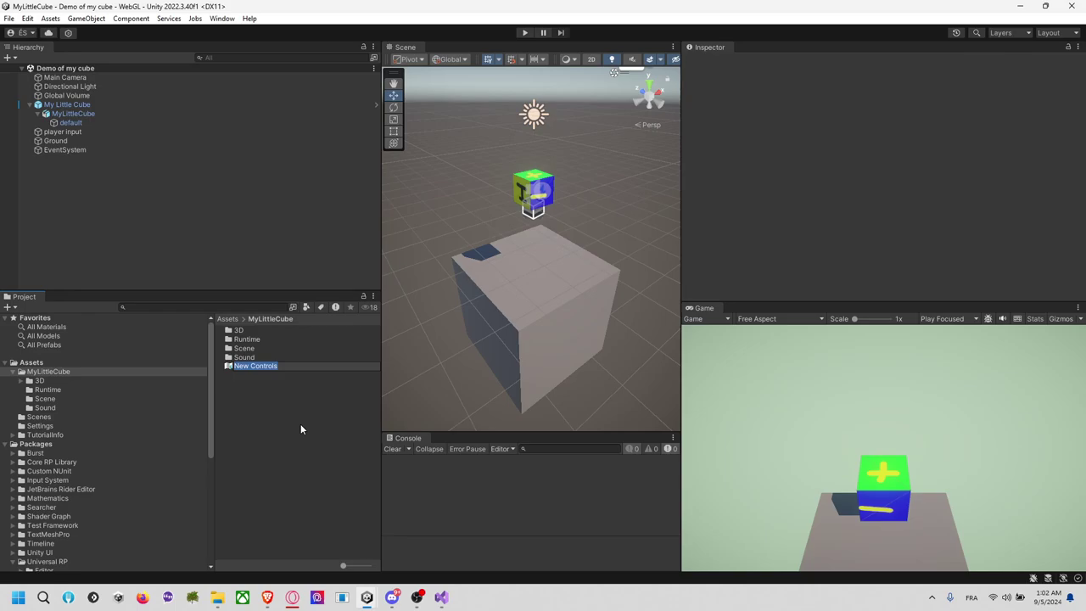
# Name the new Input Actions asset CowBoxInput
pyautogui.write('OneButtonClick')
pyautogui.hotkey('ctrl', 'a')
pyautogui.write('Cow')
pyautogui.write('Box')
pyautogui.write('Input')
pyautogui.press('Return')
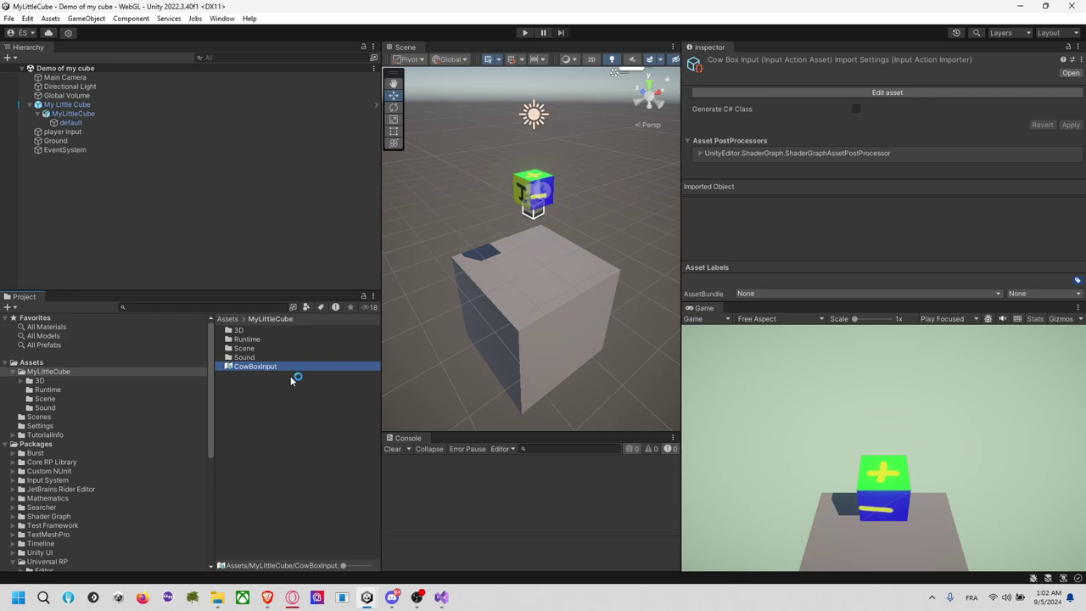
# Open CowBoxInput in the actions editor and add an action map named Player
pyautogui.doubleClick(264, 367)
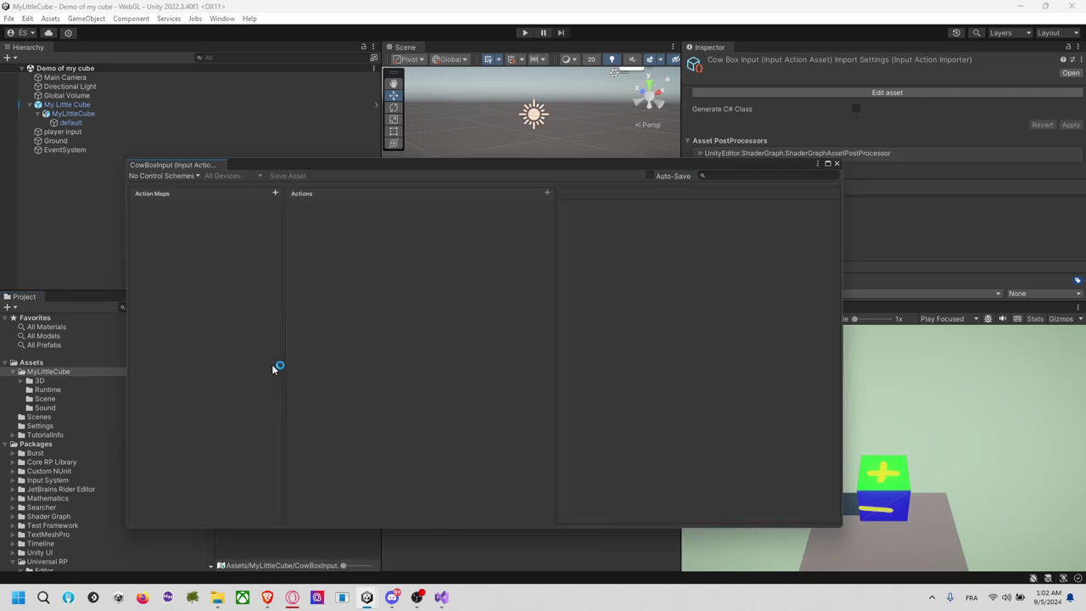
pyautogui.click(275, 194)
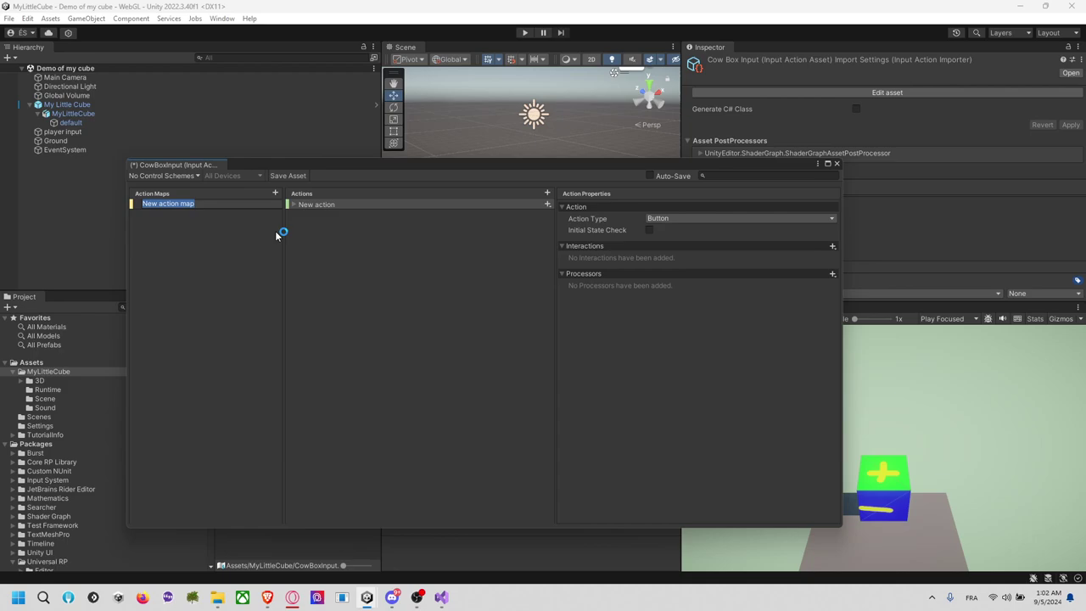
pyautogui.write('Player')
pyautogui.press('Return')
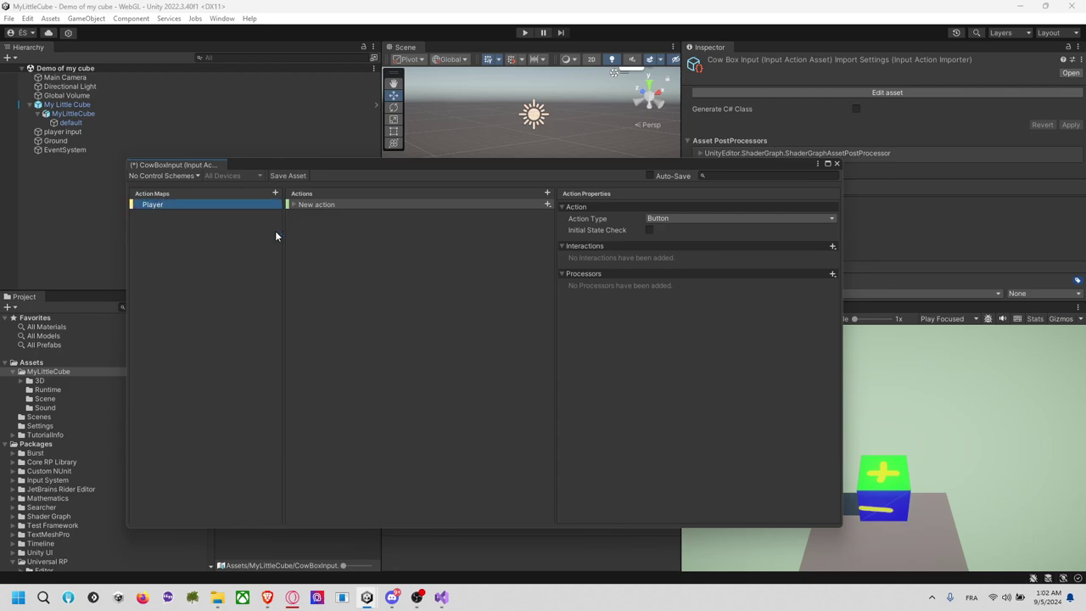
# Rename the Player map's action to JumpAndMoeuh and expand it to show its binding
pyautogui.doubleClick(316, 208)
pyautogui.write('MakeN')
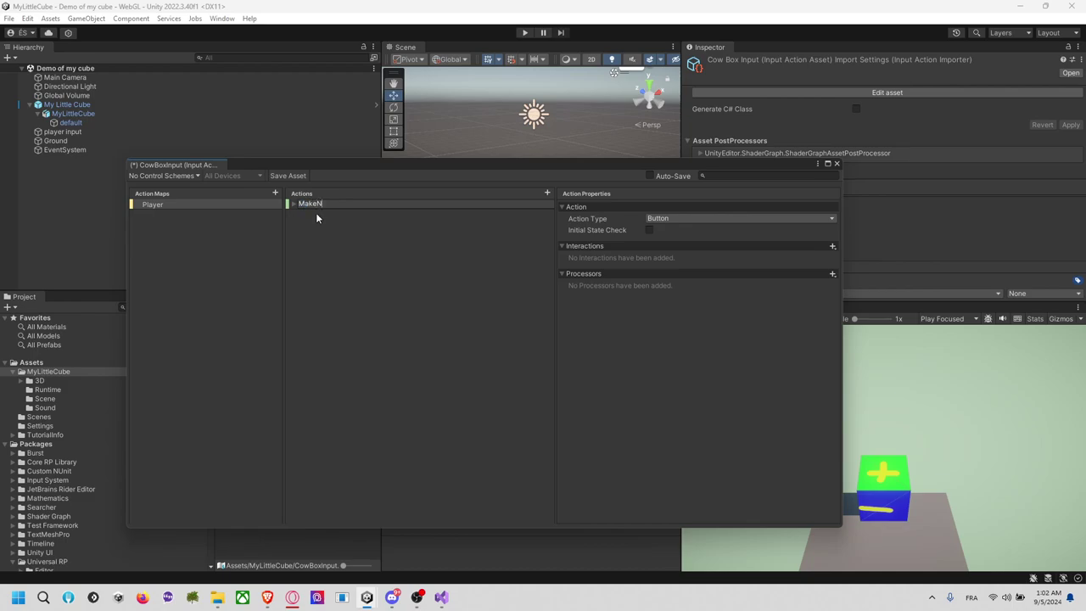
pyautogui.write('oise')
pyautogui.press('Return')
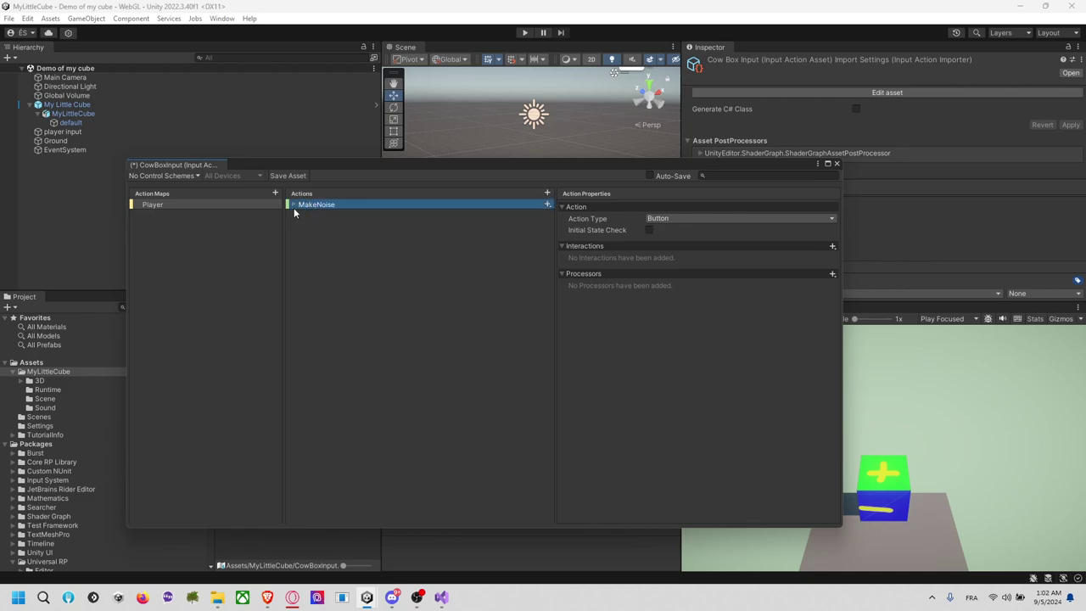
pyautogui.doubleClick(311, 204)
pyautogui.write('Jump')
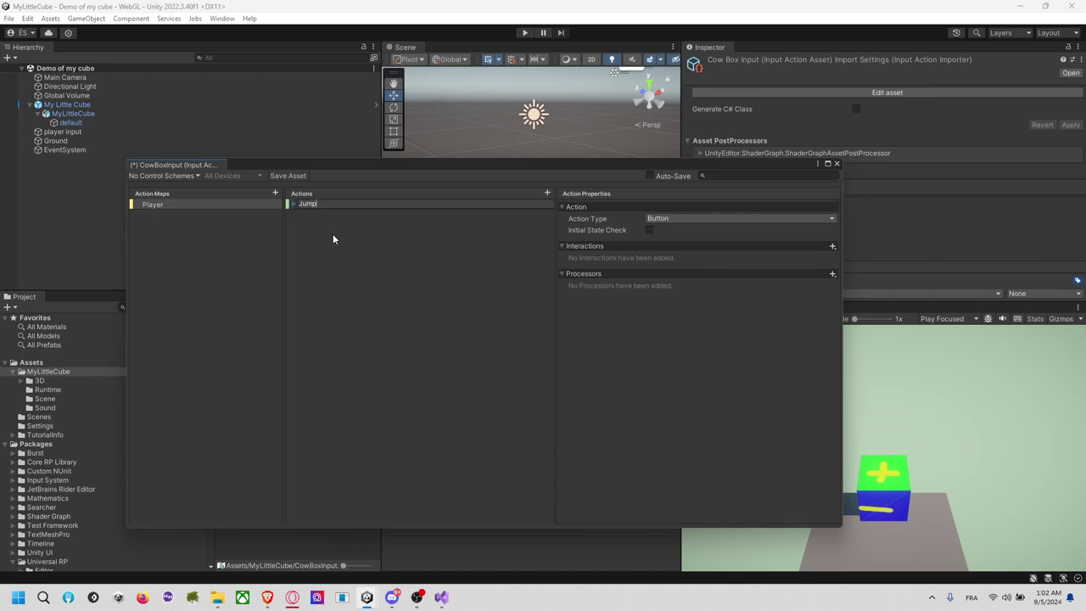
pyautogui.press('Return')
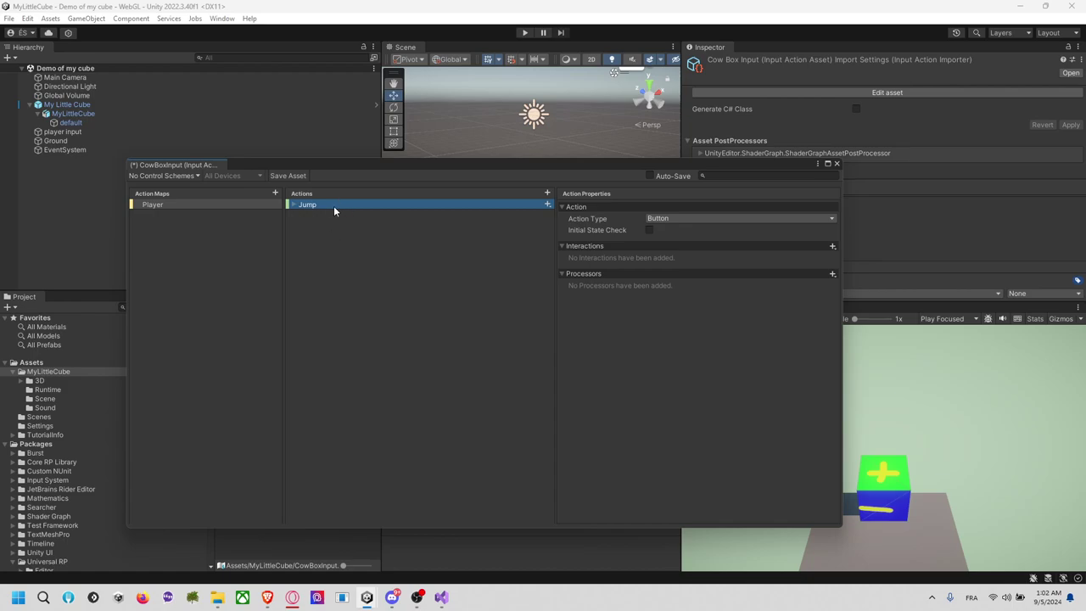
pyautogui.doubleClick(333, 206)
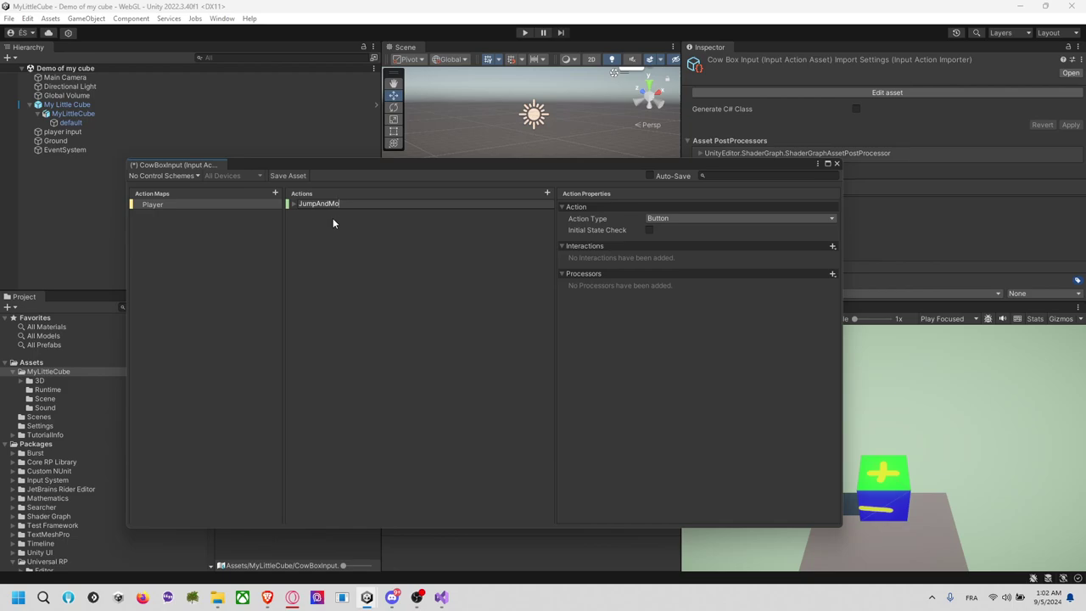
pyautogui.press('Return')
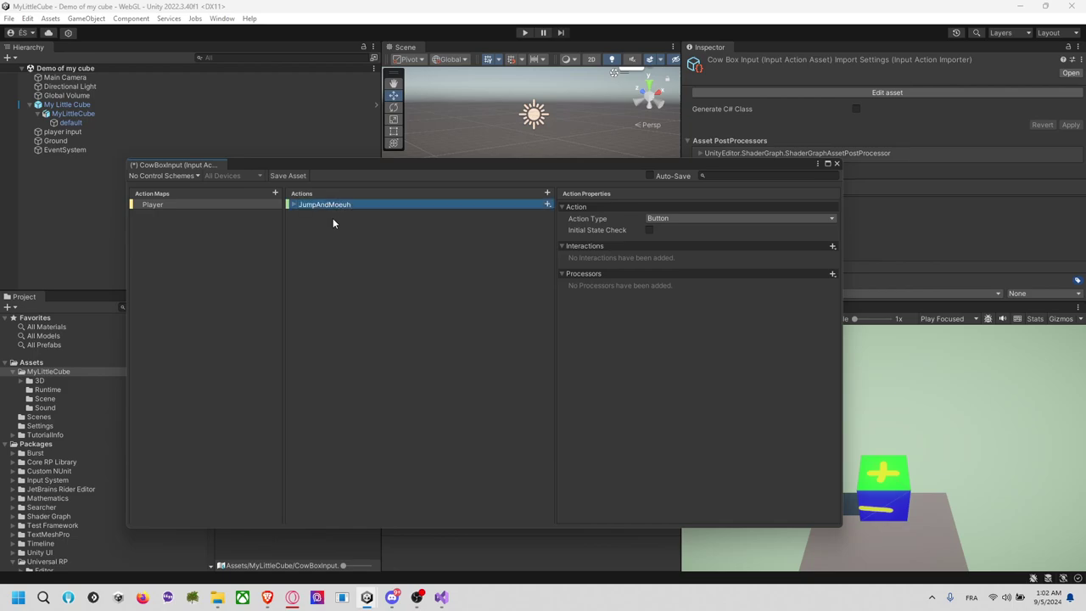
pyautogui.click(289, 206)
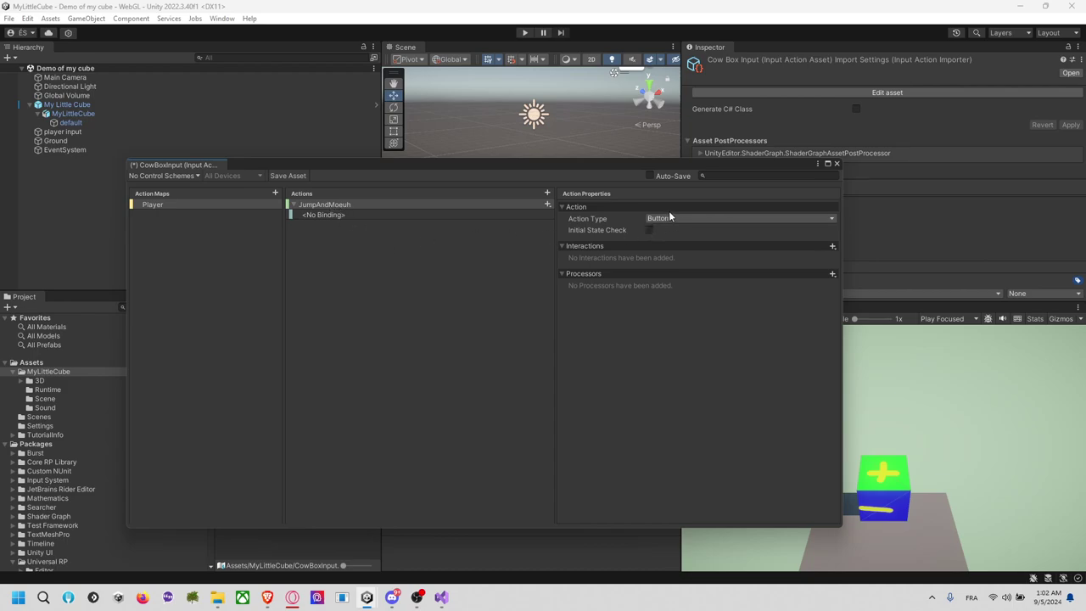
# Bind JumpAndMoeuh's empty binding to Space [Keyboard] using Listen
pyautogui.click(340, 217)
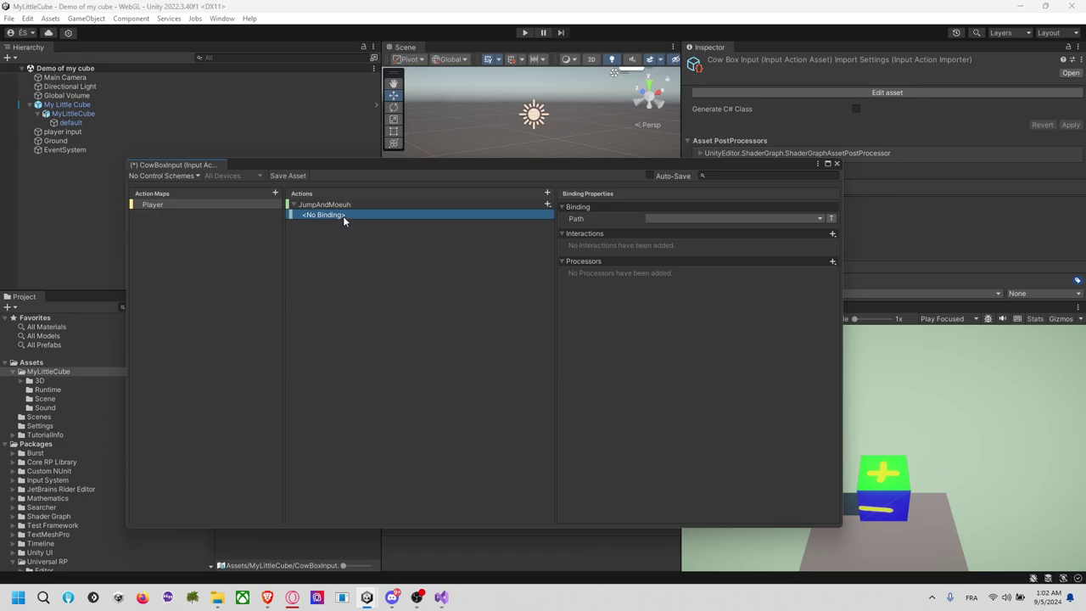
pyautogui.click(670, 220)
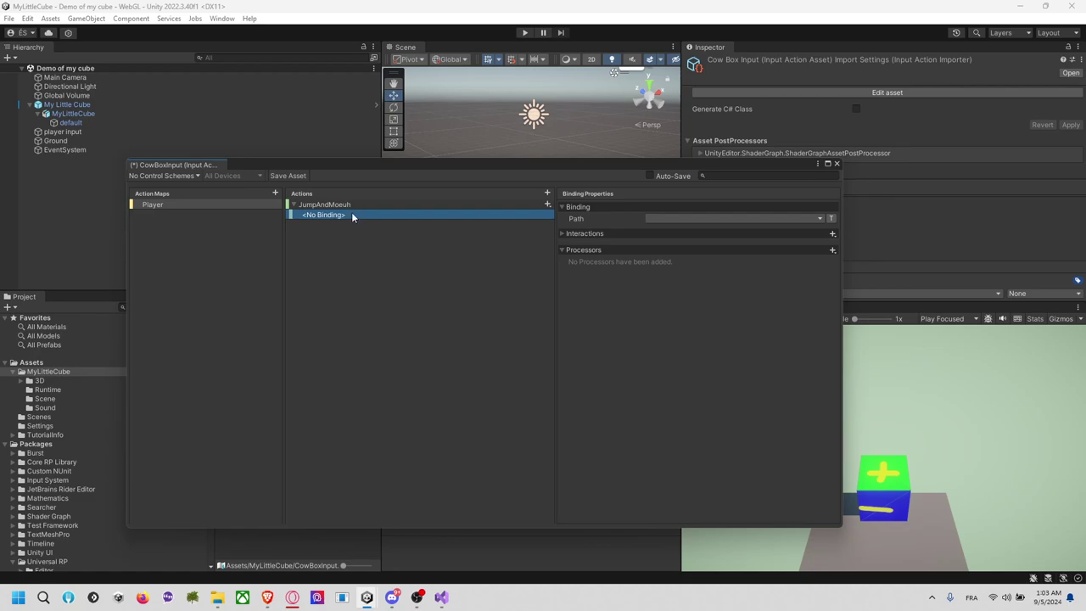
pyautogui.click(663, 219)
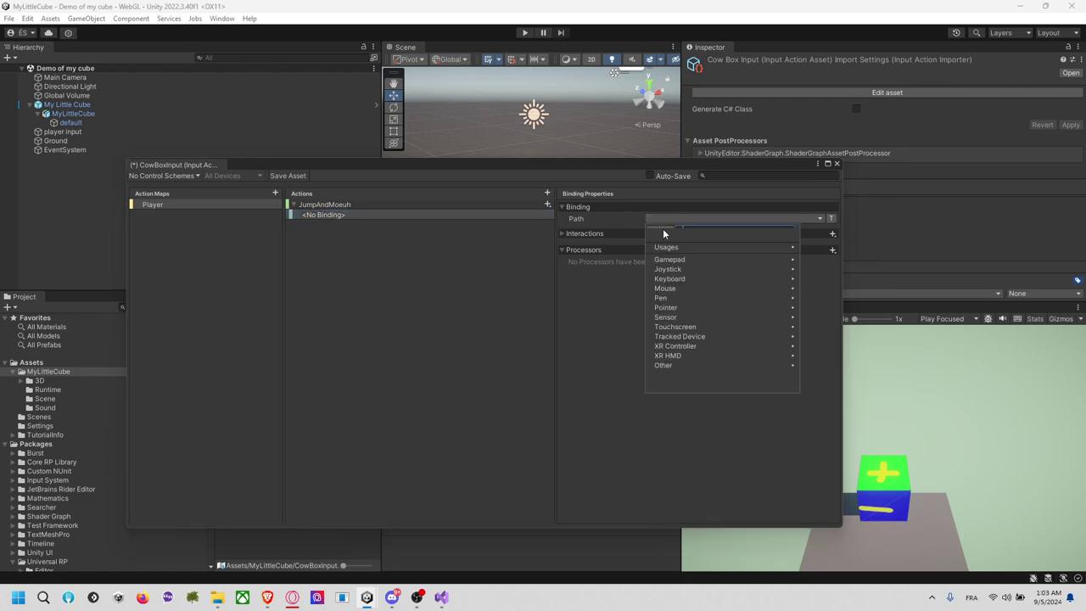
pyautogui.click(660, 227)
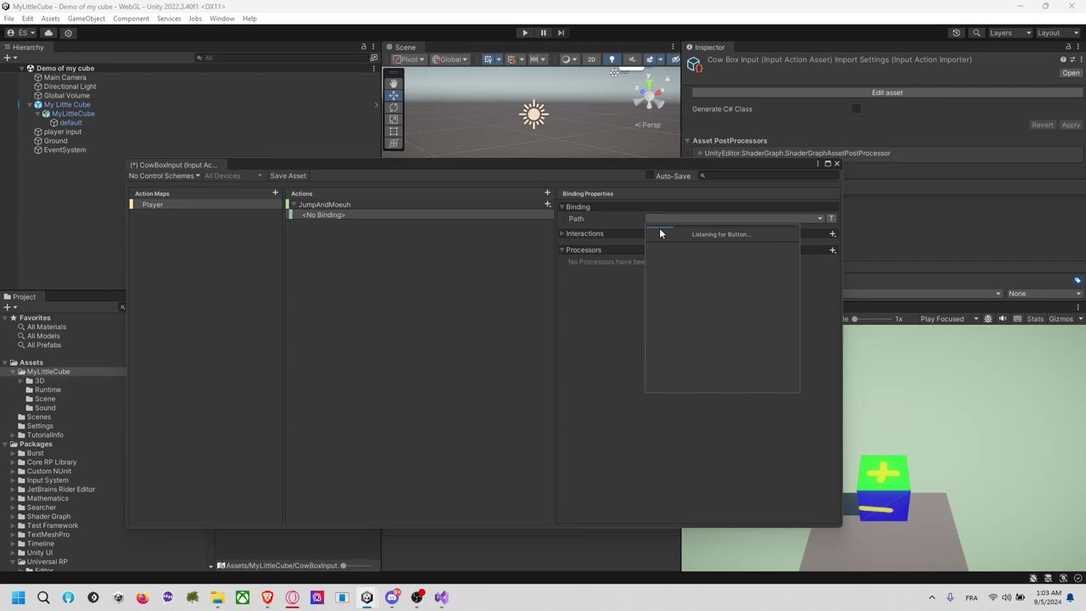
pyautogui.press('space')
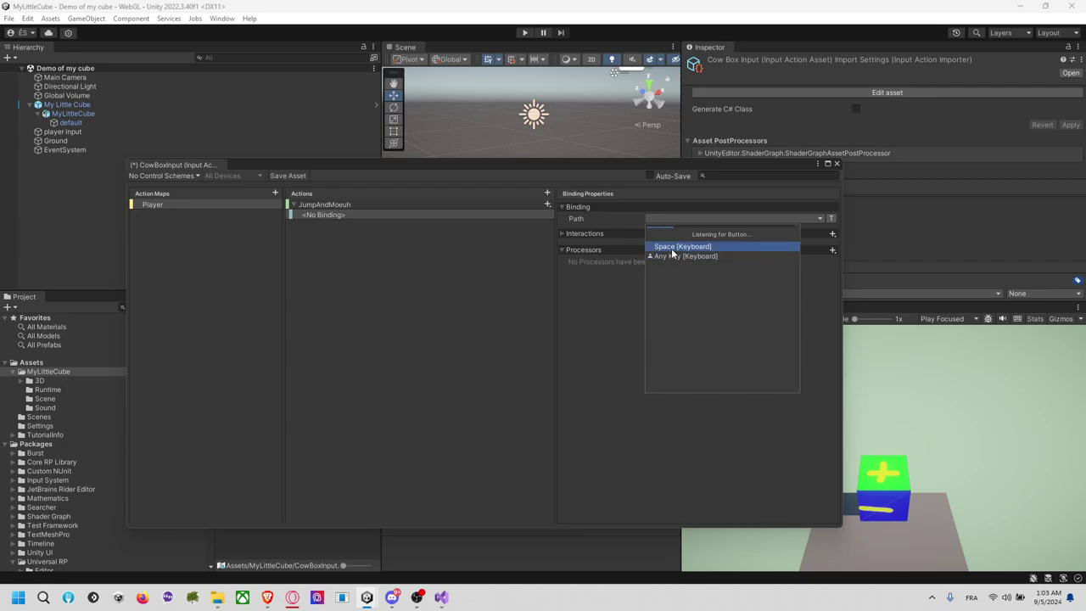
pyautogui.click(671, 247)
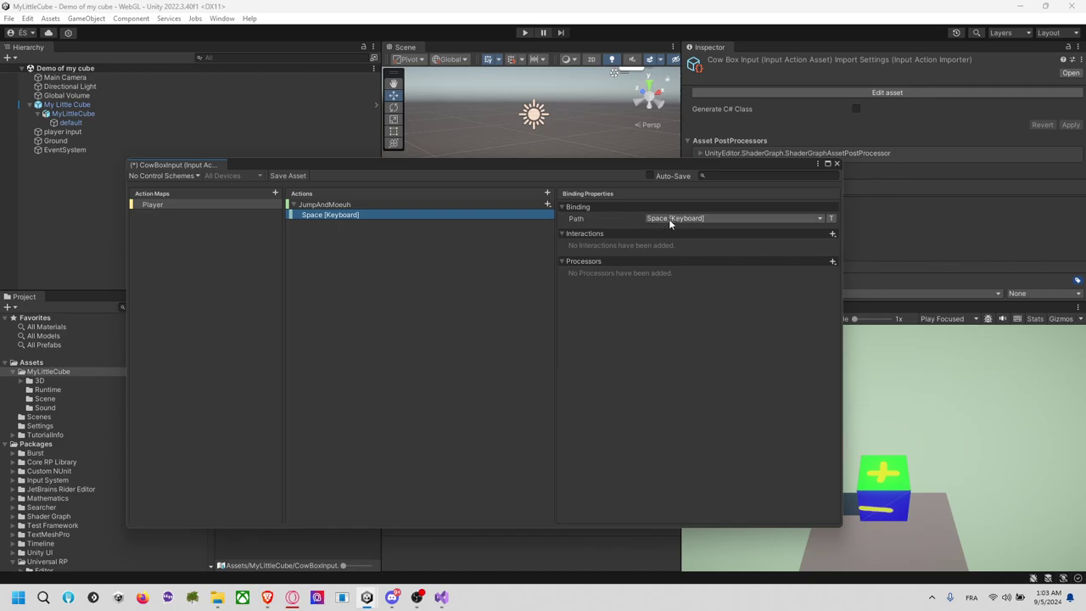
pyautogui.click(661, 218)
pyautogui.click(455, 238)
# Add a second binding set to Up Arrow [Keyboard]
pyautogui.click(547, 205)
pyautogui.click(573, 213)
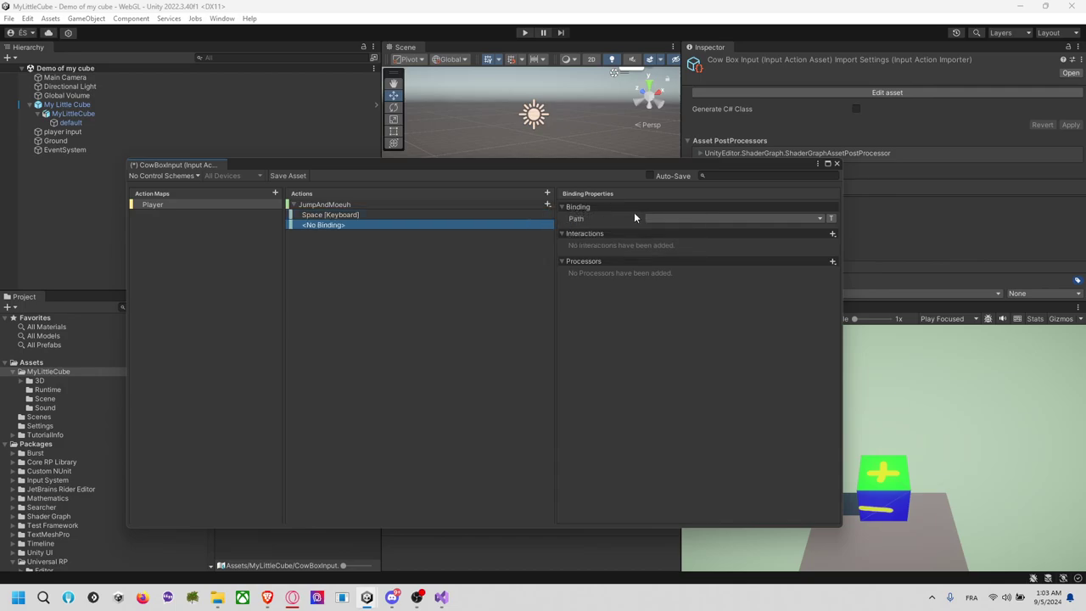
pyautogui.click(660, 220)
pyautogui.click(663, 227)
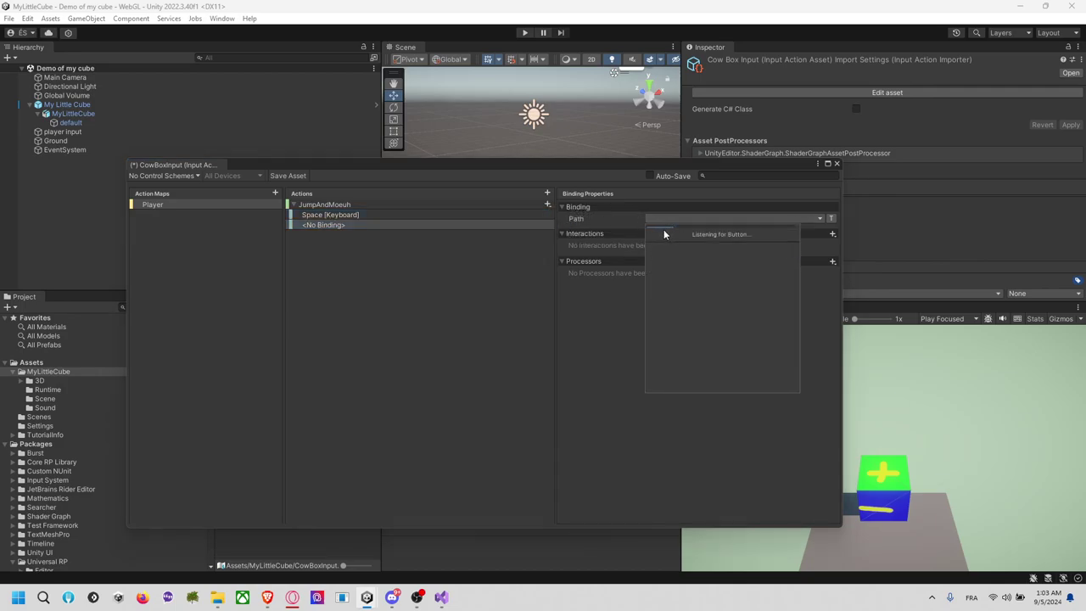
pyautogui.press('Up')
pyautogui.click(656, 245)
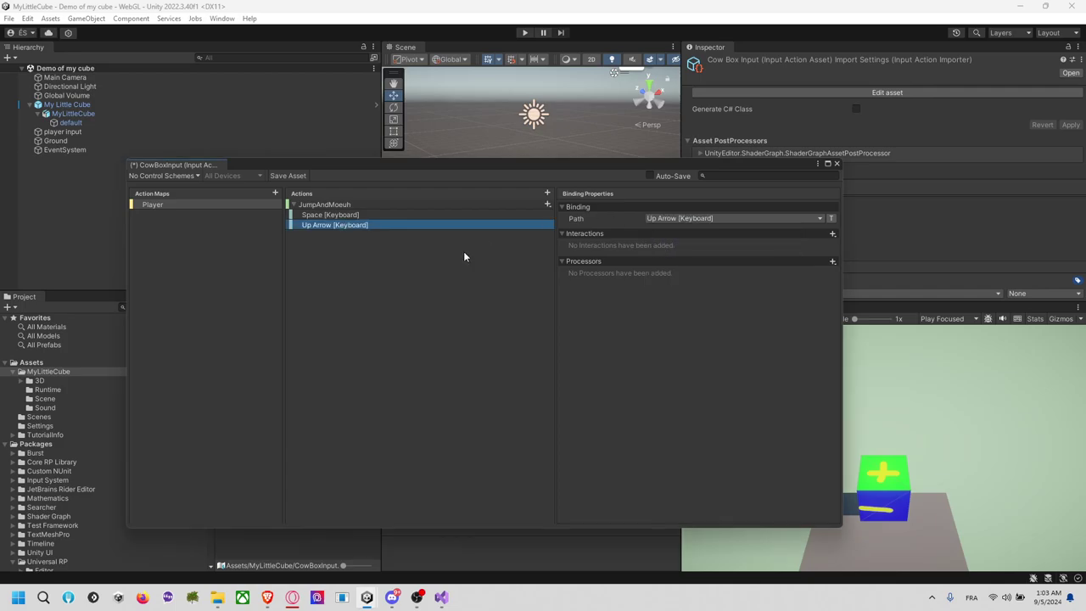
# Add a third binding set to Mouse > Left Button
pyautogui.click(548, 206)
pyautogui.click(573, 214)
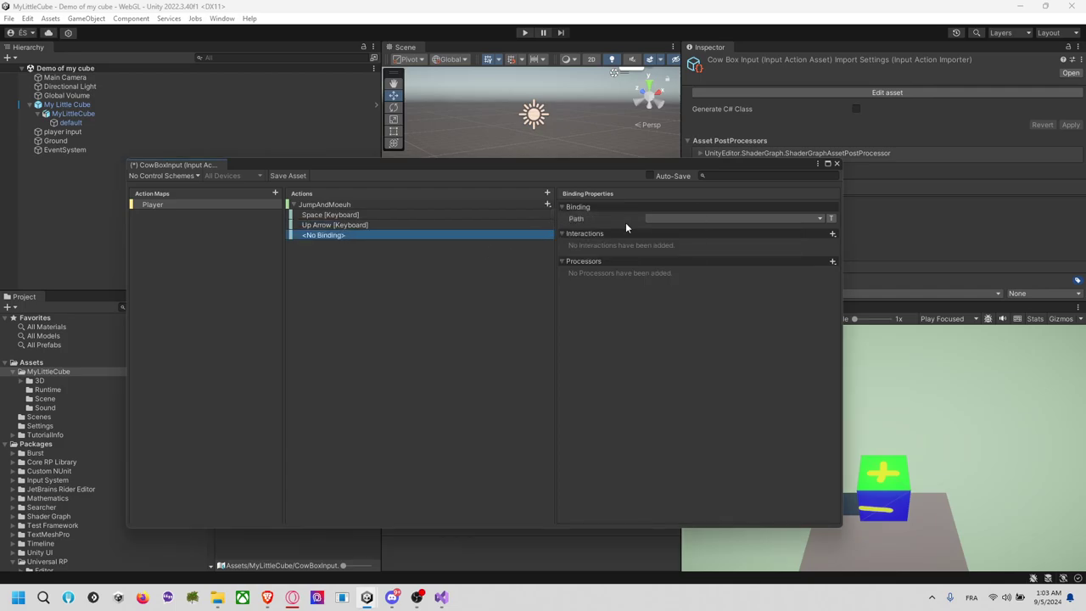
pyautogui.click(660, 219)
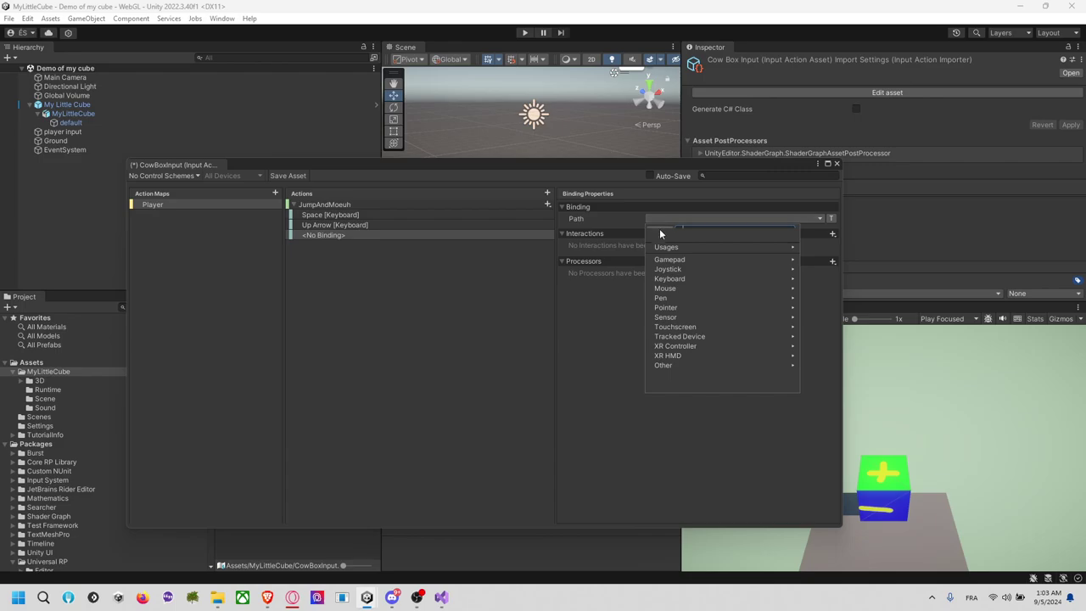
pyautogui.click(679, 288)
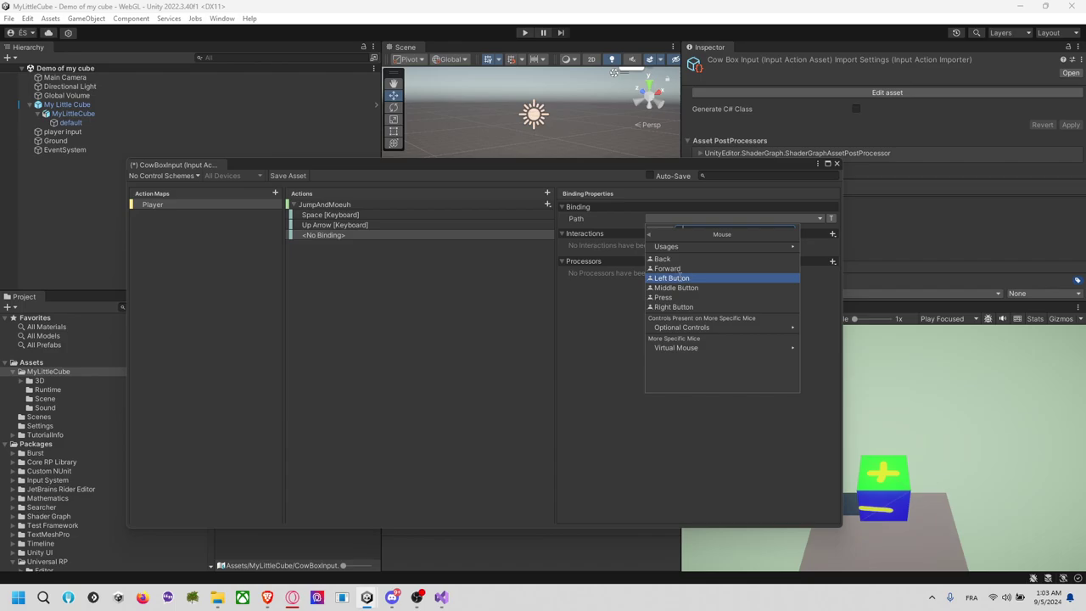
pyautogui.click(679, 278)
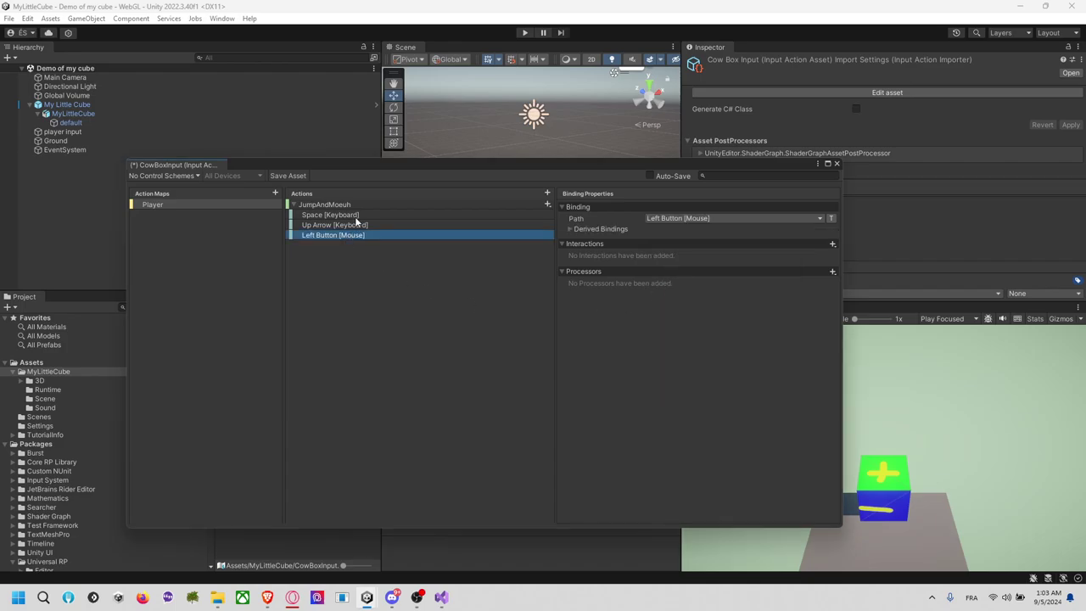
# Switch JumpAndMoeuh's Action Type to Value, then back to Button
pyautogui.click(399, 205)
pyautogui.click(651, 218)
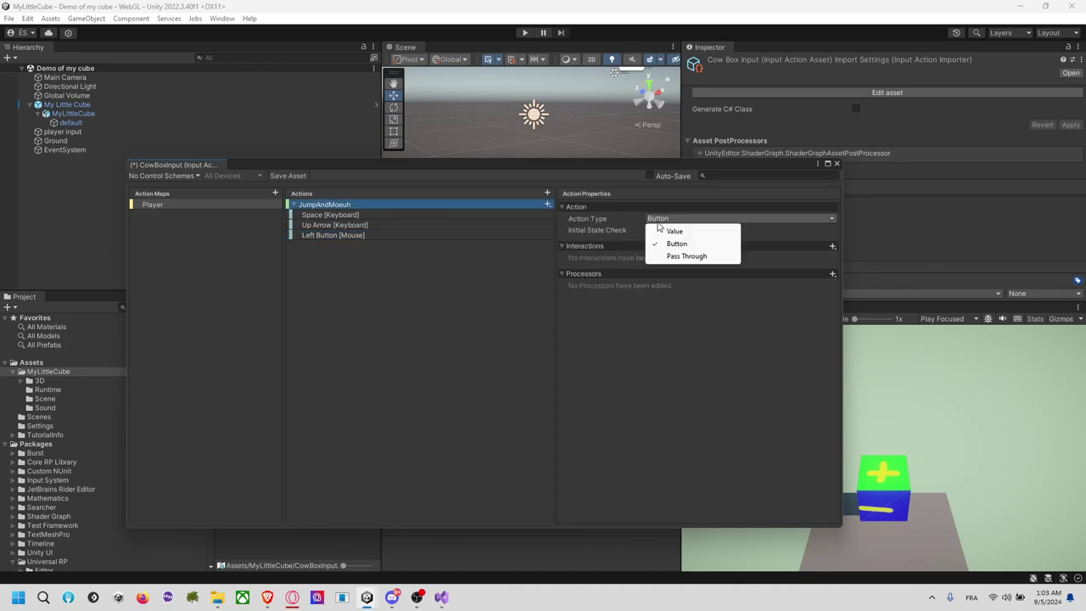
pyautogui.click(664, 230)
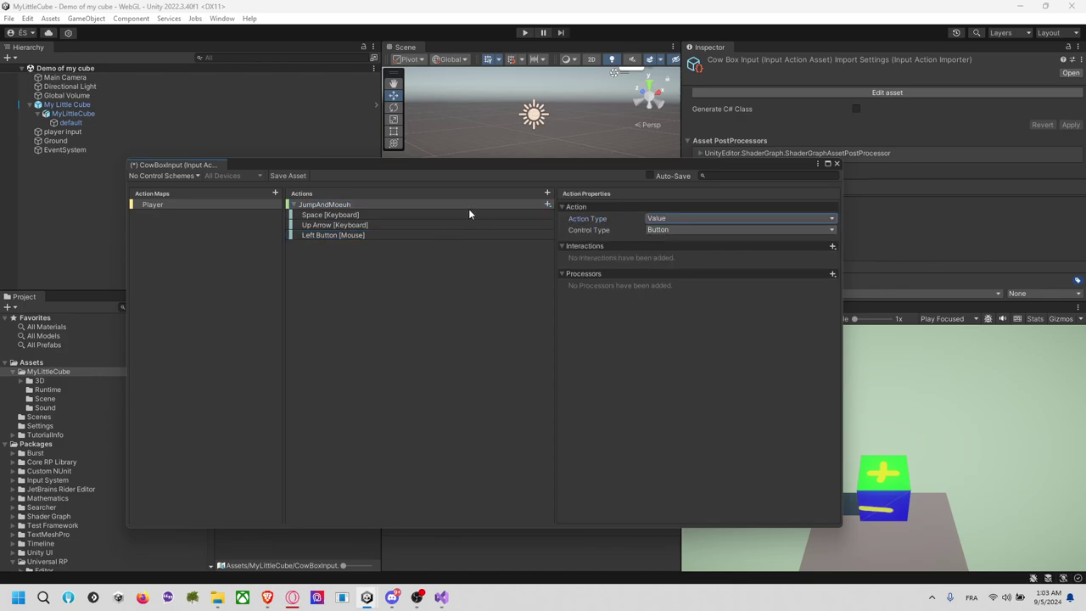
pyautogui.click(667, 219)
pyautogui.click(665, 240)
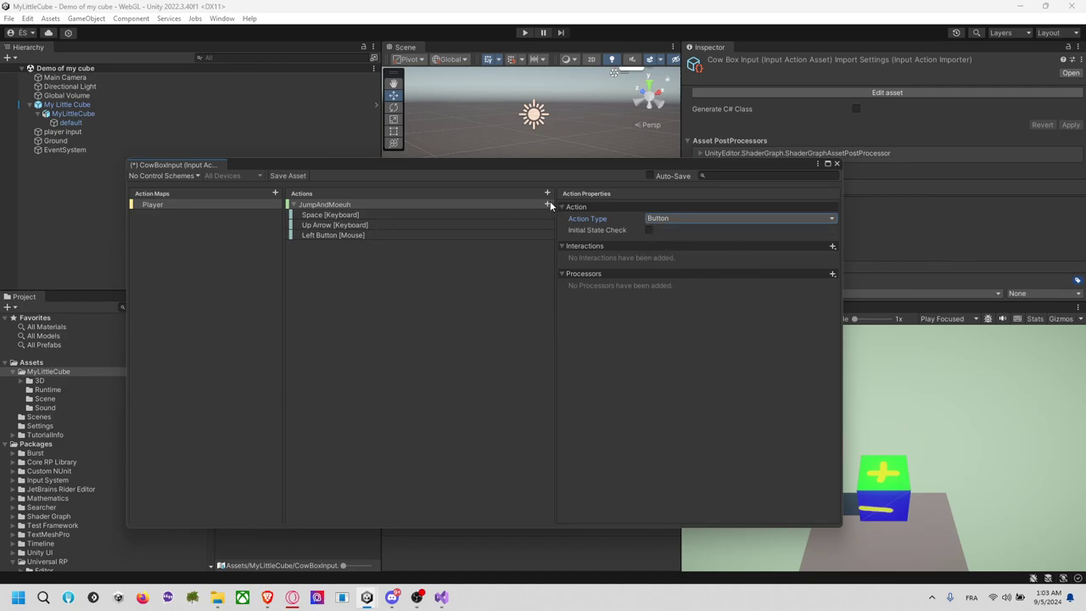
# Add a fourth JumpAndMoeuh binding with the path touch*/Press [Touchscreen]
pyautogui.click(547, 204)
pyautogui.click(596, 210)
pyautogui.click(670, 218)
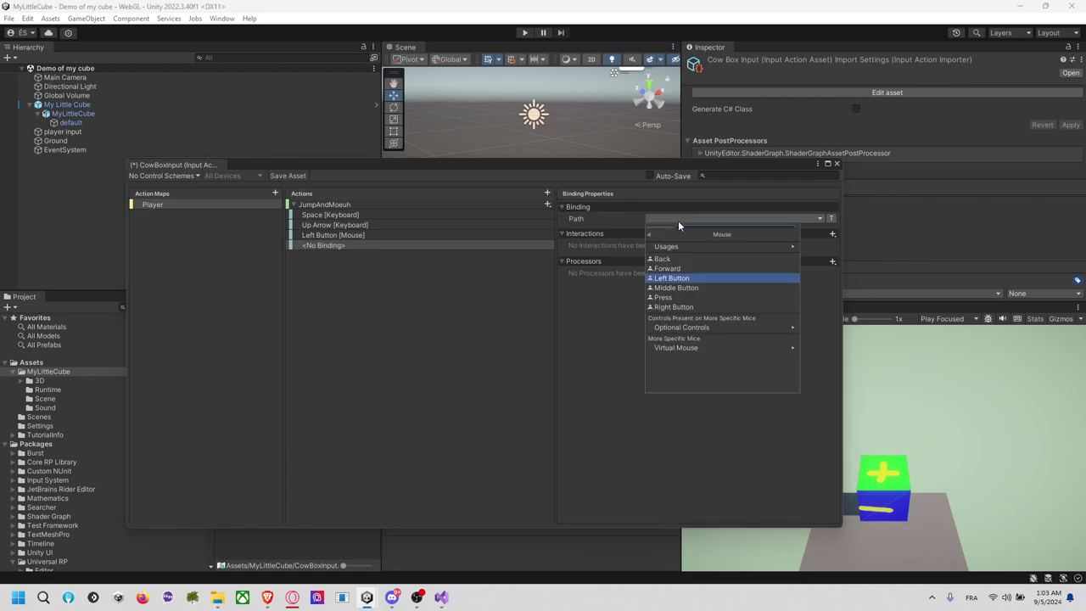
pyautogui.write('touch')
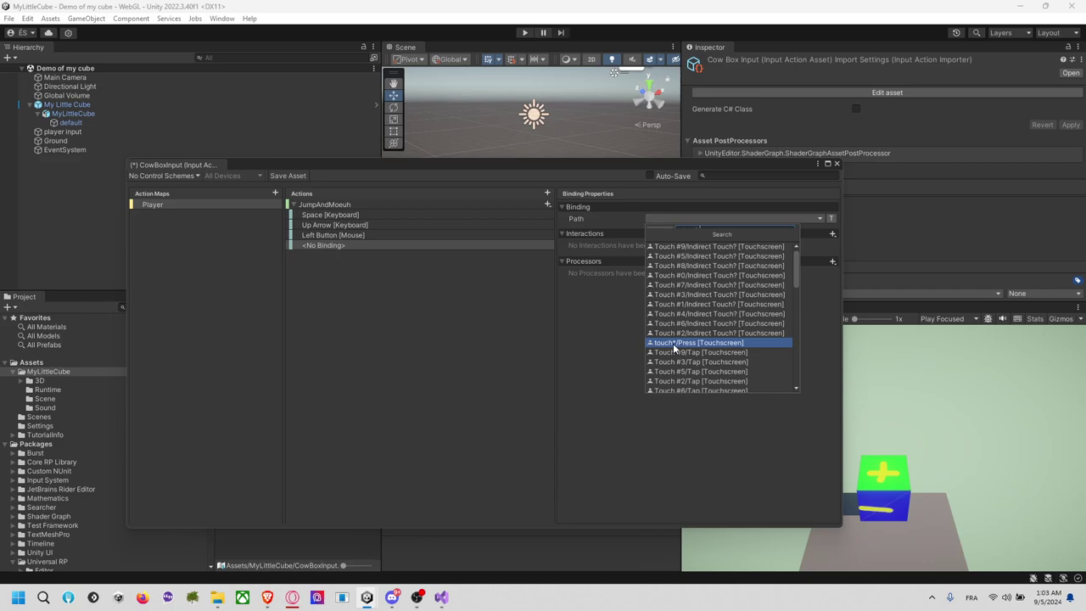
pyautogui.click(674, 343)
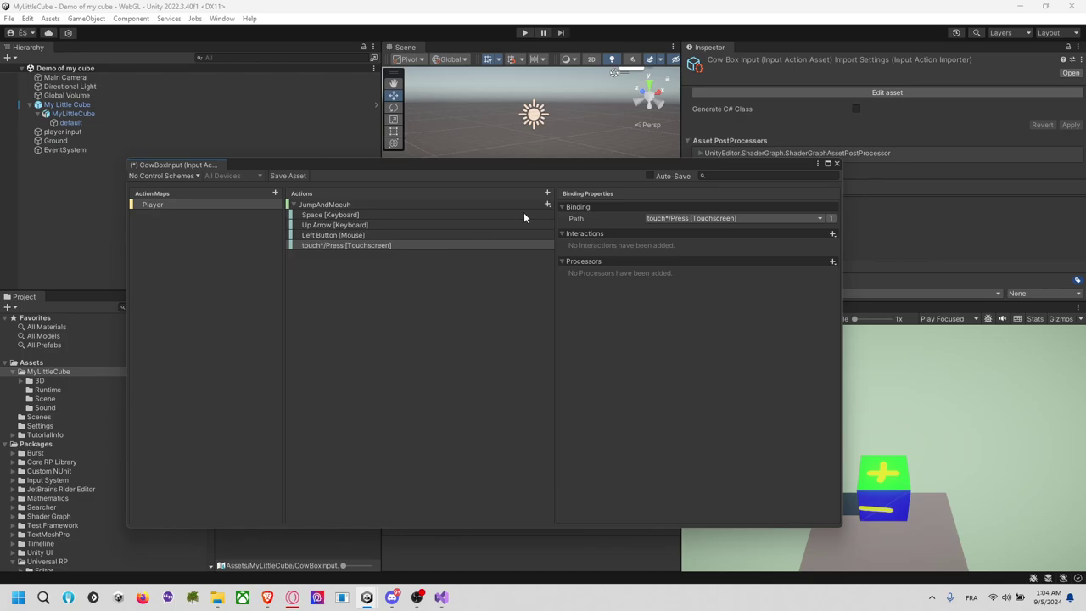
# Add a JumpAndMoeuh binding for Button South [Gamepad] using Listen
pyautogui.click(548, 209)
pyautogui.click(563, 217)
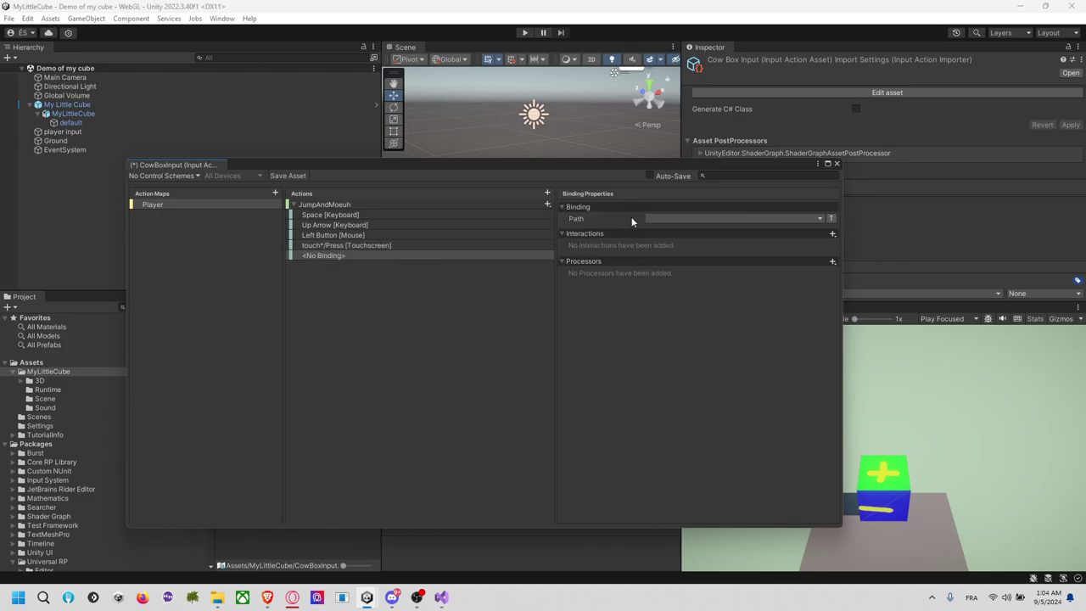
pyautogui.click(657, 220)
pyautogui.click(653, 227)
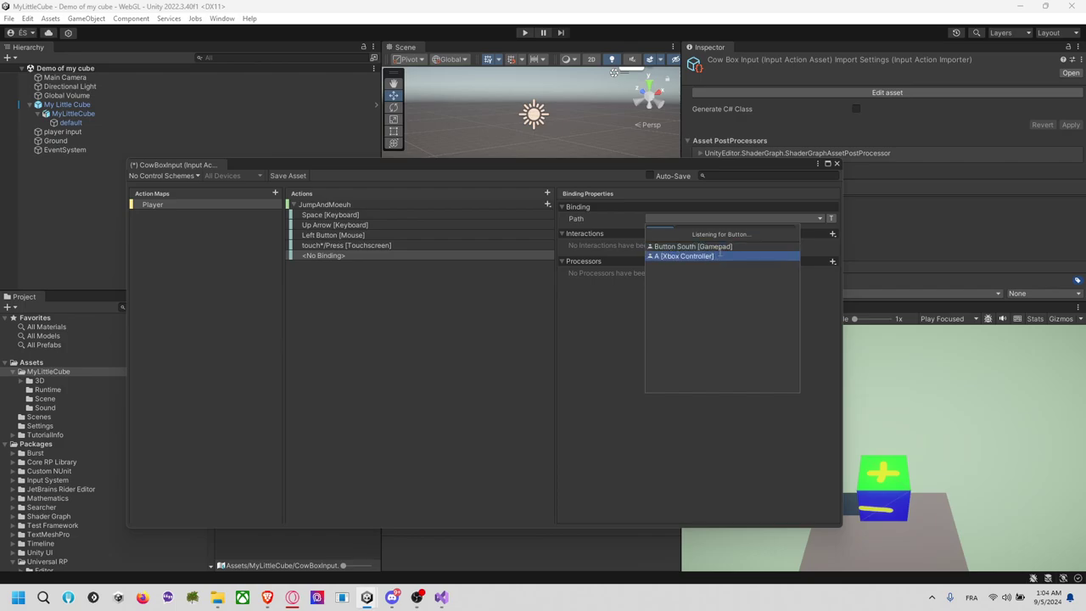
pyautogui.click(693, 246)
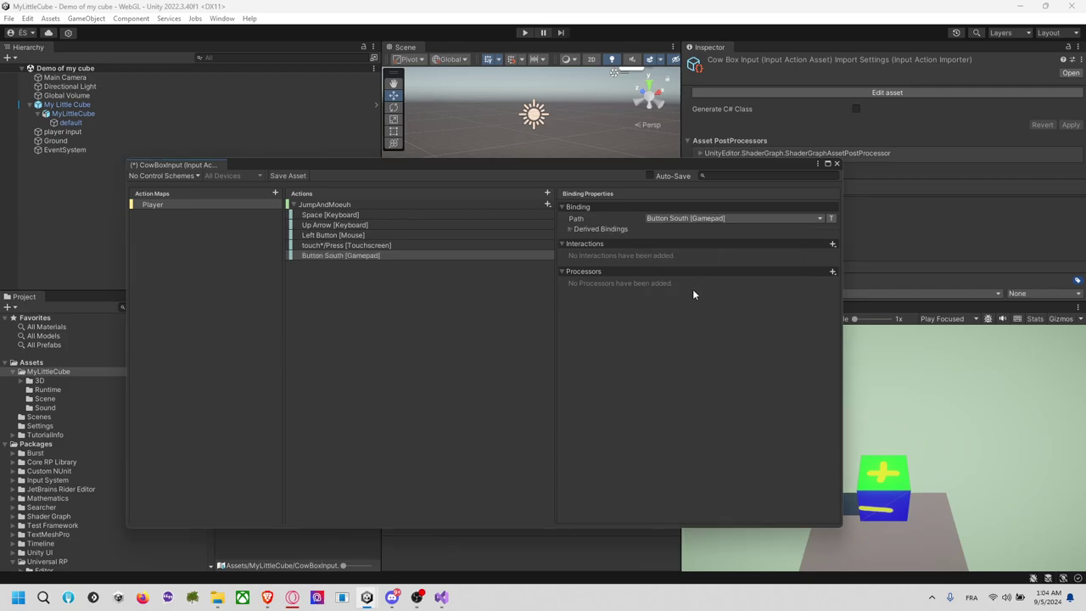
# Add a second binding above it, bound to A [Xbox Controller] via Listen
pyautogui.click(546, 204)
pyautogui.click(624, 209)
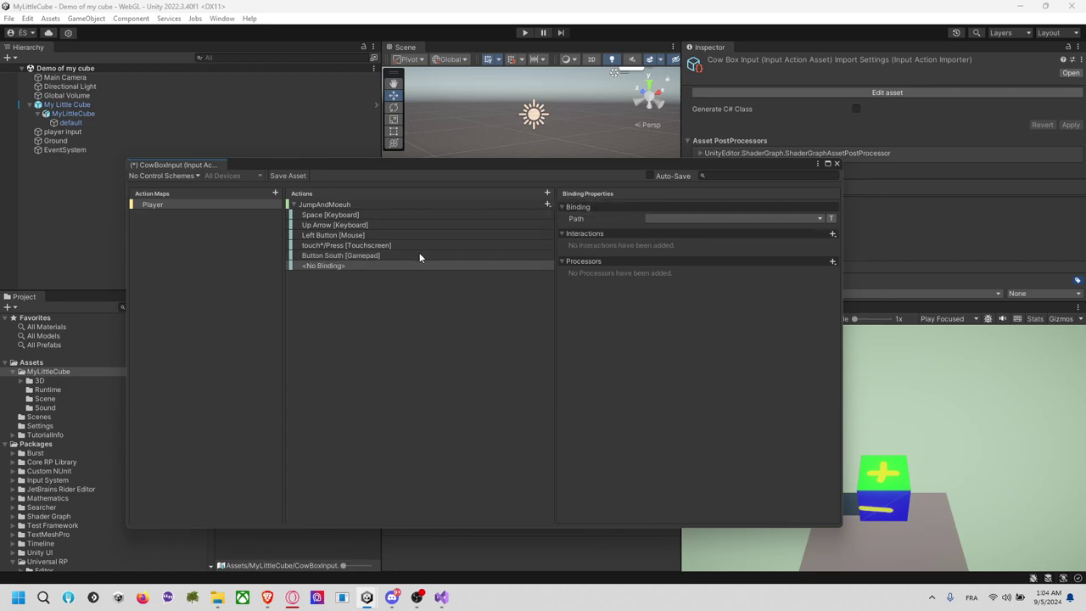
pyautogui.moveTo(332, 266); pyautogui.dragTo(357, 255)
pyautogui.click(661, 220)
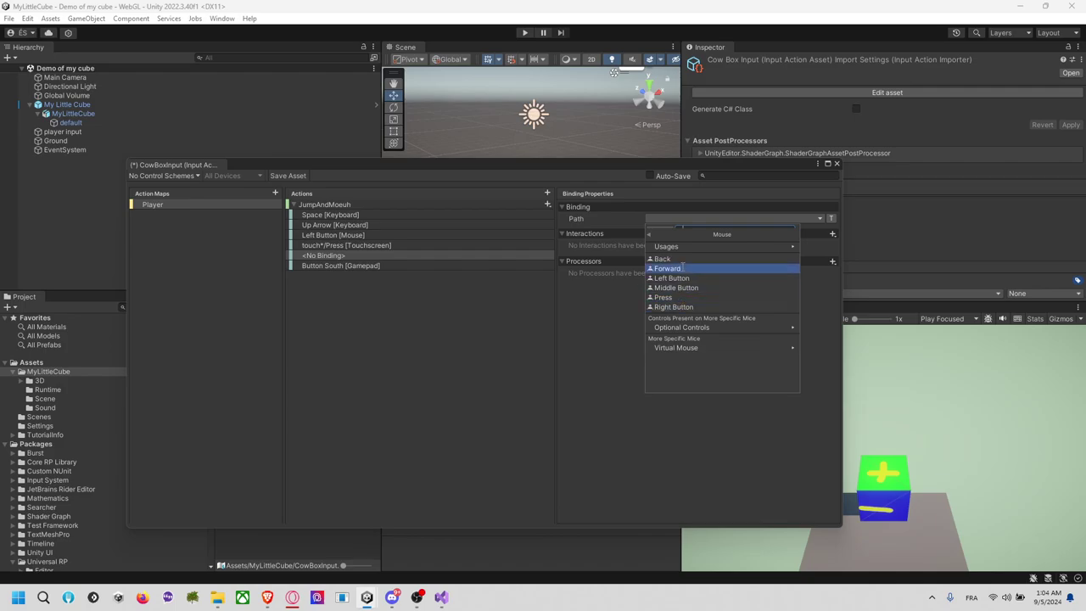
pyautogui.click(671, 231)
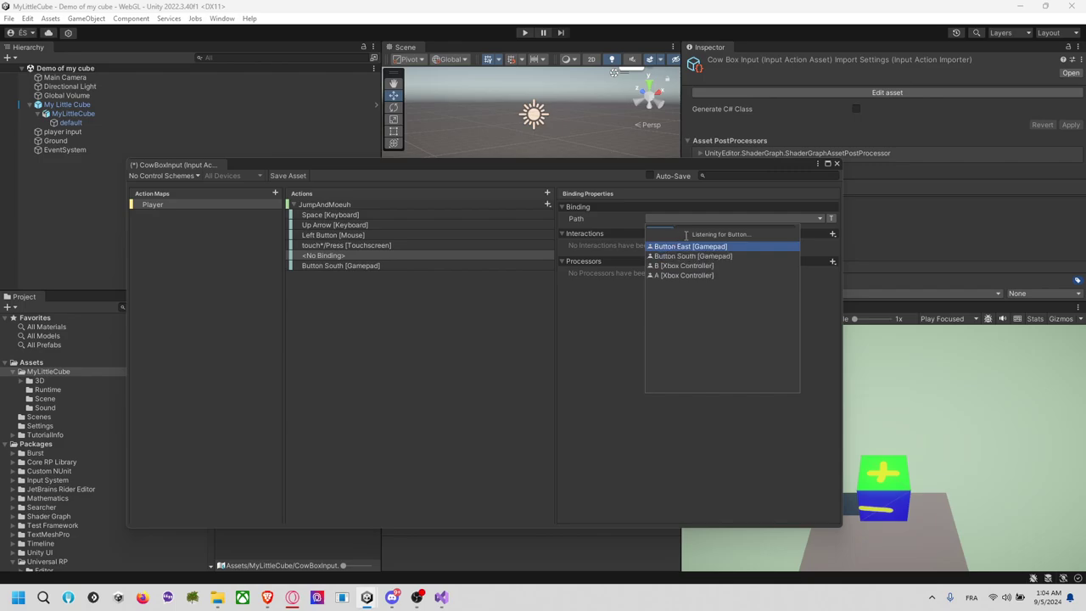
pyautogui.click(676, 275)
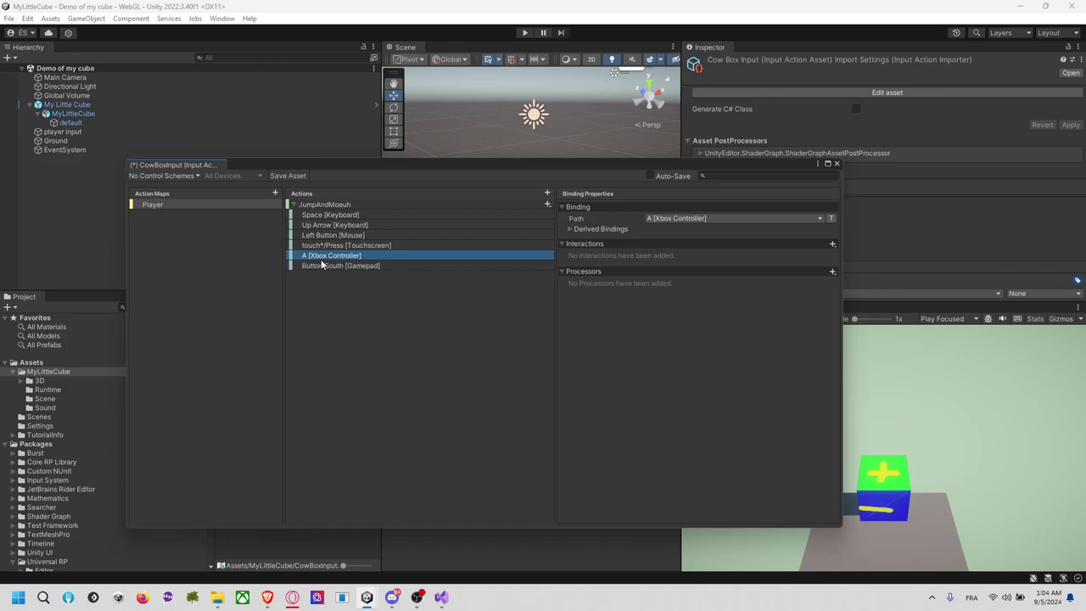
# Check the Gamepad, touchscreen, Mouse and Space bindings, then save the CowBoxInput asset
pyautogui.click(392, 265)
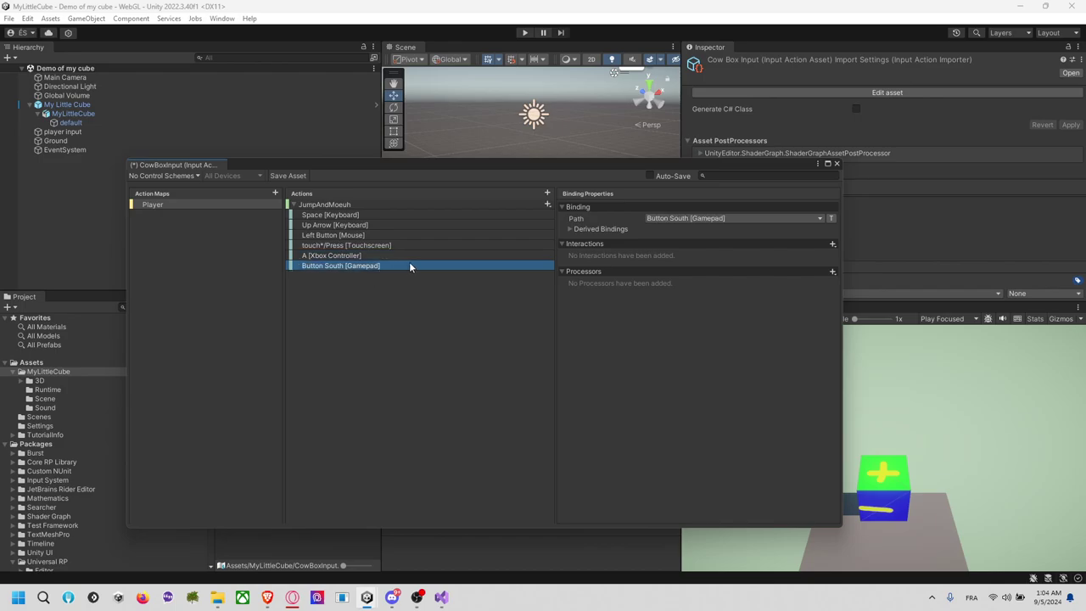
pyautogui.click(366, 245)
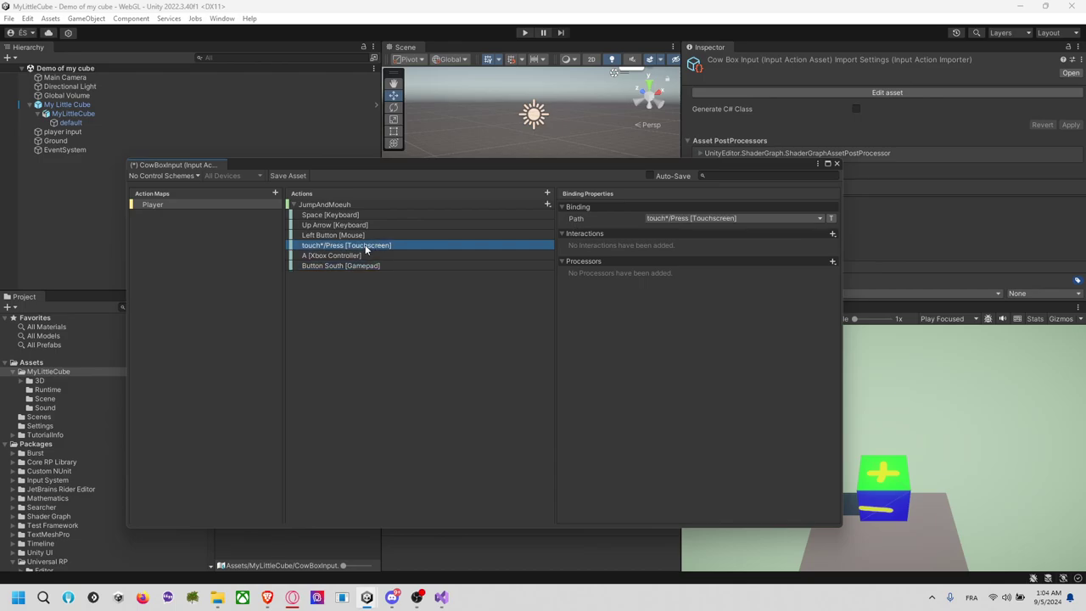
pyautogui.click(360, 237)
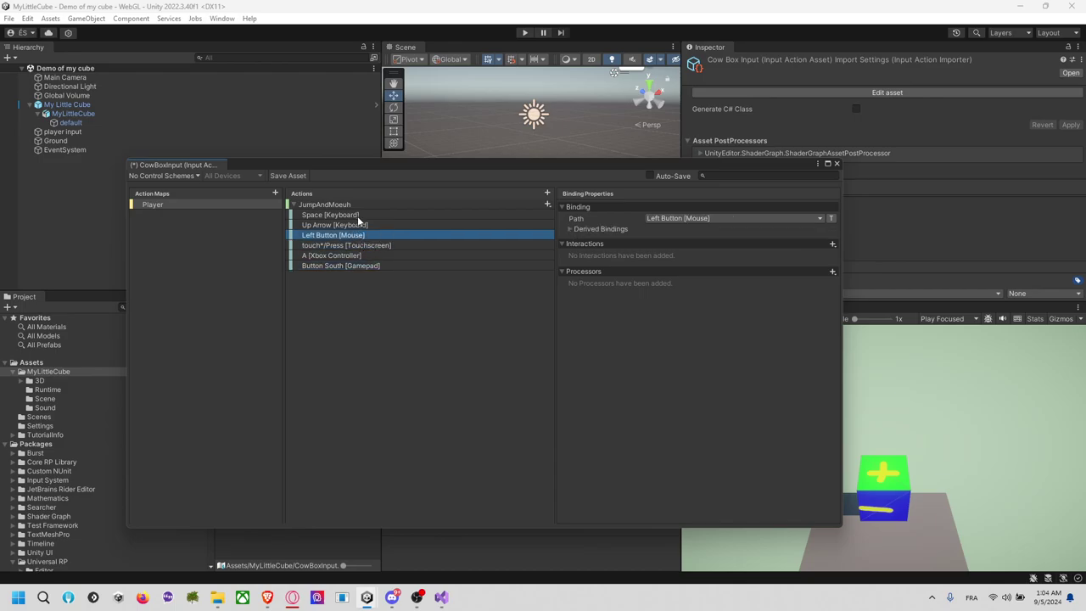
pyautogui.click(359, 215)
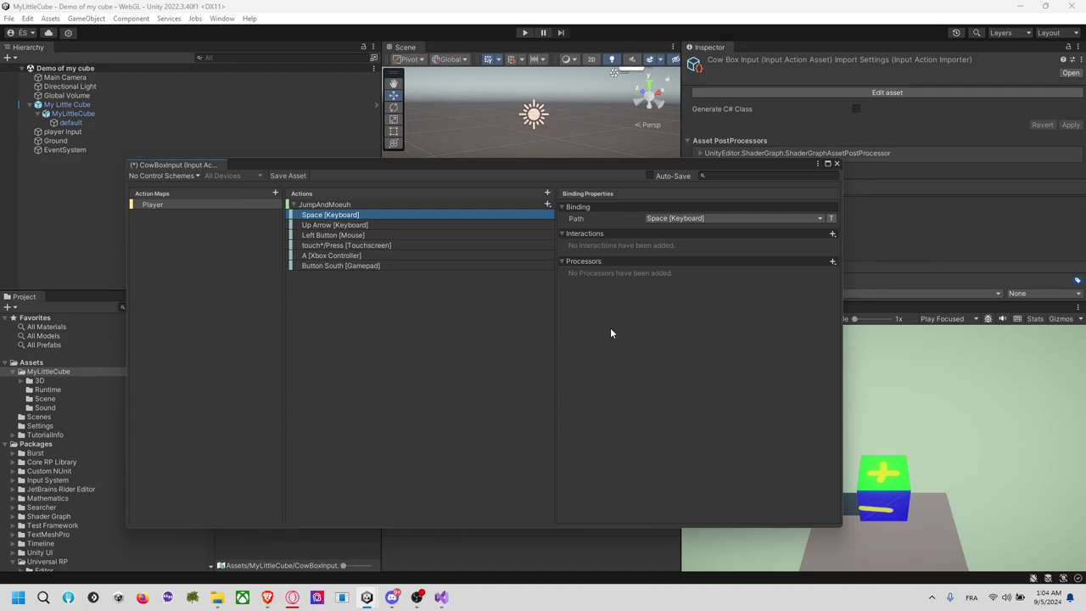
pyautogui.click(288, 176)
# Close the Input Actions editor and delete the old player input object from the Hierarchy
pyautogui.click(836, 164)
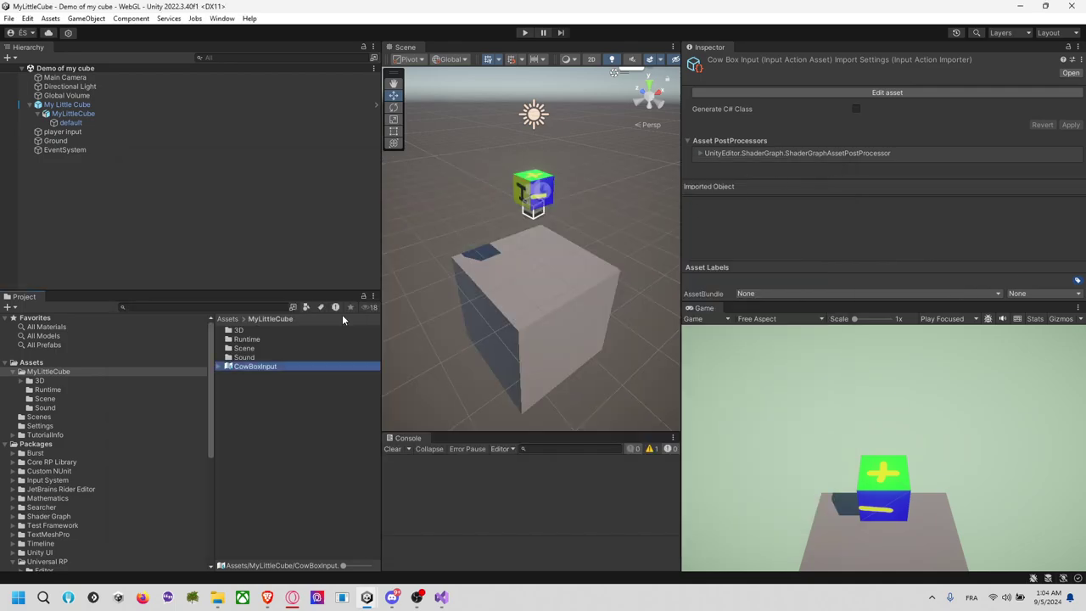
pyautogui.click(87, 150)
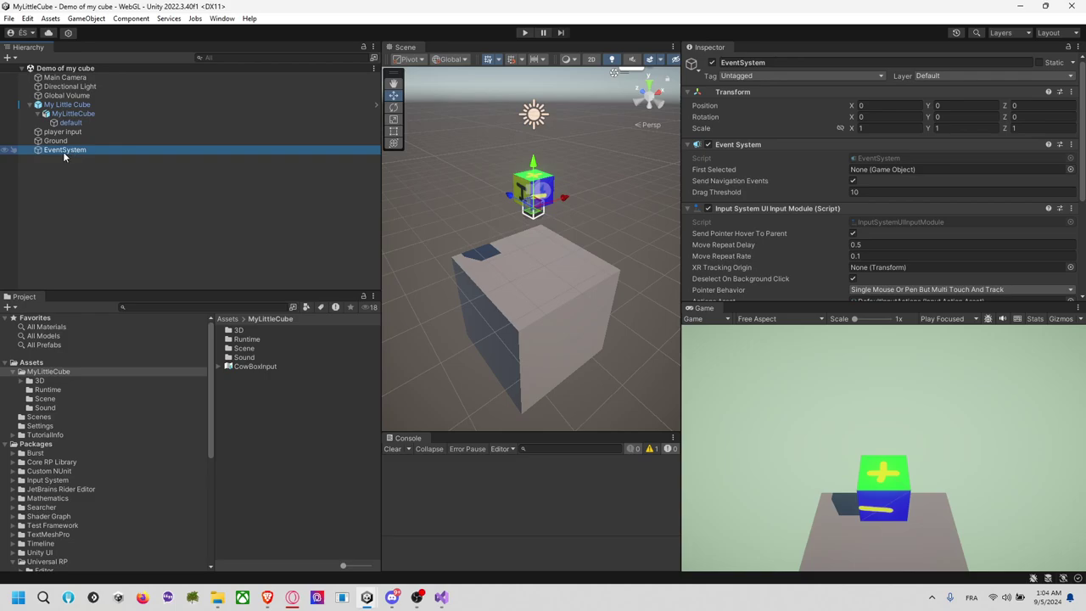
pyautogui.scroll(-3, 743, 206)
pyautogui.scroll(-2, 744, 206)
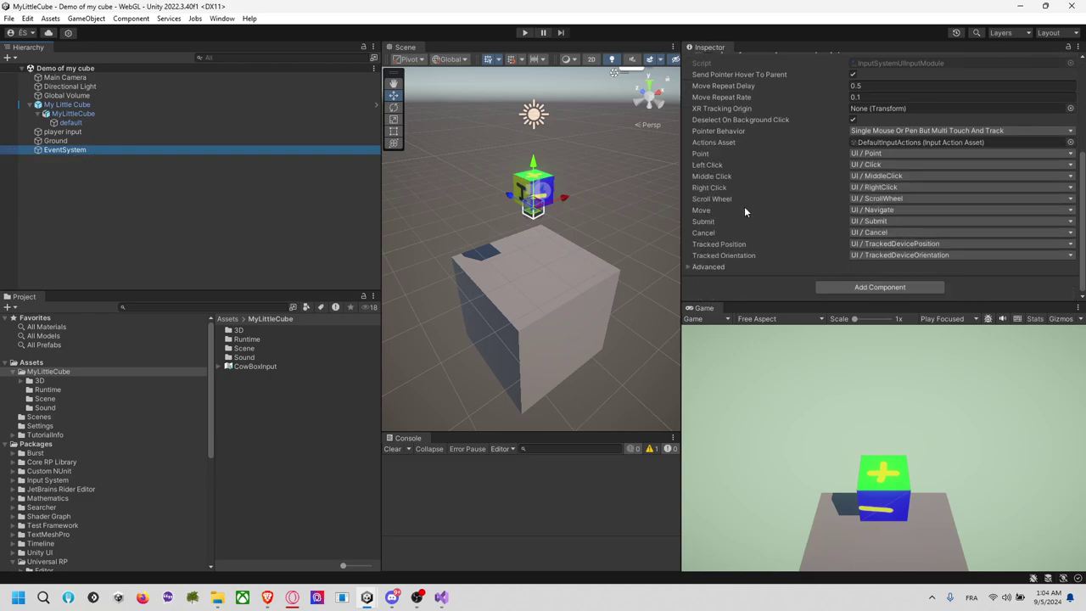
pyautogui.click(65, 132)
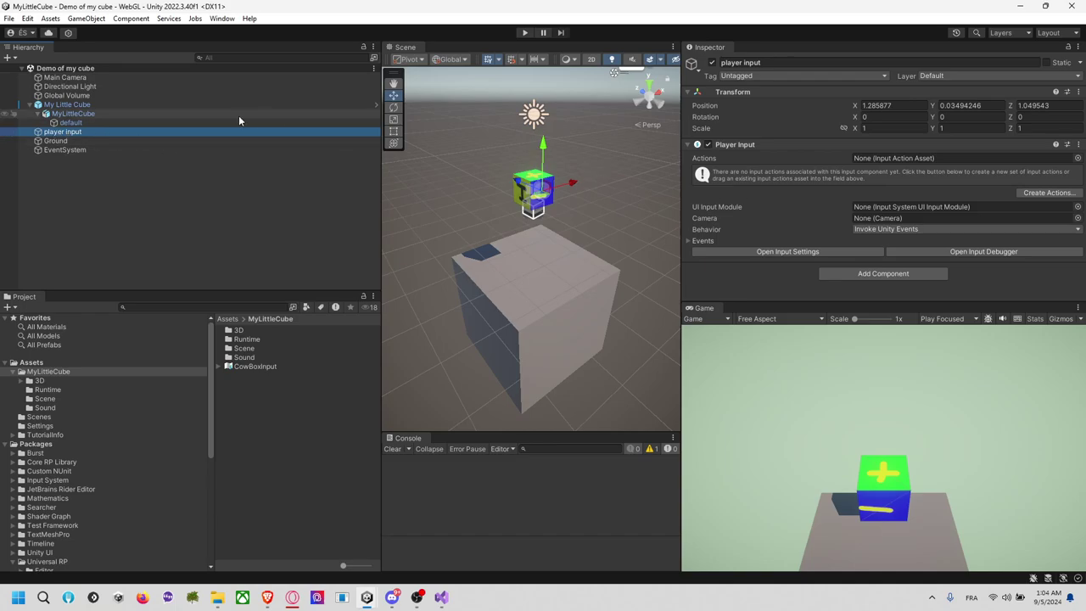
pyautogui.keyDown('ctrl'); pyautogui.click(128, 131); pyautogui.keyUp('ctrl')
pyautogui.click(83, 132)
pyautogui.press('Delete')
# Create an empty GameObject named 'Player Input' and give it a Player Input component
pyautogui.rightClick(68, 162)
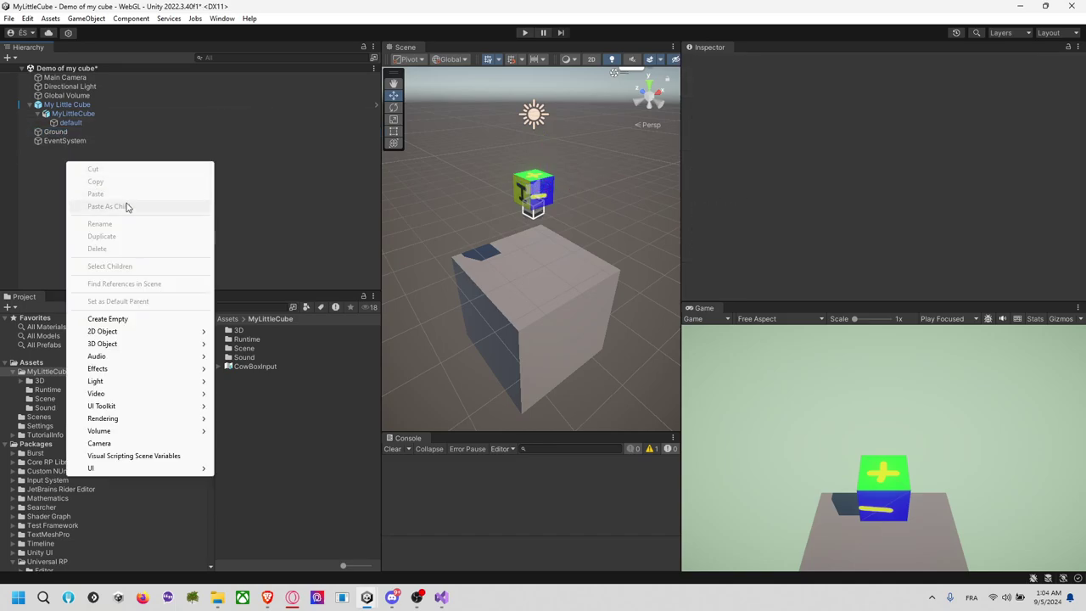
pyautogui.click(108, 318)
pyautogui.write('Pl')
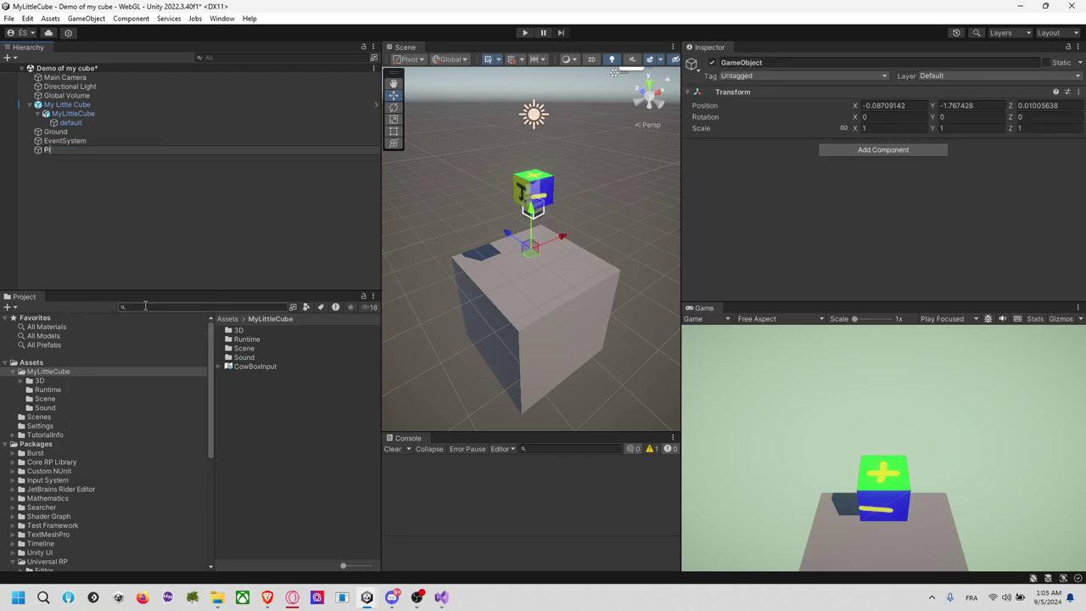
pyautogui.write('ayer Input')
pyautogui.press('Return')
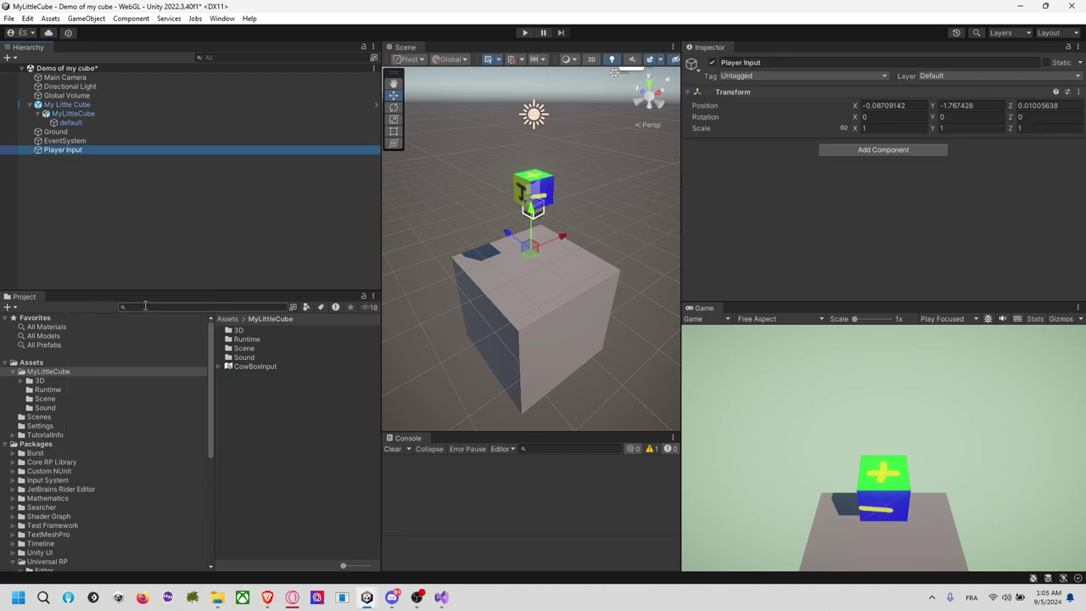
pyautogui.click(875, 151)
pyautogui.write('pla')
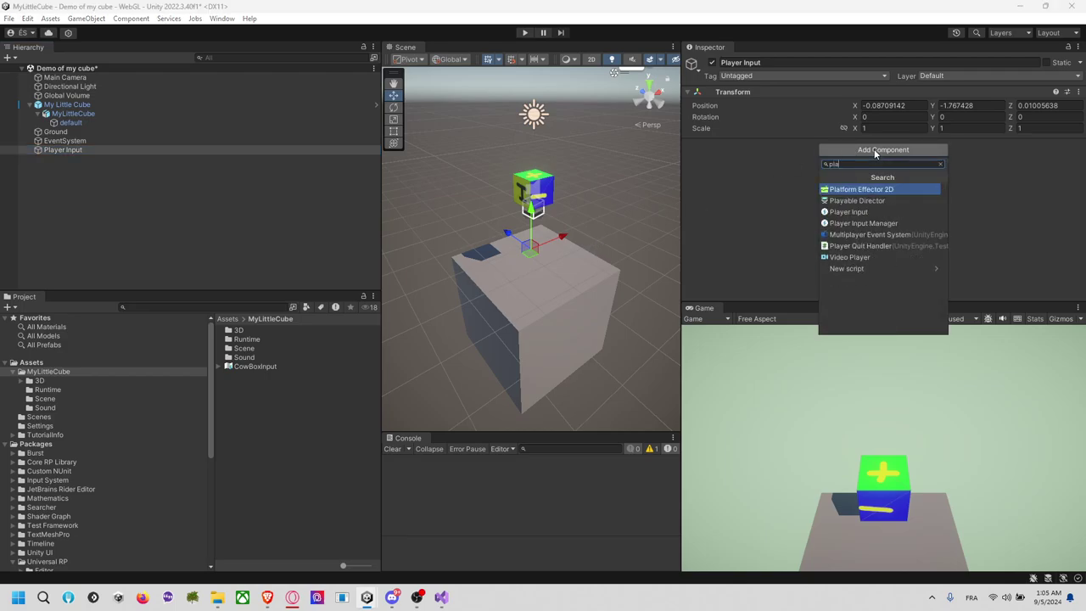
pyautogui.write('yer')
pyautogui.press('Return')
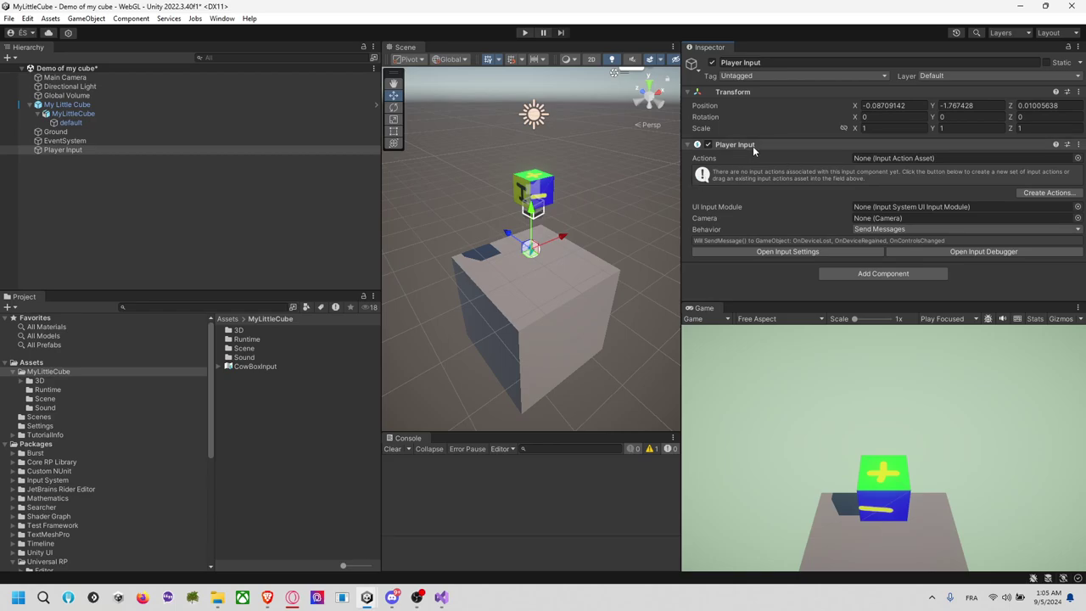
# Set the Player Input's Actions to CowBoxInput and Behavior to Invoke Unity Events
pyautogui.click(1077, 158)
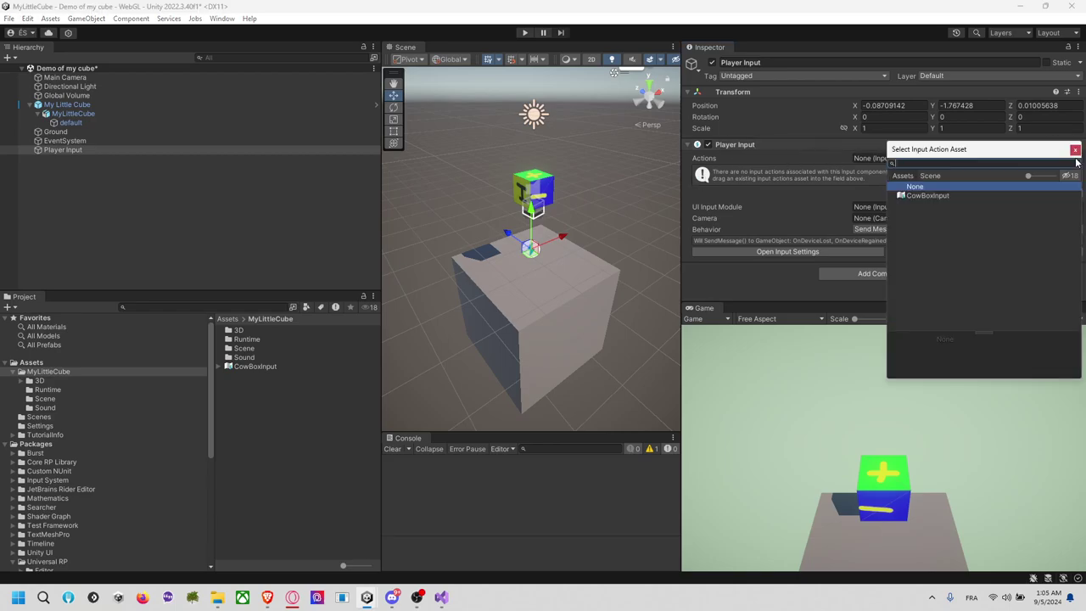
pyautogui.click(925, 196)
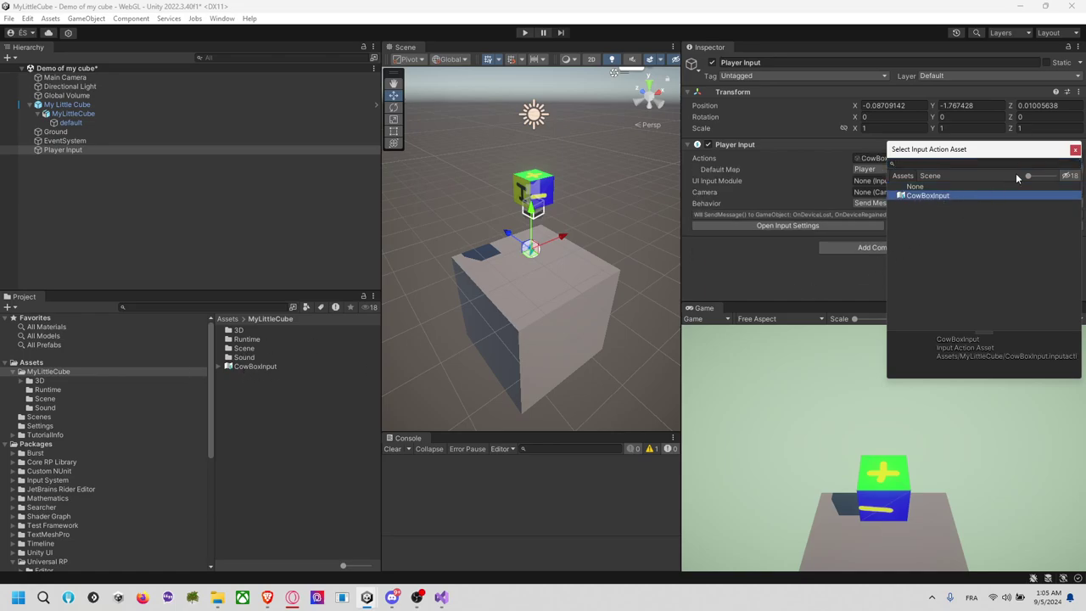
pyautogui.doubleClick(961, 196)
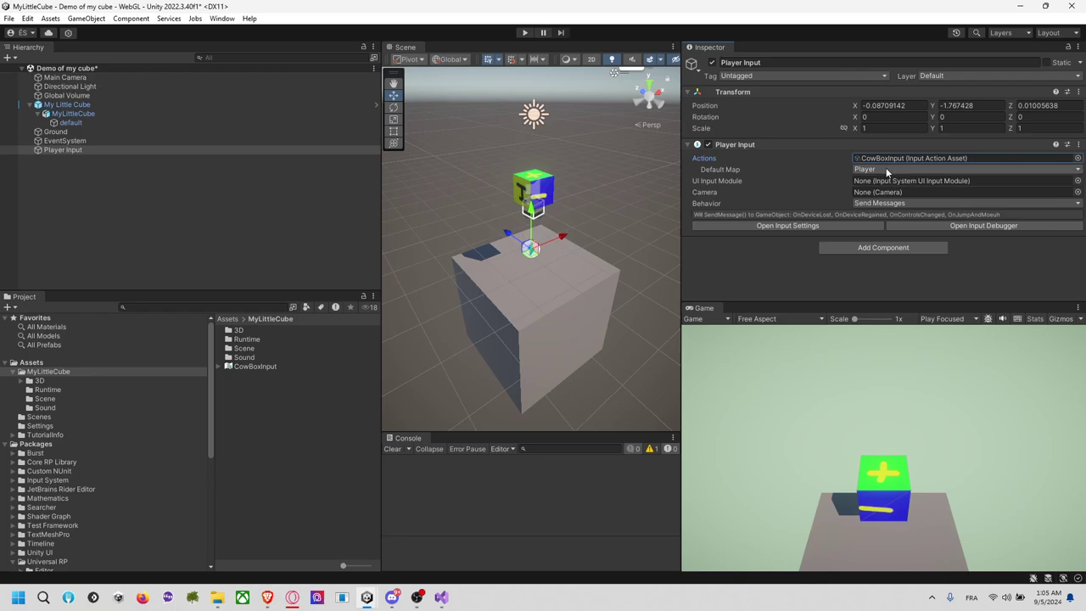
pyautogui.click(879, 202)
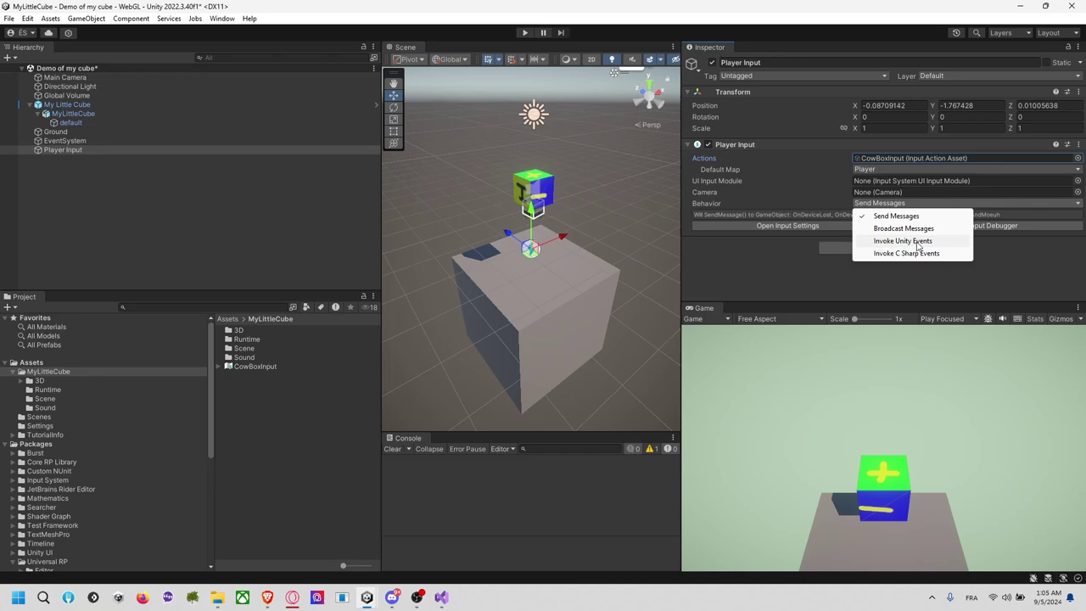
pyautogui.click(917, 243)
# Expand the Player events and add one empty entry to JumpAndMoeuh
pyautogui.scroll(-4, 755, 219)
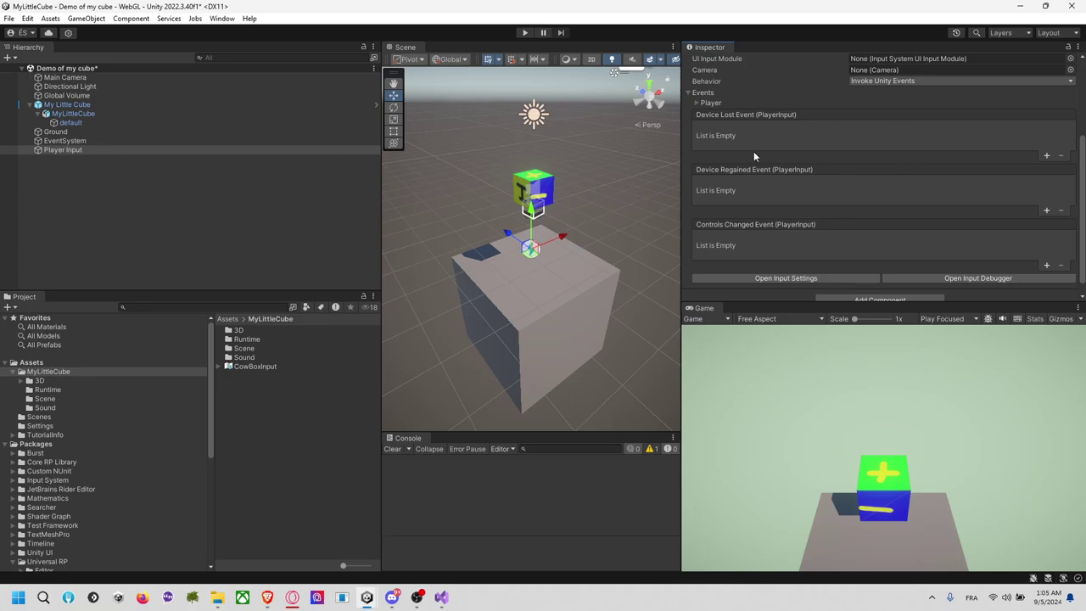
pyautogui.click(714, 103)
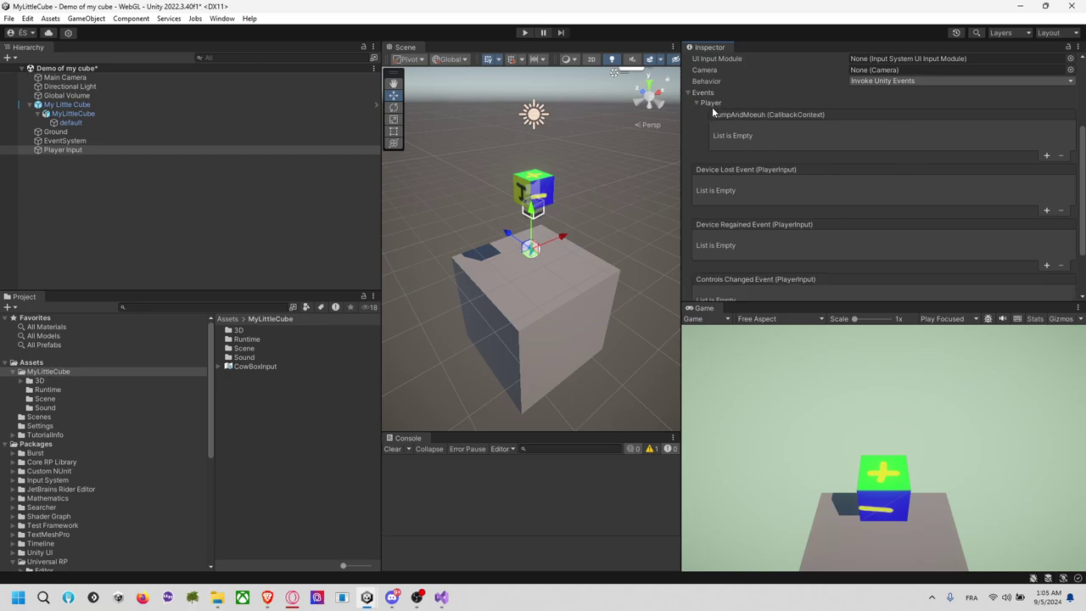
pyautogui.scroll(1, 770, 144)
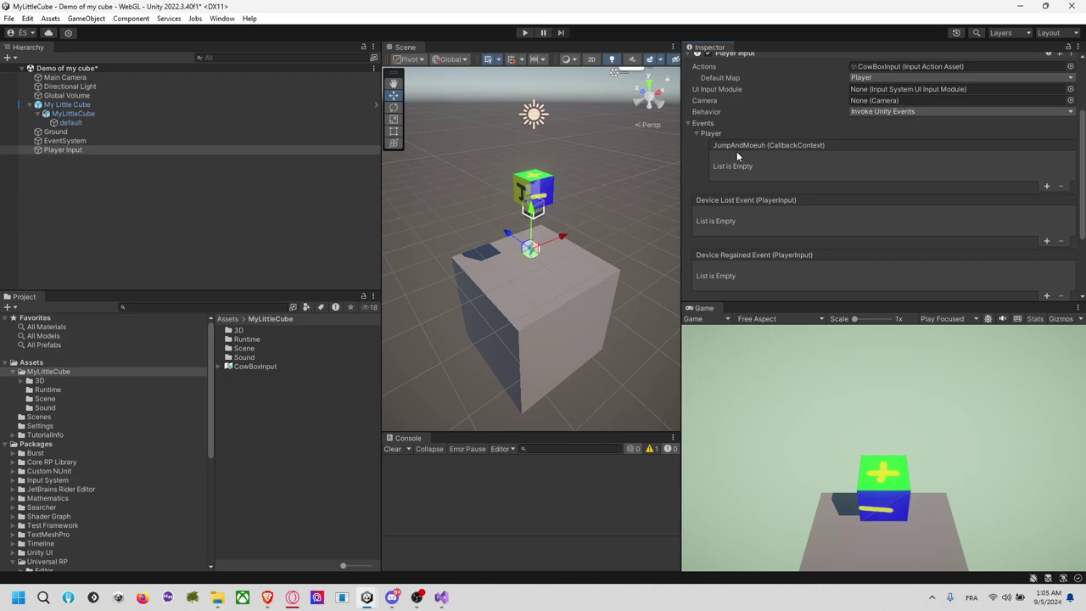
pyautogui.click(1045, 185)
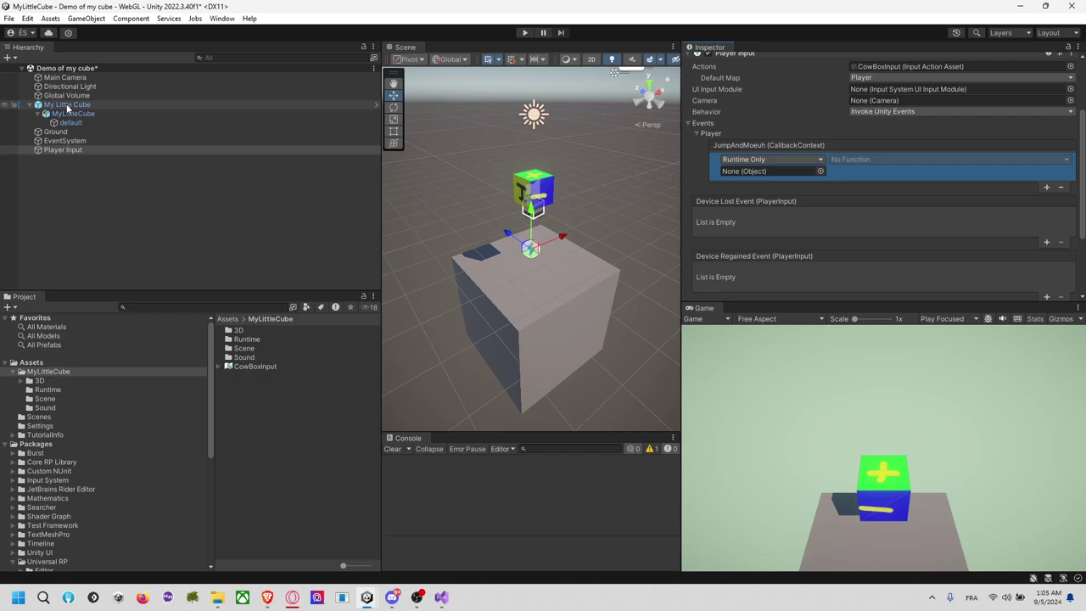
# Make the JumpAndMoeuh event call RandomJumpMono.Jump() on My Little Cube
pyautogui.moveTo(70, 106); pyautogui.dragTo(782, 172)
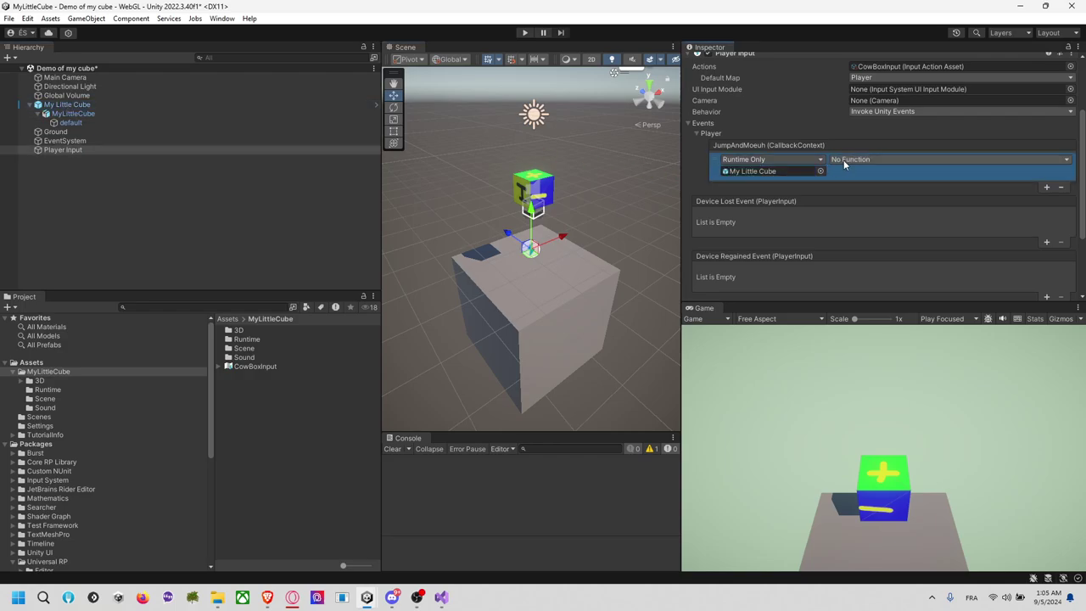
pyautogui.moveTo(68, 104)
pyautogui.mouseDown()
pyautogui.moveTo(715, 144)
pyautogui.moveTo(766, 180)
pyautogui.mouseUp()
pyautogui.click(875, 159)
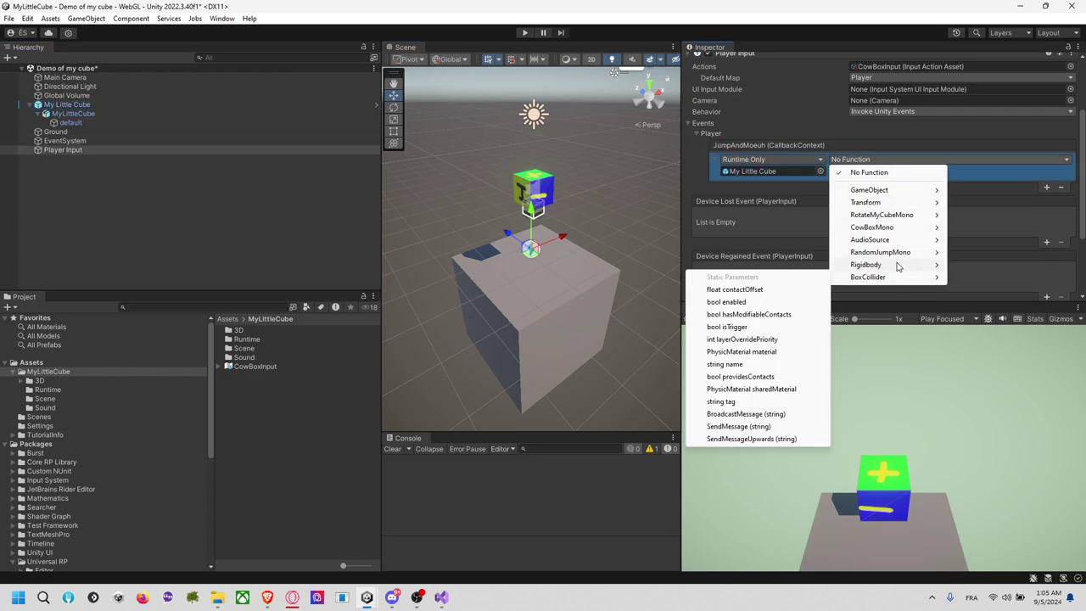
pyautogui.moveTo(889, 239)
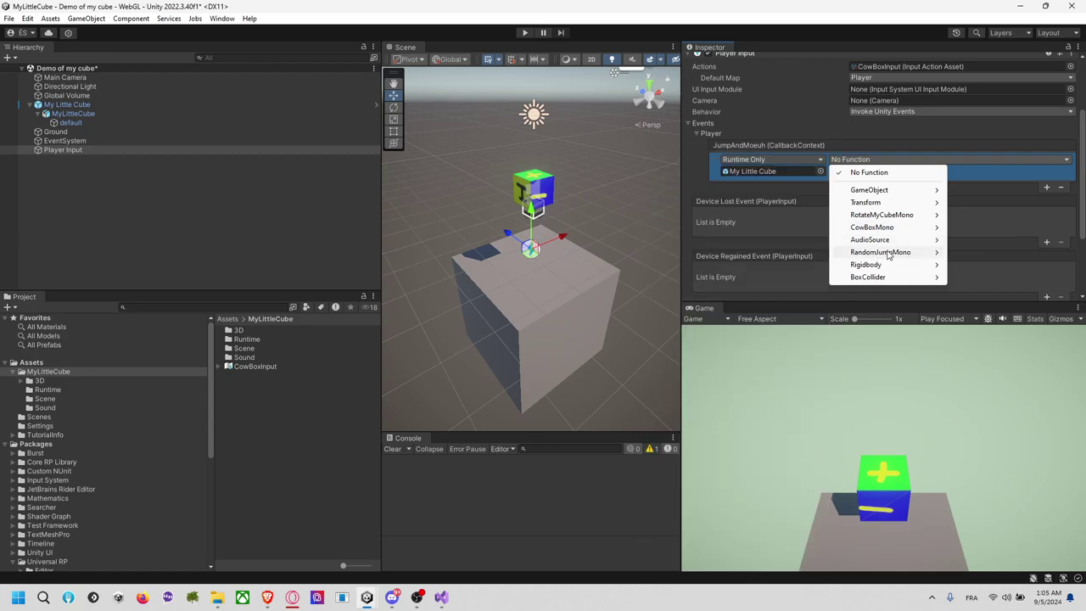
pyautogui.click(750, 364)
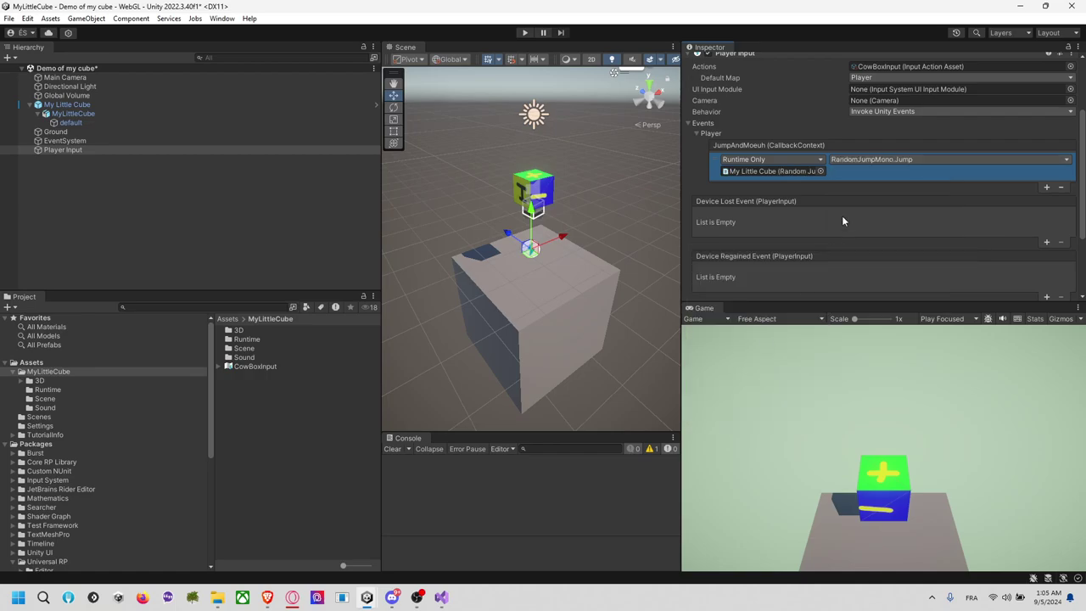
# Open My Little Cube's RandomJumpMono script in Visual Studio at its Jump method
pyautogui.click(765, 171)
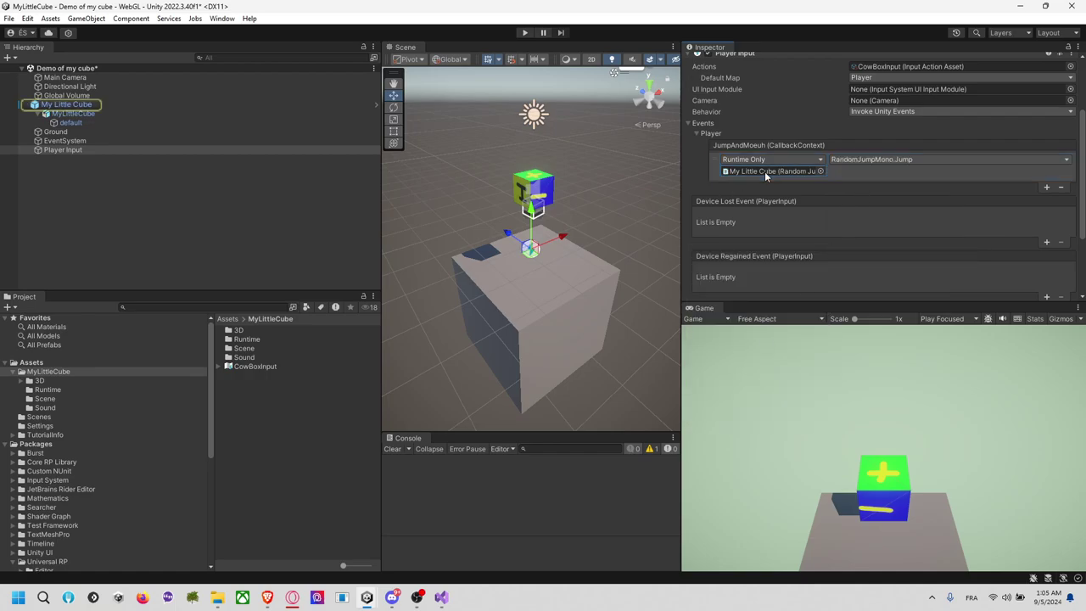
pyautogui.click(78, 105)
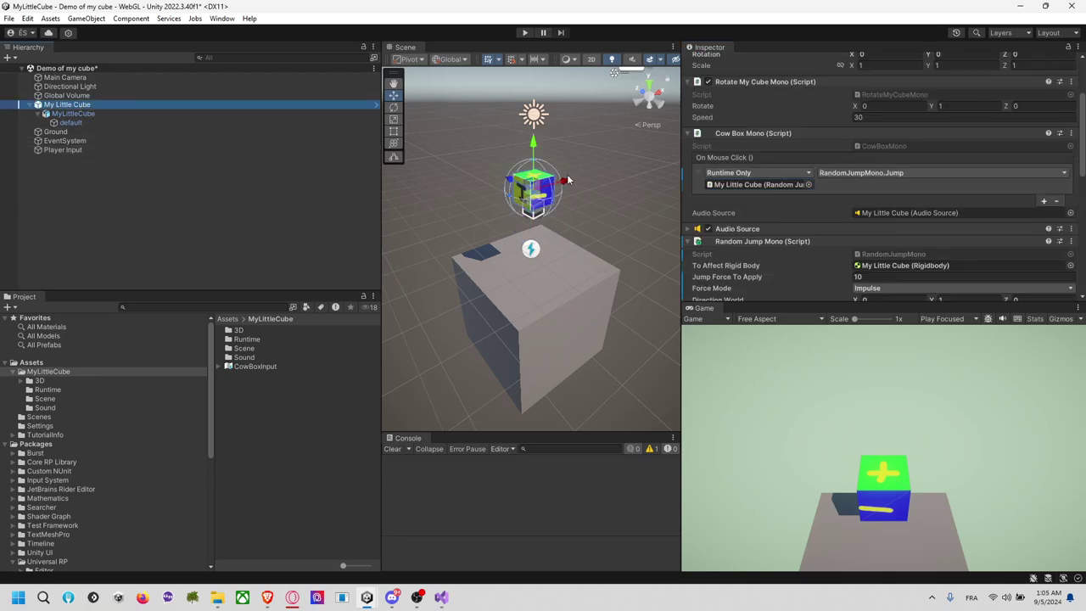
pyautogui.click(83, 140)
pyautogui.click(98, 103)
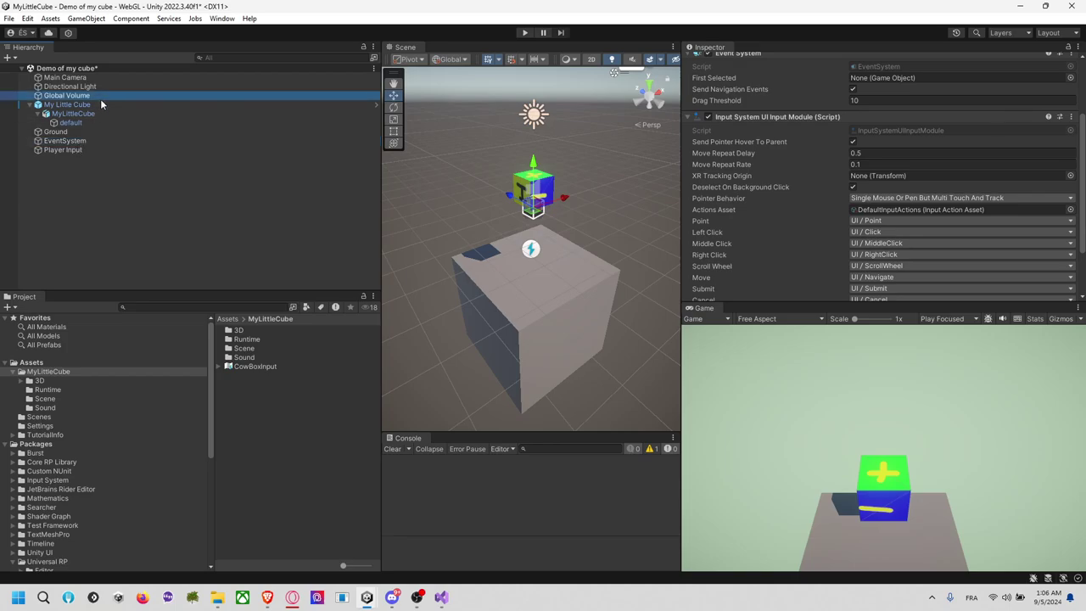
pyautogui.scroll(3, 838, 191)
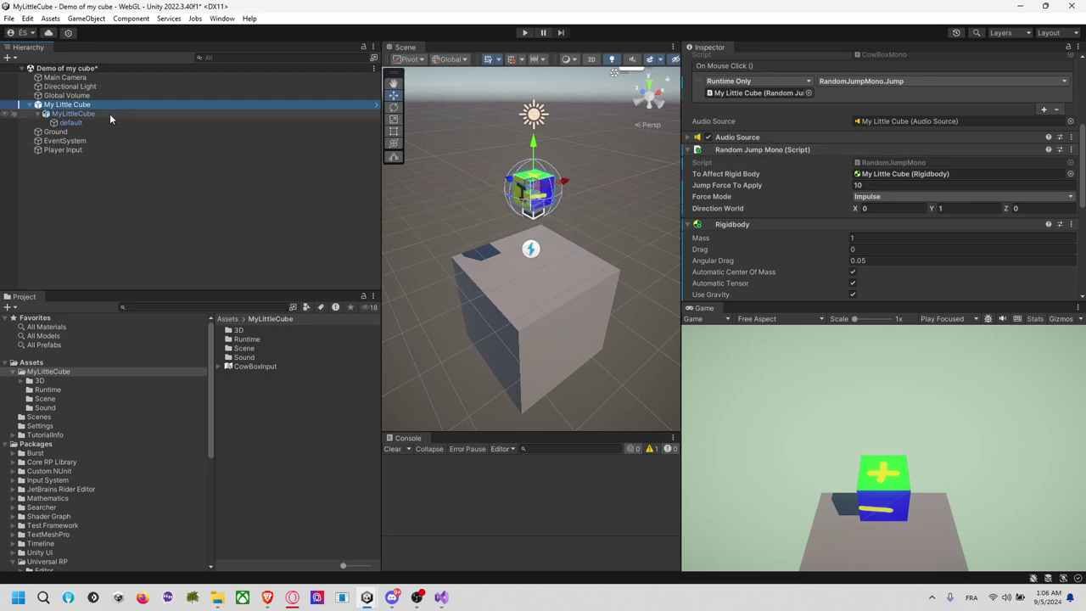
pyautogui.doubleClick(884, 161)
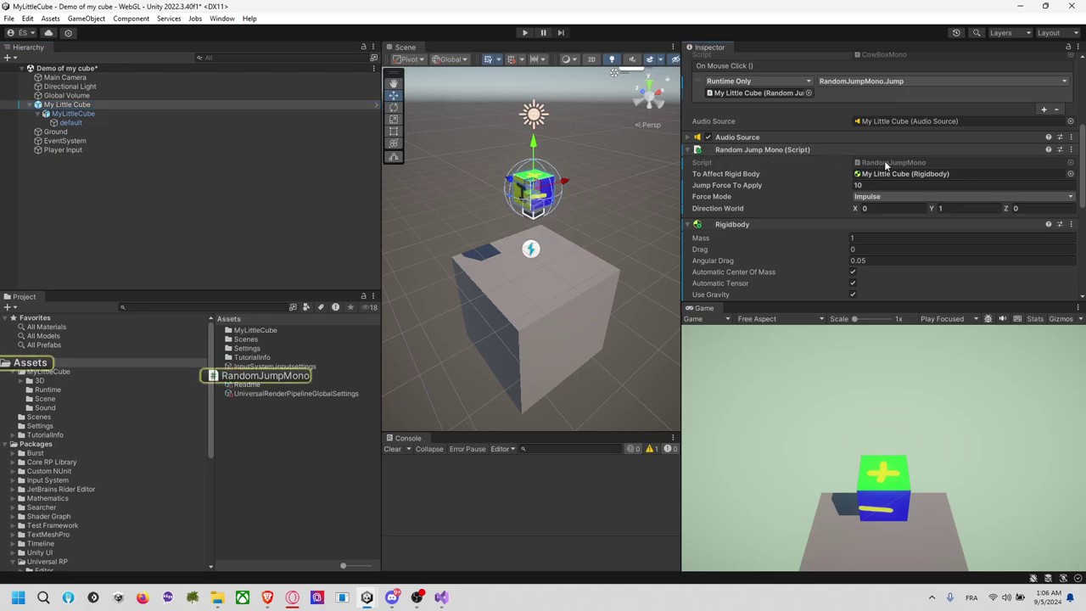
pyautogui.click(217, 276)
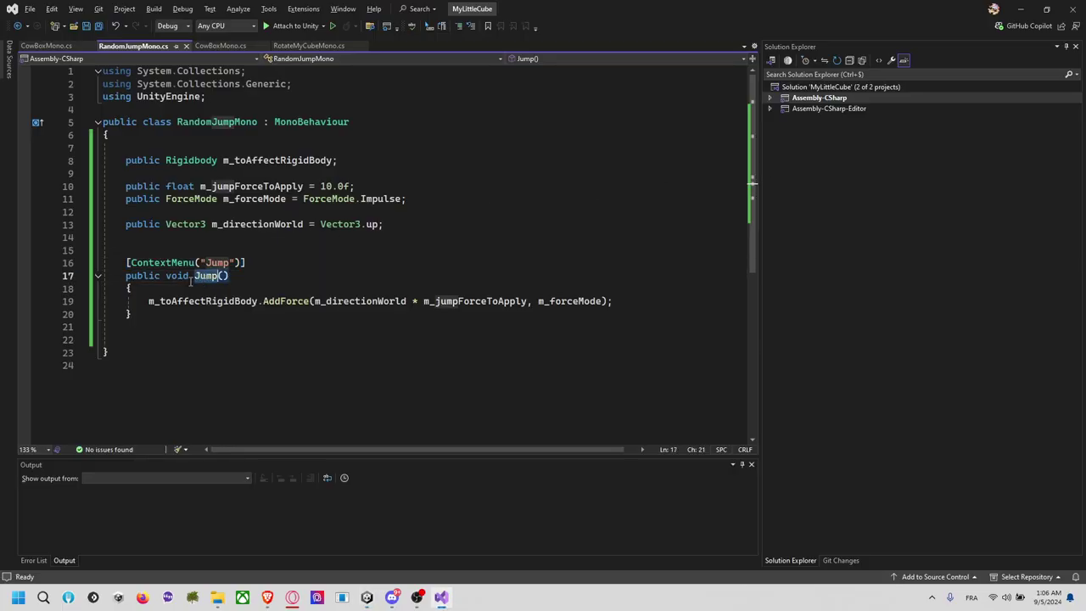
# Read over the Jump method's AddForce and ForceMode.Impulse code without editing, then return to Unity
pyautogui.doubleClick(144, 276)
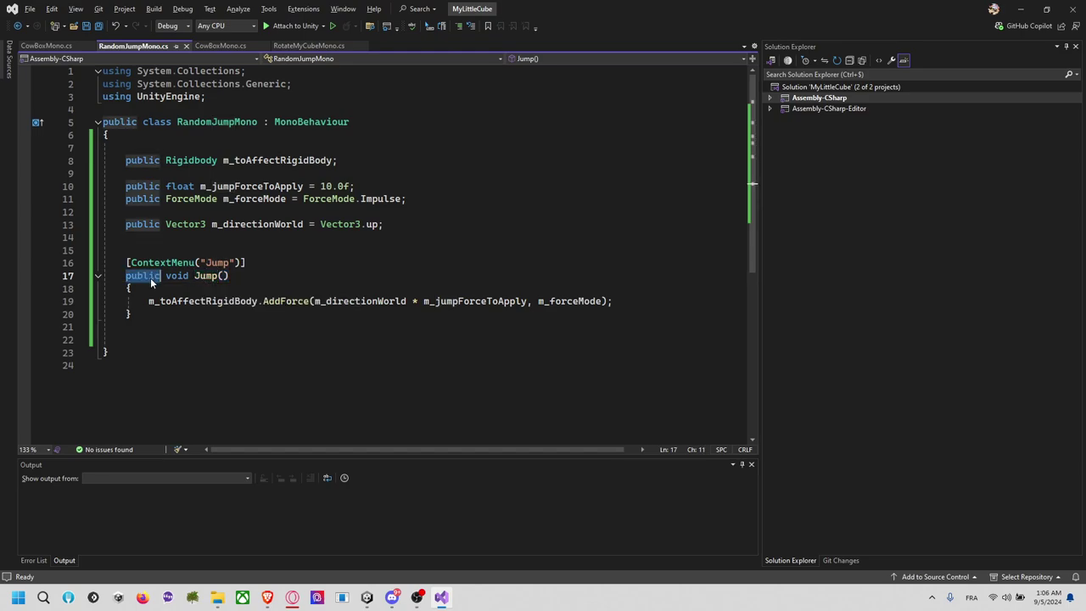
pyautogui.doubleClick(206, 277)
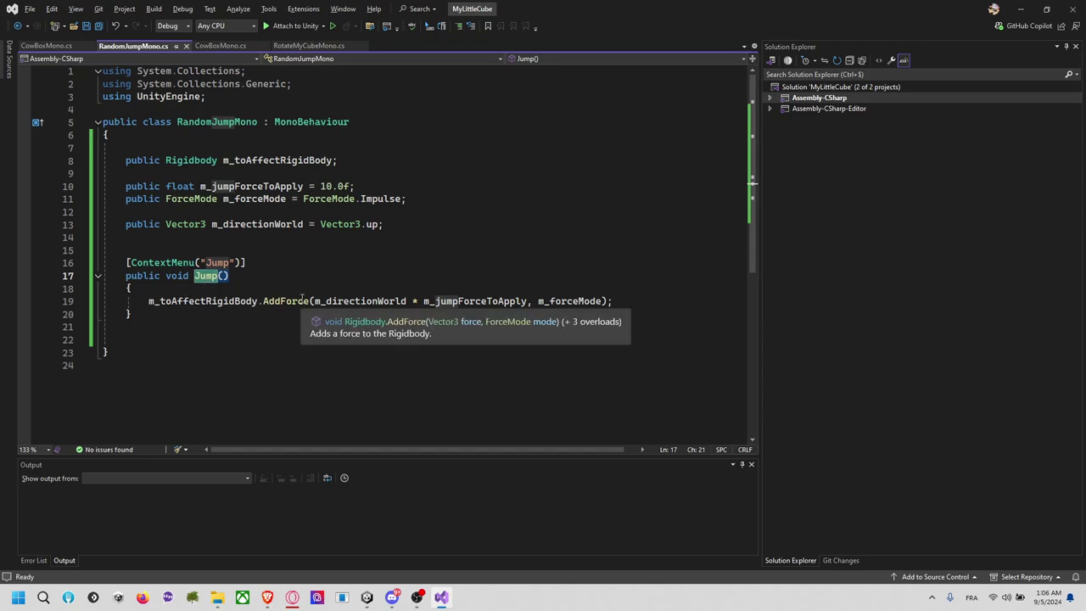
pyautogui.moveTo(389, 195)
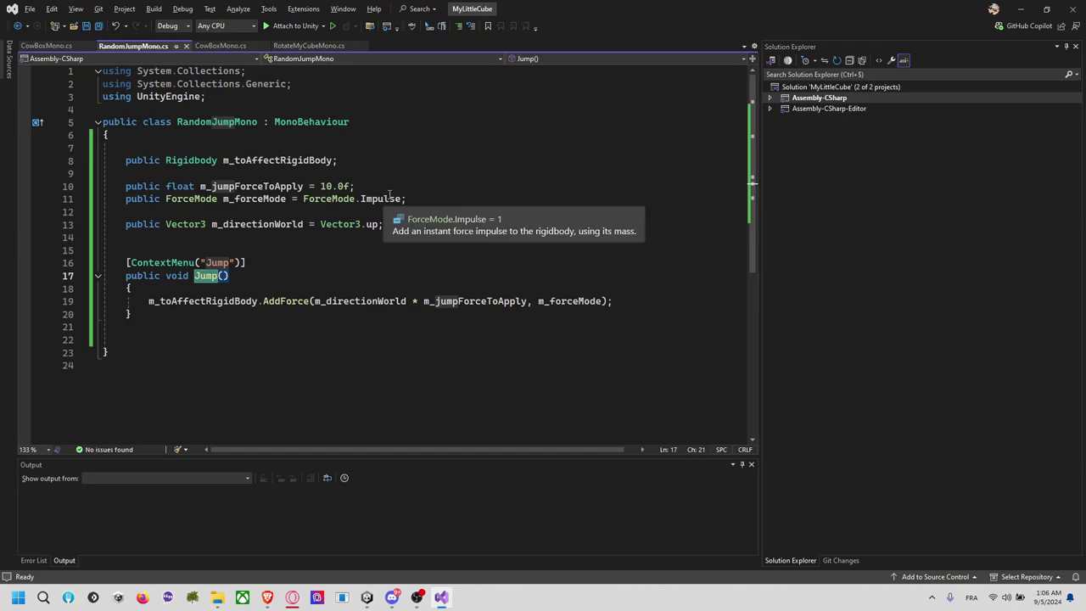
pyautogui.moveTo(339, 186)
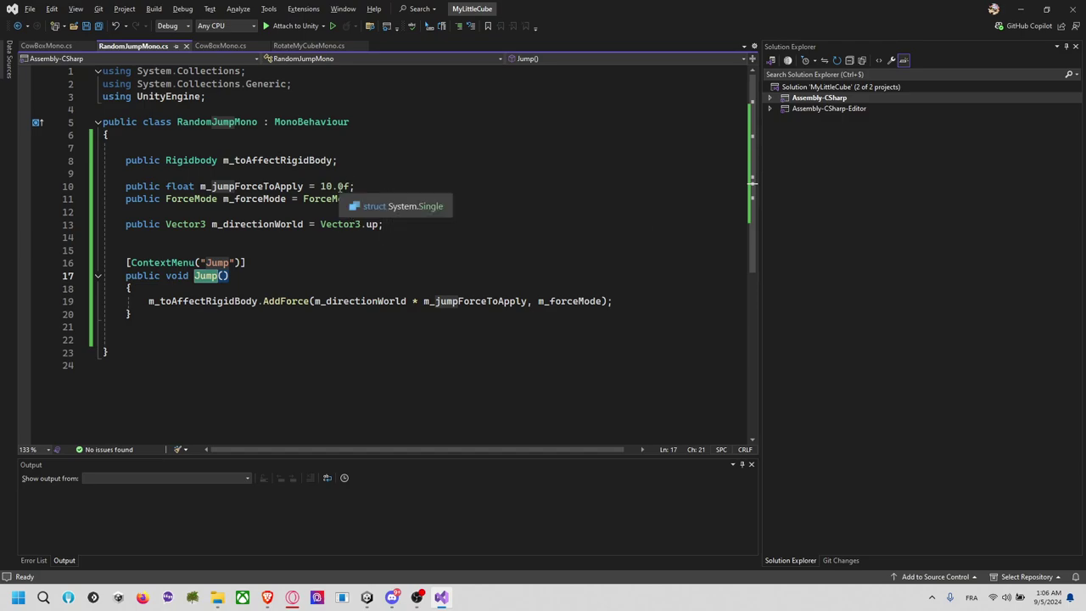
pyautogui.hotkey('alt', 'Tab')
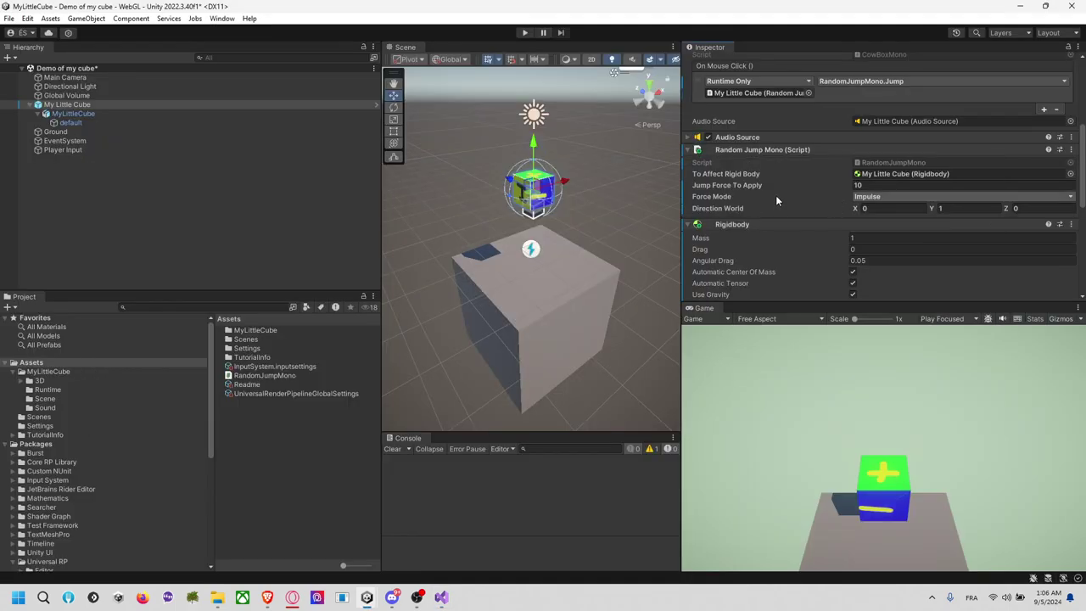
# Confirm the Player Input's Jump callback, then enter Play mode and press Space to jump the cube
pyautogui.click(110, 140)
pyautogui.click(94, 150)
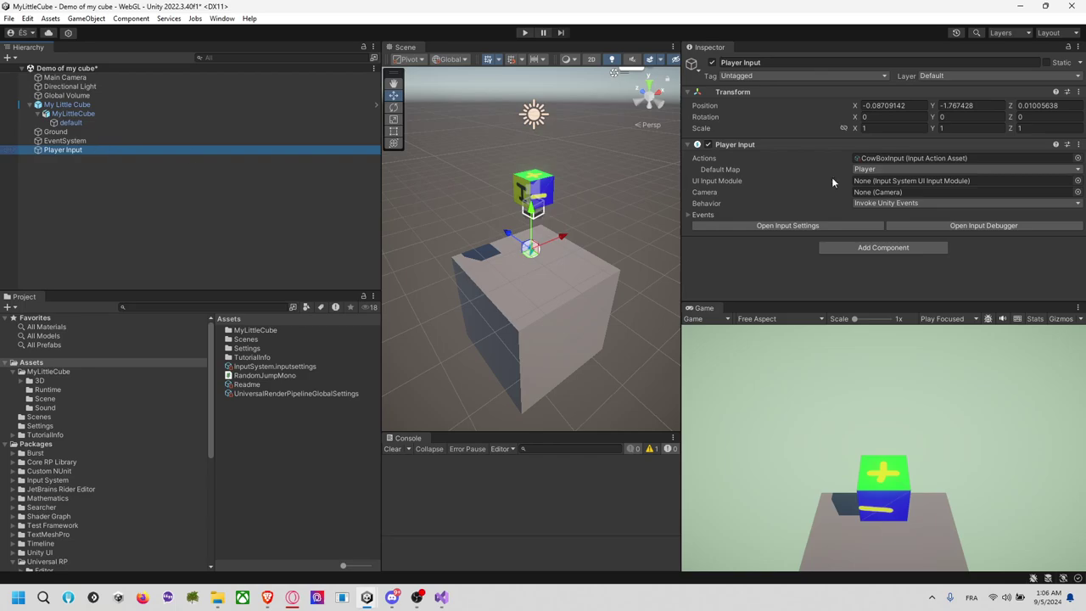
pyautogui.click(697, 215)
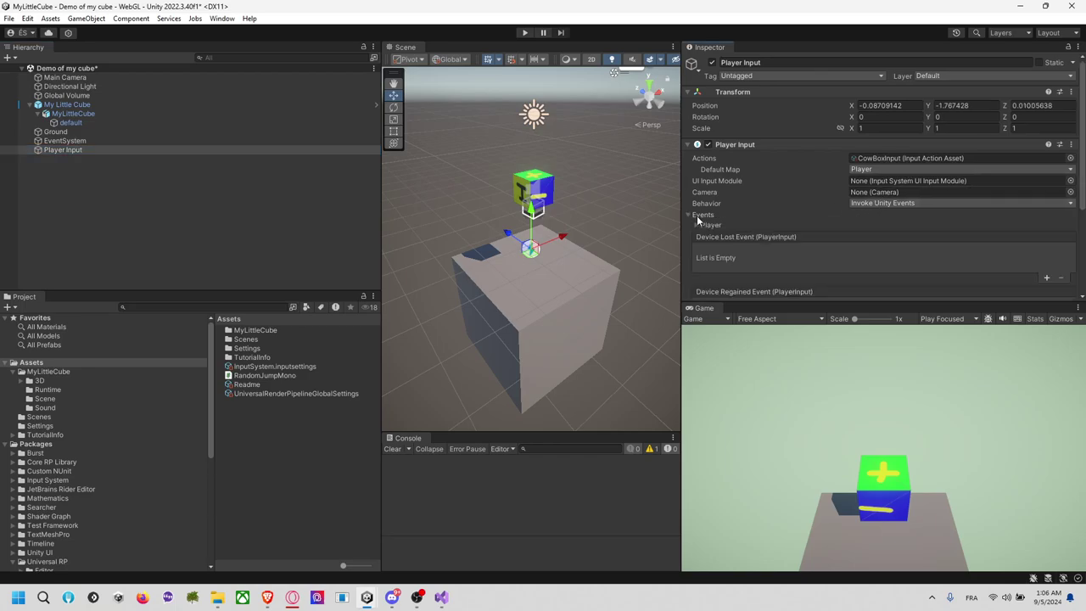
pyautogui.click(712, 226)
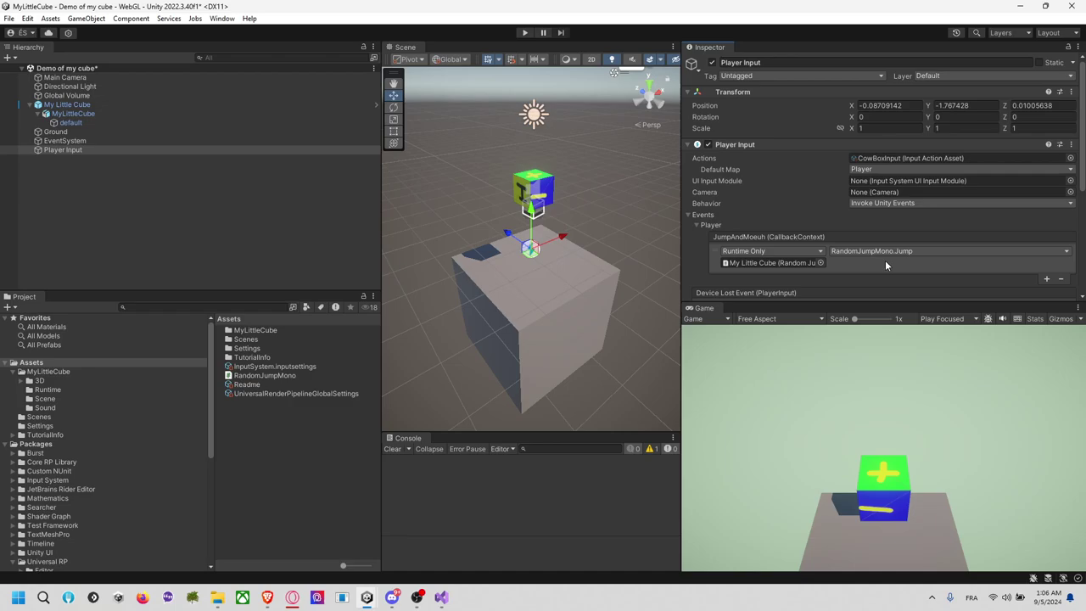
pyautogui.click(525, 34)
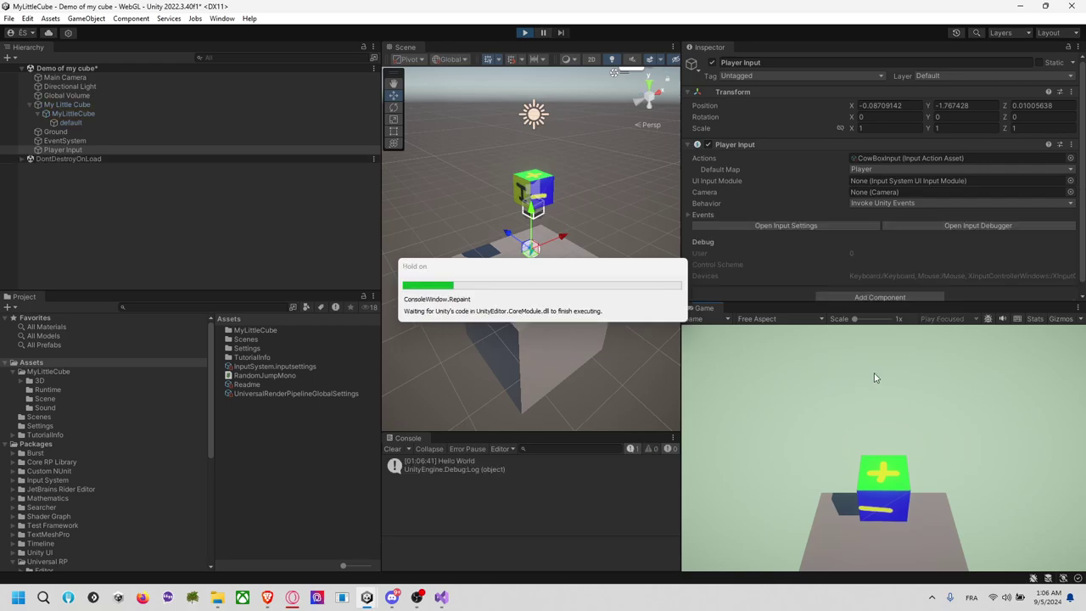
pyautogui.press('space')
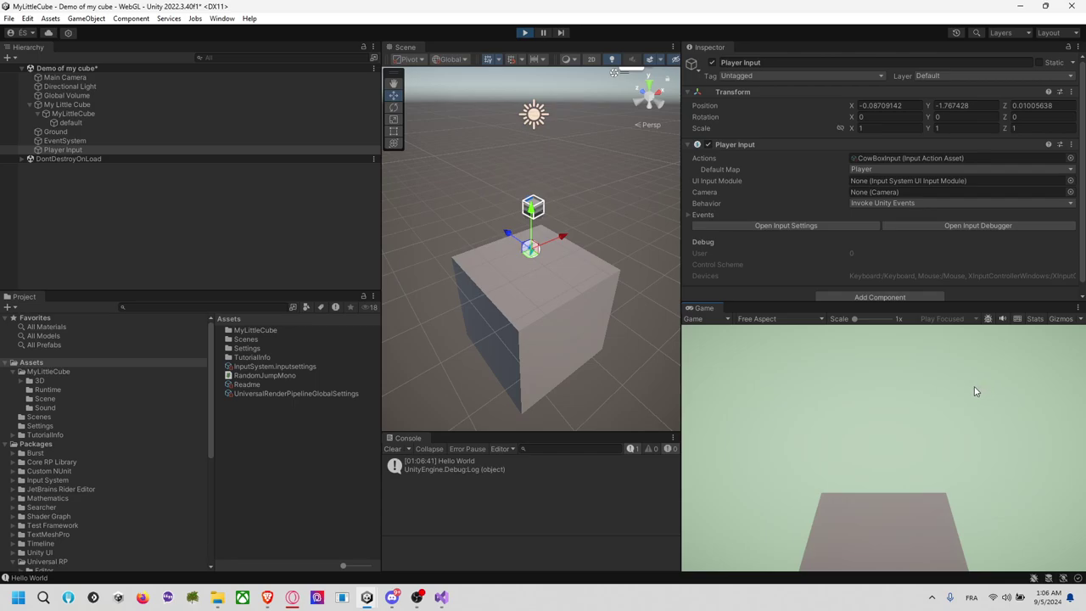
# Stop Play mode and set My Little Cube's Jump Force To Apply to 1
pyautogui.click(525, 32)
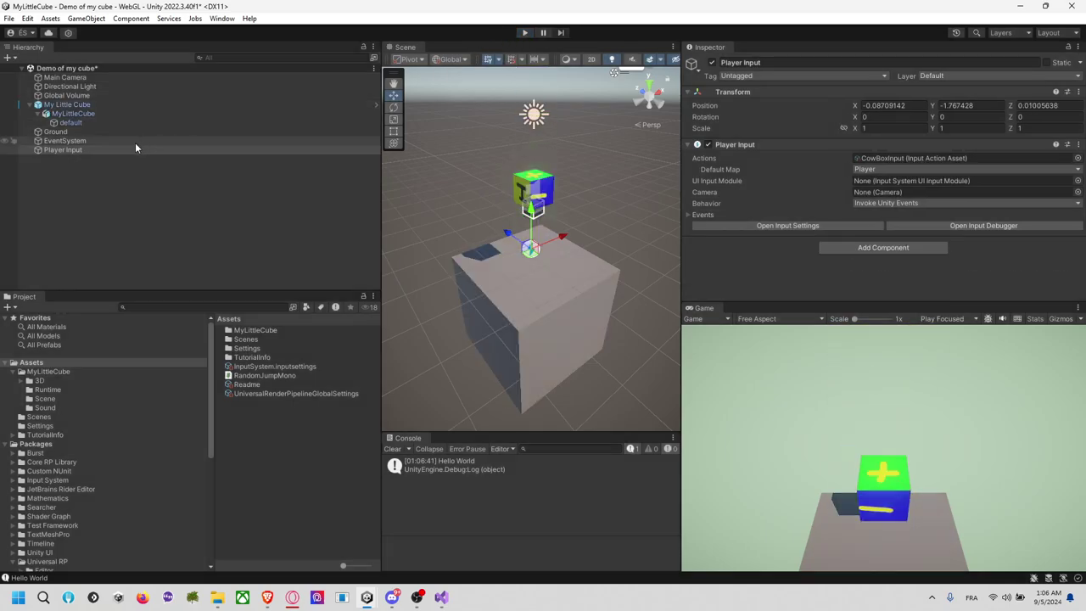
pyautogui.click(127, 105)
pyautogui.scroll(-3, 808, 160)
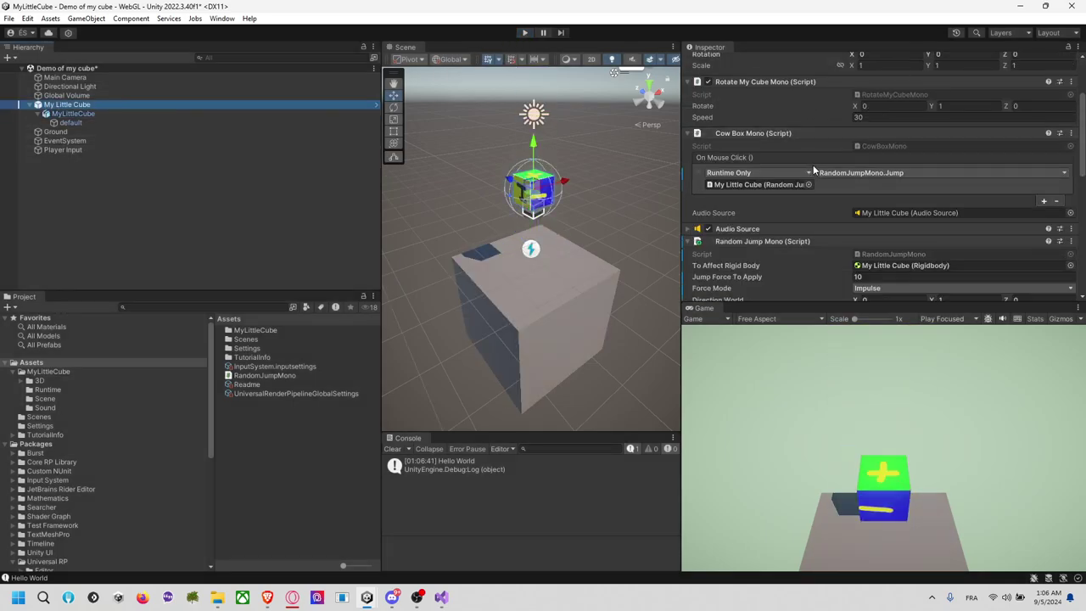
pyautogui.scroll(-3, 813, 165)
pyautogui.click(873, 155)
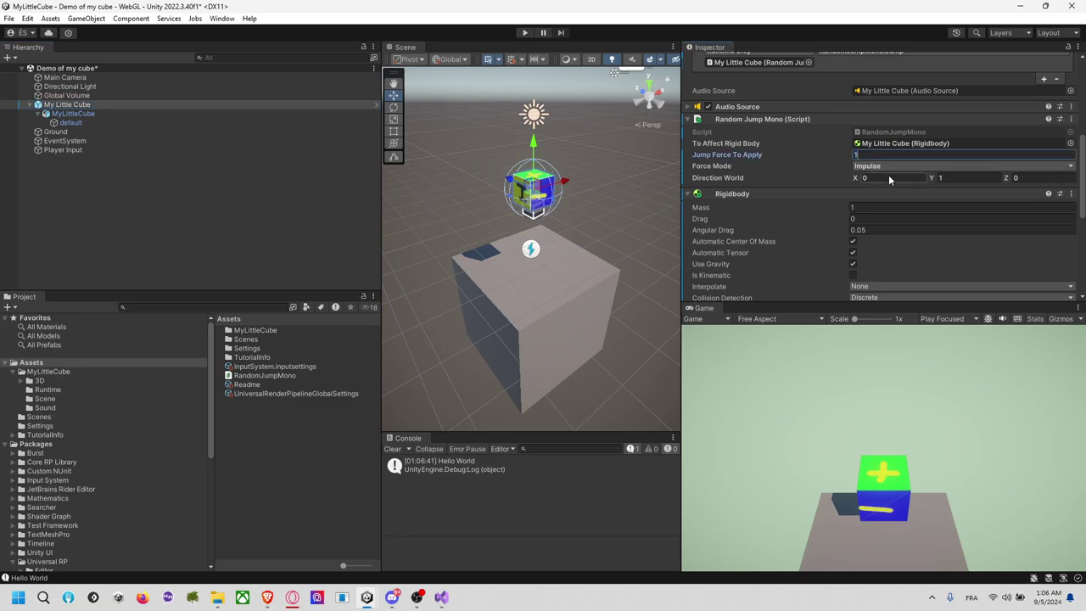
pyautogui.write('1')
pyautogui.press('Return')
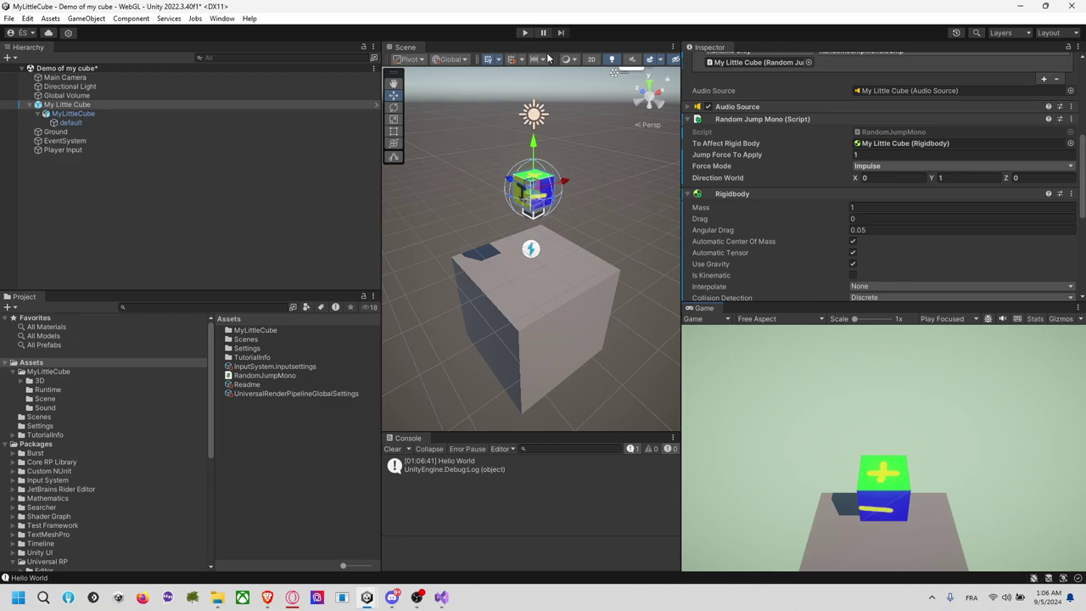
# Play-test the force of 1, raise it to 5 during play, then stop Play mode
pyautogui.click(524, 33)
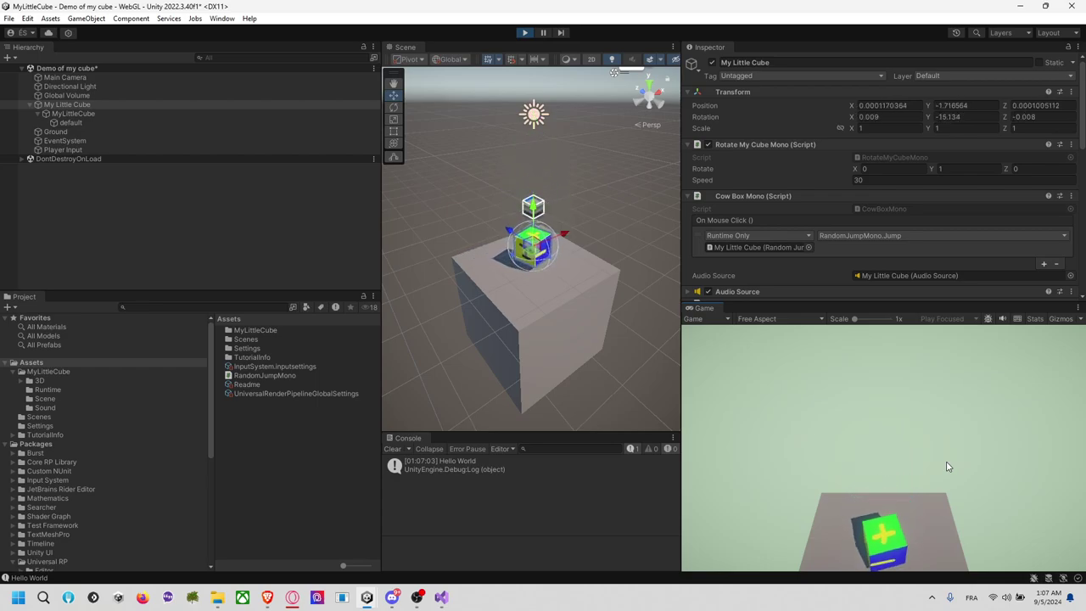
pyautogui.scroll(-2, 816, 263)
pyautogui.scroll(-2, 818, 256)
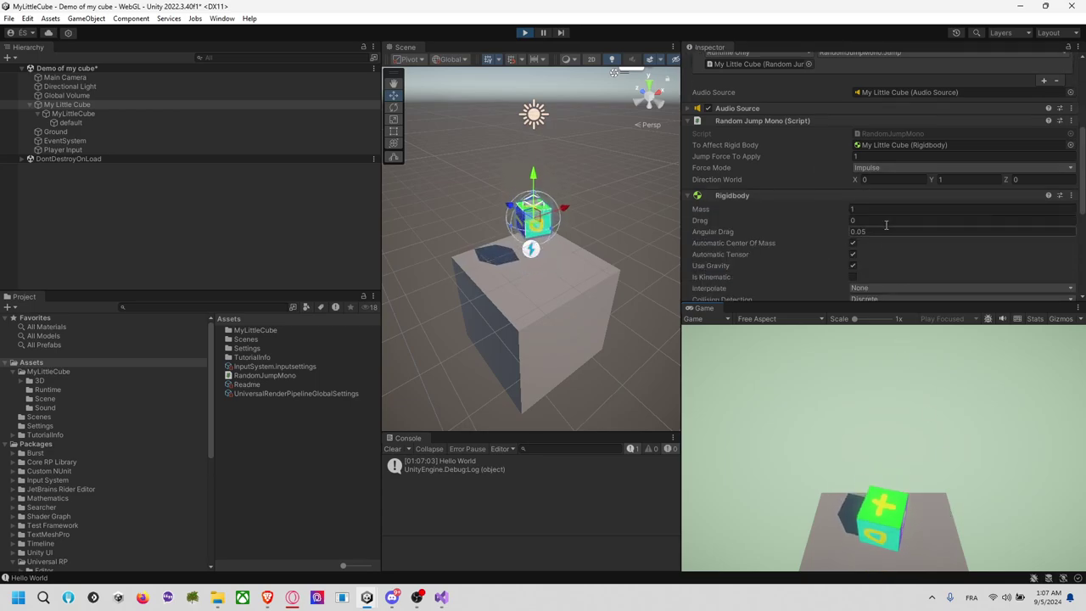
pyautogui.click(876, 155)
pyautogui.write('5')
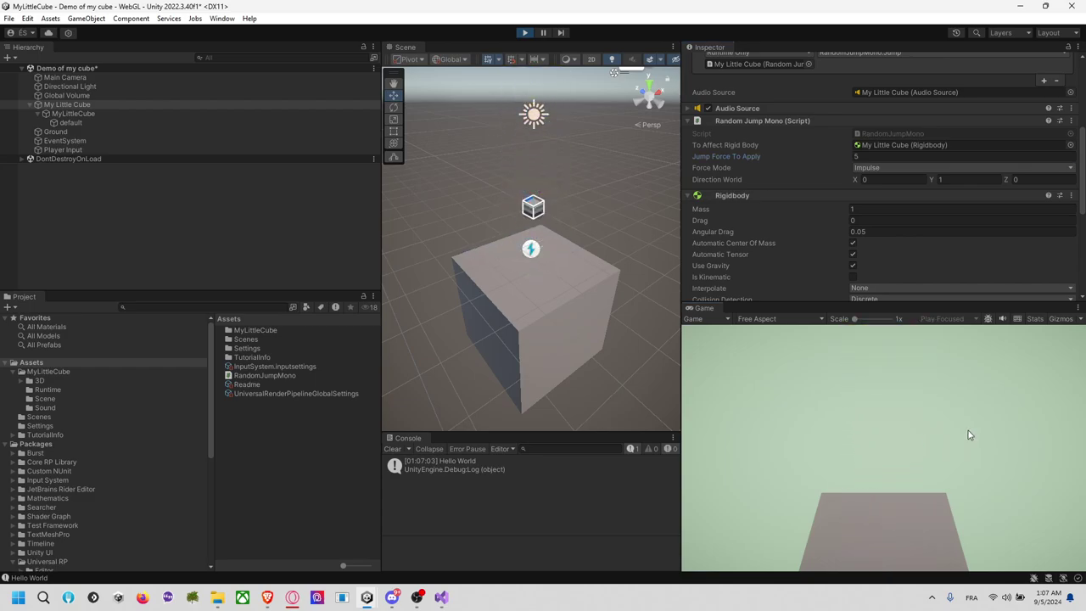
pyautogui.click(526, 35)
pyautogui.hotkey('alt', 'Tab')
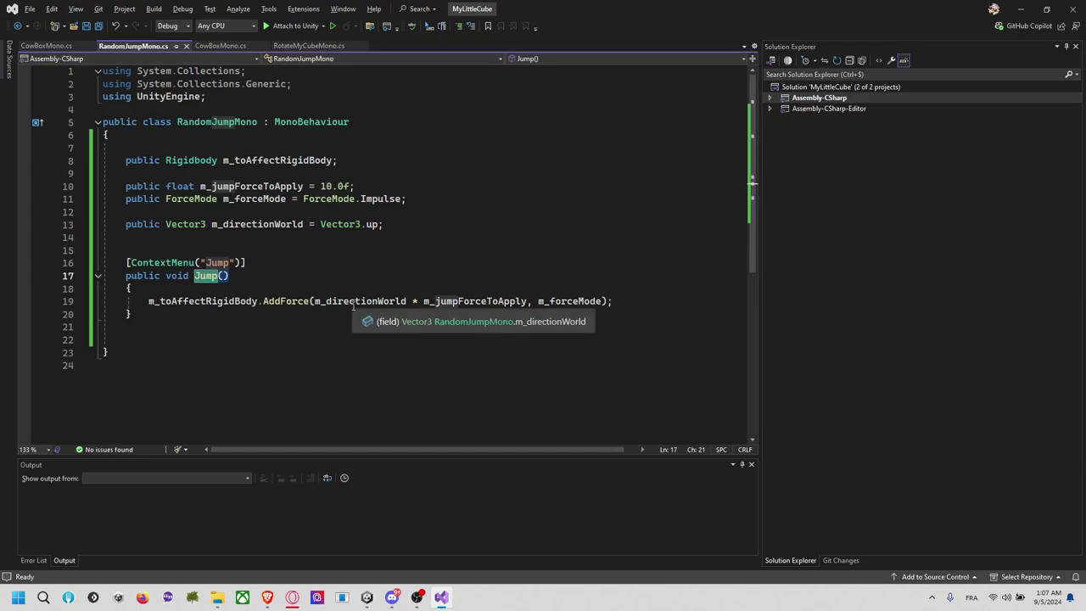
# Add public floats m_randomAngleMinimum = 5 and m_randomAngleMaximum = 30 below m_directionWorld, and save
pyautogui.click(407, 224)
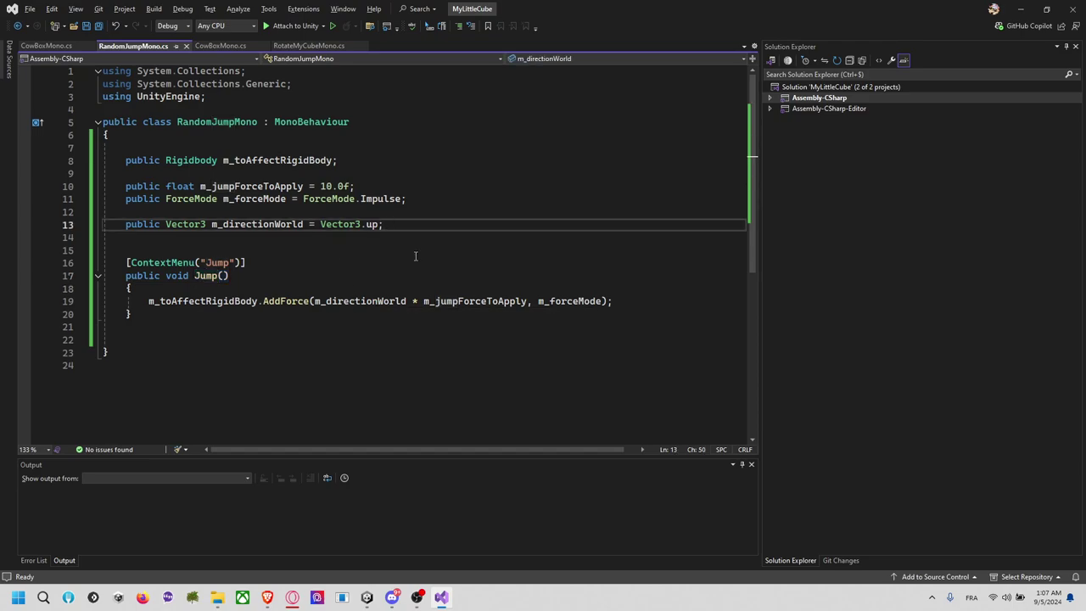
pyautogui.press('Return')
pyautogui.press('Return')
pyautogui.write('public f')
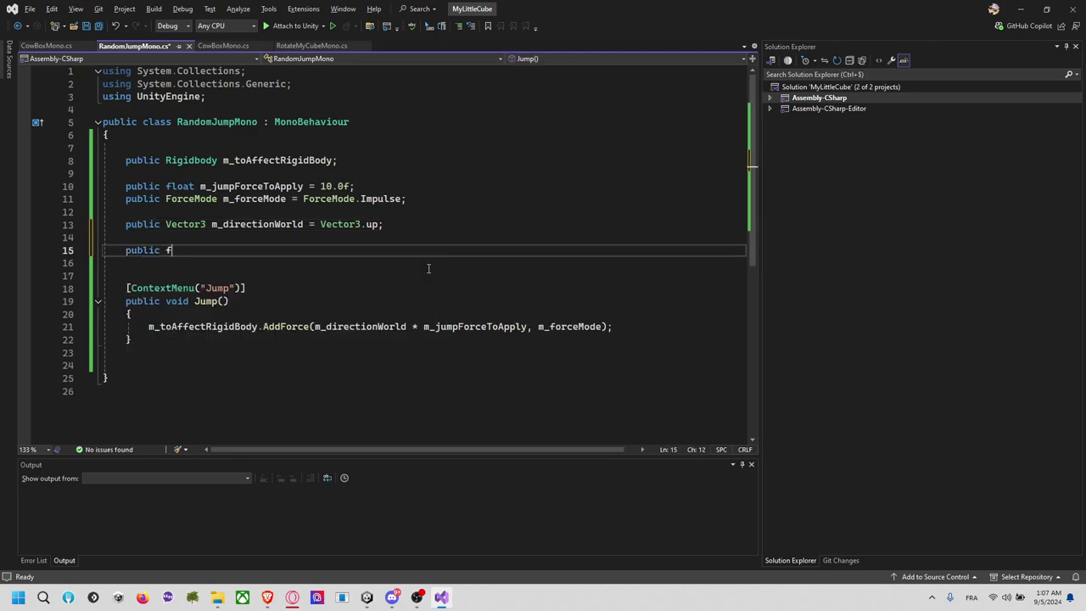
pyautogui.write('loat m_rand')
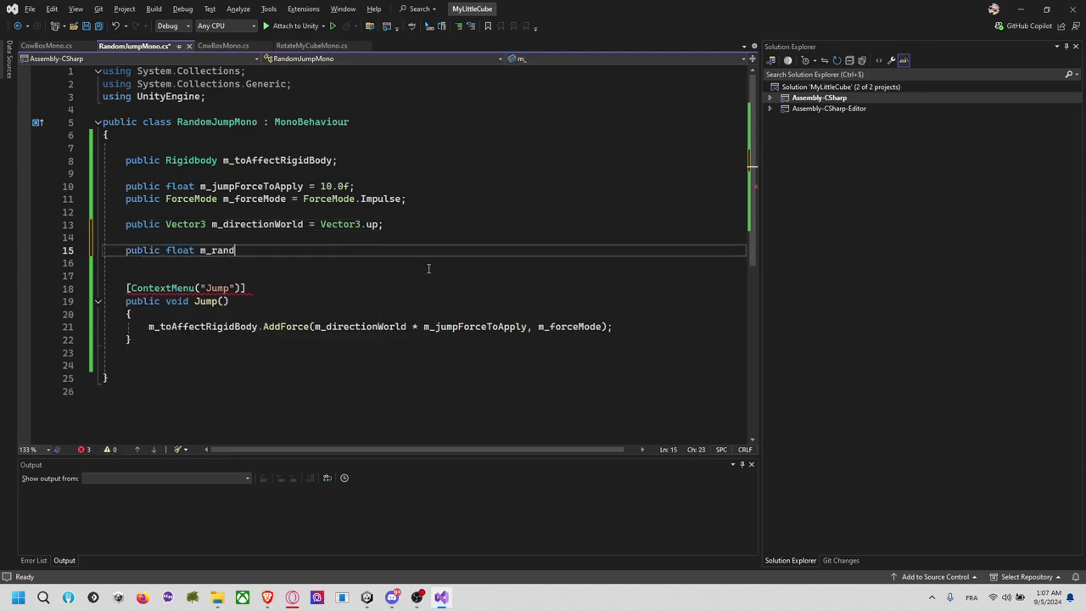
pyautogui.write('omAngle')
pyautogui.write('Minimum')
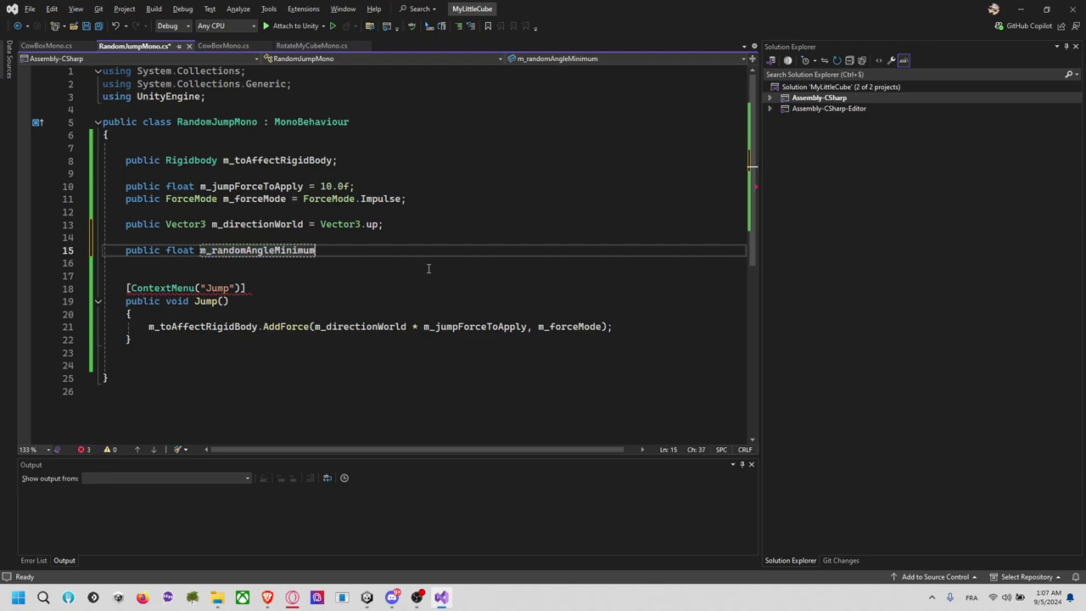
pyautogui.write(' = ')
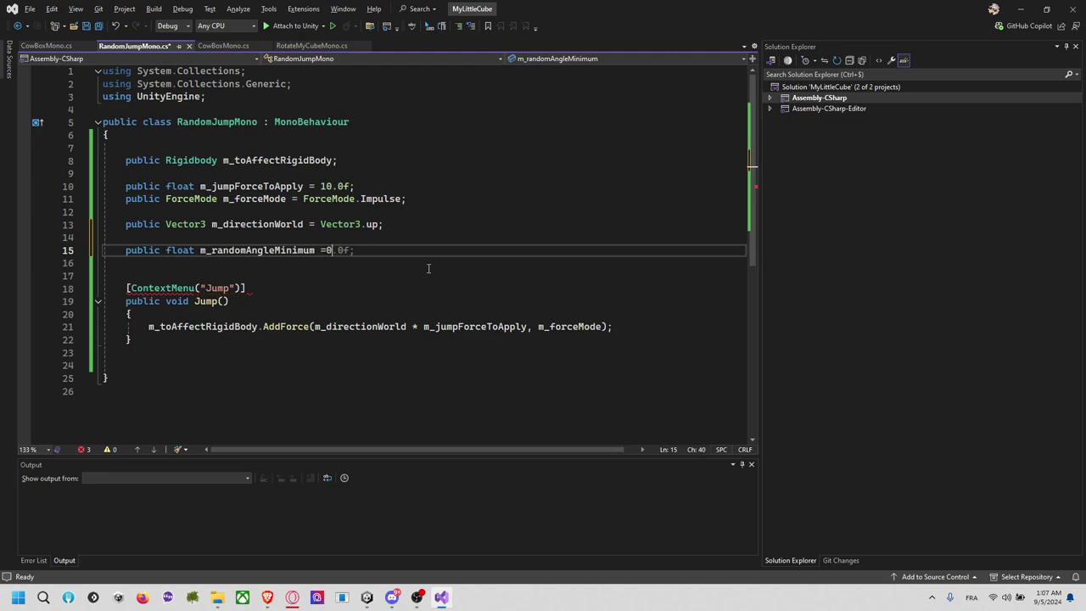
pyautogui.write('5;')
pyautogui.press('Return')
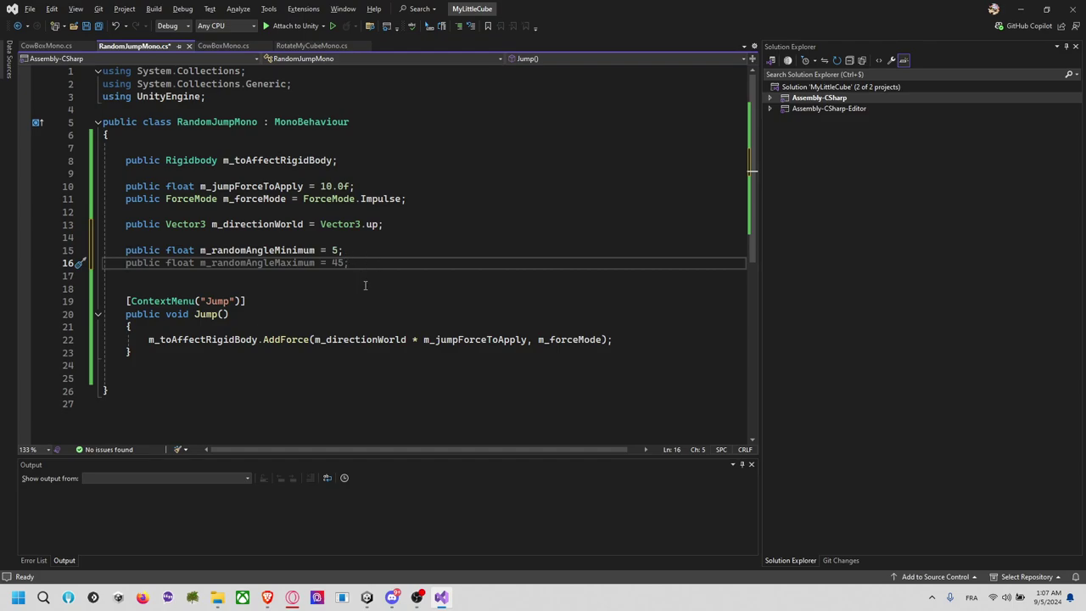
pyautogui.press('Tab')
pyautogui.doubleClick(255, 250)
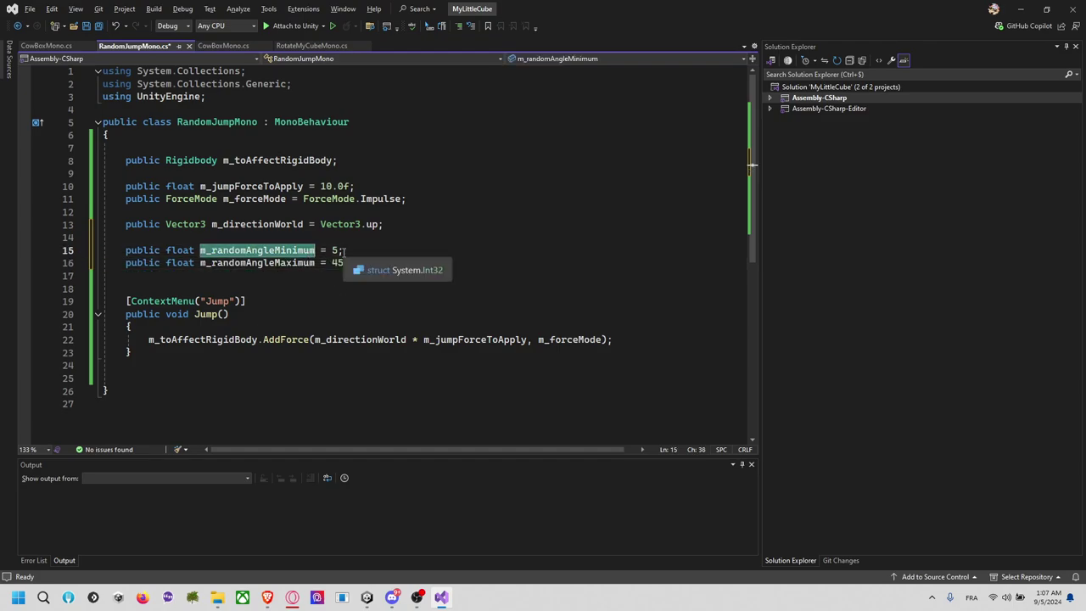
pyautogui.doubleClick(336, 263)
pyautogui.write('3')
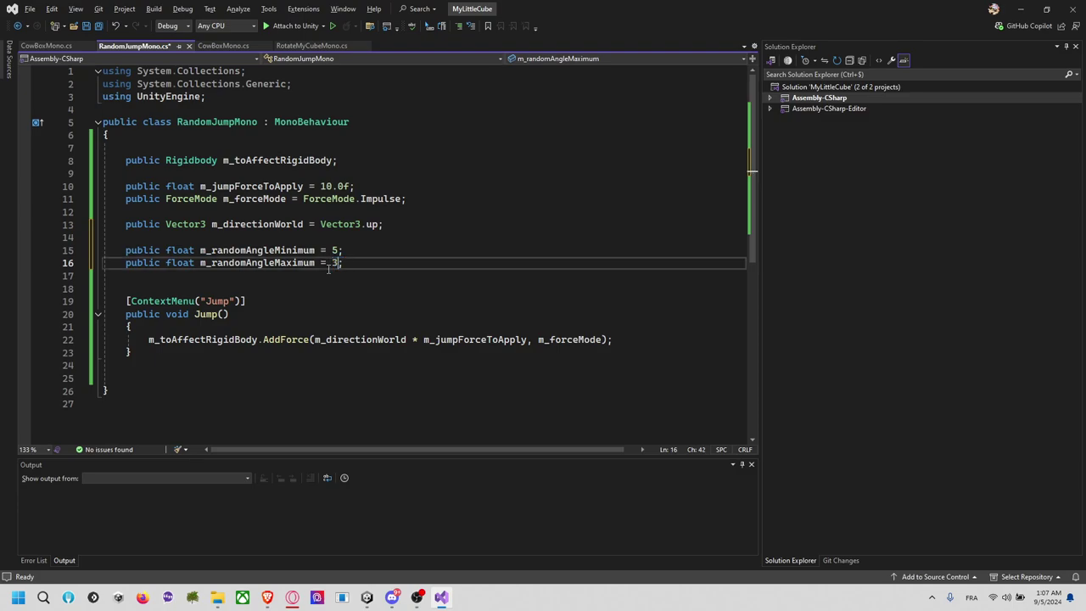
pyautogui.write('0')
pyautogui.hotkey('ctrl', 's')
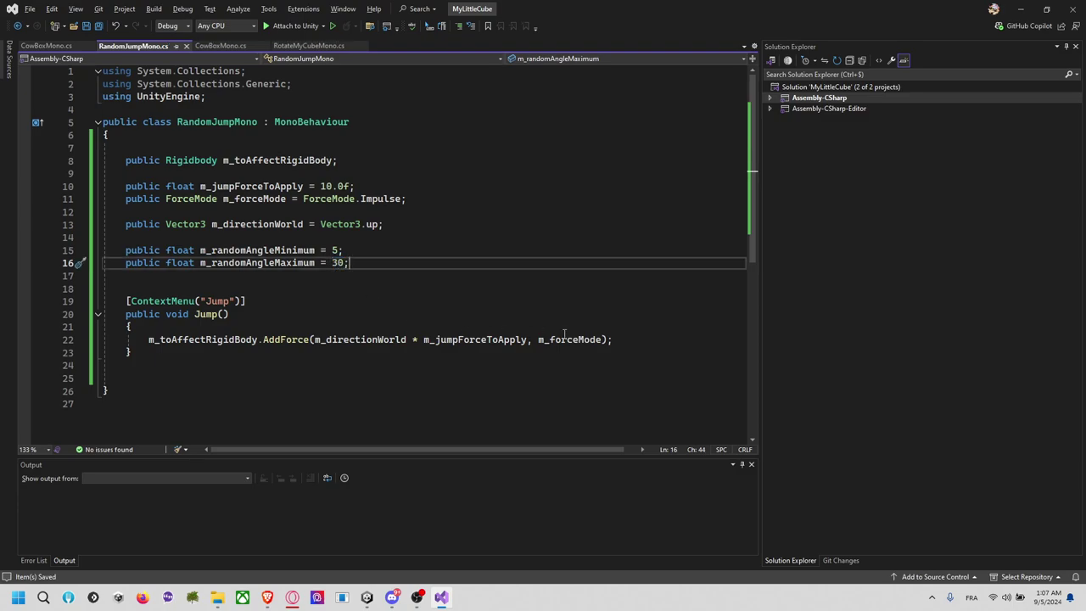
pyautogui.click(619, 339)
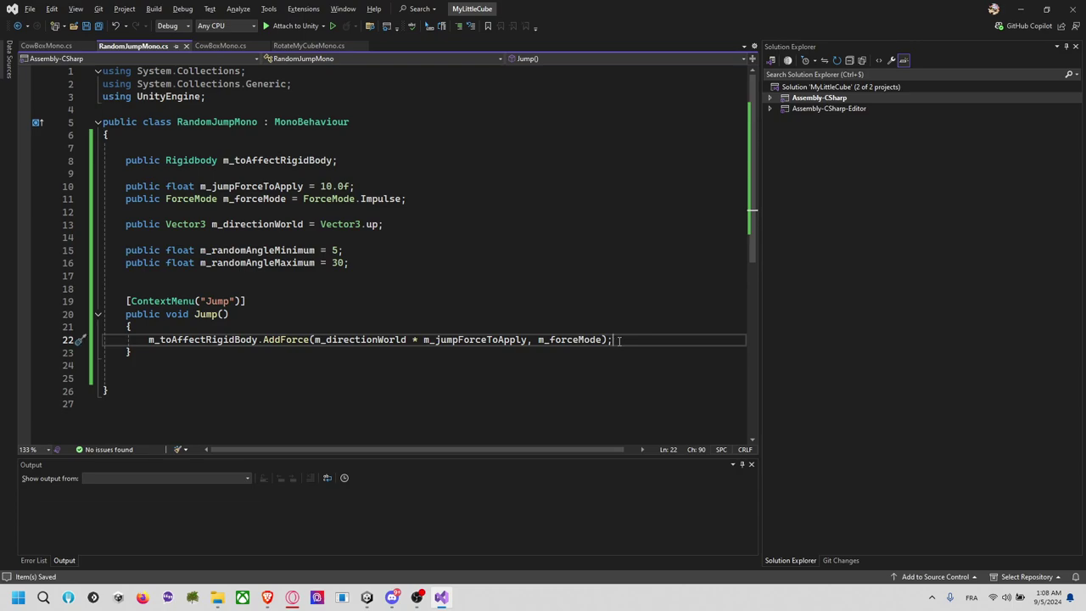
pyautogui.press('Return')
pyautogui.press('Return')
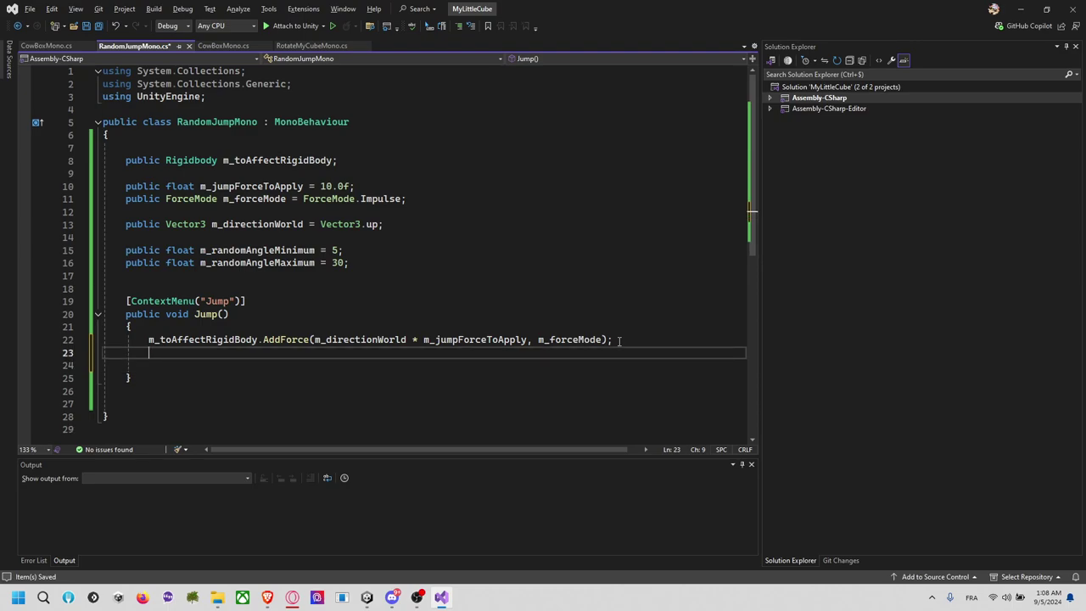
pyautogui.write('Quater')
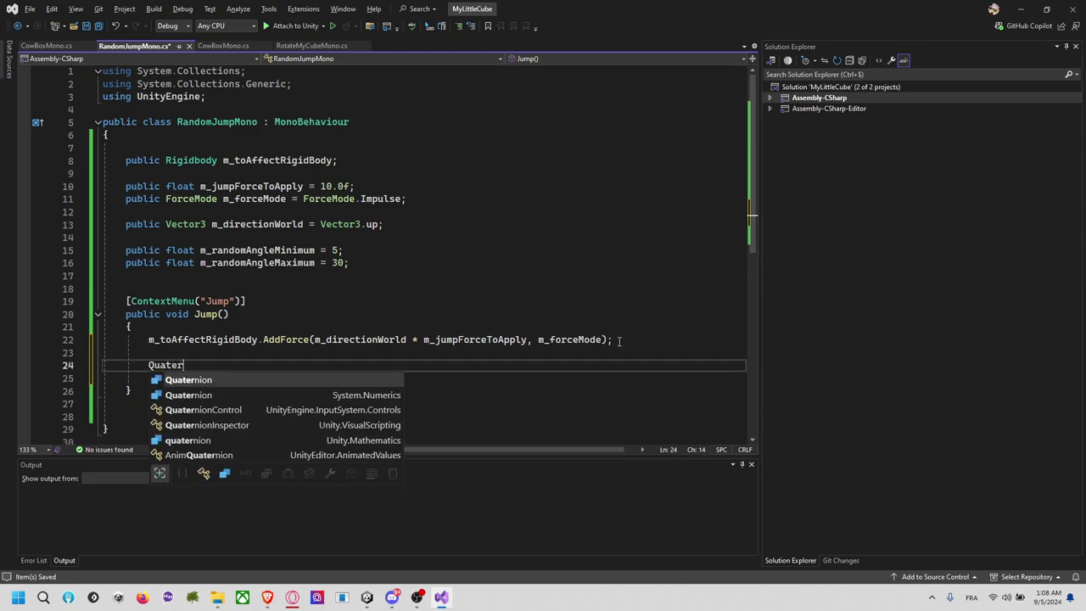
pyautogui.press('Tab')
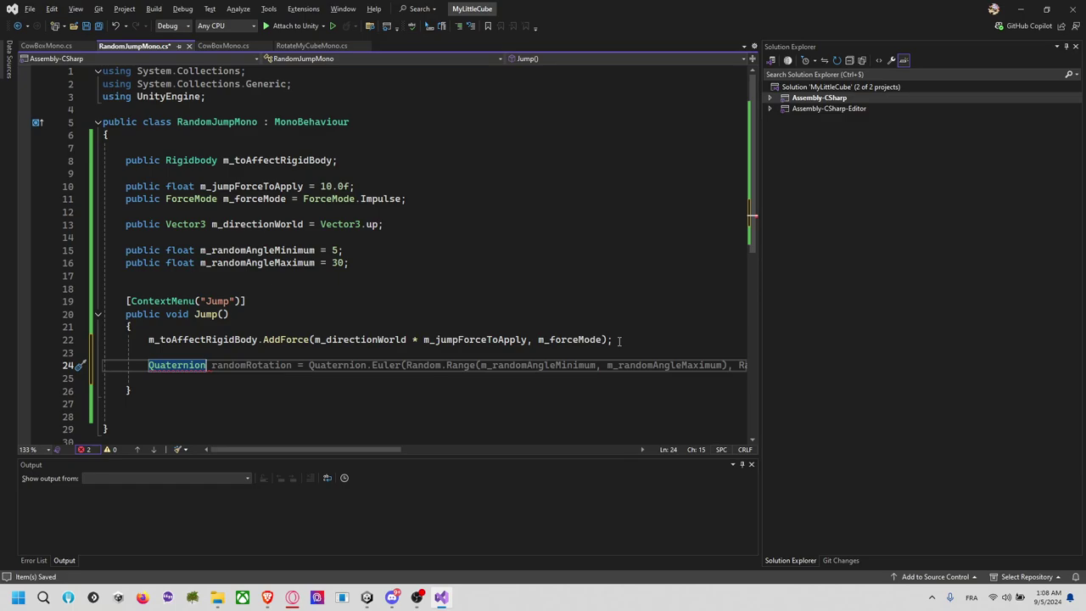
pyautogui.press('Tab')
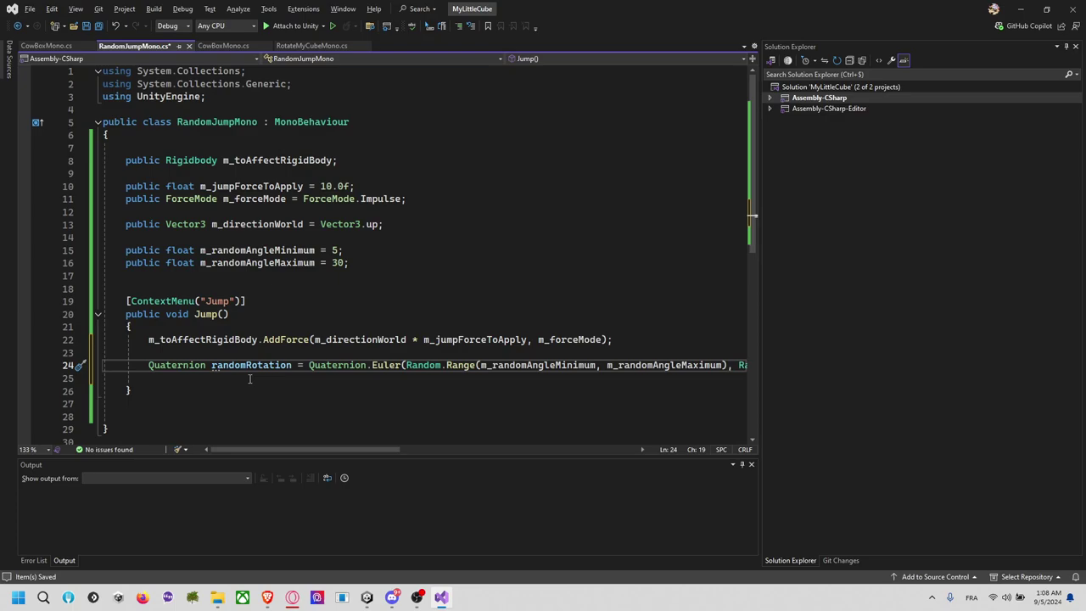
pyautogui.moveTo(328, 450)
pyautogui.mouseDown()
pyautogui.moveTo(578, 451)
pyautogui.moveTo(322, 450)
pyautogui.mouseUp()
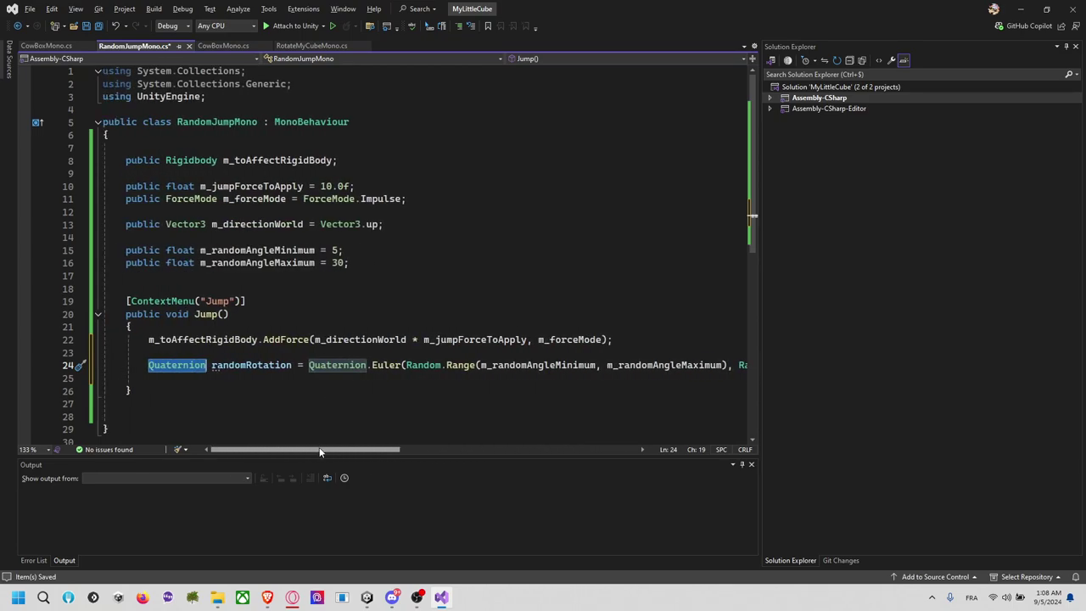
pyautogui.click(286, 391)
pyautogui.tripleClick(178, 367)
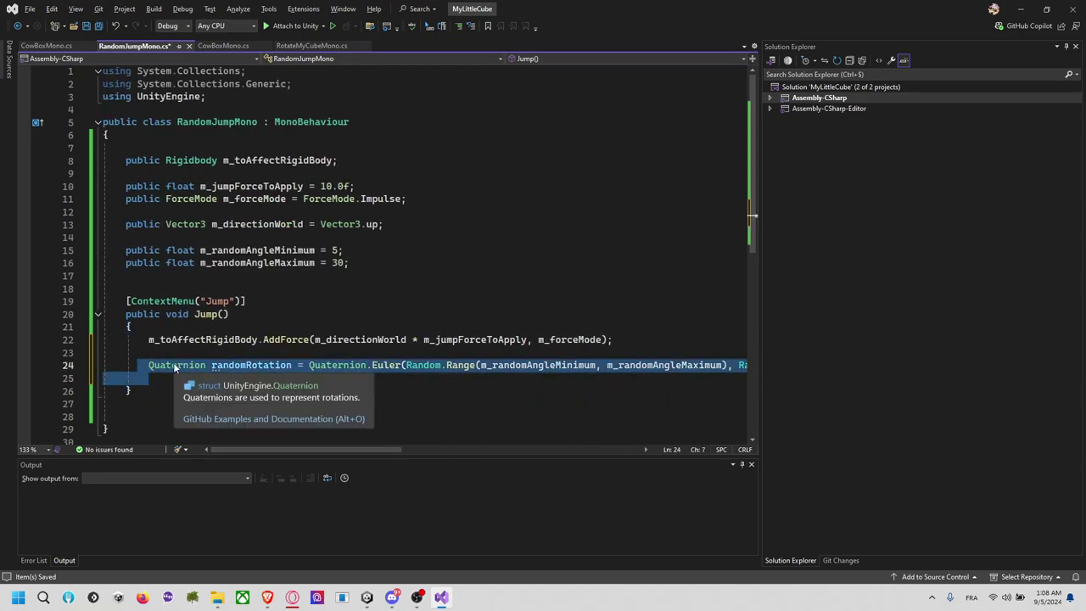
pyautogui.press('Delete')
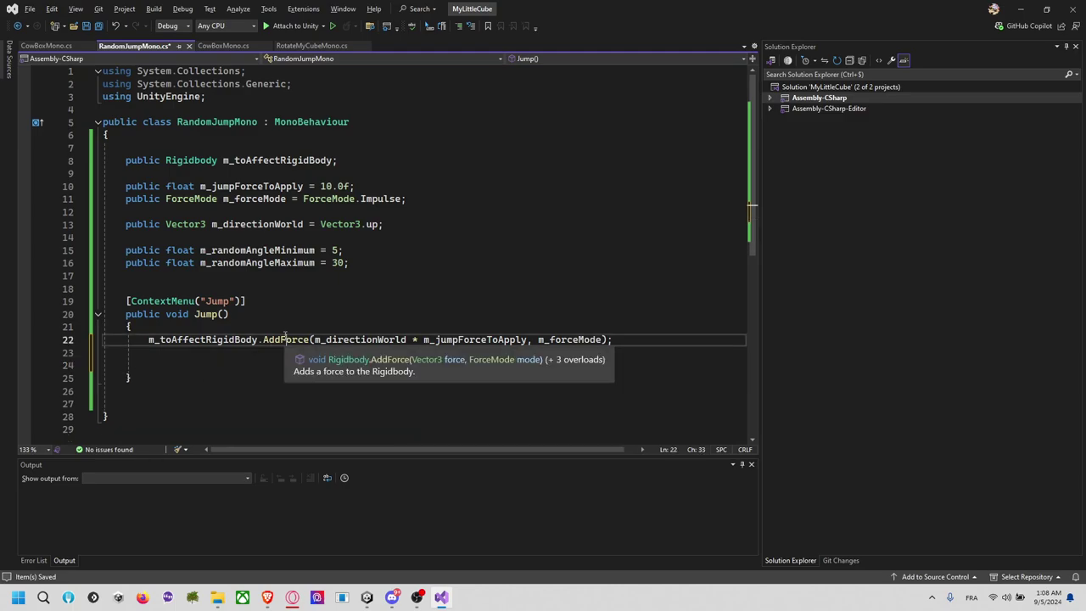
pyautogui.click(275, 352)
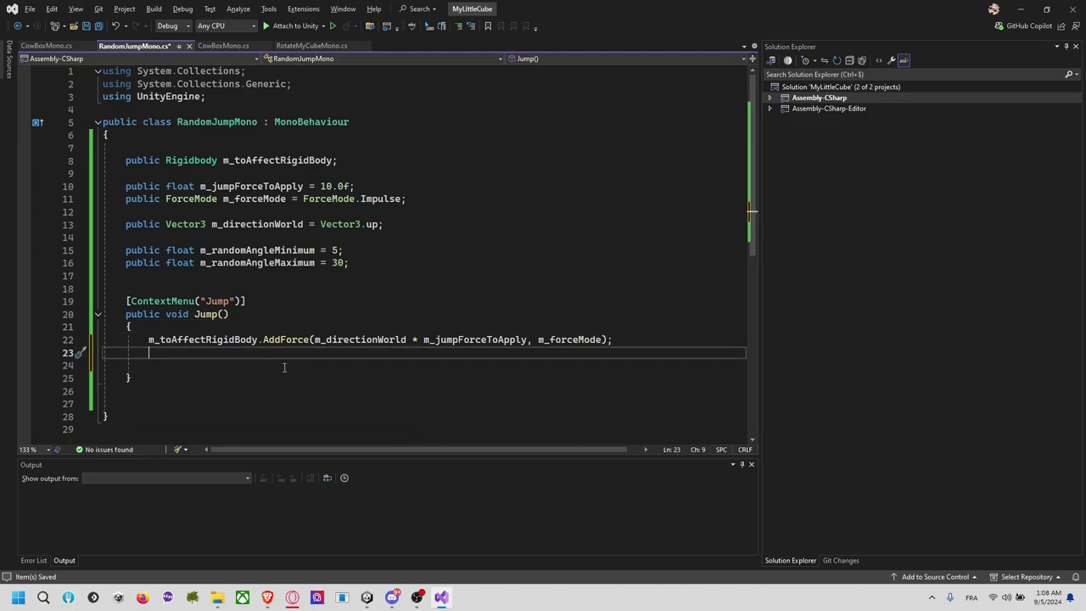
pyautogui.press('Return')
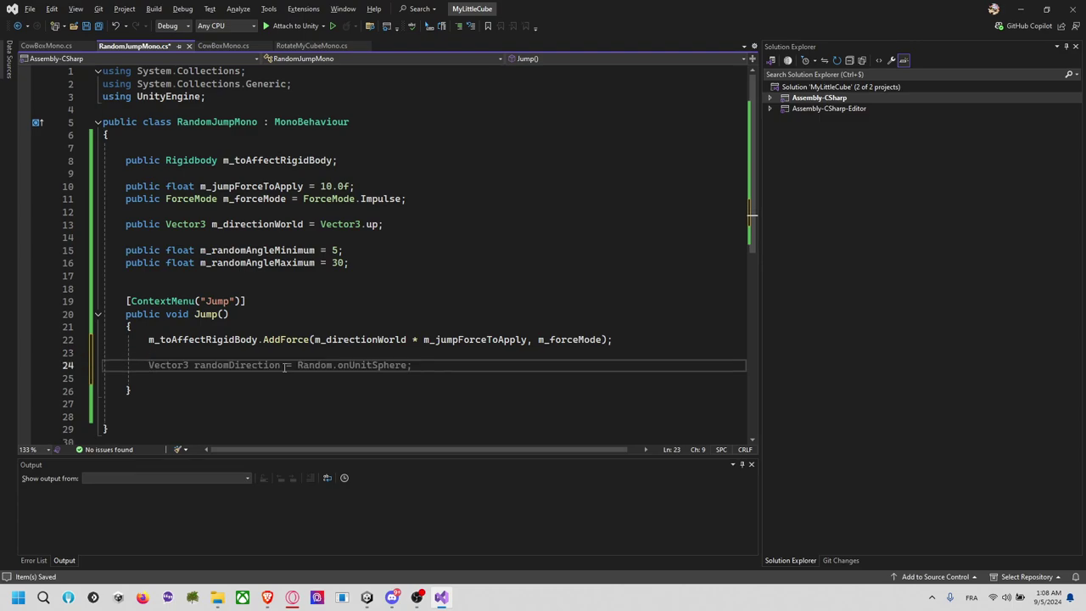
# Declare 'public Transform m_whatToRotate;' above the Rigidbody field and save RandomJumpMono.cs
pyautogui.click(288, 149)
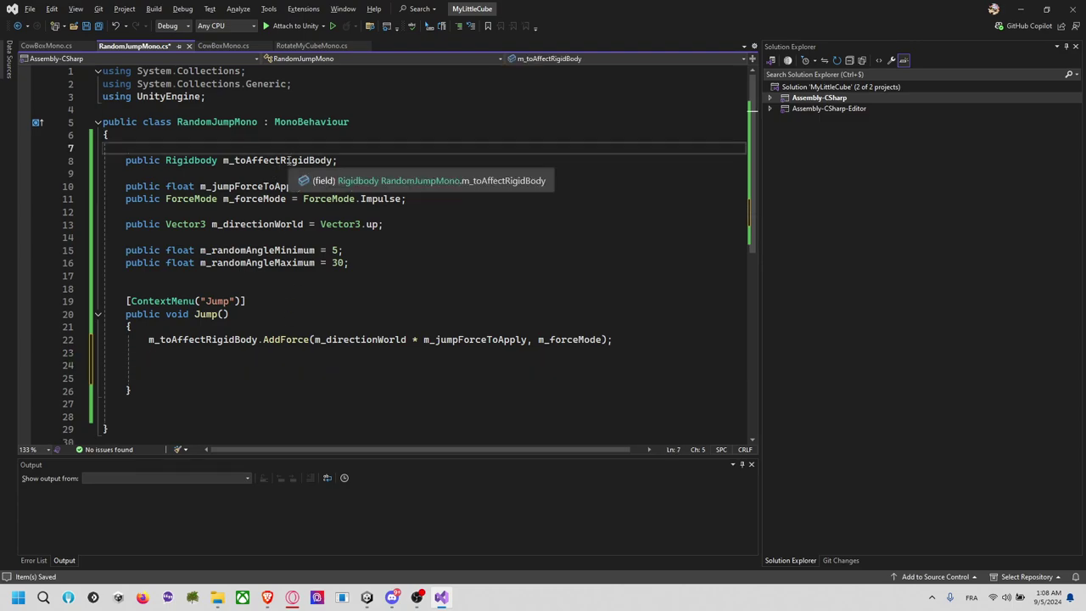
pyautogui.press('Return')
pyautogui.write('public Trans')
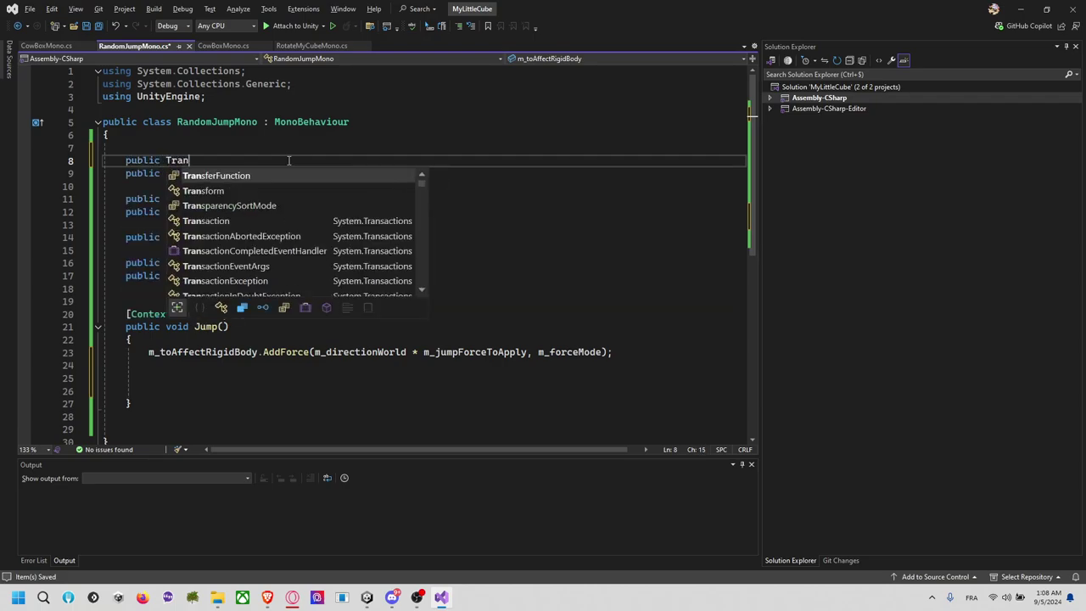
pyautogui.press('Tab')
pyautogui.write('m ')
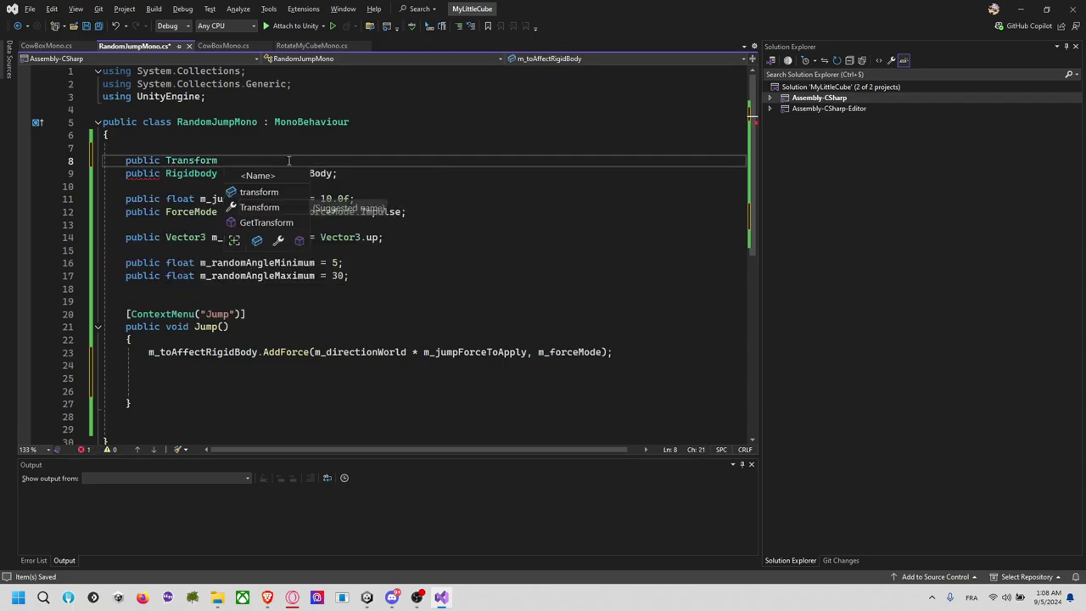
pyautogui.write('m_what')
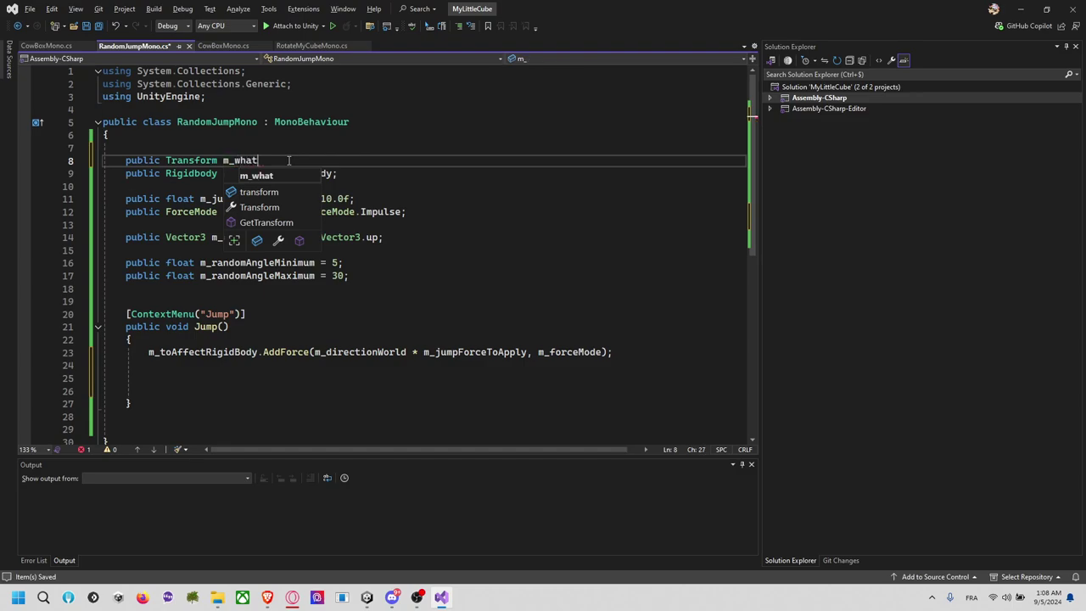
pyautogui.write('ToRotate;')
pyautogui.hotkey('ctrl', 's')
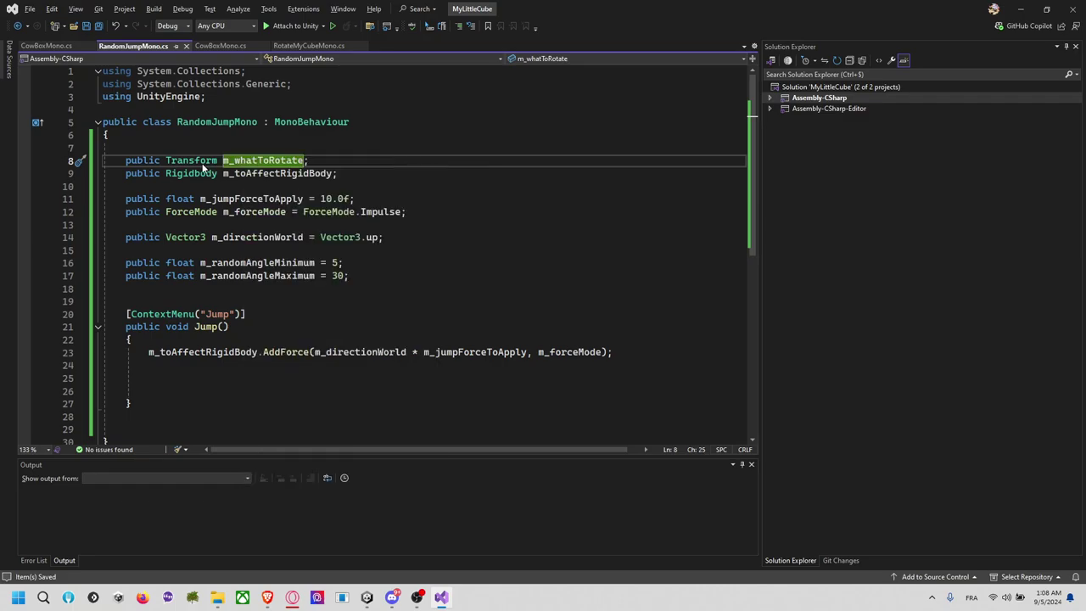
pyautogui.hotkey('alt', 'Tab')
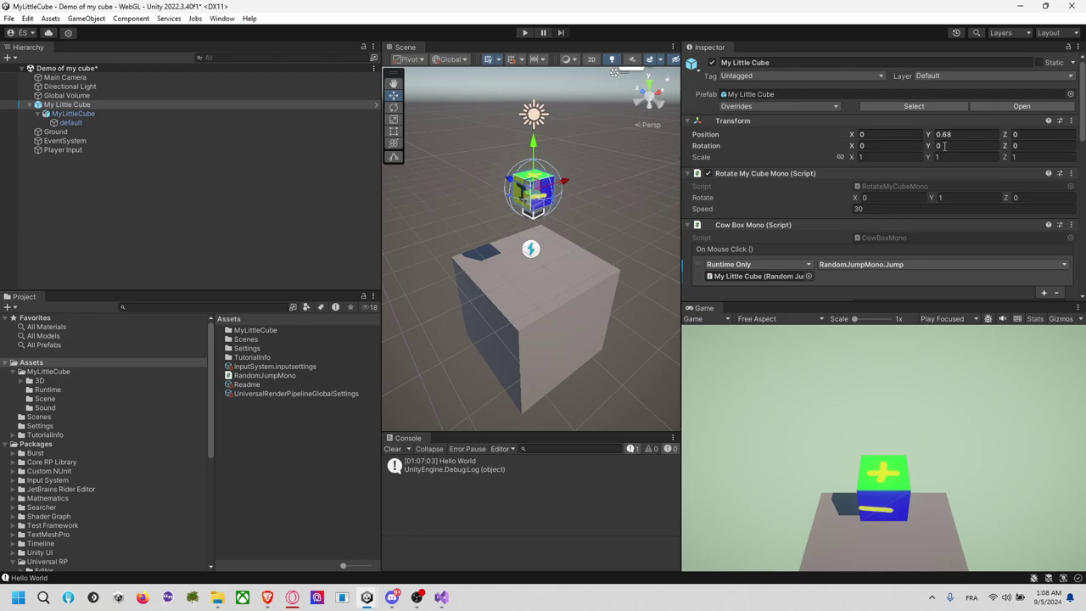
# Drag My Little Cube from the Hierarchy into Random Jump Mono's What To Rotate field
pyautogui.scroll(-5, 809, 225)
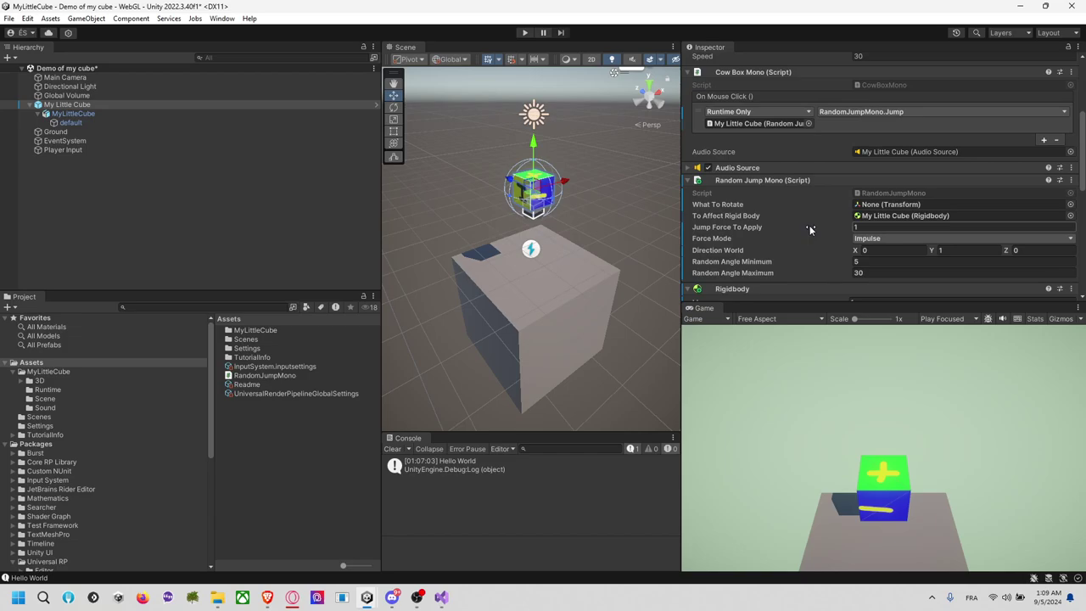
pyautogui.scroll(-5, 807, 225)
pyautogui.scroll(-1, 806, 225)
pyautogui.scroll(3, 806, 225)
pyautogui.scroll(3, 806, 225)
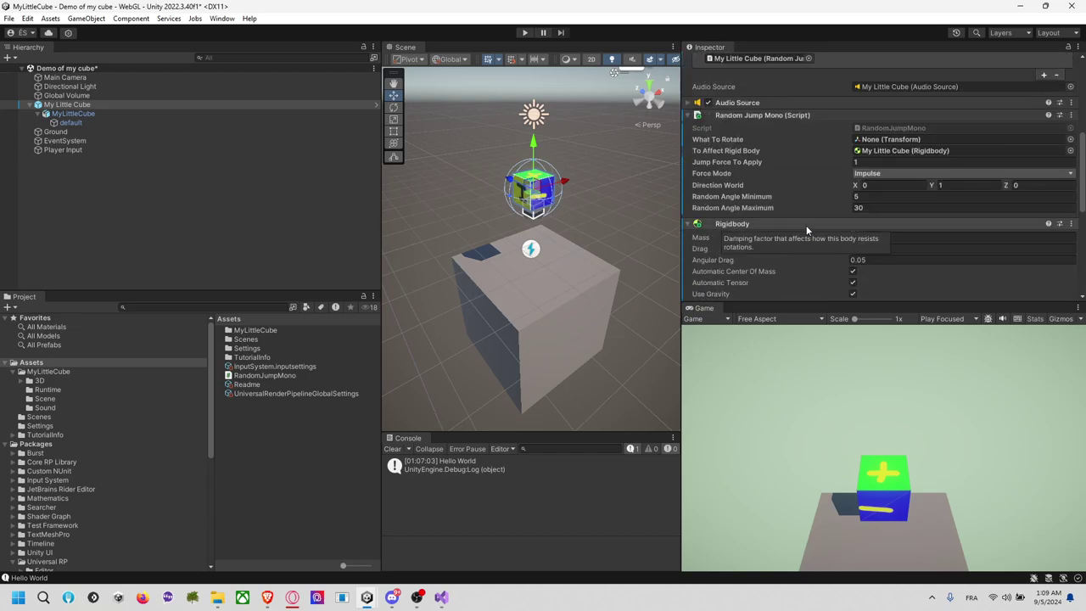
pyautogui.click(895, 140)
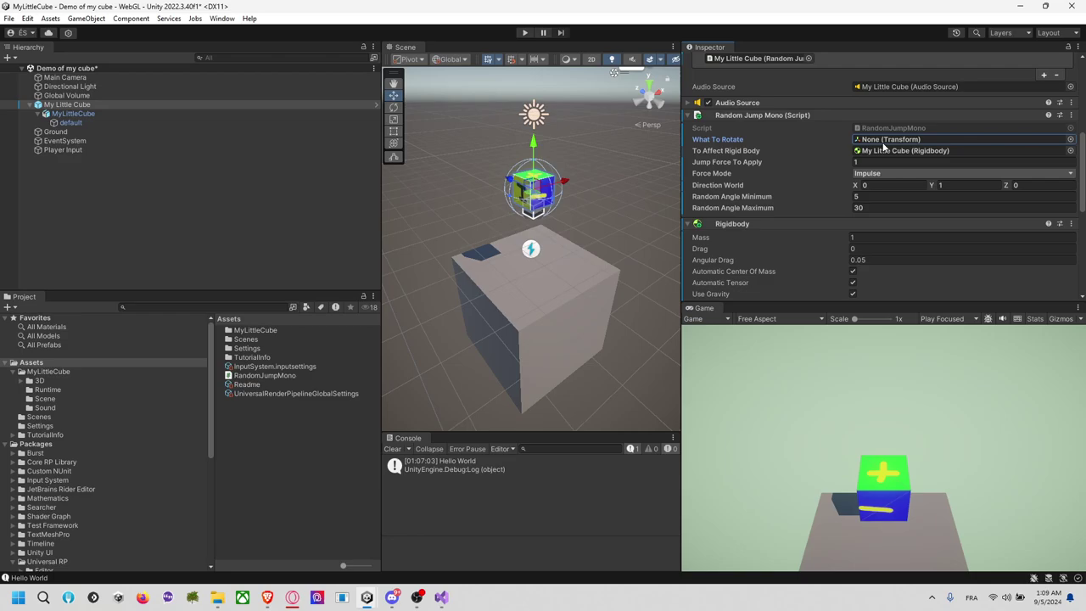
pyautogui.moveTo(84, 106); pyautogui.dragTo(880, 141)
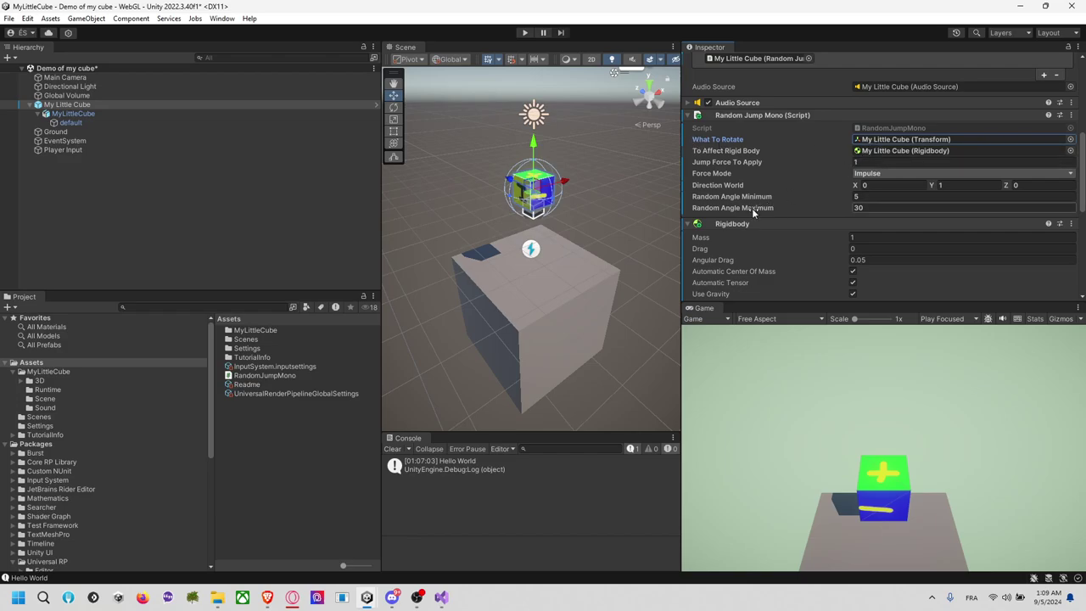
pyautogui.hotkey('alt', 'Tab')
# Add an m_whatToRotate Rotate call in Jump() and change its axis from Vector3.up to Vector3.right
pyautogui.click(269, 376)
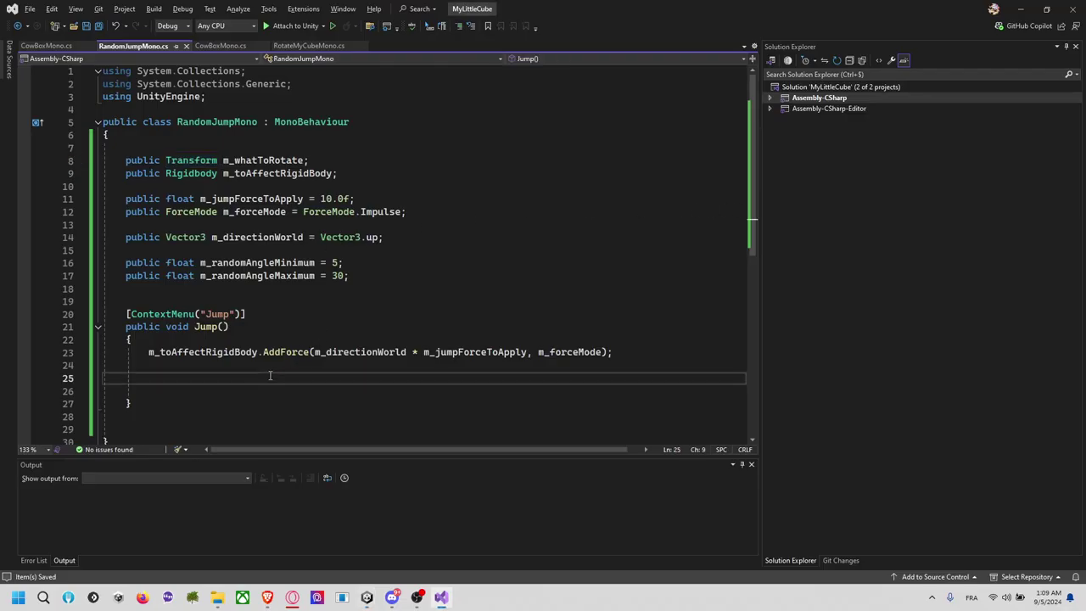
pyautogui.press('Return')
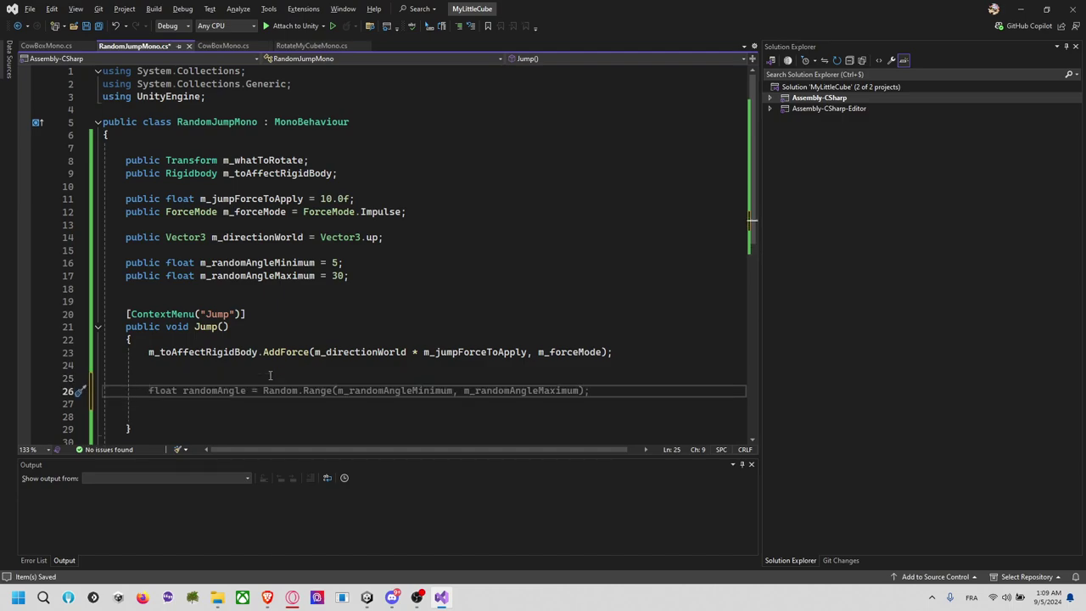
pyautogui.write('what')
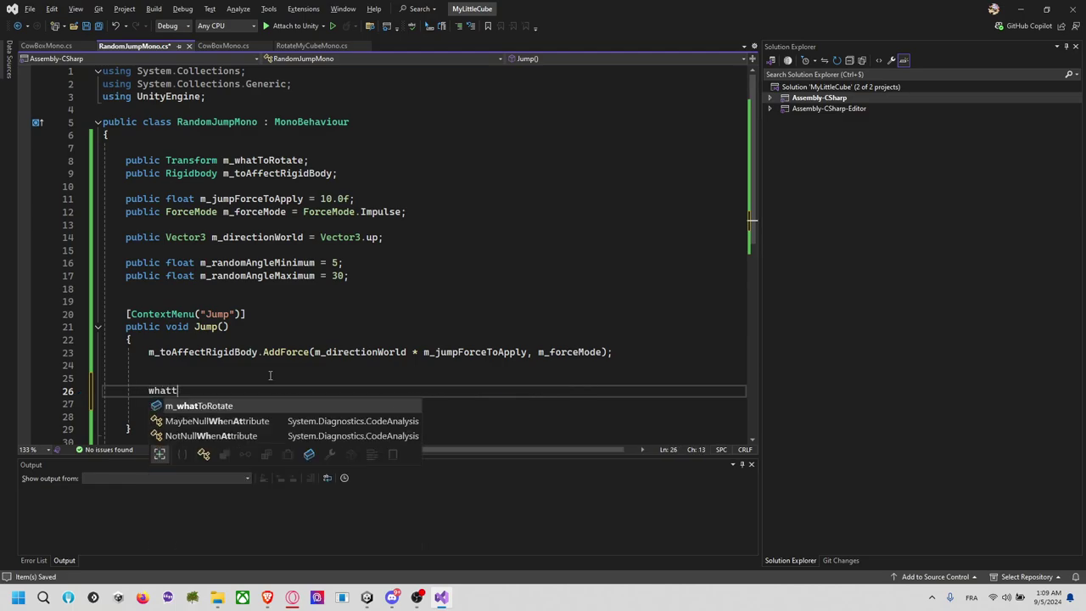
pyautogui.write('To')
pyautogui.press('Tab')
pyautogui.press('Tab')
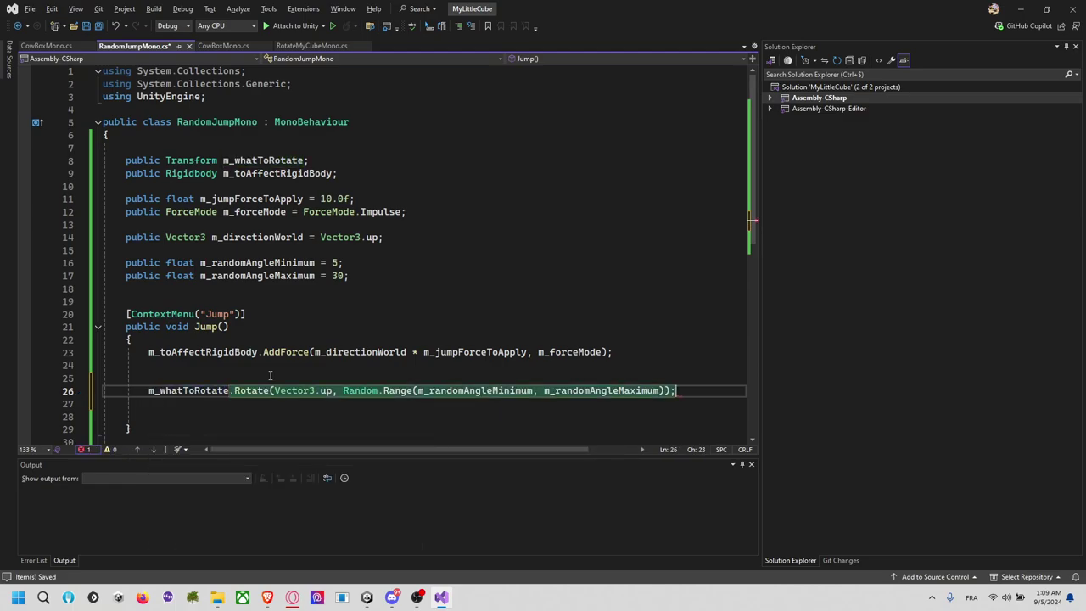
pyautogui.scroll(-1, 298, 358)
pyautogui.scroll(-1, 305, 356)
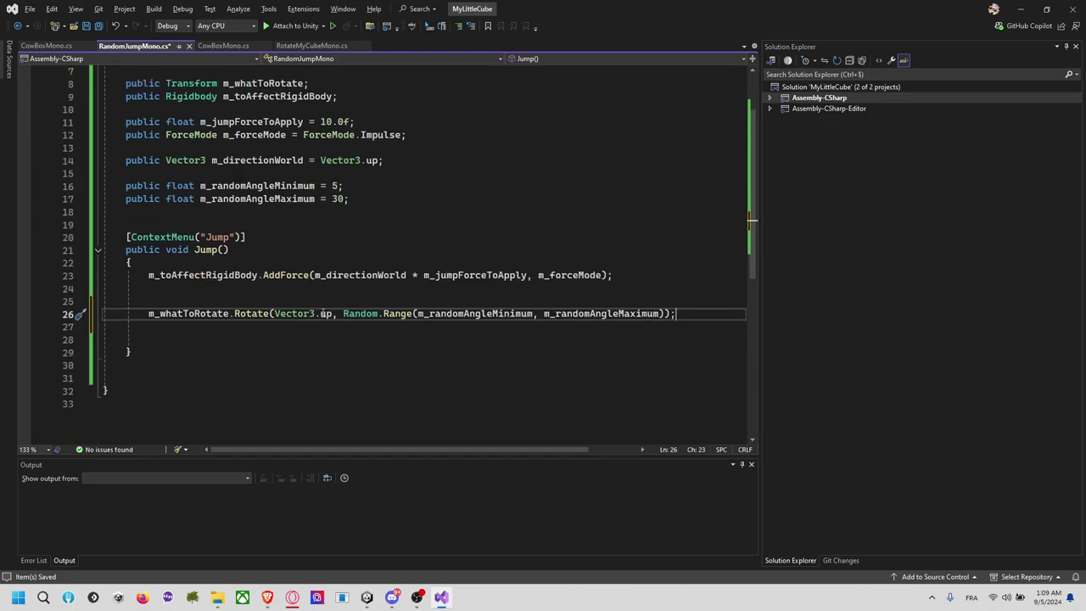
pyautogui.click(322, 313)
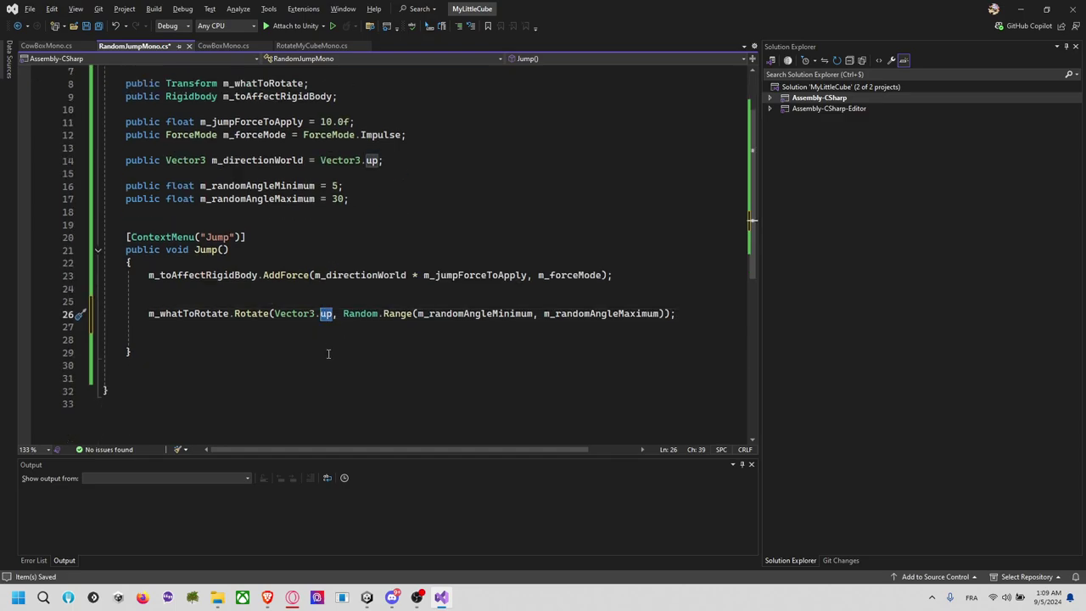
pyautogui.write('ri')
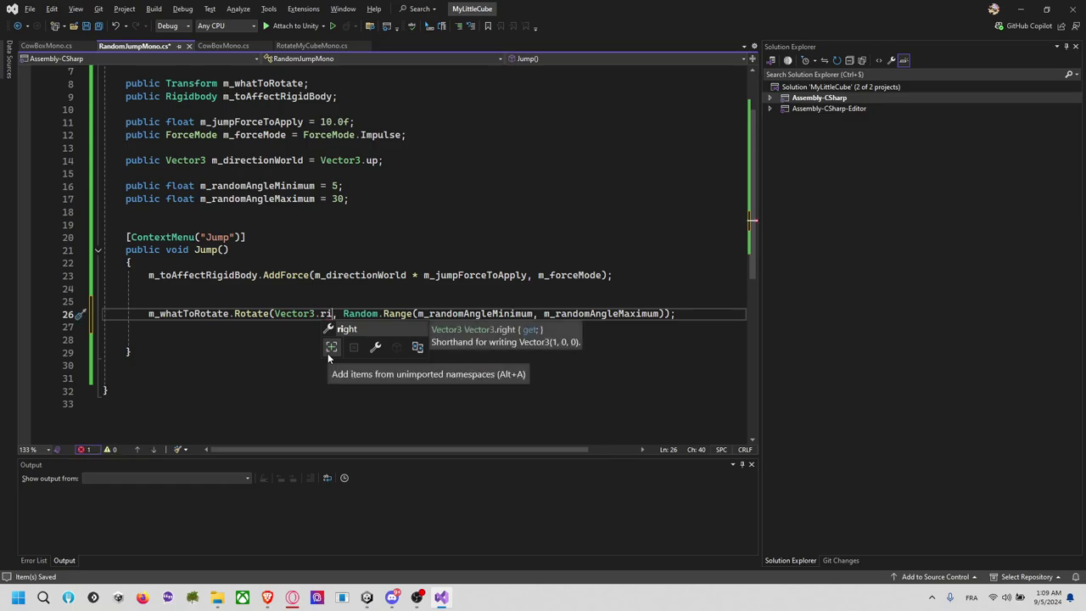
pyautogui.press('Tab')
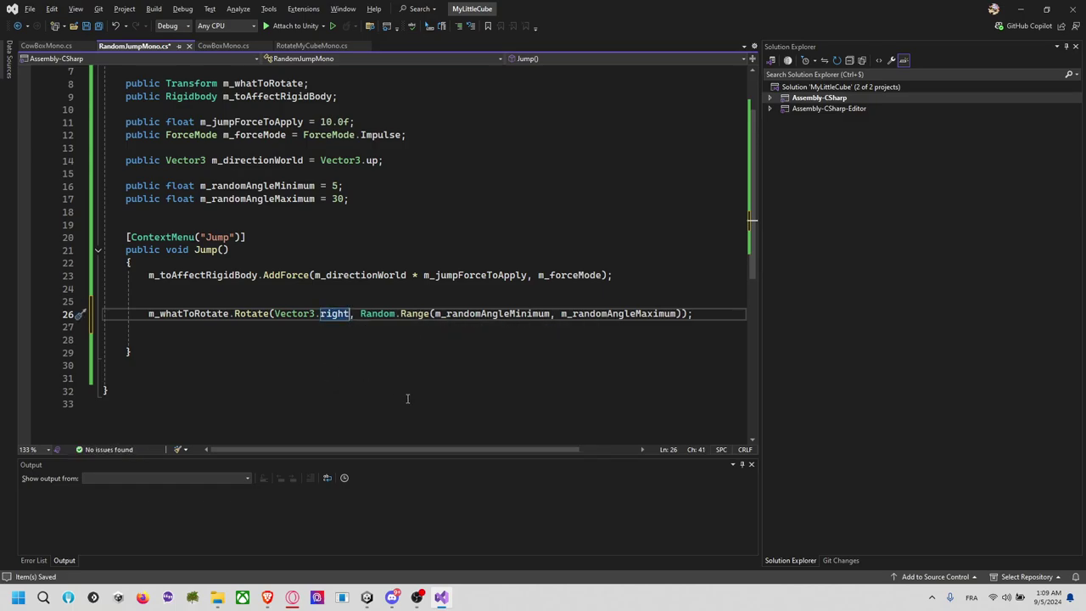
# Append Space.World as the third Rotate argument on line 26 and close the call
pyautogui.hscroll(1, 448, 450)
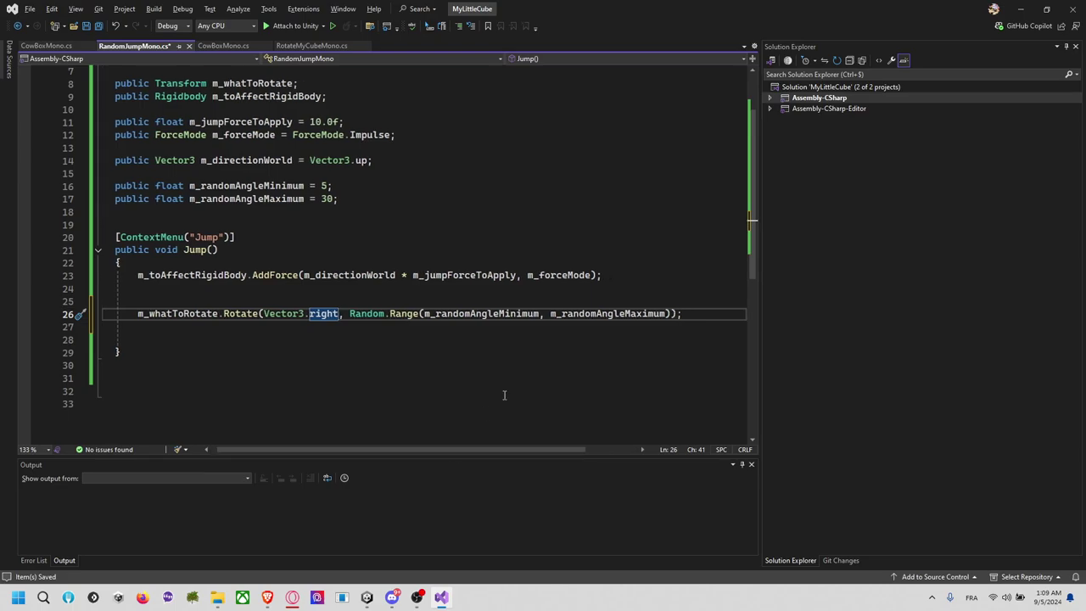
pyautogui.click(670, 313)
pyautogui.write(', ')
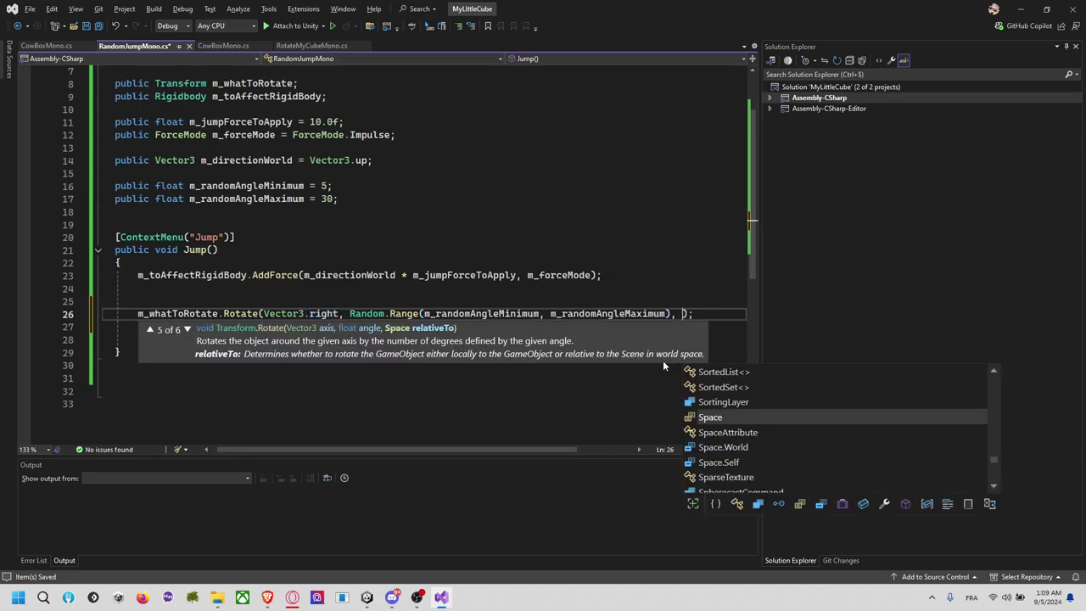
pyautogui.write('m')
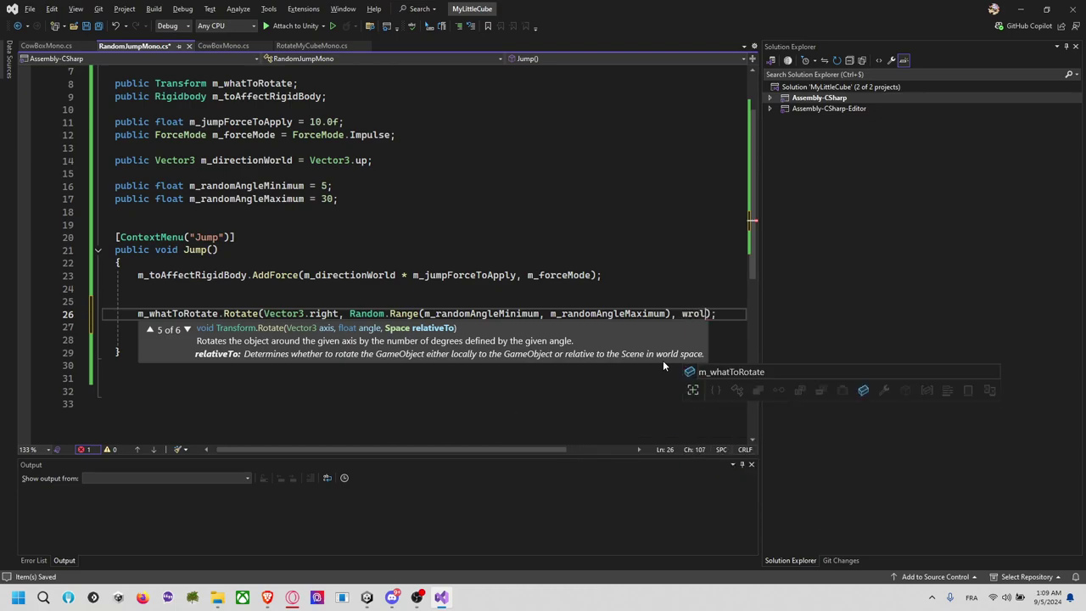
pyautogui.write('_w')
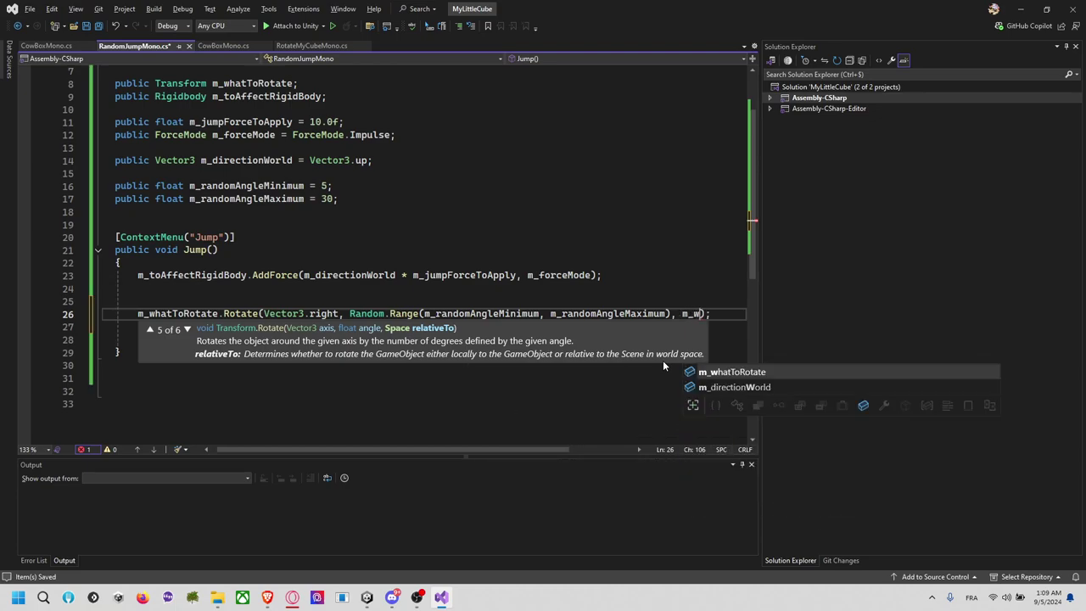
pyautogui.write('or')
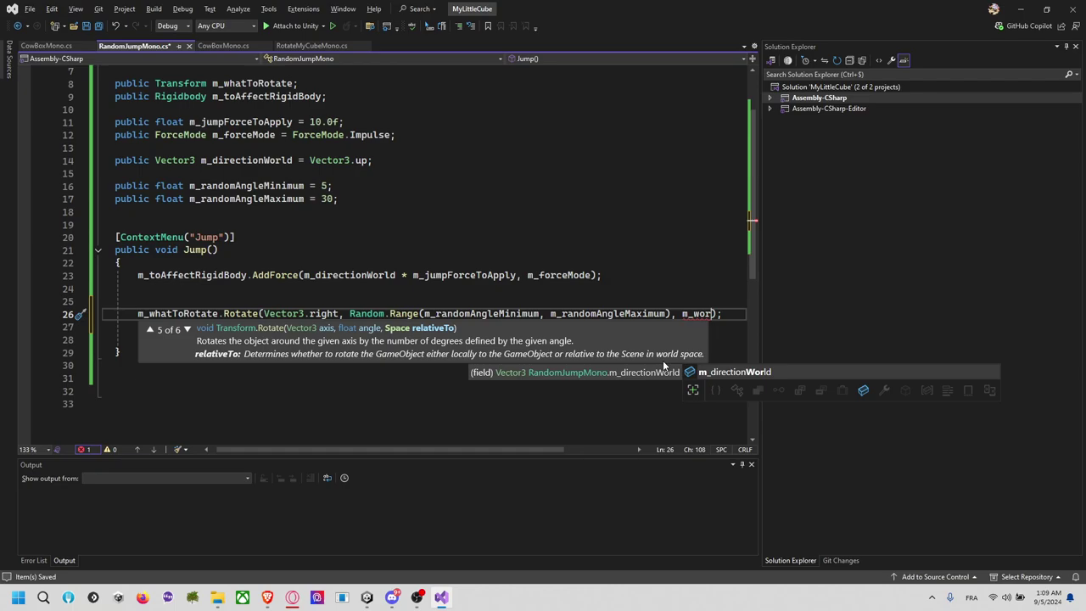
pyautogui.press('BackSpace')
pyautogui.press('BackSpace')
pyautogui.press('BackSpace')
pyautogui.press('BackSpace')
pyautogui.press('BackSpace')
pyautogui.write('Space.')
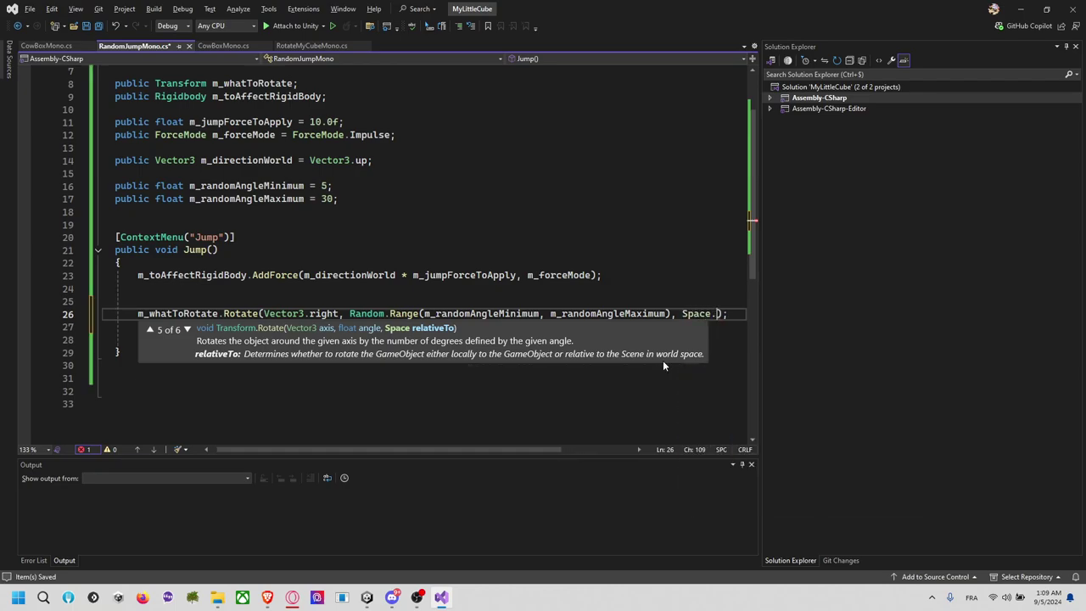
pyautogui.write('W')
pyautogui.press('Tab')
pyautogui.write(');')
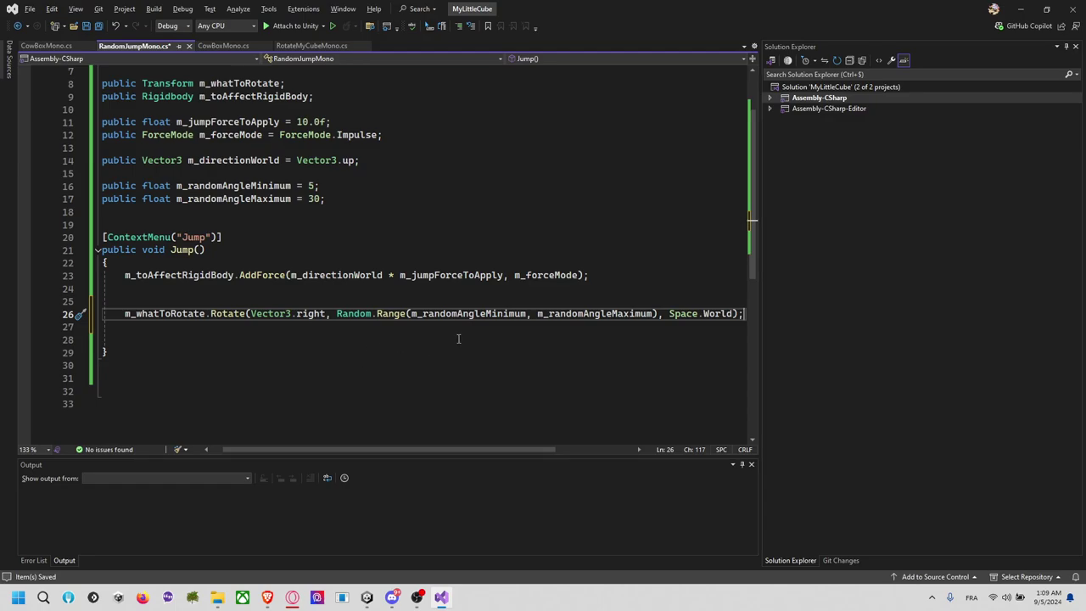
# Duplicate the Rotate line as line 27 using Vector3.forward, and save the script
pyautogui.hotkey('shift', 'Home')
pyautogui.hotkey('ctrl', 'c')
pyautogui.press('End')
pyautogui.press('Return')
pyautogui.hotkey('ctrl', 'v')
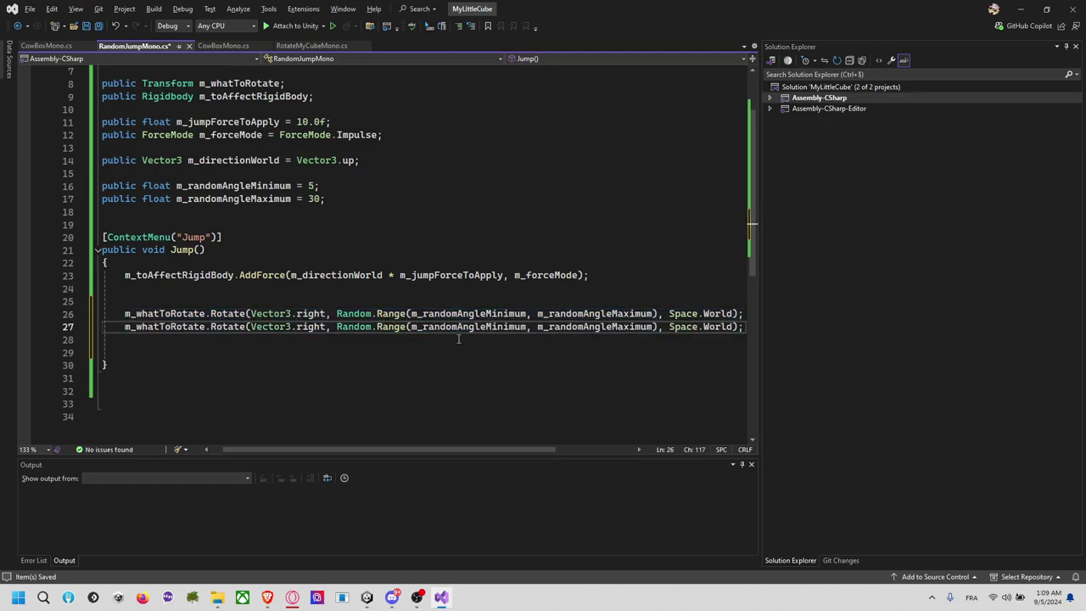
pyautogui.doubleClick(311, 327)
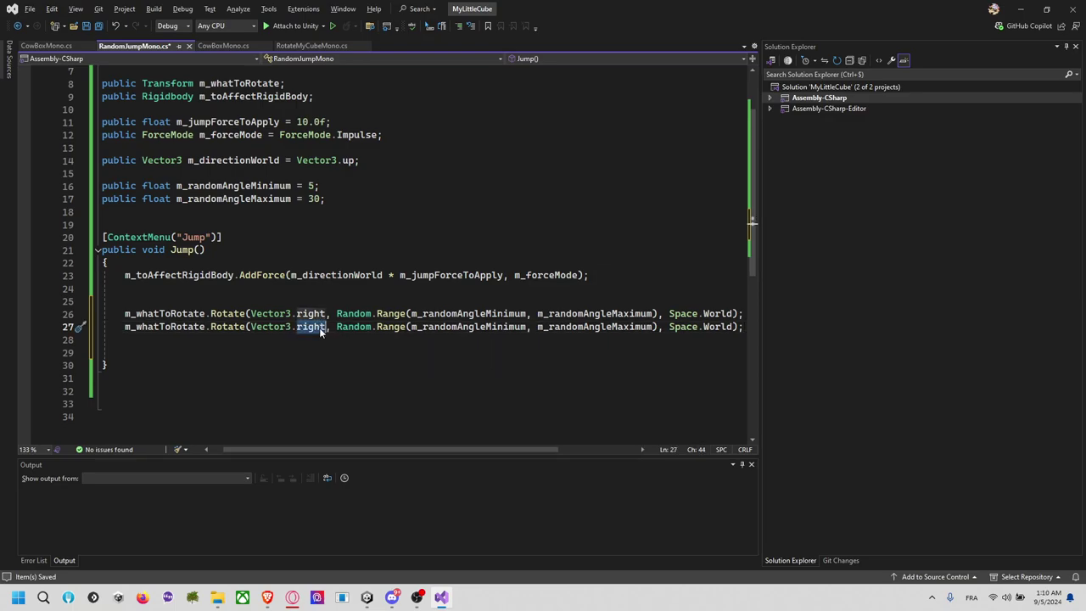
pyautogui.write('forward')
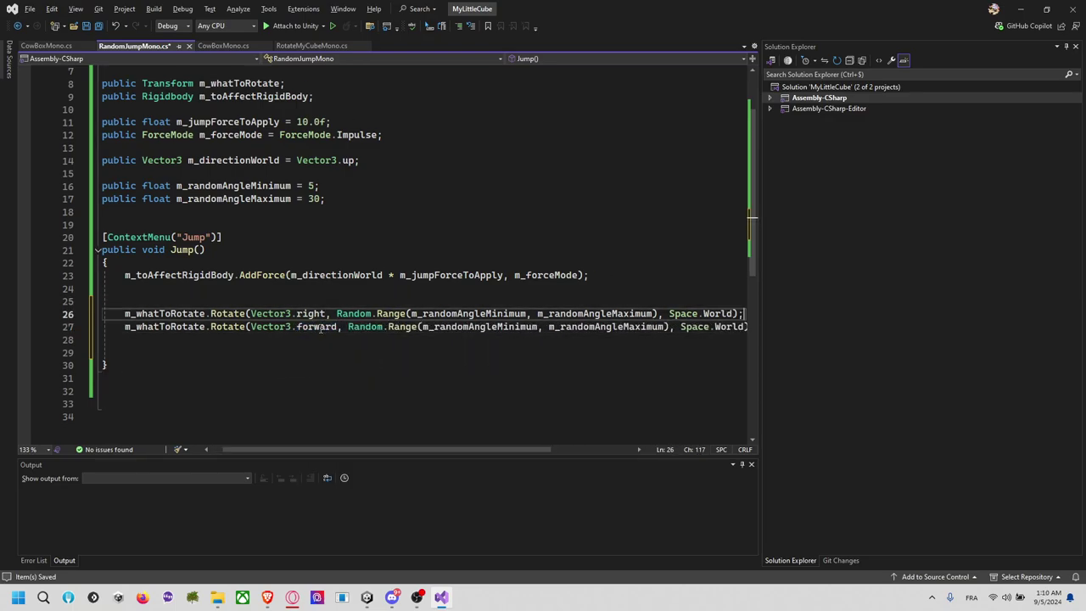
pyautogui.hotkey('ctrl', 's')
# Review both Rotate lines' axes, Random.Range and Space.World arguments, then return to Unity
pyautogui.hotkey('alt', 'Tab')
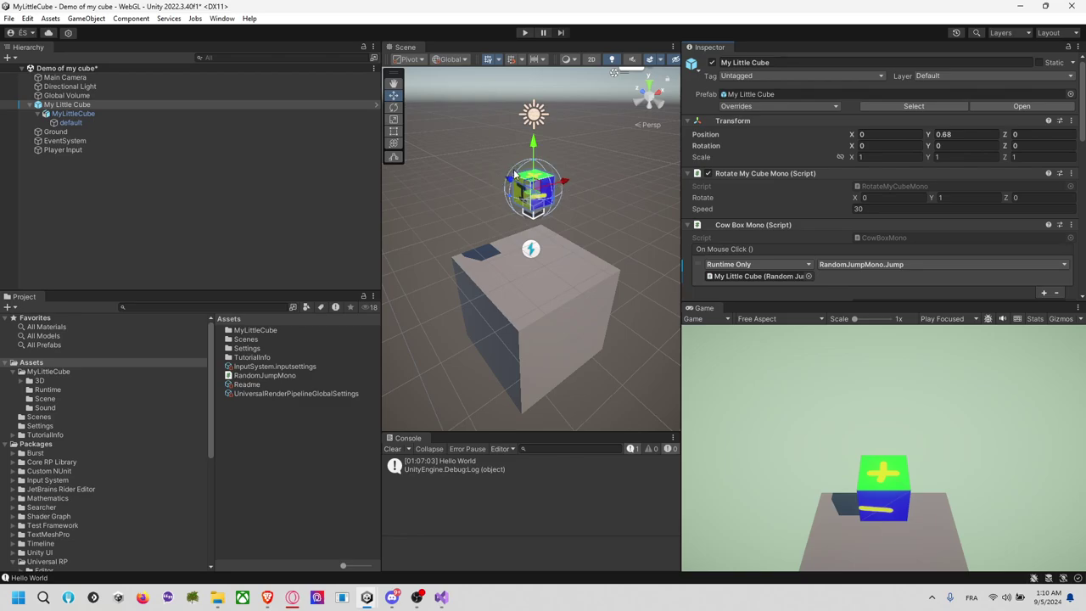
pyautogui.hotkey('alt', 'Tab')
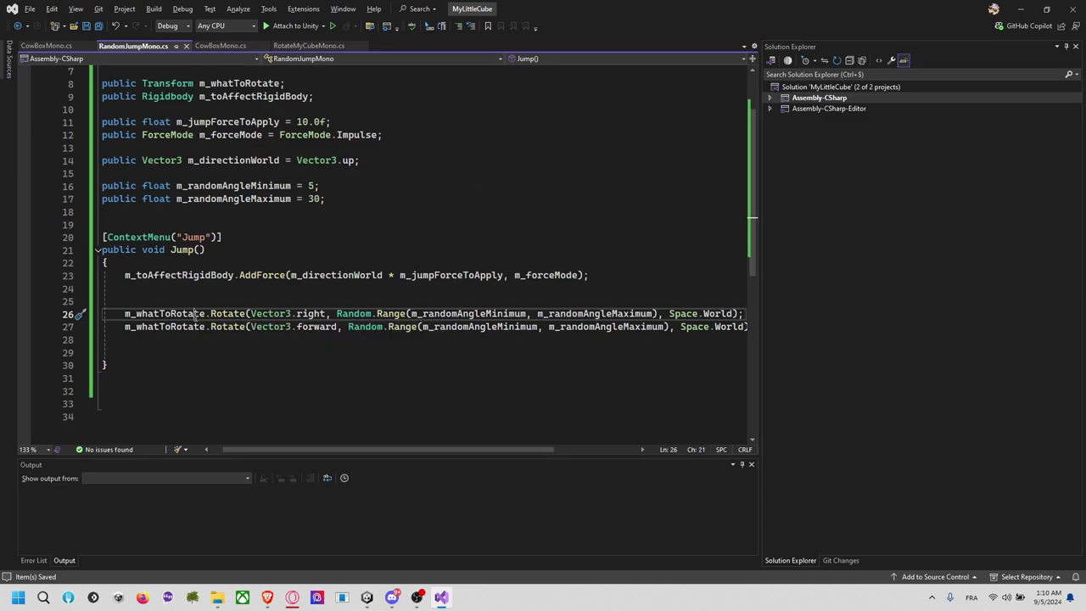
pyautogui.doubleClick(166, 313)
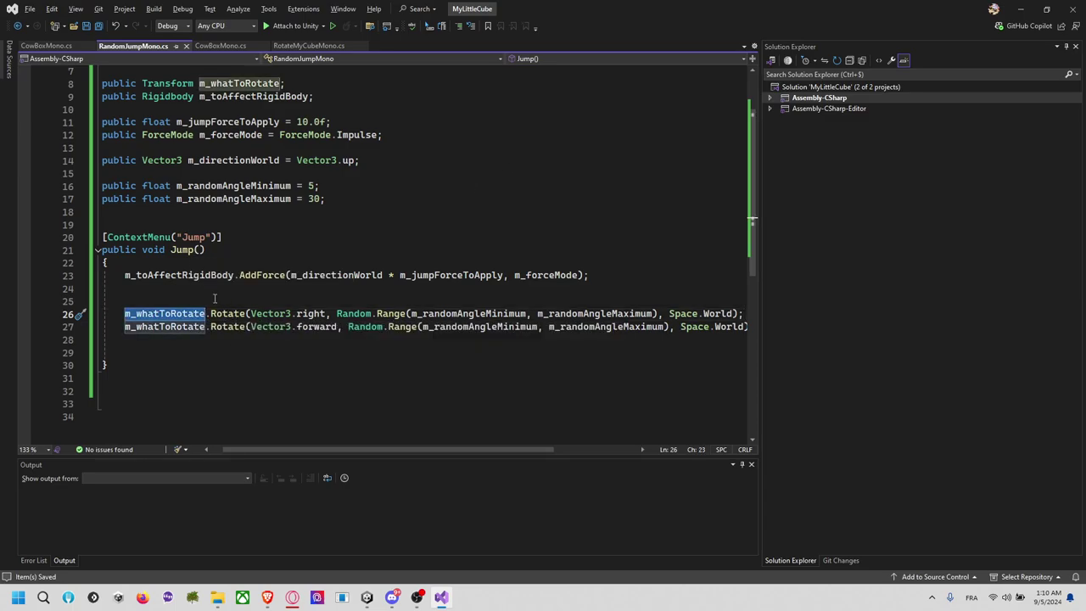
pyautogui.click(221, 310)
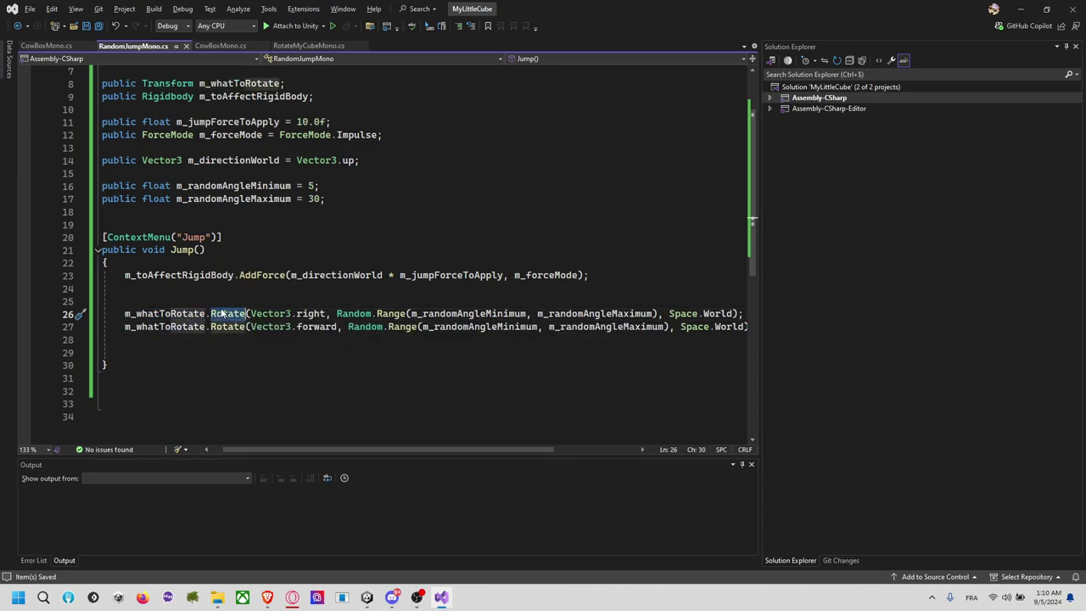
pyautogui.click(301, 313)
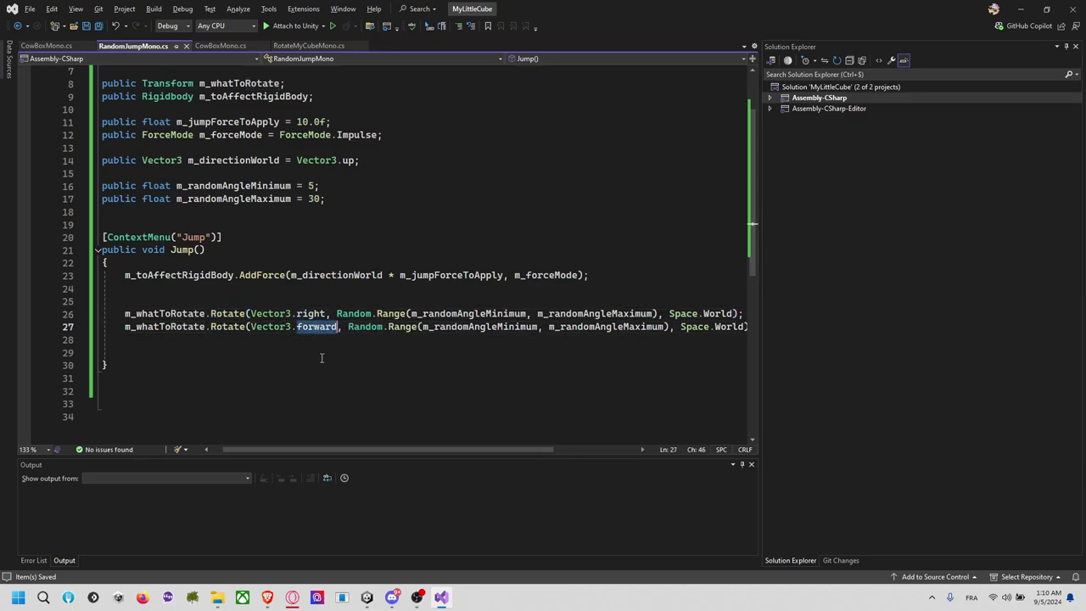
pyautogui.doubleClick(315, 327)
pyautogui.click(695, 314)
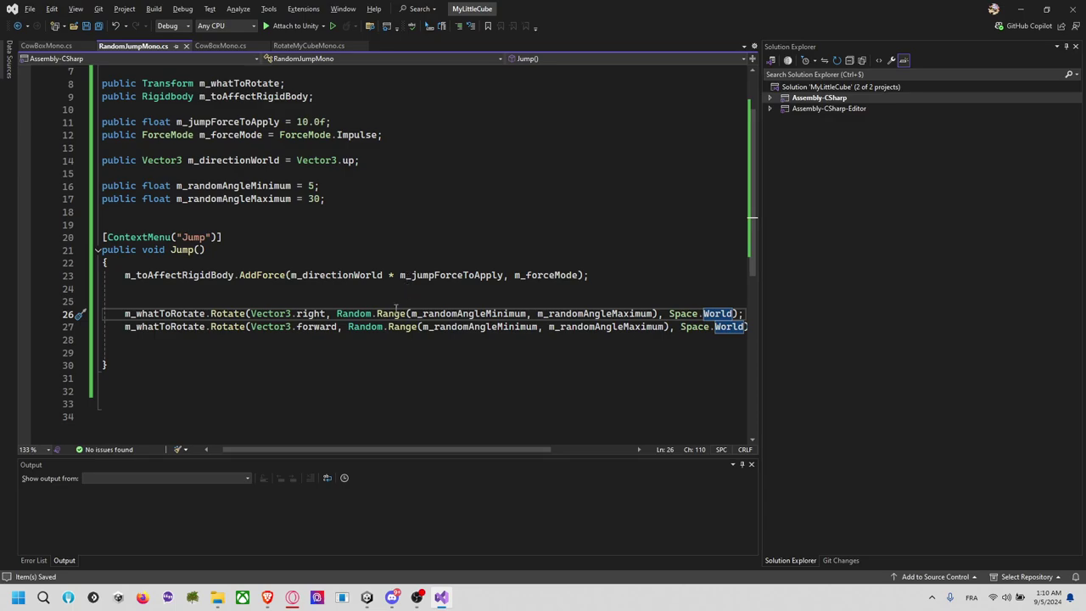
pyautogui.click(417, 327)
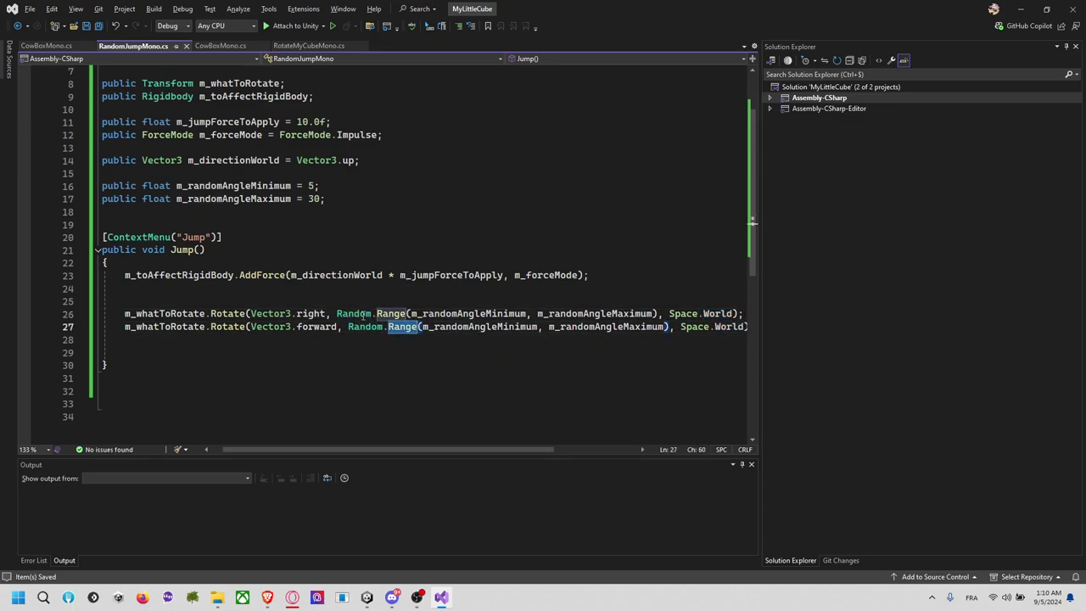
pyautogui.click(397, 313)
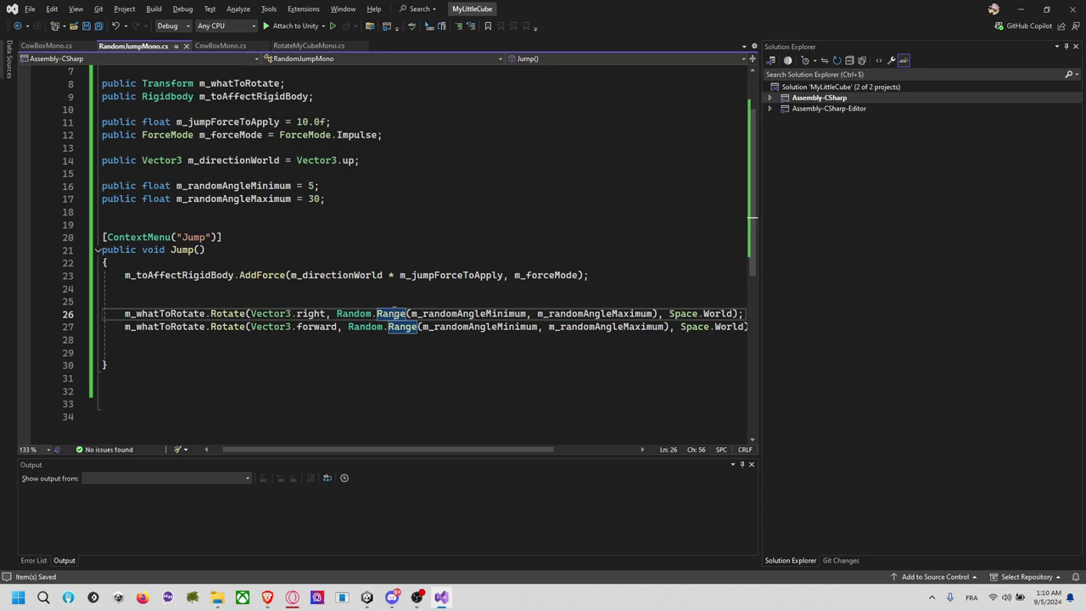
pyautogui.click(498, 303)
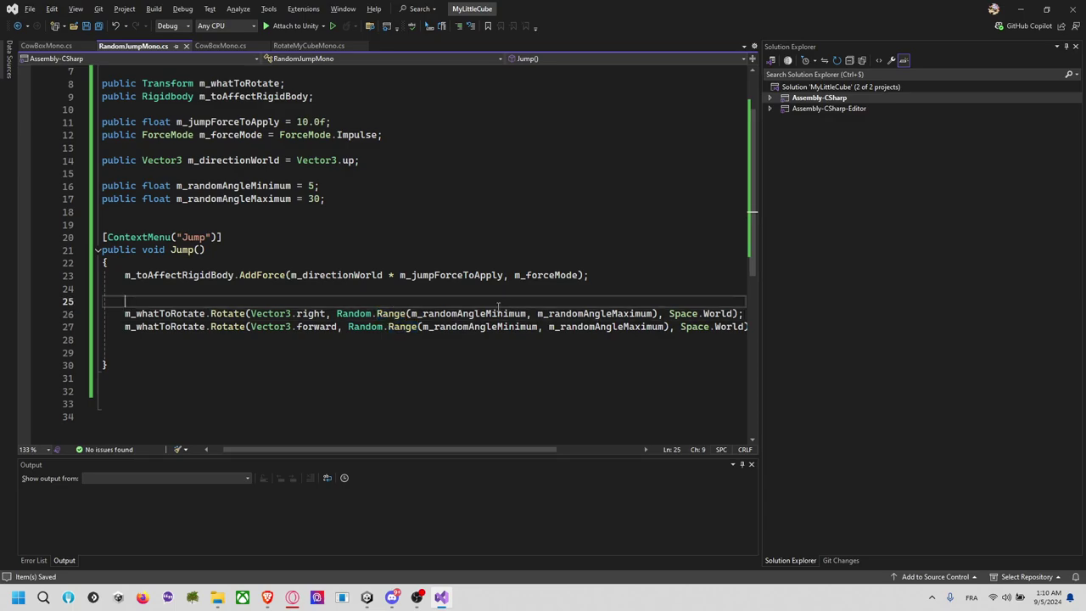
pyautogui.hotkey('alt', 'Tab')
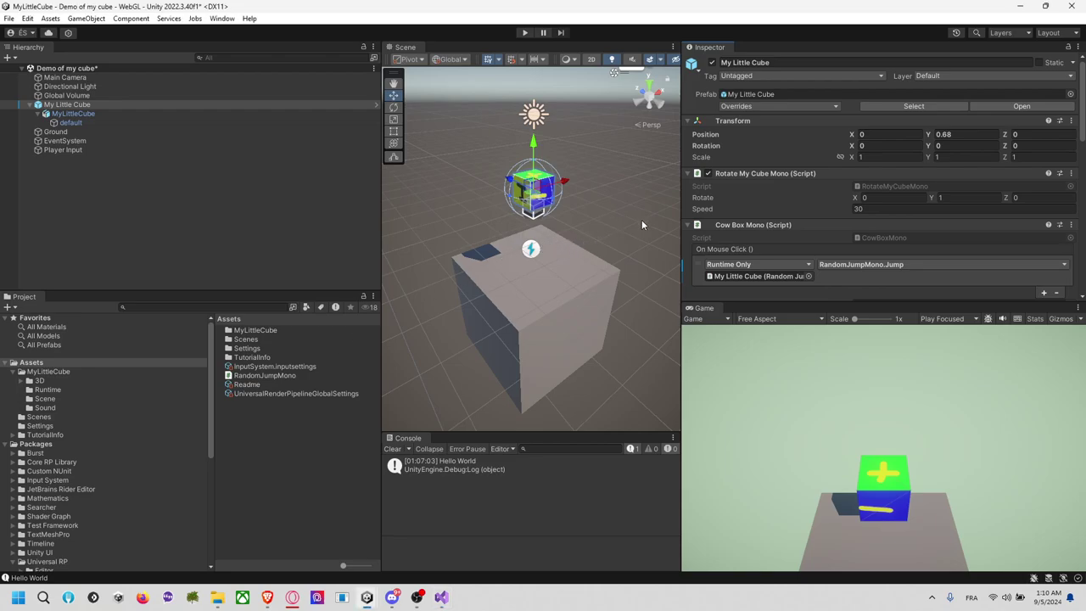
pyautogui.click(525, 33)
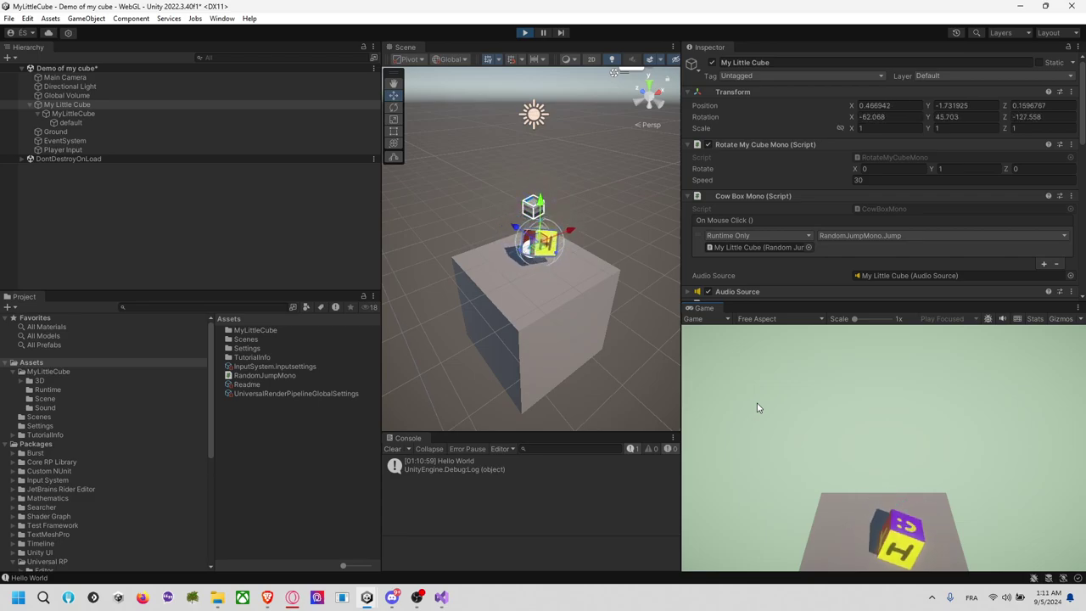
pyautogui.press('space')
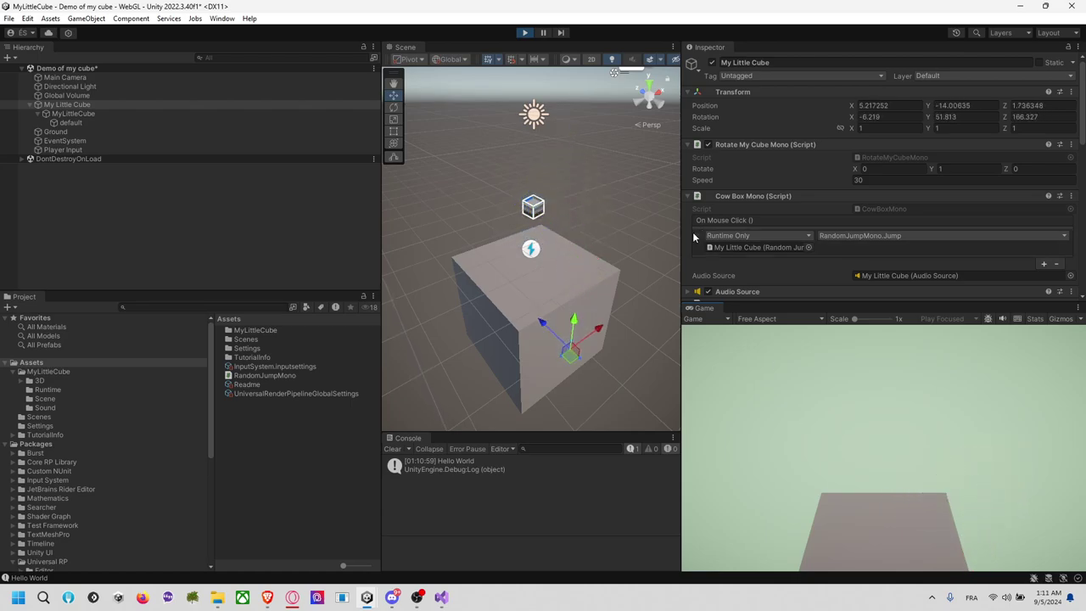
pyautogui.click(525, 33)
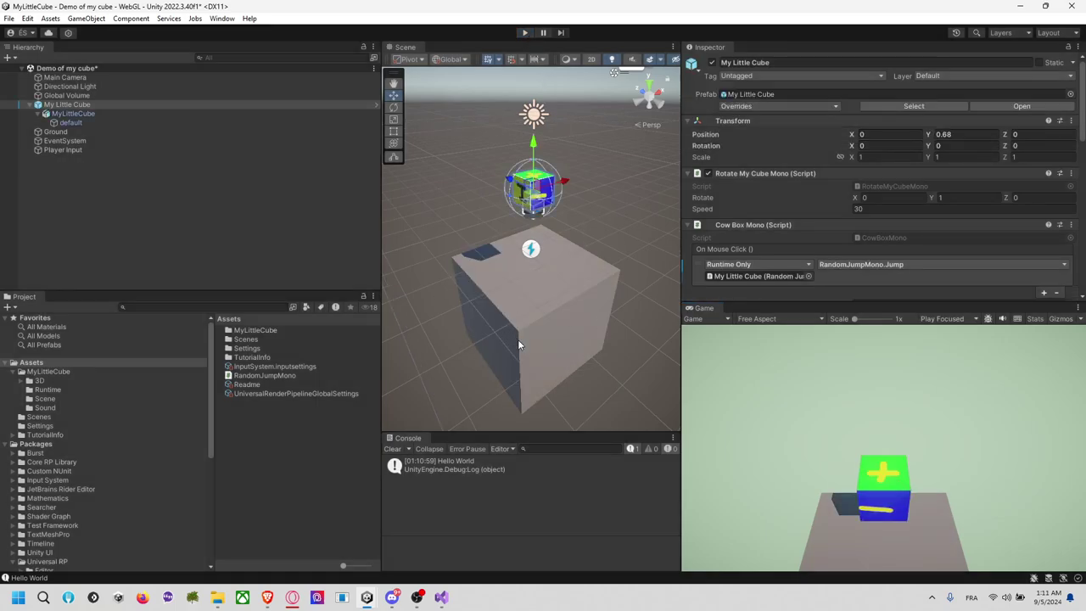
# Duplicate the Ground cube and vertex-snap the copy, Ground (1), onto the original ground
pyautogui.click(547, 341)
pyautogui.click(189, 154)
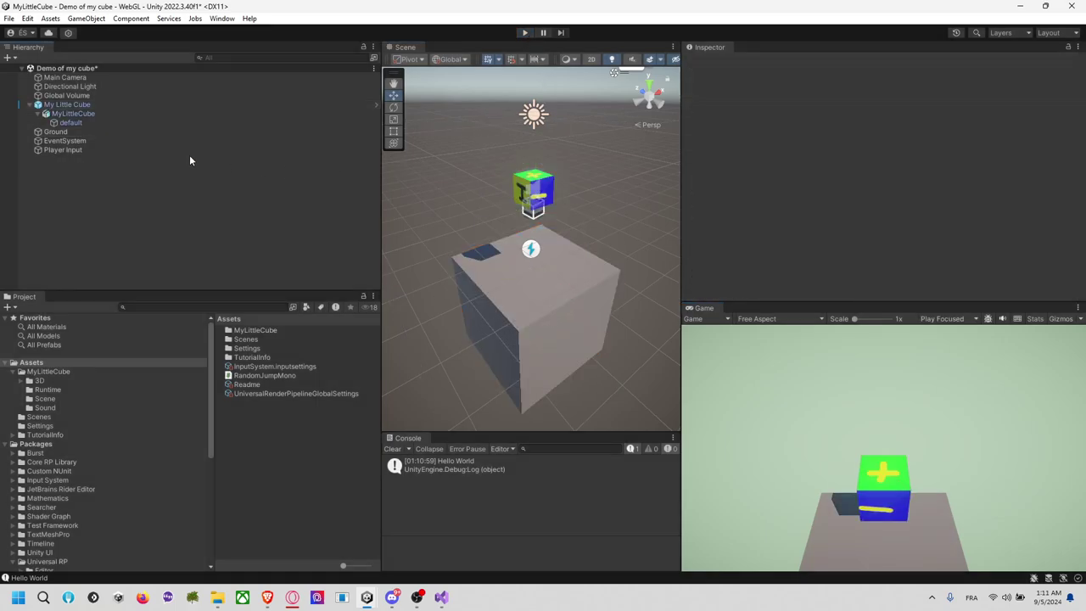
pyautogui.click(121, 133)
pyautogui.hotkey('ctrl', 'd')
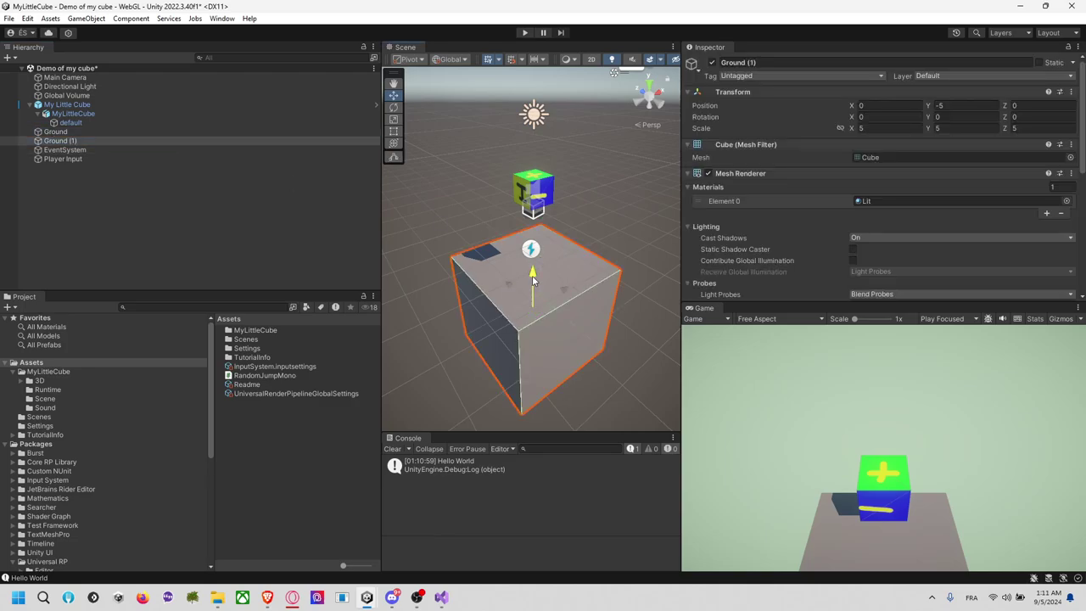
pyautogui.moveTo(533, 276); pyautogui.dragTo(548, 156)
pyautogui.press('v')
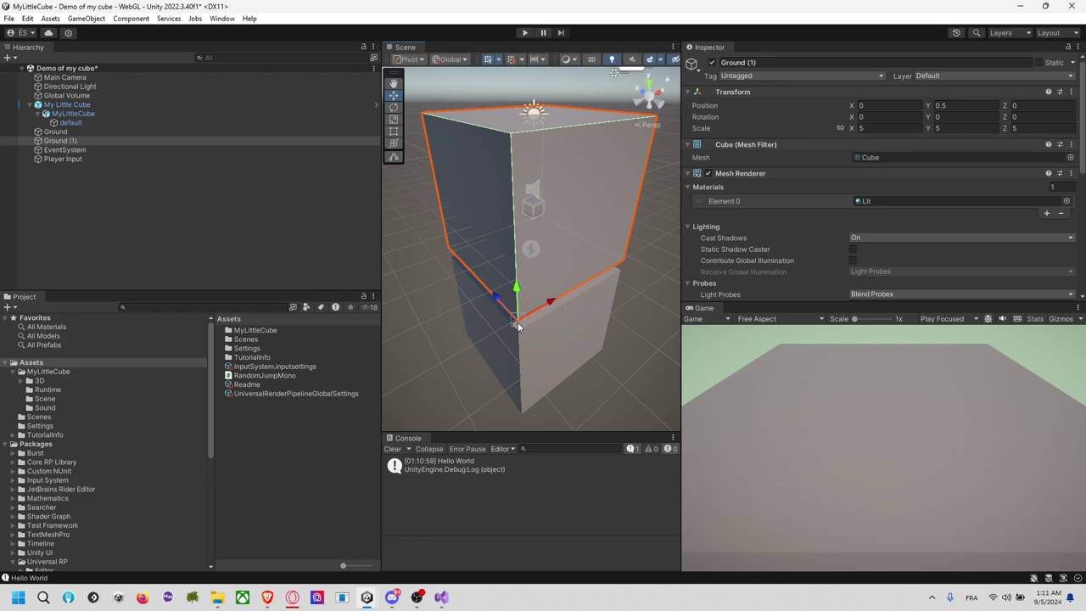
pyautogui.moveTo(520, 316)
pyautogui.mouseDown()
pyautogui.moveTo(603, 268)
pyautogui.moveTo(479, 294)
pyautogui.mouseUp()
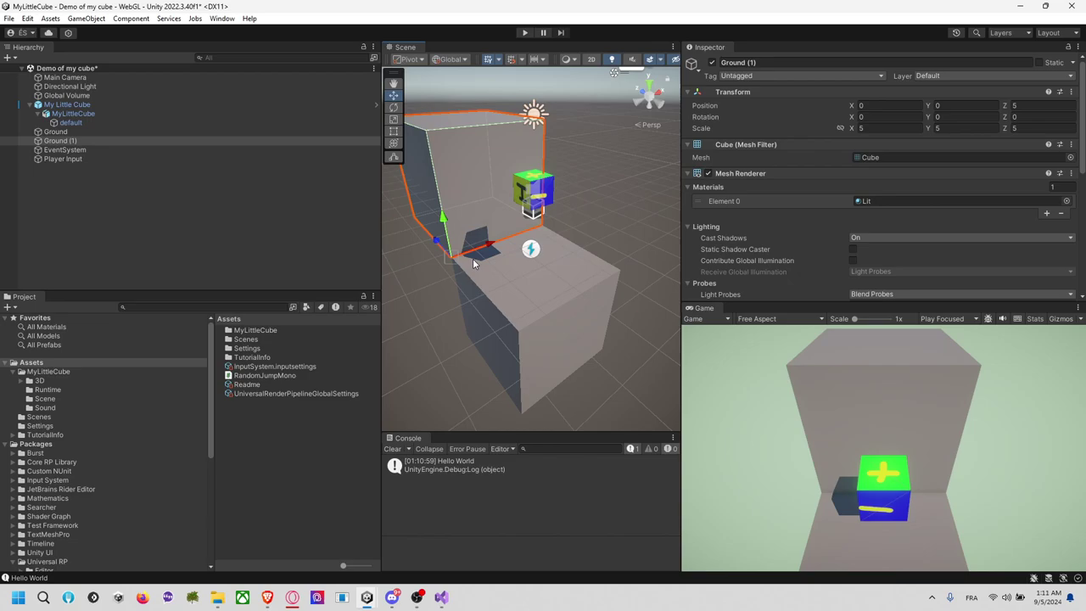
pyautogui.moveTo(453, 261); pyautogui.dragTo(506, 326)
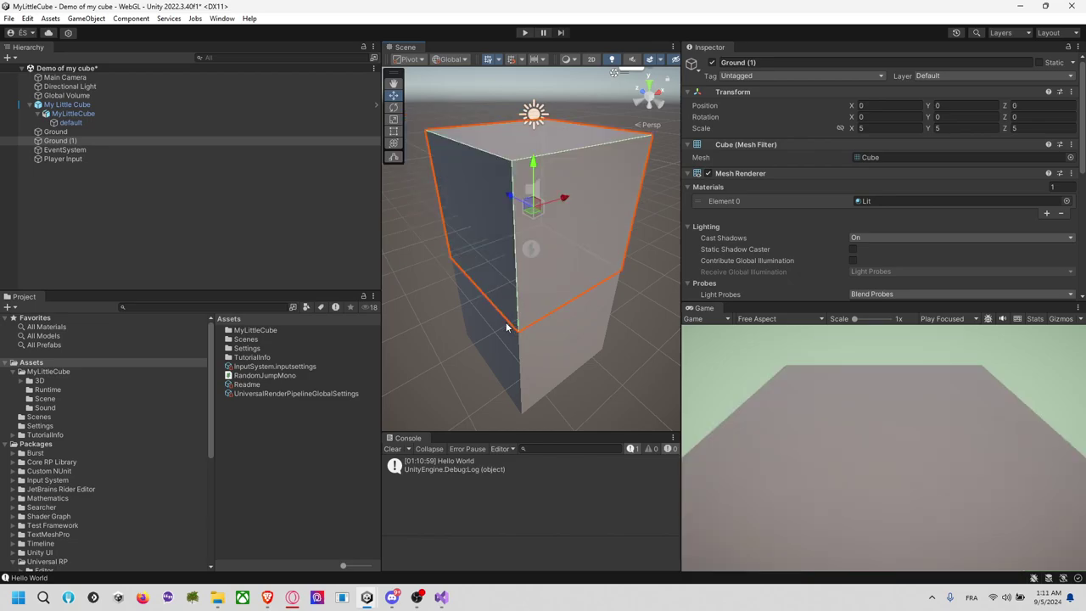
# Place duplicates Ground (2) at X −5 and Ground (3) at X 5 beside Ground (1)
pyautogui.click(707, 173)
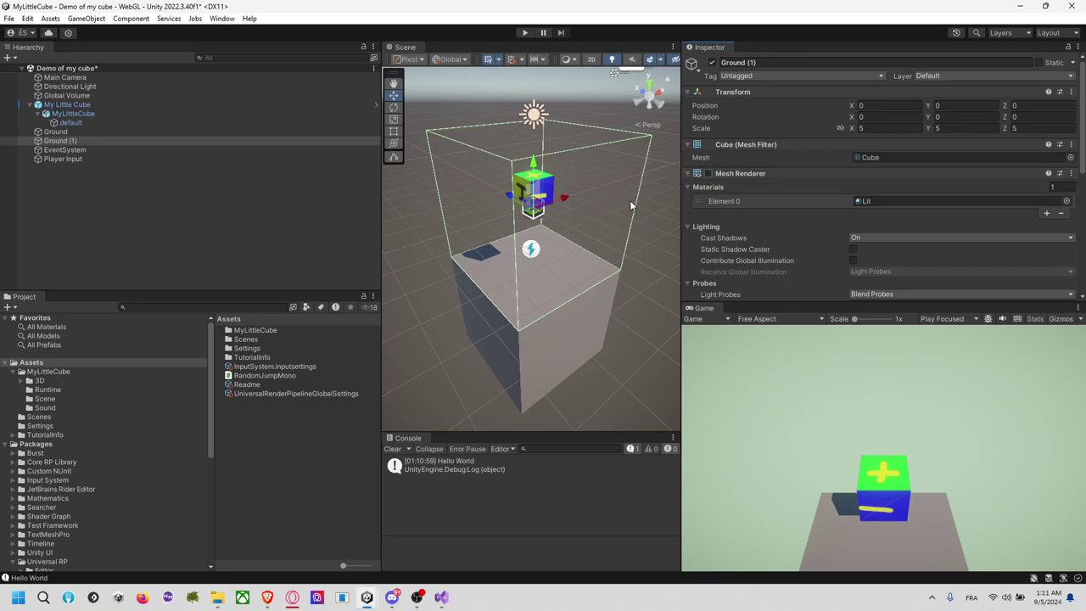
pyautogui.click(708, 173)
pyautogui.scroll(-5, 639, 202)
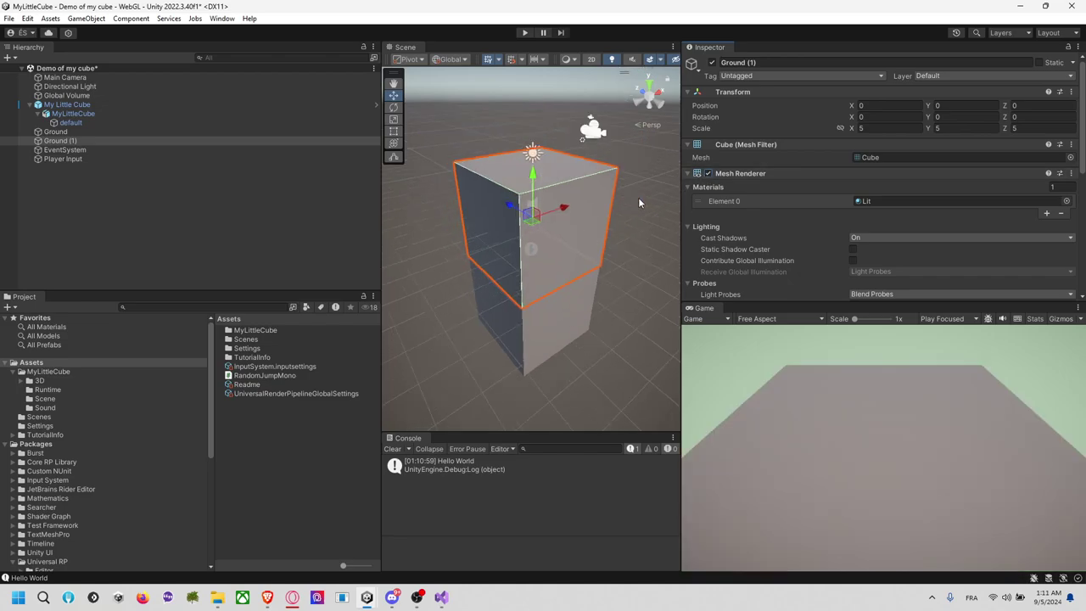
pyautogui.click(630, 182)
pyautogui.click(568, 263)
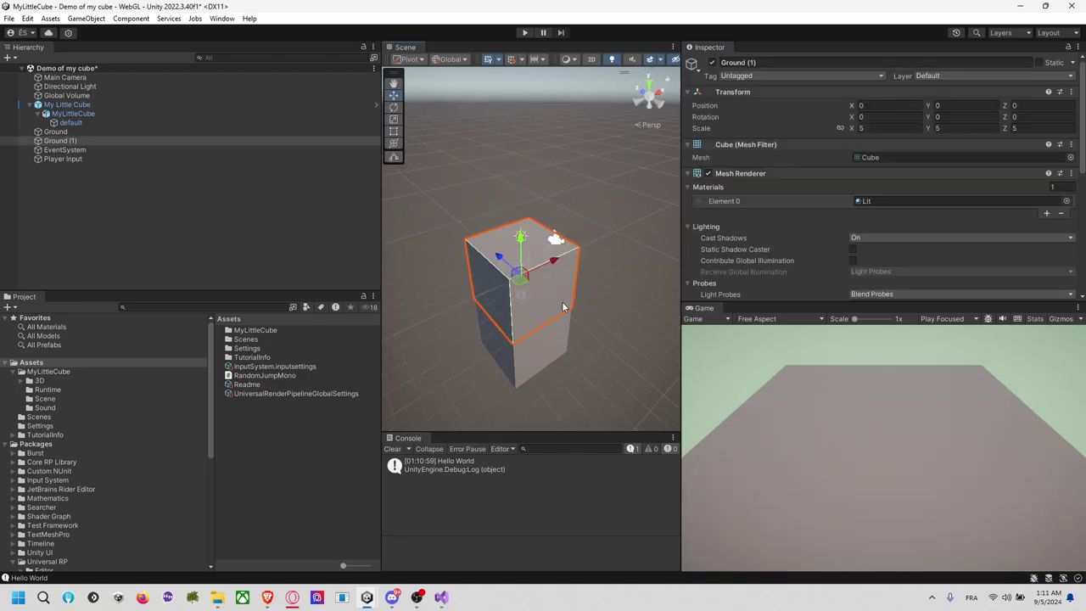
pyautogui.hotkey('ctrl', 'd')
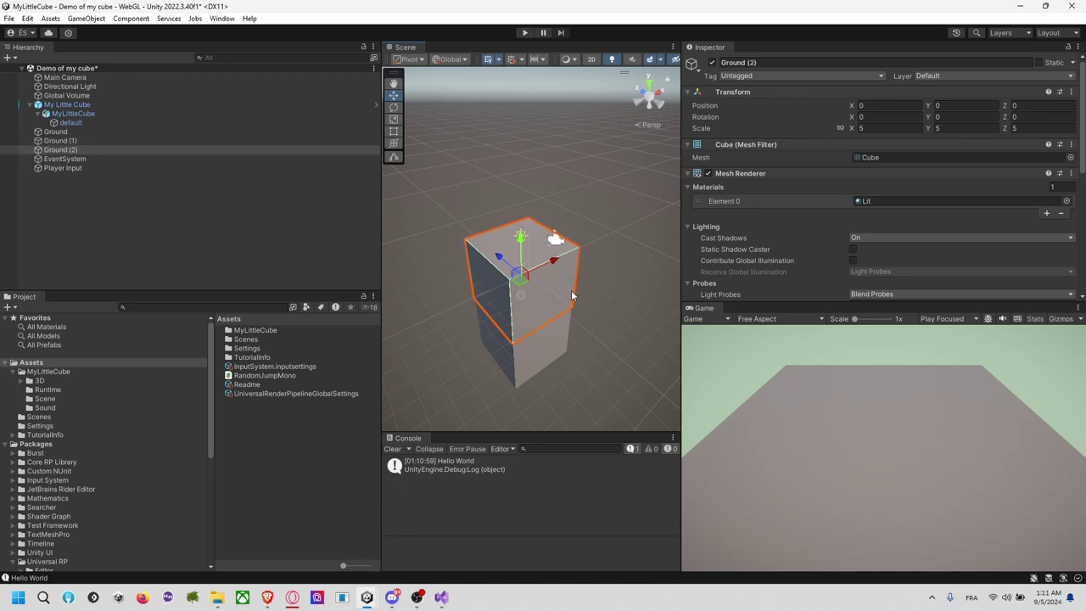
pyautogui.keyDown('ctrl'); pyautogui.moveTo(553, 268); pyautogui.dragTo(502, 329); pyautogui.keyUp('ctrl')
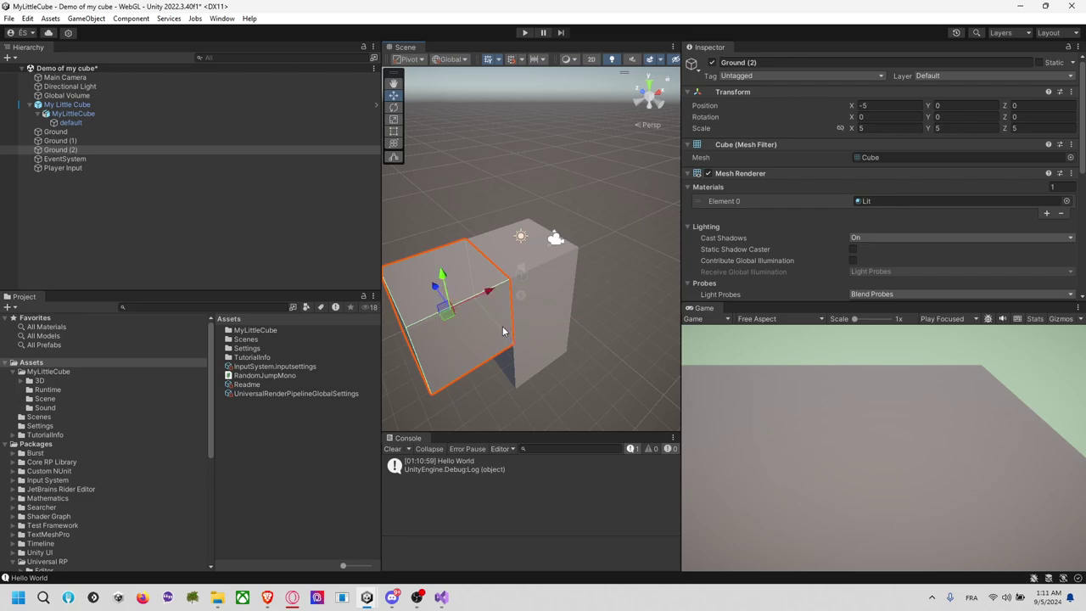
pyautogui.hotkey('ctrl', 'd')
pyautogui.moveTo(502, 326)
pyautogui.mouseDown(button='right')
pyautogui.moveTo(498, 258)
pyautogui.moveTo(569, 286)
pyautogui.mouseUp(button='right')
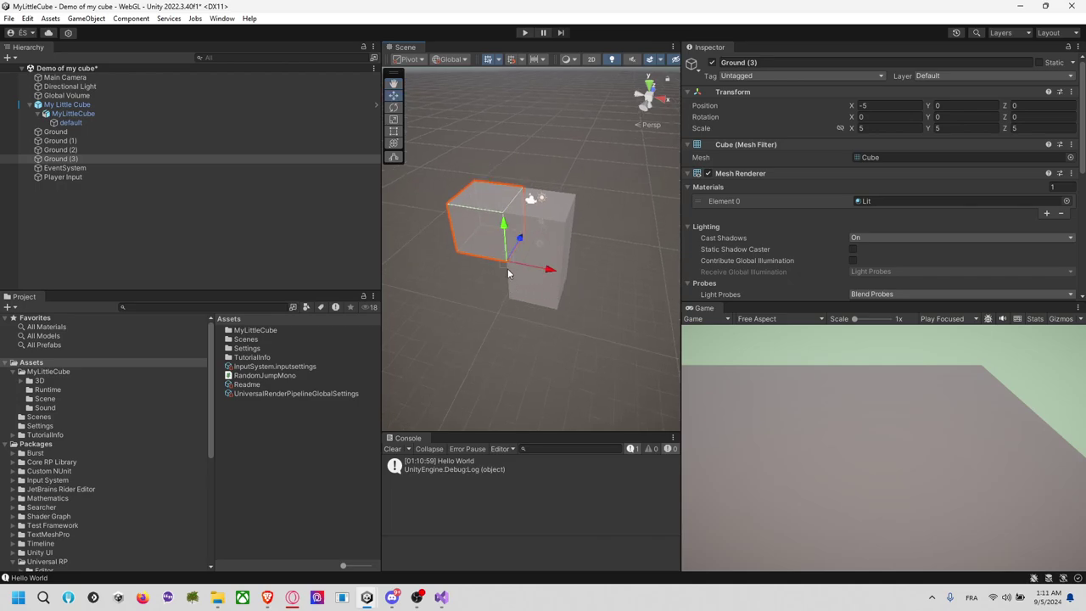
pyautogui.moveTo(506, 261)
pyautogui.mouseDown()
pyautogui.moveTo(634, 278)
pyautogui.moveTo(548, 268)
pyautogui.mouseUp()
pyautogui.moveTo(594, 180); pyautogui.dragTo(490, 229, button='right')
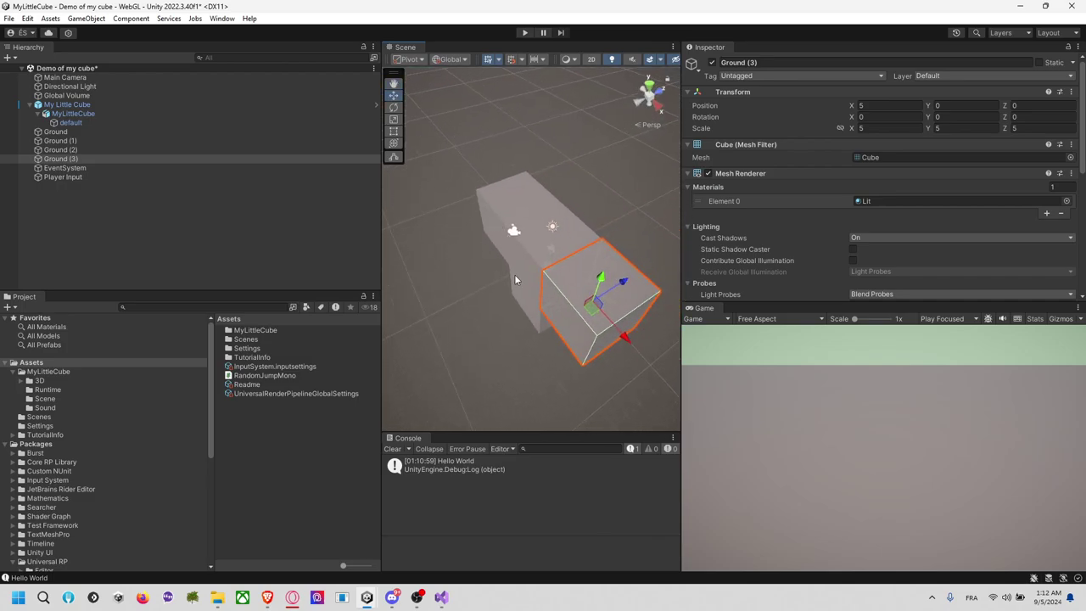
# Snap duplicate Ground (4) at Z −5, then duplicate it again as Ground (5)
pyautogui.hotkey('ctrl', 'd')
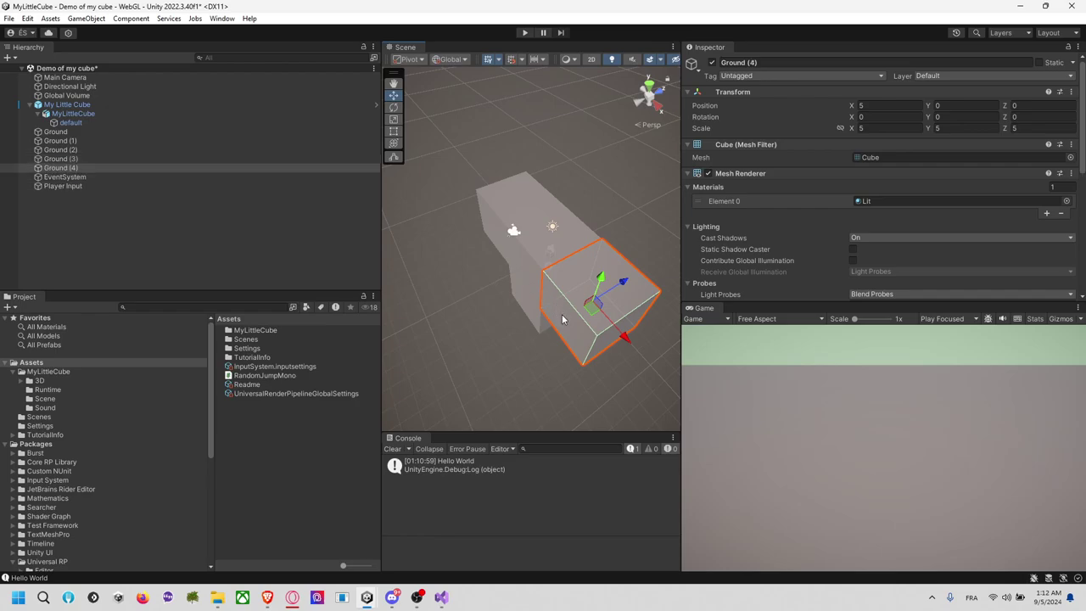
pyautogui.moveTo(561, 322); pyautogui.dragTo(557, 317)
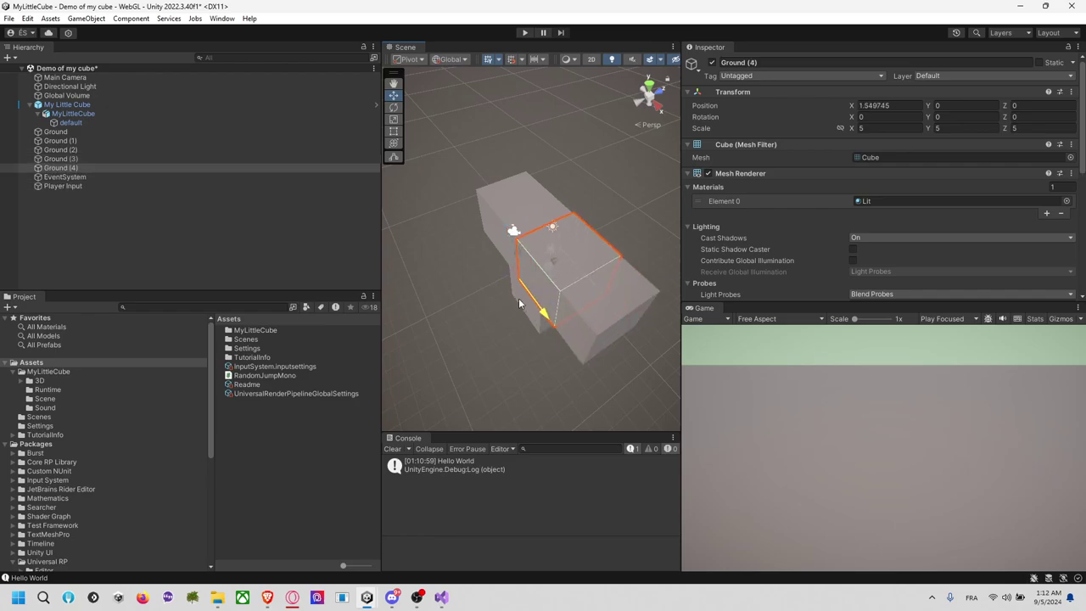
pyautogui.moveTo(631, 320); pyautogui.dragTo(539, 313)
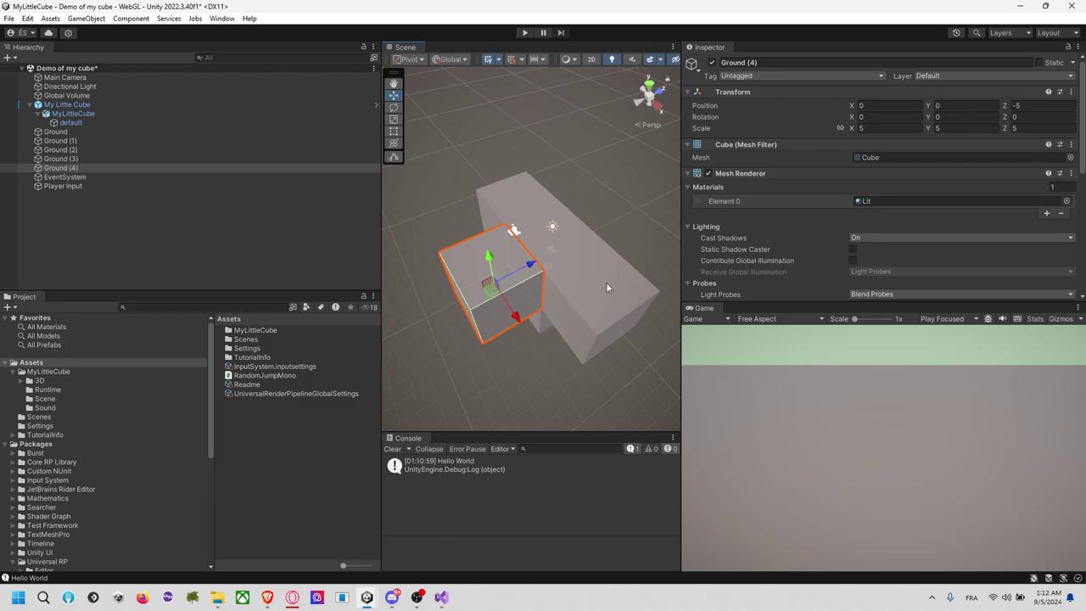
pyautogui.moveTo(606, 281)
pyautogui.keyDown('alt'); pyautogui.mouseDown()
pyautogui.moveTo(534, 246)
pyautogui.moveTo(413, 258)
pyautogui.moveTo(511, 253)
pyautogui.moveTo(482, 249)
pyautogui.moveTo(572, 284)
pyautogui.mouseUp(); pyautogui.keyUp('alt')
pyautogui.hotkey('ctrl', 'd')
# Move Ground (5) to the far side of the platform at Z 5
pyautogui.click(432, 231)
pyautogui.click(568, 267)
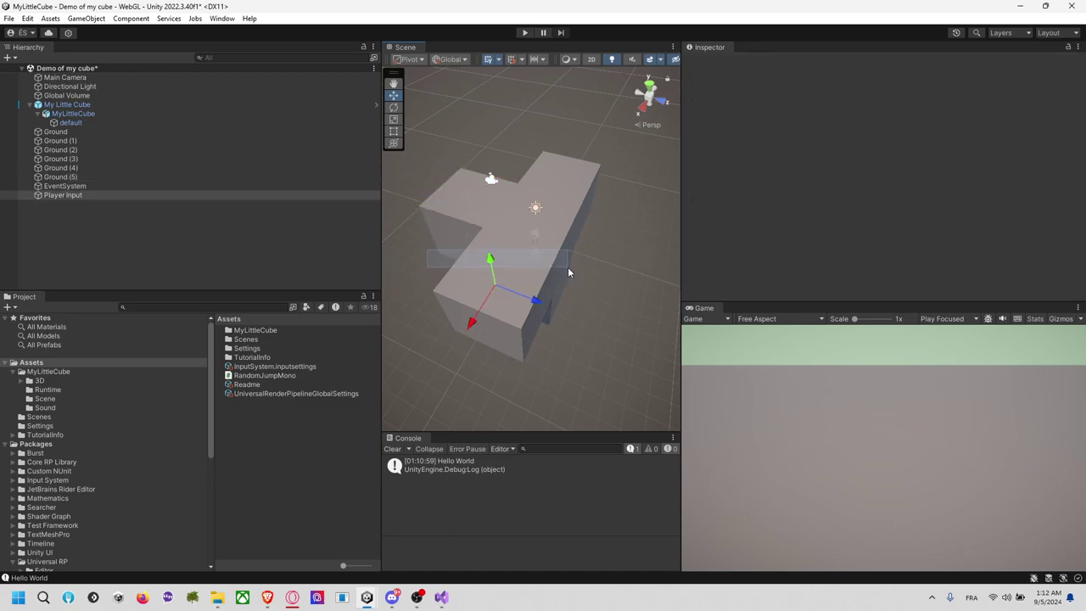
pyautogui.click(432, 257)
pyautogui.moveTo(432, 257); pyautogui.dragTo(541, 279)
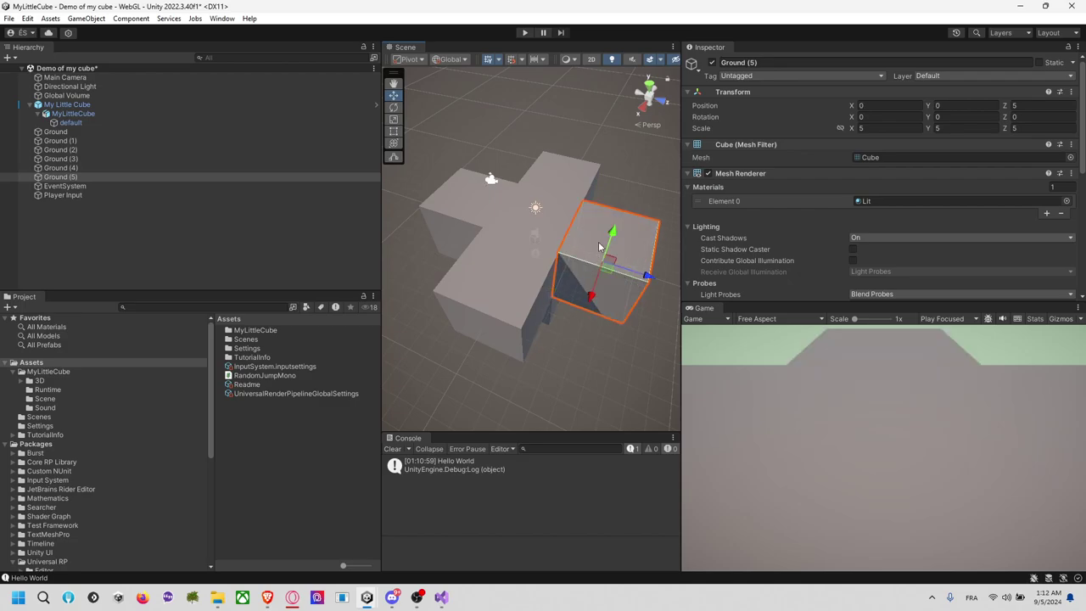
# Stretch Ground (2)–(3) along Z, try stretching Ground (4)–(5) along X, then undo
pyautogui.click(575, 182)
pyautogui.click(526, 263)
pyautogui.keyDown('ctrl'); pyautogui.click(580, 203); pyautogui.keyUp('ctrl')
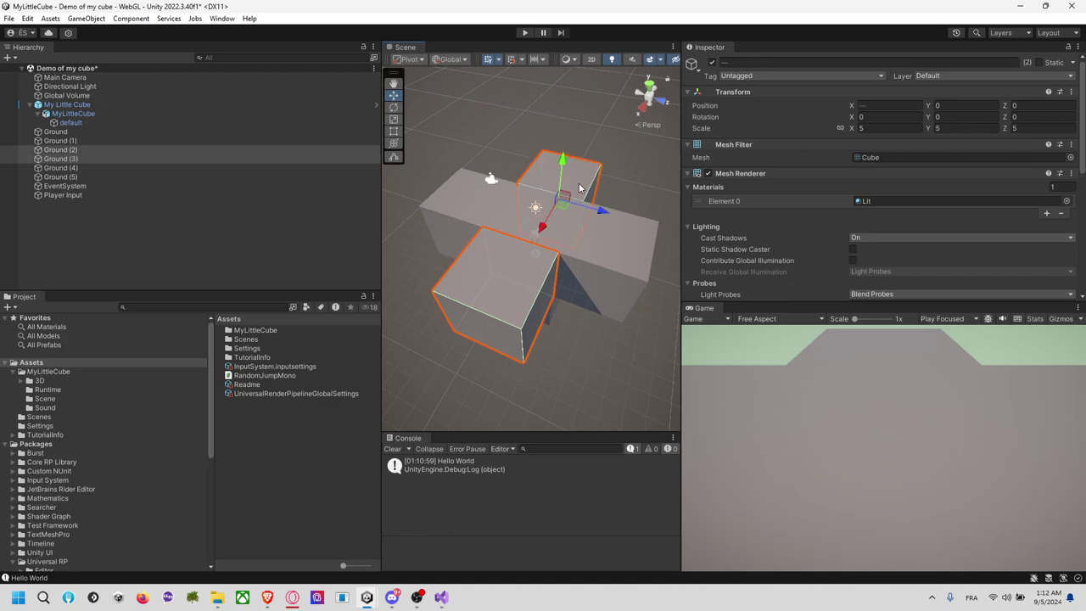
pyautogui.press('e')
pyautogui.press('r')
pyautogui.moveTo(600, 214); pyautogui.dragTo(720, 261)
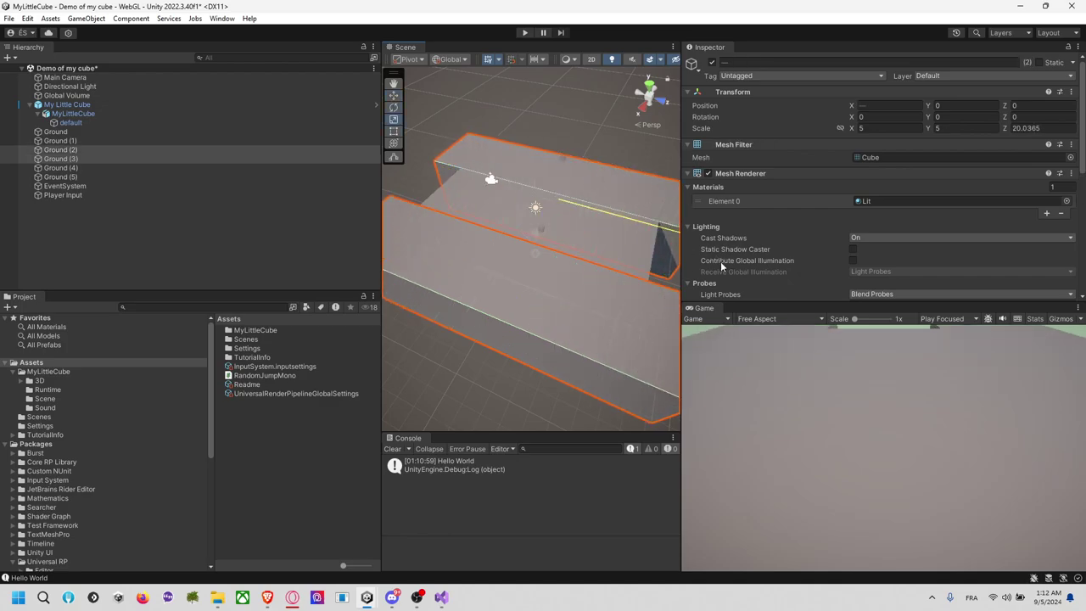
pyautogui.click(633, 247)
pyautogui.keyDown('ctrl'); pyautogui.click(478, 197); pyautogui.keyUp('ctrl')
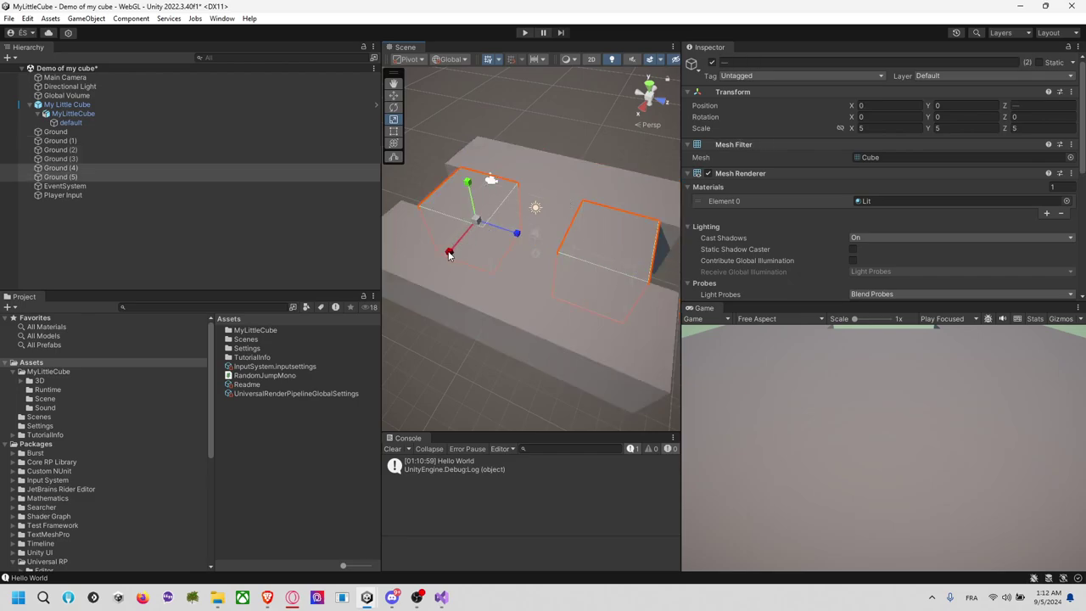
pyautogui.moveTo(449, 255); pyautogui.dragTo(336, 320)
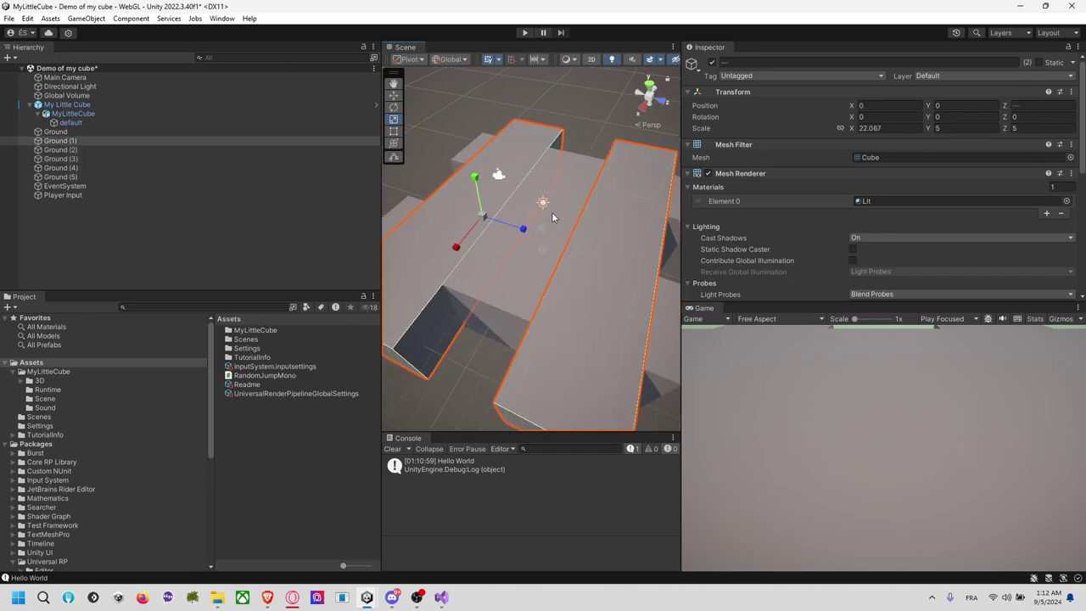
pyautogui.hotkey('ctrl', 'z')
# Duplicate Ground (1) as Ground (6) and vertex-snap it up to Y 5
pyautogui.keyDown('alt'); pyautogui.moveTo(551, 218); pyautogui.dragTo(576, 182); pyautogui.keyUp('alt')
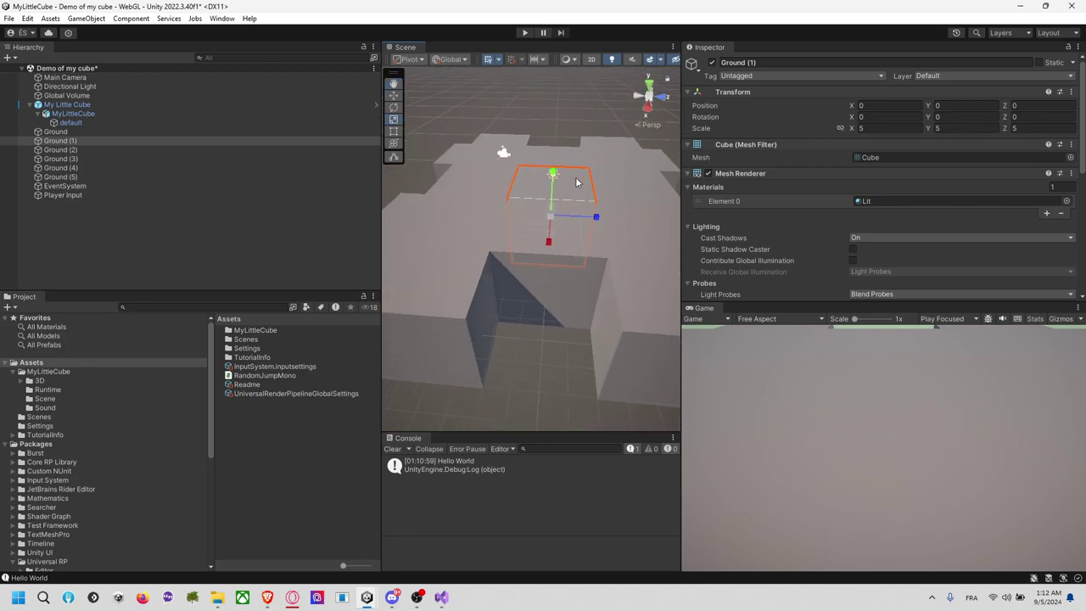
pyautogui.hotkey('ctrl', 'd')
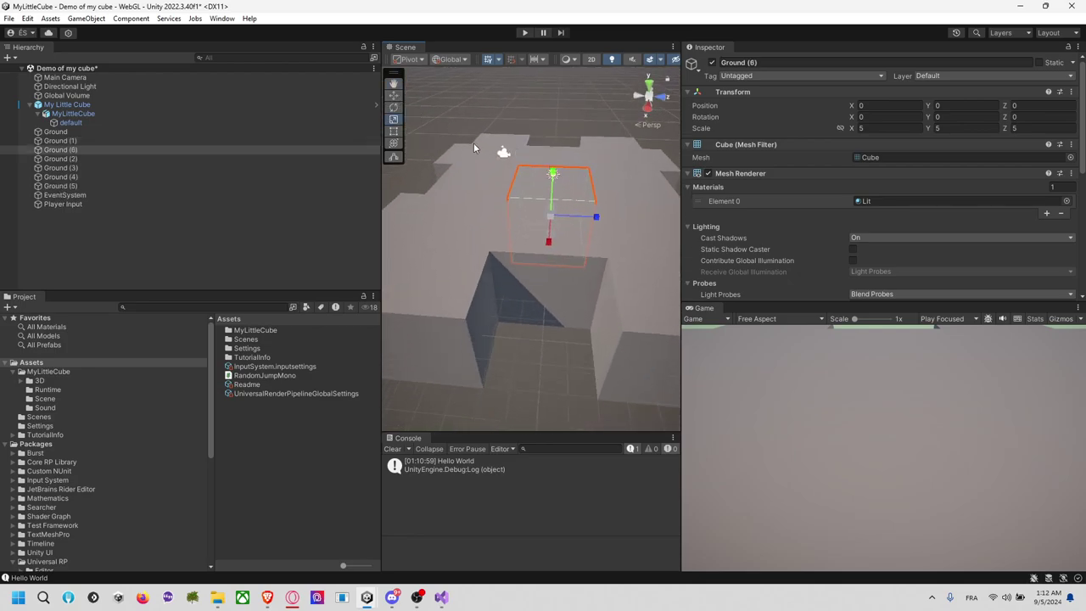
pyautogui.press('w')
pyautogui.moveTo(552, 175); pyautogui.dragTo(565, 77)
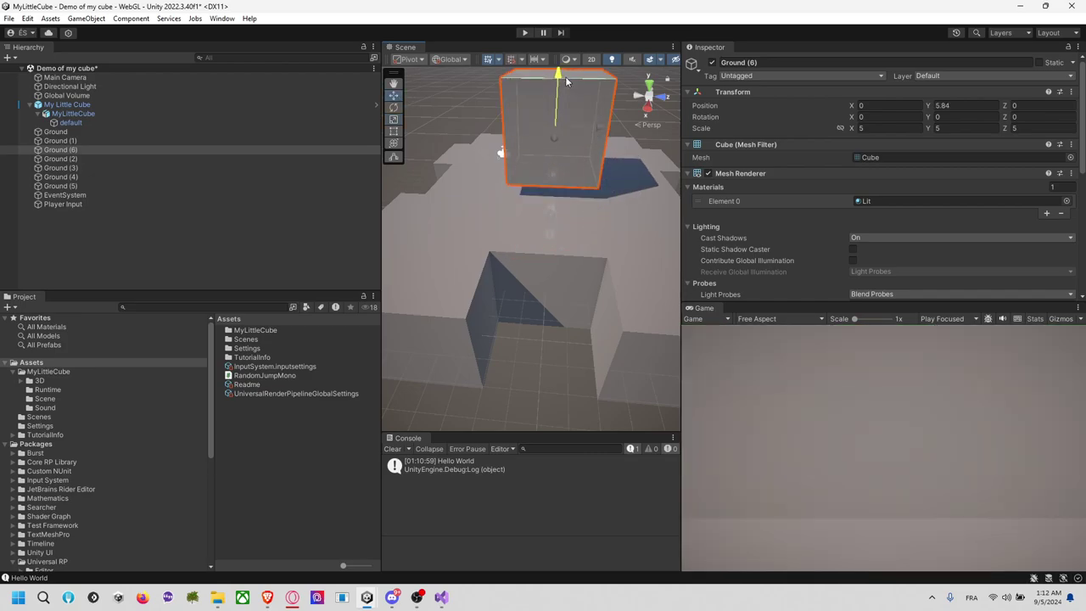
pyautogui.press('v')
pyautogui.moveTo(507, 189); pyautogui.dragTo(504, 203)
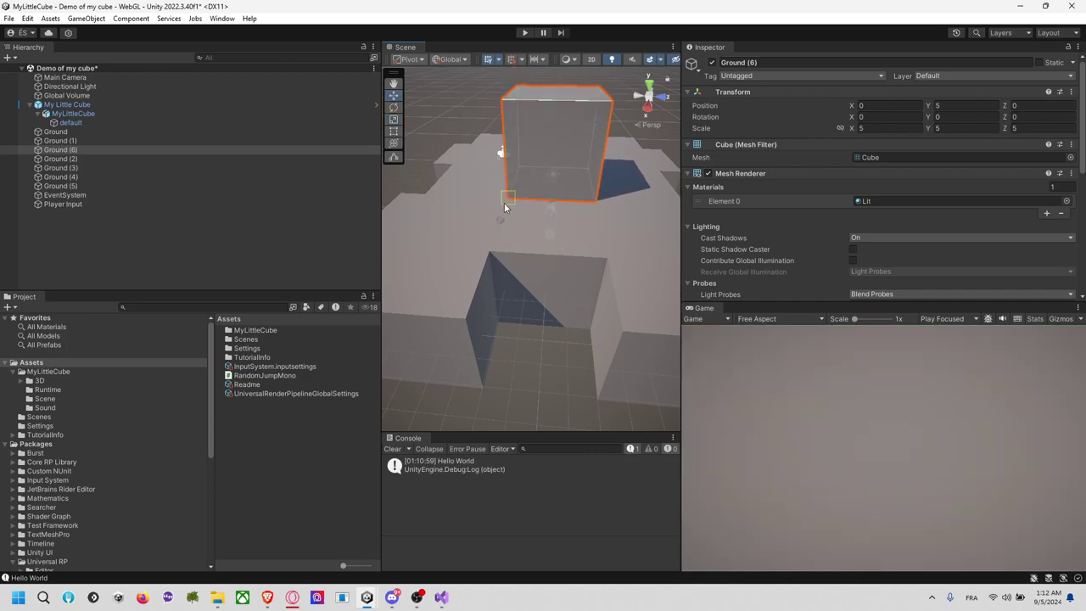
pyautogui.press('f')
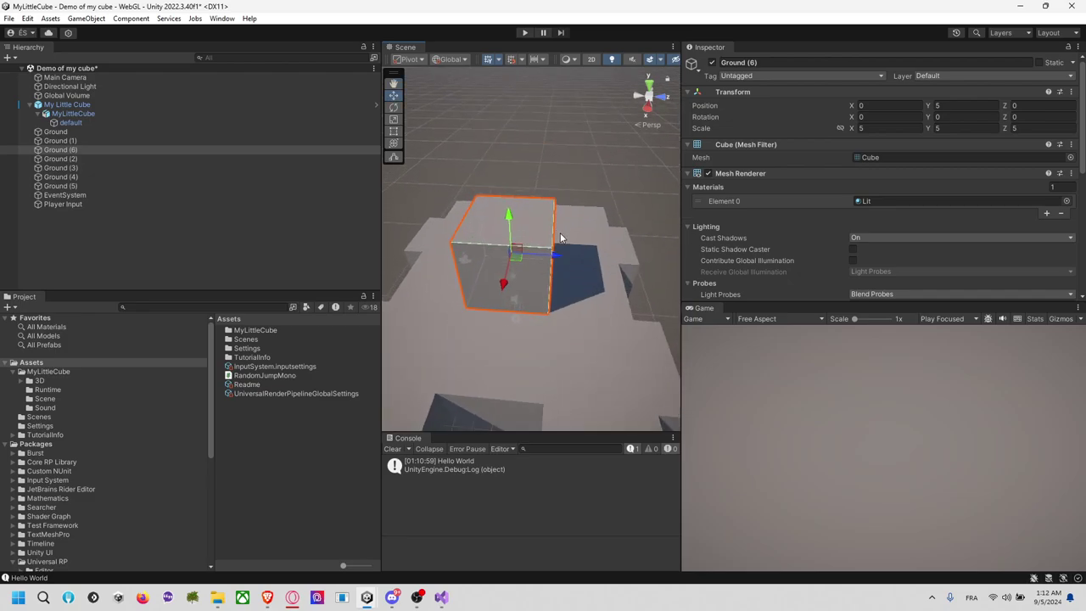
# Resize Ground (6) to 17.09 along Z and 18.86 along X
pyautogui.press('t')
pyautogui.moveTo(551, 255); pyautogui.dragTo(637, 274)
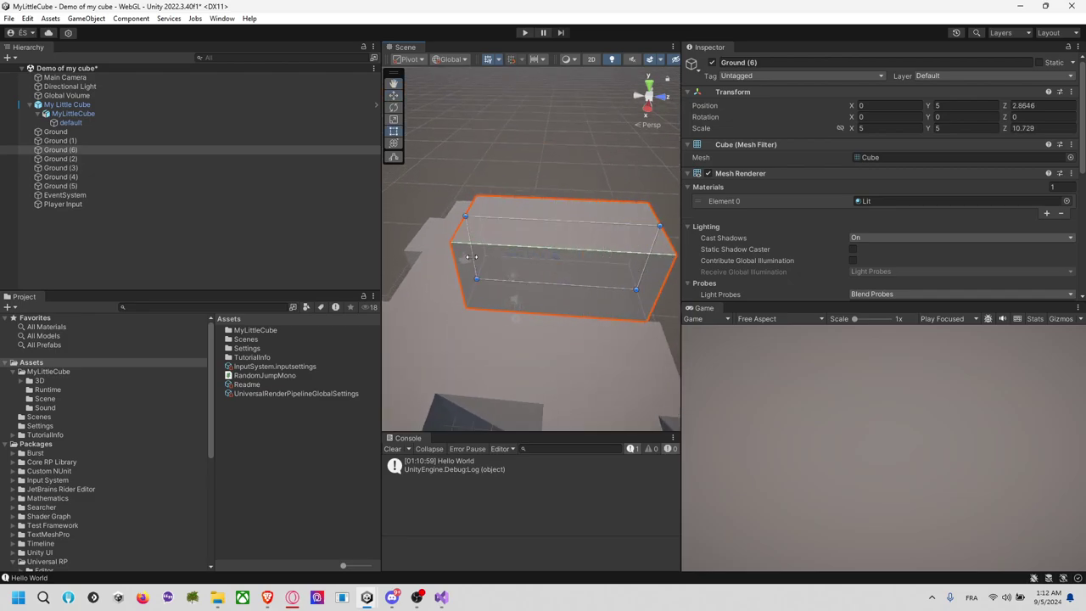
pyautogui.moveTo(473, 256); pyautogui.dragTo(379, 254)
pyautogui.keyDown('alt'); pyautogui.moveTo(627, 229); pyautogui.dragTo(449, 146); pyautogui.keyUp('alt')
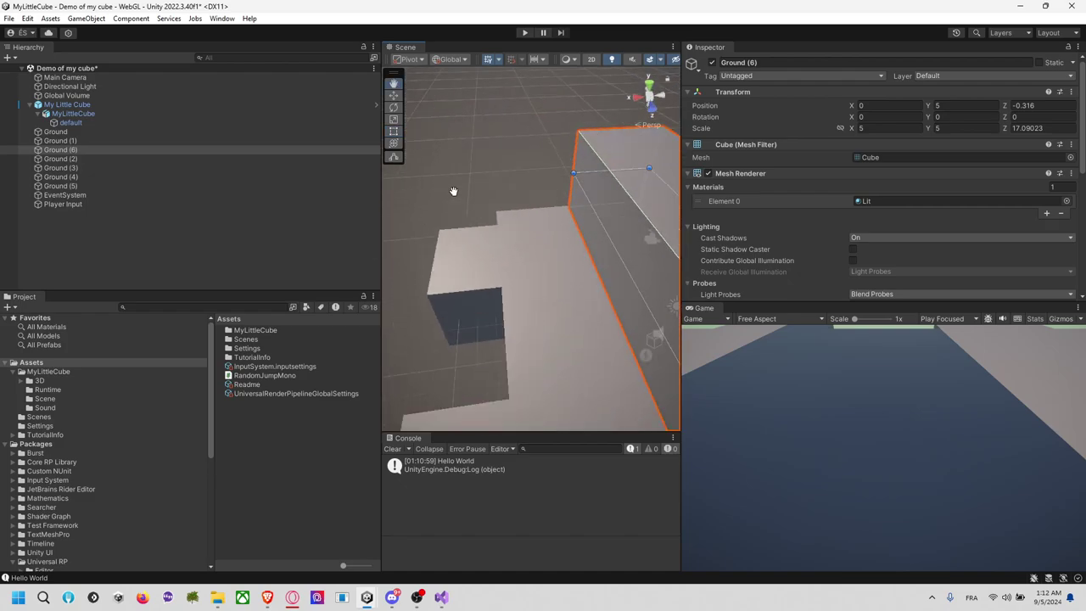
pyautogui.scroll(-5, 475, 161)
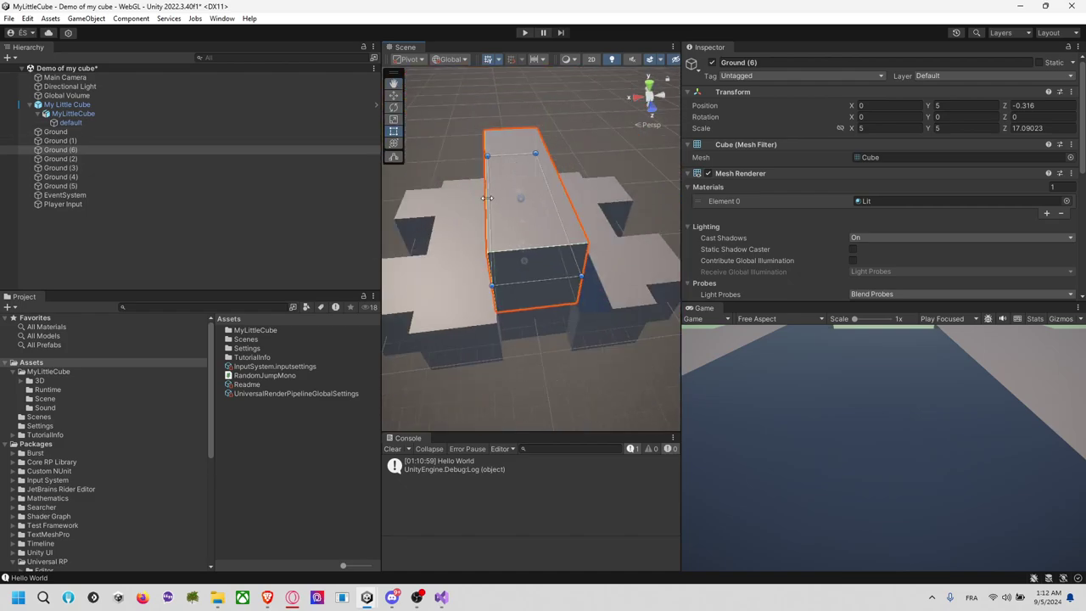
pyautogui.moveTo(487, 197); pyautogui.dragTo(407, 199)
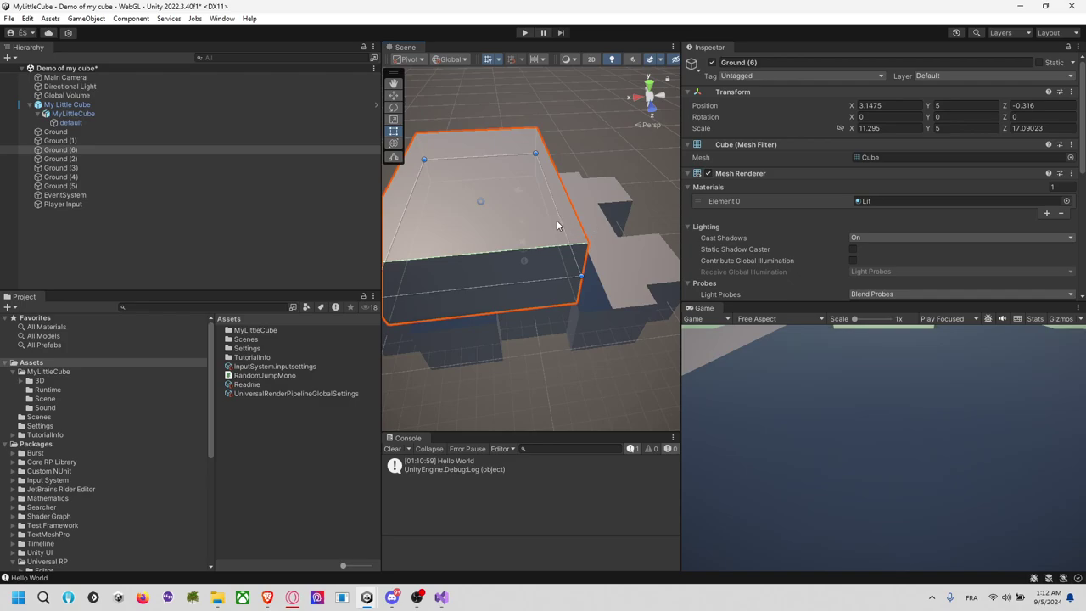
pyautogui.moveTo(556, 219); pyautogui.dragTo(617, 306)
pyautogui.moveTo(616, 304); pyautogui.dragTo(573, 137, button='middle')
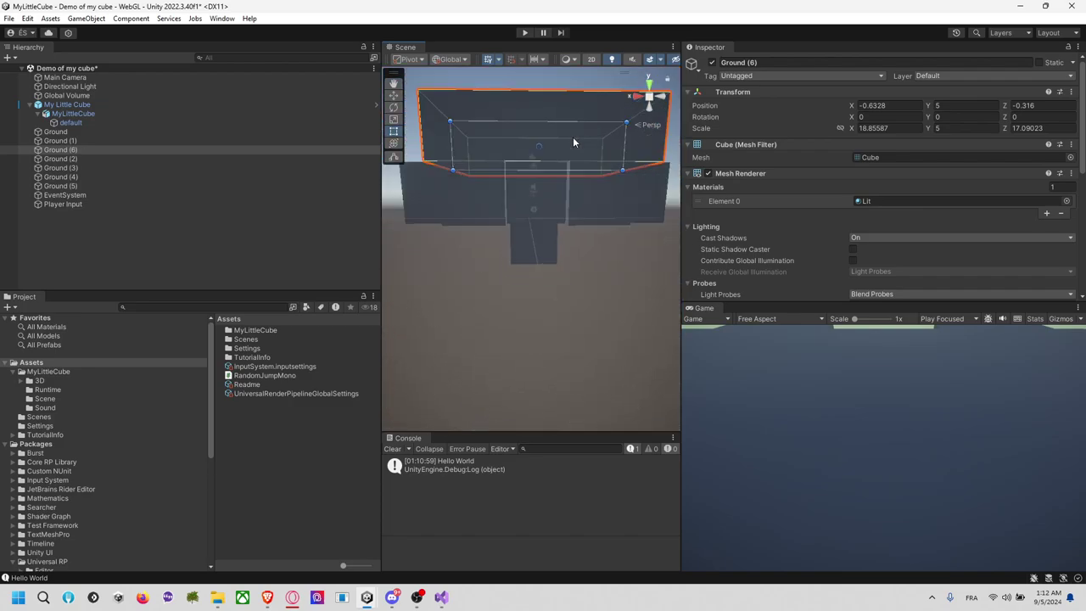
pyautogui.scroll(-3, 572, 137)
# Duplicate Ground (6) as Ground (7) and snap it beneath the floor at Y −5
pyautogui.hotkey('ctrl', 'd')
pyautogui.press('w')
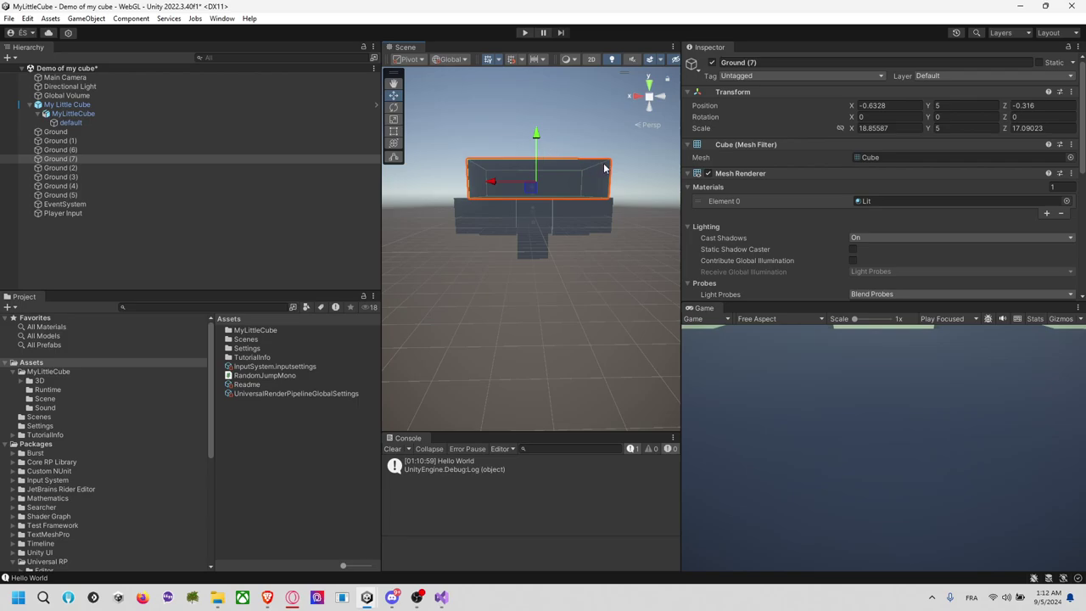
pyautogui.press('v')
pyautogui.moveTo(598, 167); pyautogui.dragTo(622, 238)
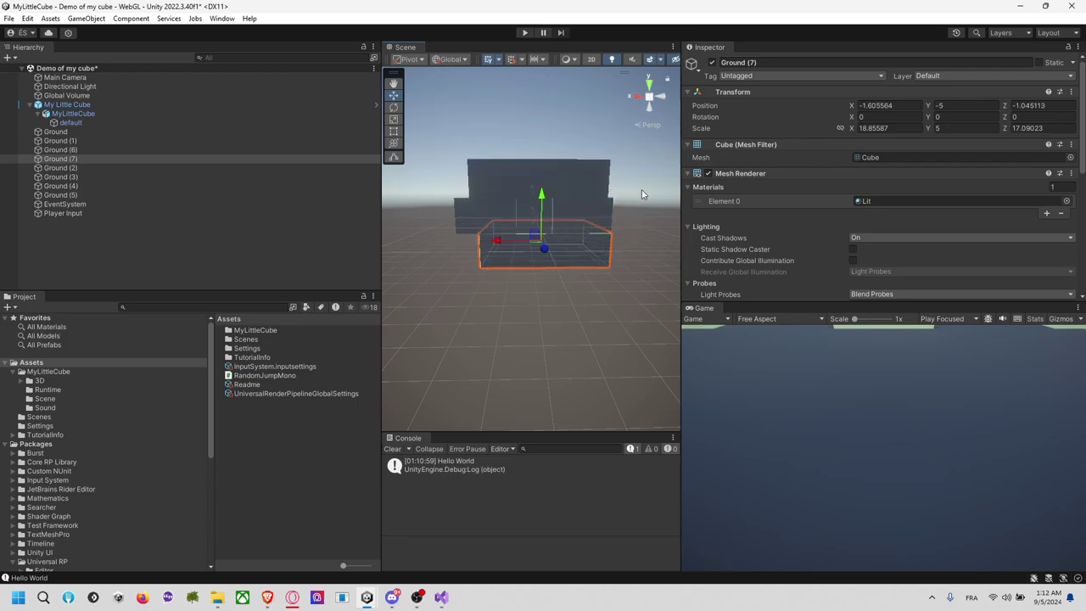
pyautogui.click(638, 187)
pyautogui.moveTo(636, 184)
pyautogui.keyDown('alt'); pyautogui.mouseDown()
pyautogui.moveTo(594, 275)
pyautogui.moveTo(542, 245)
pyautogui.mouseUp(); pyautogui.keyUp('alt')
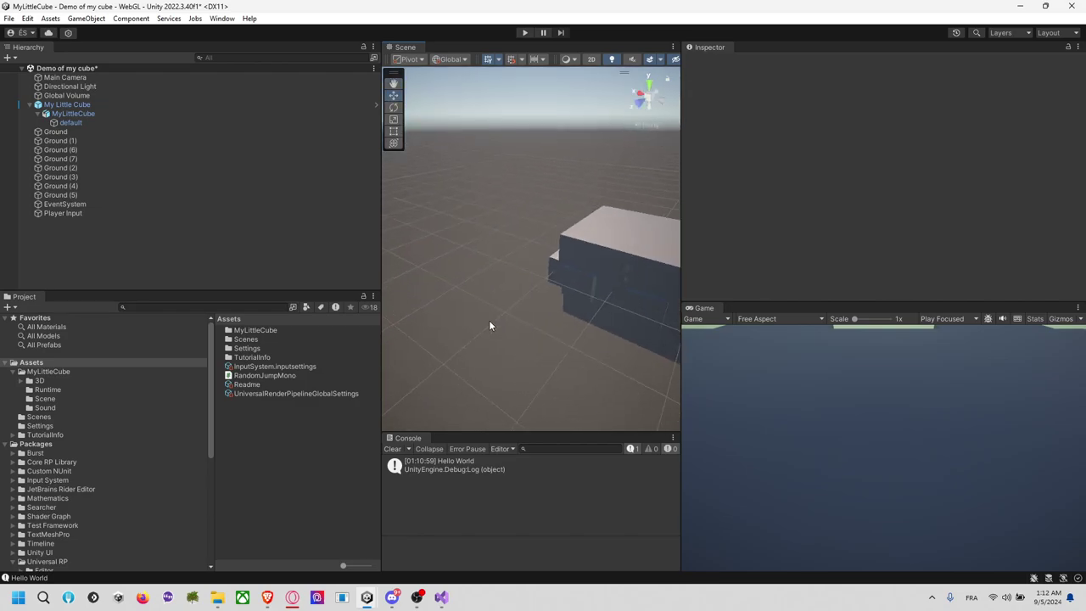
pyautogui.moveTo(542, 245); pyautogui.dragTo(536, 227, button='middle')
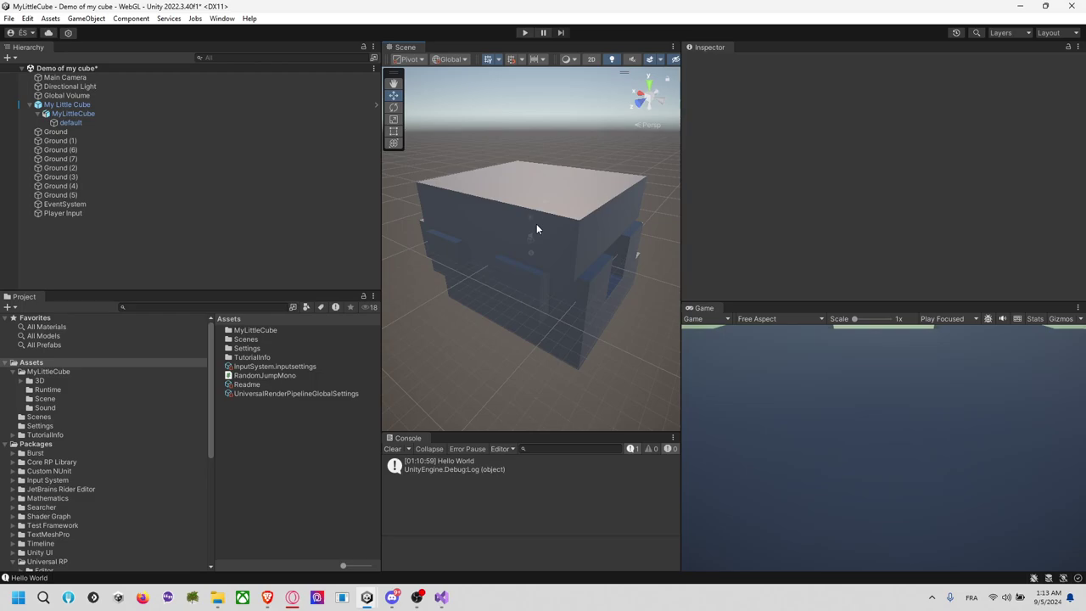
pyautogui.click(87, 140)
# Rename all seven wall boxes to Invisible Wall and disable their Mesh Renderer
pyautogui.keyDown('shift'); pyautogui.click(73, 194); pyautogui.keyUp('shift')
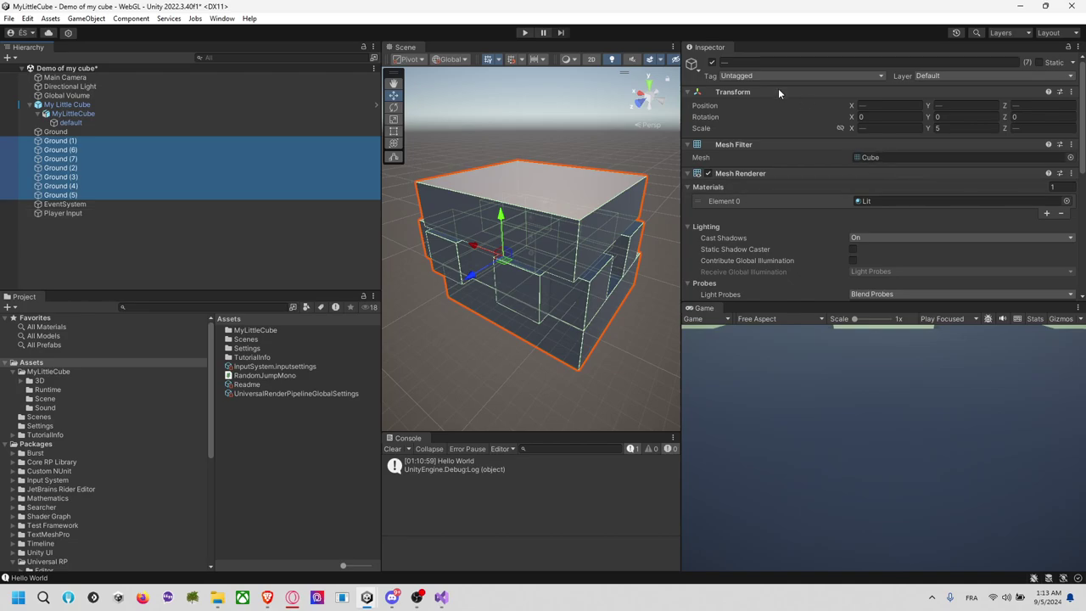
pyautogui.click(757, 63)
pyautogui.write('Invisible Wall')
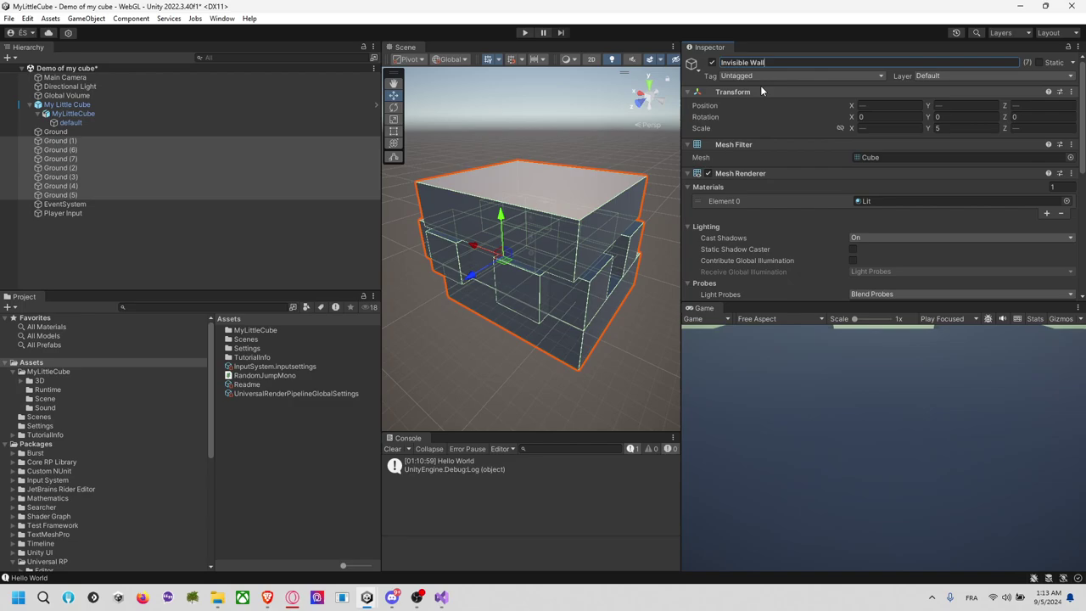
pyautogui.click(709, 173)
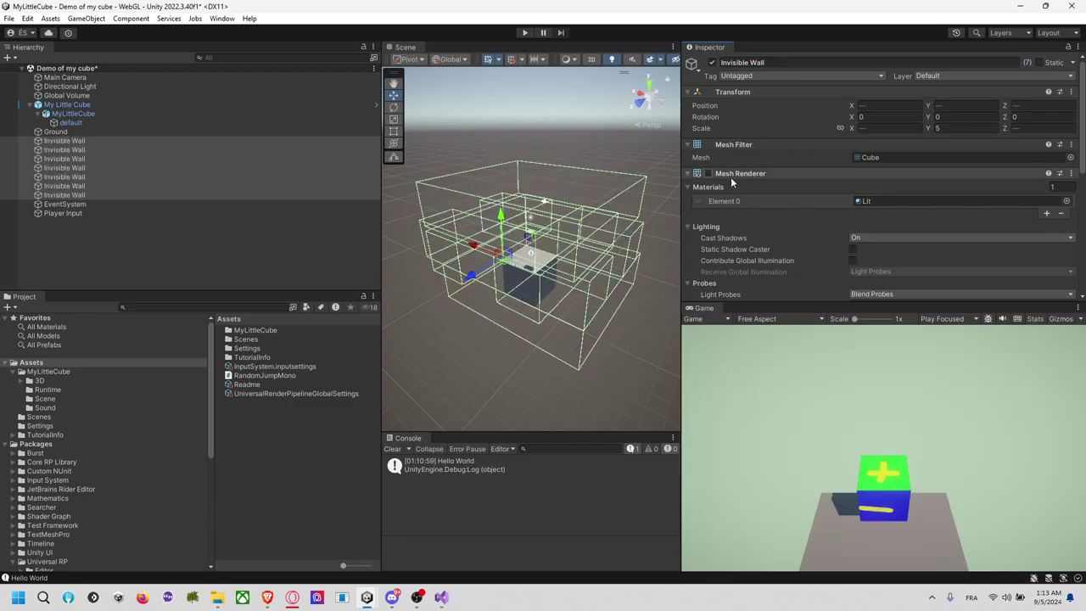
pyautogui.scroll(-3, 776, 185)
pyautogui.scroll(-3, 731, 204)
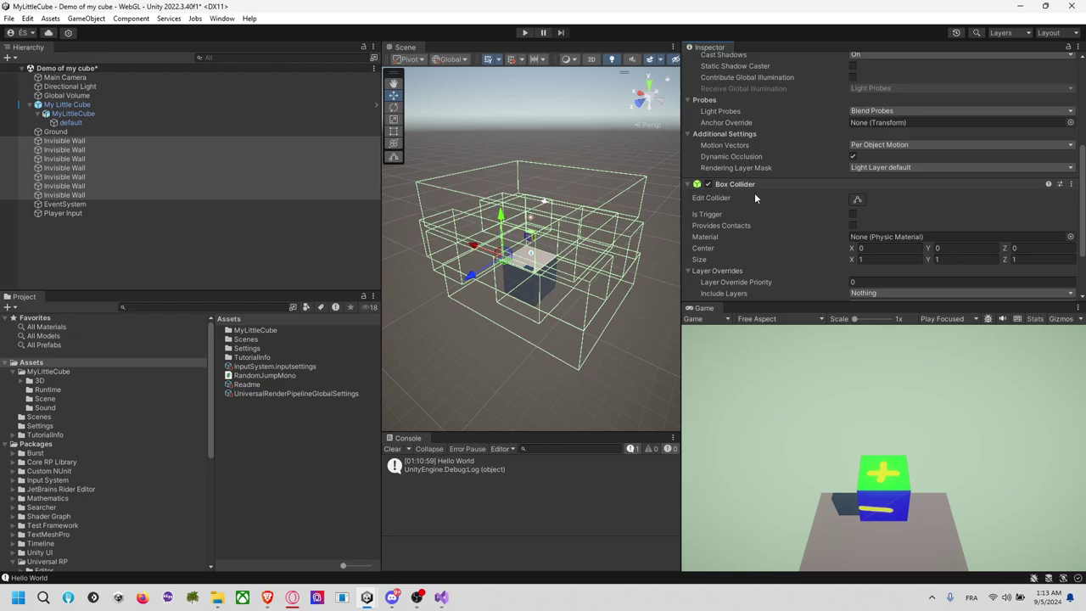
pyautogui.click(645, 180)
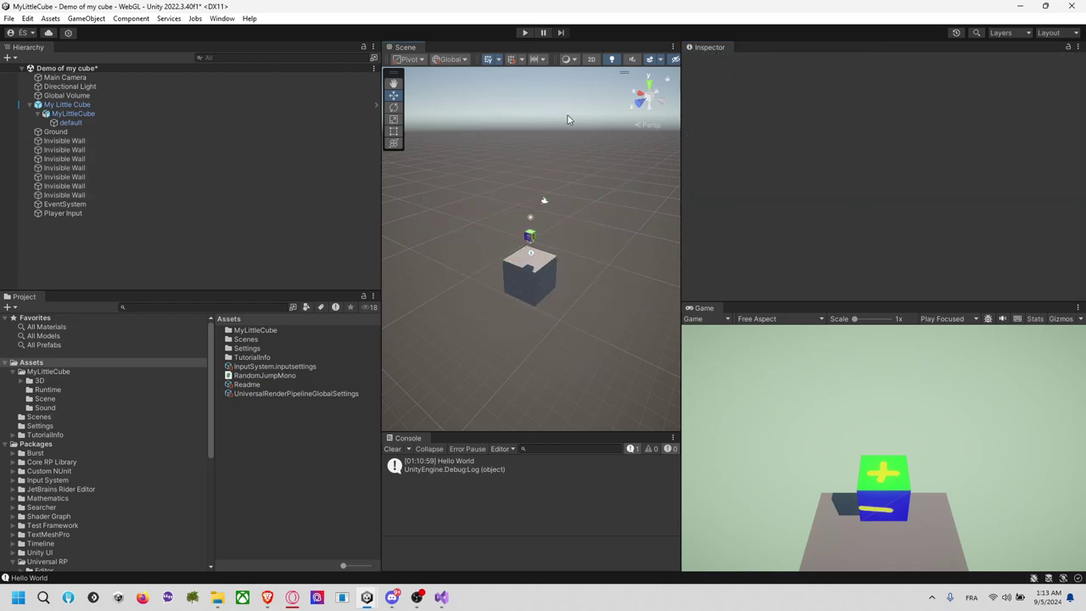
pyautogui.click(82, 194)
pyautogui.keyDown('shift'); pyautogui.click(88, 143); pyautogui.keyUp('shift')
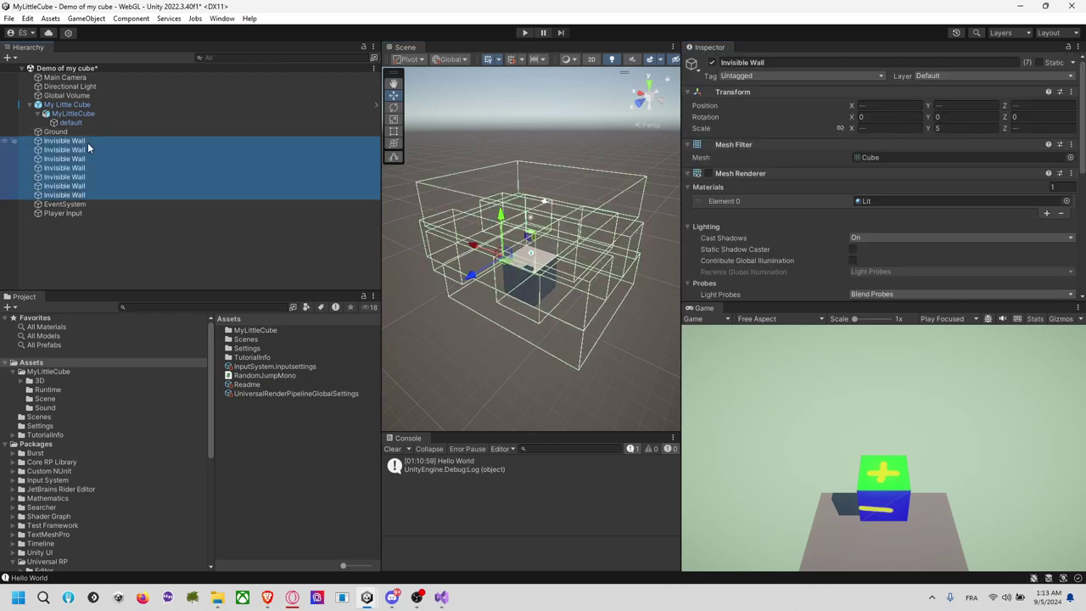
# Create an empty object named Wall Invisible Wall at position 0, 0, 0
pyautogui.click(67, 240)
pyautogui.rightClick(67, 241)
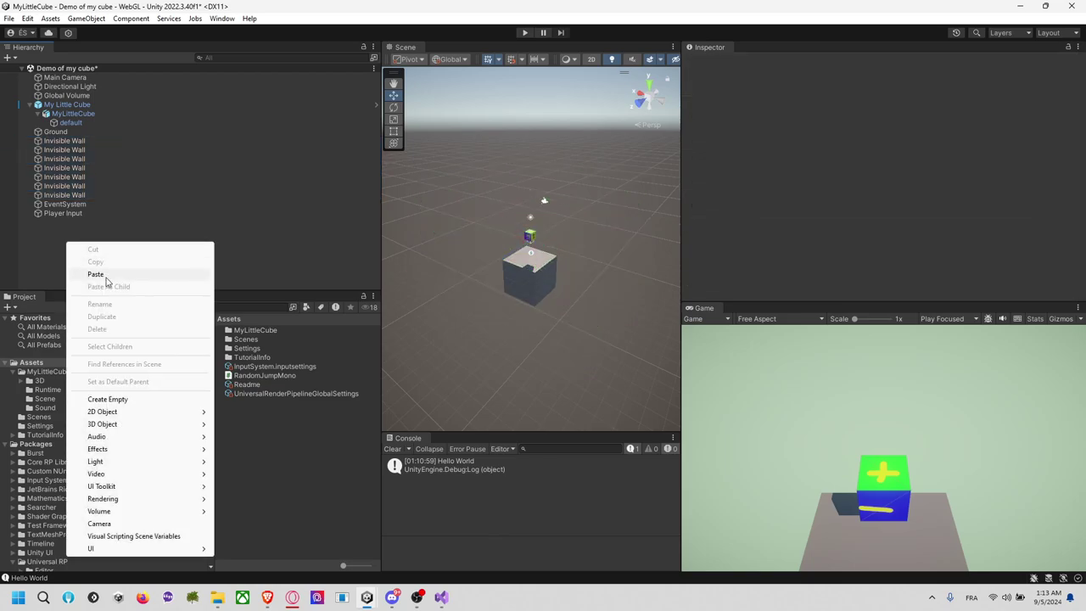
pyautogui.click(128, 401)
pyautogui.write('Wall')
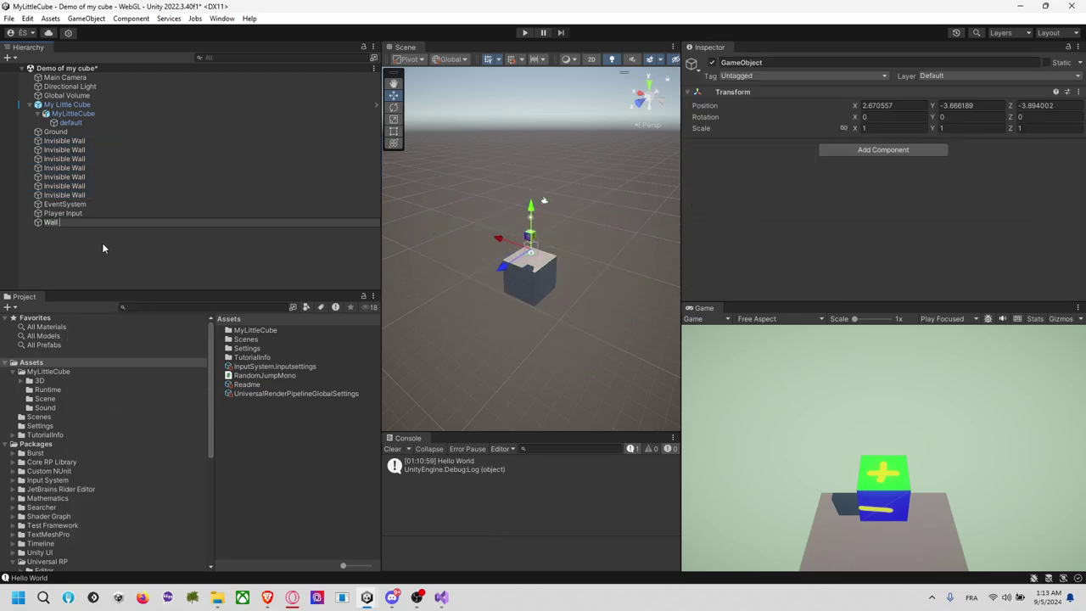
pyautogui.write(' Invisible Wal')
pyautogui.press('Return')
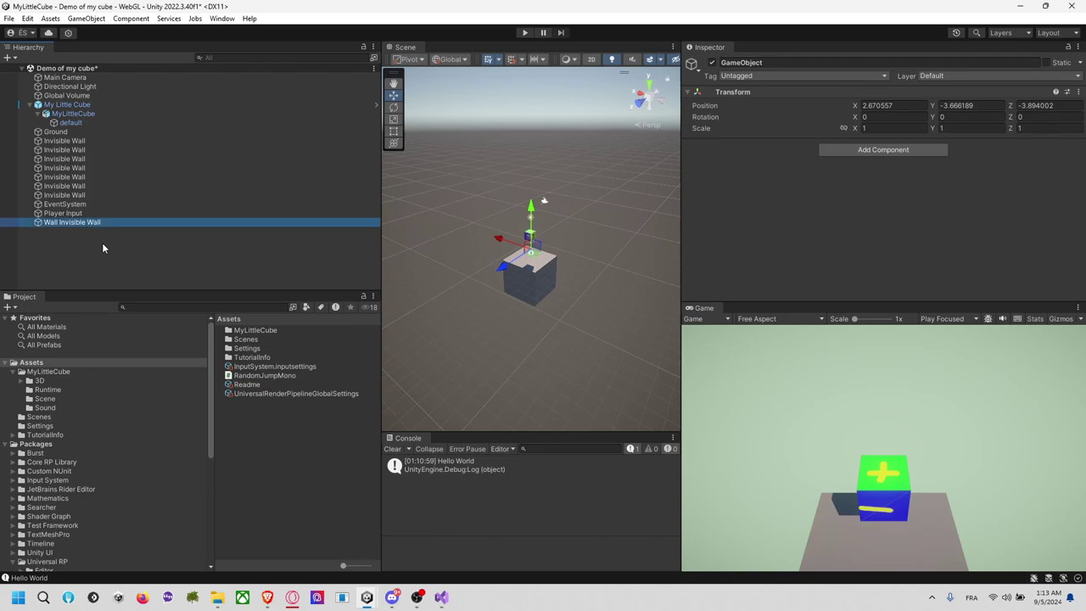
pyautogui.click(890, 105)
pyautogui.write('0')
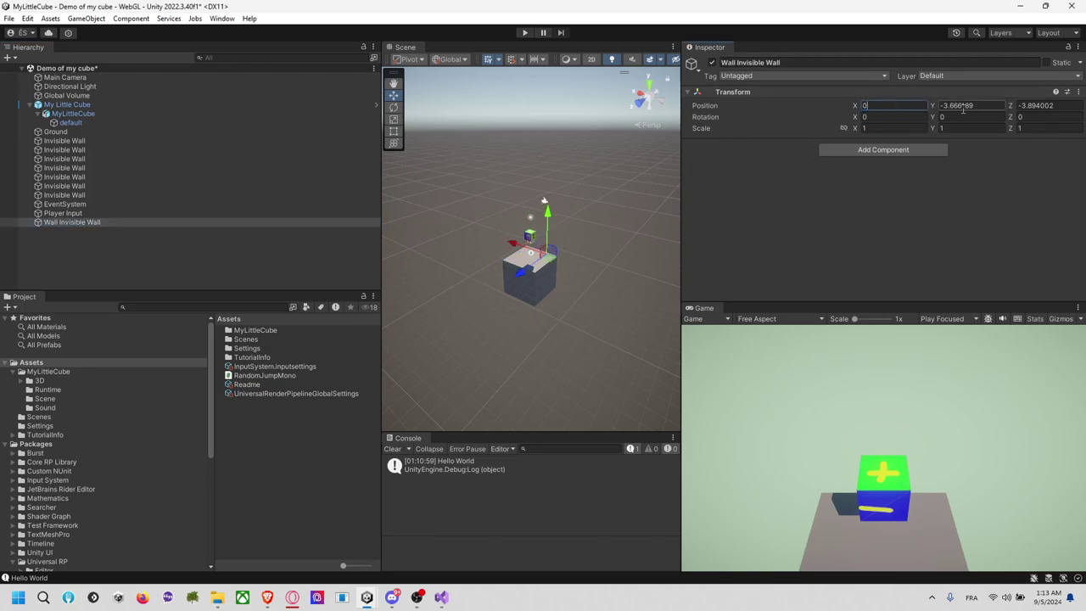
pyautogui.click(1044, 105)
pyautogui.write('0')
pyautogui.click(990, 107)
pyautogui.write('0')
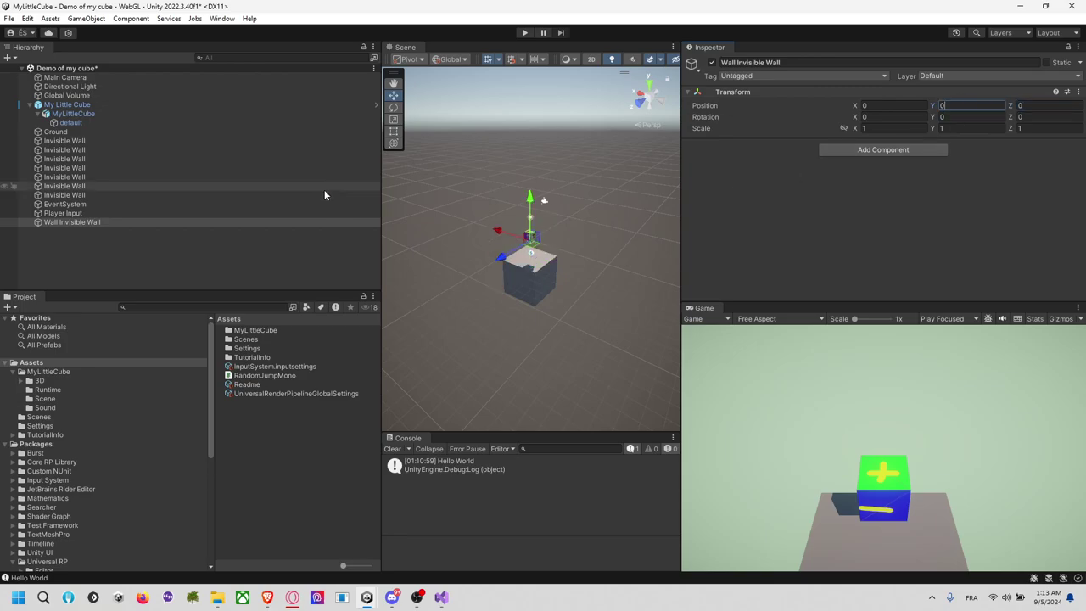
# Parent all Invisible Walls under Wall Invisible Wall
pyautogui.click(83, 142)
pyautogui.keyDown('shift'); pyautogui.click(83, 194); pyautogui.keyUp('shift')
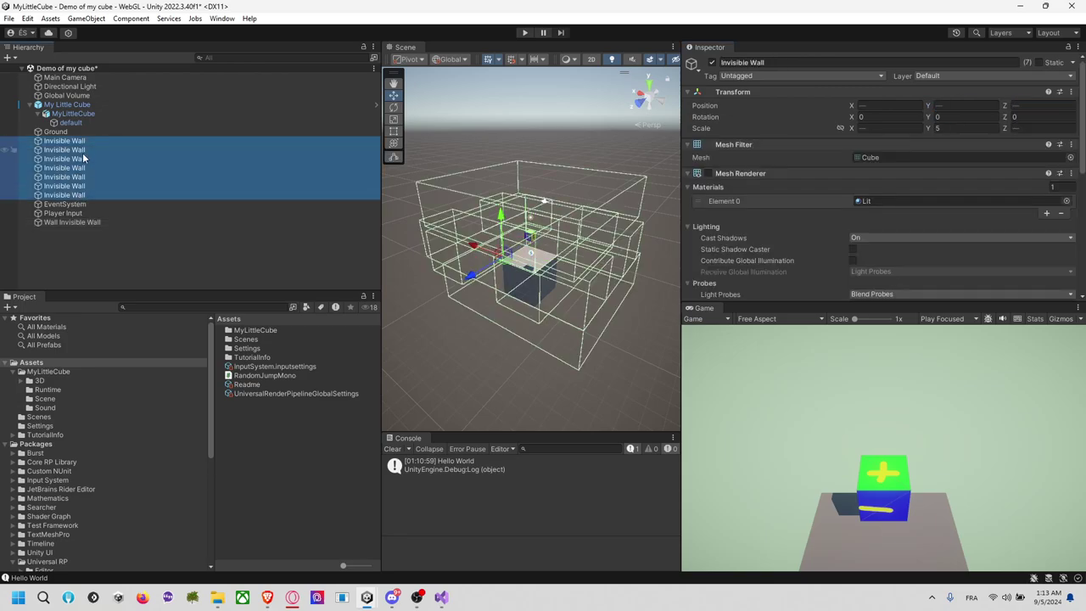
pyautogui.moveTo(87, 142); pyautogui.dragTo(83, 223)
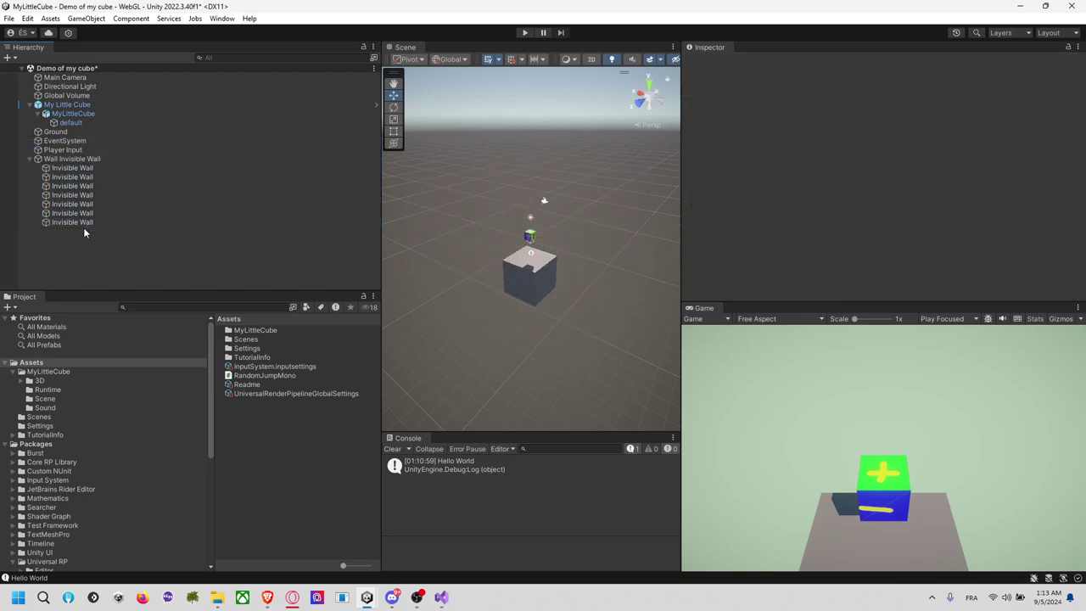
pyautogui.click(95, 159)
pyautogui.click(95, 195)
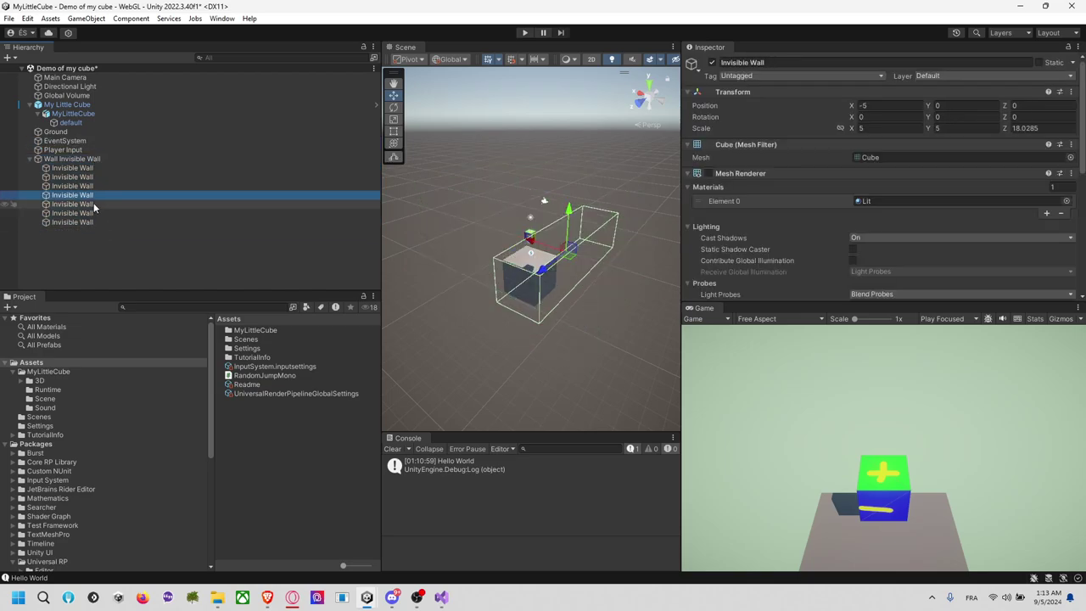
pyautogui.click(95, 168)
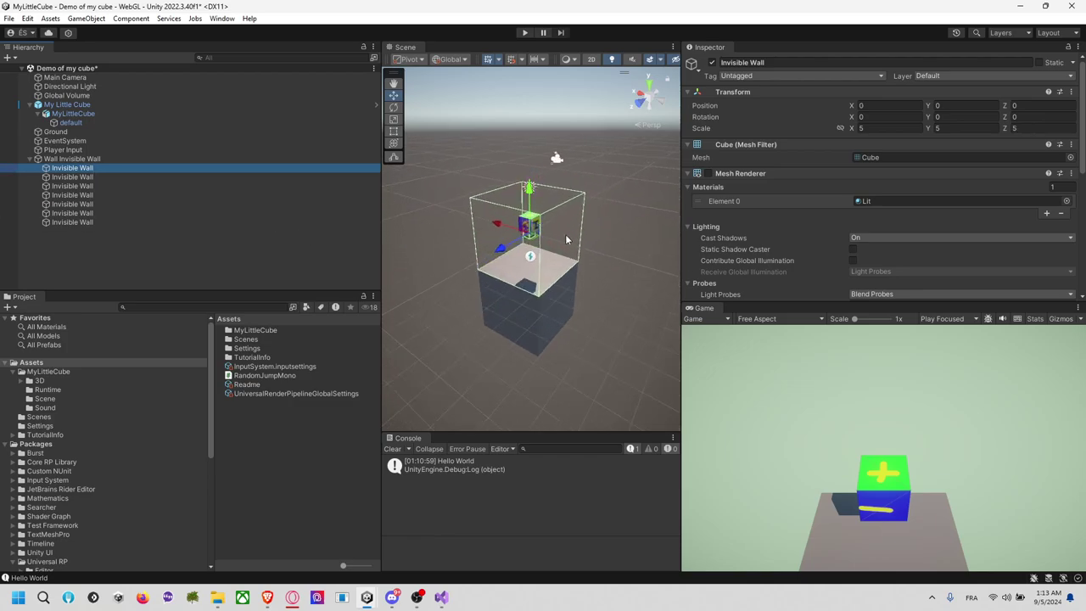
# Frame and inspect individual Invisible Walls in the scene, then enter Play mode
pyautogui.scroll(5, 565, 235)
pyautogui.keyDown('alt'); pyautogui.moveTo(567, 234); pyautogui.dragTo(517, 266); pyautogui.keyUp('alt')
pyautogui.press('f')
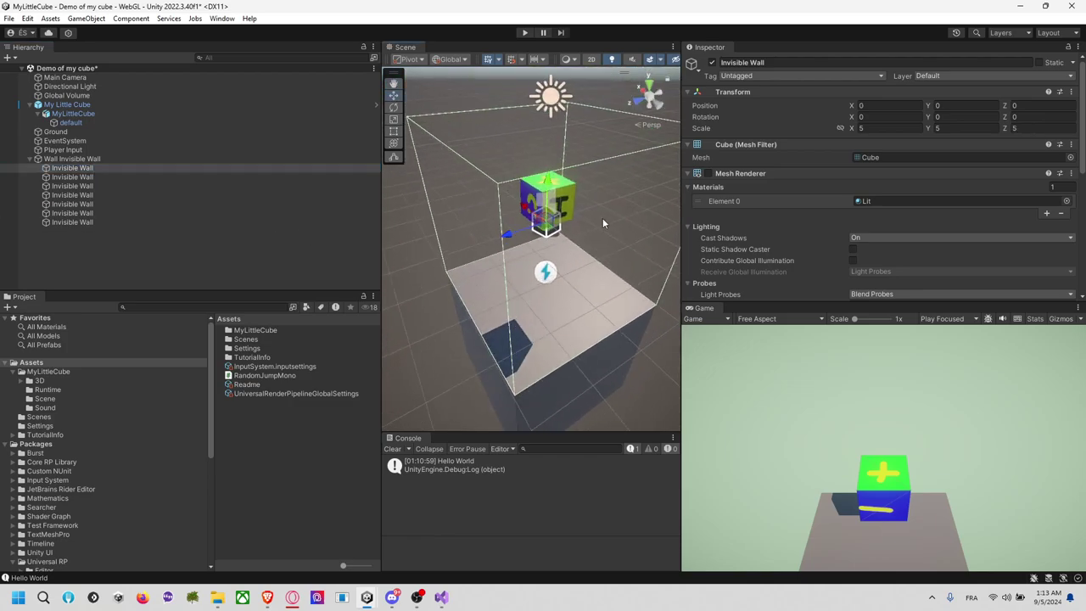
pyautogui.click(410, 213)
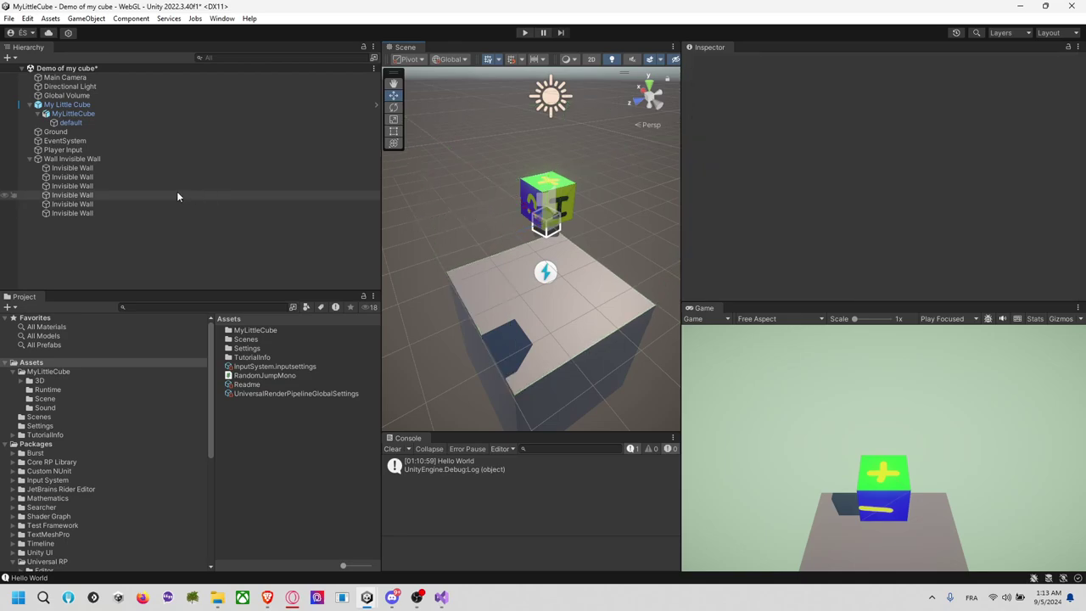
pyautogui.click(141, 177)
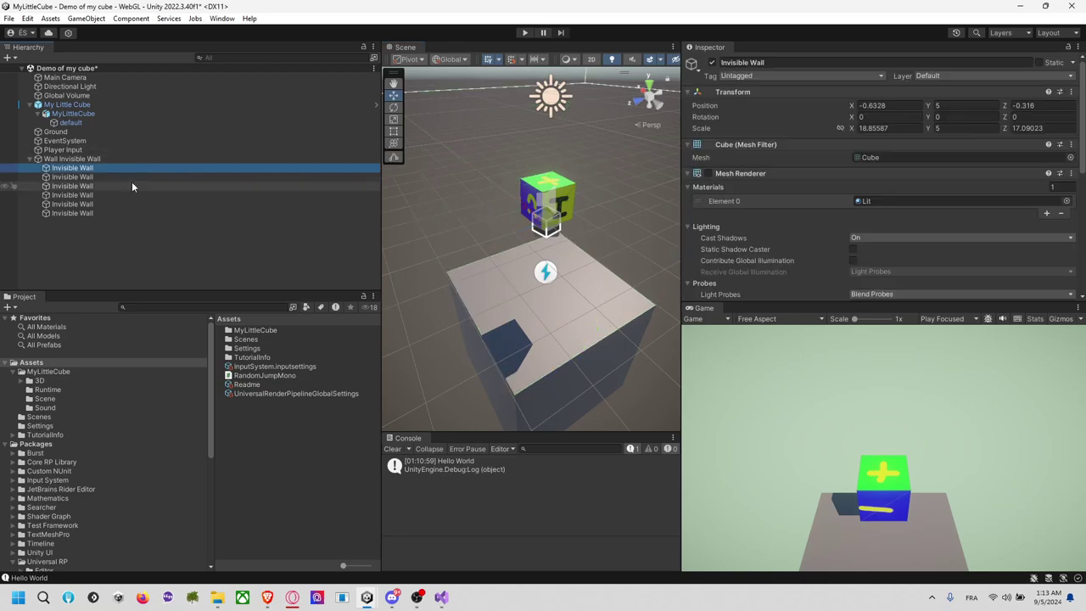
pyautogui.click(122, 213)
pyautogui.click(556, 127)
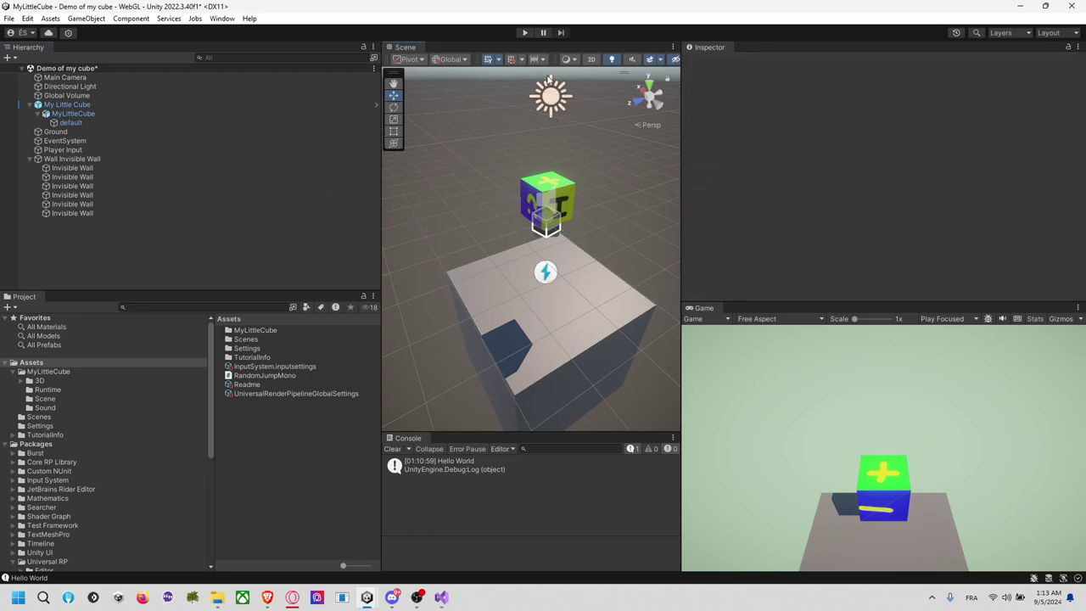
pyautogui.click(524, 33)
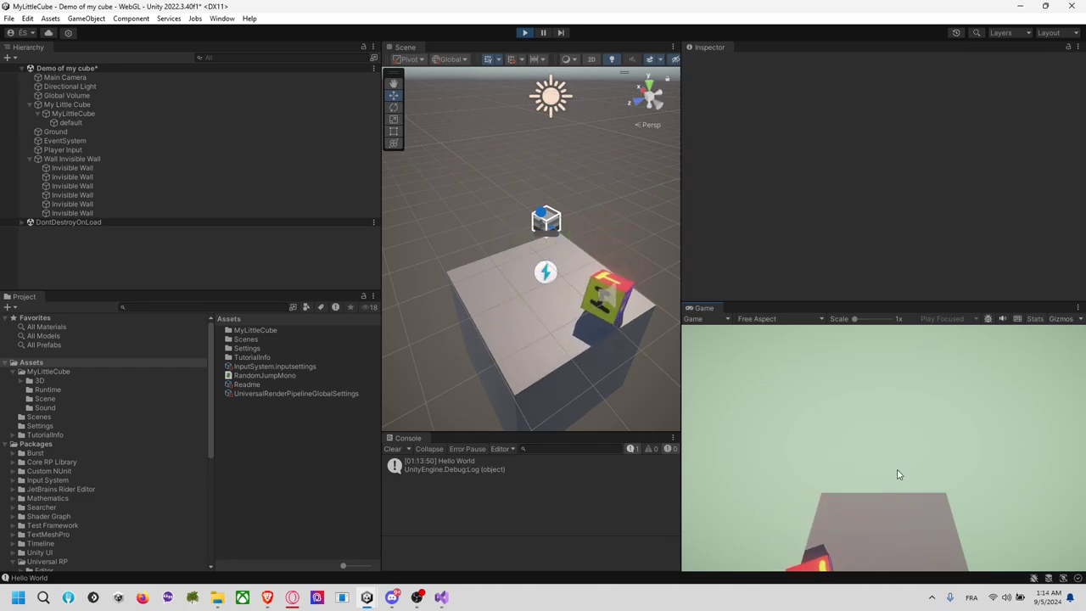
# Start an m_toAffectRigidBody.AddTorque call on the blank line after AddForce in Jump()
pyautogui.hotkey('alt', 'Tab')
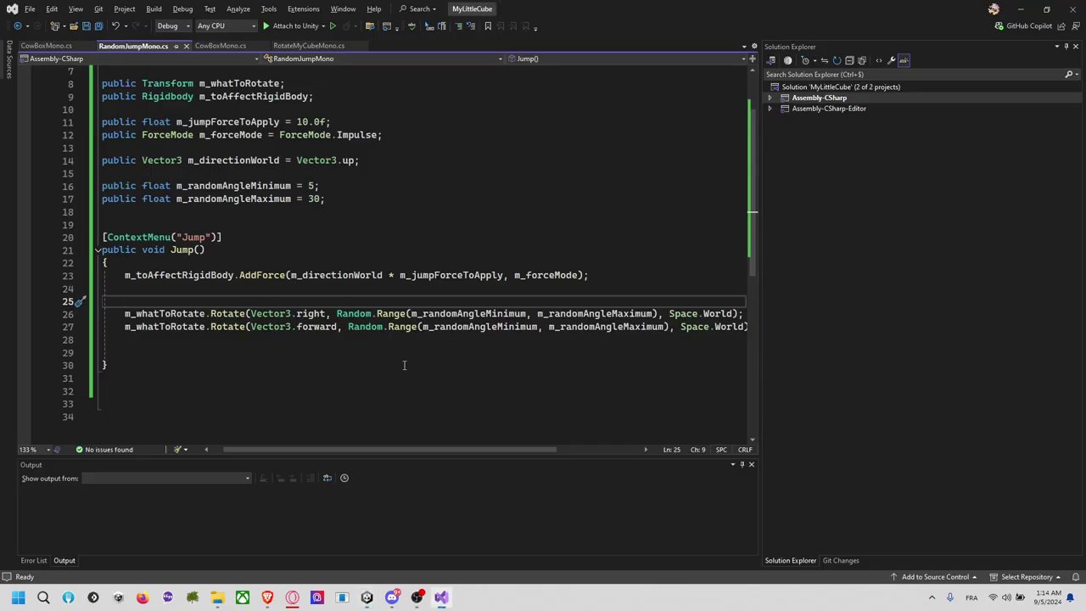
pyautogui.moveTo(380, 450); pyautogui.dragTo(368, 450)
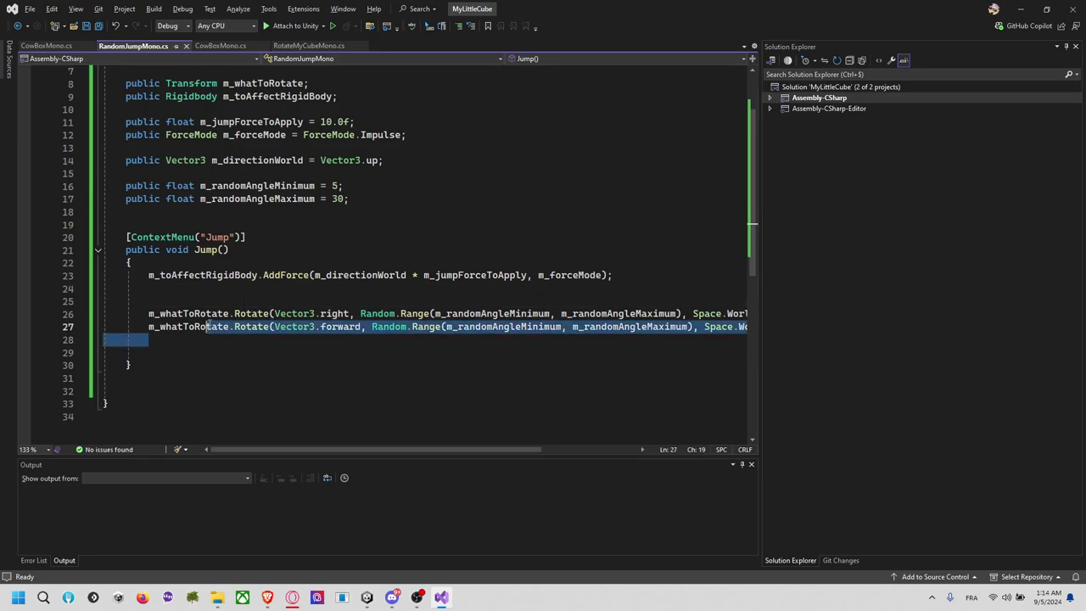
pyautogui.moveTo(223, 327); pyautogui.dragTo(127, 302)
pyautogui.click(265, 291)
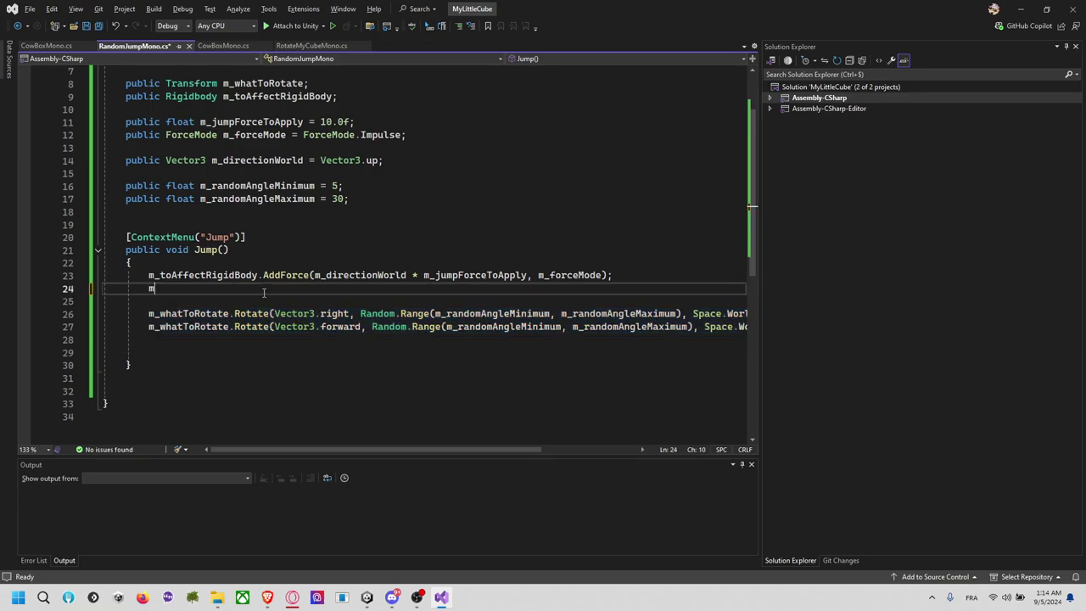
pyautogui.write('m_to')
pyautogui.press('Tab')
pyautogui.write('.')
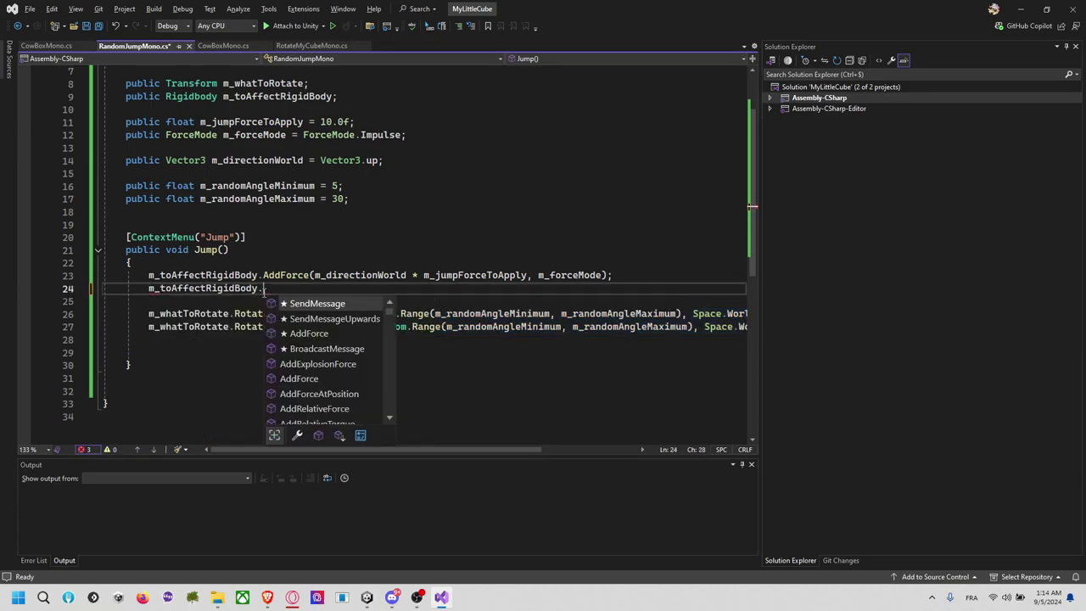
pyautogui.write('AddT')
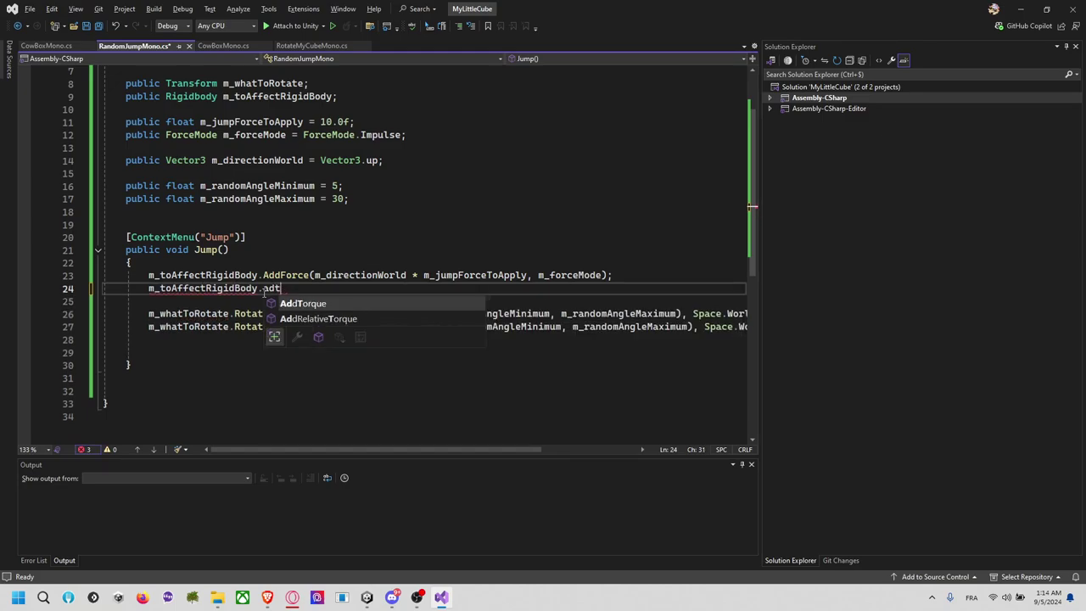
pyautogui.write('or')
pyautogui.press('Escape')
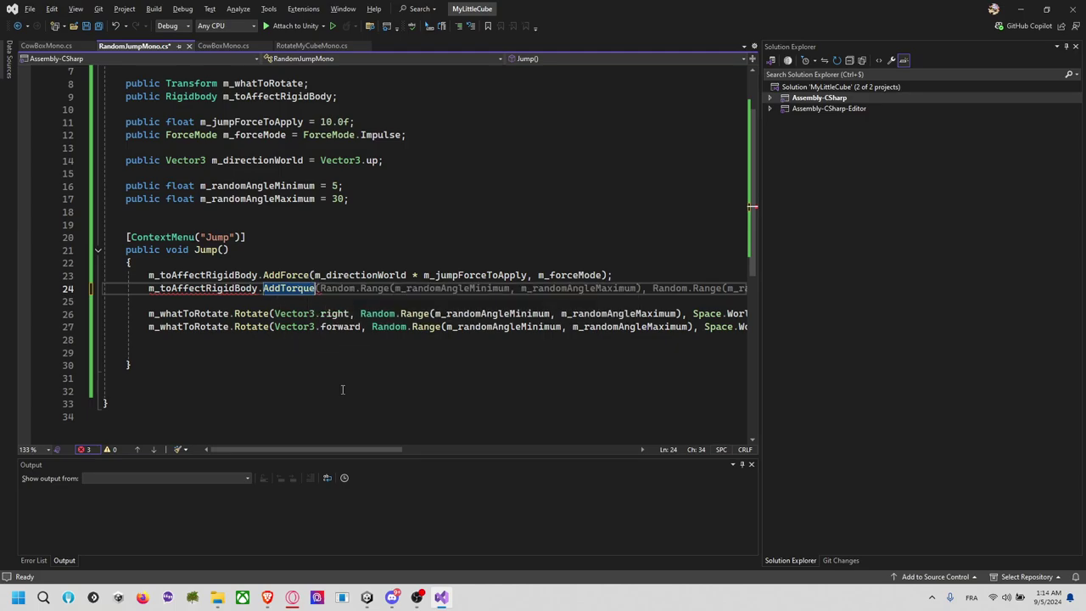
# Split the AddTorque arguments (three Random.Range angle values and m_forceMode) onto separate lines
pyautogui.moveTo(367, 449)
pyautogui.mouseDown()
pyautogui.moveTo(592, 454)
pyautogui.moveTo(376, 429)
pyautogui.mouseUp()
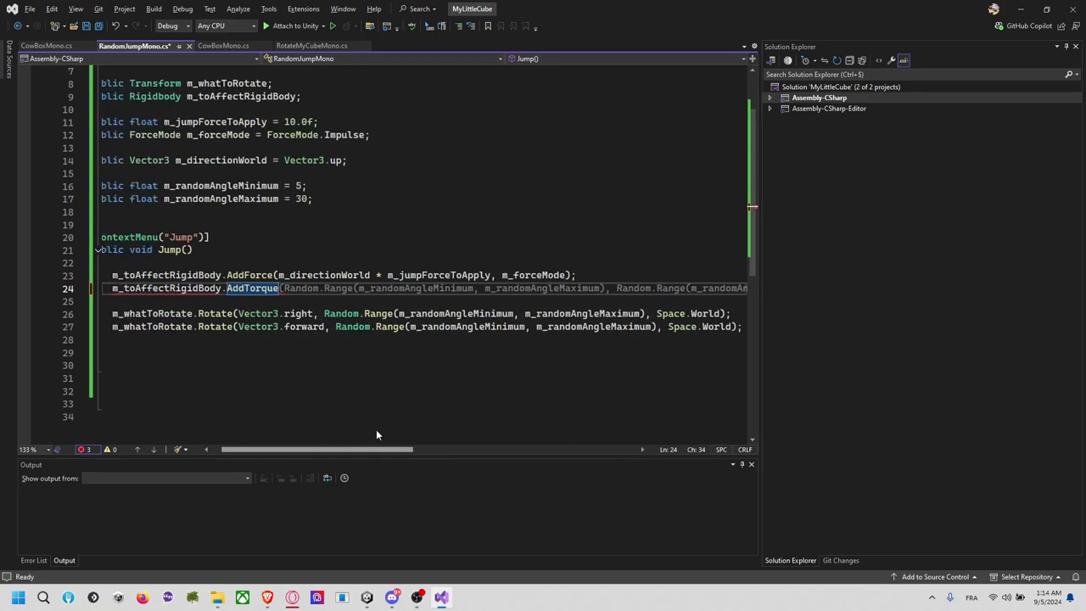
pyautogui.click(315, 289)
pyautogui.click(321, 288)
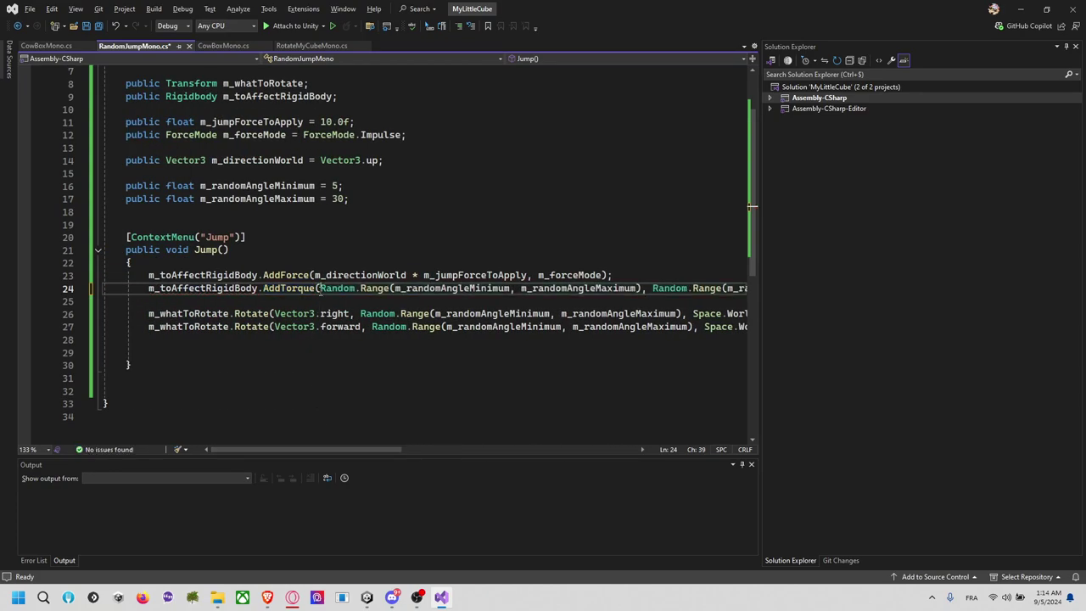
pyautogui.press('Return')
pyautogui.click(498, 301)
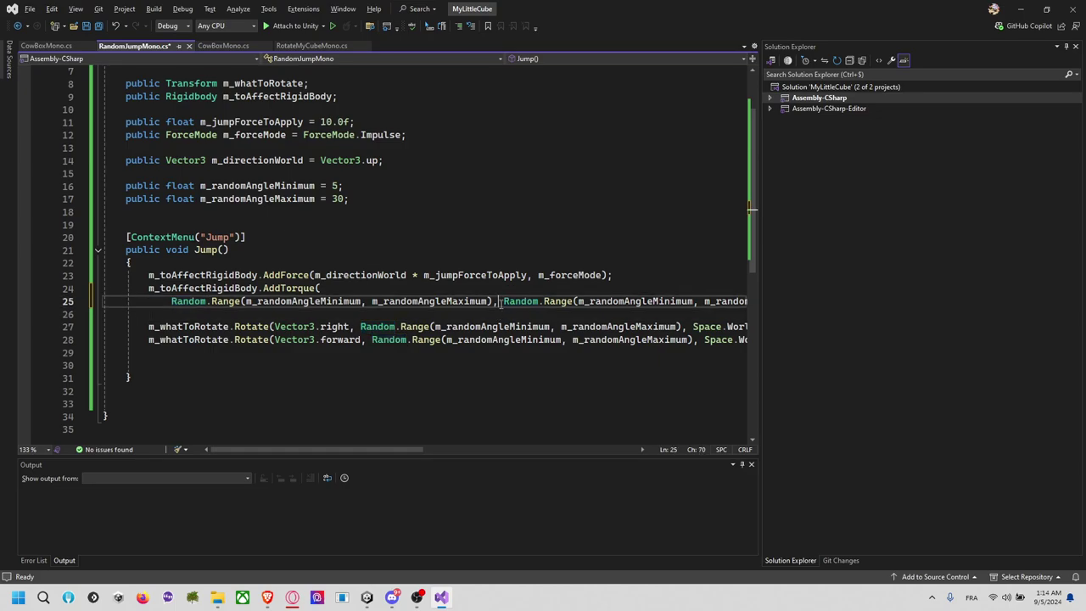
pyautogui.press('Return')
pyautogui.hotkey('ctrl', 'v')
pyautogui.press('Return')
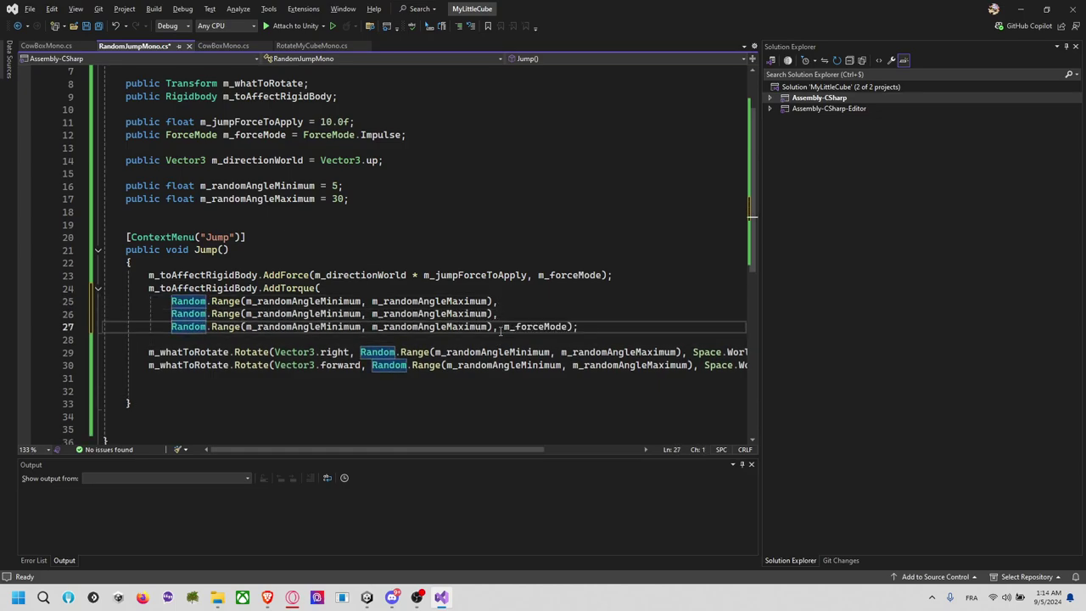
pyautogui.click(499, 329)
pyautogui.press('Return')
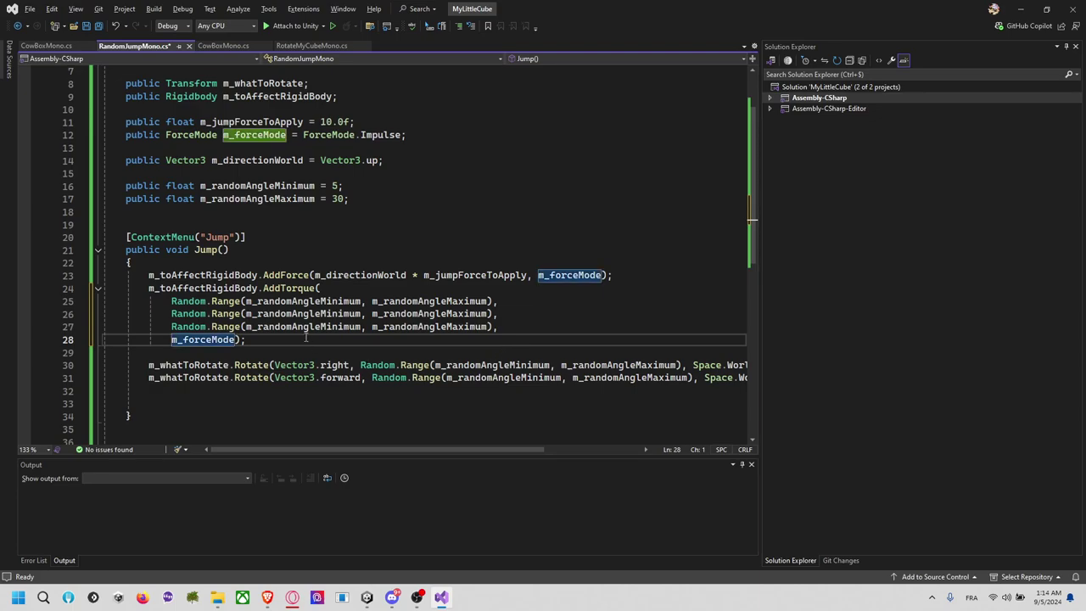
pyautogui.click(314, 290)
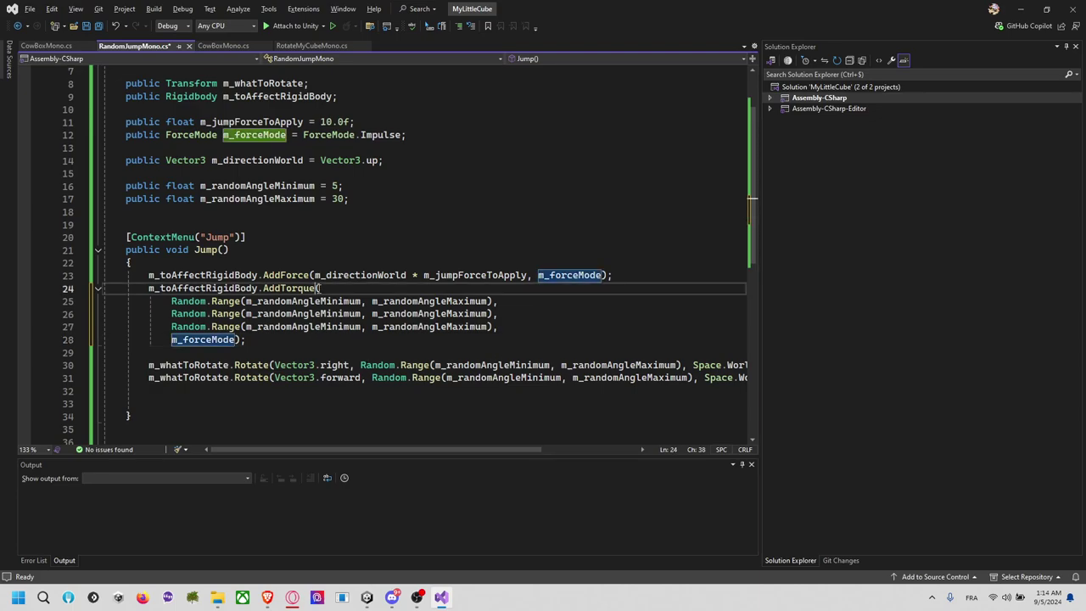
# Rename m_randomAngleMinimum to m_torqueForceMin everywhere in the script
pyautogui.doubleClick(291, 289)
pyautogui.doubleClick(293, 302)
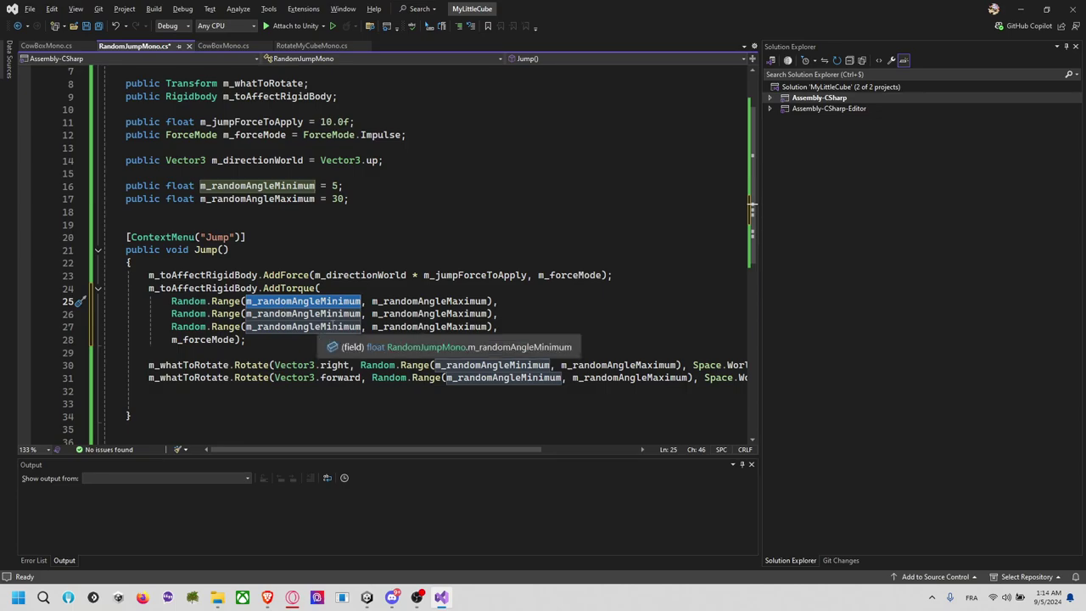
pyautogui.doubleClick(300, 191)
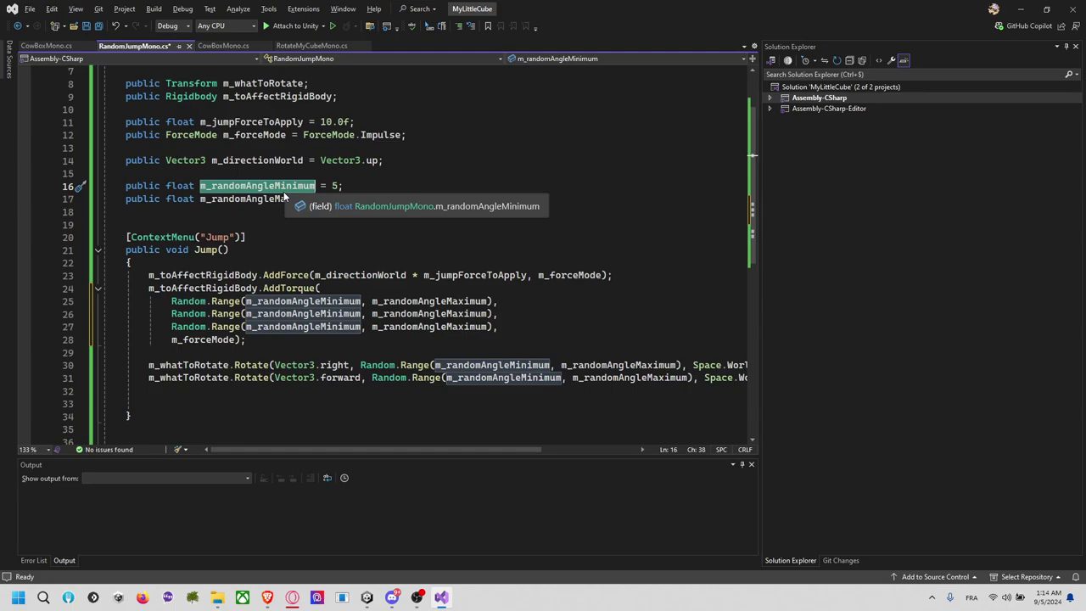
pyautogui.rightClick(288, 194)
pyautogui.click(328, 220)
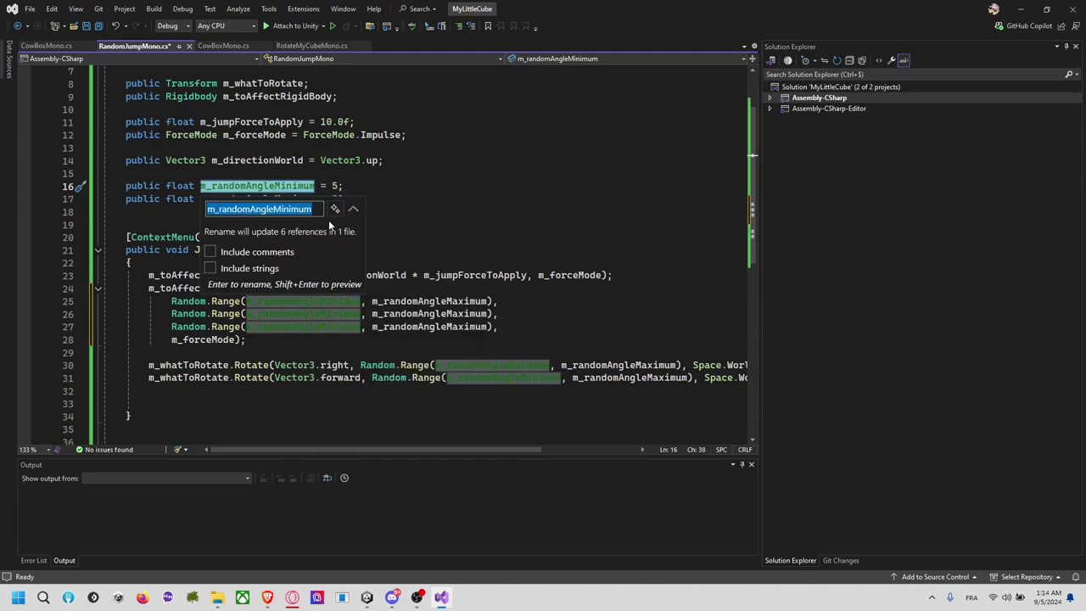
pyautogui.write('m_')
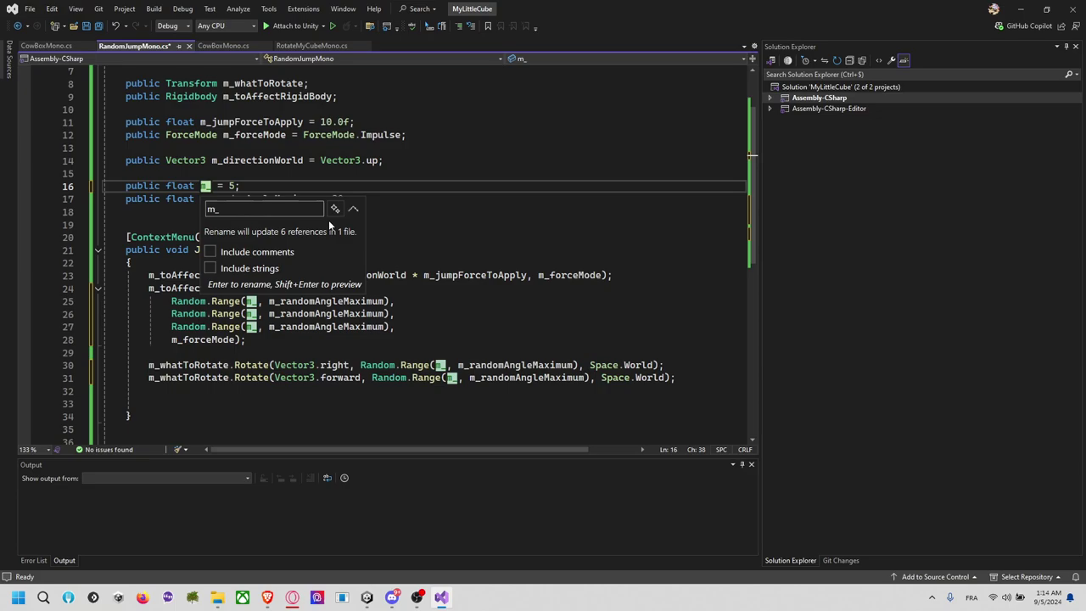
pyautogui.write('torqueForce')
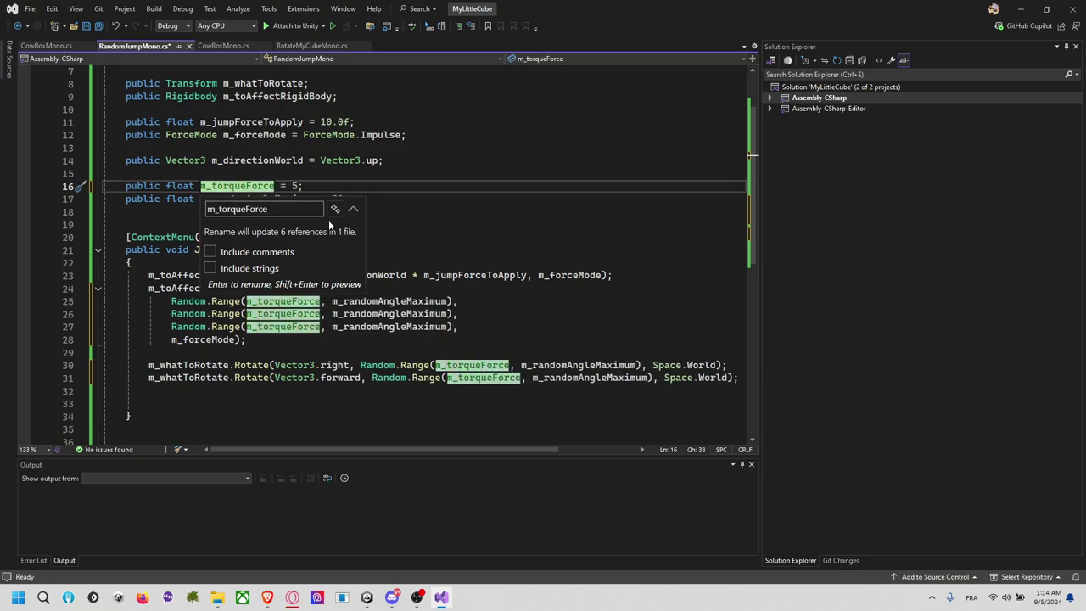
pyautogui.press('Return')
pyautogui.hotkey('ctrl', 's')
pyautogui.hotkey('ctrl', 'r')
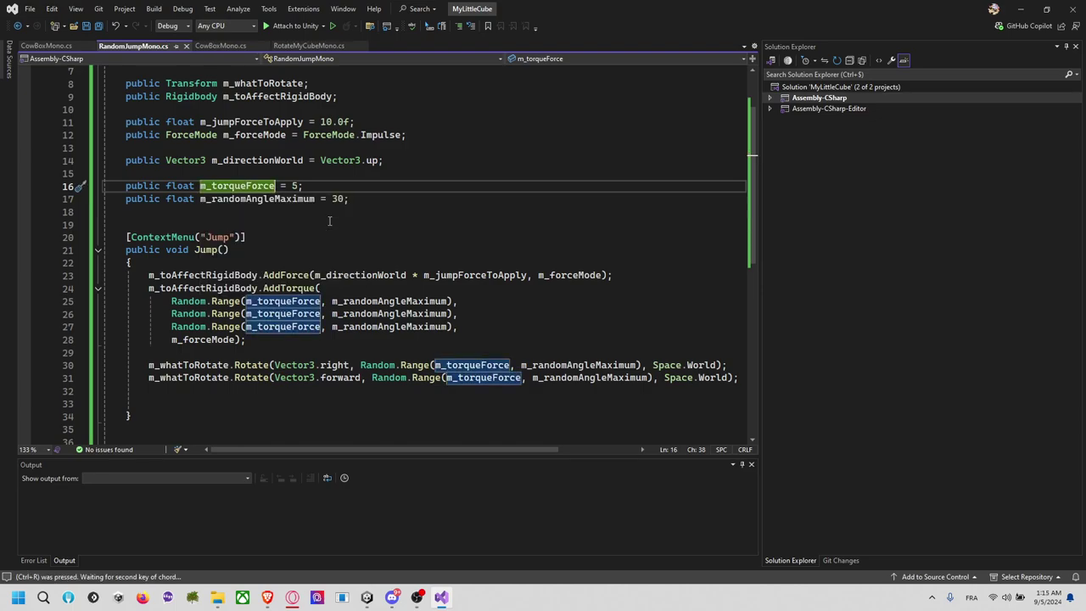
pyautogui.hotkey('ctrl', 'r')
pyautogui.press('End')
pyautogui.write('Min')
pyautogui.press('Return')
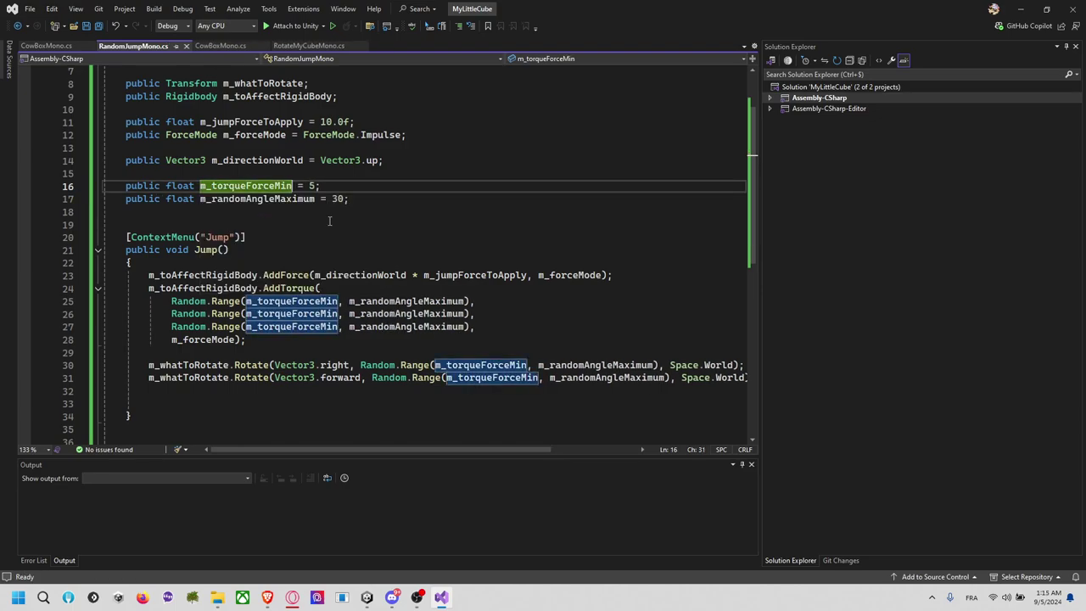
# Rename m_randomAngleMaximum to m_torqueForceMax everywhere in the script
pyautogui.press('Down')
pyautogui.hotkey('ctrl', 'r')
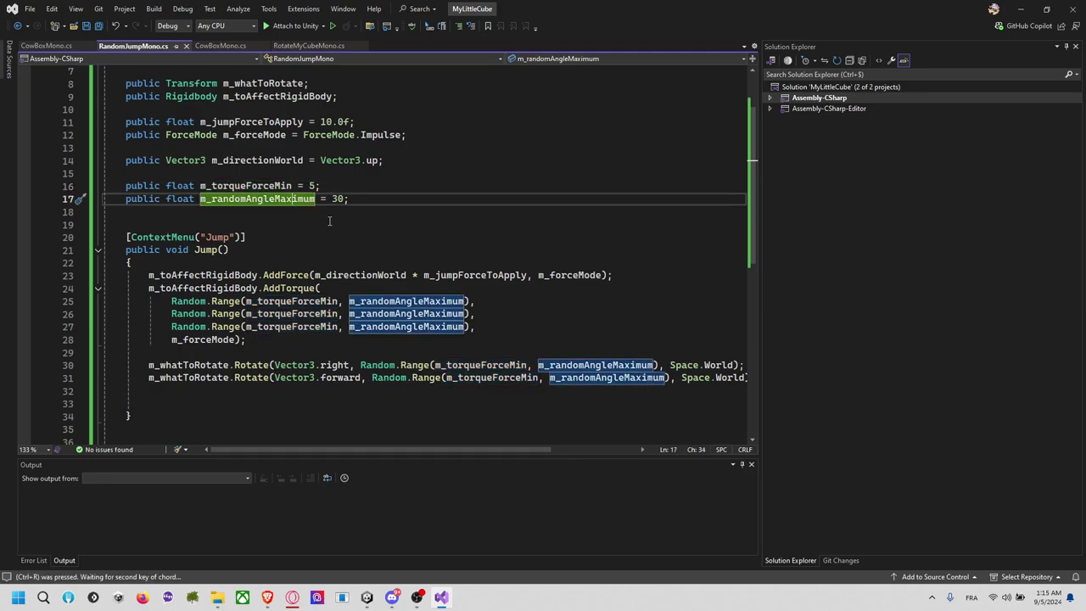
pyautogui.rightClick(307, 199)
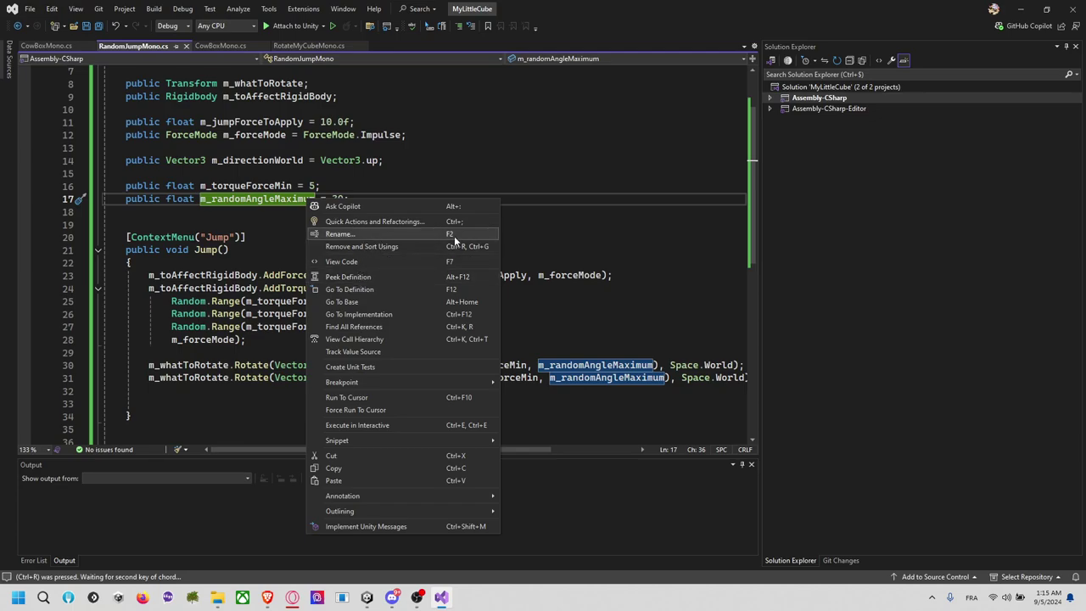
pyautogui.click(293, 237)
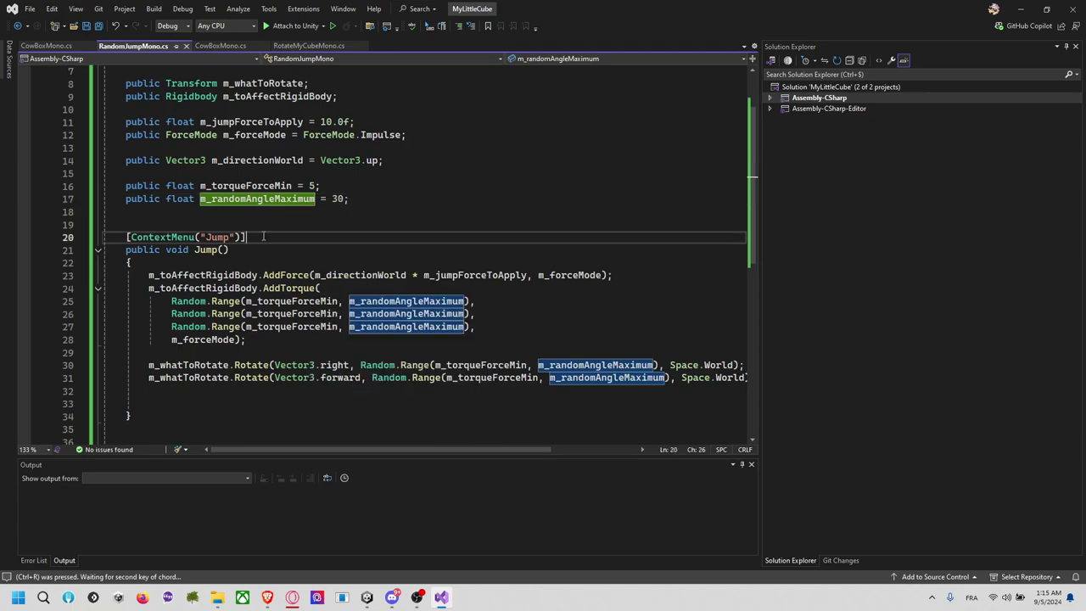
pyautogui.click(271, 198)
pyautogui.rightClick(272, 199)
pyautogui.click(304, 237)
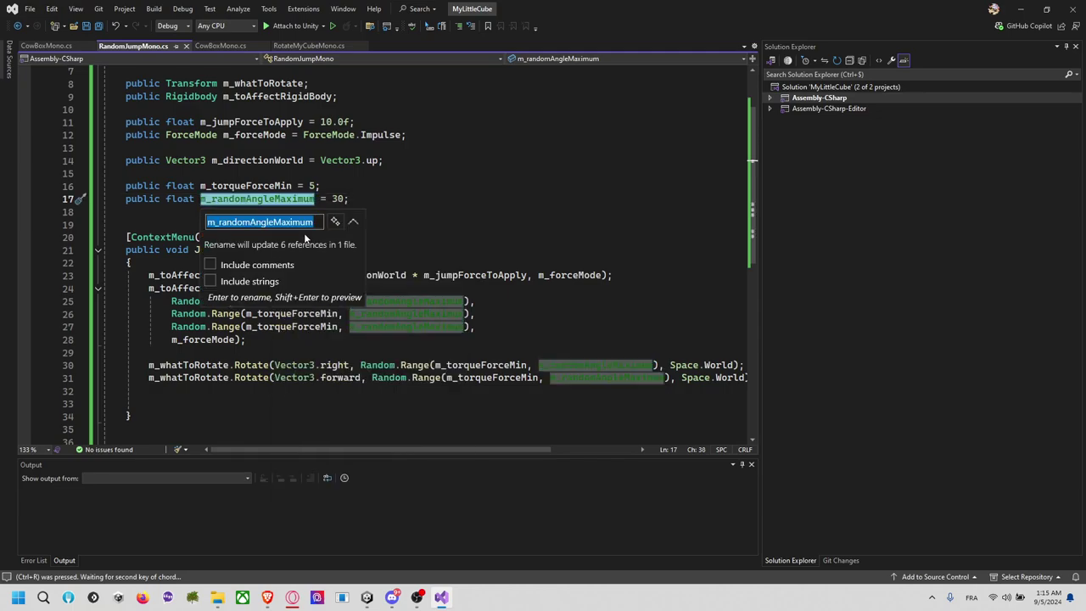
pyautogui.write('m')
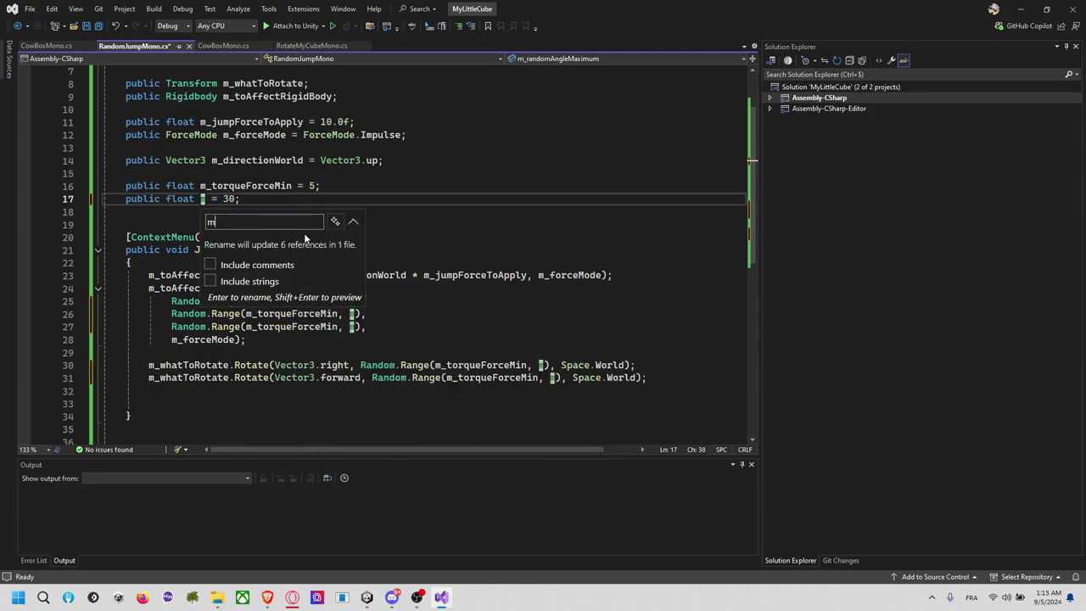
pyautogui.write('_torqueFor')
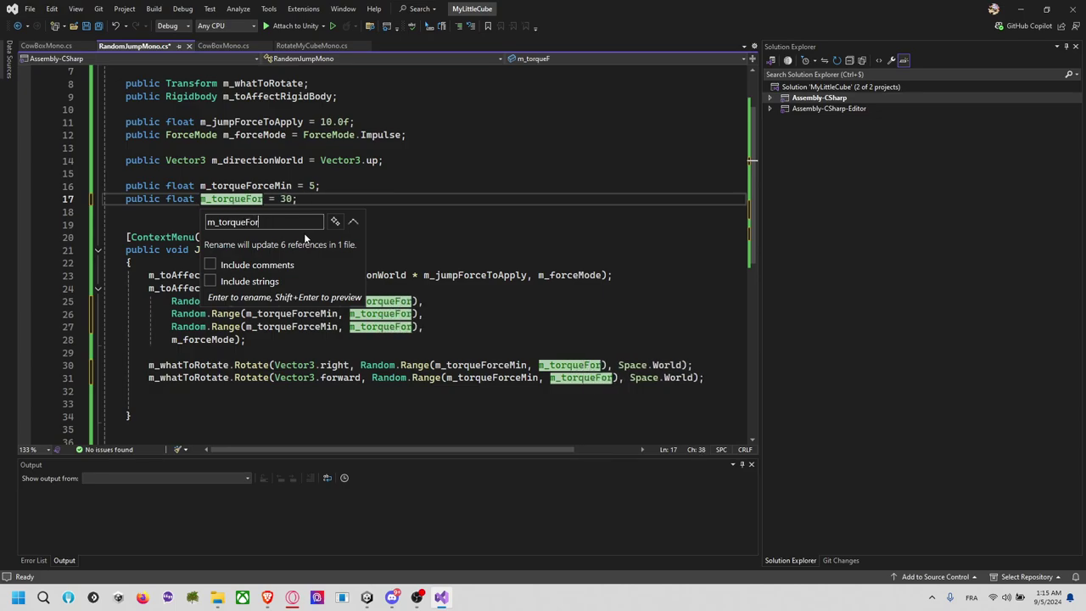
pyautogui.write('ceMax')
pyautogui.press('Return')
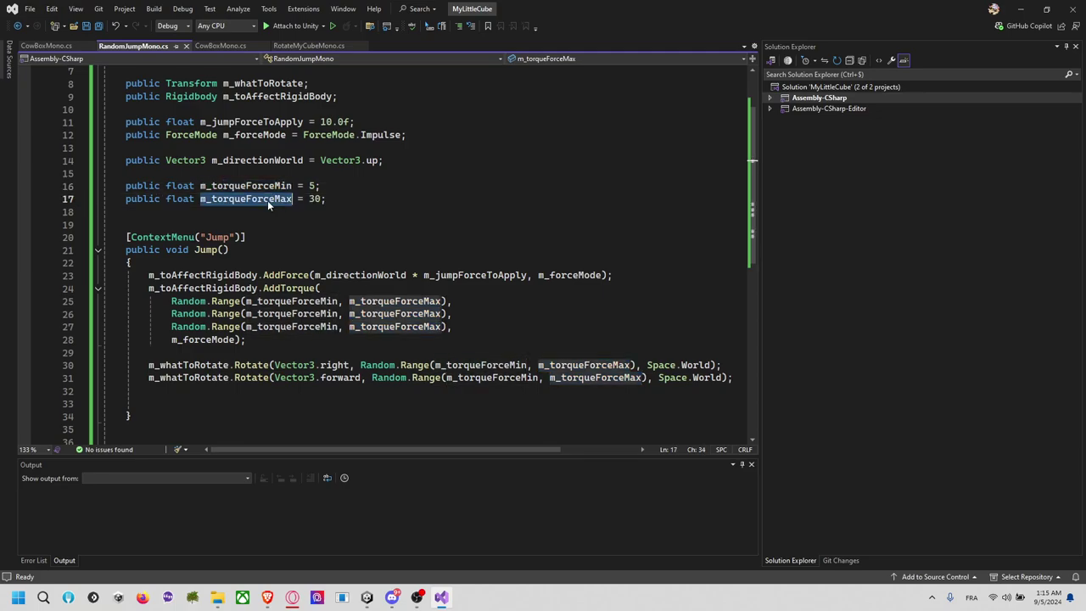
pyautogui.click(420, 131)
# Copy the ForceMode field declaration and paste it below the torque min/max fields
pyautogui.hotkey('shift', 'Up')
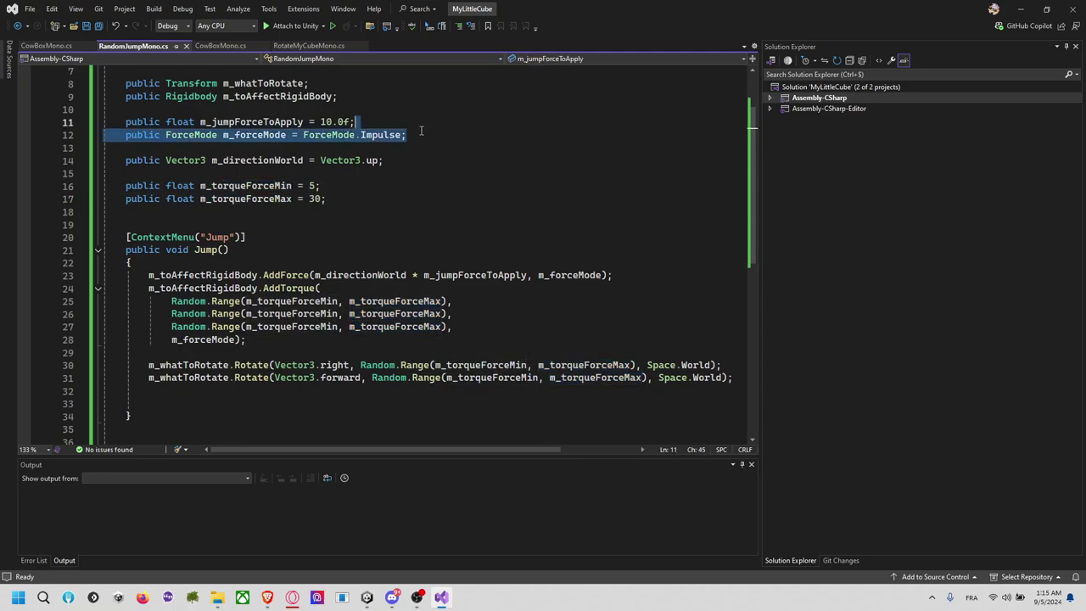
pyautogui.click(420, 159)
pyautogui.hotkey('shift', 'Up')
pyautogui.click(429, 133)
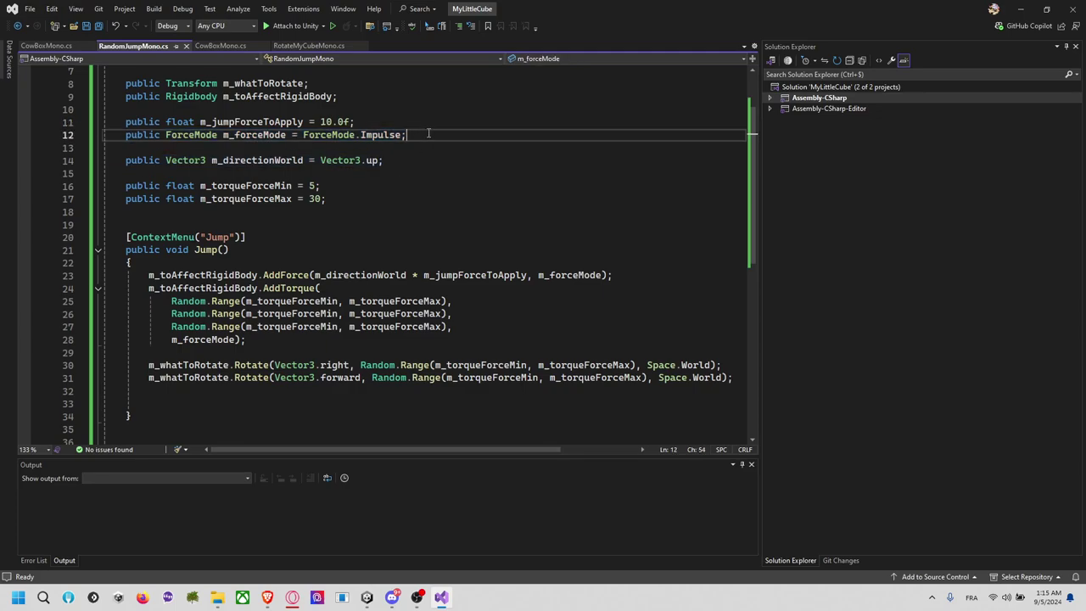
pyautogui.hotkey('shift', 'Up')
pyautogui.hotkey('ctrl', 'c')
pyautogui.click(366, 199)
pyautogui.hotkey('ctrl', 'v')
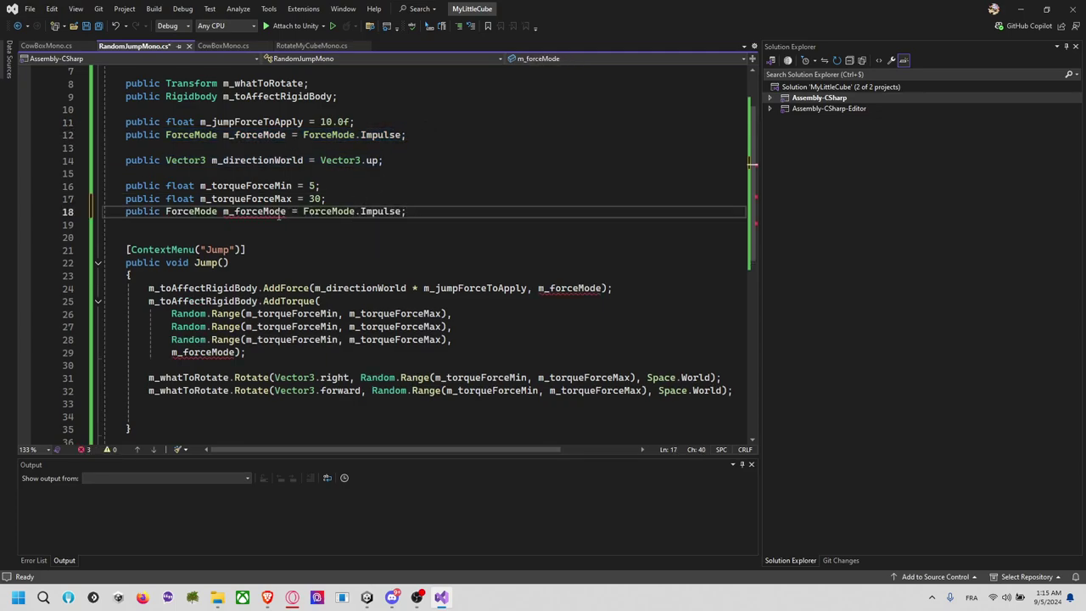
# Rename the pasted field to m_rotateForceMode, fix the typo, and save the script
pyautogui.click(262, 211)
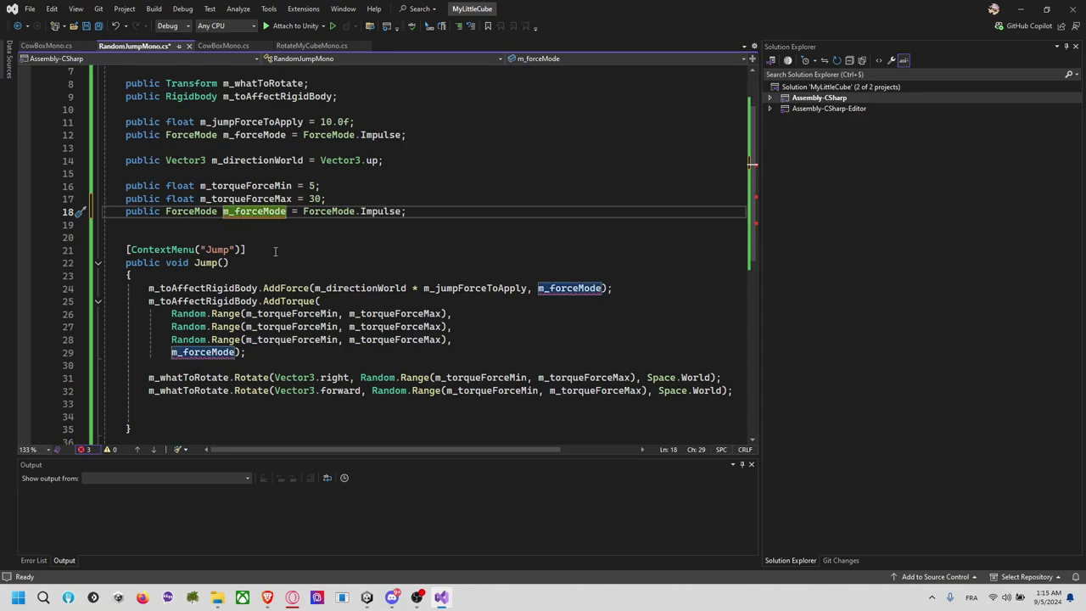
pyautogui.press('BackSpace')
pyautogui.press('BackSpace')
pyautogui.press('BackSpace')
pyautogui.press('BackSpace')
pyautogui.press('BackSpace')
pyautogui.write('rotate')
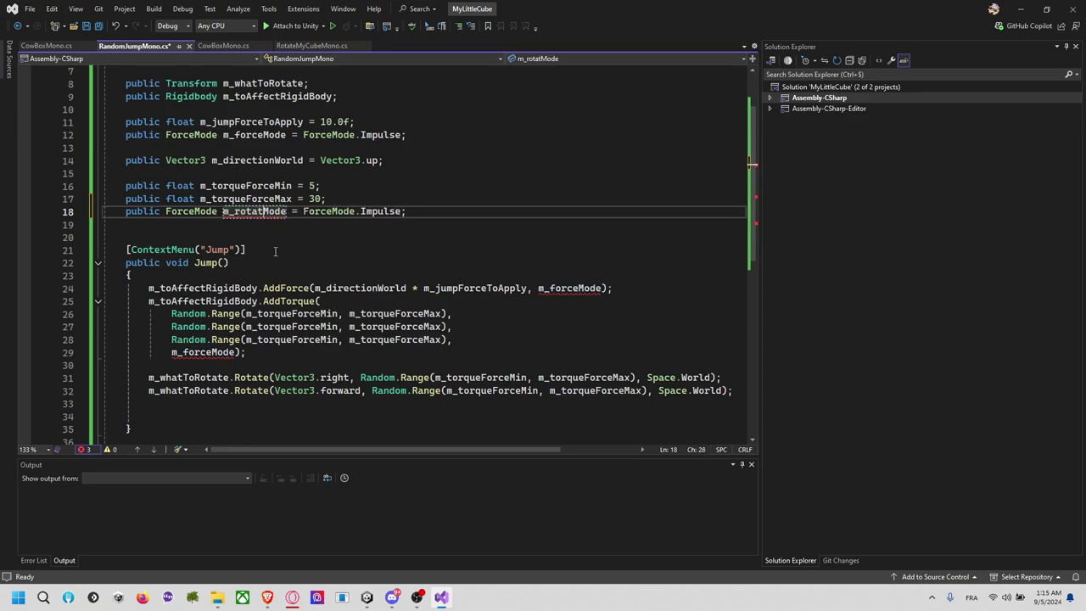
pyautogui.write('Force')
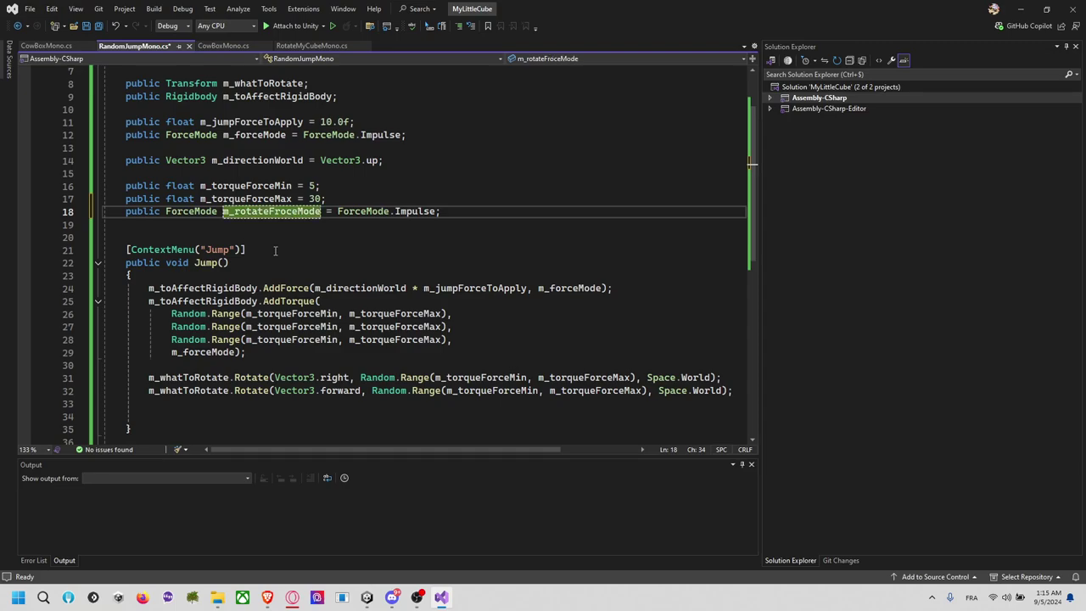
pyautogui.press('BackSpace')
pyautogui.press('BackSpace')
pyautogui.press('BackSpace')
pyautogui.write('orc')
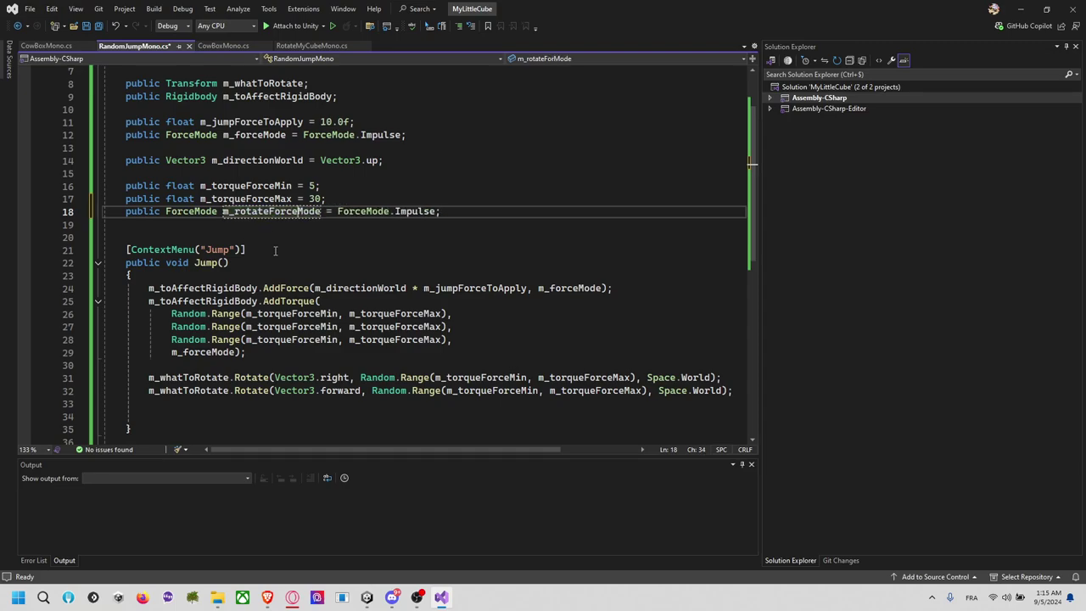
pyautogui.click(319, 228)
pyautogui.hotkey('ctrl', 's')
pyautogui.click(270, 185)
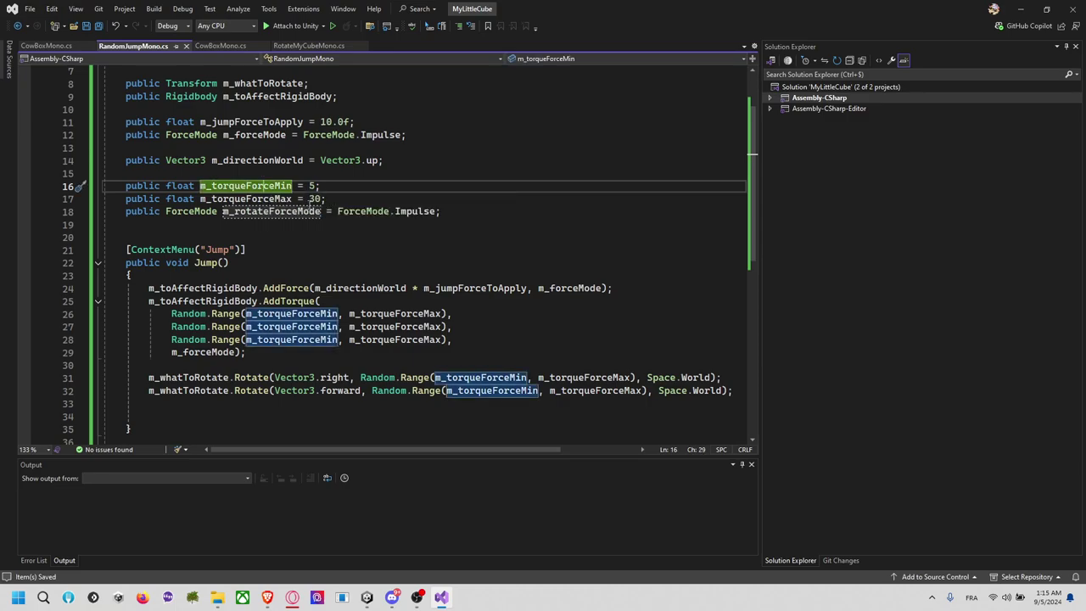
pyautogui.doubleClick(311, 213)
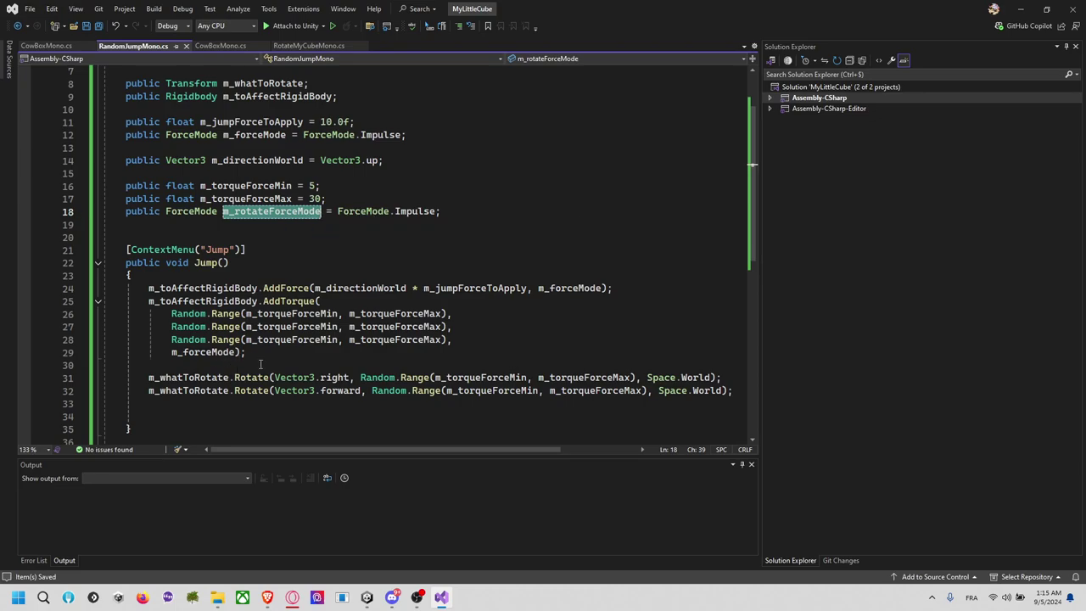
pyautogui.moveTo(148, 404); pyautogui.dragTo(149, 365)
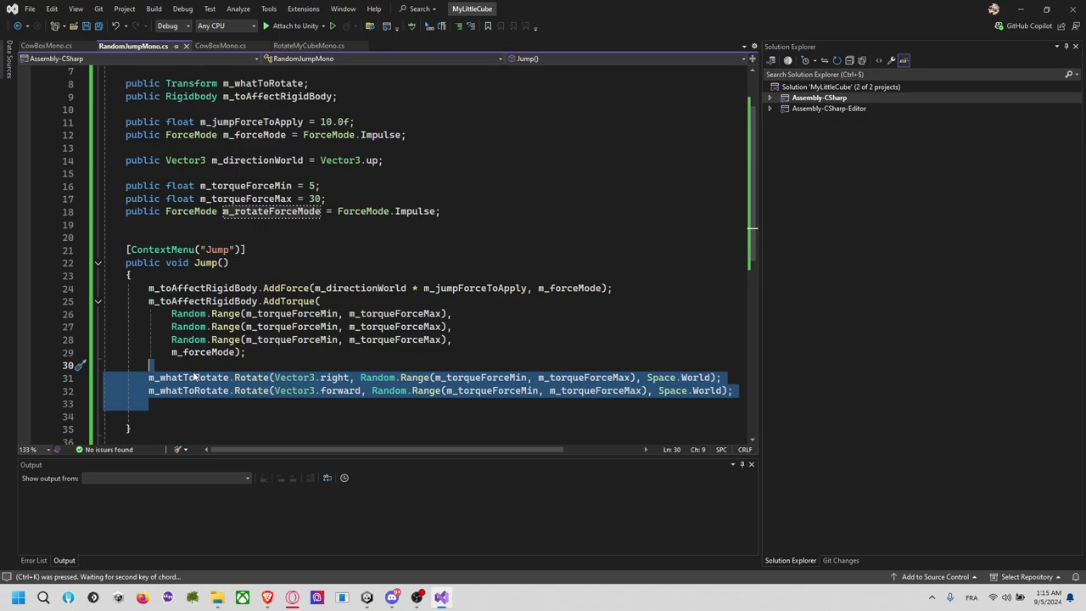
# Comment out the two old Rotate lines and label them with the comment //Un Vieux code
pyautogui.hotkey('ctrl', 'k')
pyautogui.hotkey('ctrl', 'c')
pyautogui.click(160, 378)
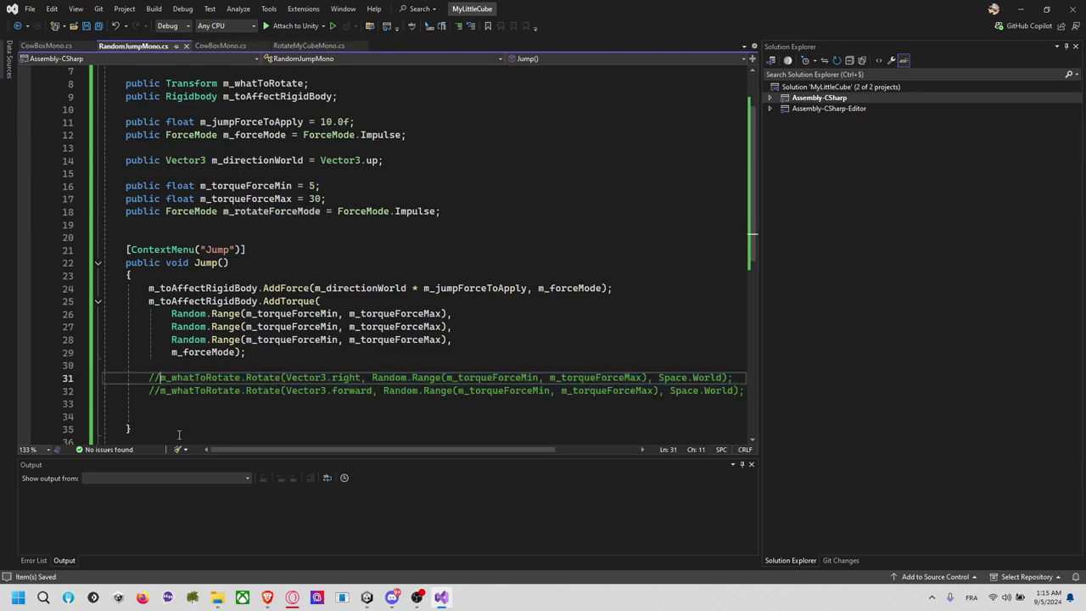
pyautogui.press('BackSpace')
pyautogui.hotkey('ctrl', 'z')
pyautogui.press('Return')
pyautogui.press('Up')
pyautogui.write('//')
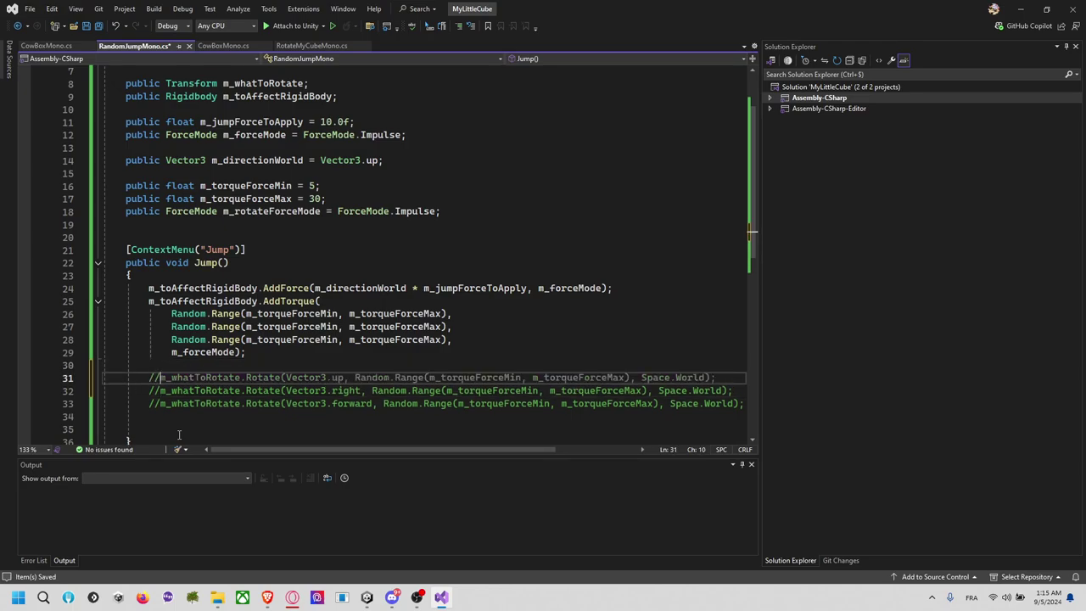
pyautogui.write('Un')
pyautogui.press('BackSpace')
pyautogui.press('BackSpace')
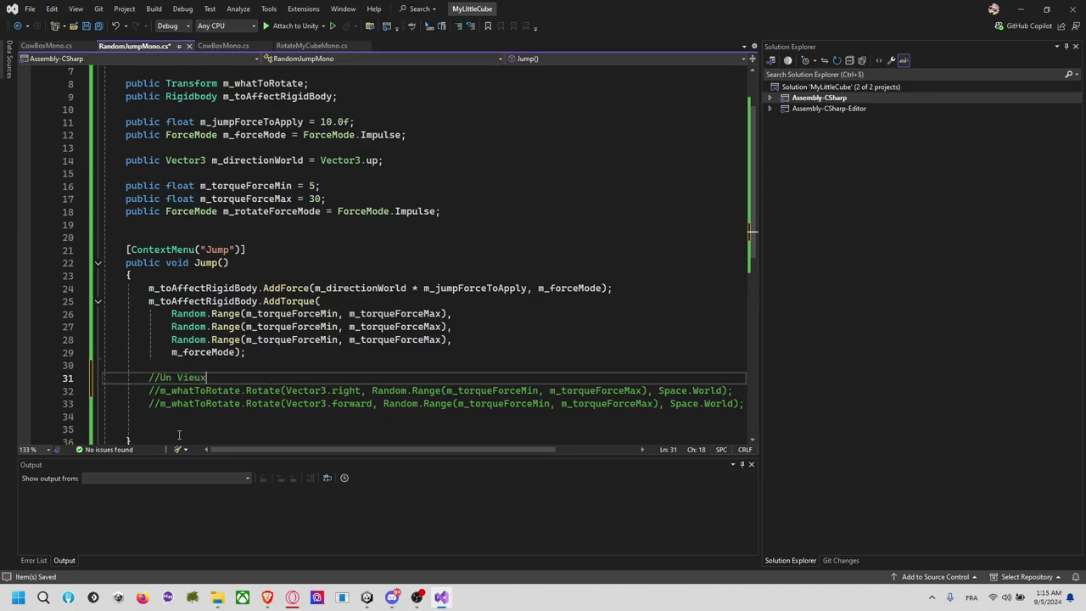
pyautogui.press('BackSpace')
pyautogui.press('BackSpace')
pyautogui.write('code.')
# Save the script and review the multi-line AddTorque call before returning to Unity
pyautogui.click(268, 365)
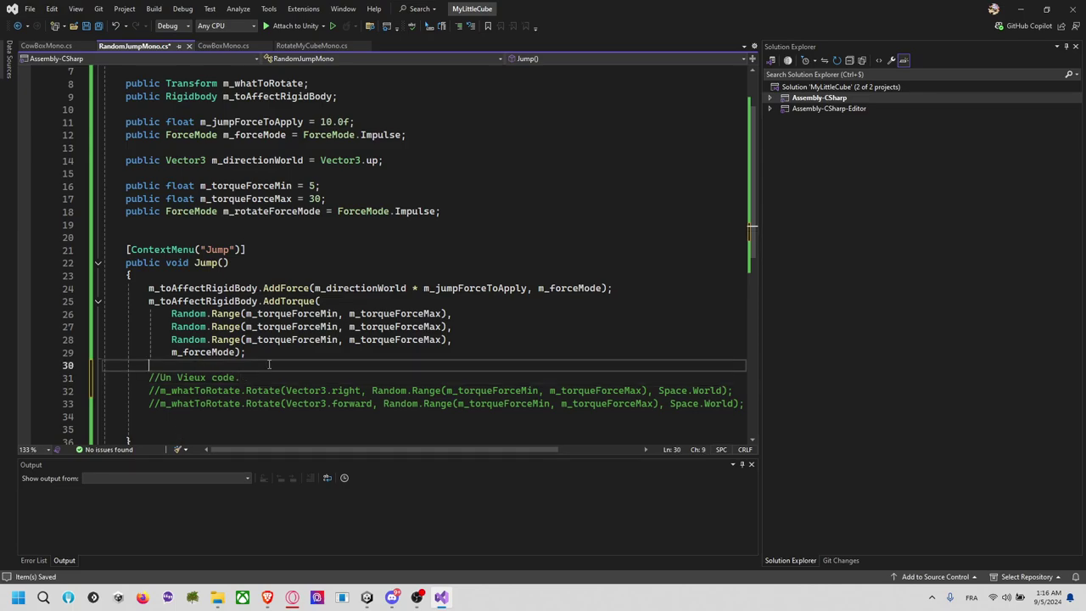
pyautogui.hotkey('ctrl', 's')
pyautogui.press('Down')
pyautogui.press('Down')
pyautogui.press('Down')
pyautogui.press('Down')
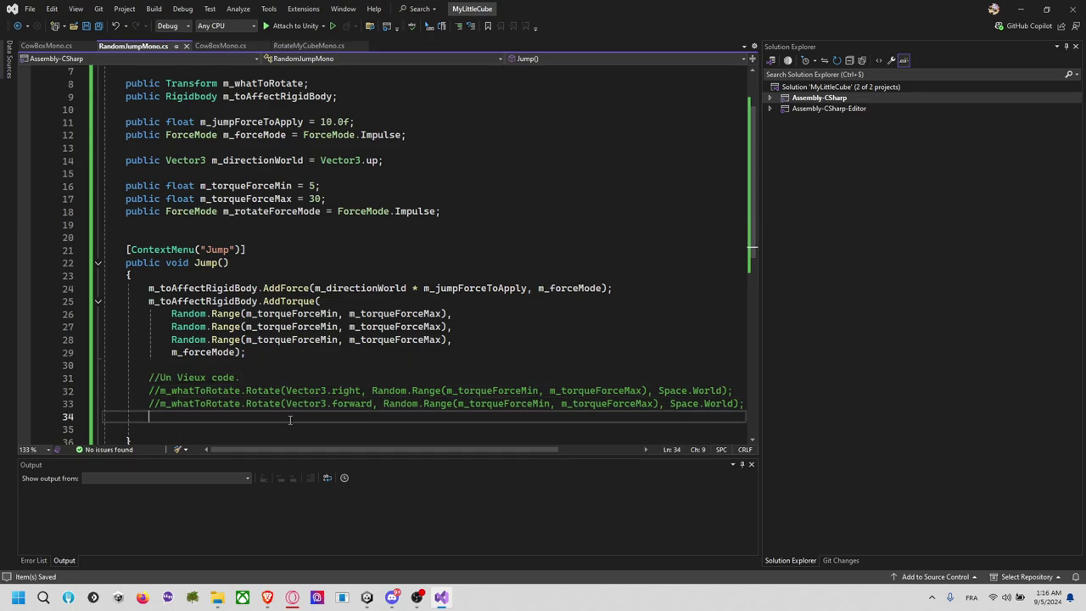
pyautogui.click(295, 355)
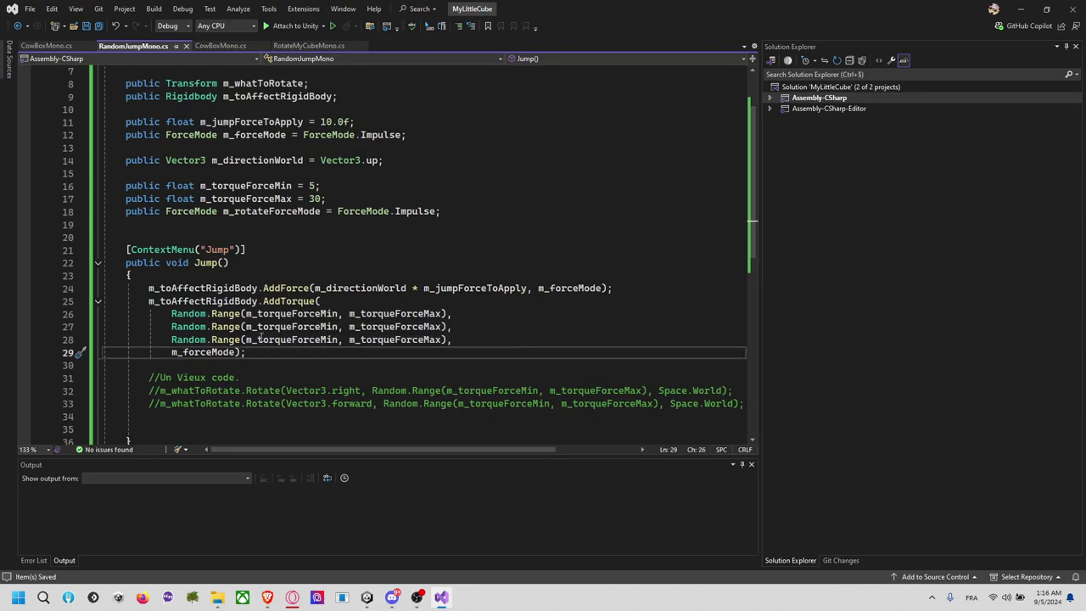
pyautogui.moveTo(246, 352); pyautogui.dragTo(146, 311)
pyautogui.click(249, 353)
pyautogui.hotkey('alt', 'Tab')
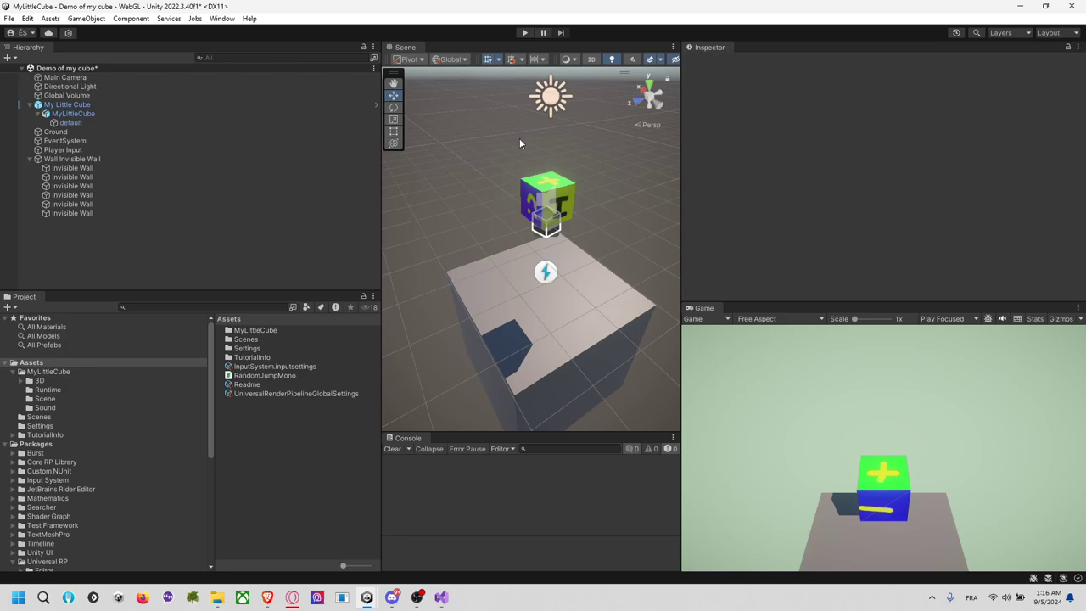
# Select My Little Cube, set Jump Force To Apply to 5, and enter Play mode
pyautogui.click(101, 104)
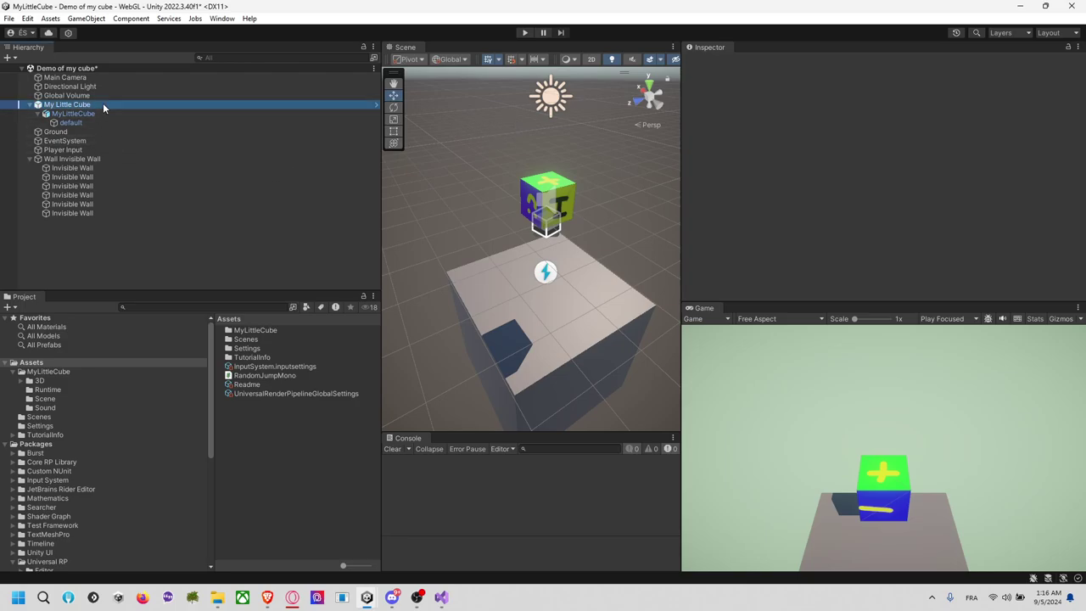
pyautogui.scroll(-4, 822, 187)
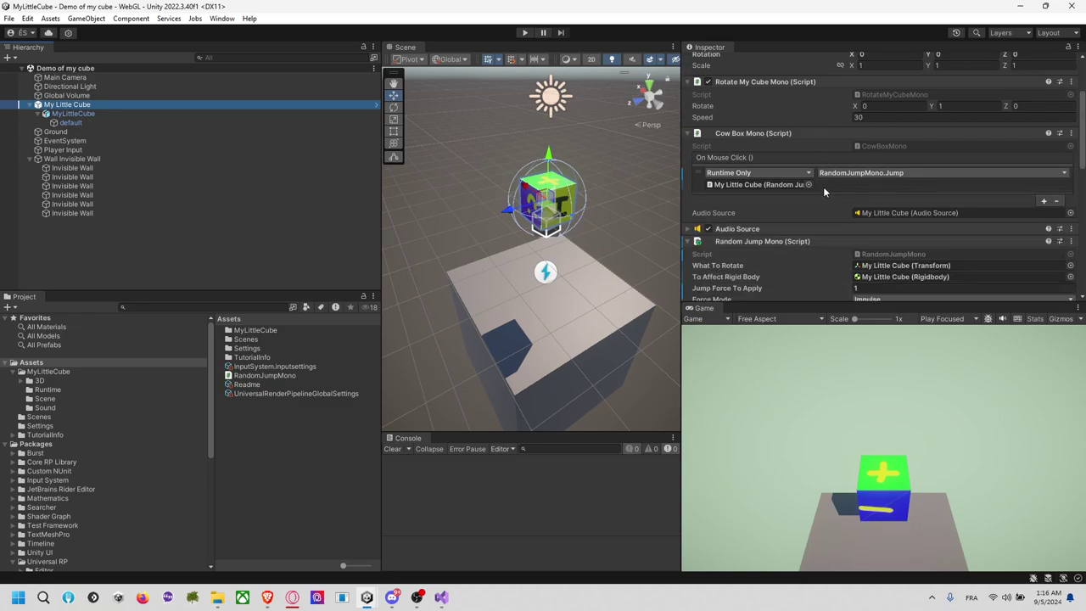
pyautogui.click(861, 197)
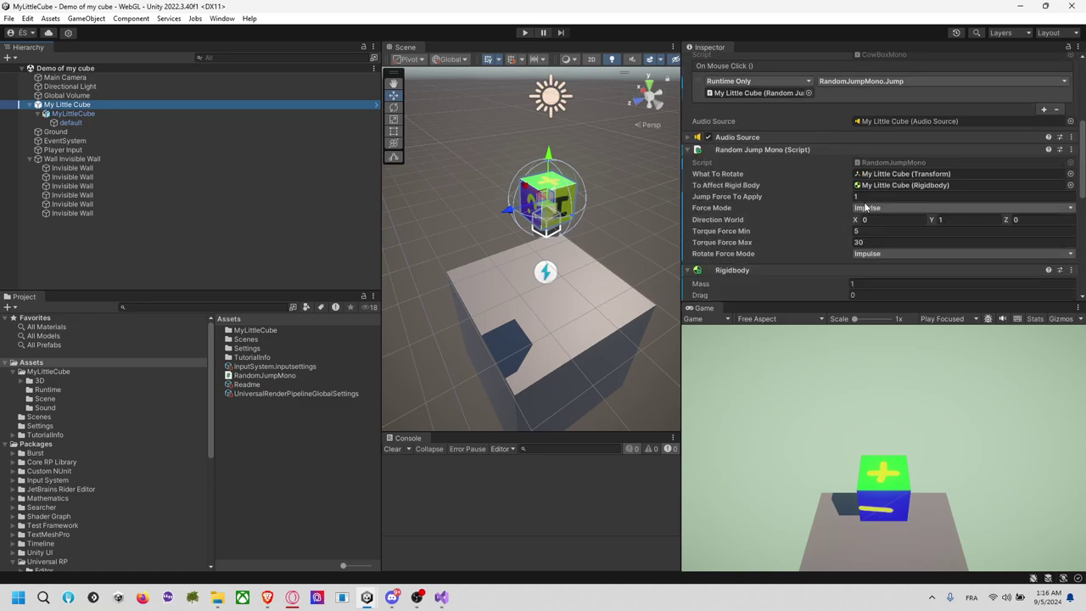
pyautogui.write('5')
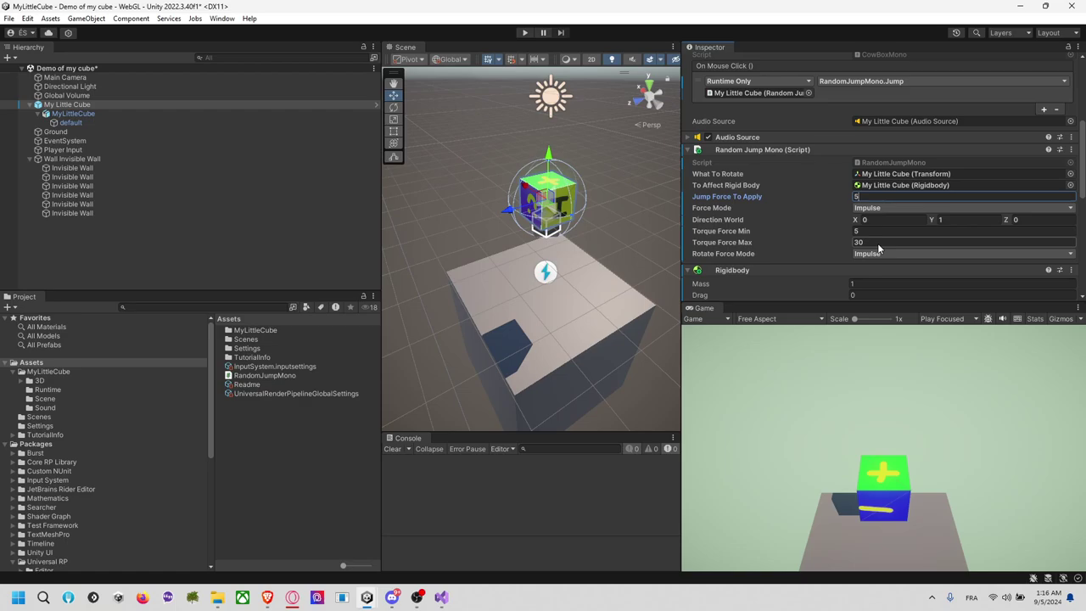
pyautogui.click(873, 233)
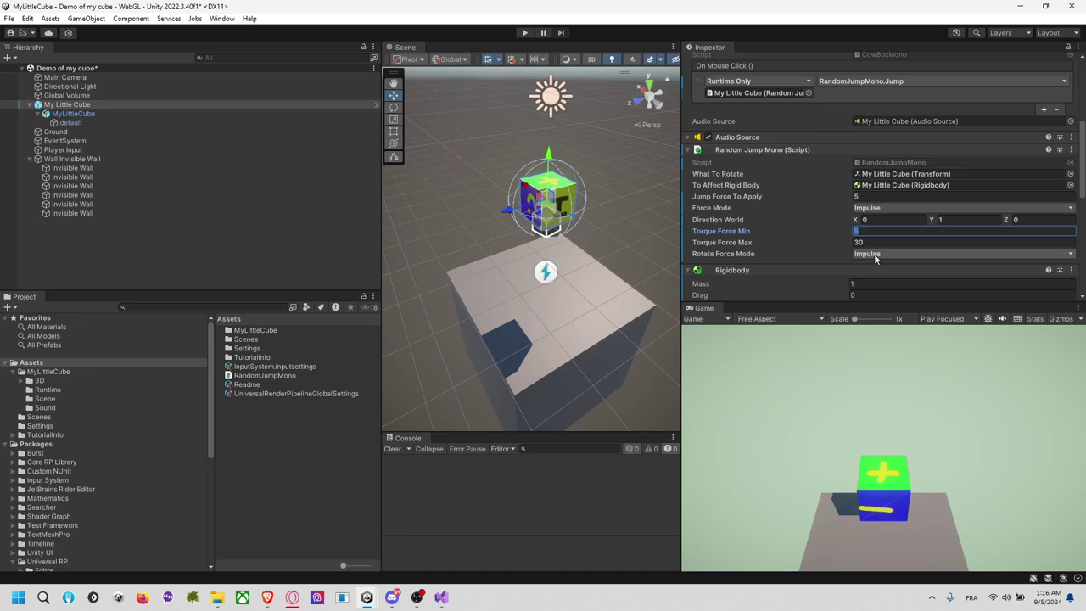
pyautogui.click(524, 32)
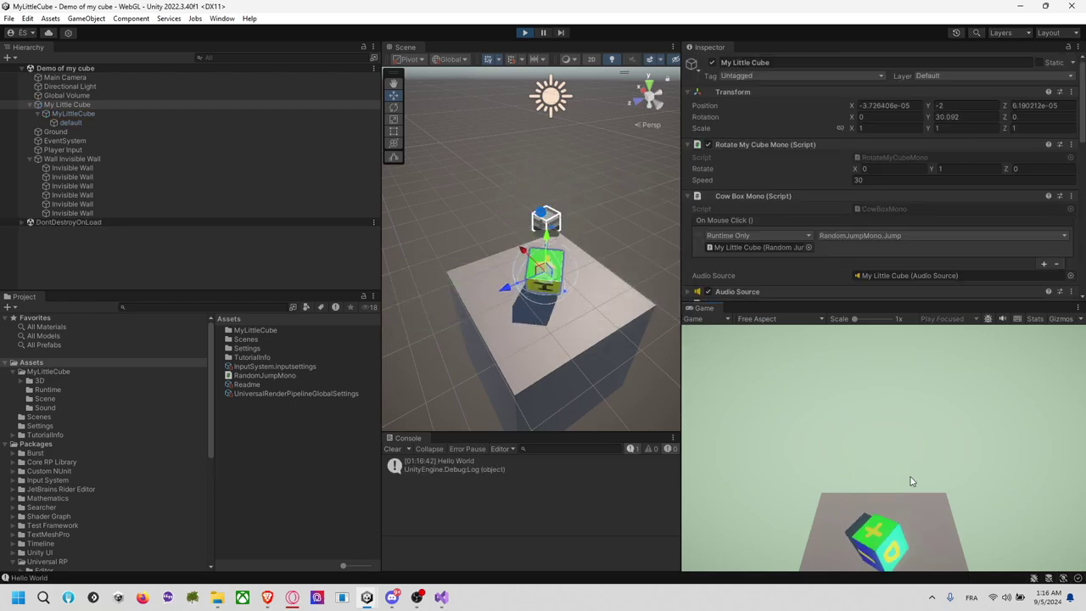
# Click the cube eleven times in the Game view so it jumps with random spin
pyautogui.click(913, 474)
pyautogui.click(913, 471)
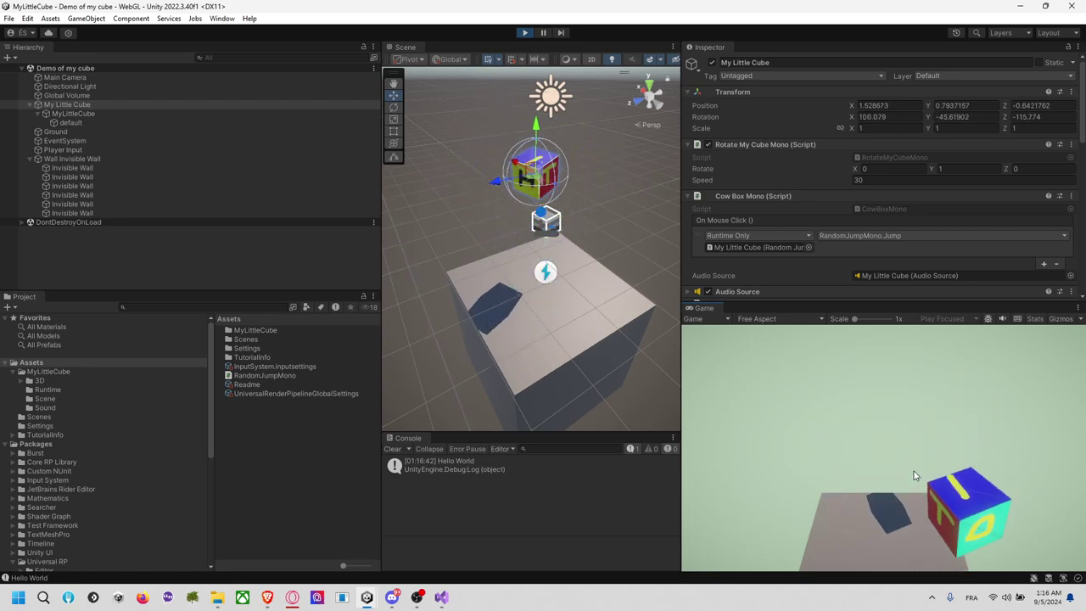
pyautogui.click(914, 471)
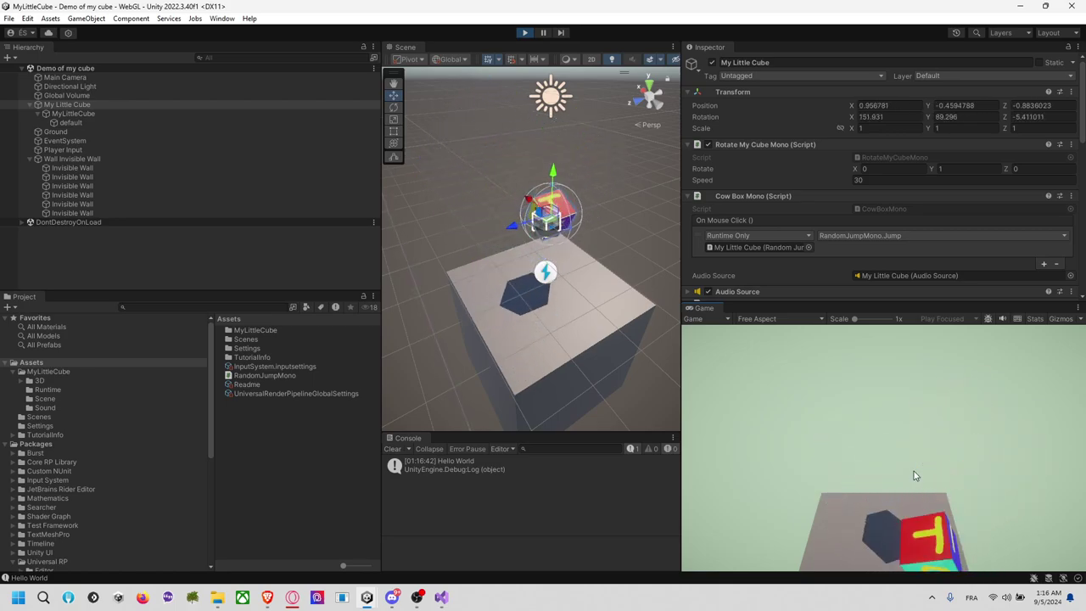
pyautogui.click(914, 471)
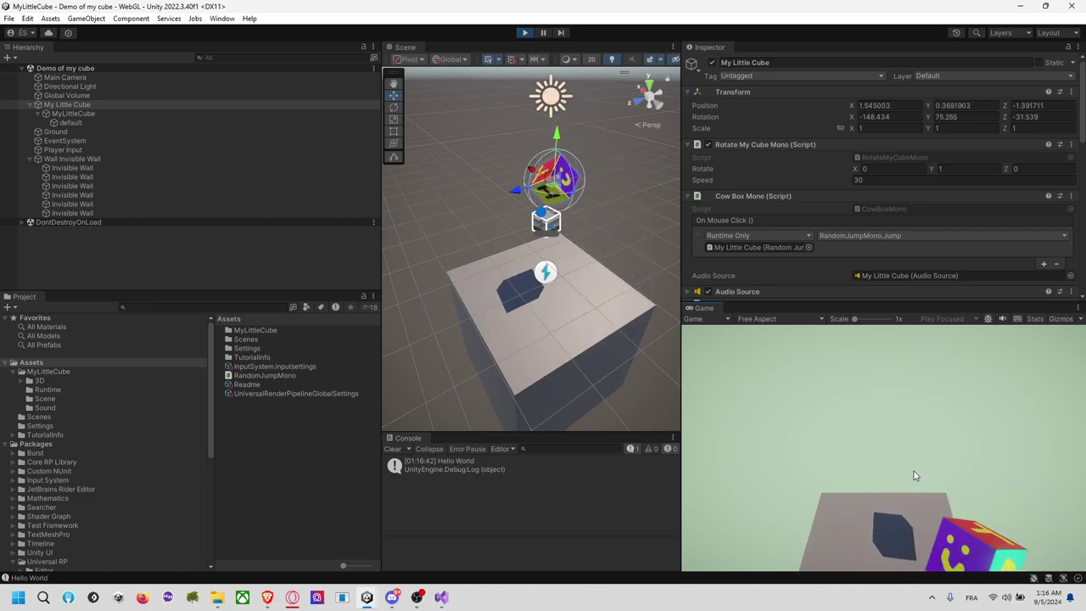
pyautogui.click(914, 471)
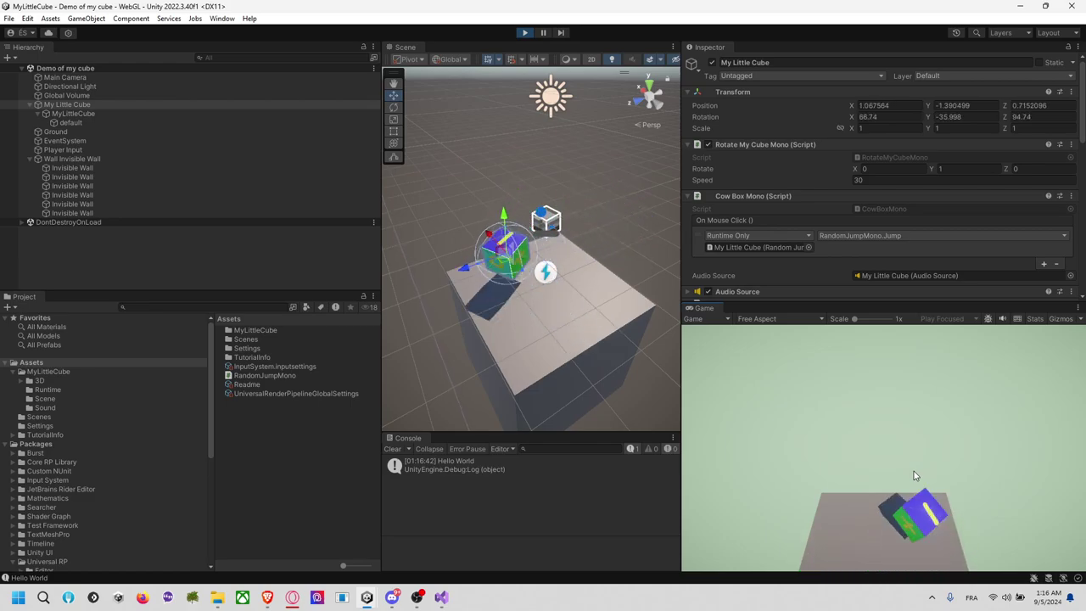
pyautogui.click(913, 471)
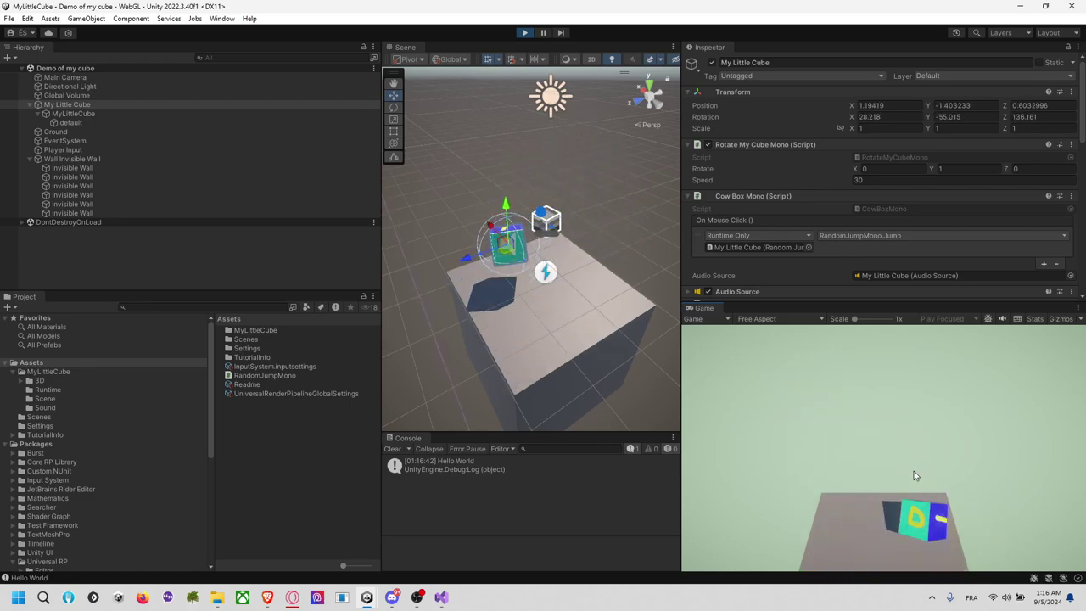
pyautogui.click(914, 470)
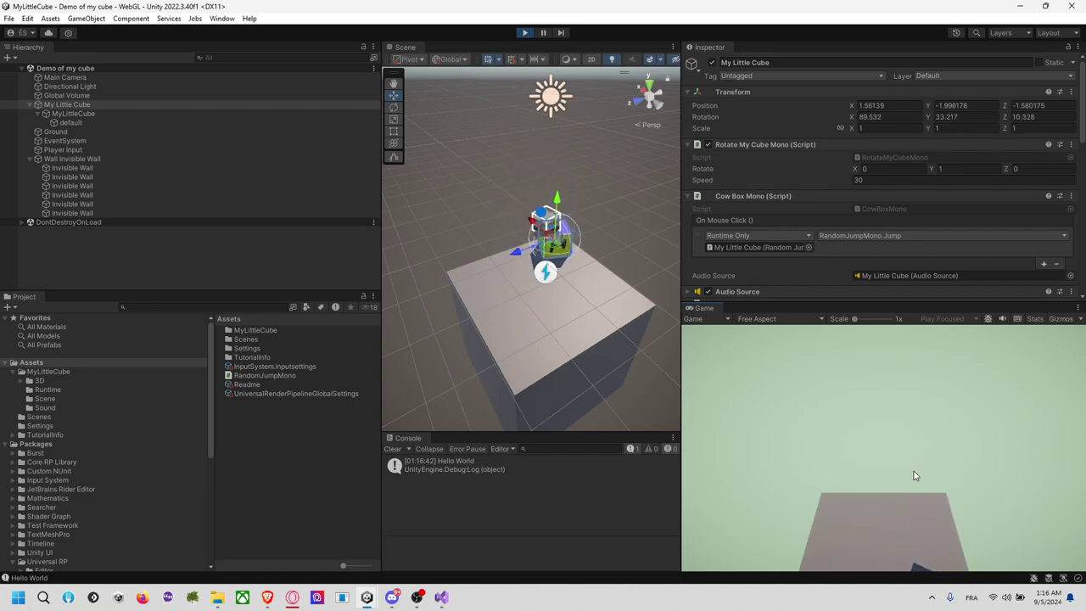
pyautogui.click(914, 473)
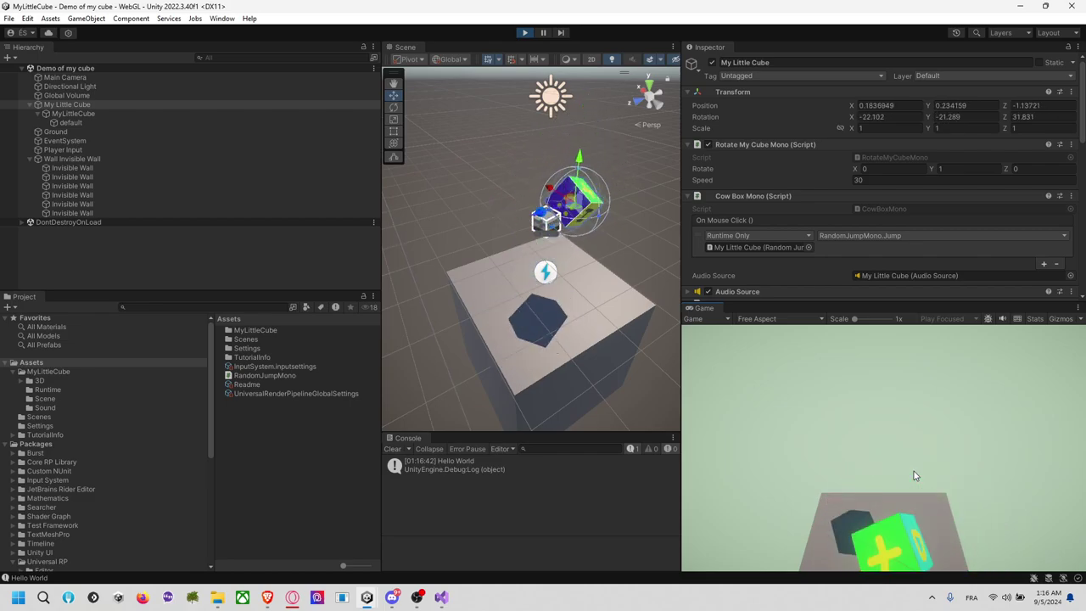
pyautogui.click(914, 473)
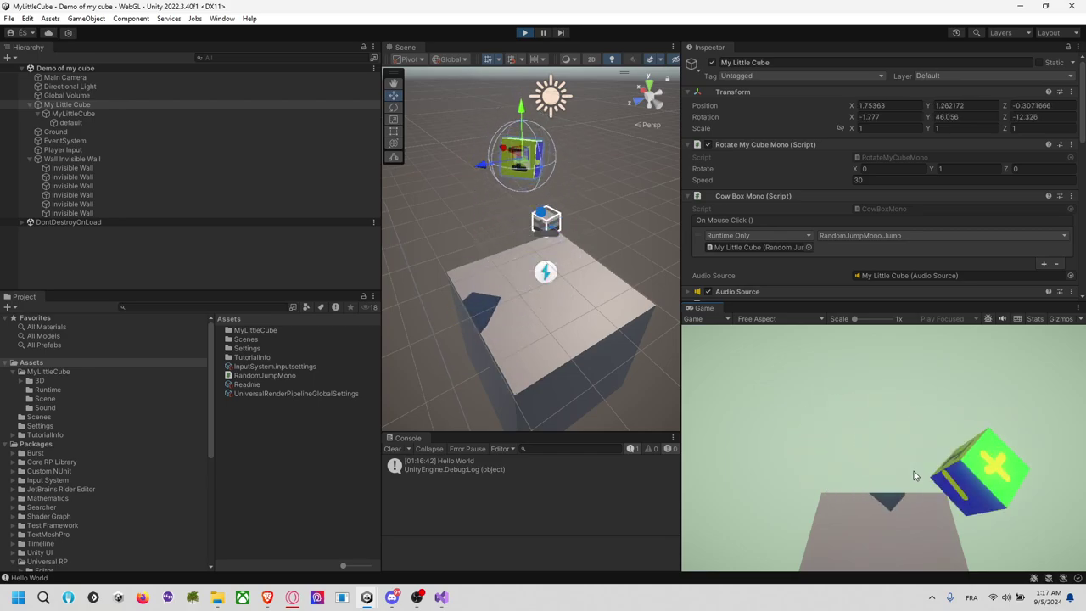
pyautogui.click(914, 472)
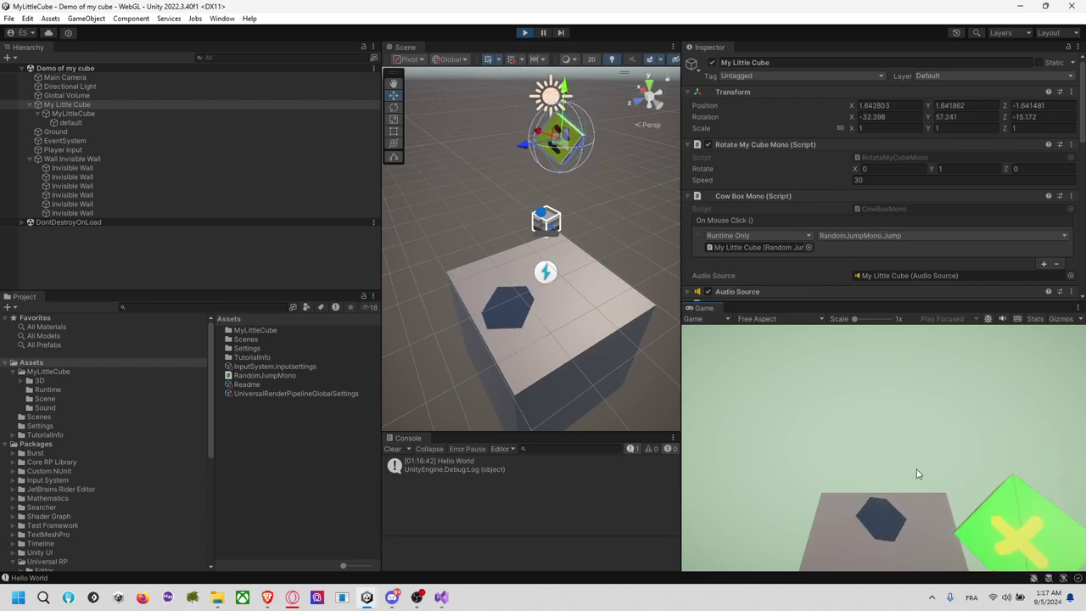
pyautogui.click(916, 474)
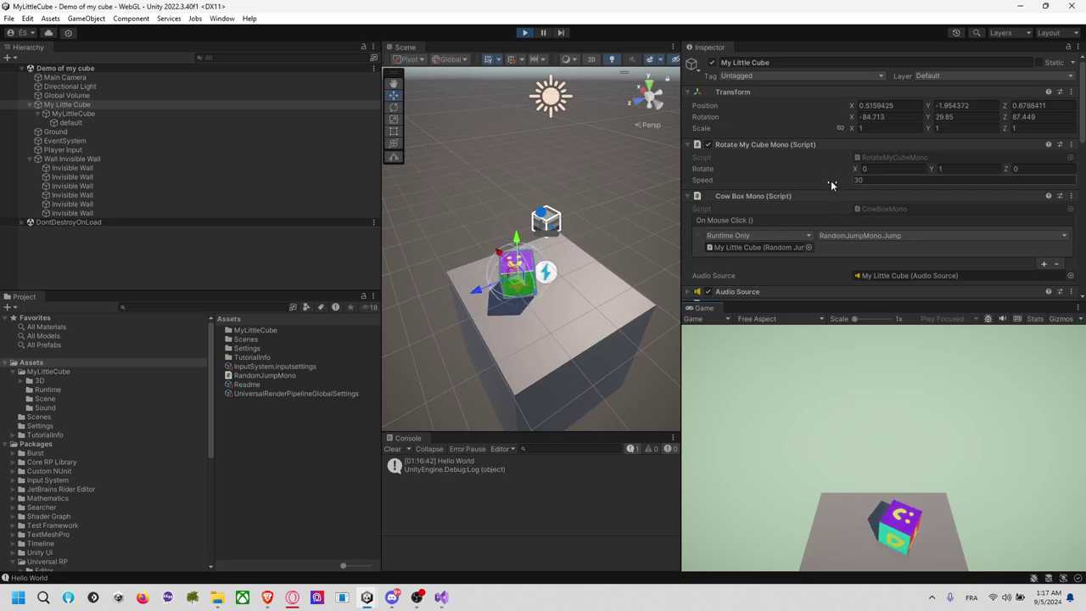
pyautogui.scroll(-3, 830, 180)
# In Random Jump Mono, set Torque Force Min to 0.1 and Torque Force Max to 0.3 during play
pyautogui.scroll(-2, 831, 196)
pyautogui.click(881, 201)
pyautogui.write('1')
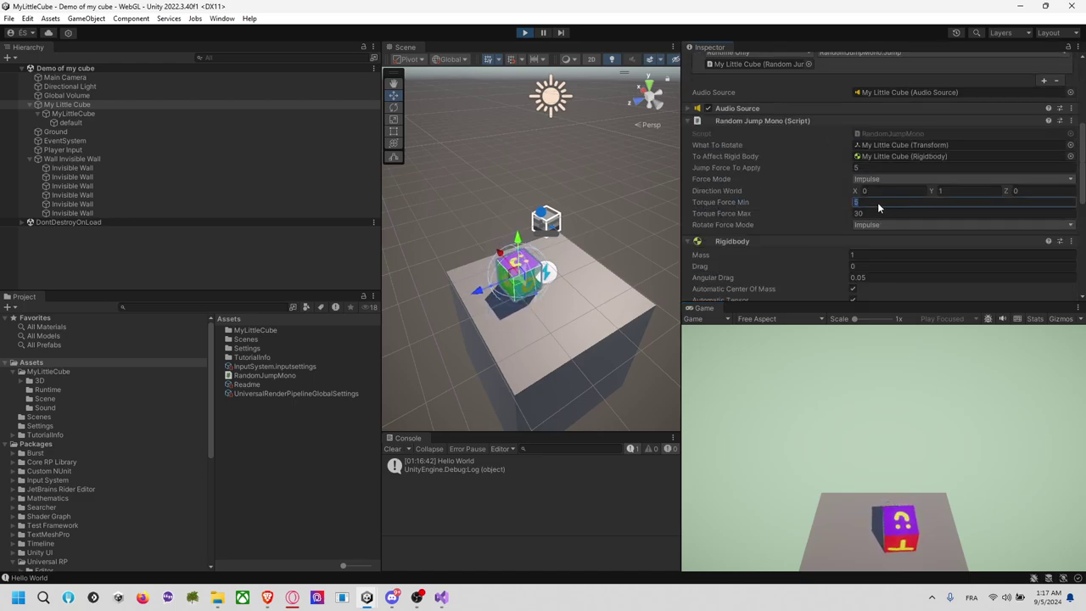
pyautogui.press('Tab')
pyautogui.write('1')
pyautogui.click(874, 201)
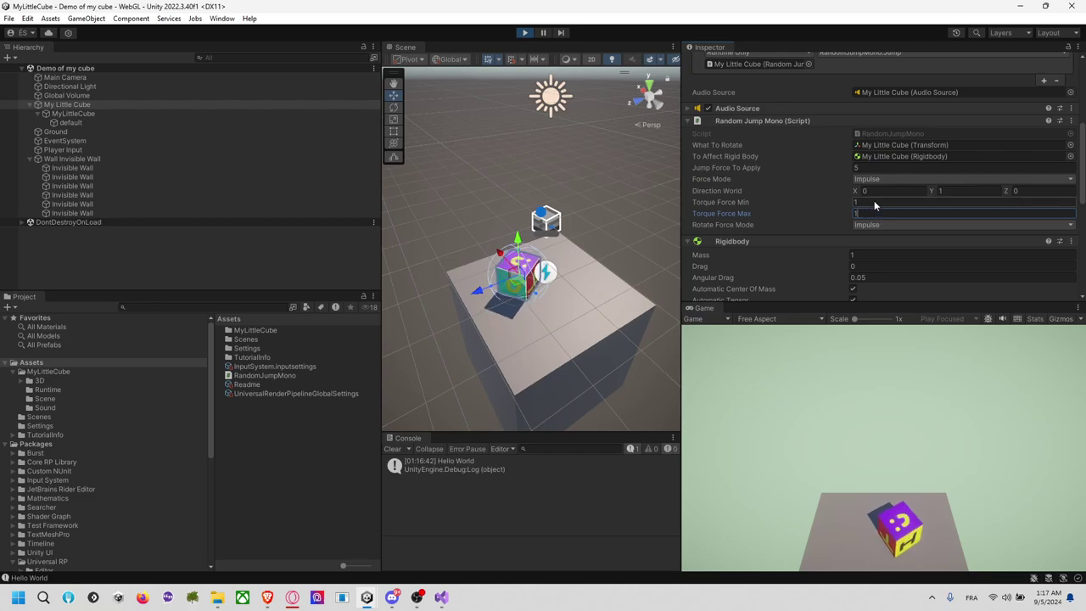
pyautogui.write('0.2')
pyautogui.press('Return')
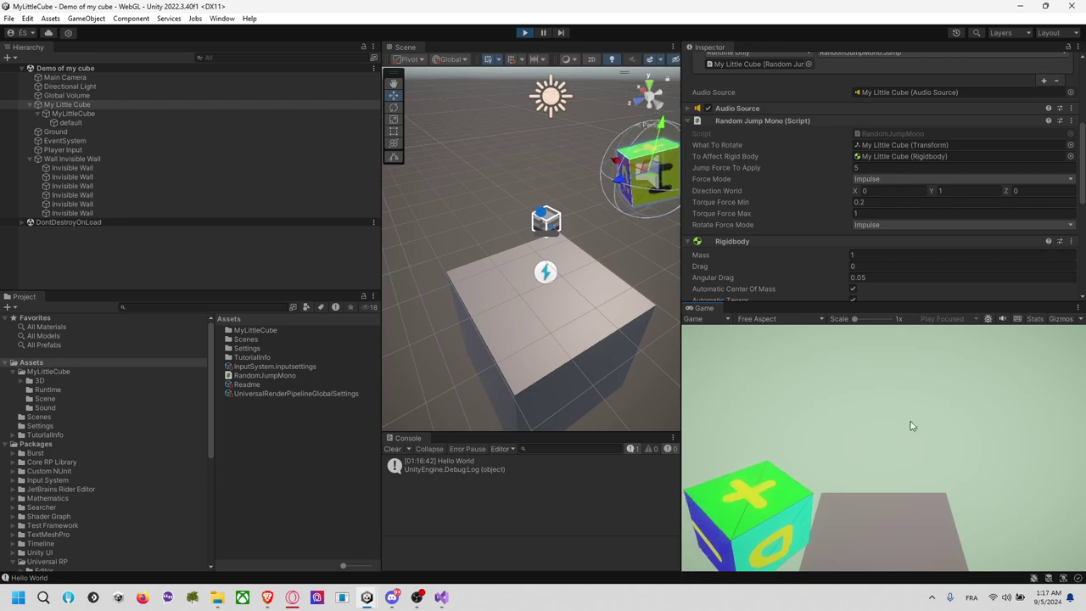
pyautogui.click(882, 201)
pyautogui.write('0.1')
pyautogui.click(893, 212)
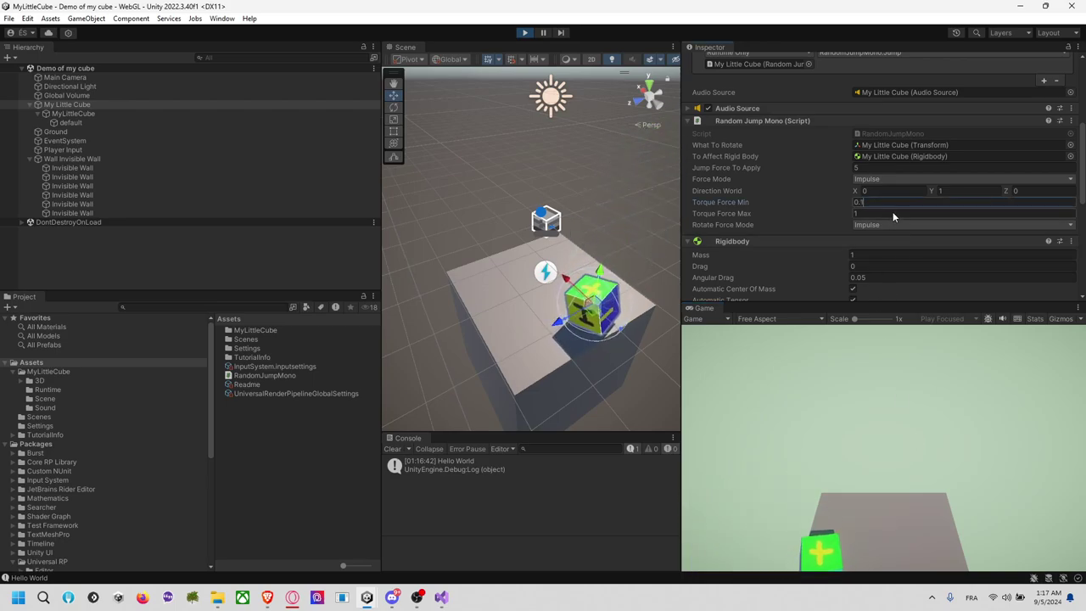
pyautogui.write('0.3')
pyautogui.press('Return')
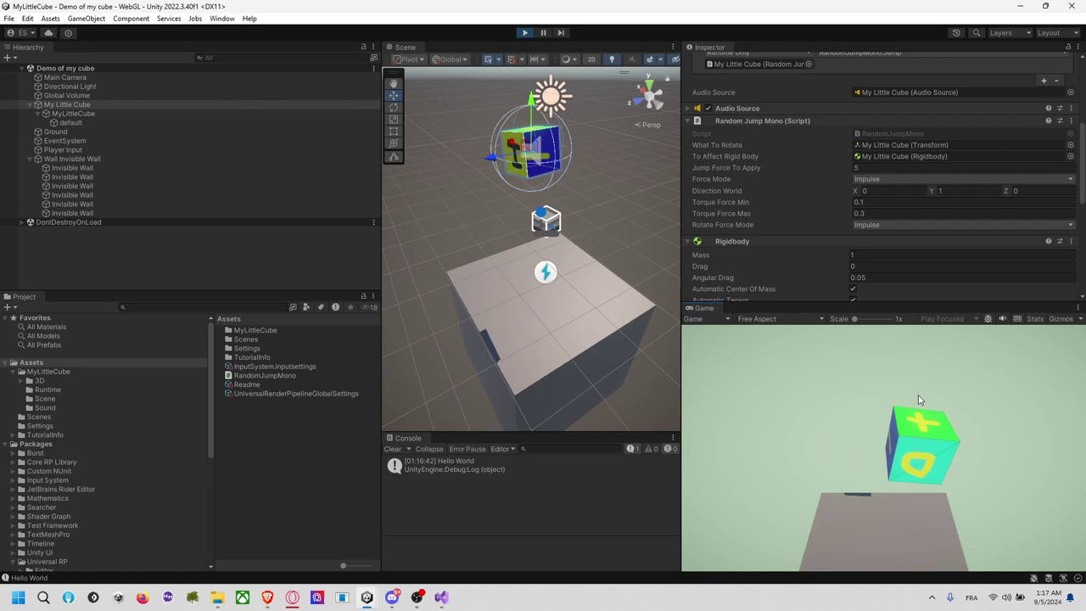
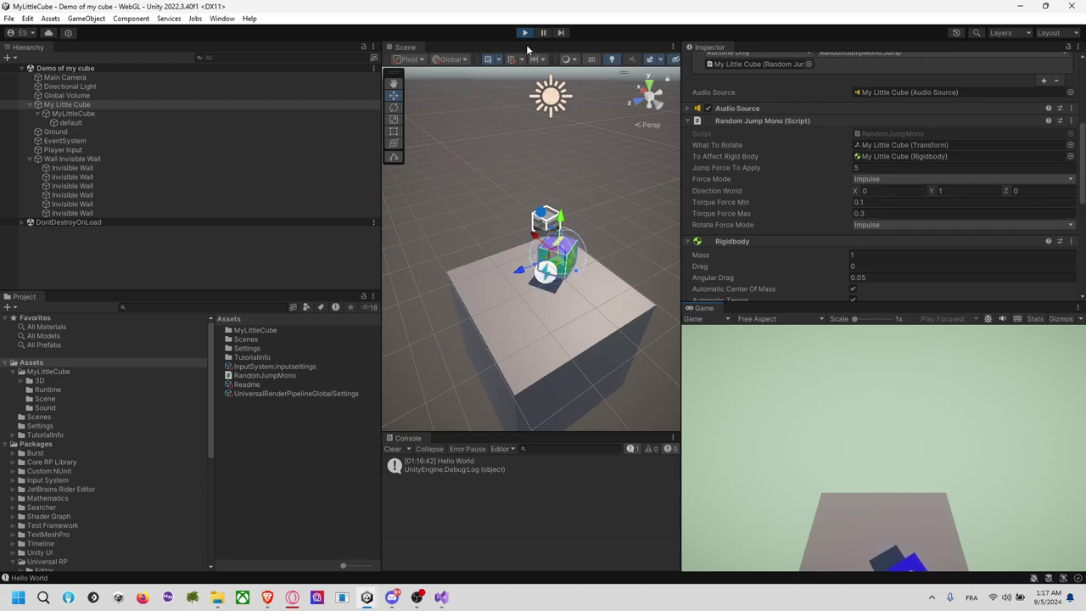
# Stop play mode and set Random Jump Mono's torque force range to 0.1–0.3
pyautogui.click(525, 34)
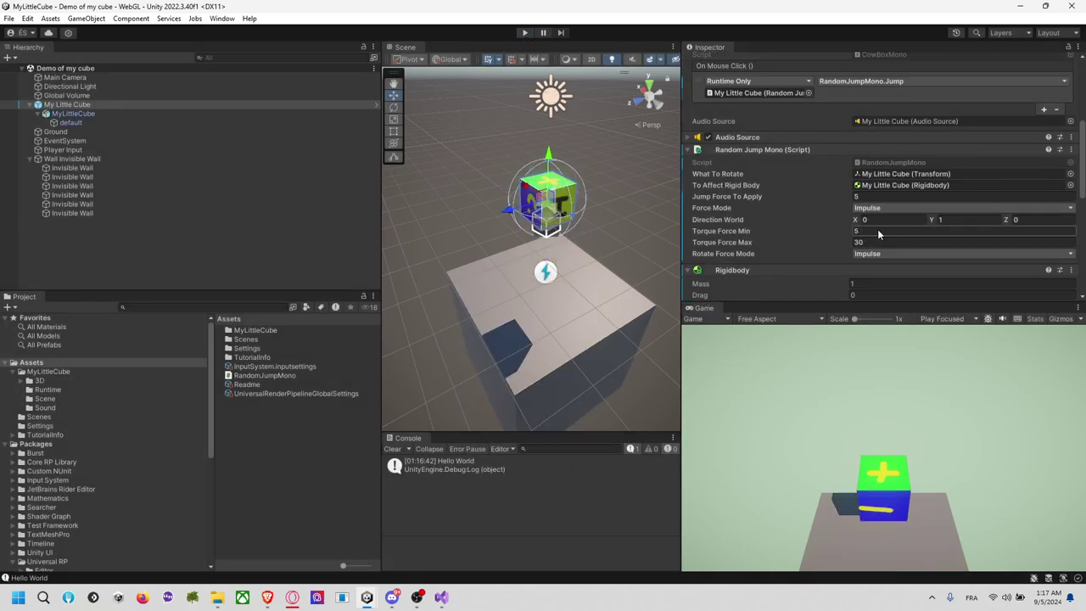
pyautogui.write('0')
pyautogui.click(879, 241)
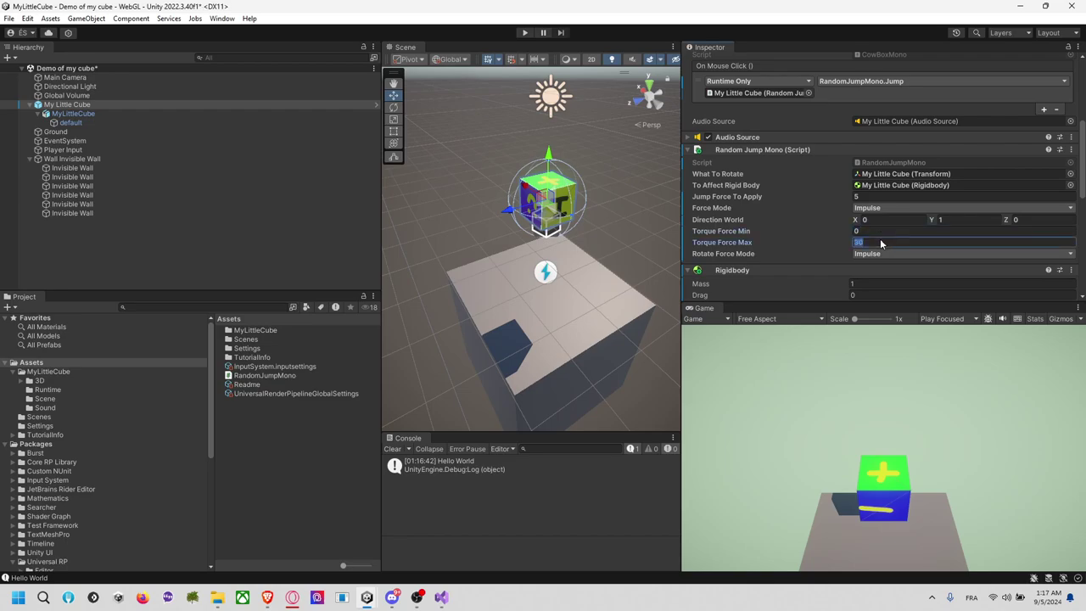
pyautogui.write('0')
pyautogui.click(887, 231)
pyautogui.write('0.1')
pyautogui.click(884, 242)
pyautogui.click(777, 374)
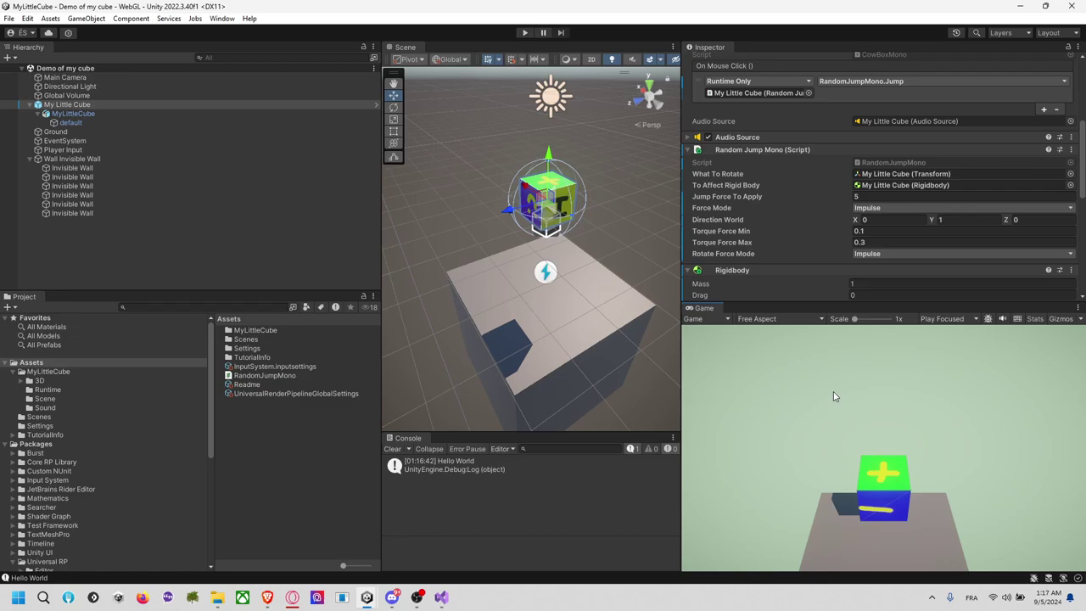
# Select Player Input and expand its Events > Player list
pyautogui.click(131, 162)
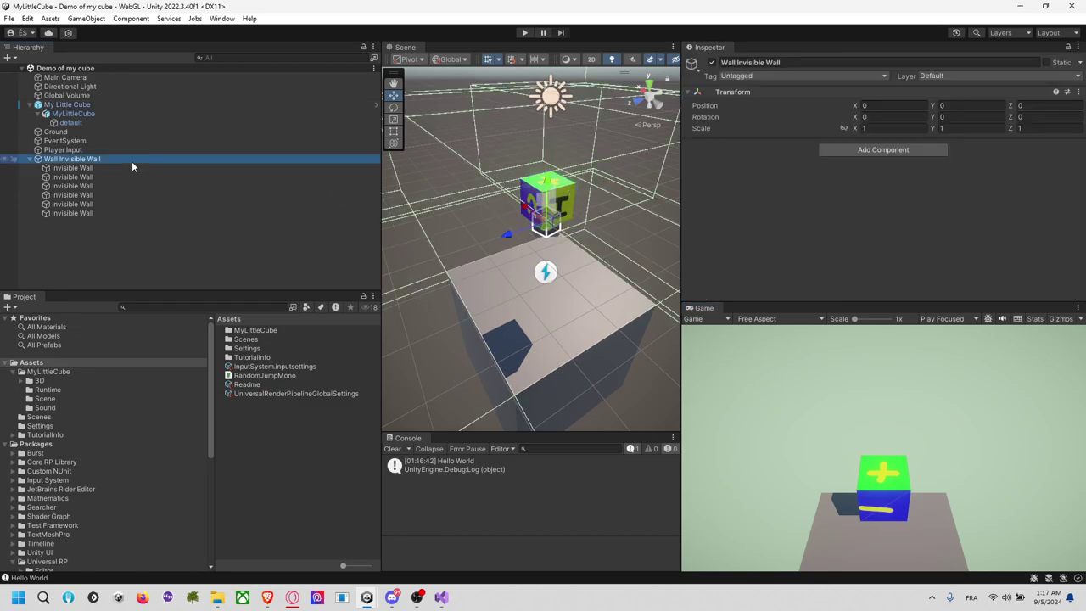
pyautogui.click(147, 150)
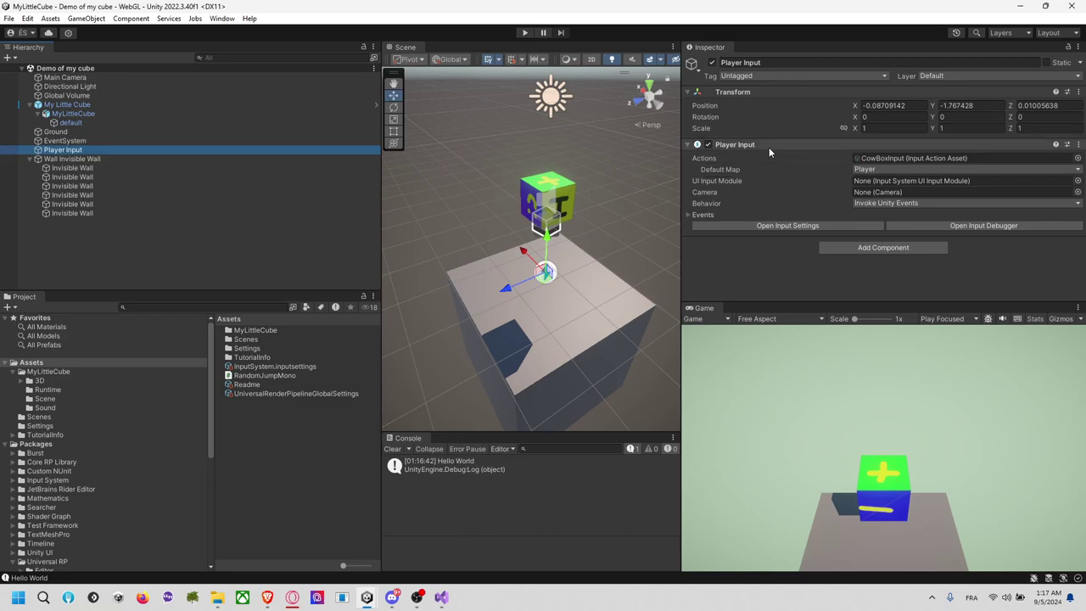
pyautogui.click(696, 215)
pyautogui.click(716, 226)
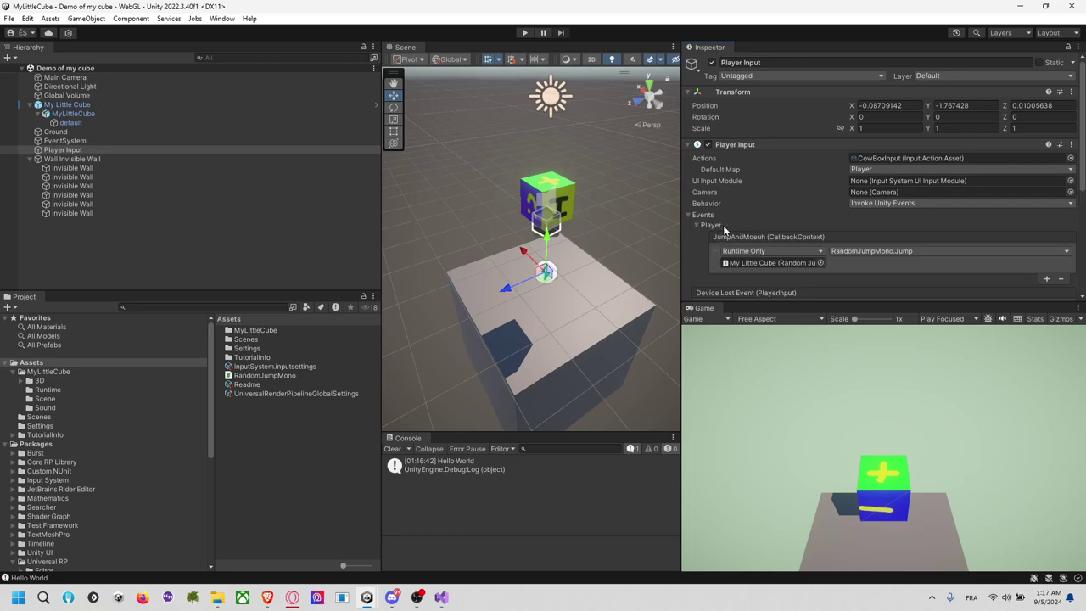
pyautogui.scroll(-3, 746, 212)
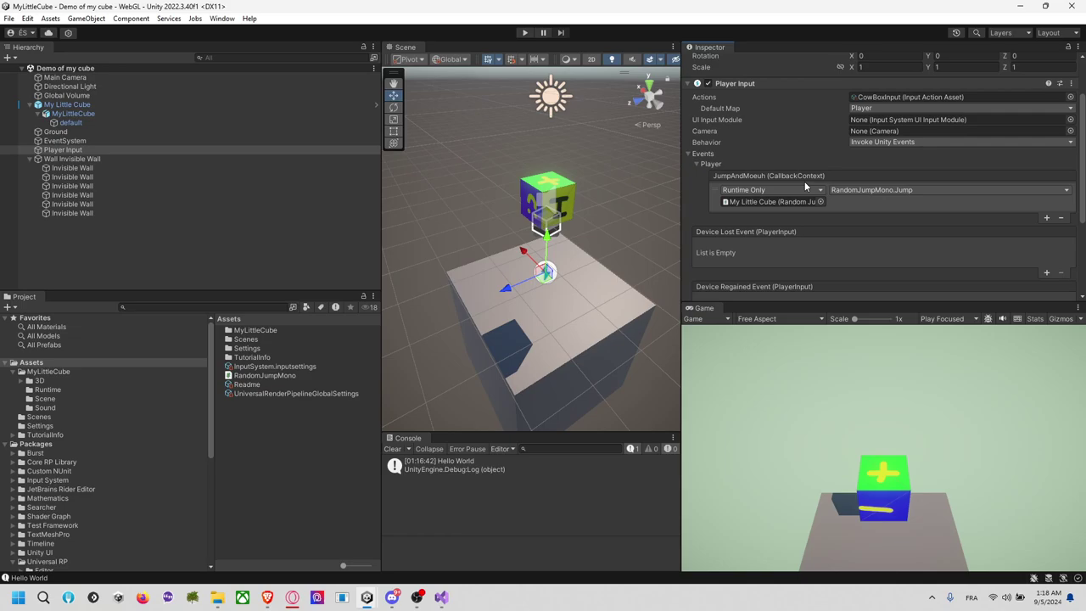
# Confirm the jump event targets My Little Cube, then search Add Component for 'player'
pyautogui.click(780, 200)
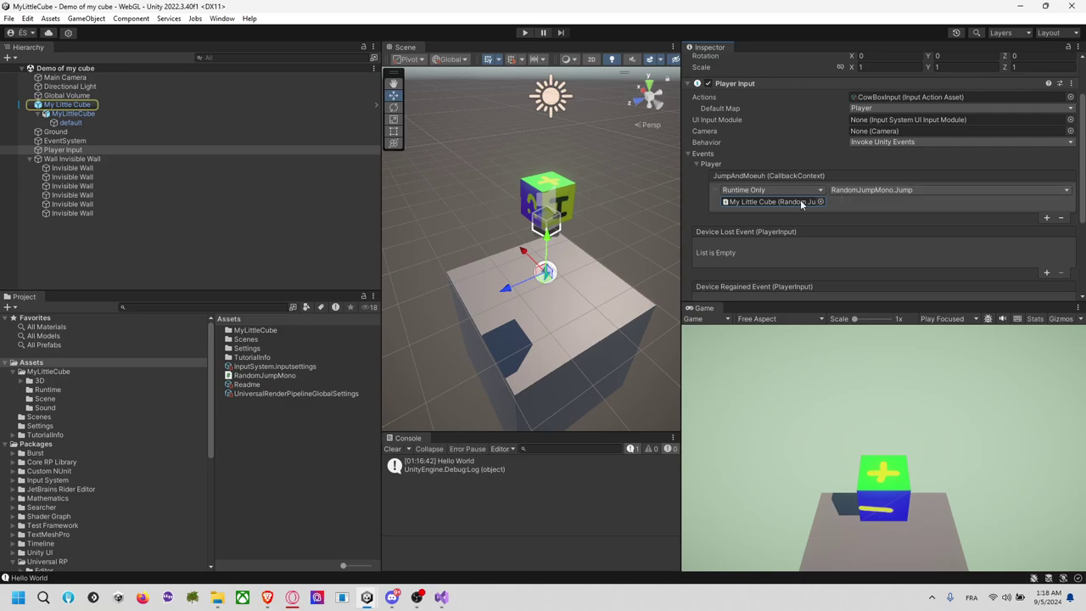
pyautogui.doubleClick(801, 202)
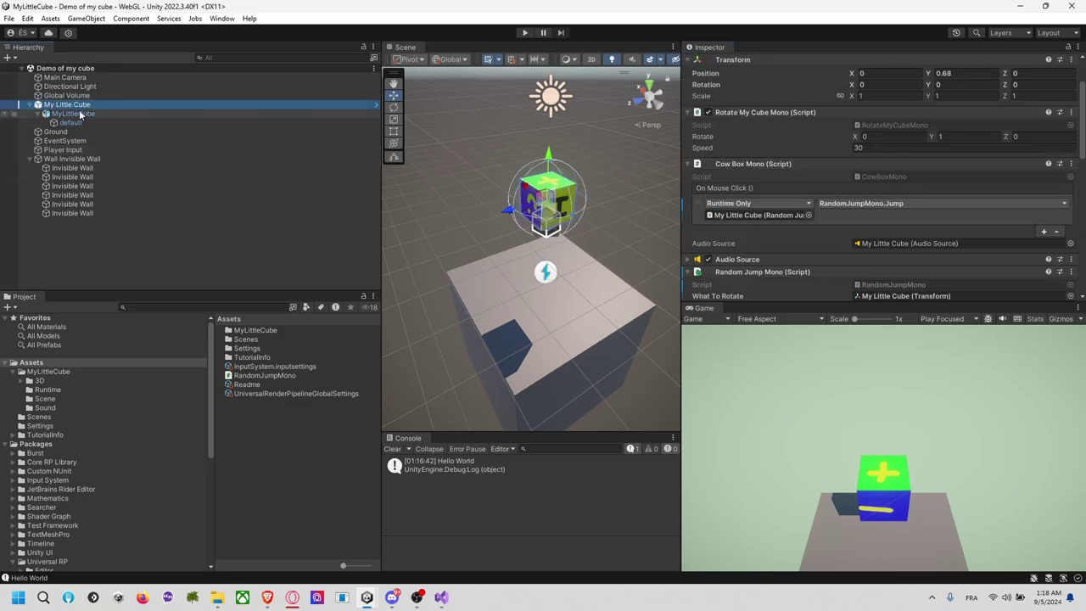
pyautogui.scroll(3, 765, 169)
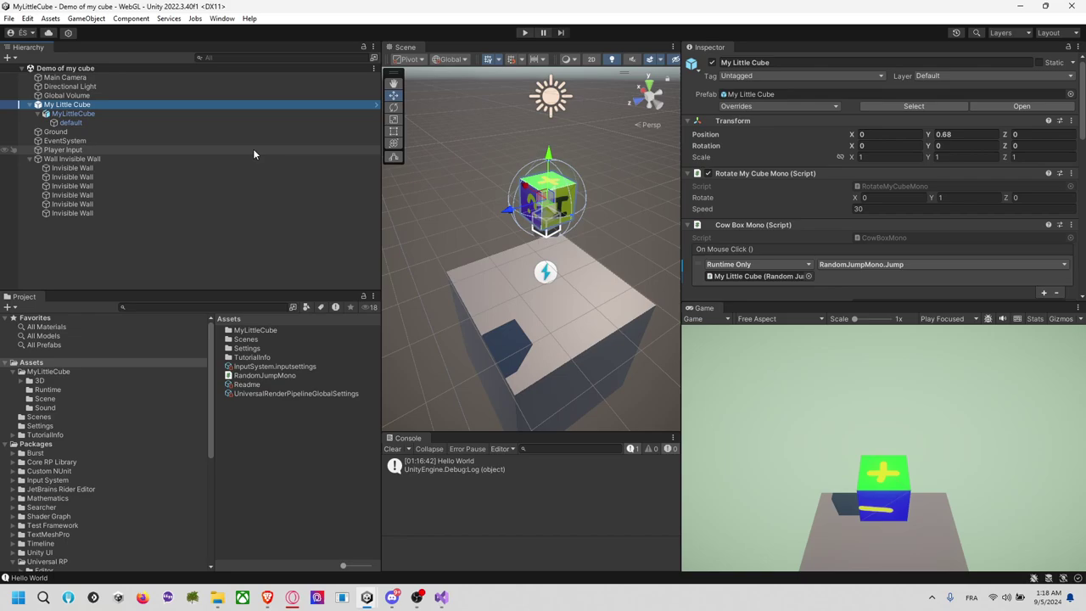
pyautogui.click(106, 115)
pyautogui.click(117, 106)
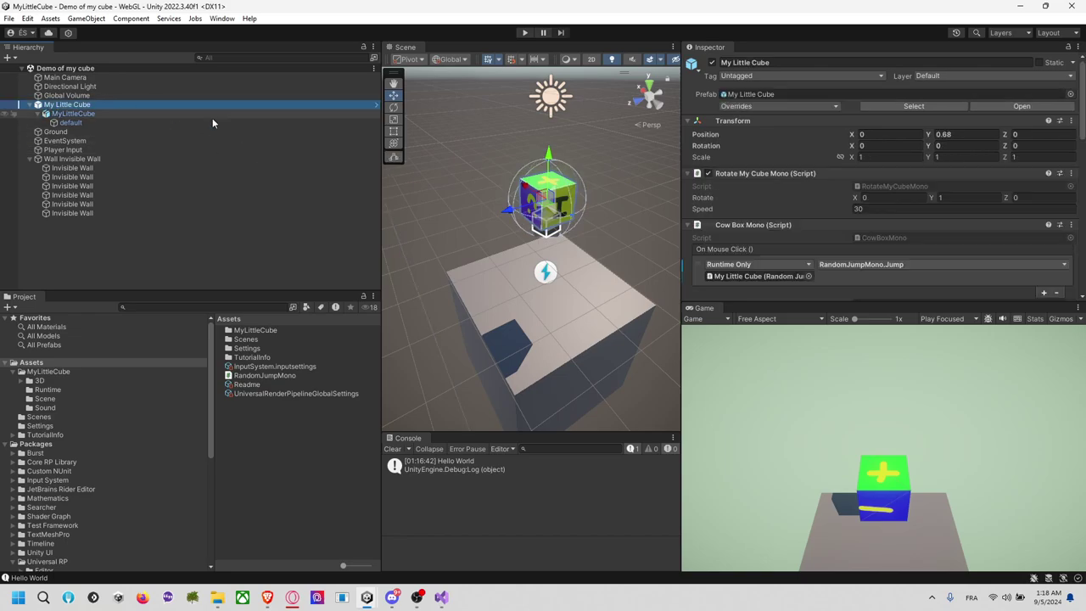
pyautogui.scroll(-2, 796, 203)
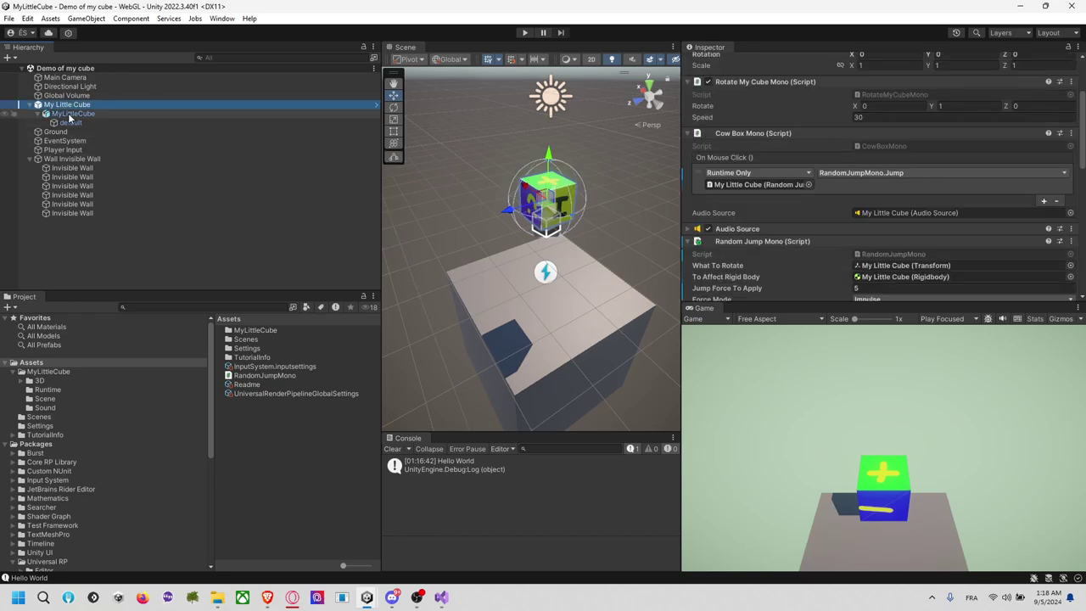
pyautogui.click(79, 150)
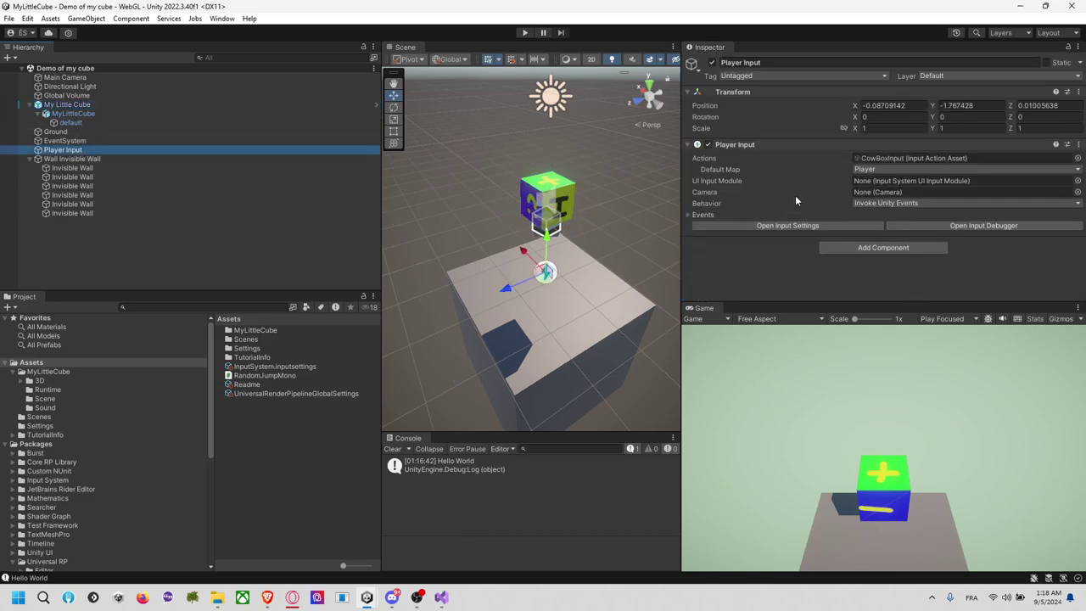
pyautogui.click(860, 247)
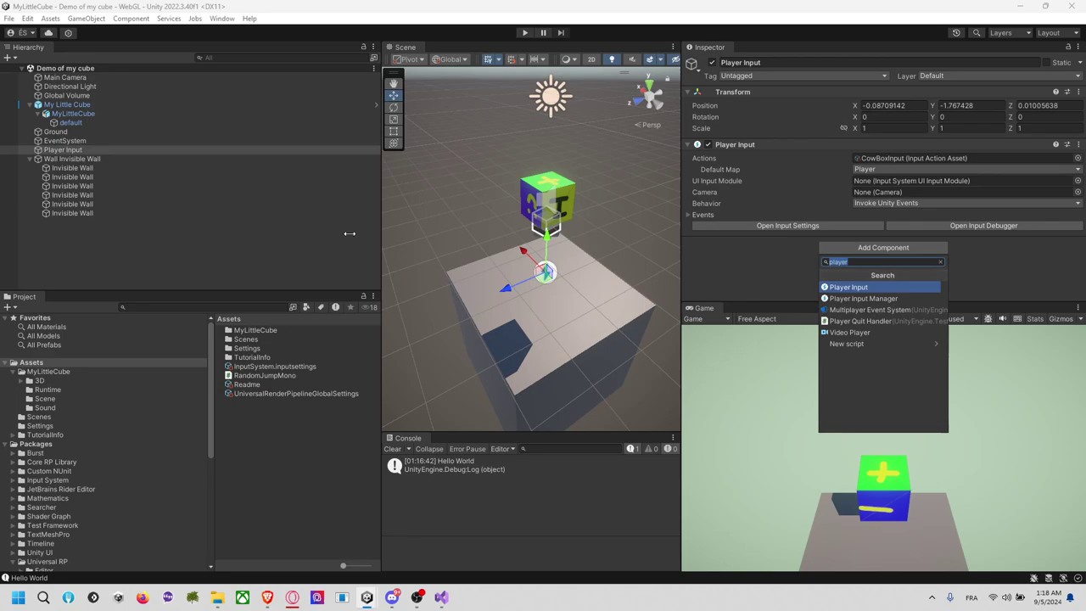
# Create an empty child under Player Input named CallBack
pyautogui.click(73, 149)
pyautogui.rightClick(73, 149)
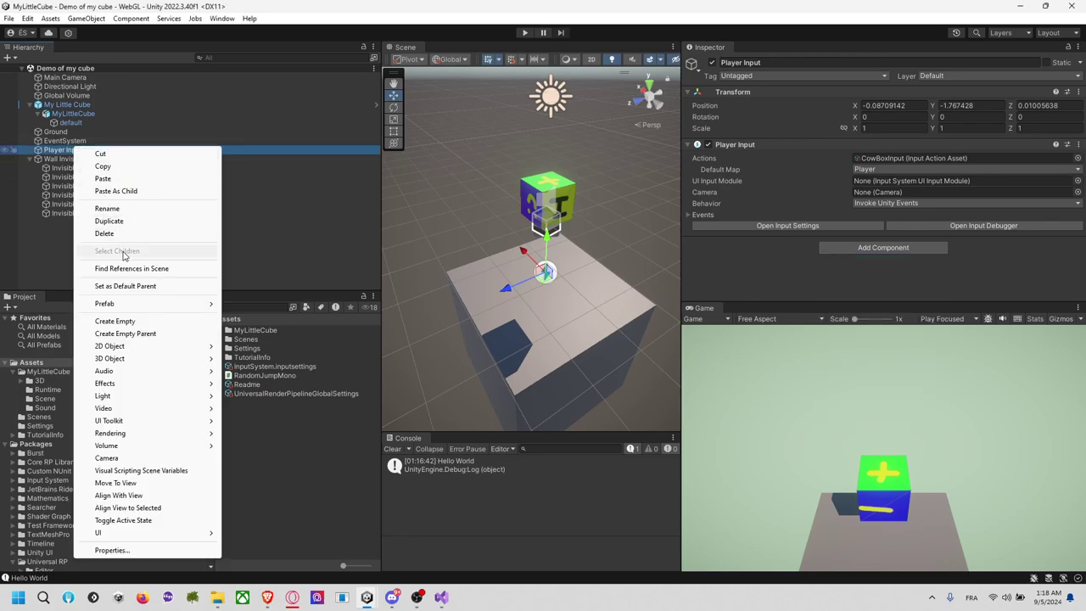
pyautogui.click(136, 319)
pyautogui.click(105, 176)
pyautogui.click(99, 160)
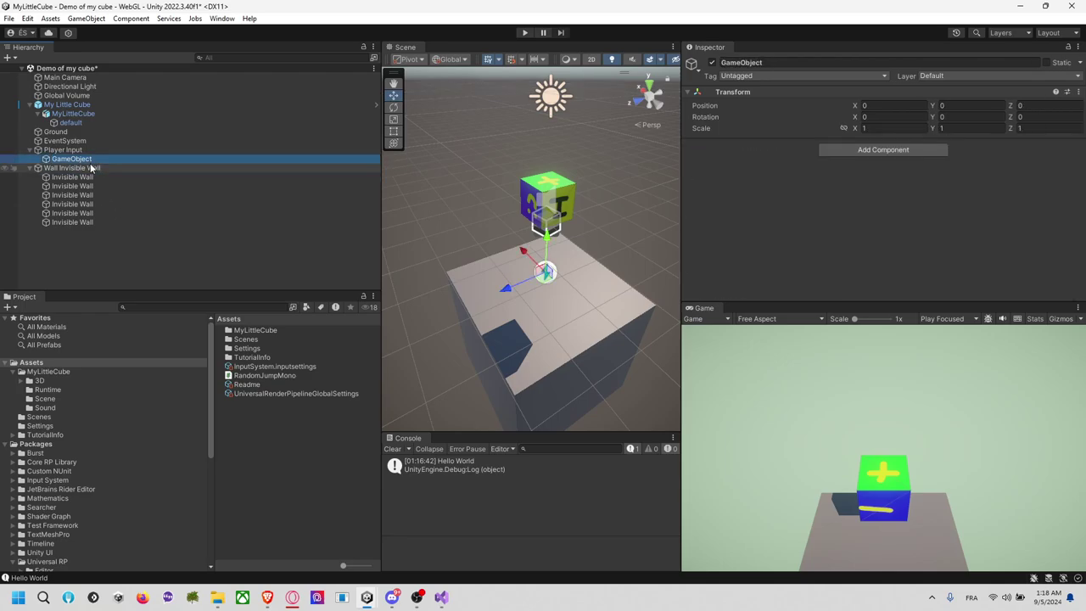
pyautogui.write('Cl')
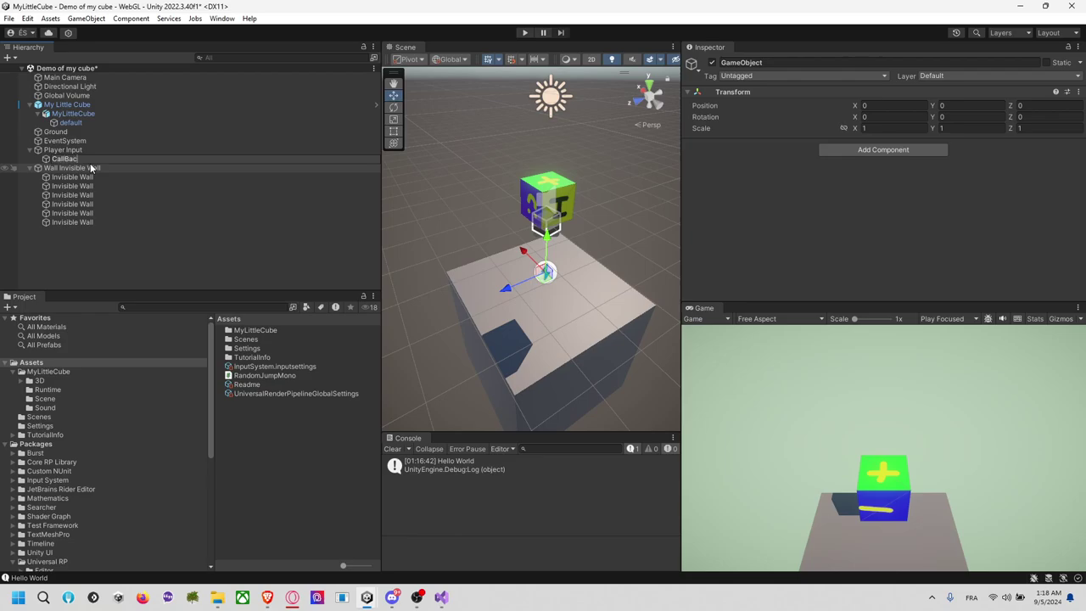
pyautogui.write('k')
pyautogui.press('Return')
# Review Player Input's Player event listeners again
pyautogui.click(103, 151)
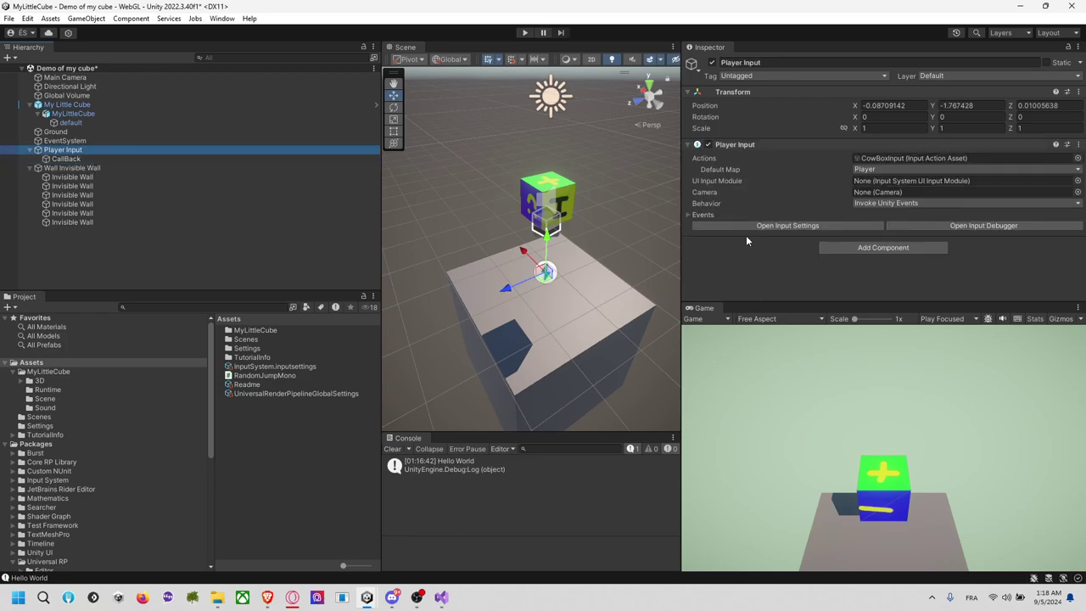
pyautogui.click(710, 212)
pyautogui.click(711, 215)
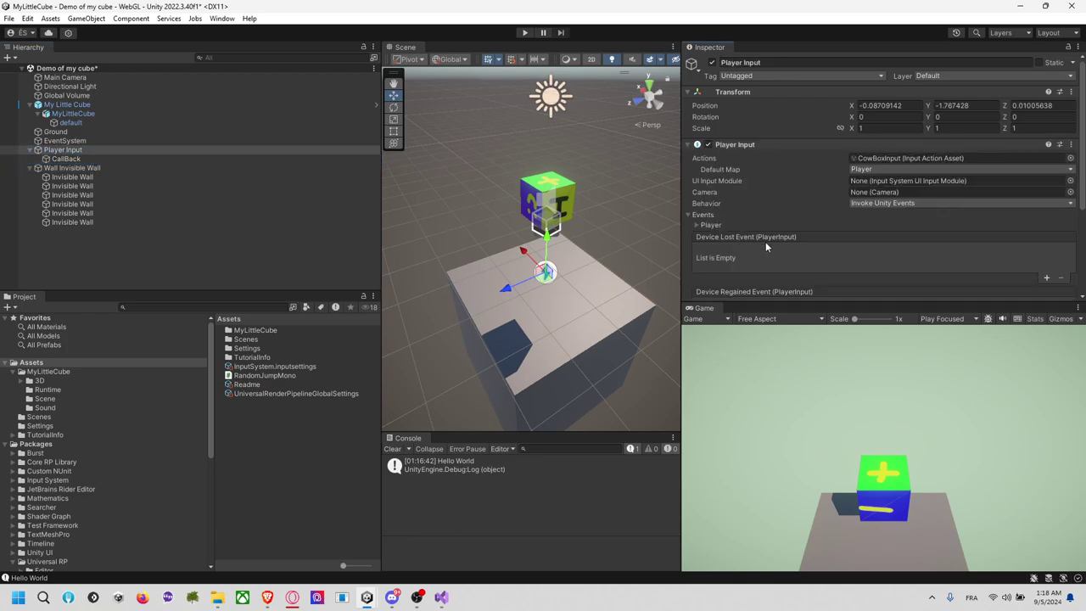
pyautogui.click(711, 225)
pyautogui.scroll(-1, 747, 238)
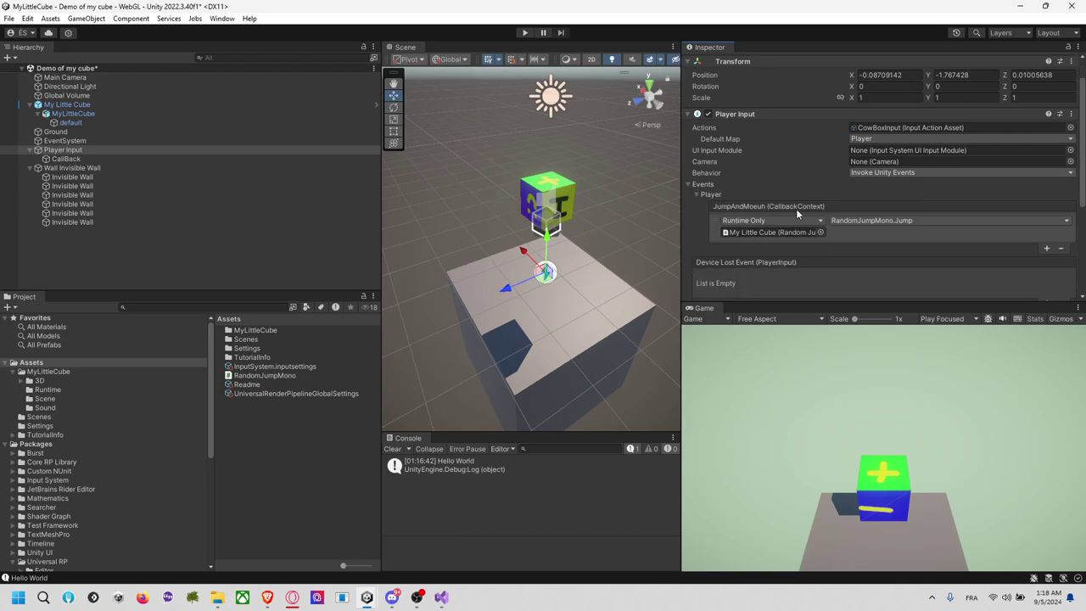
# Begin renaming CallBack to CallbackContextSpliter
pyautogui.click(85, 158)
pyautogui.click(88, 158)
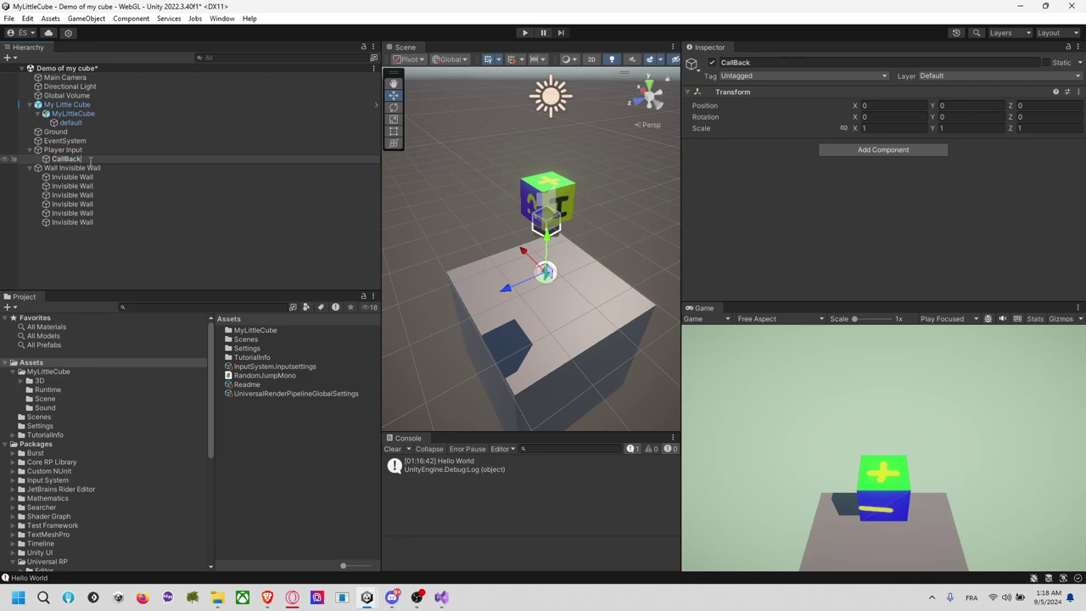
pyautogui.write('bckContextS')
pyautogui.write('pliter')
# Confirm the CallbackContextSpliter name and search 'splitter' in Opera GX to check spelling
pyautogui.press('Return')
pyautogui.hotkey('alt', 'Tab')
pyautogui.hotkey('alt', 'Tab')
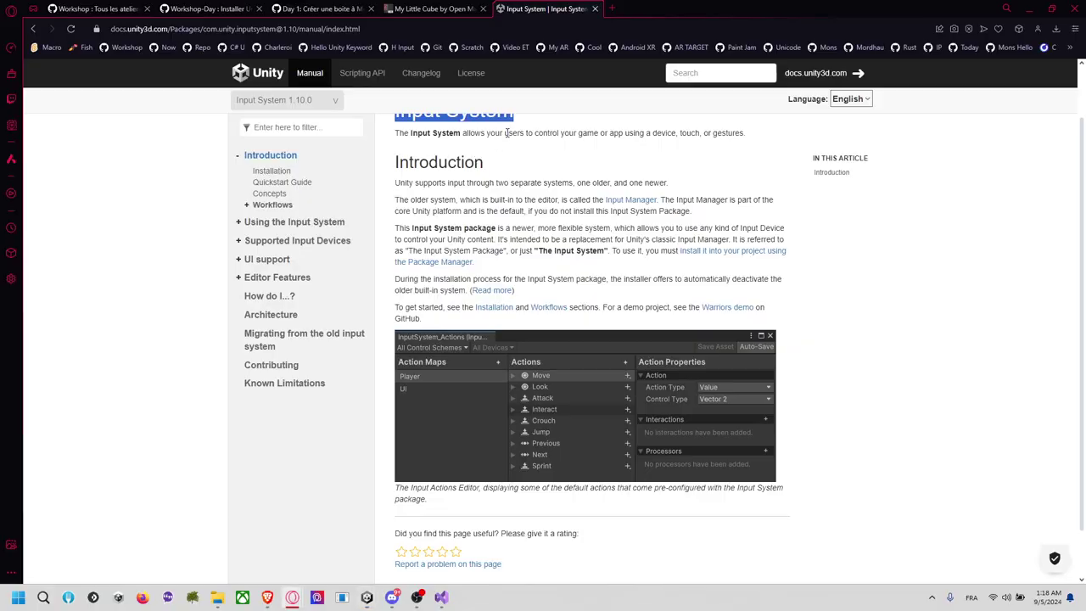
pyautogui.click(432, 31)
pyautogui.write('split')
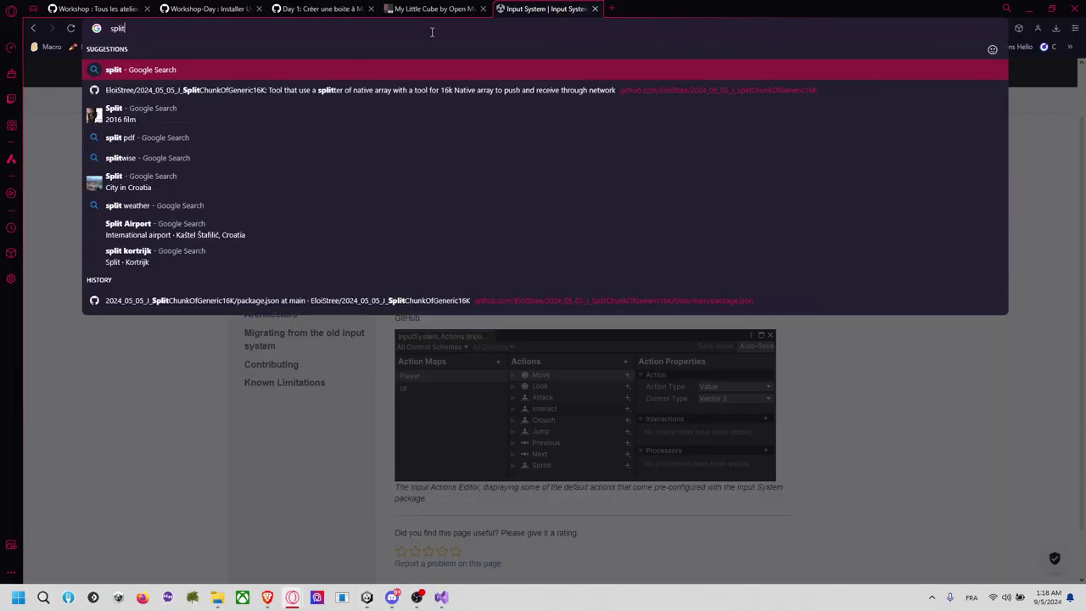
pyautogui.write('ter')
pyautogui.press('Return')
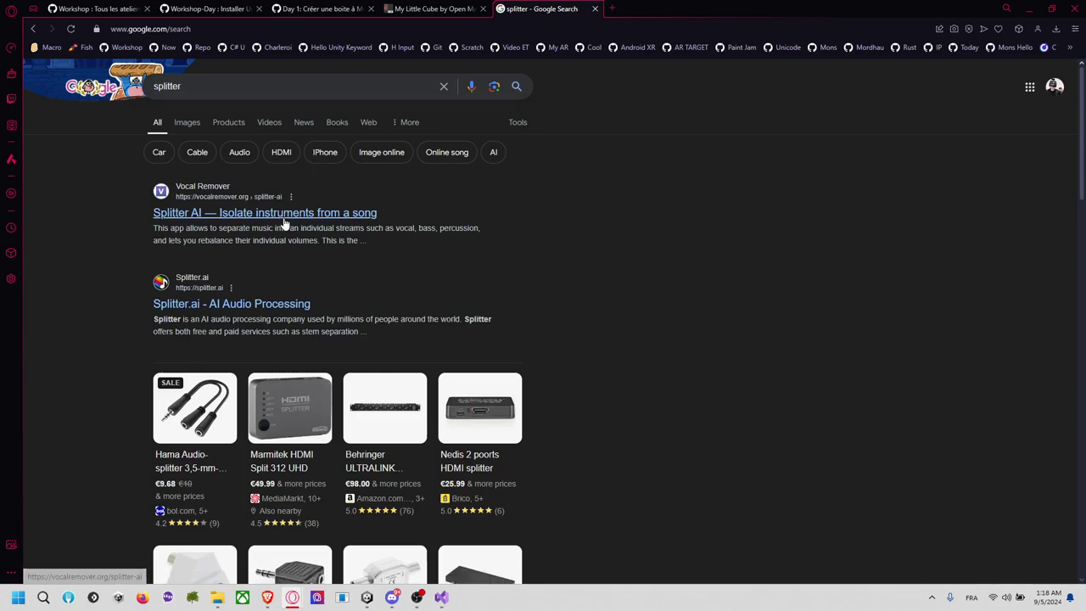
pyautogui.hotkey('alt', 'Tab')
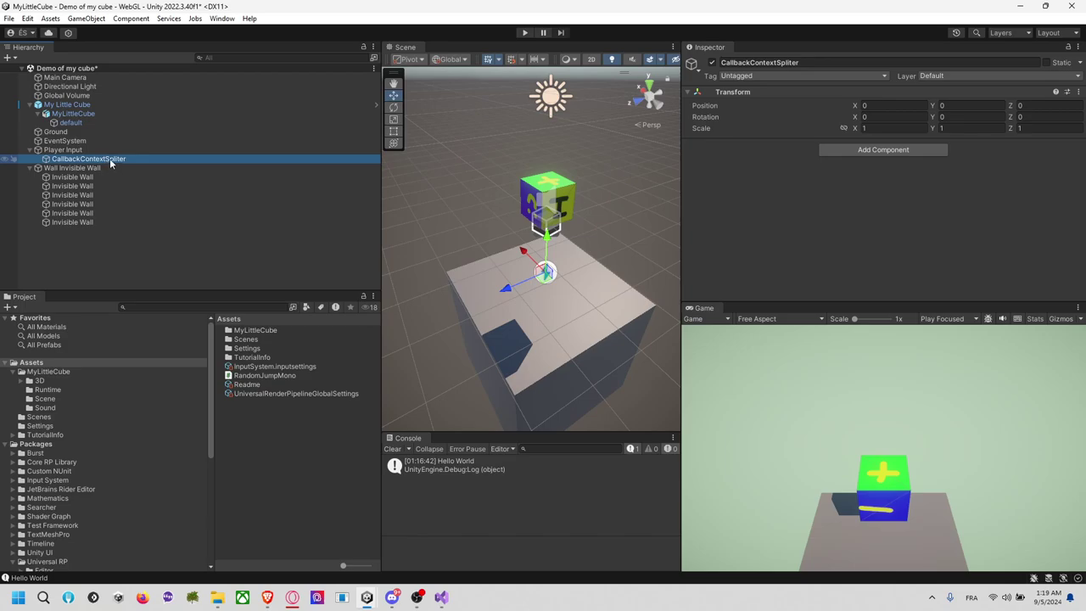
# Correct the object's name to CallbackContextSplitter
pyautogui.write('t')
pyautogui.click(120, 186)
pyautogui.click(120, 160)
pyautogui.click(113, 167)
pyautogui.click(113, 160)
# Add a new CallbackContextSplitterMono script to it and open it in Visual Studio
pyautogui.click(860, 151)
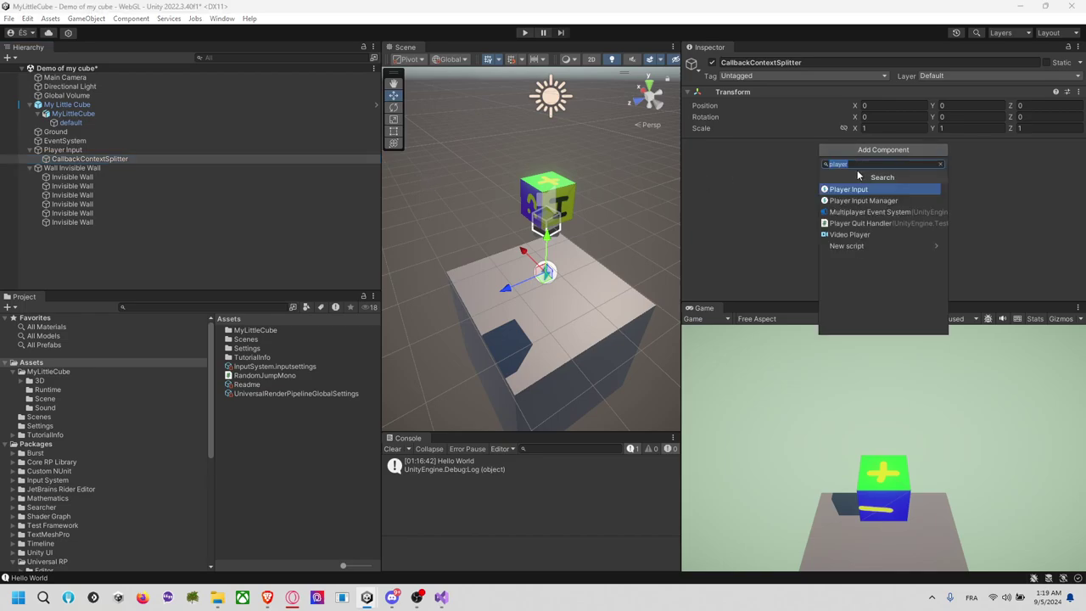
pyautogui.write('CallbackContextSplitter')
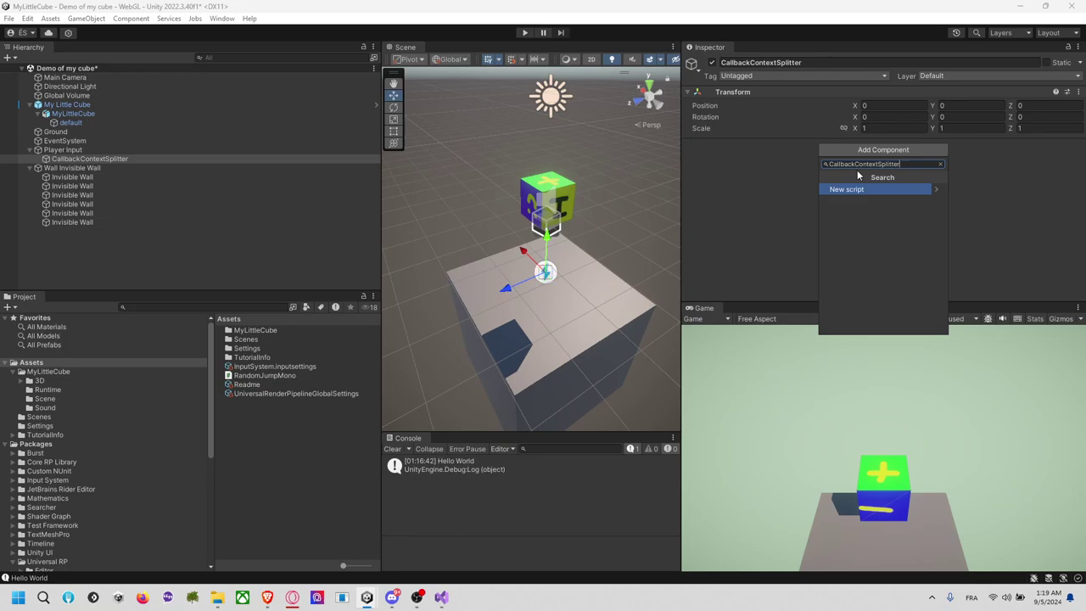
pyautogui.write('Mono')
pyautogui.press('Return')
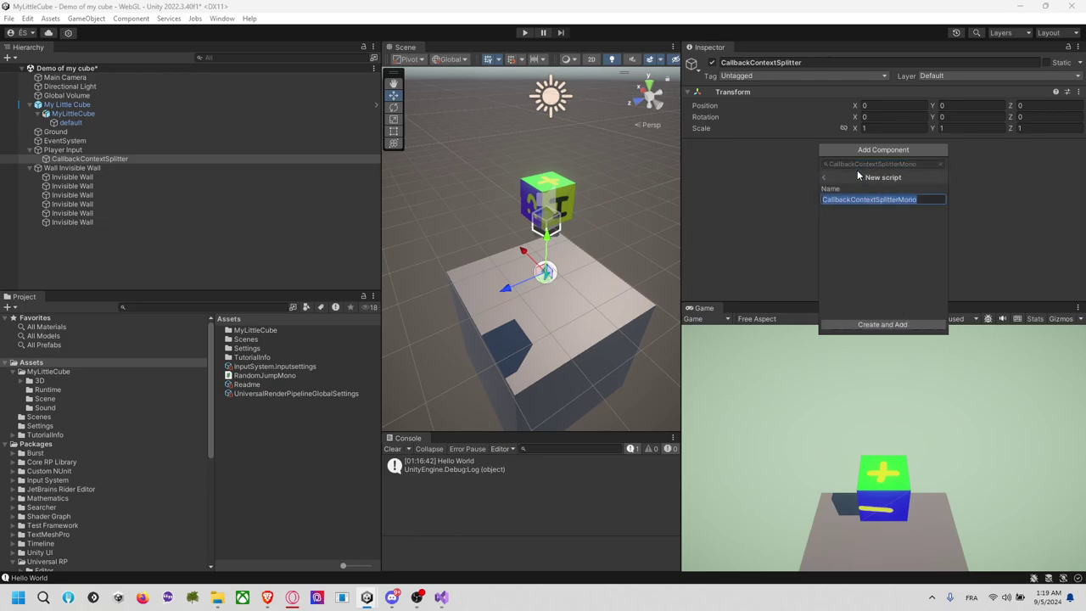
pyautogui.press('Return')
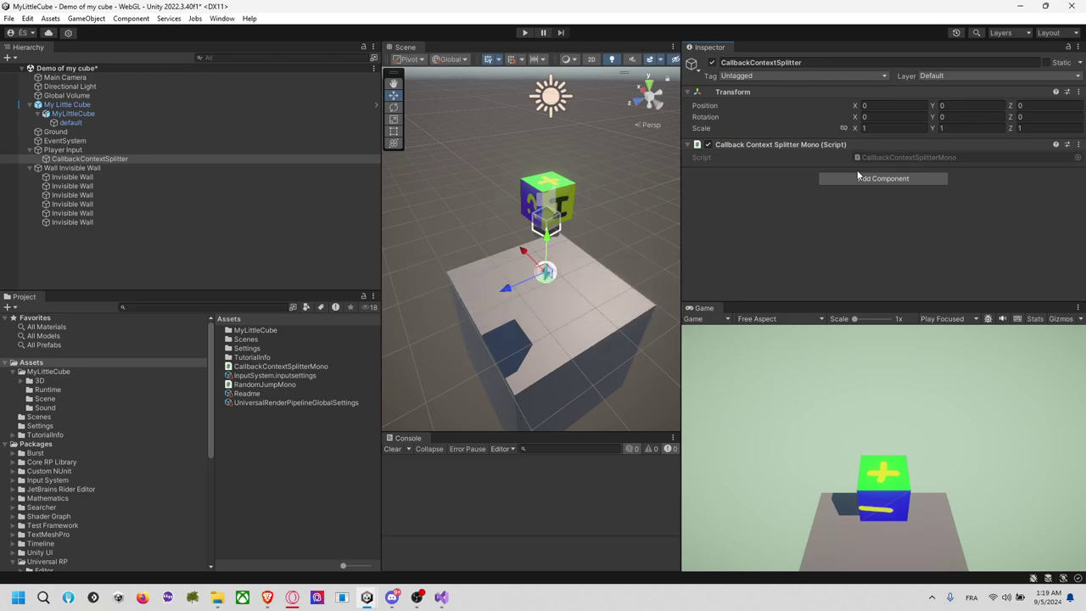
pyautogui.doubleClick(885, 160)
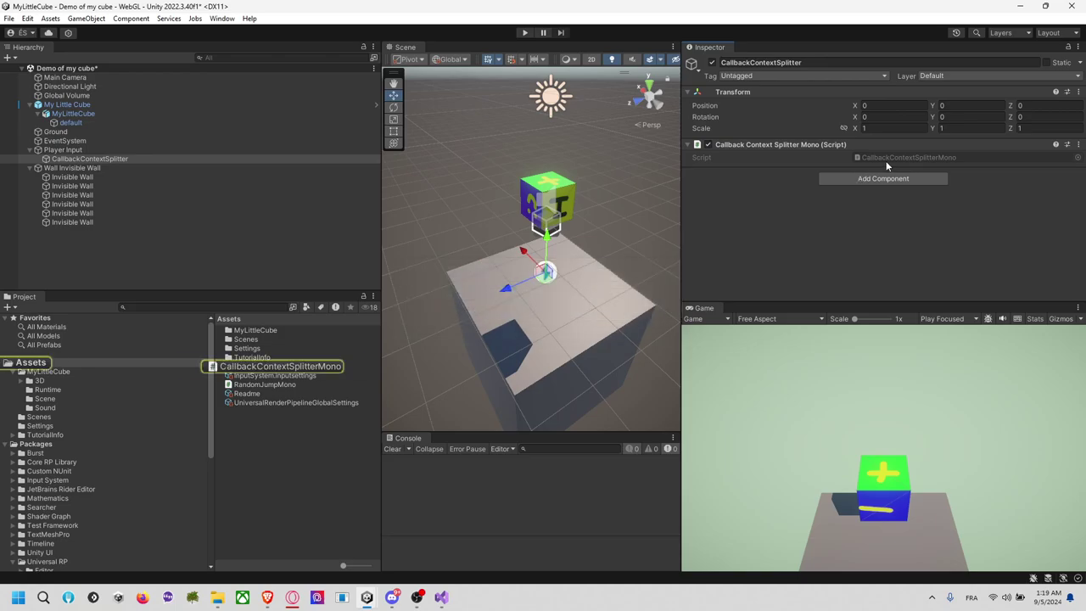
pyautogui.click(330, 136)
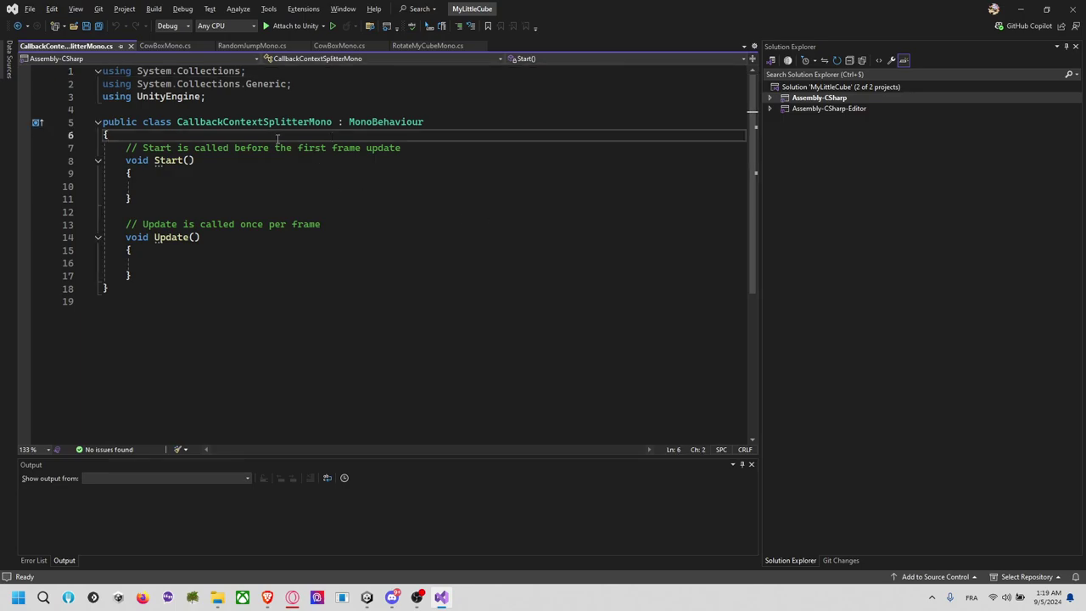
# Check Player Input's Player event listeners and the CallbackContextSplitter object in Unity
pyautogui.hotkey('alt', 'Tab')
pyautogui.click(113, 151)
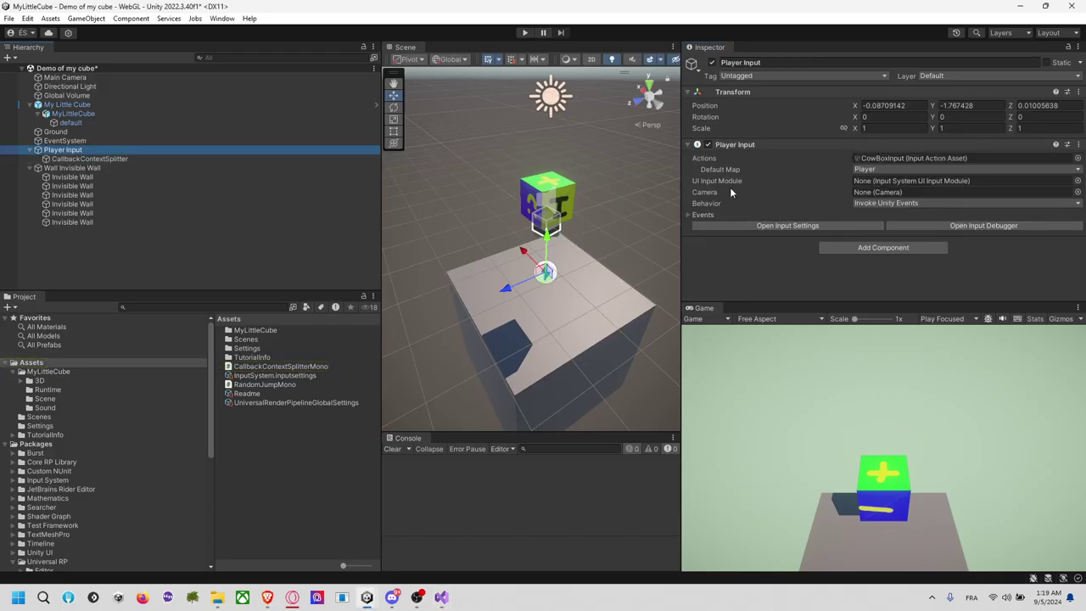
pyautogui.click(709, 215)
pyautogui.click(722, 227)
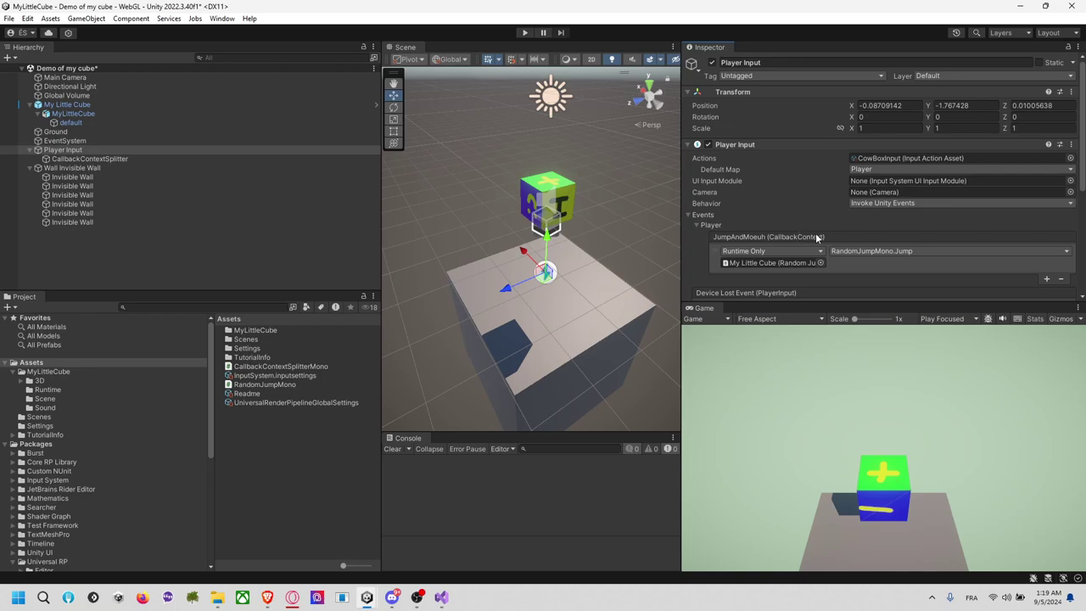
pyautogui.click(145, 158)
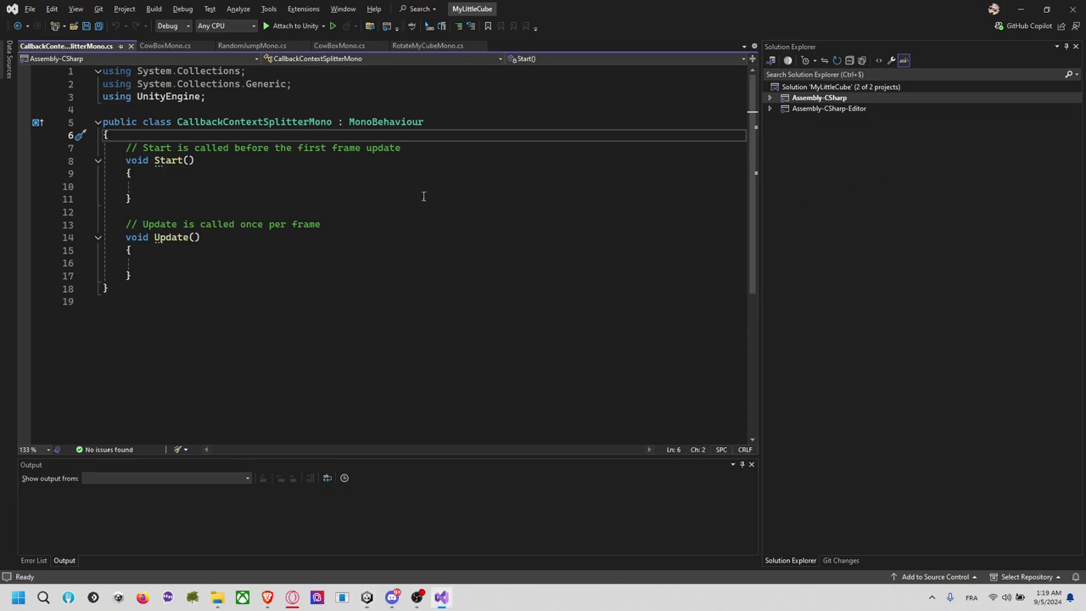
# Add a public void PushContext() method stub to the class
pyautogui.press('Return')
pyautogui.press('Return')
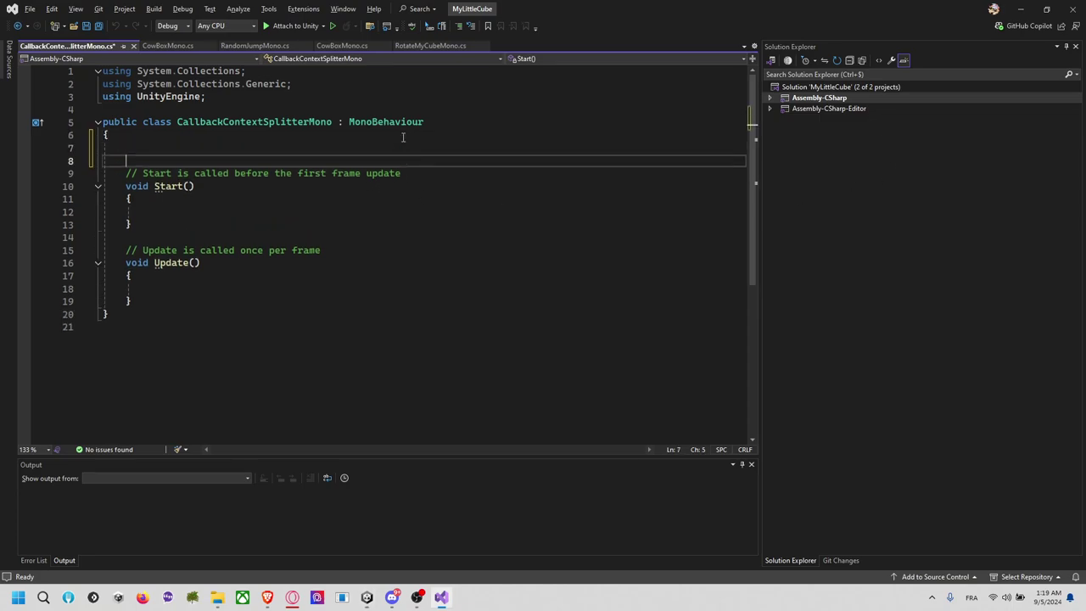
pyautogui.write('public void ')
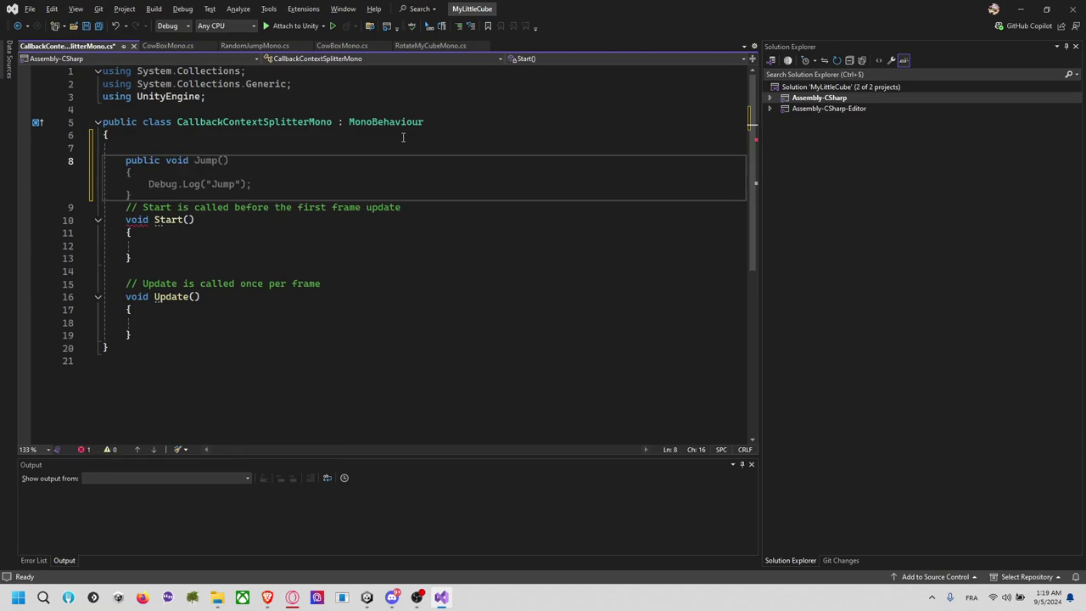
pyautogui.write('PushContex')
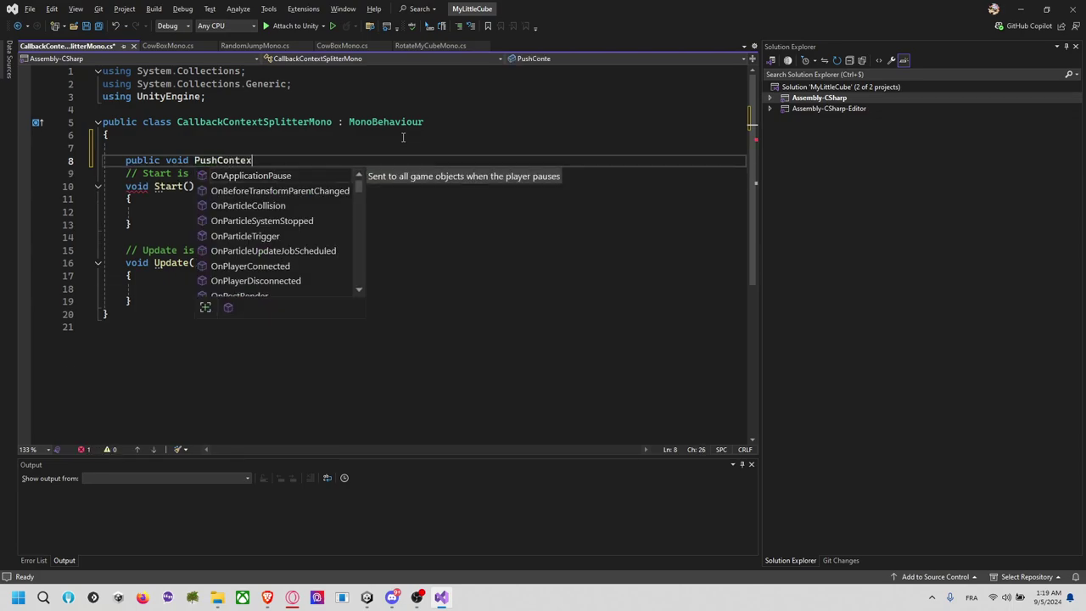
pyautogui.write('t(cont')
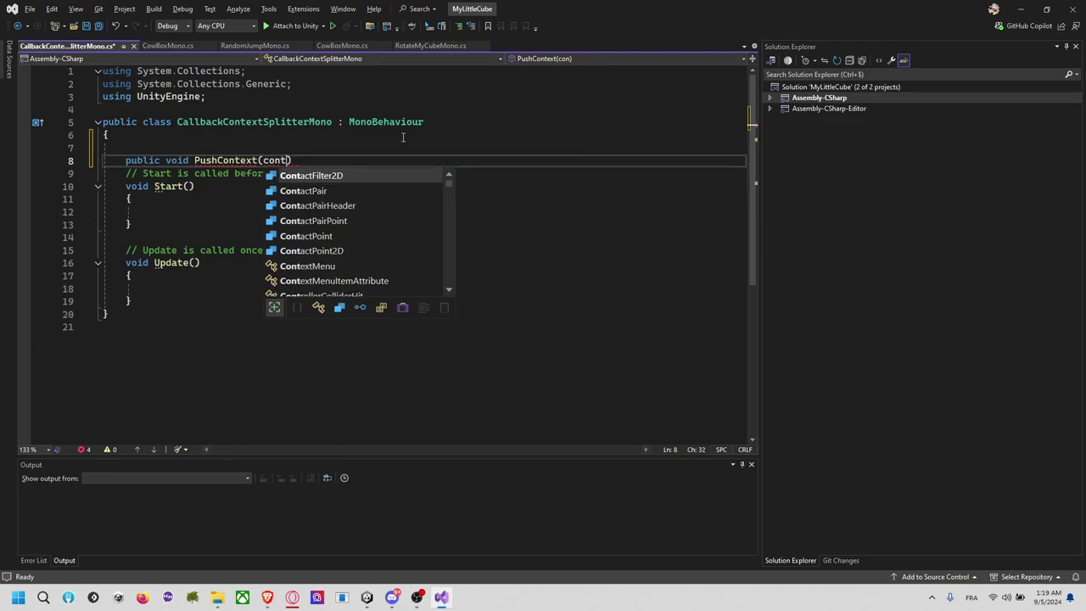
pyautogui.write('ext')
pyautogui.press('BackSpace')
pyautogui.press('BackSpace')
pyautogui.press('BackSpace')
pyautogui.press('BackSpace')
pyautogui.press('BackSpace')
pyautogui.press('BackSpace')
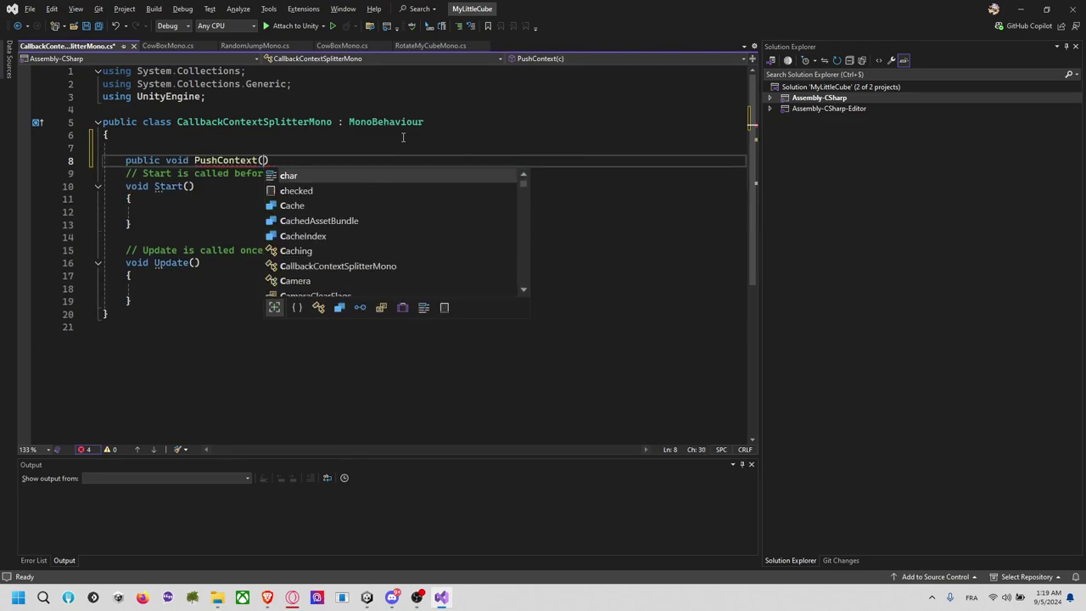
pyautogui.write('callbac')
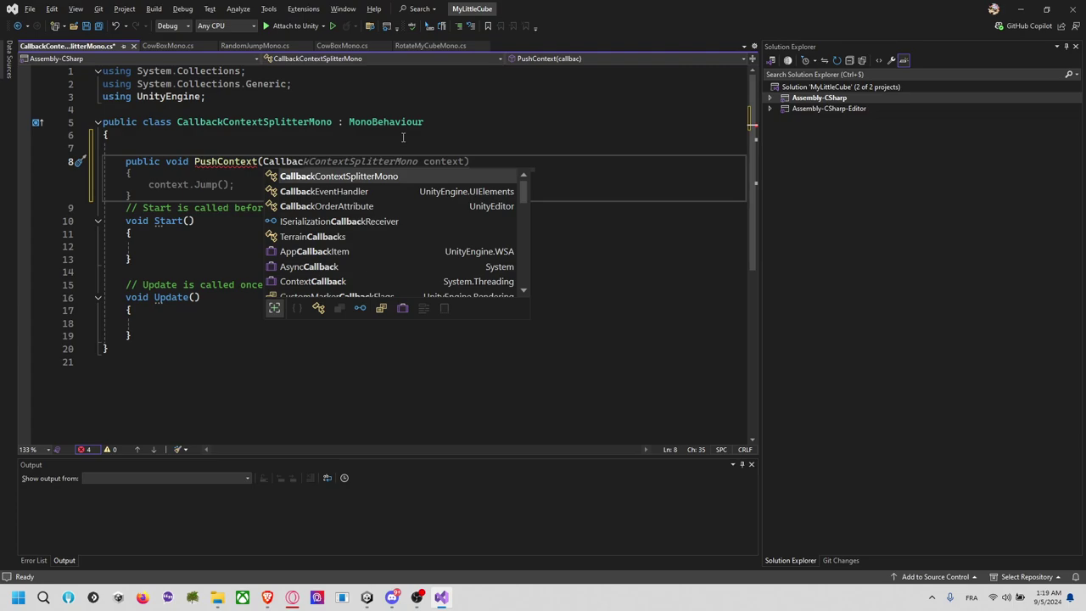
pyautogui.write('kcon')
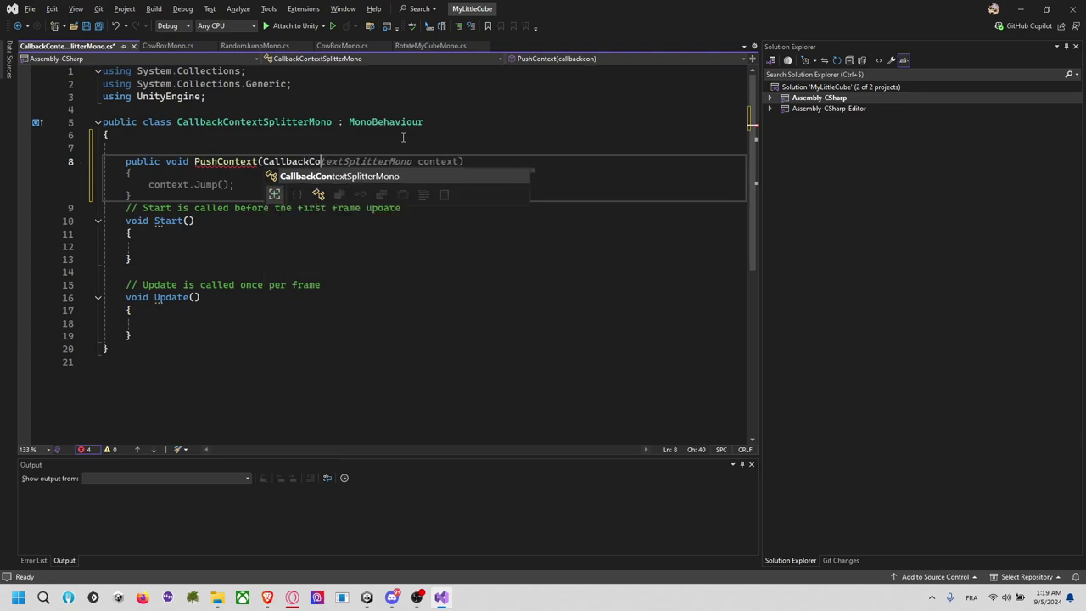
pyautogui.press('BackSpace')
pyautogui.press('BackSpace')
pyautogui.press('BackSpace')
pyautogui.press('BackSpace')
pyautogui.press('BackSpace')
pyautogui.press('BackSpace')
pyautogui.press('BackSpace')
pyautogui.press('BackSpace')
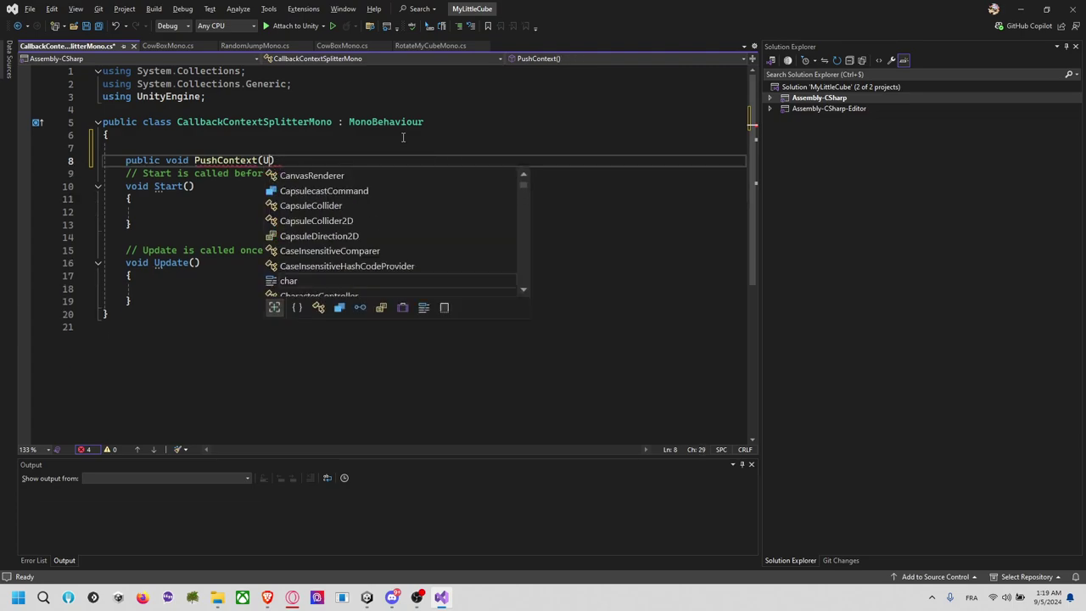
pyautogui.write('Unity')
pyautogui.press('Escape')
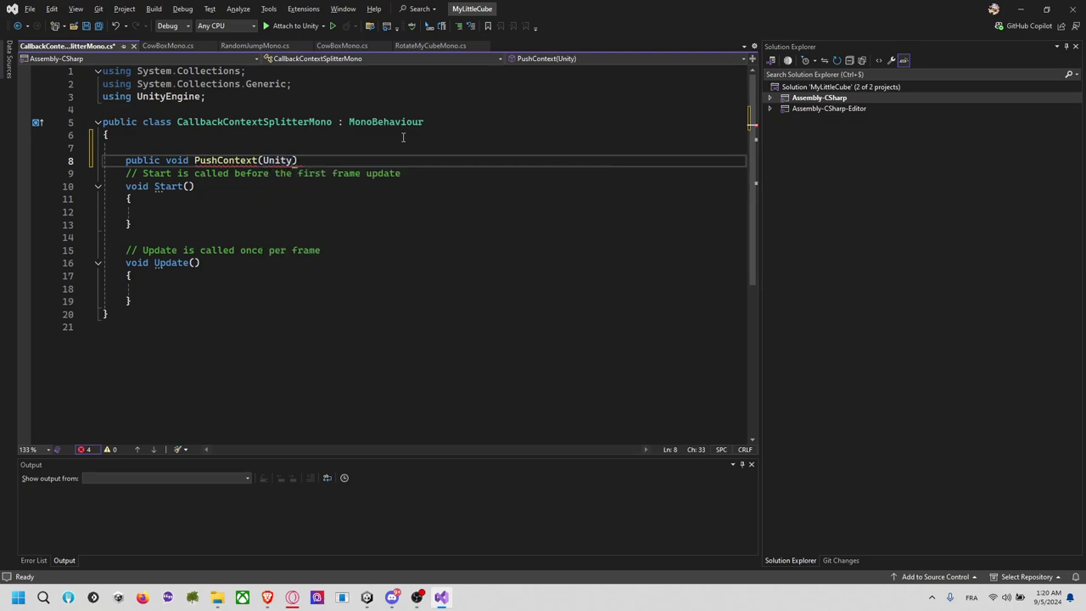
pyautogui.press('BackSpace')
pyautogui.press('BackSpace')
pyautogui.press('BackSpace')
# Add a 'using UnityEngine.InputSystem;' directive below the existing imports
pyautogui.press('Up')
pyautogui.press('Up')
pyautogui.press('Up')
pyautogui.press('Up')
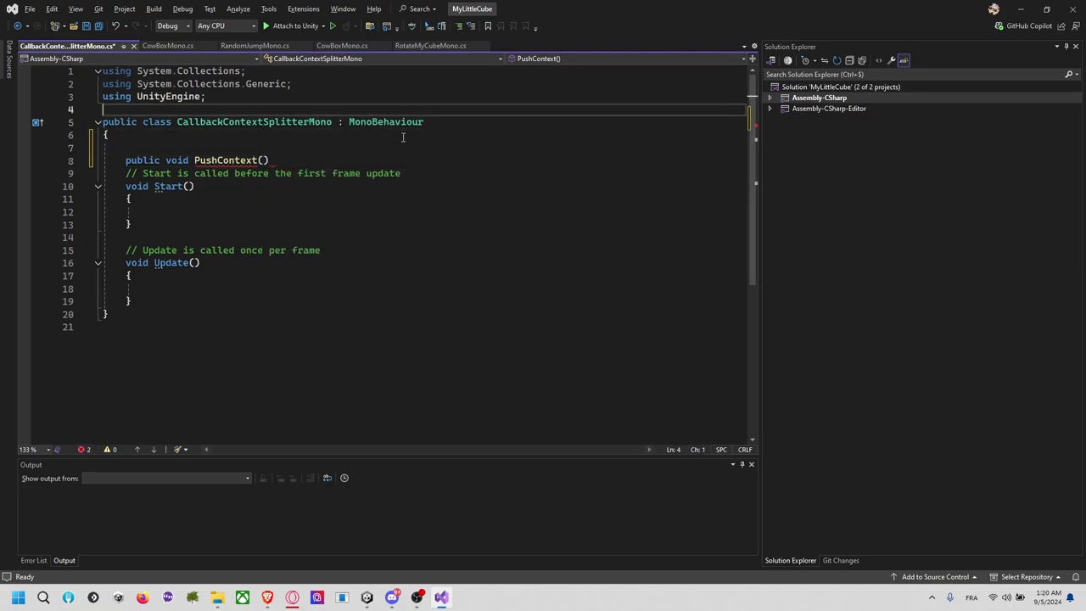
pyautogui.press('Return')
pyautogui.write('using unity')
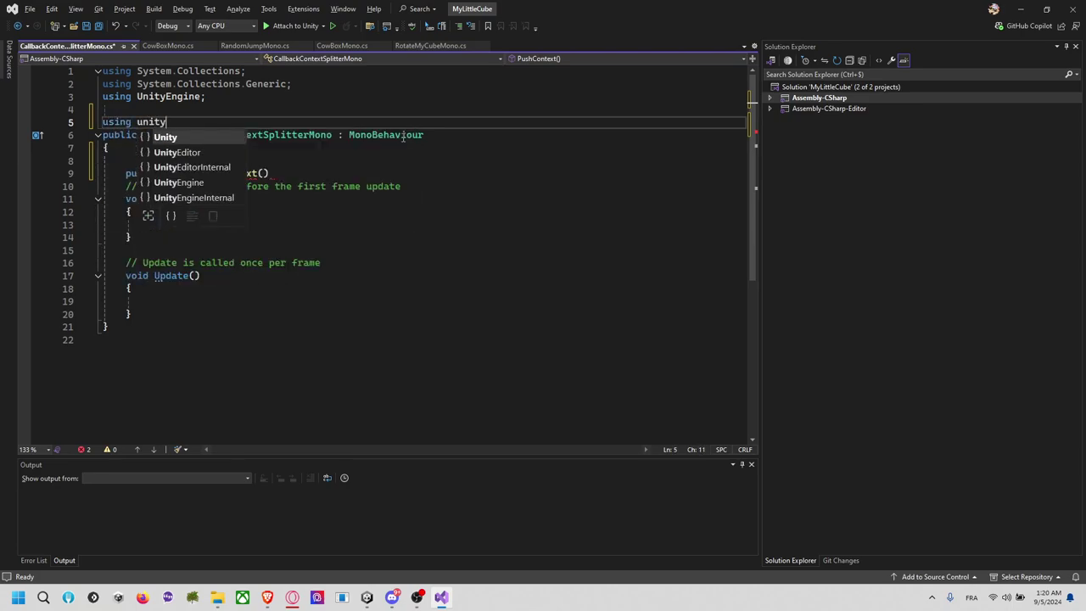
pyautogui.press('Down')
pyautogui.press('Down')
pyautogui.press('Down')
pyautogui.write('.')
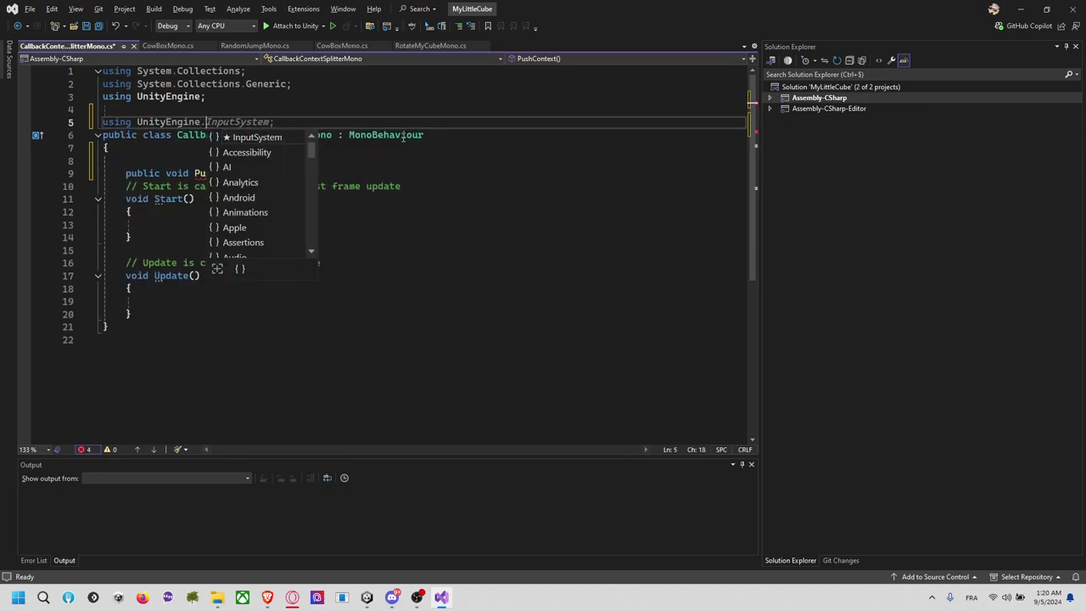
pyautogui.write(';')
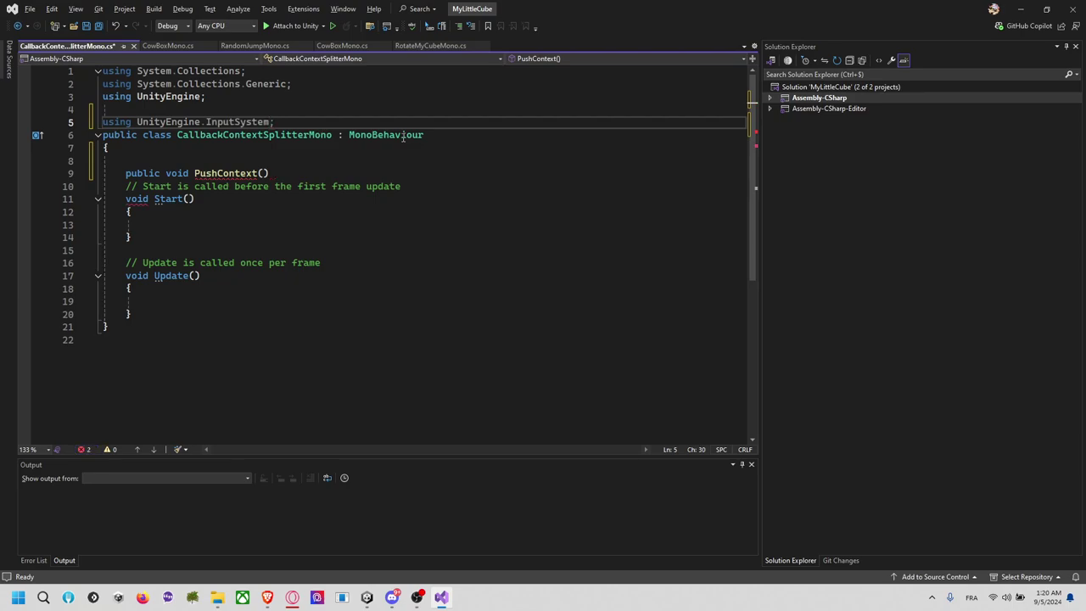
pyautogui.write(' ;')
pyautogui.press('Return')
pyautogui.press('BackSpace')
pyautogui.press('BackSpace')
pyautogui.press('Return')
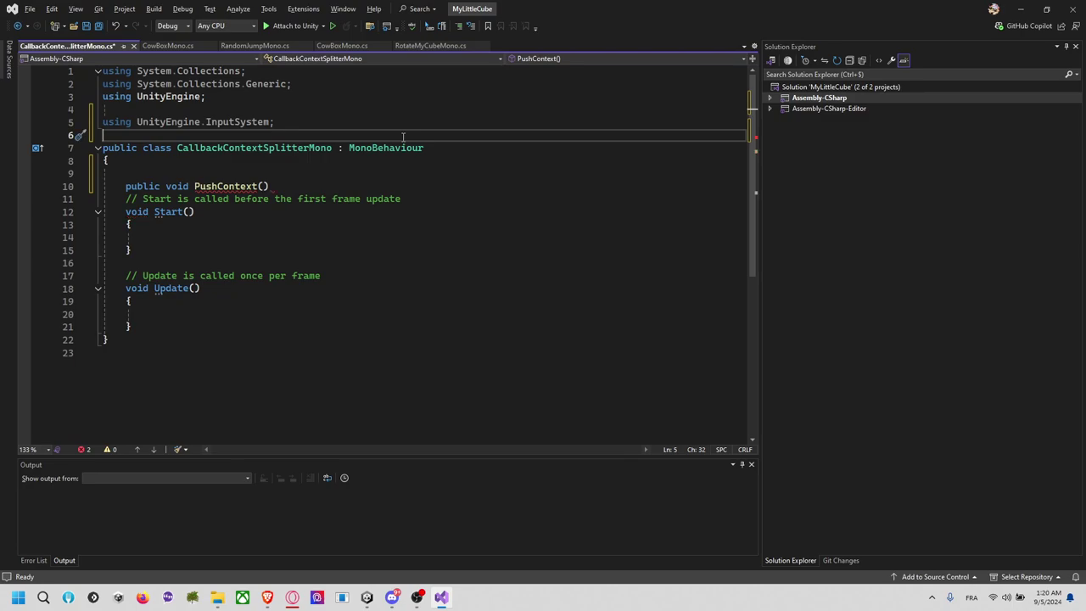
pyautogui.doubleClick(251, 121)
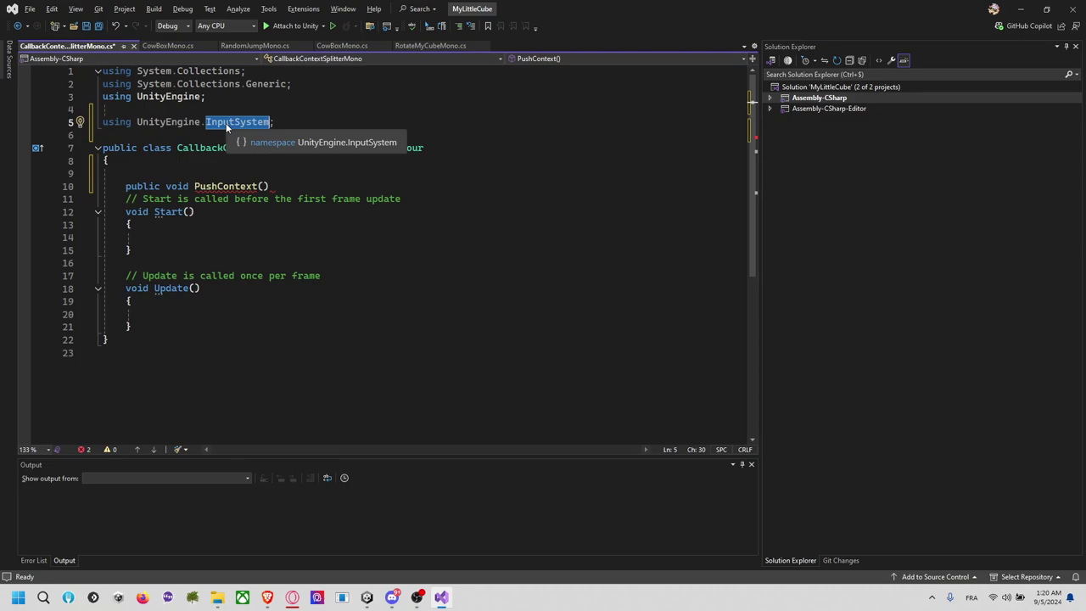
pyautogui.click(271, 186)
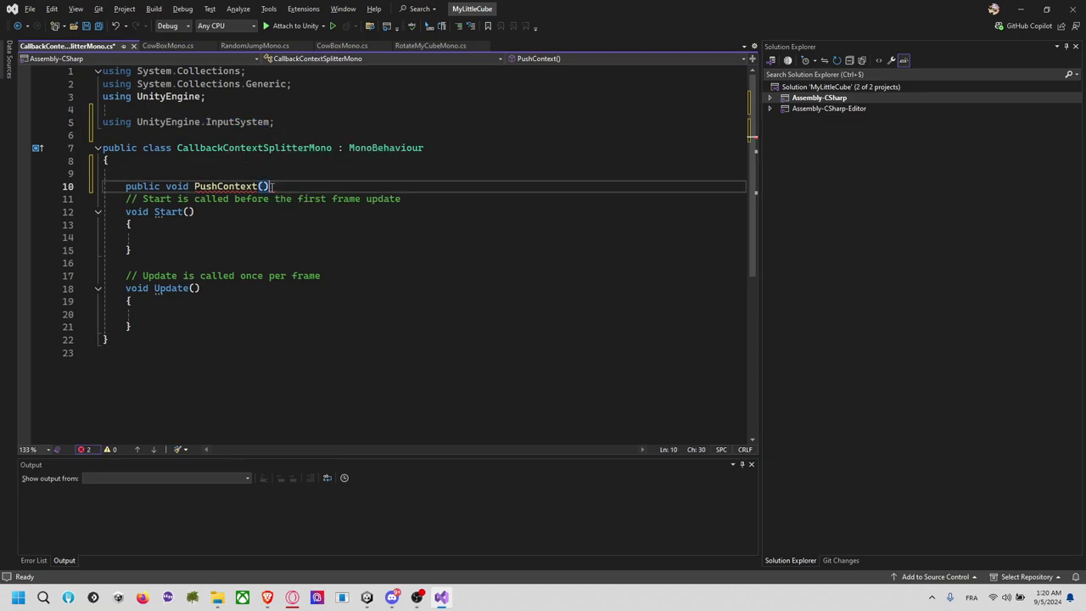
# Give PushContext an InputAction.CallbackContext context parameter and a Started-phase "PushContext" log
pyautogui.click(264, 187)
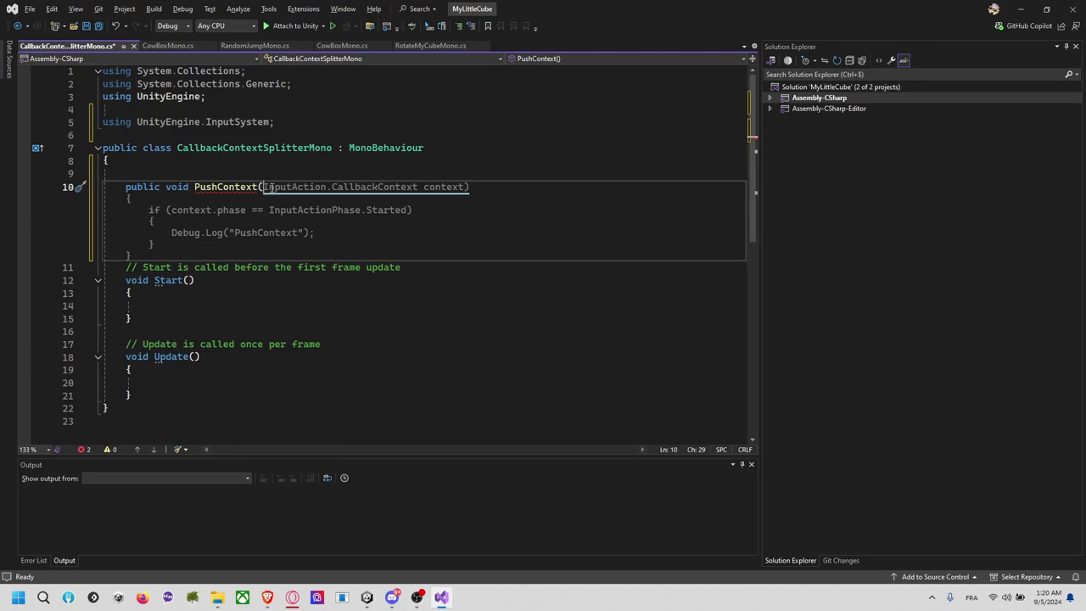
pyautogui.press('Tab')
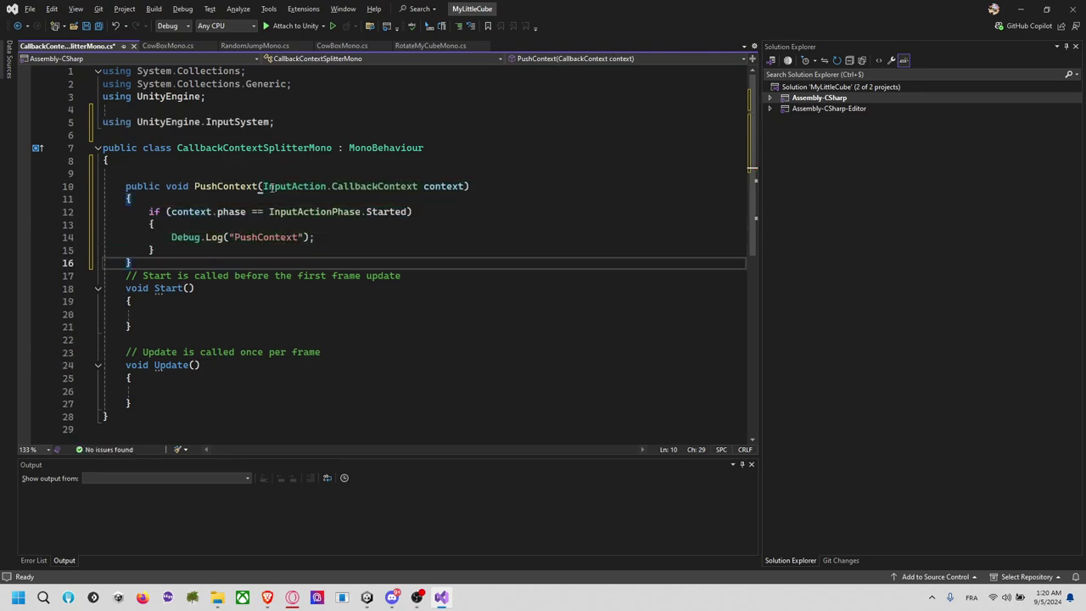
pyautogui.doubleClick(306, 186)
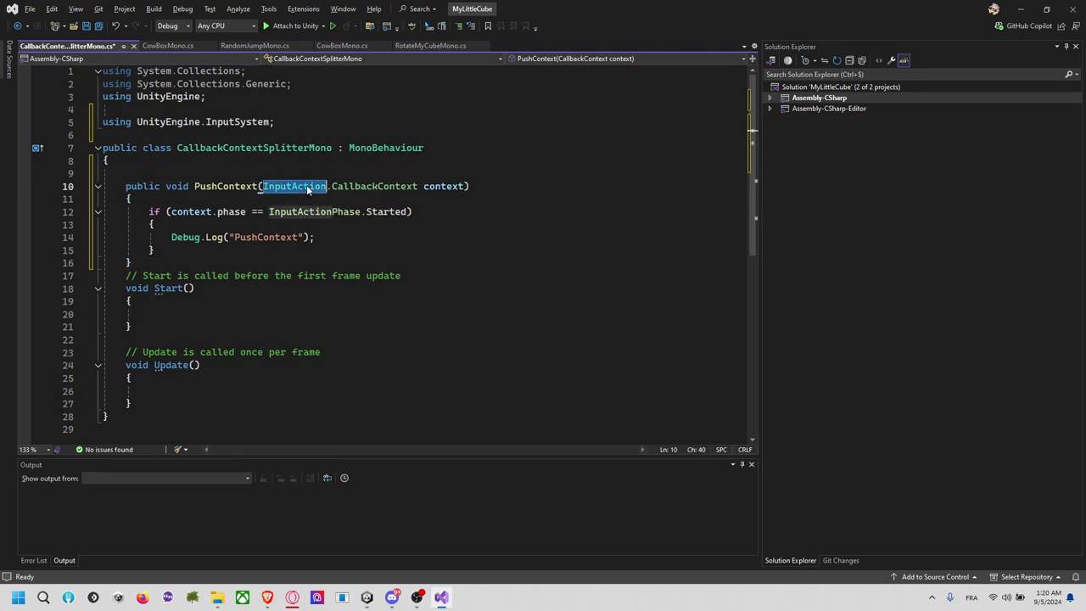
pyautogui.doubleClick(353, 186)
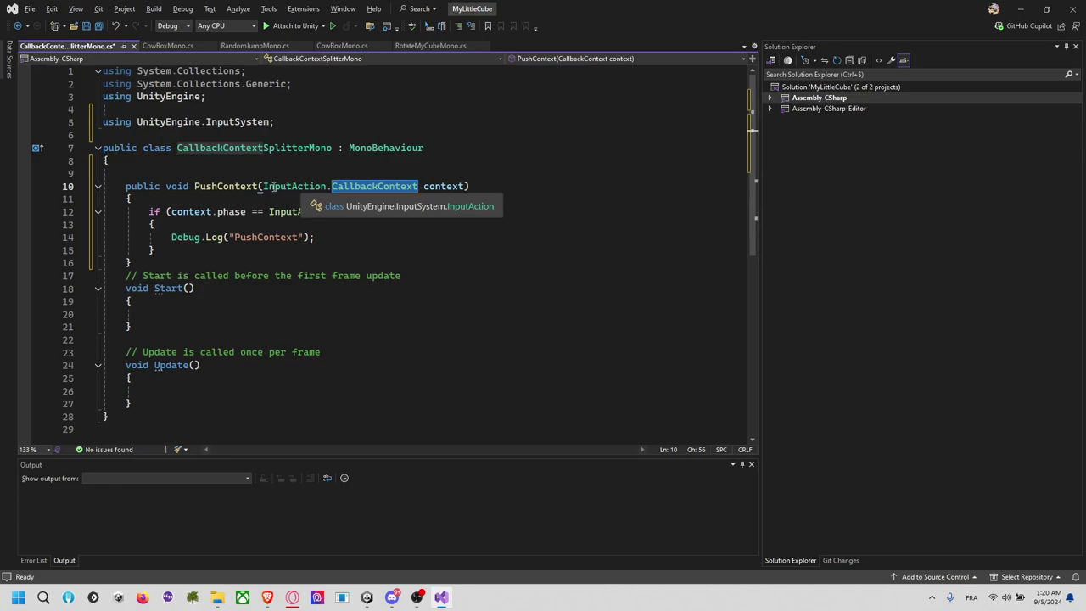
pyautogui.moveTo(259, 186); pyautogui.dragTo(415, 186)
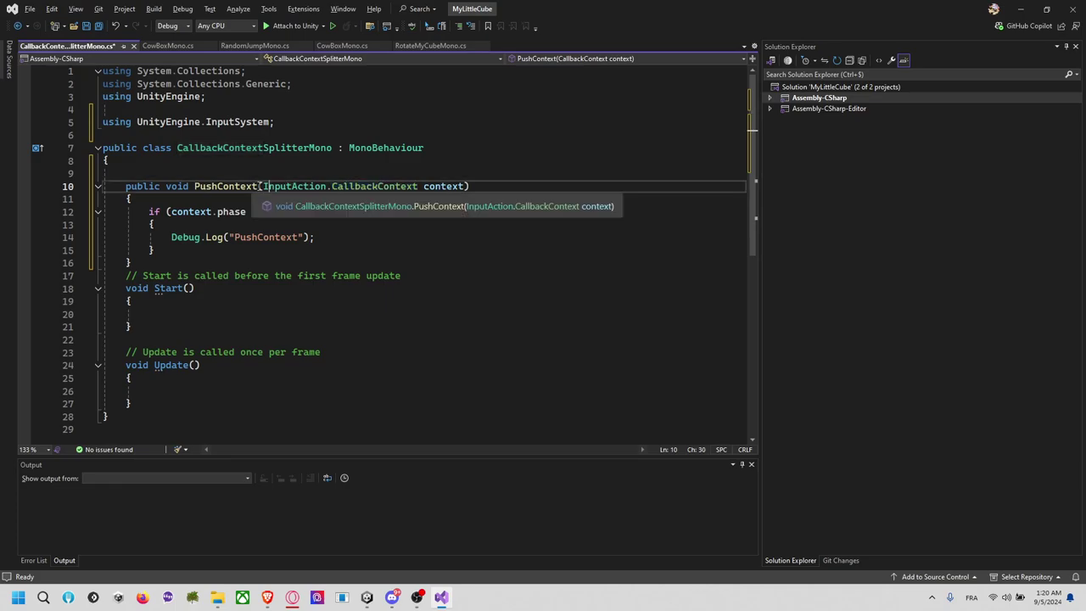
pyautogui.doubleClick(442, 185)
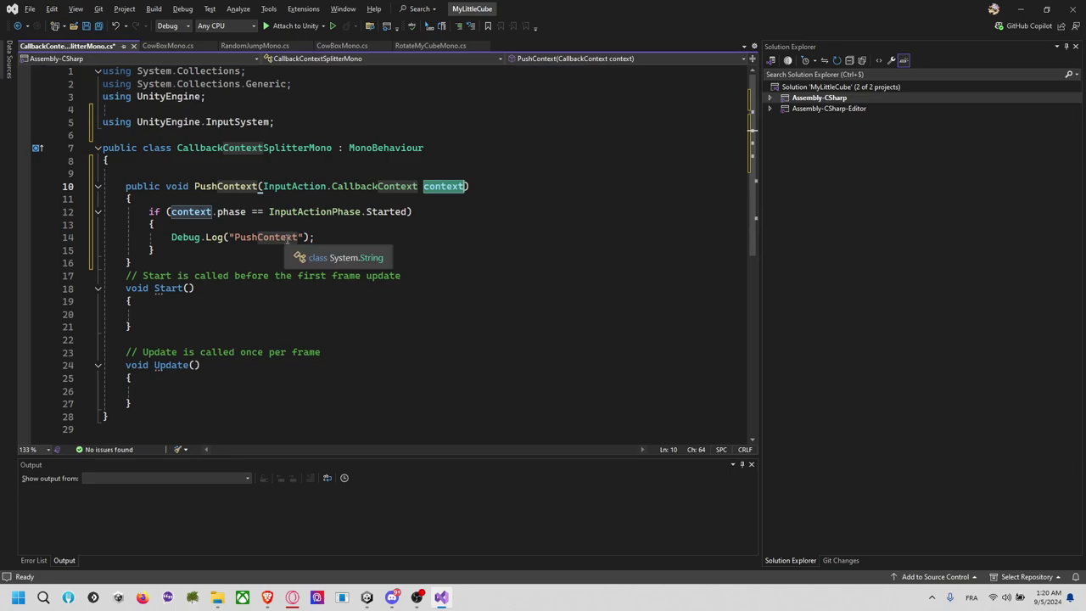
pyautogui.moveTo(155, 250); pyautogui.dragTo(147, 212)
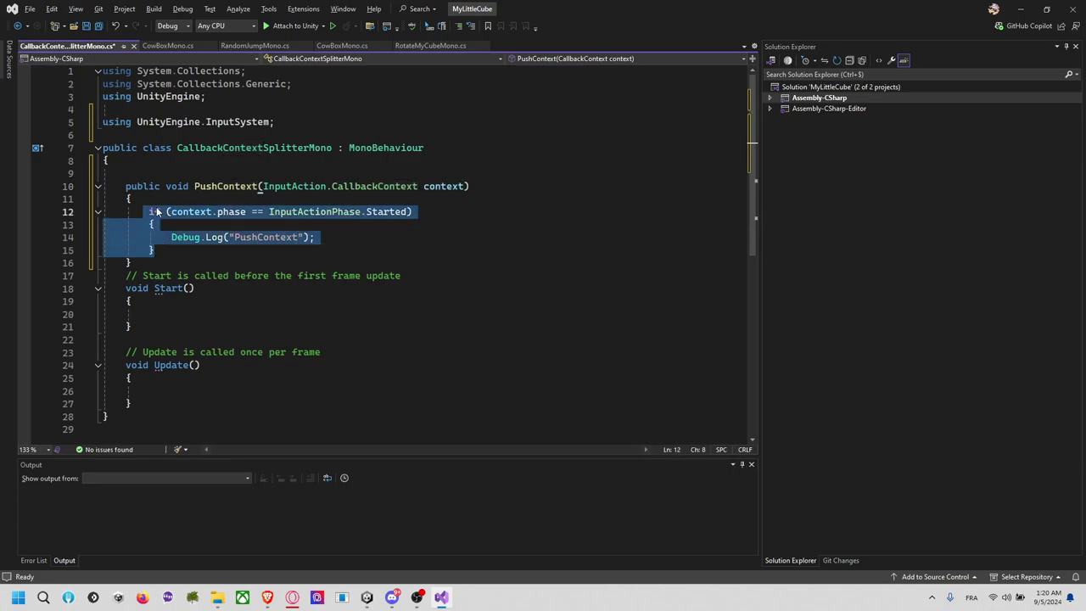
# Delete the Started if-block, discarding the suggested performed handler
pyautogui.press('Delete')
pyautogui.press('Return')
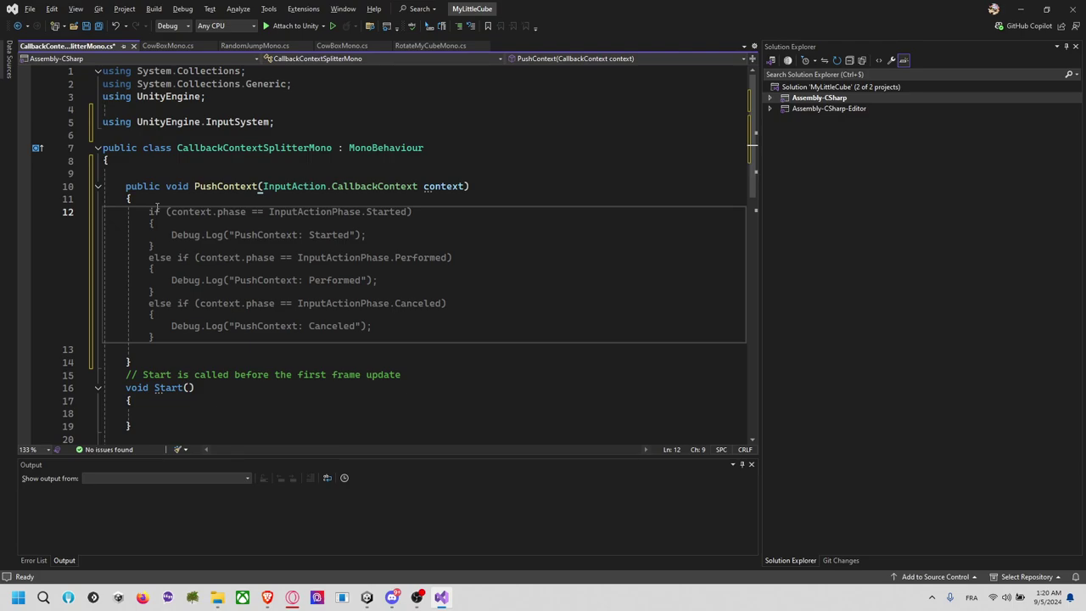
pyautogui.write('con')
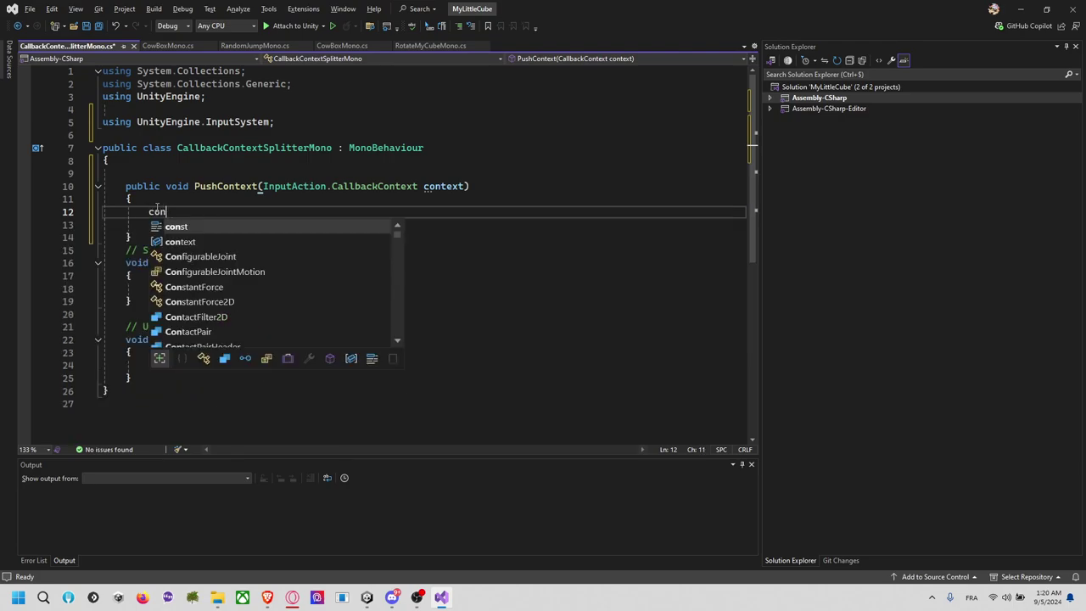
pyautogui.write('text.')
pyautogui.press('Tab')
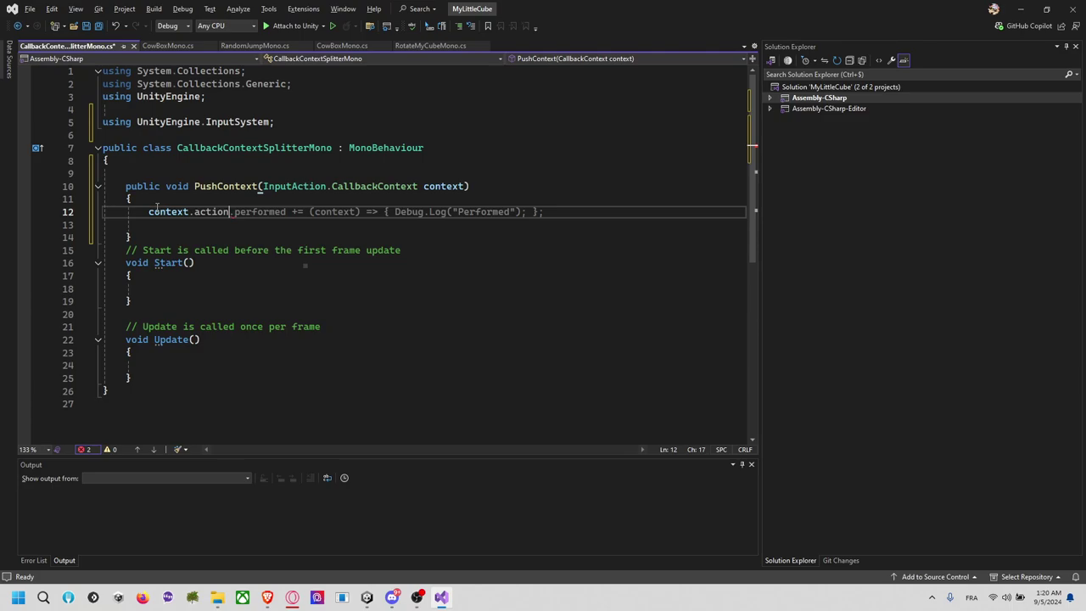
pyautogui.press('Tab')
pyautogui.hotkey('ctrl', 'z')
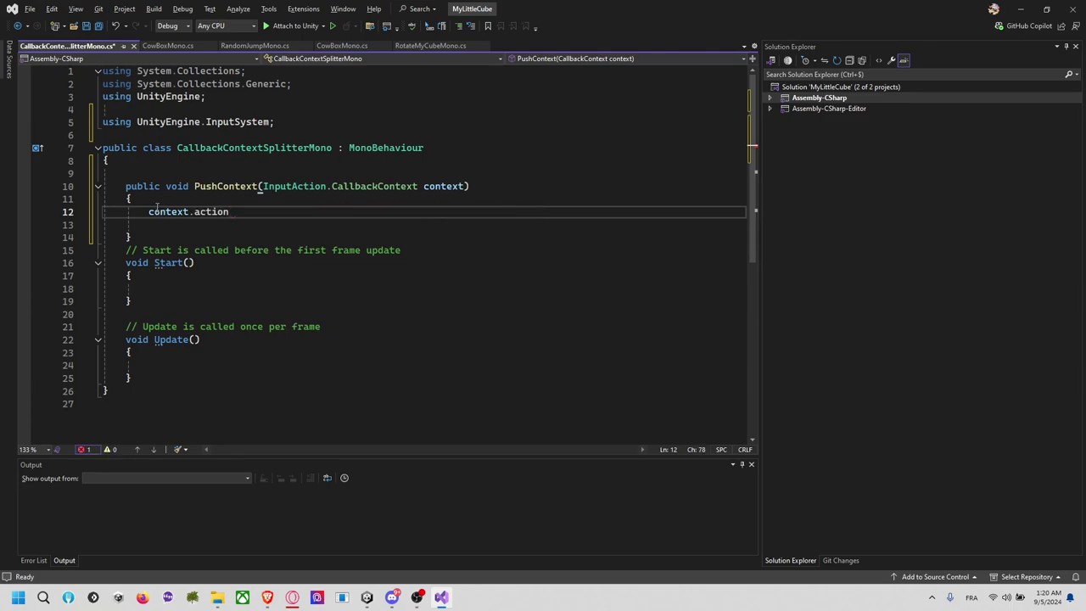
pyautogui.hotkey('shift', 'Home')
pyautogui.press('BackSpace')
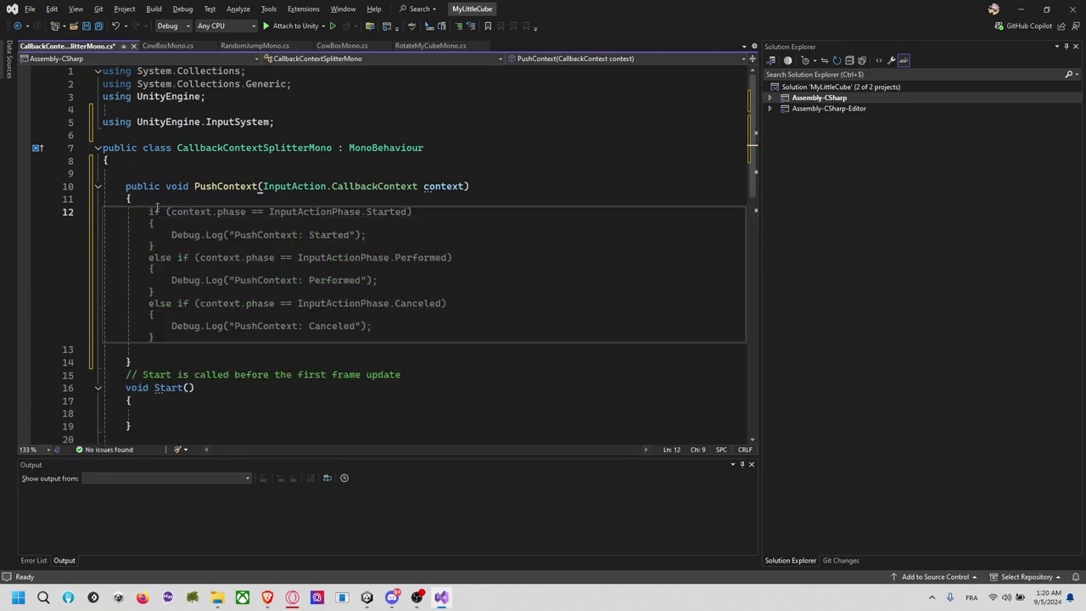
pyautogui.press('Escape')
# Store context.action.ReadValue<float>() in a float variable named value
pyautogui.write('context.')
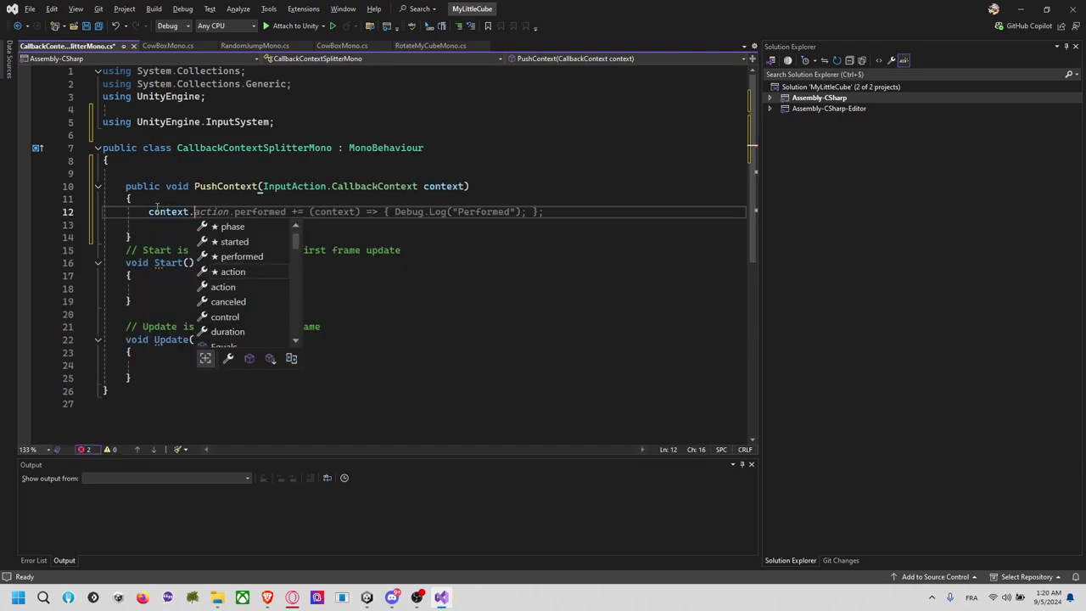
pyautogui.write('a')
pyautogui.press('Tab')
pyautogui.write('.Re')
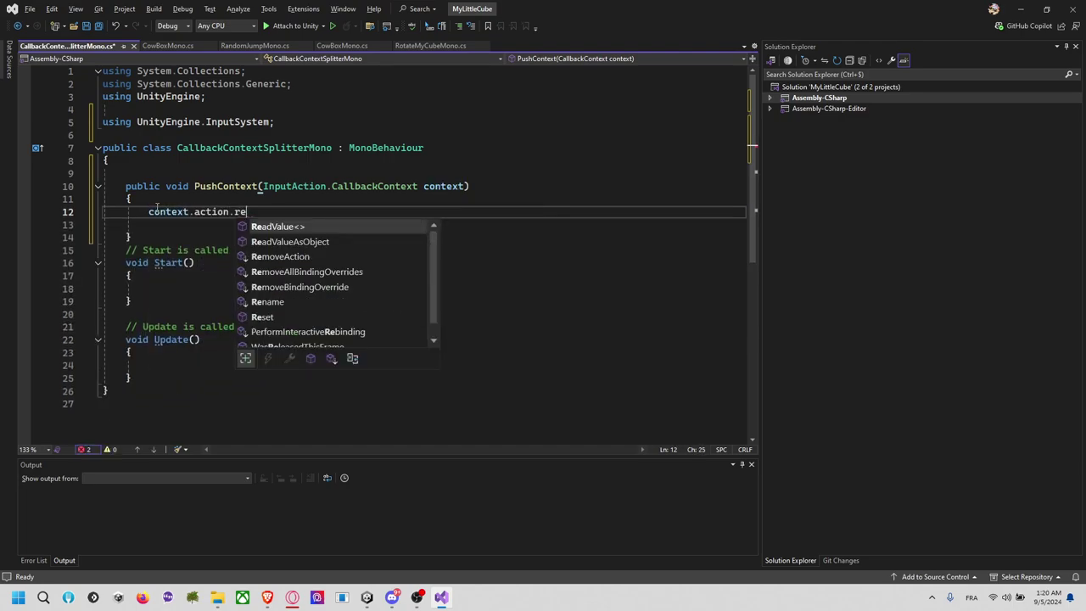
pyautogui.press('Tab')
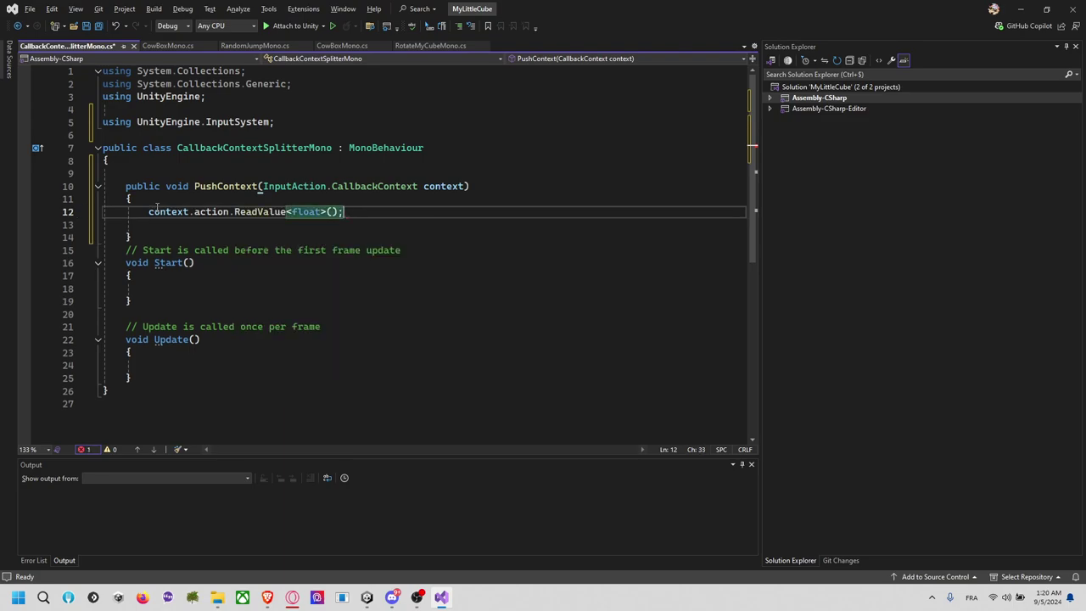
pyautogui.press('Up')
pyautogui.press('Down')
pyautogui.press('Left')
pyautogui.press('Left')
pyautogui.press('Left')
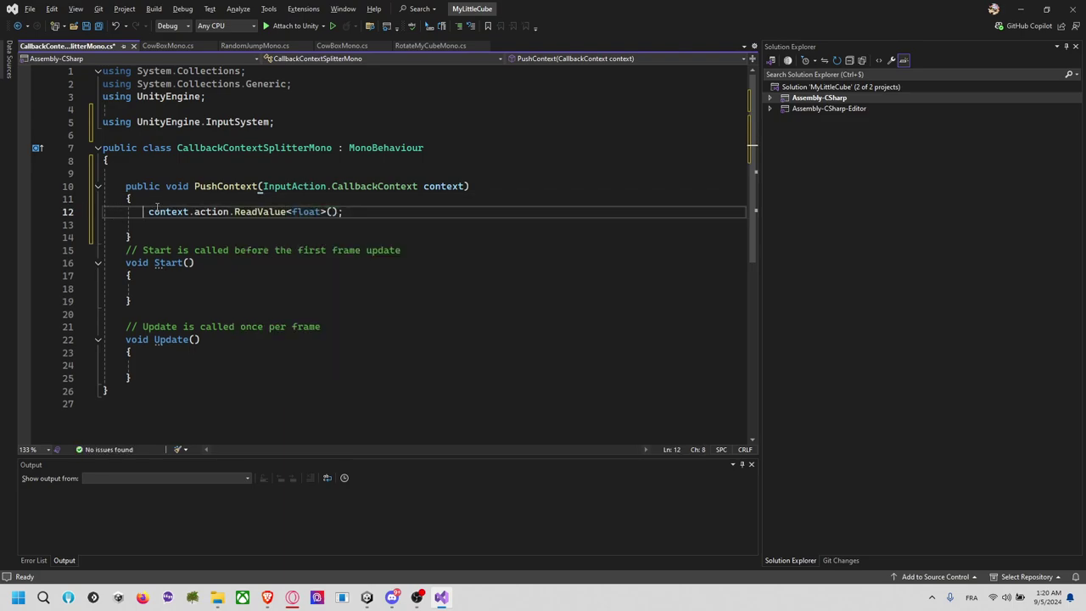
pyautogui.write('float  ')
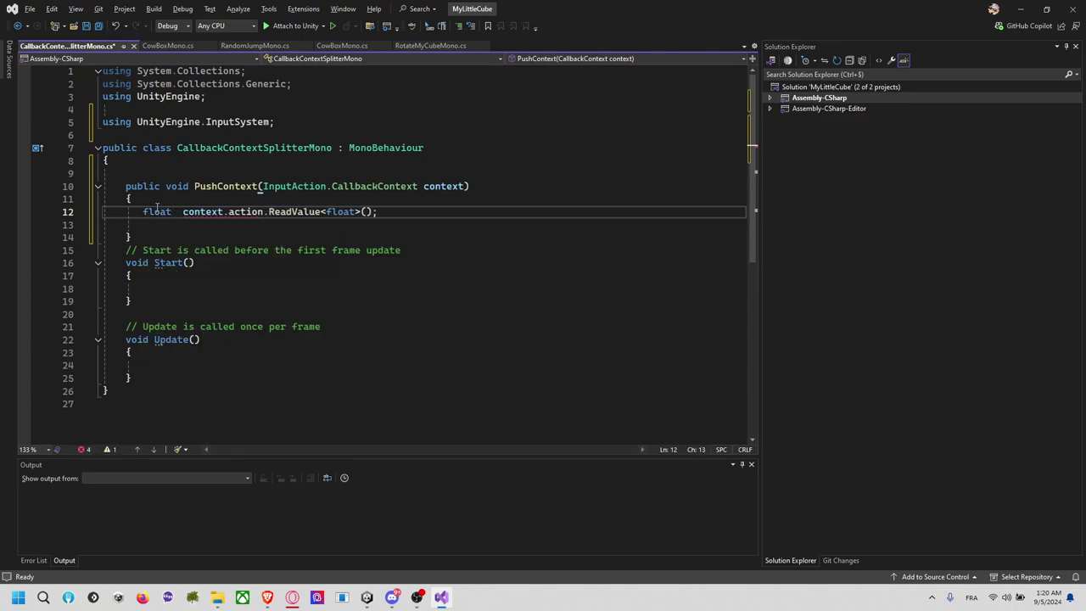
pyautogui.write('value =')
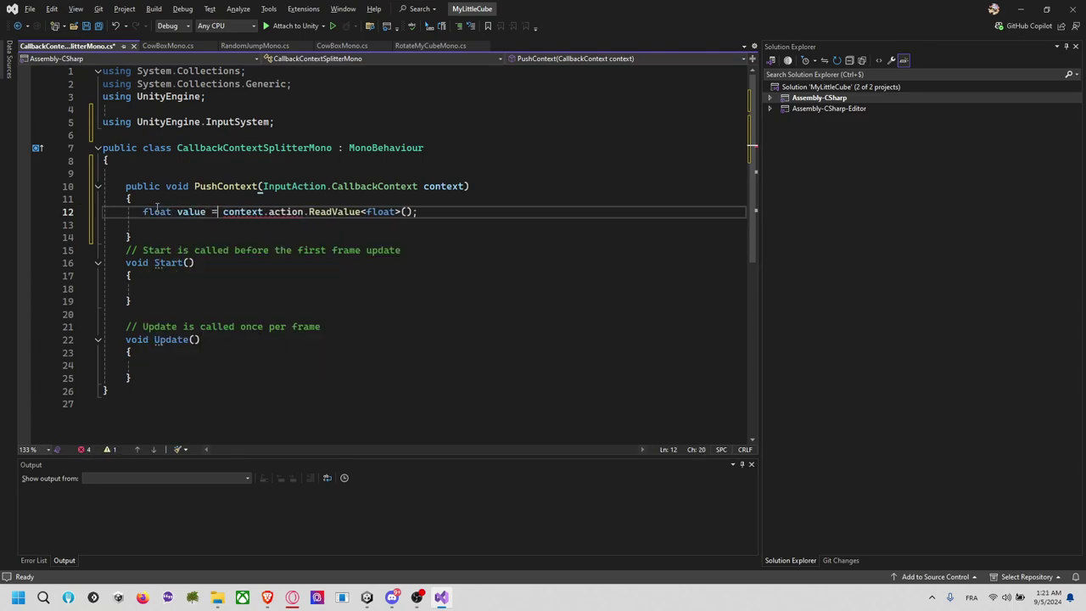
# Add an if/else logging "Pushed" when value exceeds 0.5, otherwise "Released"
pyautogui.press('End')
pyautogui.press('Return')
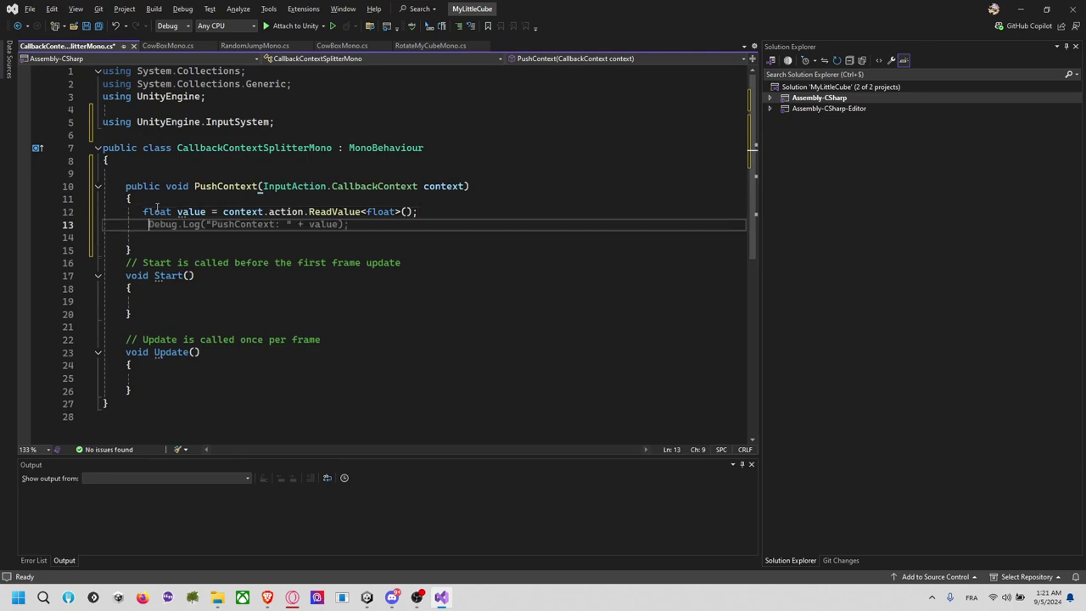
pyautogui.write('if(value')
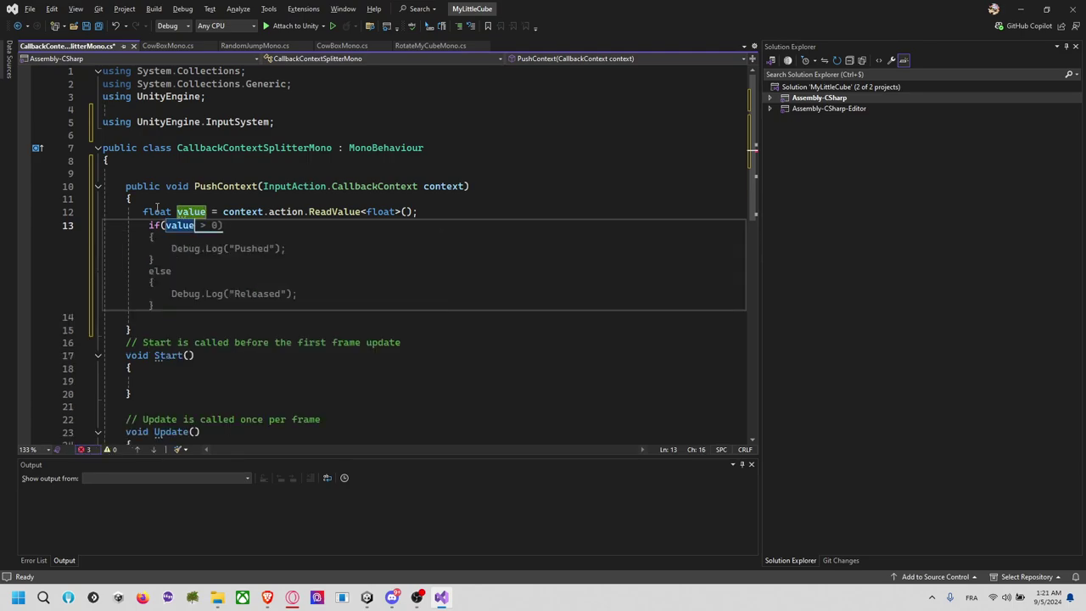
pyautogui.press('Tab')
pyautogui.press('Up')
pyautogui.press('Up')
pyautogui.press('Up')
pyautogui.press('Up')
pyautogui.press('Up')
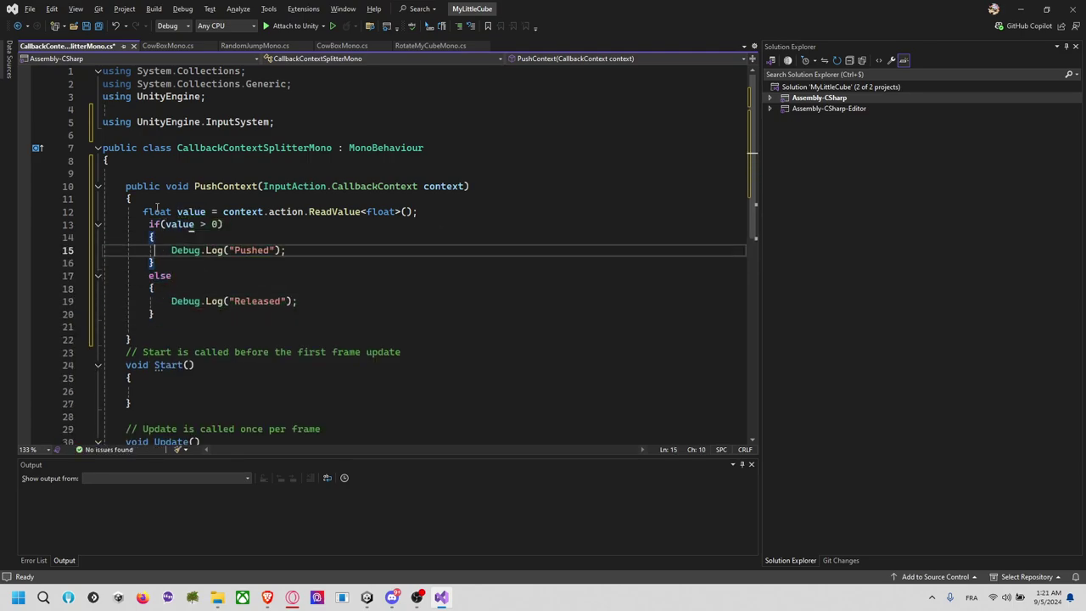
pyautogui.press('Up')
pyautogui.press('Up')
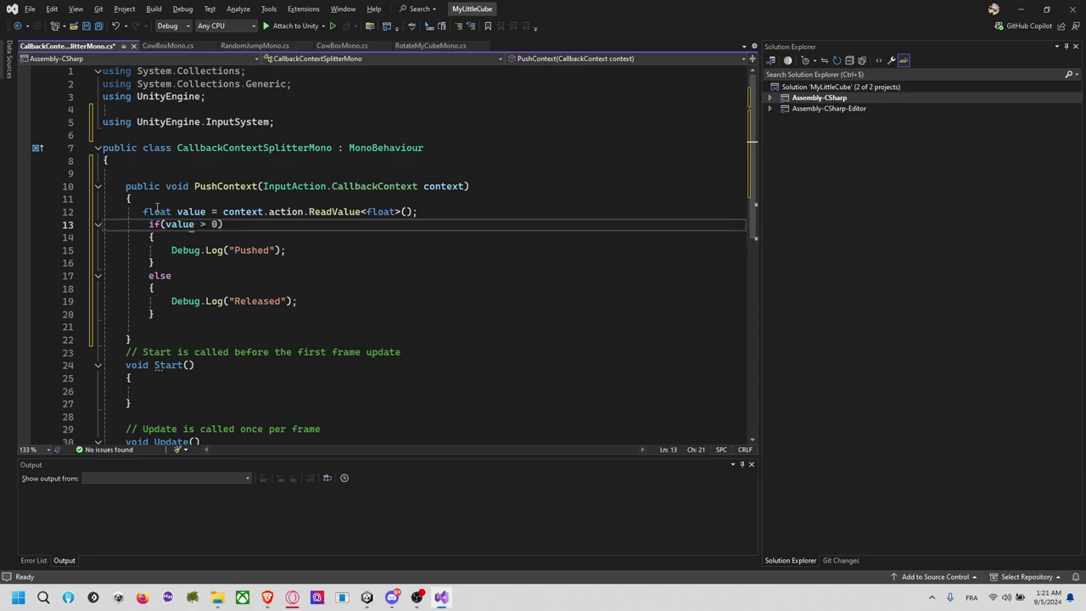
pyautogui.write('.5')
pyautogui.click(220, 236)
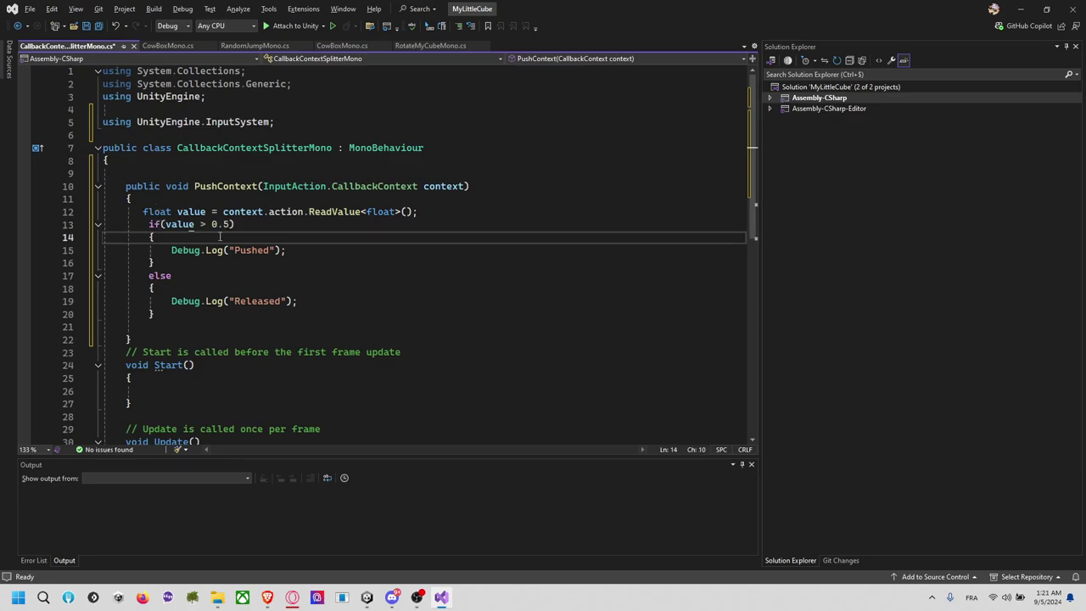
# Declare public UnityEvent fields m_onClick and m_onRelease at the top of the class
pyautogui.click(260, 174)
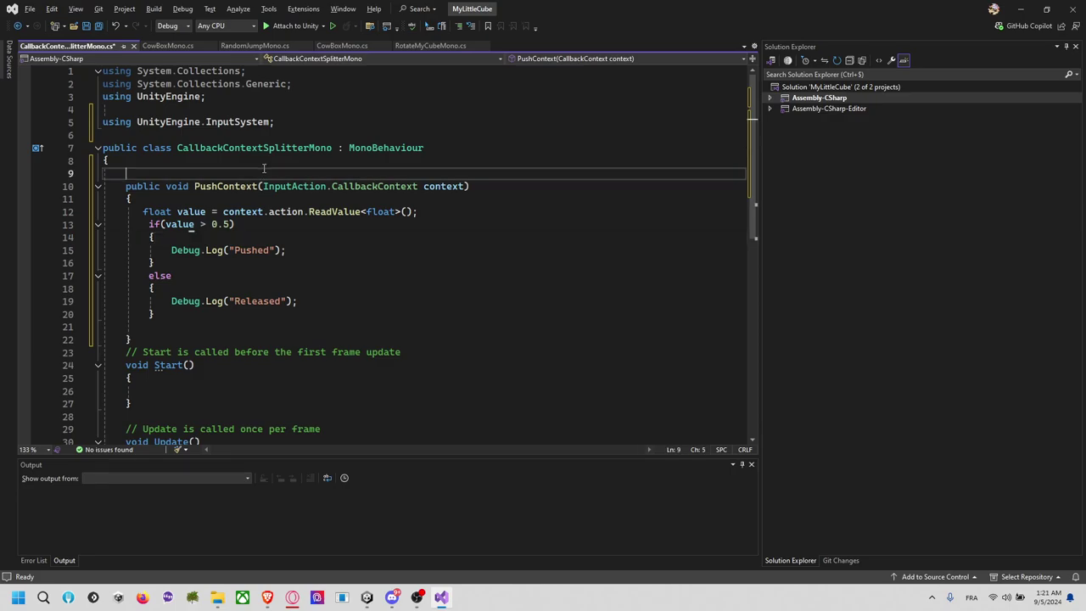
pyautogui.press('Return')
pyautogui.press('Up')
pyautogui.write('public ')
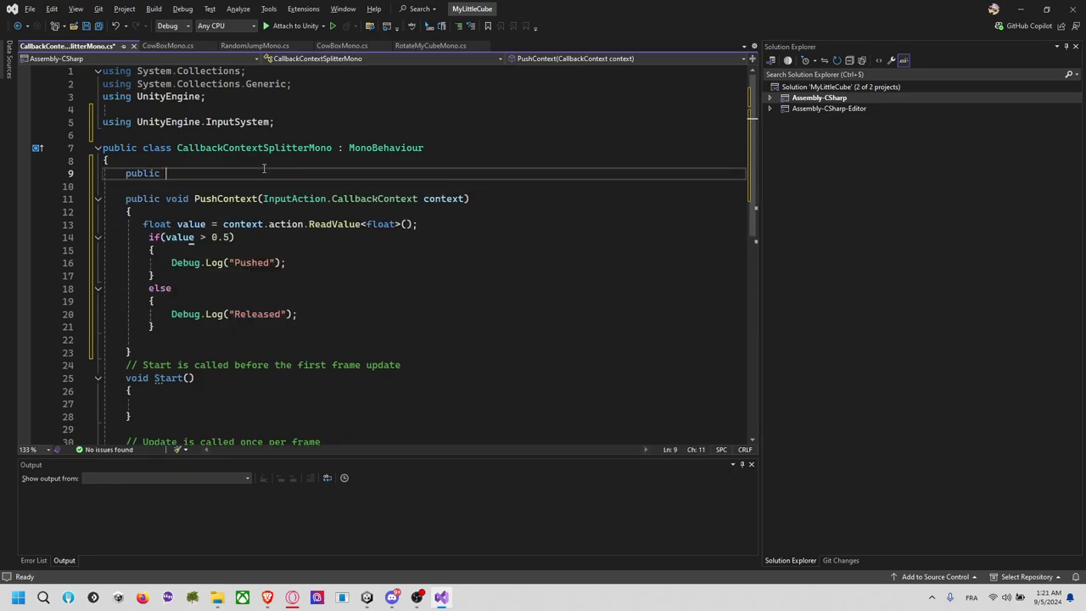
pyautogui.write('UnityEvent')
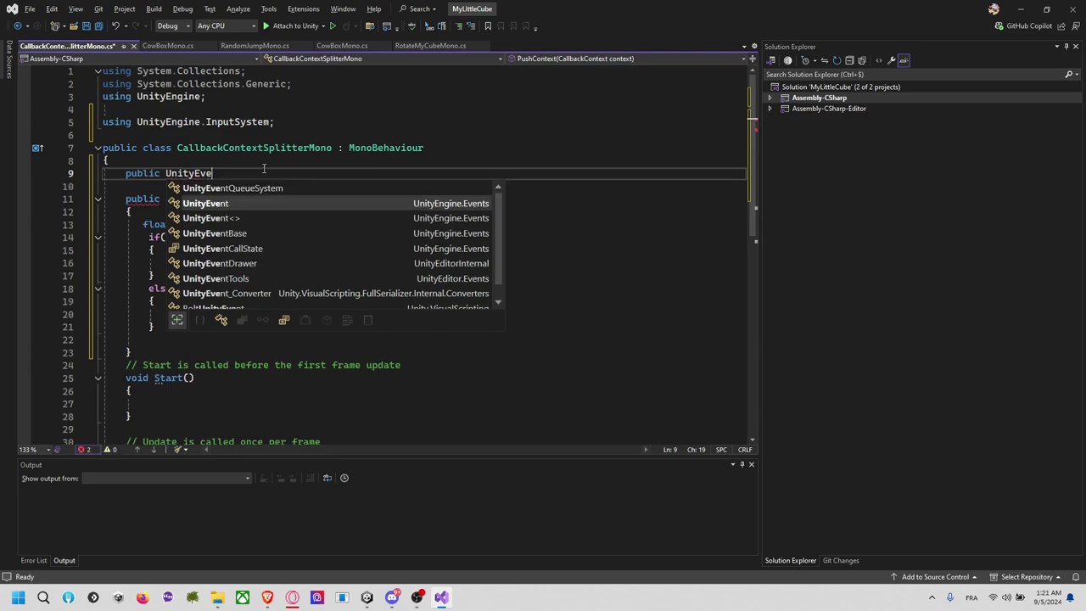
pyautogui.press('Tab')
pyautogui.write('m_onC')
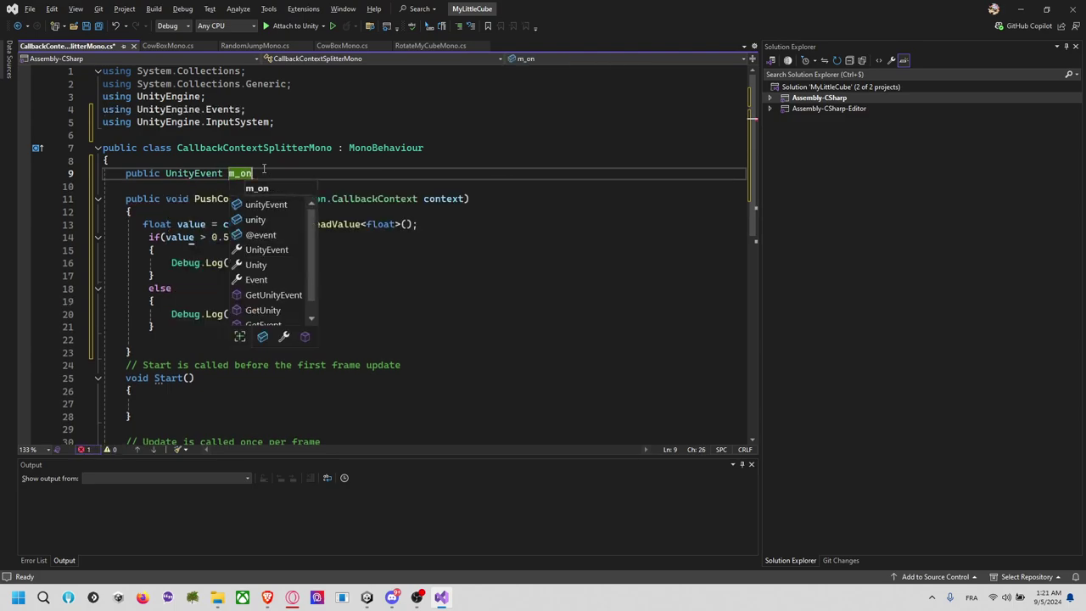
pyautogui.write('lick;')
pyautogui.press('Return')
pyautogui.write('publi')
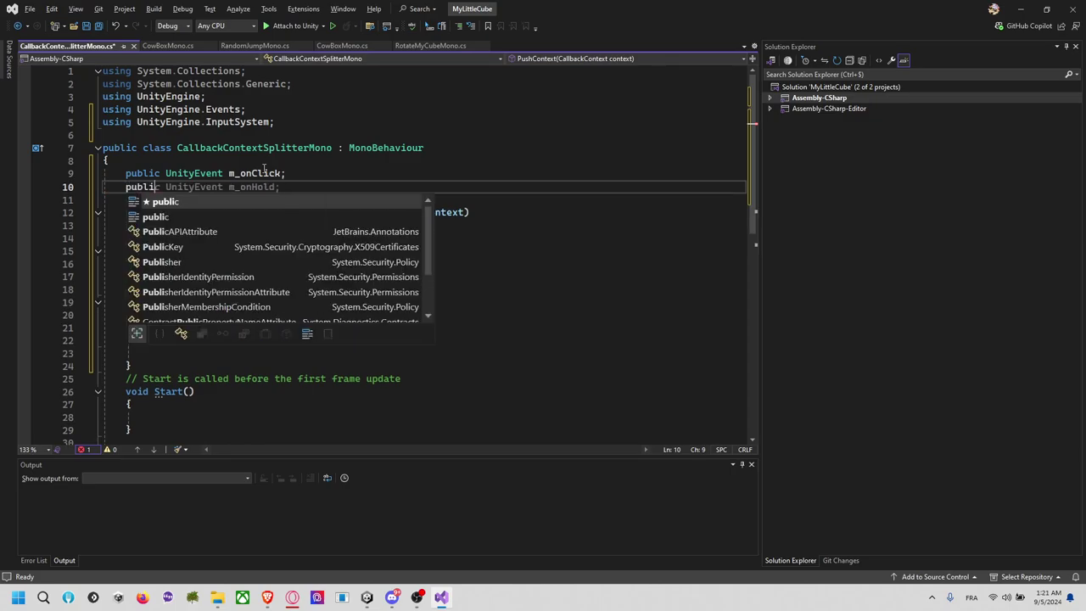
pyautogui.write('c')
pyautogui.press('Tab')
pyautogui.press('BackSpace')
pyautogui.press('BackSpace')
pyautogui.press('BackSpace')
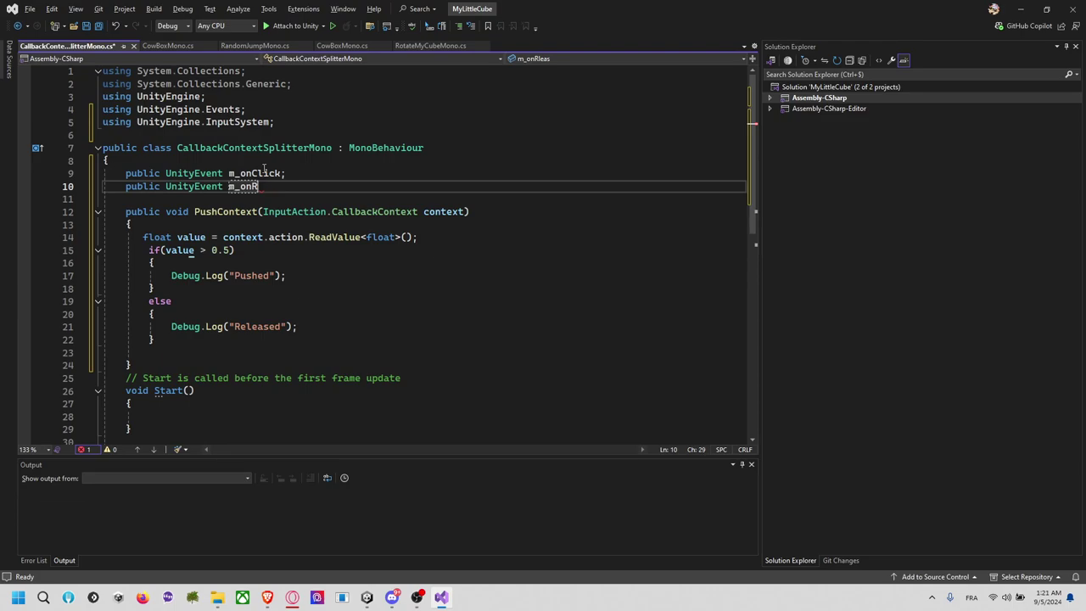
pyautogui.write('elease;')
# Replace the "Pushed" Debug.Log line with m_onClick.Invoke();
pyautogui.click(321, 270)
pyautogui.hotkey('shift', 'Home')
pyautogui.press('BackSpace')
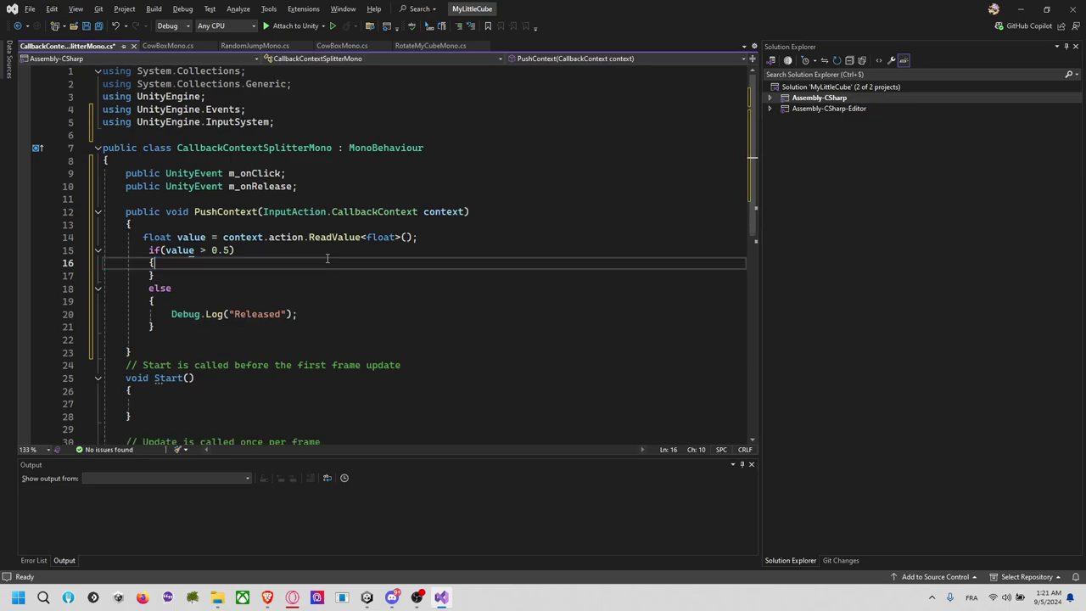
pyautogui.write('oncl')
pyautogui.press('Tab')
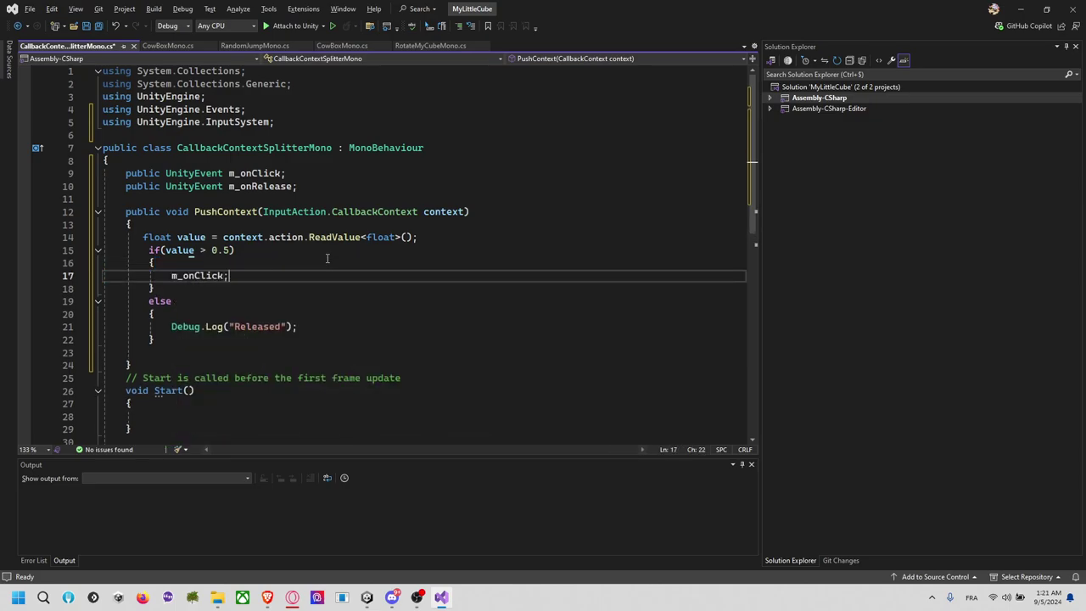
pyautogui.write('.in')
pyautogui.press('Tab')
pyautogui.write('();')
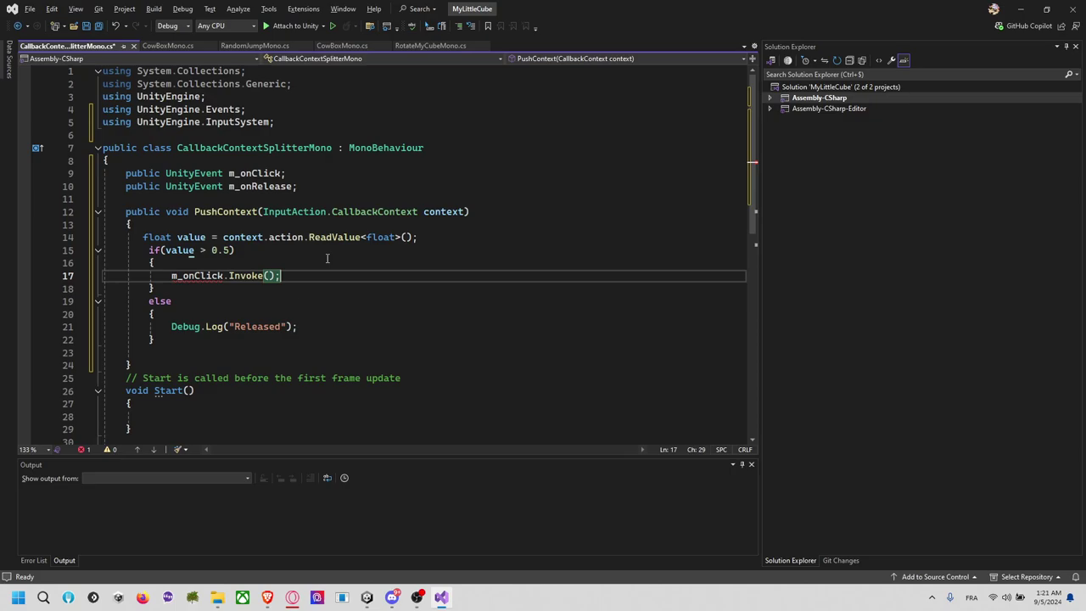
# Replace the "Released" Debug.Log line in the else block with m_onRelease.Invoke();
pyautogui.moveTo(316, 323); pyautogui.dragTo(323, 313)
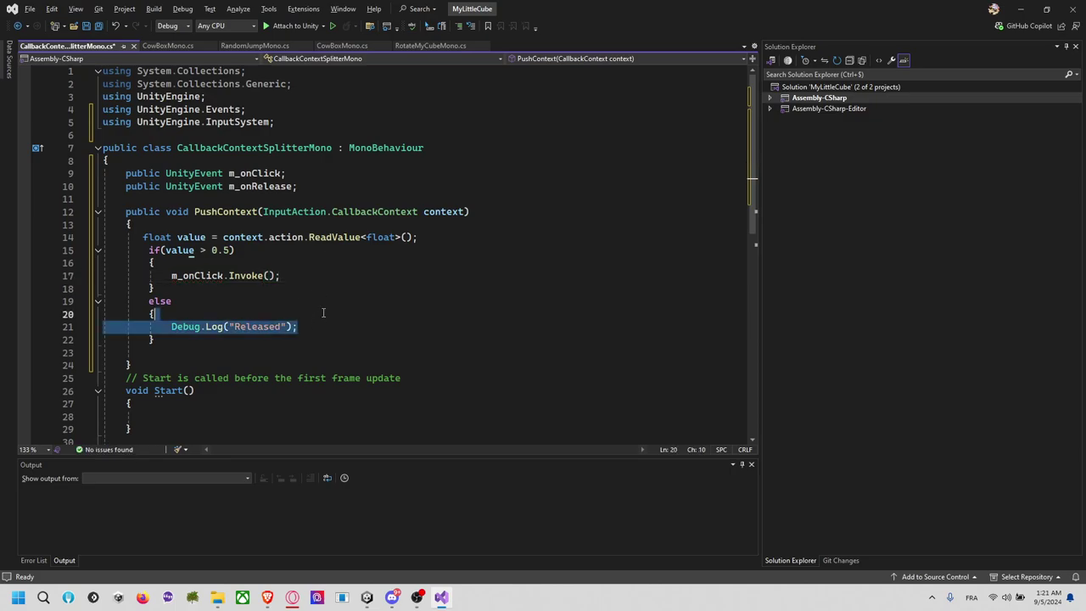
pyautogui.press('Delete')
pyautogui.write('_onClick')
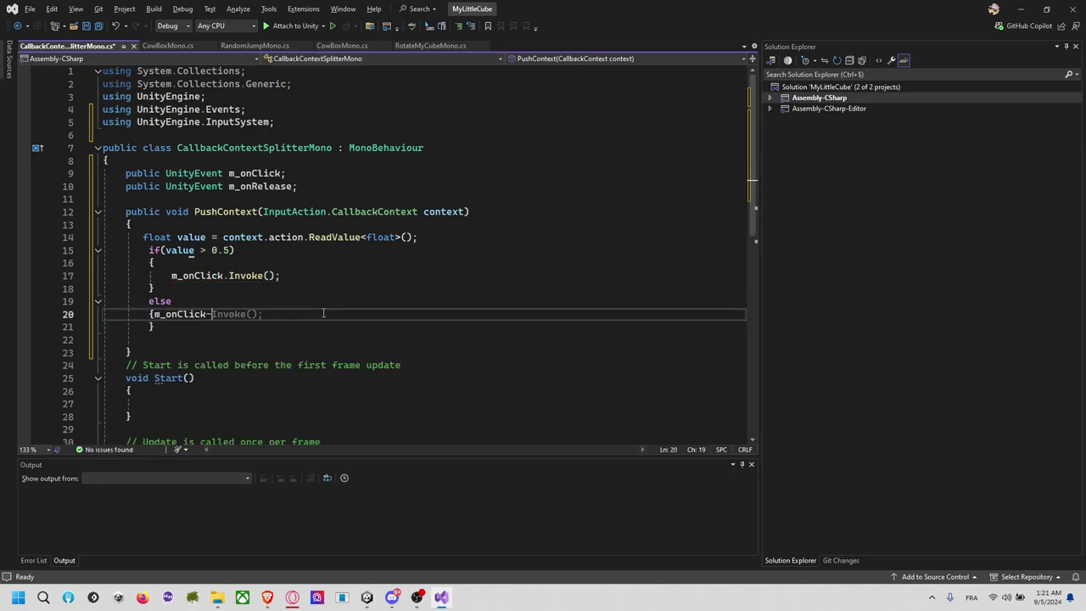
pyautogui.press('BackSpace')
pyautogui.press('BackSpace')
pyautogui.press('BackSpace')
pyautogui.press('BackSpace')
pyautogui.press('Return')
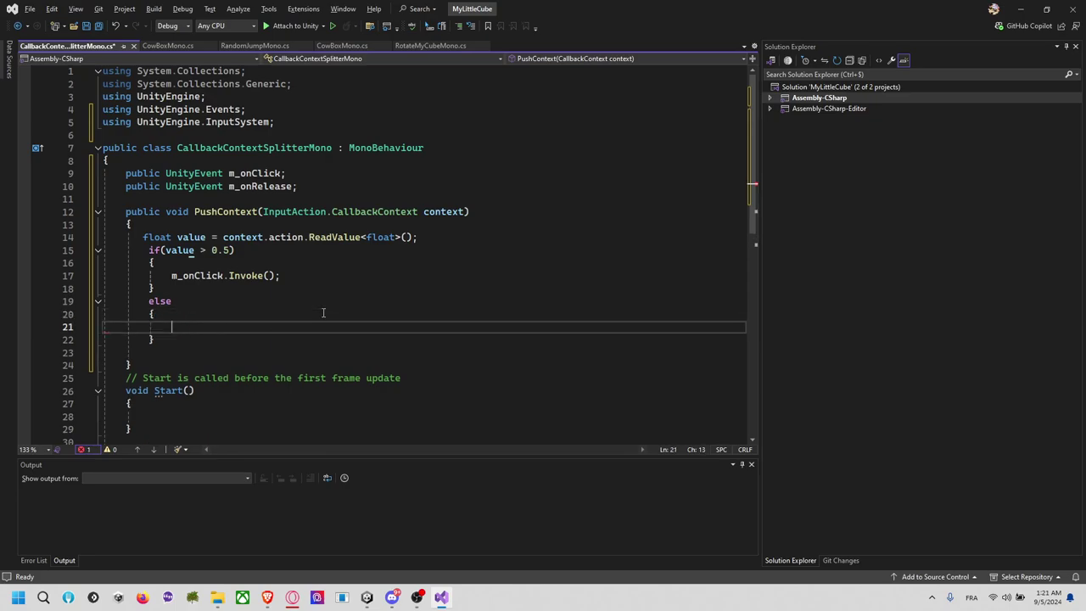
pyautogui.write('onc')
pyautogui.press('BackSpace')
pyautogui.press('BackSpace')
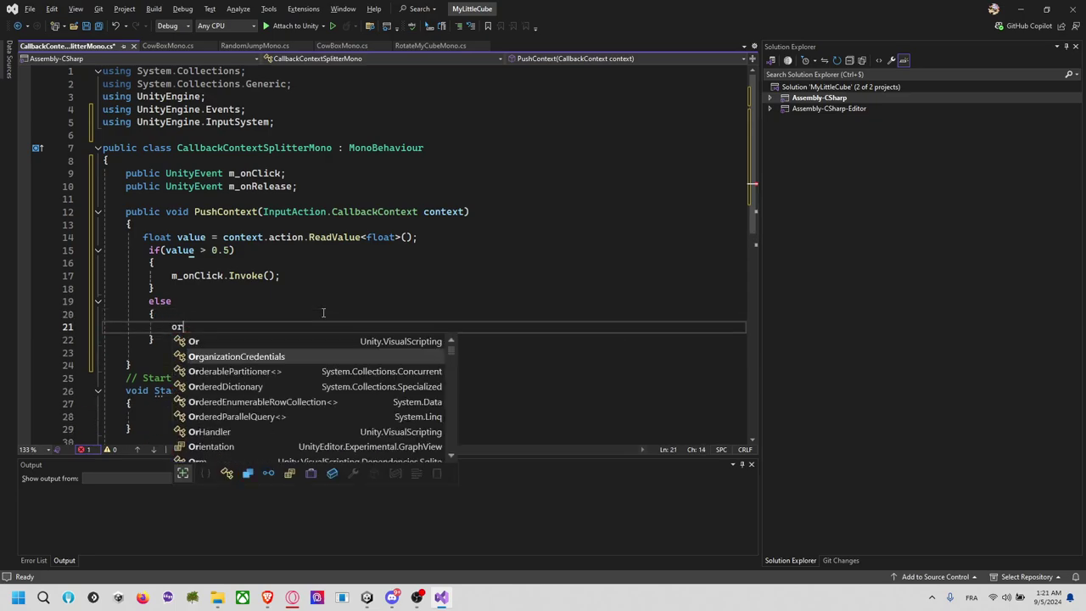
pyautogui.press('BackSpace')
pyautogui.write('m_onRele')
pyautogui.press('Tab')
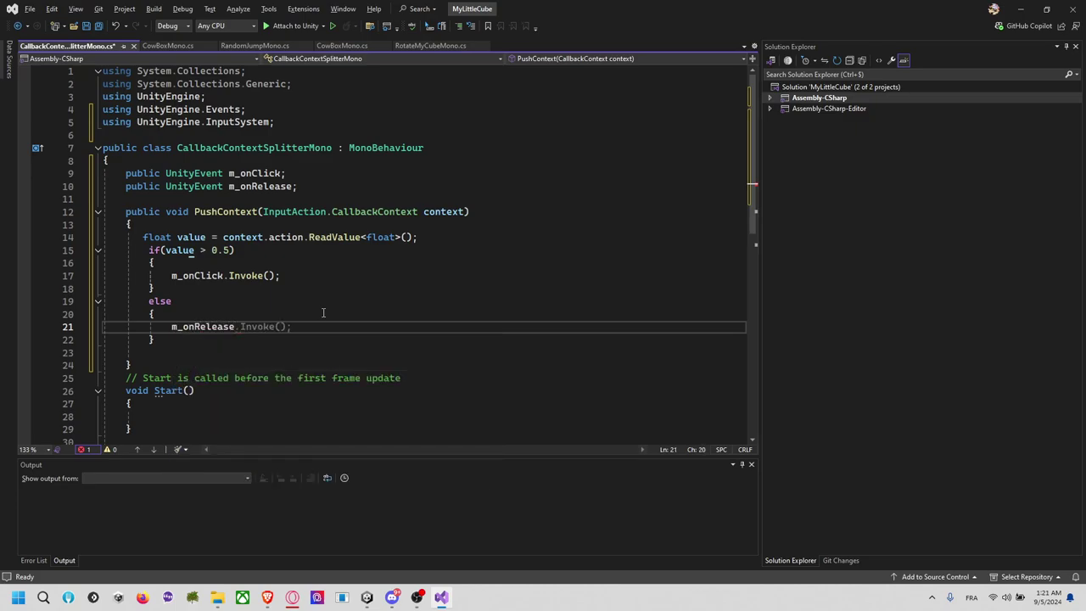
pyautogui.press('Tab')
# Save the script and delete the unused Start and Update methods
pyautogui.click(338, 304)
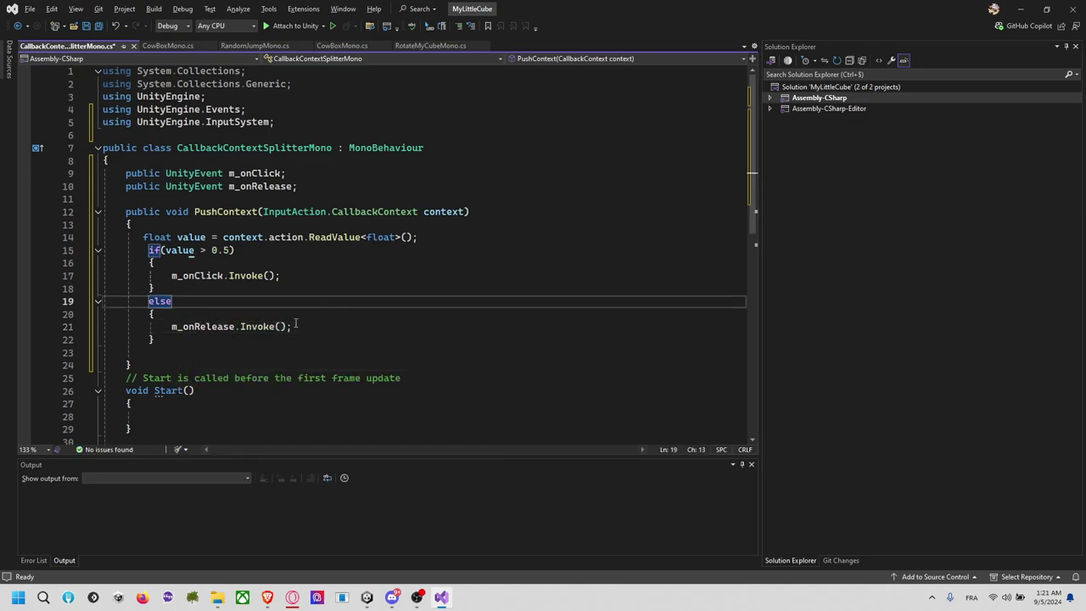
pyautogui.click(255, 339)
pyautogui.hotkey('ctrl', 's')
pyautogui.scroll(-1, 180, 386)
pyautogui.scroll(-2, 177, 391)
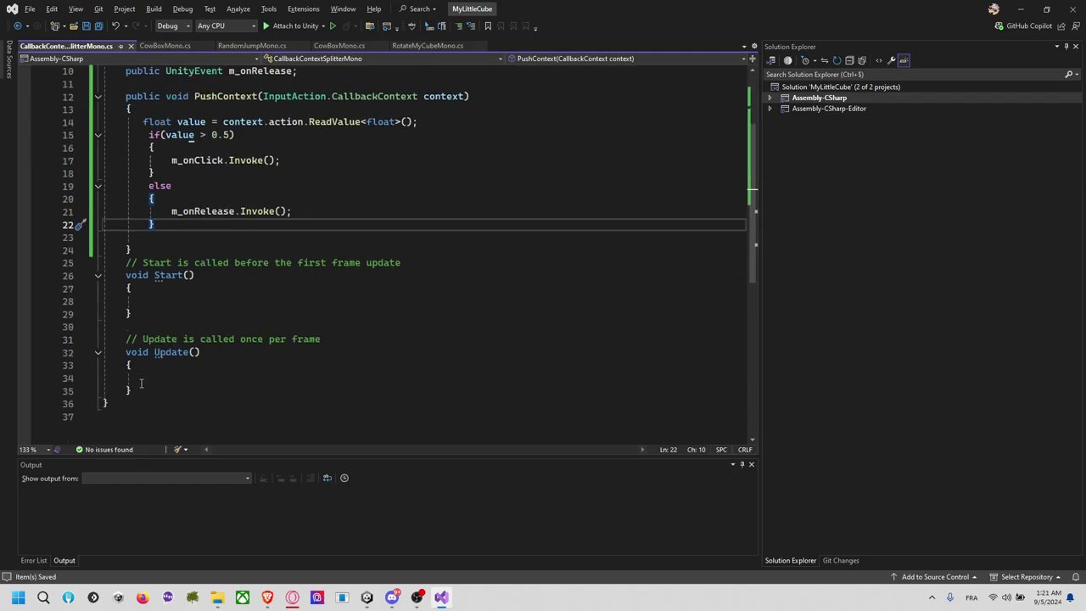
pyautogui.moveTo(140, 386); pyautogui.dragTo(133, 251)
pyautogui.press('BackSpace')
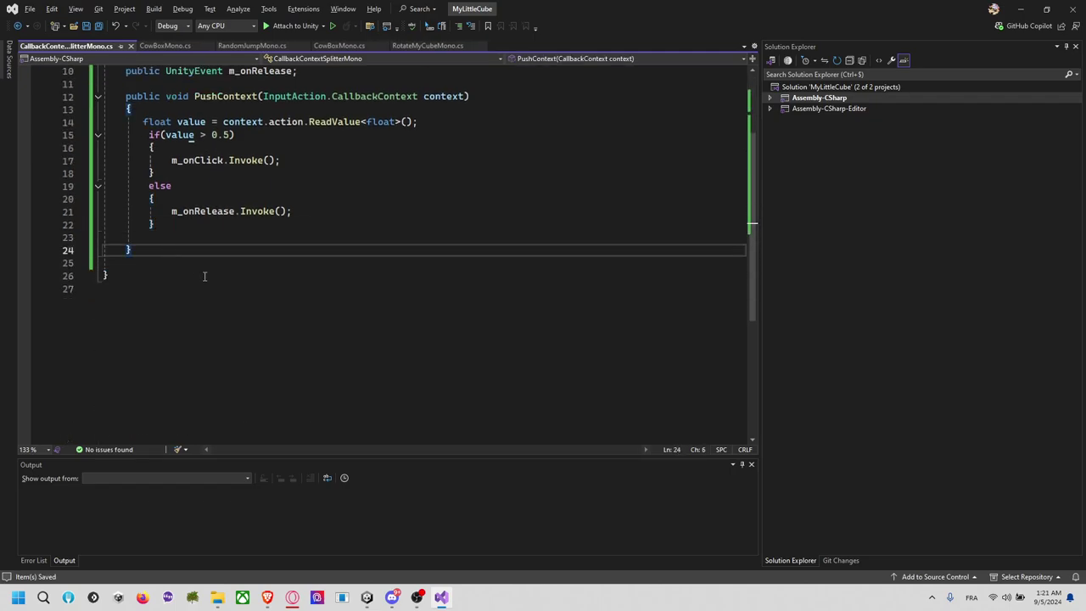
# Review the edited PushContext code, then return to the Unity Editor
pyautogui.scroll(3, 204, 275)
pyautogui.click(210, 314)
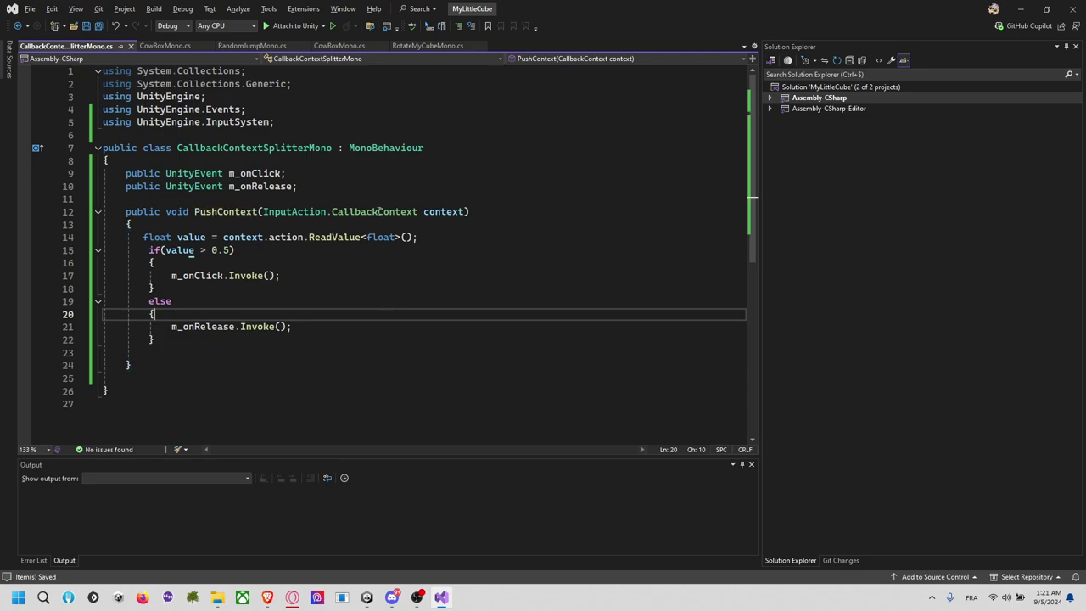
pyautogui.click(334, 330)
pyautogui.doubleClick(380, 240)
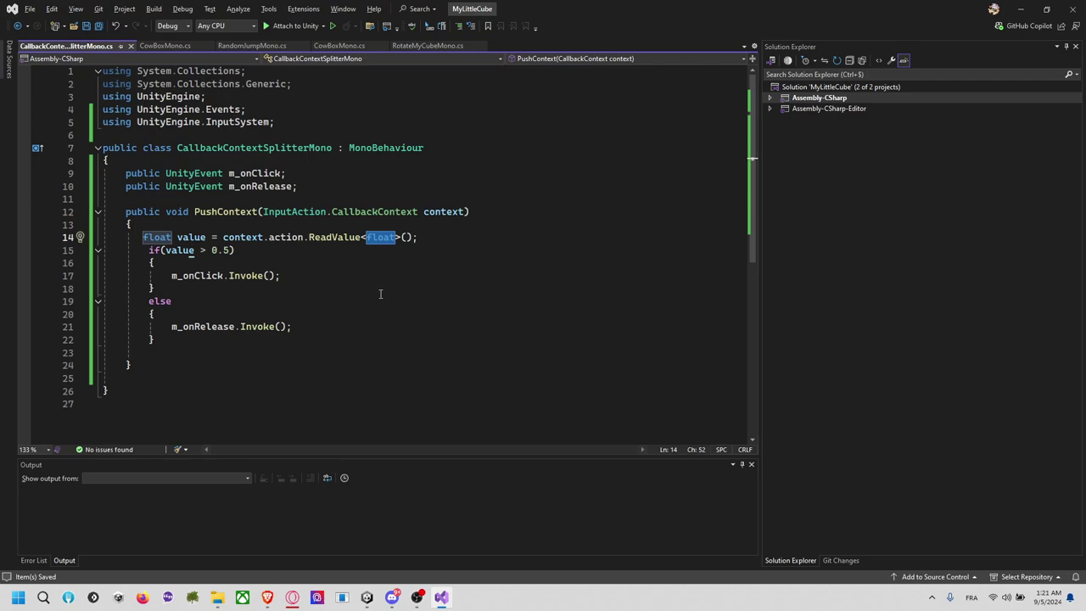
pyautogui.click(195, 353)
pyautogui.click(209, 306)
pyautogui.click(203, 342)
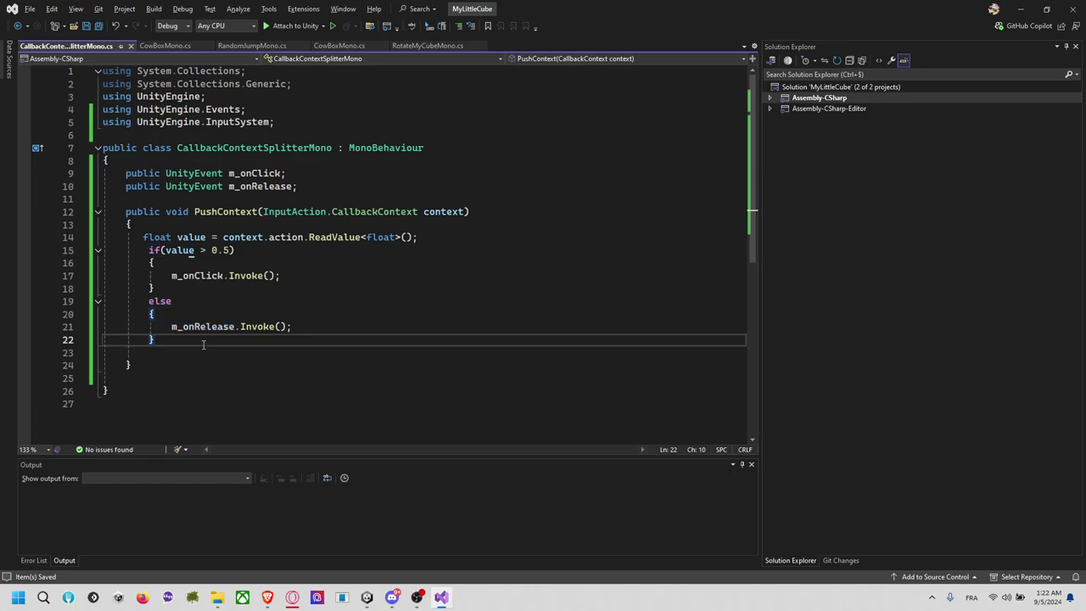
pyautogui.hotkey('alt', 'Tab')
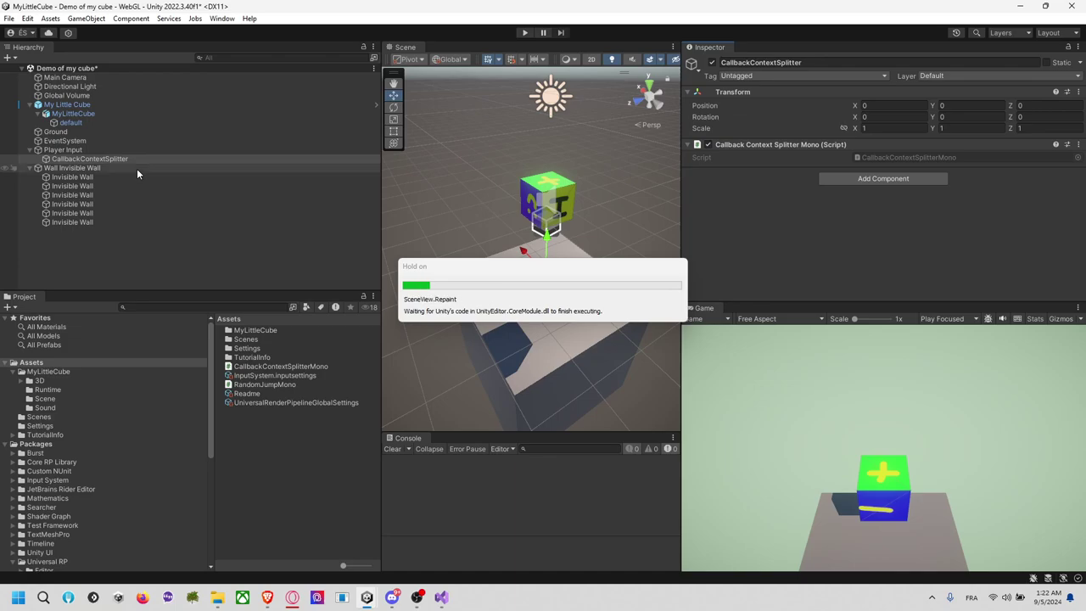
# Replace JumpAndMoeuh's RandomJumpMono.Jump entry with CallbackContextSplitterMono.PushContext on CallbackContextSplitter, then select that object
pyautogui.click(125, 152)
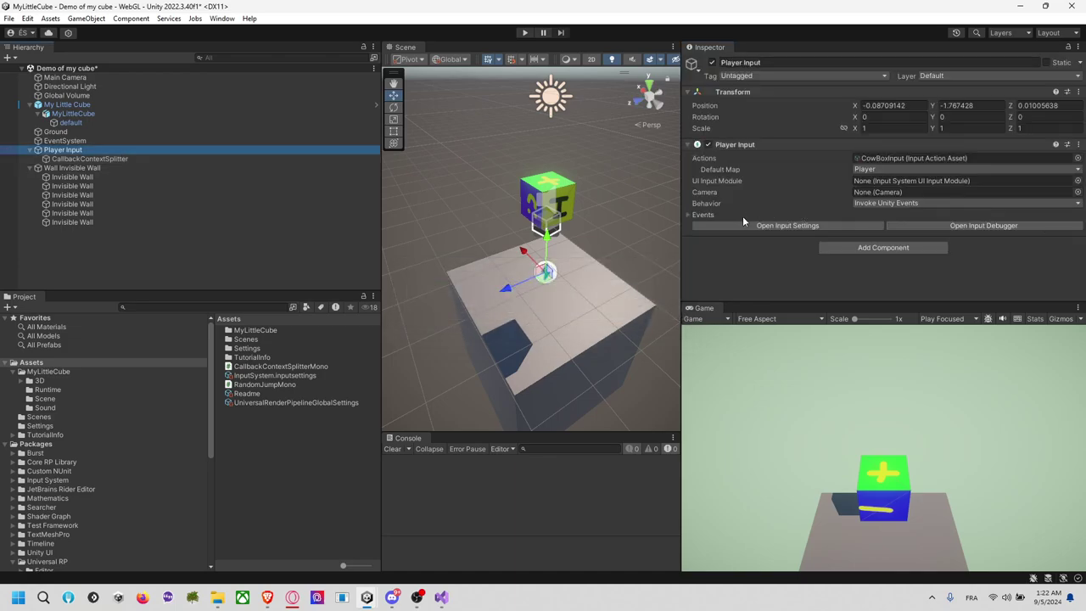
pyautogui.click(702, 214)
pyautogui.scroll(-1, 714, 216)
pyautogui.click(715, 196)
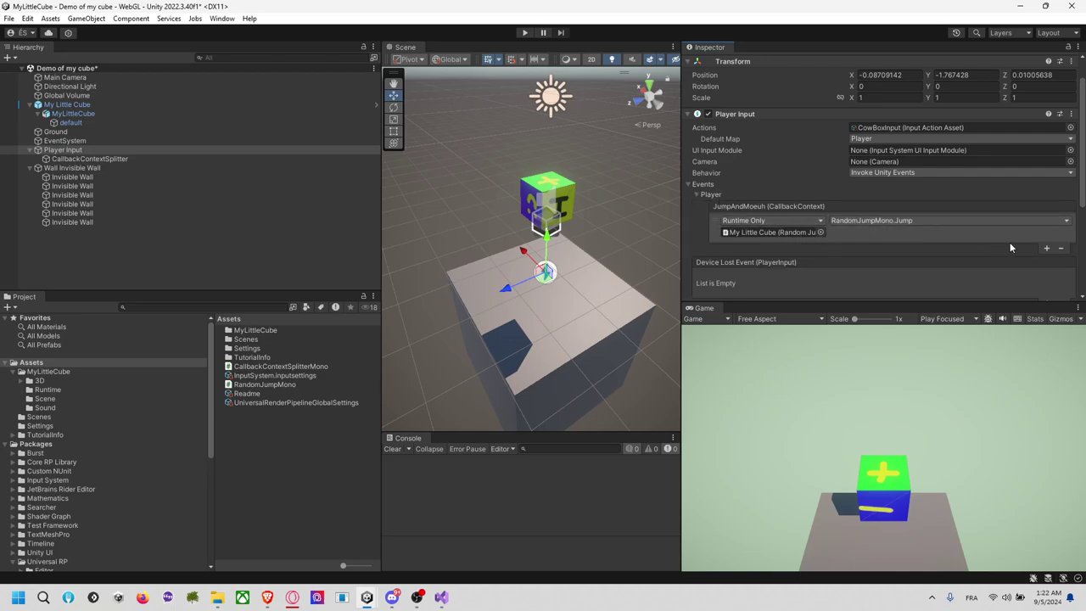
pyautogui.click(1058, 250)
pyautogui.click(1046, 248)
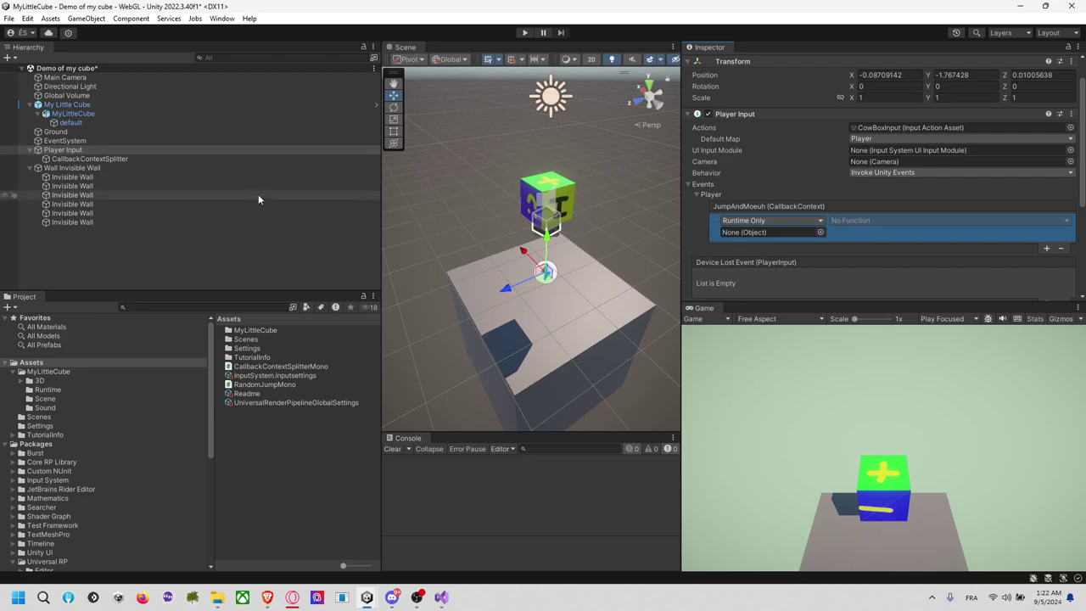
pyautogui.moveTo(105, 160); pyautogui.dragTo(782, 234)
pyautogui.click(867, 221)
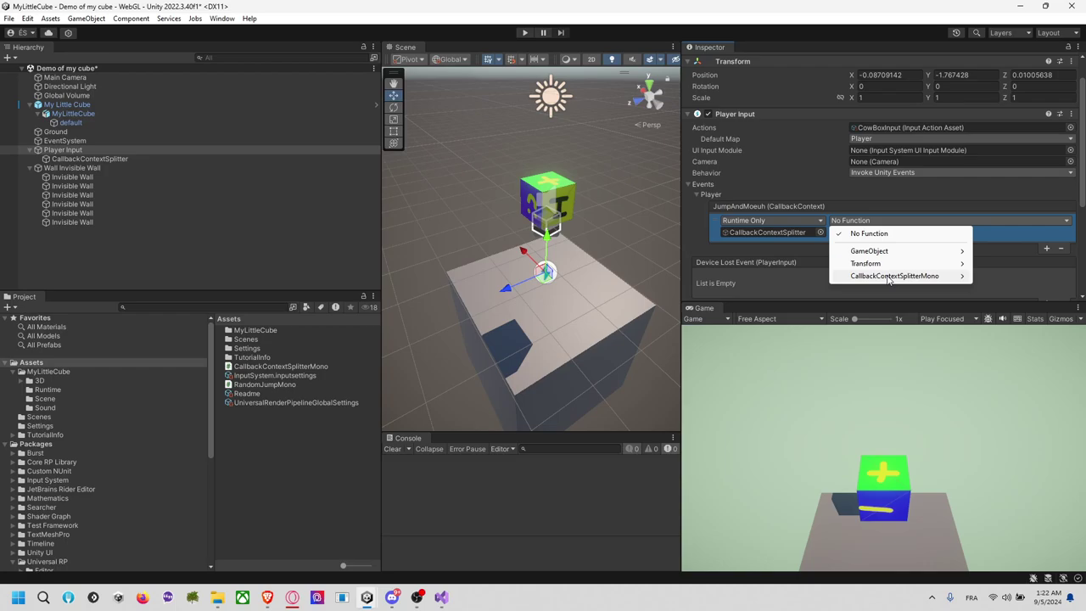
pyautogui.moveTo(888, 278)
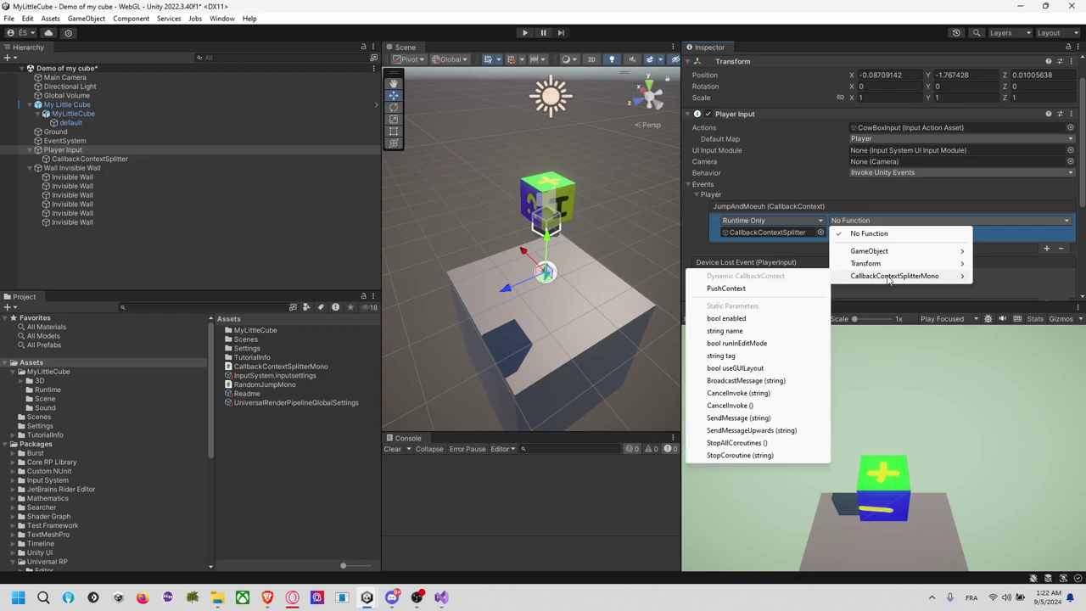
pyautogui.click(727, 290)
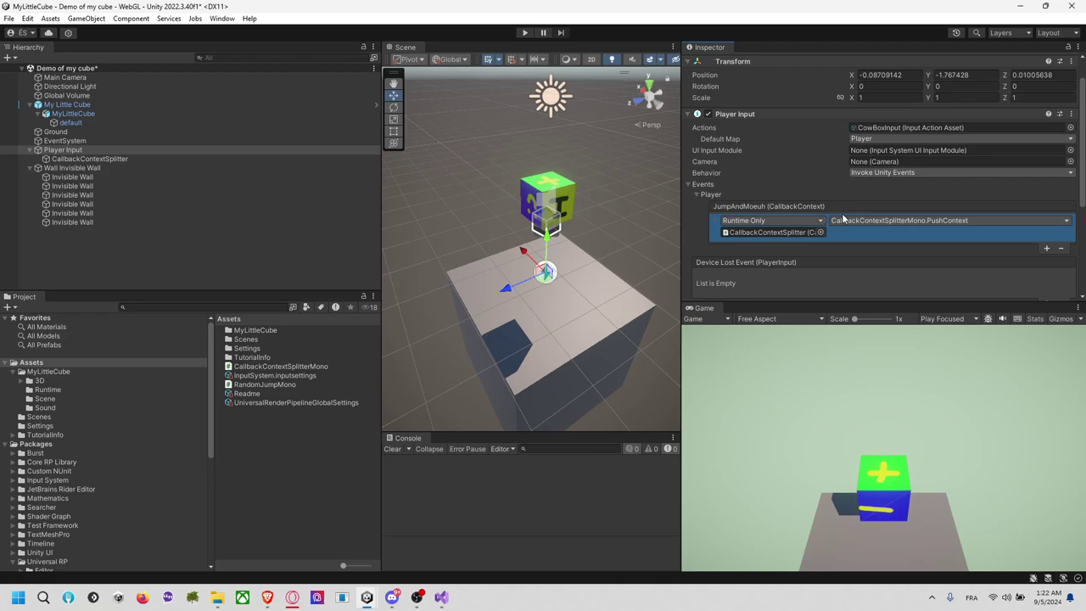
pyautogui.click(171, 161)
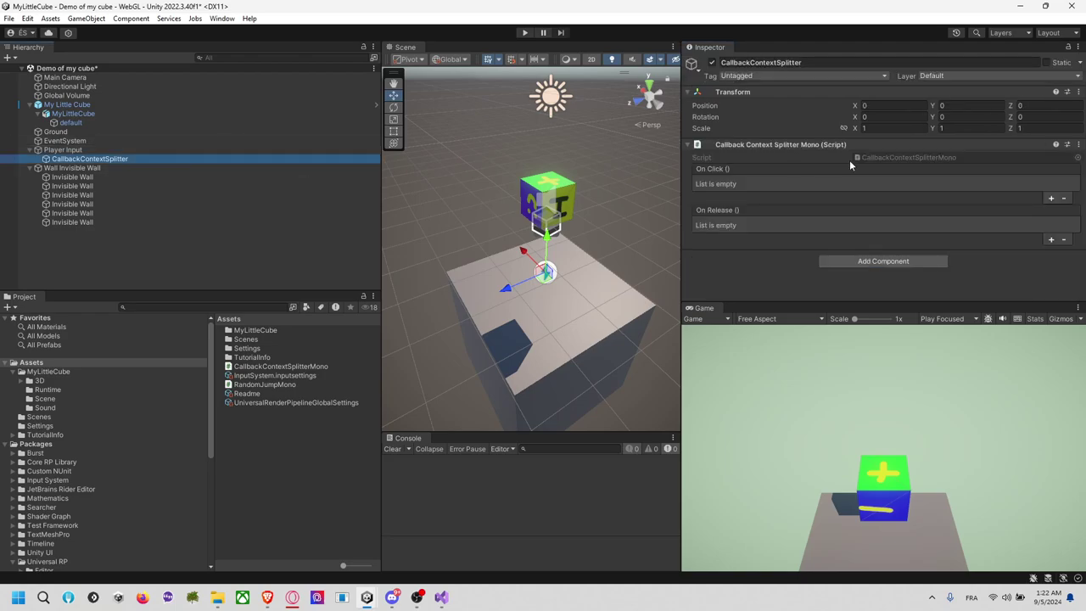
# Add an On Click entry calling RandomJumpMono.Jump on My Little Cube, then enter Play mode
pyautogui.click(1051, 197)
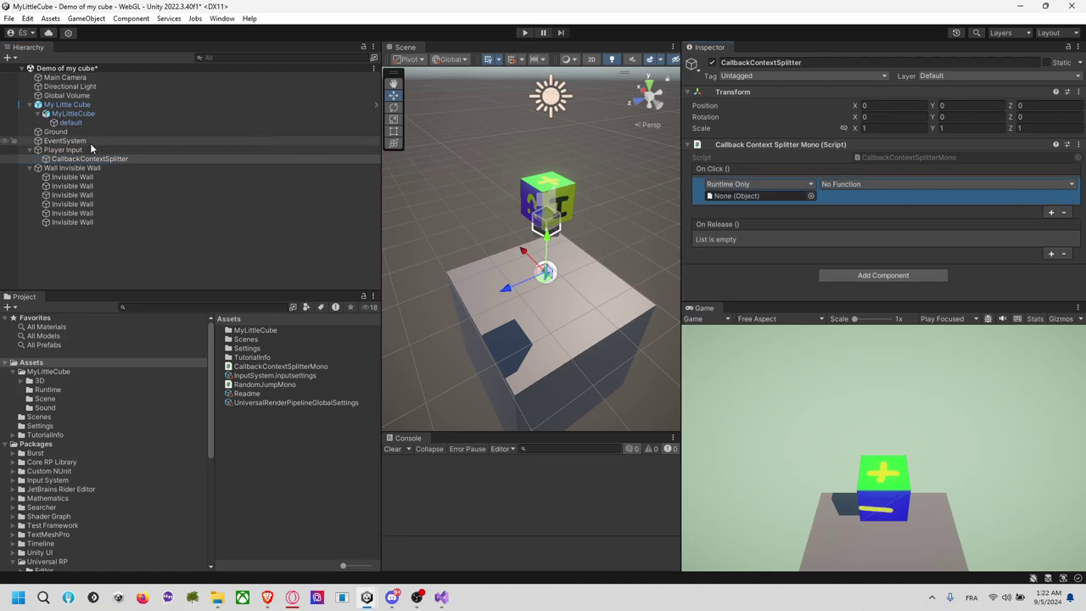
pyautogui.moveTo(72, 104); pyautogui.dragTo(786, 196)
pyautogui.click(859, 185)
pyautogui.moveTo(894, 303)
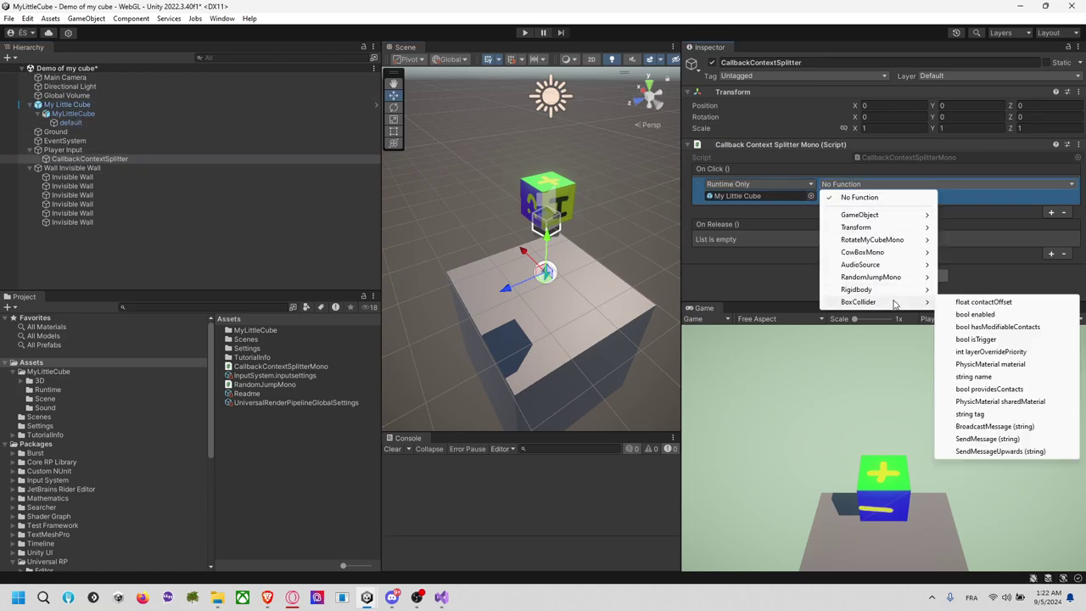
pyautogui.moveTo(893, 278)
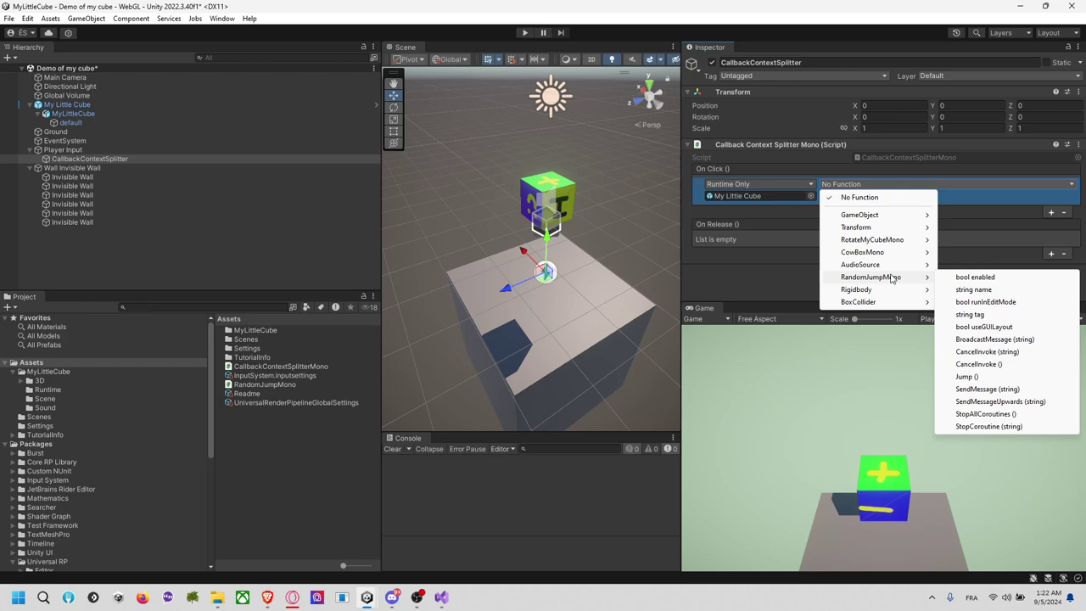
pyautogui.click(961, 377)
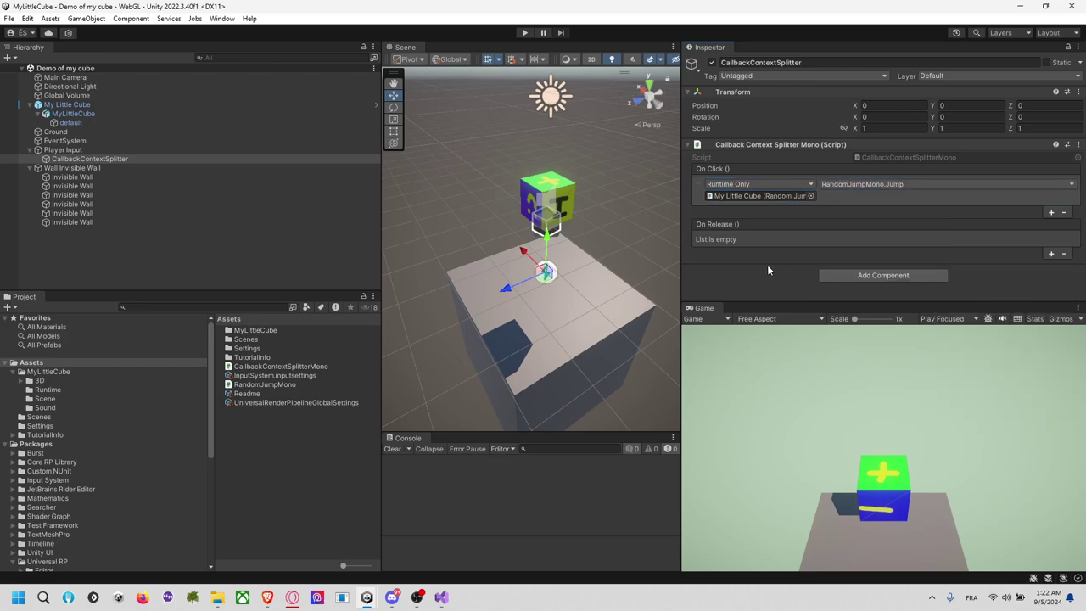
pyautogui.click(526, 35)
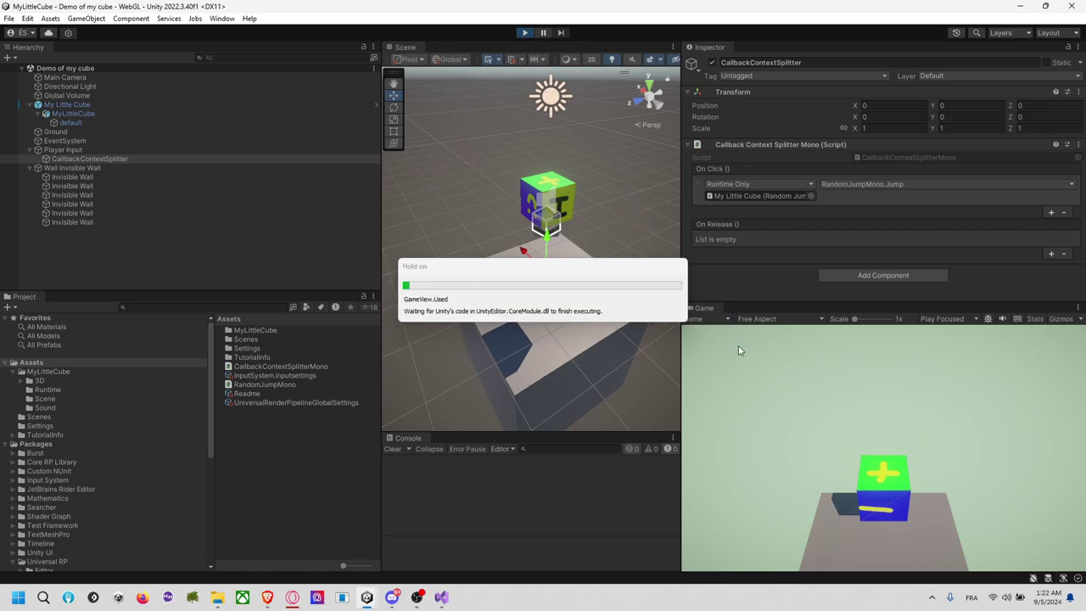
# Click the Game view seven times to make the cube jump and tumble across the platform
pyautogui.click(839, 376)
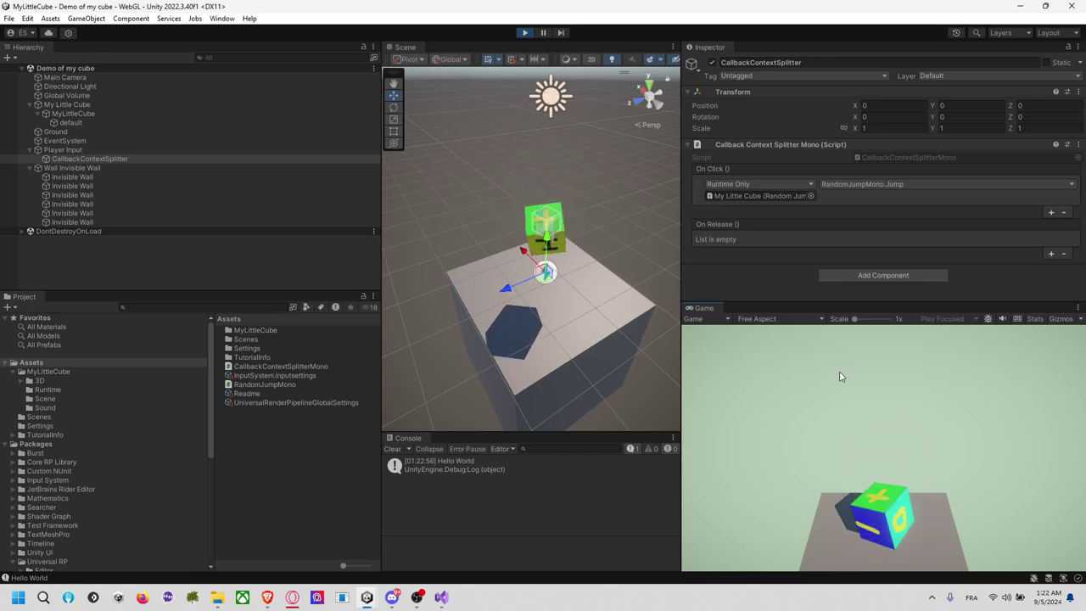
pyautogui.click(839, 380)
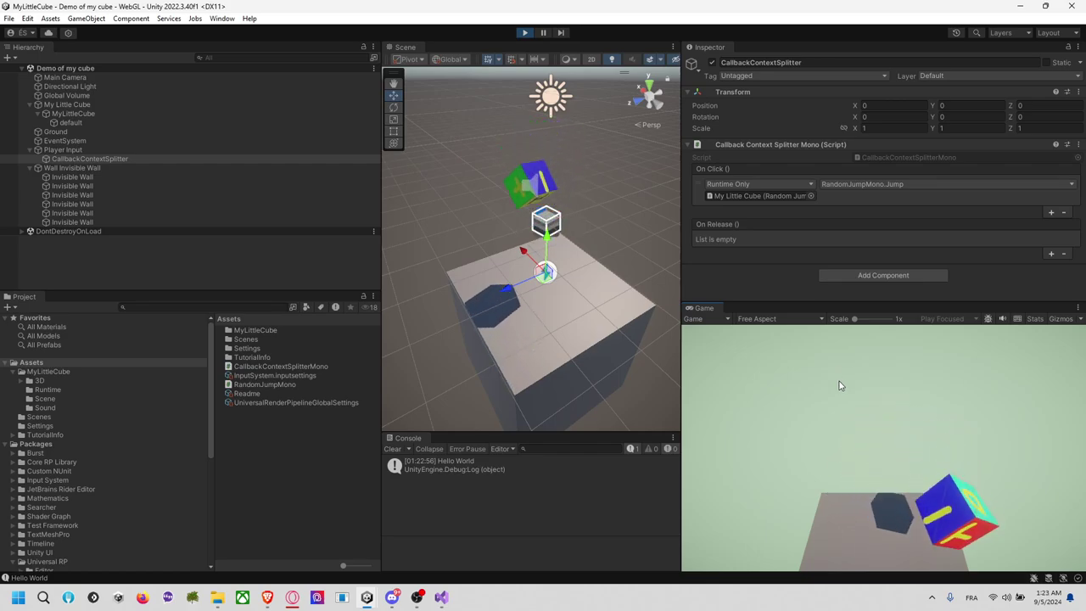
pyautogui.click(839, 380)
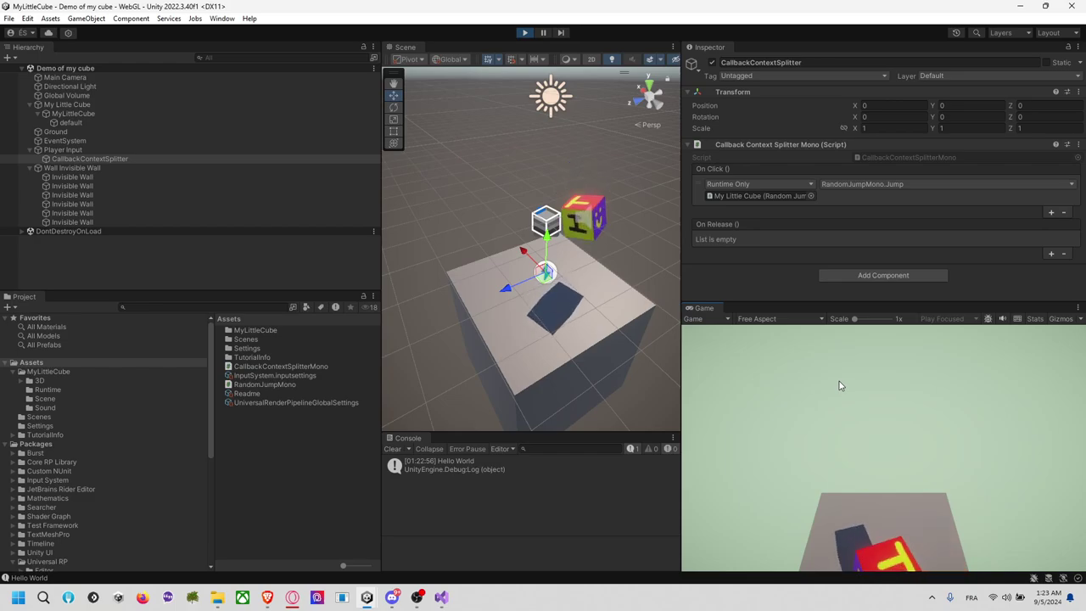
pyautogui.click(839, 386)
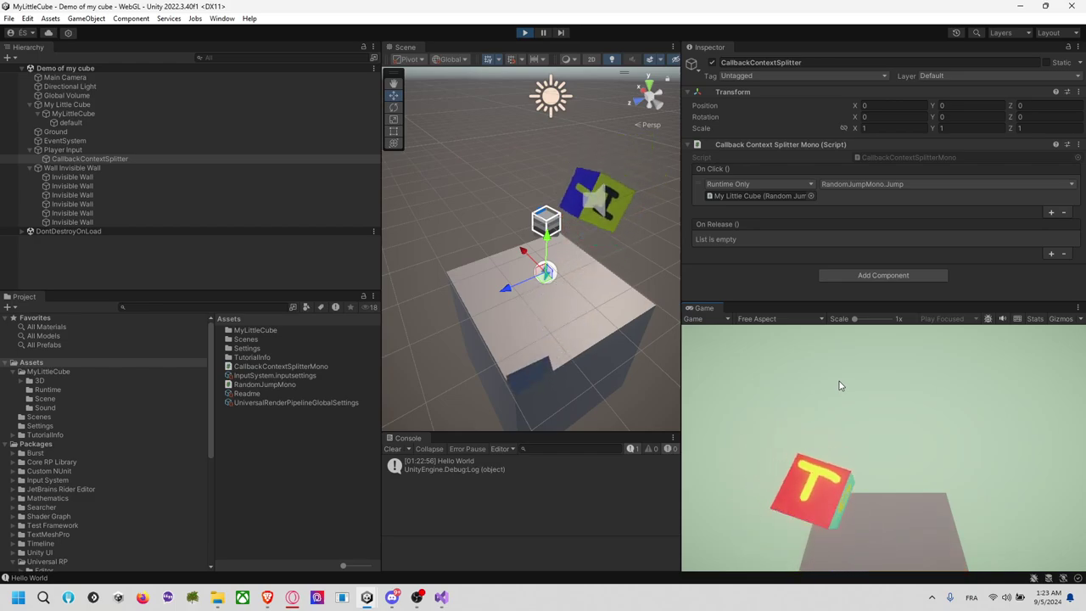
pyautogui.click(839, 385)
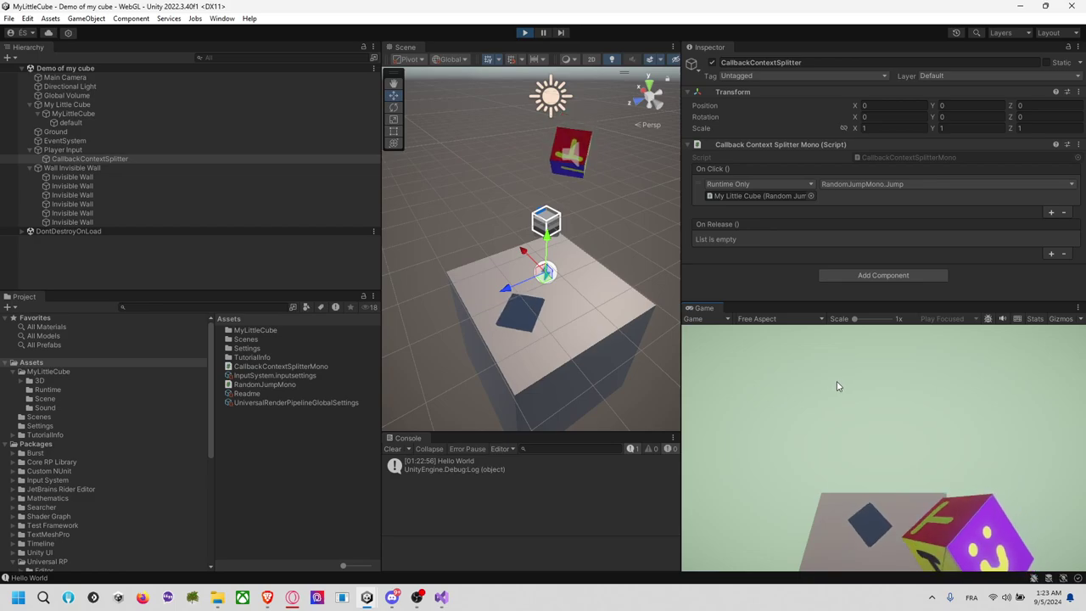
pyautogui.click(800, 374)
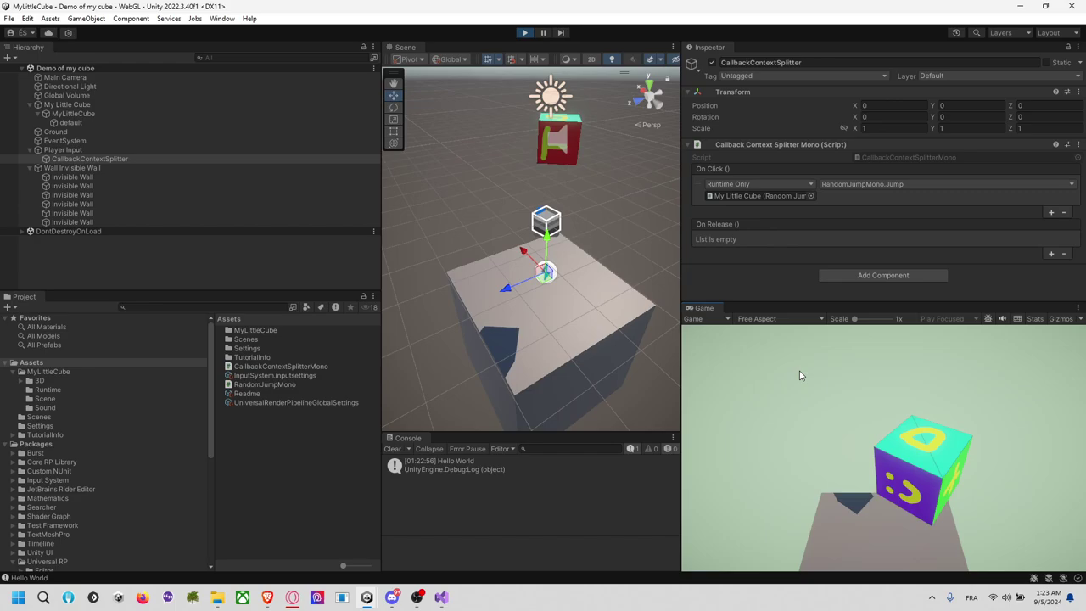
pyautogui.click(803, 349)
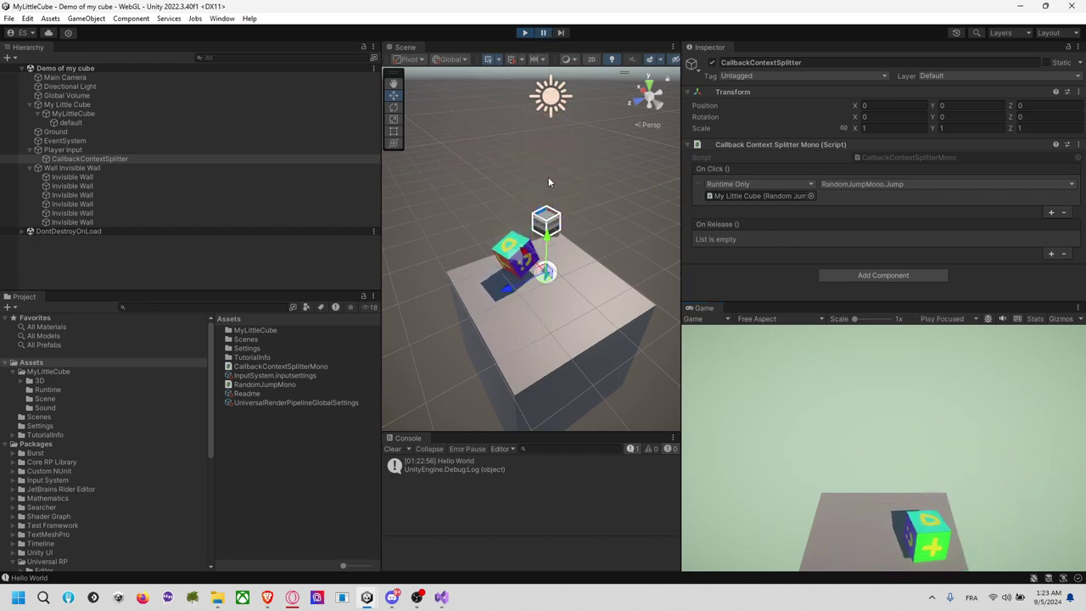
pyautogui.scroll(-5, 515, 252)
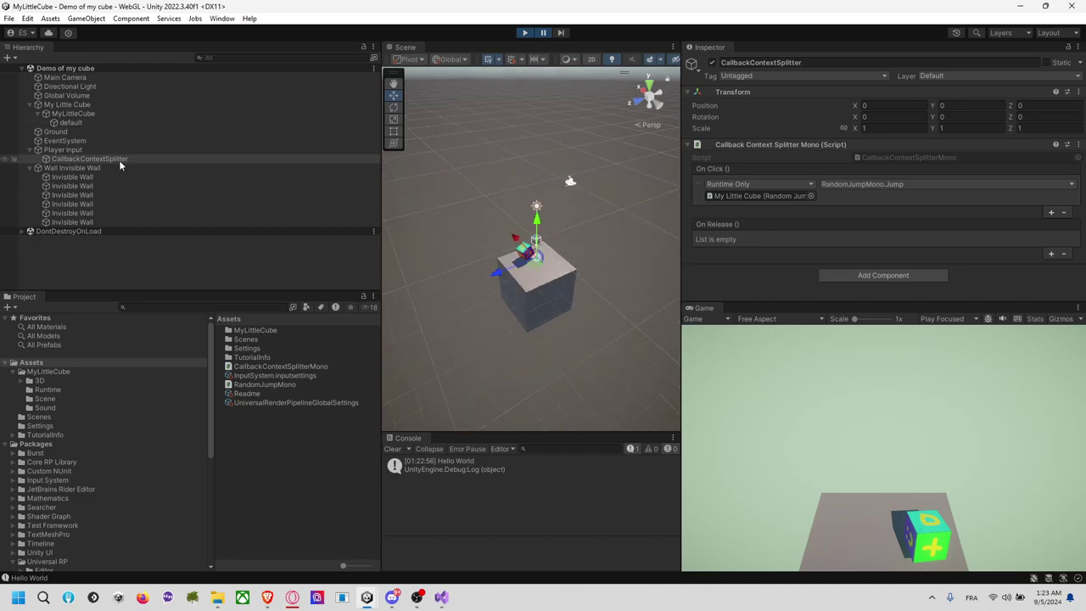
# Inspect the Invisible Walls and Main Camera, switching the Scene view to a front orthographic view
pyautogui.click(111, 213)
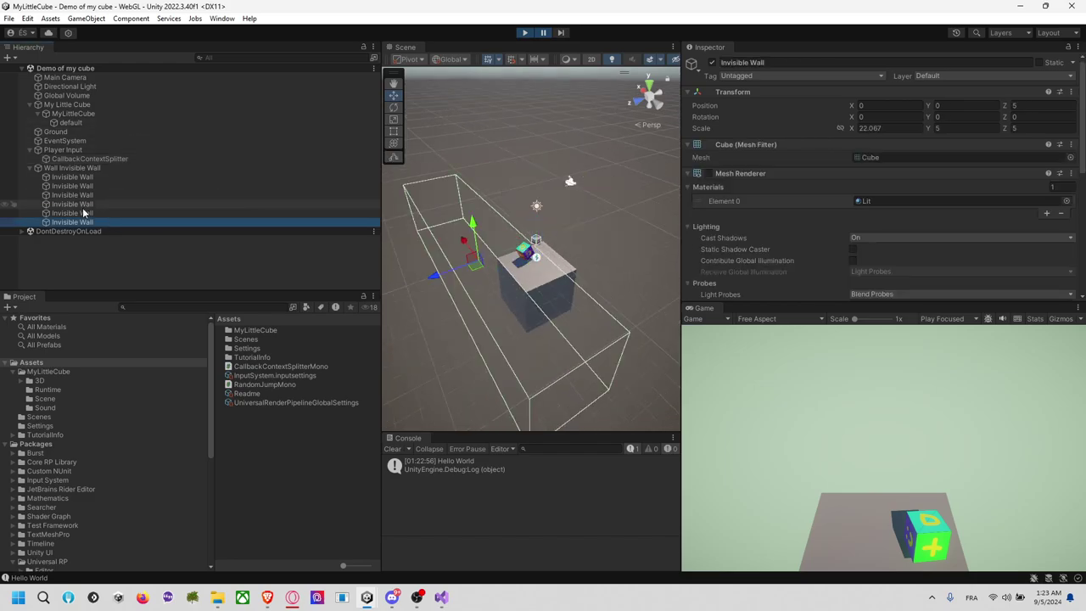
pyautogui.click(72, 195)
pyautogui.click(72, 185)
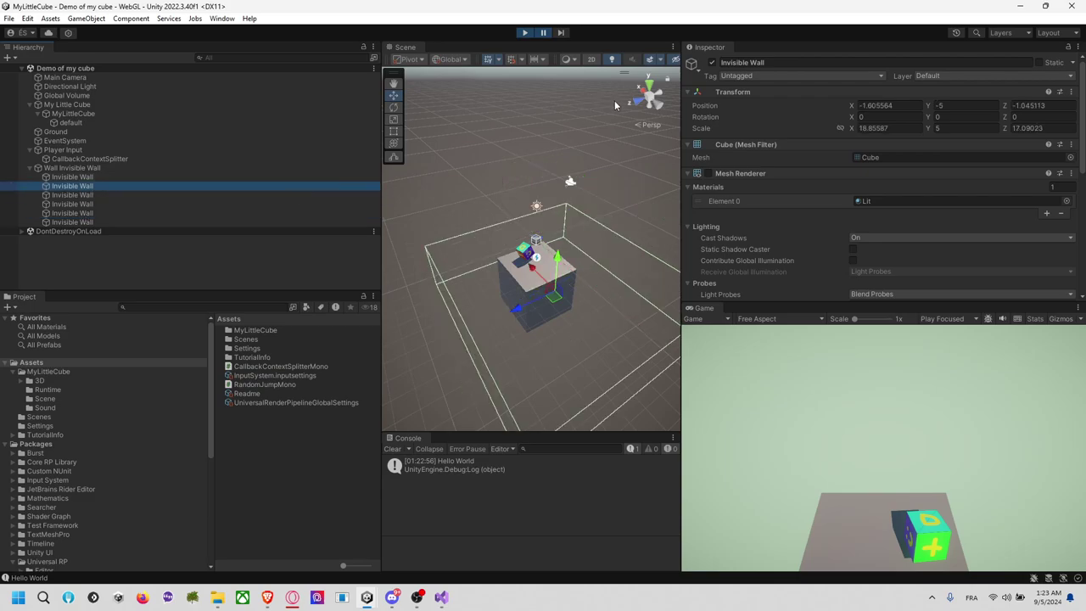
pyautogui.click(635, 104)
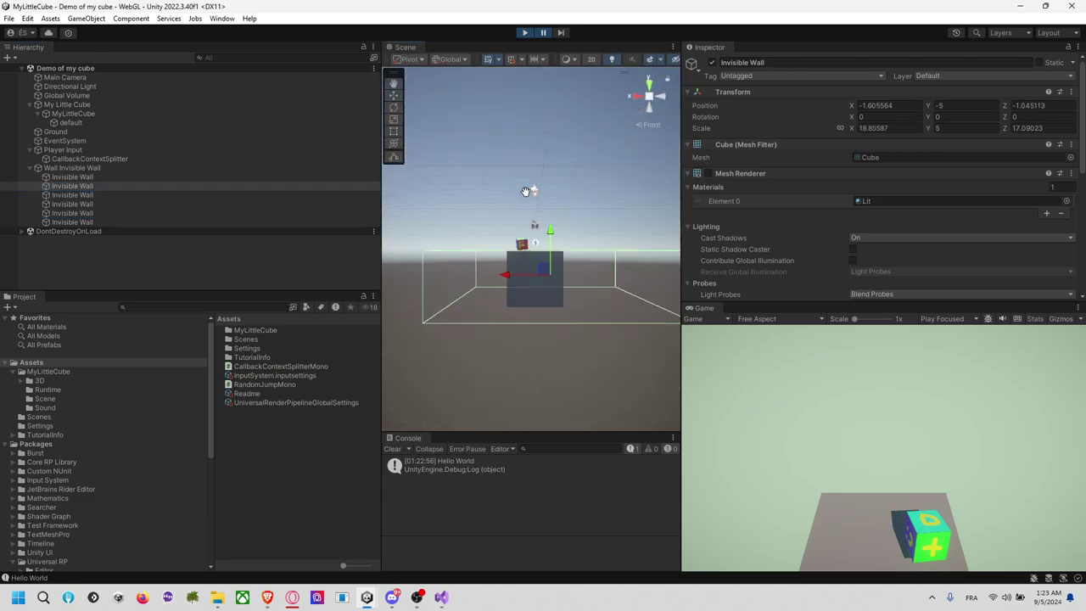
pyautogui.click(650, 99)
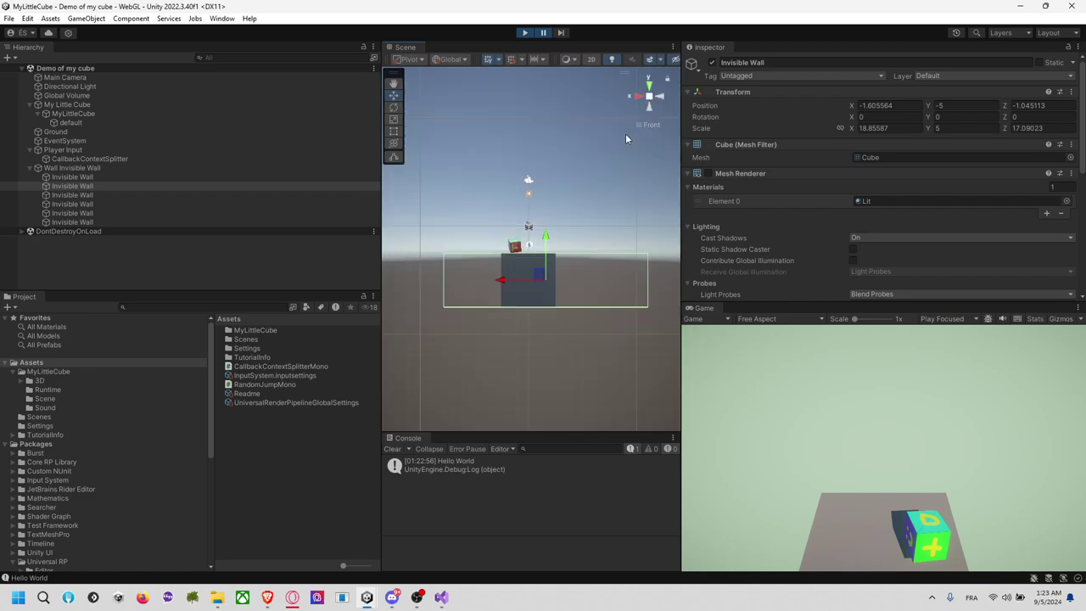
pyautogui.click(650, 99)
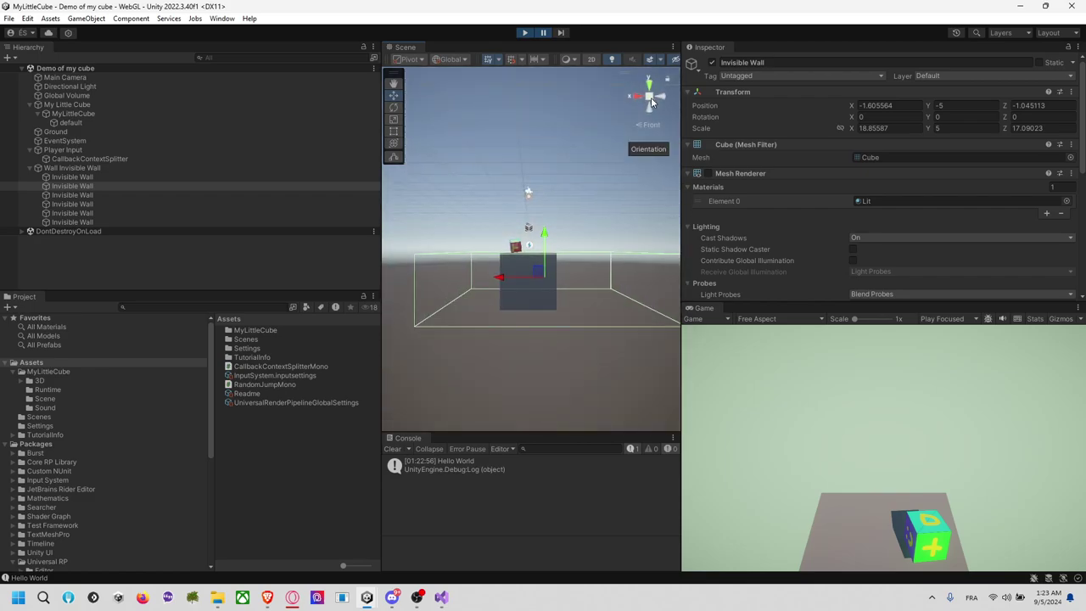
pyautogui.click(651, 99)
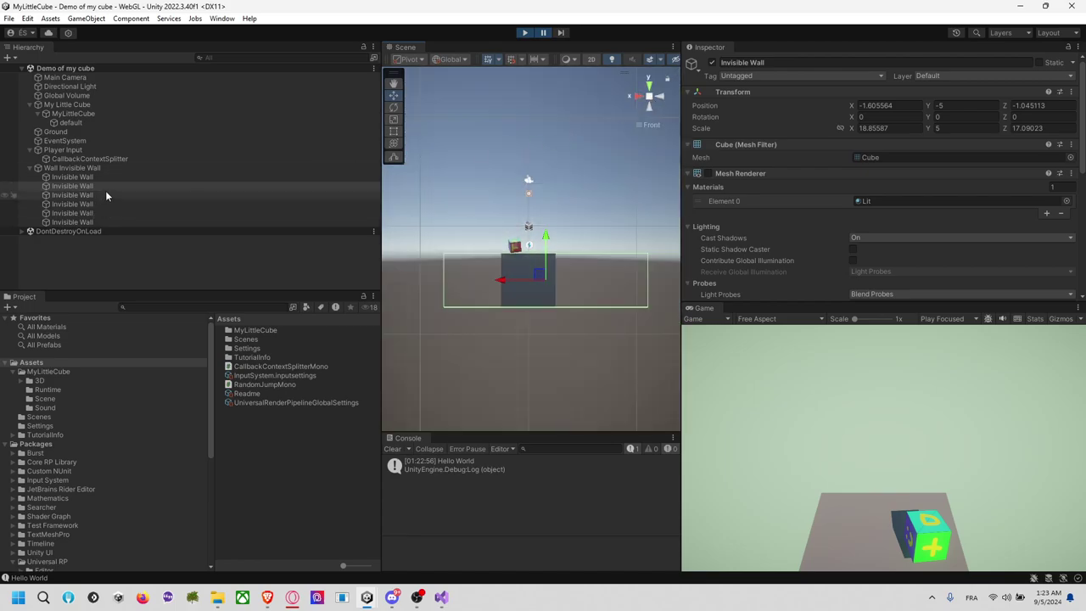
pyautogui.click(100, 86)
pyautogui.click(106, 78)
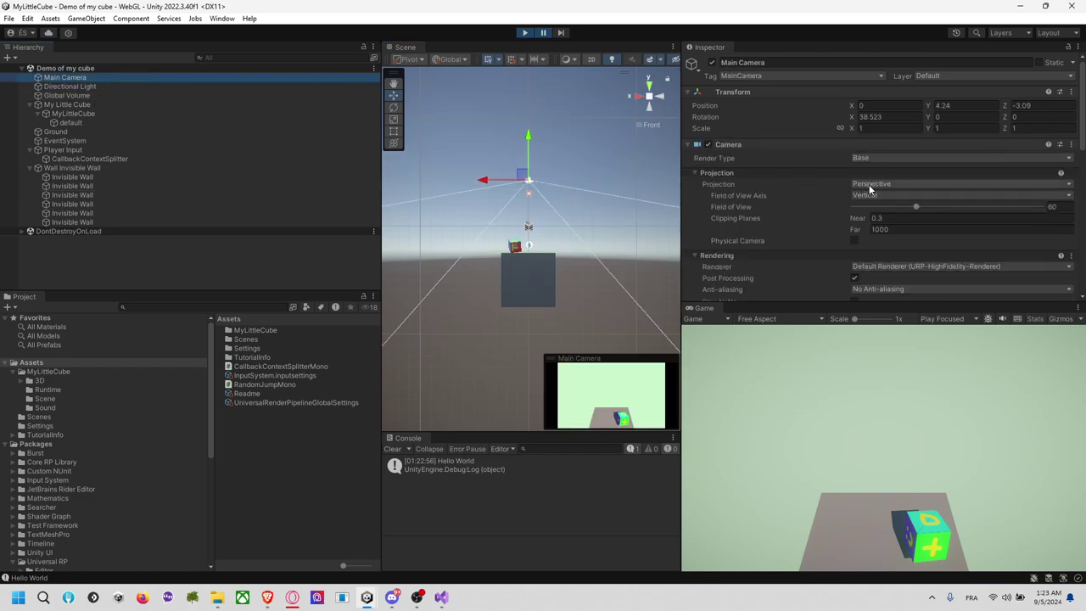
pyautogui.click(869, 184)
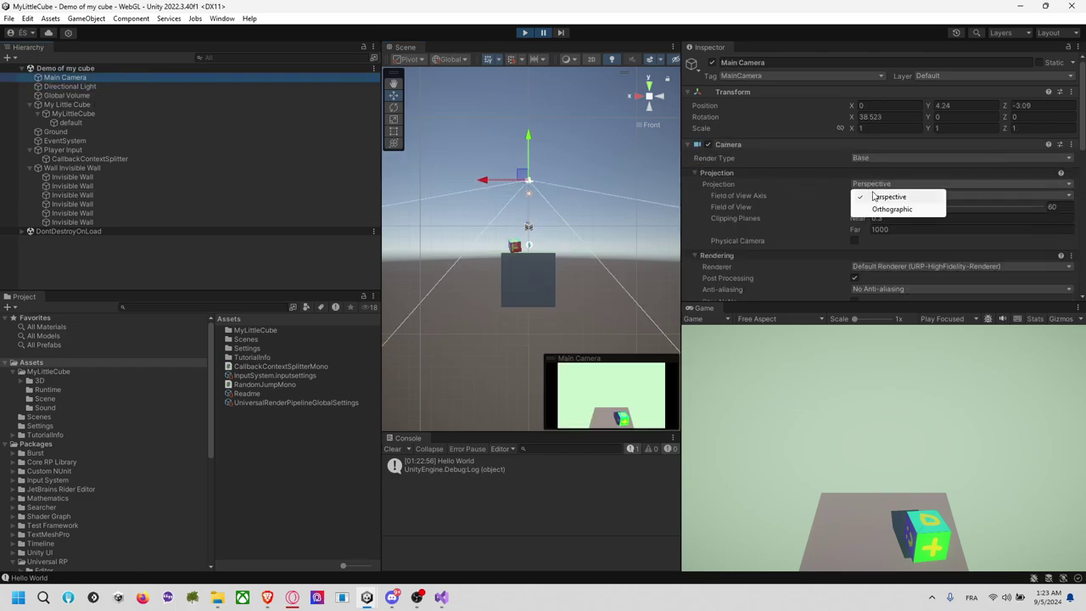
pyautogui.click(618, 156)
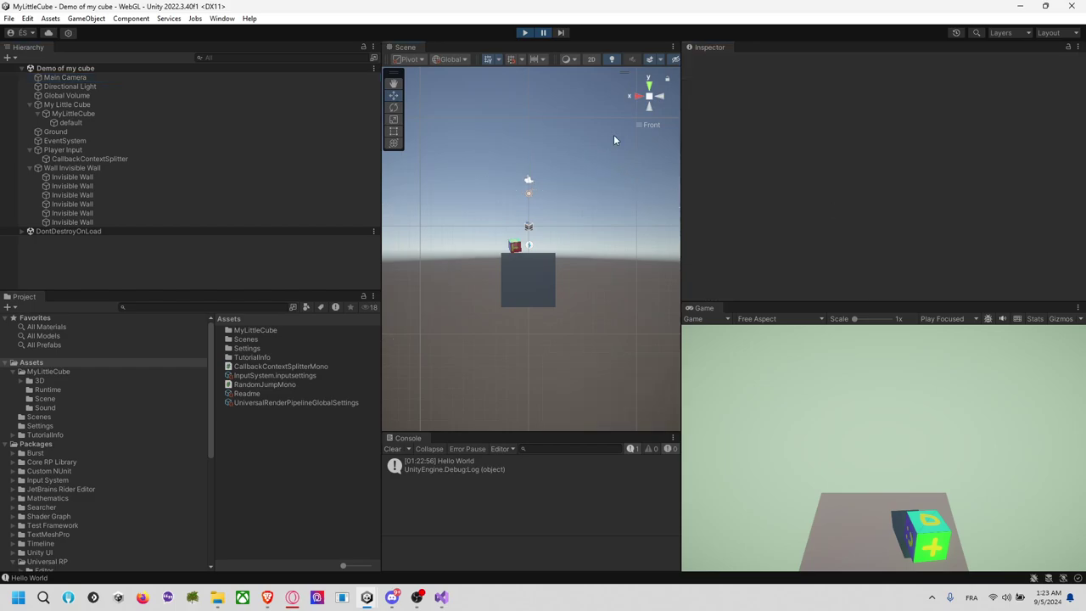
pyautogui.click(649, 100)
# Enable the Mesh Renderer on the first Invisible Wall so it becomes visible
pyautogui.scroll(2, 559, 223)
pyautogui.scroll(2, 559, 274)
pyautogui.scroll(1, 550, 262)
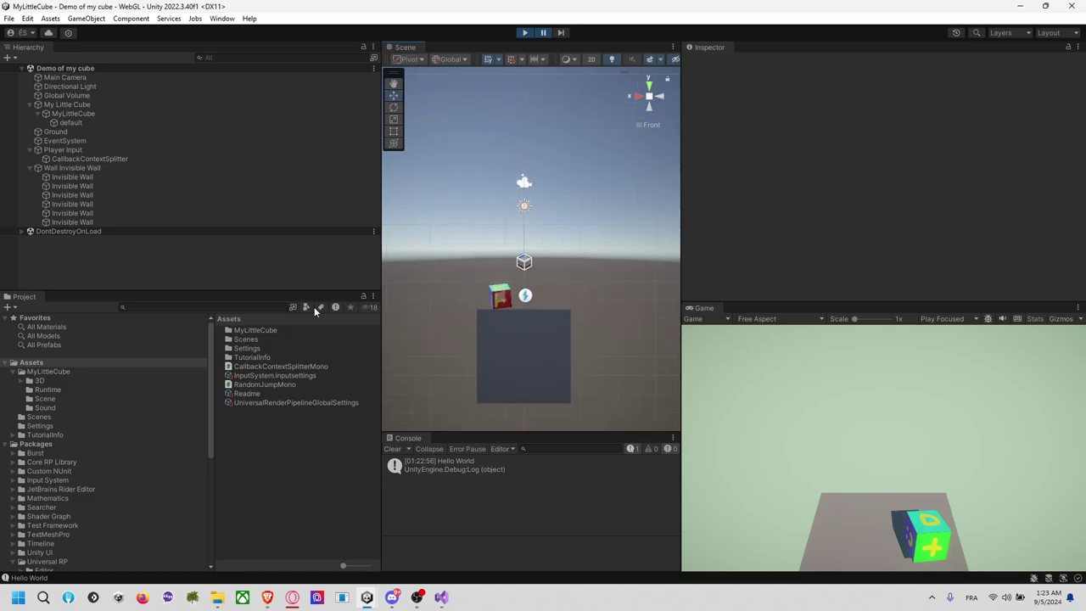
pyautogui.click(96, 195)
pyautogui.click(94, 205)
pyautogui.click(90, 213)
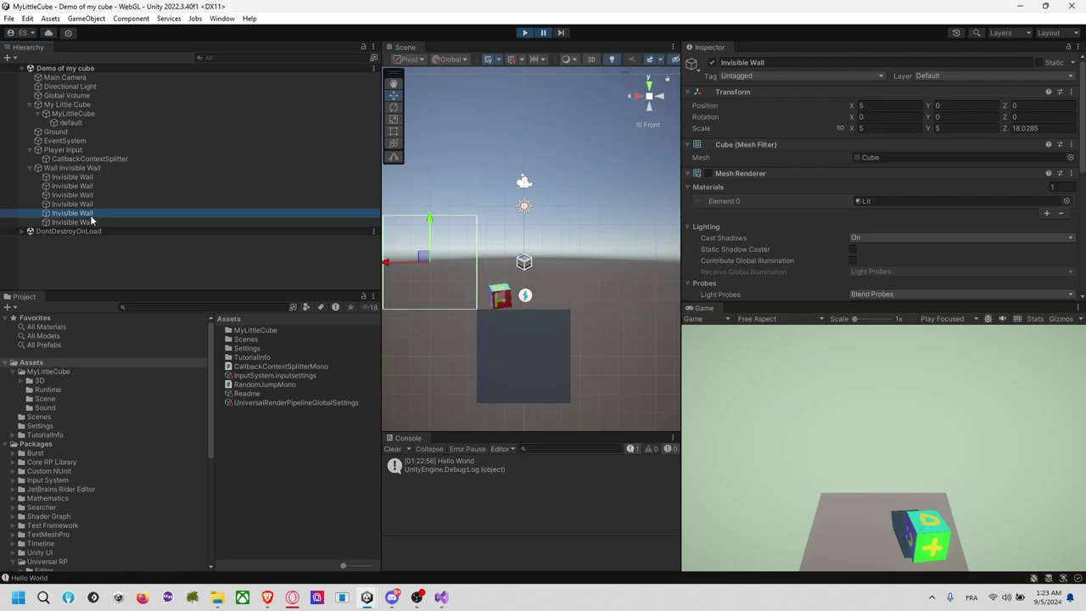
pyautogui.click(90, 222)
pyautogui.click(95, 205)
pyautogui.click(101, 186)
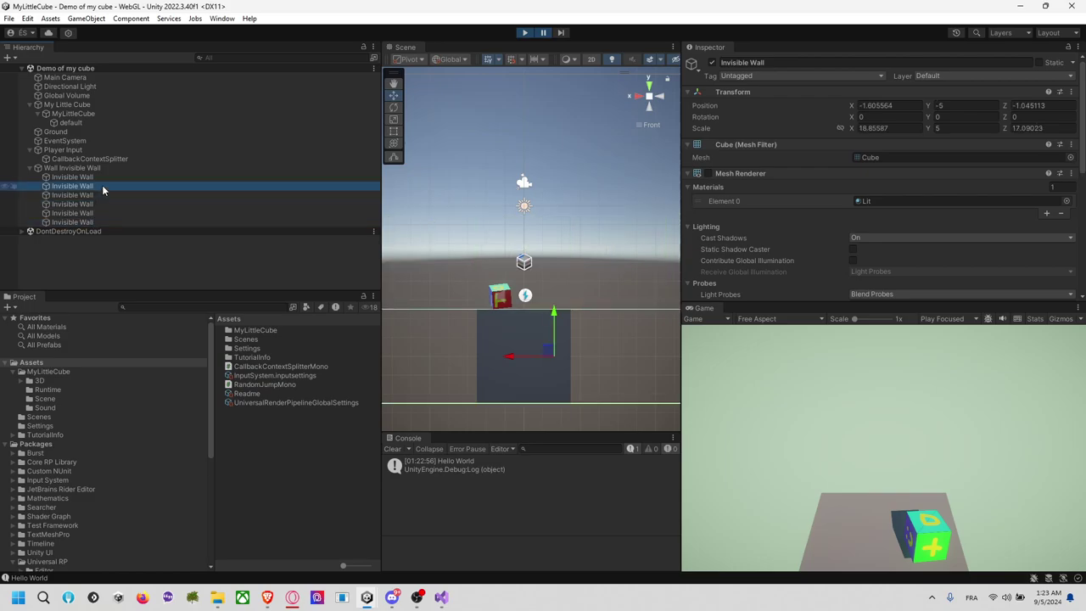
pyautogui.click(106, 177)
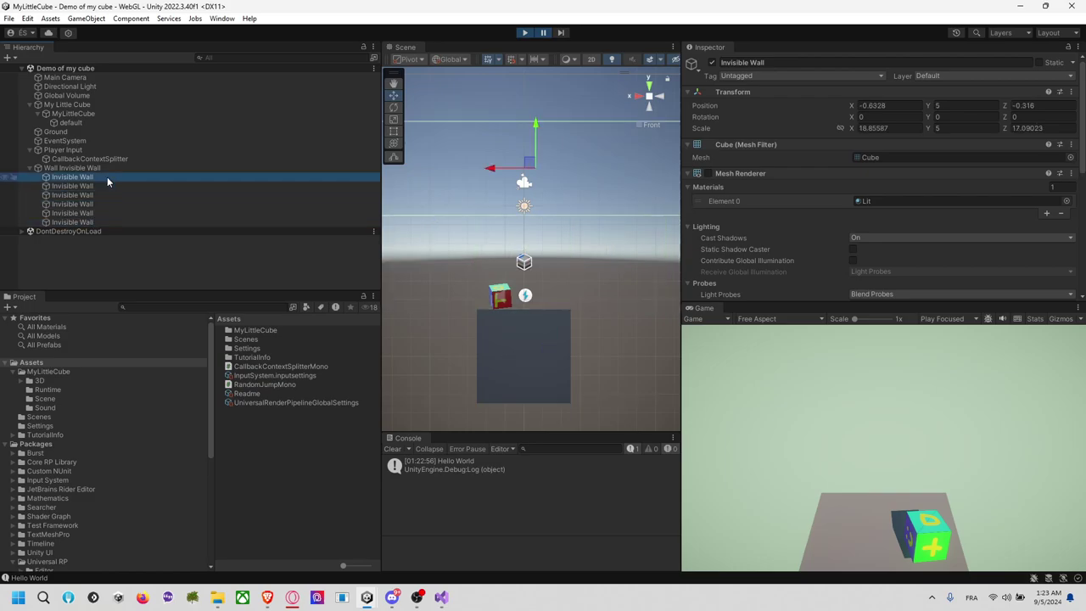
pyautogui.click(708, 174)
pyautogui.scroll(-3, 601, 242)
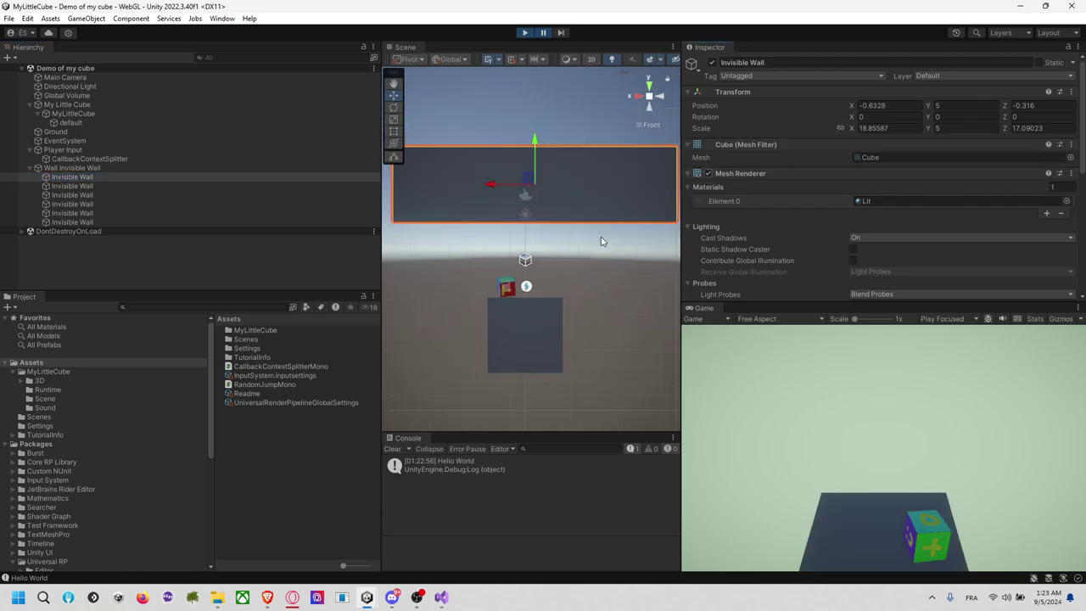
# In the Left scene view, move the Main Camera back and higher using the gizmos
pyautogui.click(91, 78)
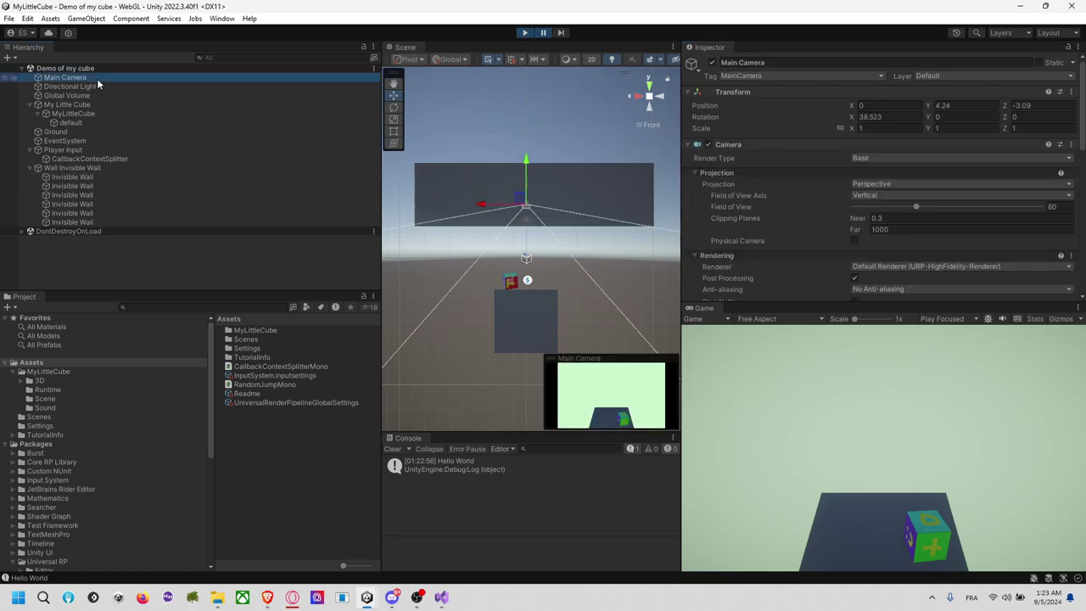
pyautogui.click(664, 101)
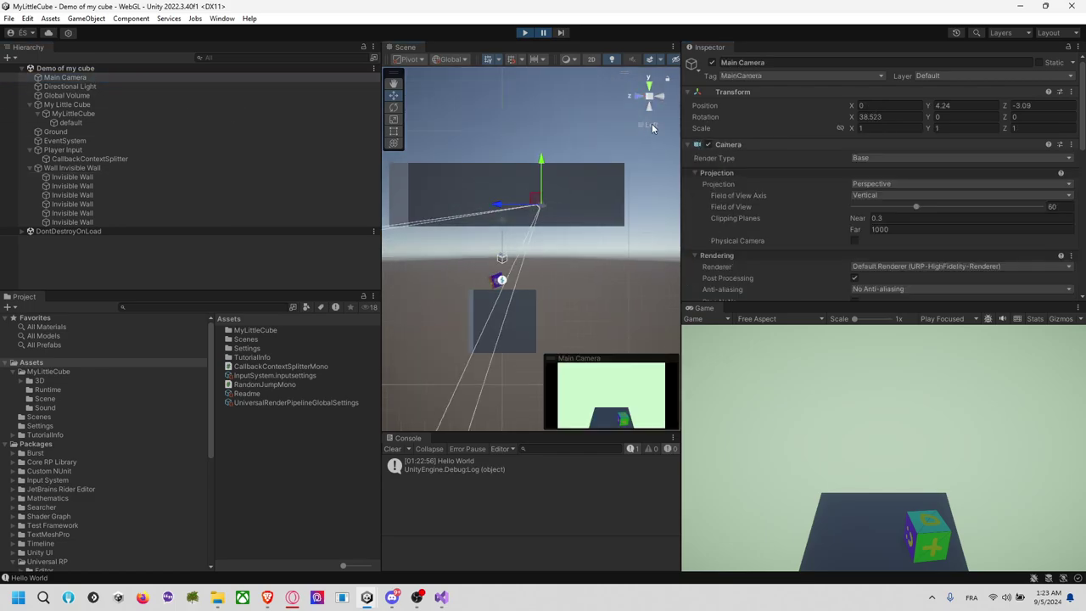
pyautogui.moveTo(507, 207); pyautogui.dragTo(546, 210)
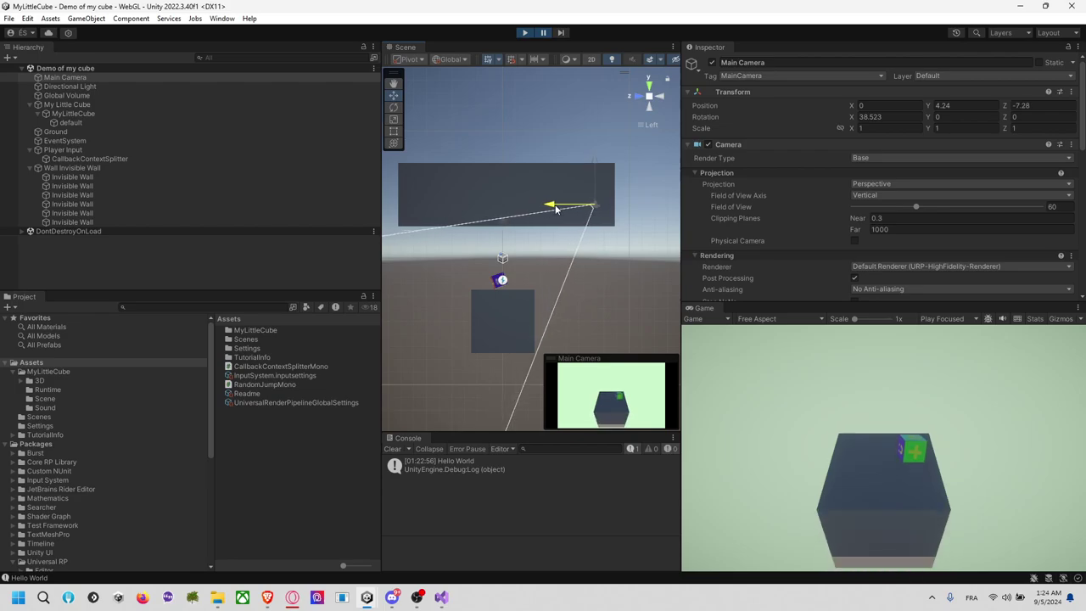
pyautogui.moveTo(546, 210); pyautogui.dragTo(557, 208)
pyautogui.moveTo(592, 161)
pyautogui.mouseDown()
pyautogui.moveTo(566, 161)
pyautogui.moveTo(514, 249)
pyautogui.mouseUp()
pyautogui.press('e')
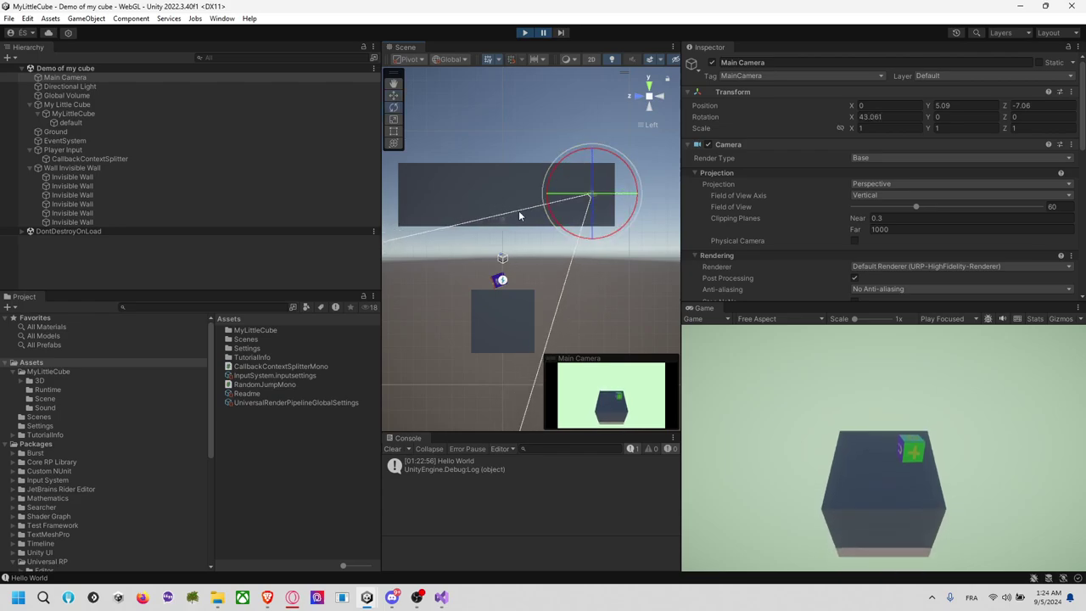
pyautogui.press('w')
pyautogui.moveTo(552, 195); pyautogui.dragTo(532, 195)
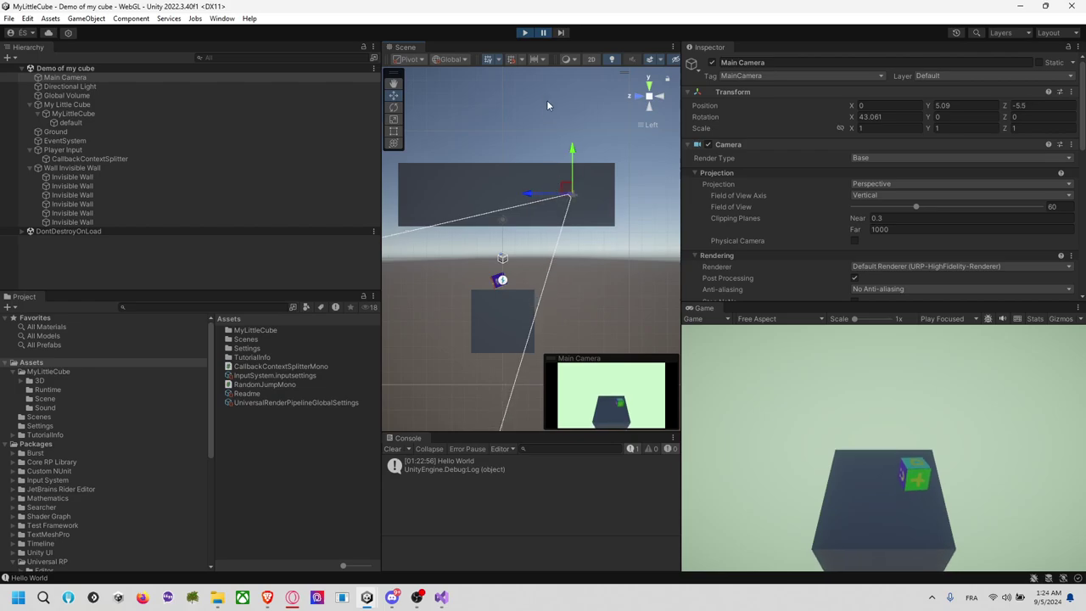
# Copy the Main Camera's World Transform
pyautogui.rightClick(740, 95)
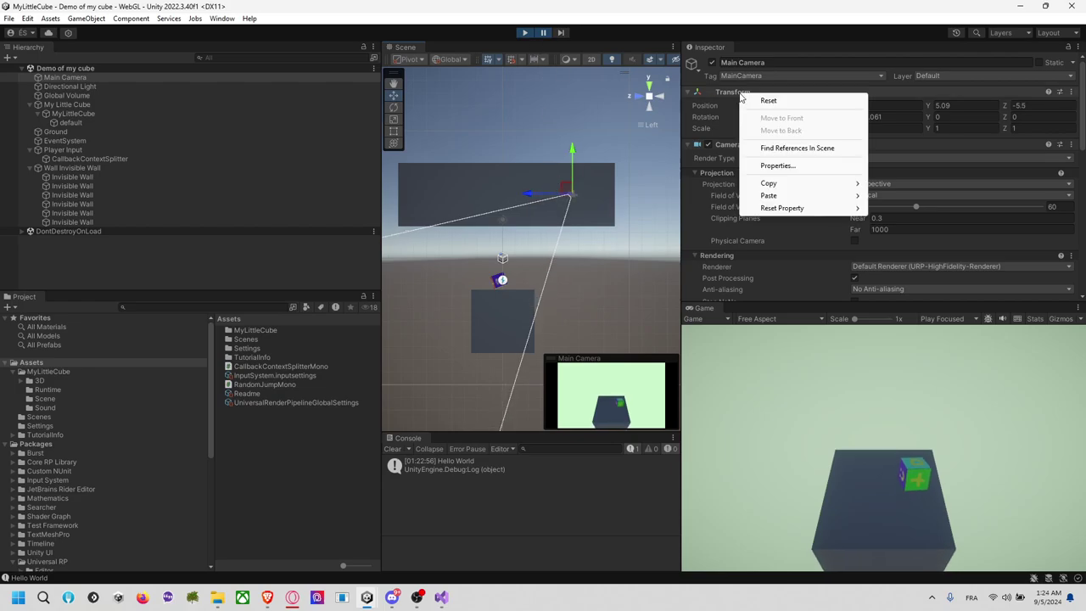
pyautogui.moveTo(784, 185)
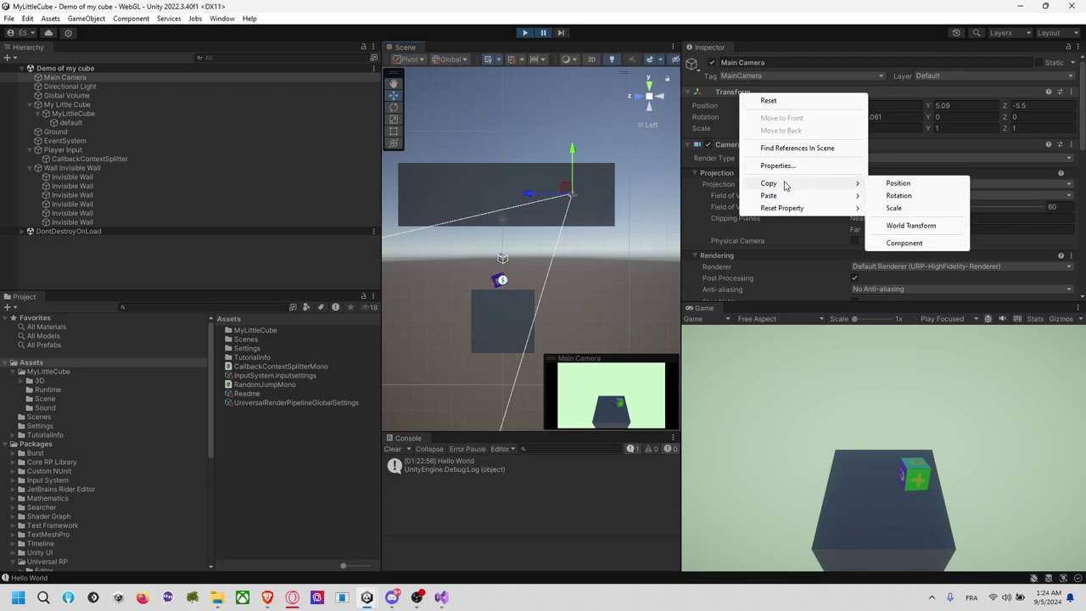
pyautogui.click(910, 226)
# Exit Play mode and paste the copied World Transform onto the Main Camera
pyautogui.click(524, 32)
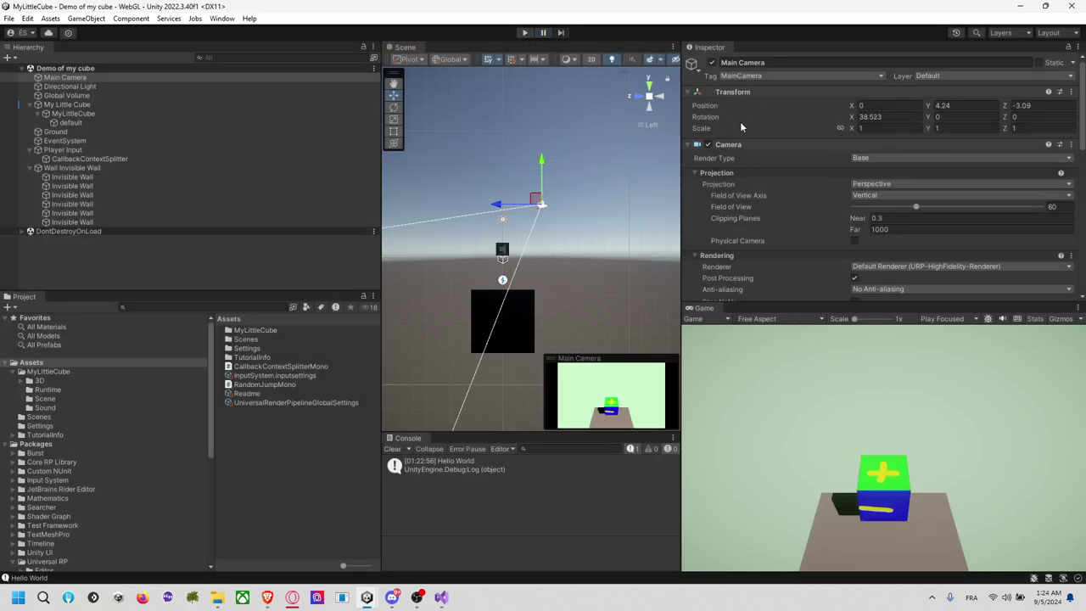
pyautogui.rightClick(737, 93)
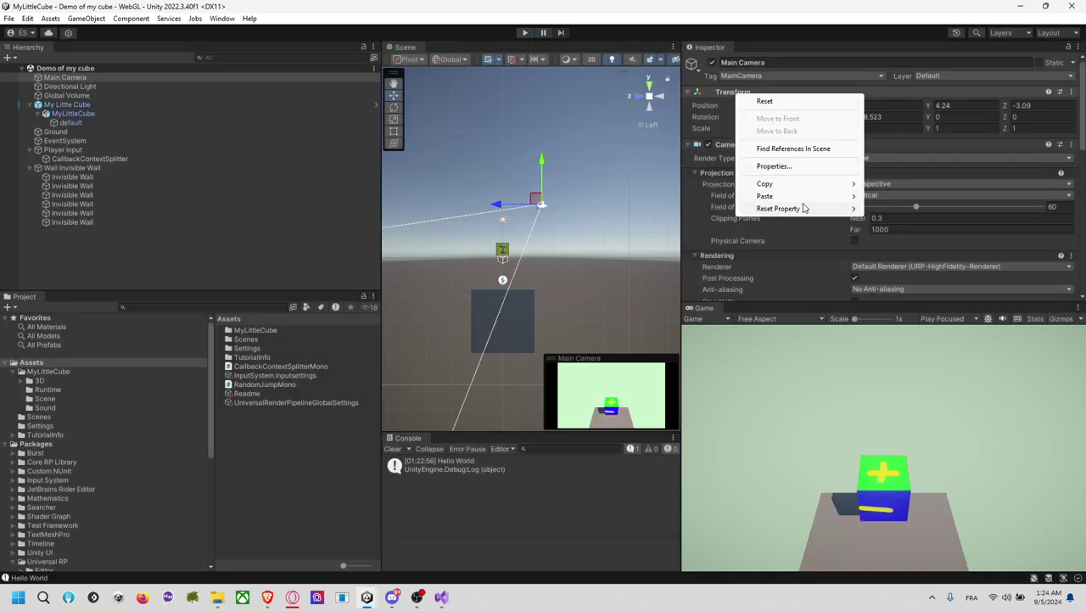
pyautogui.moveTo(807, 210)
pyautogui.moveTo(848, 184)
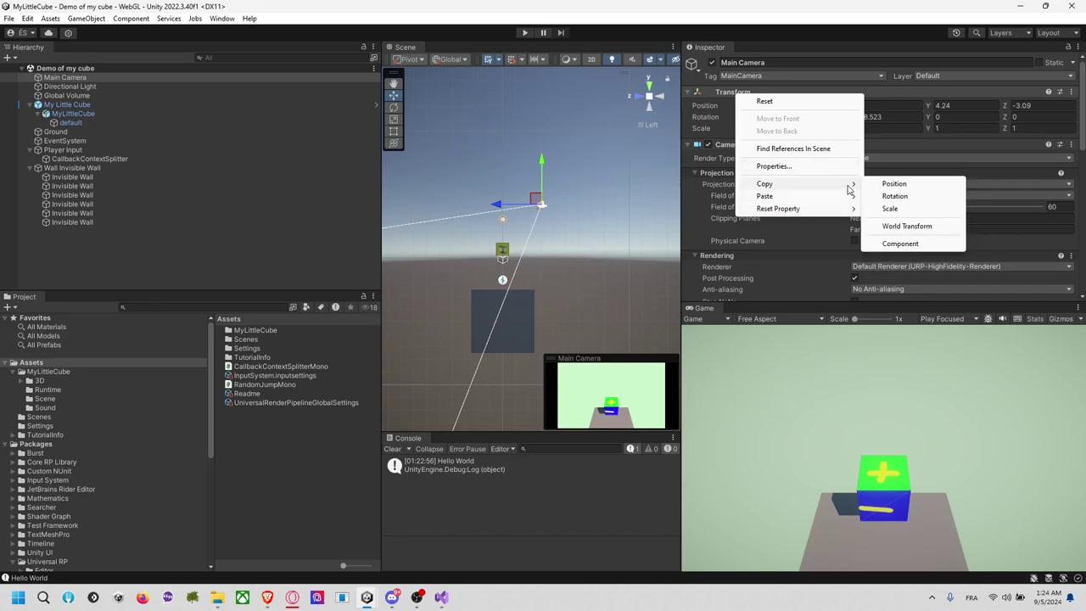
pyautogui.click(918, 225)
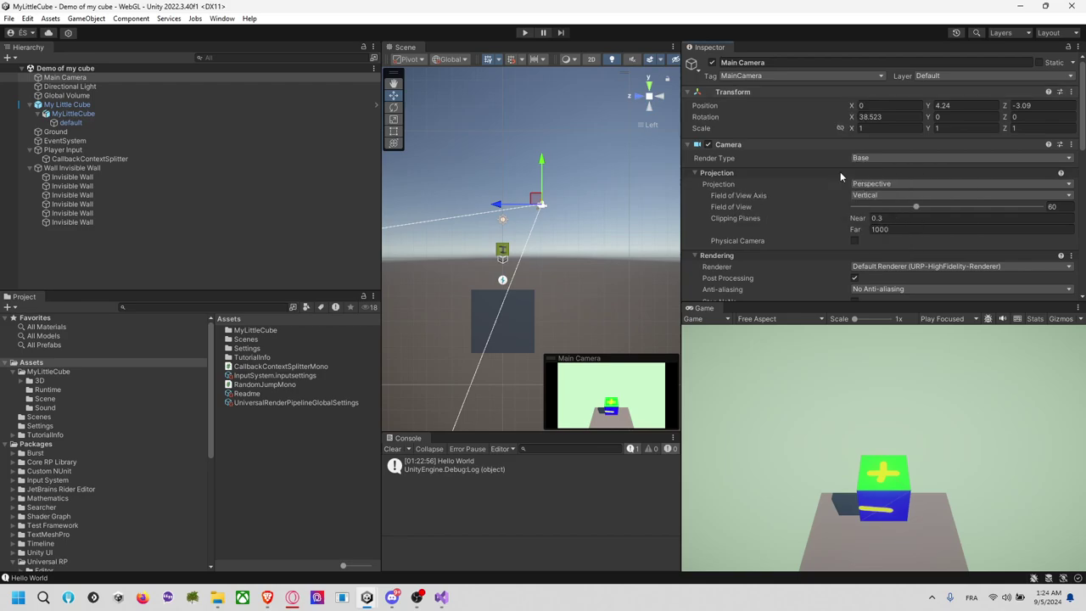
pyautogui.rightClick(740, 95)
pyautogui.moveTo(854, 198)
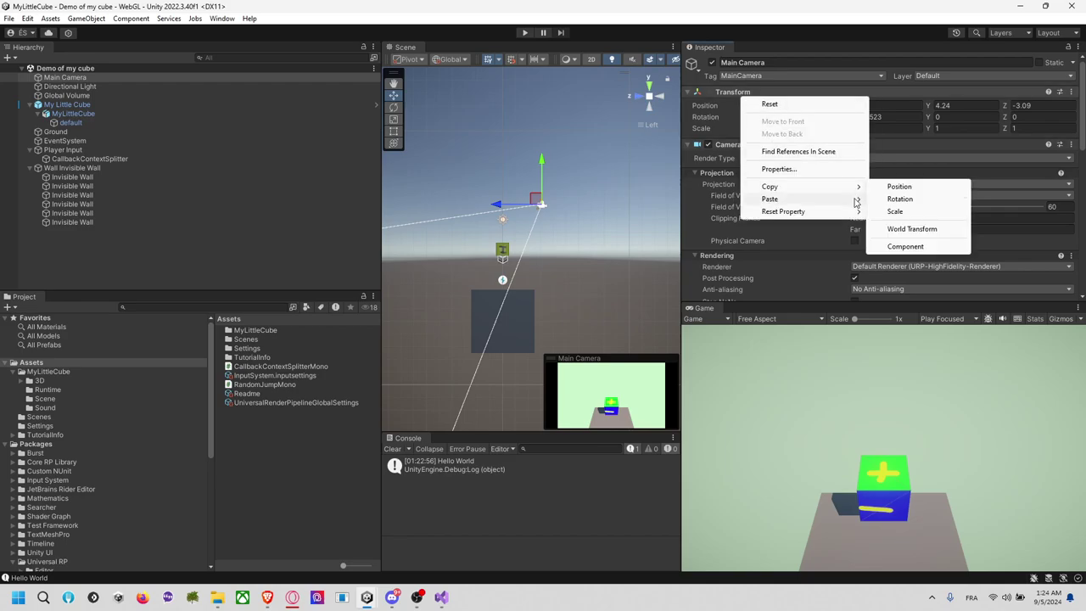
pyautogui.click(912, 241)
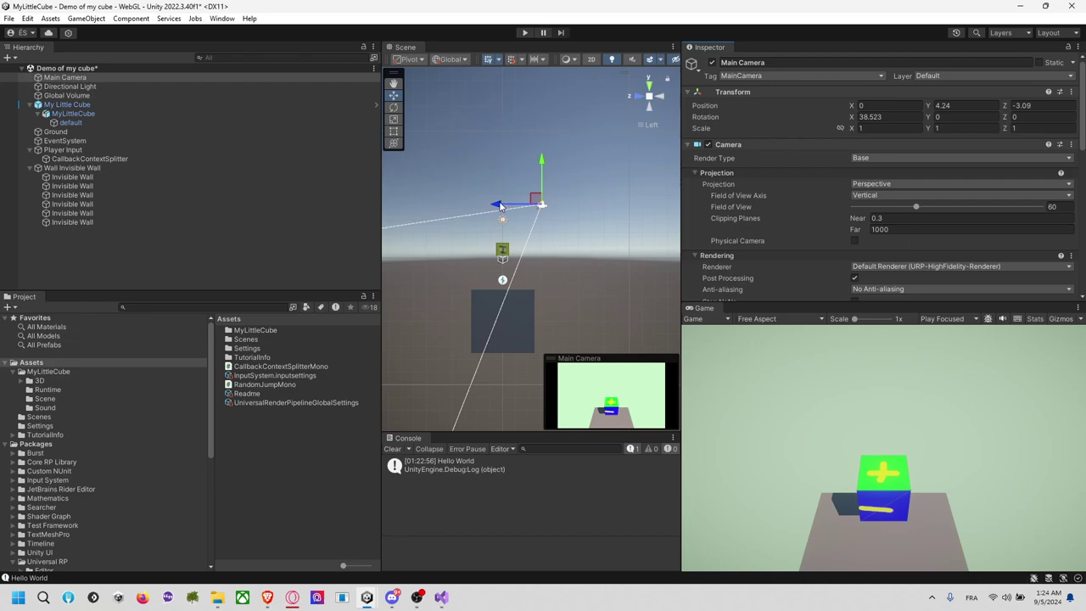
# Fine-tune the camera to Position Y 4.84, Z -4.47 and Rotation X 46.781
pyautogui.moveTo(526, 210); pyautogui.dragTo(530, 211)
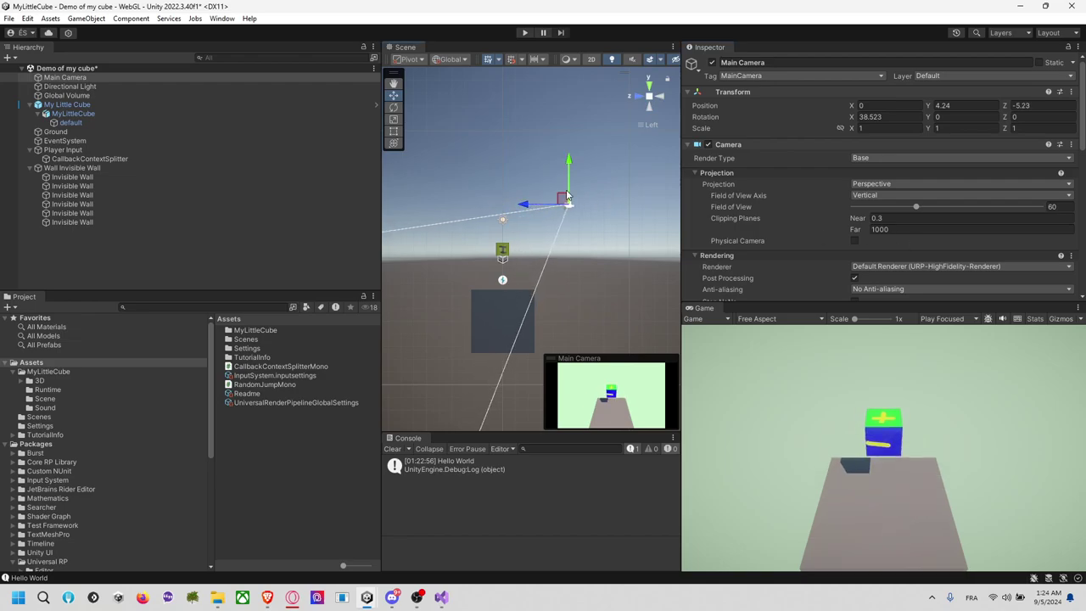
pyautogui.press('e')
pyautogui.moveTo(573, 180); pyautogui.dragTo(574, 165)
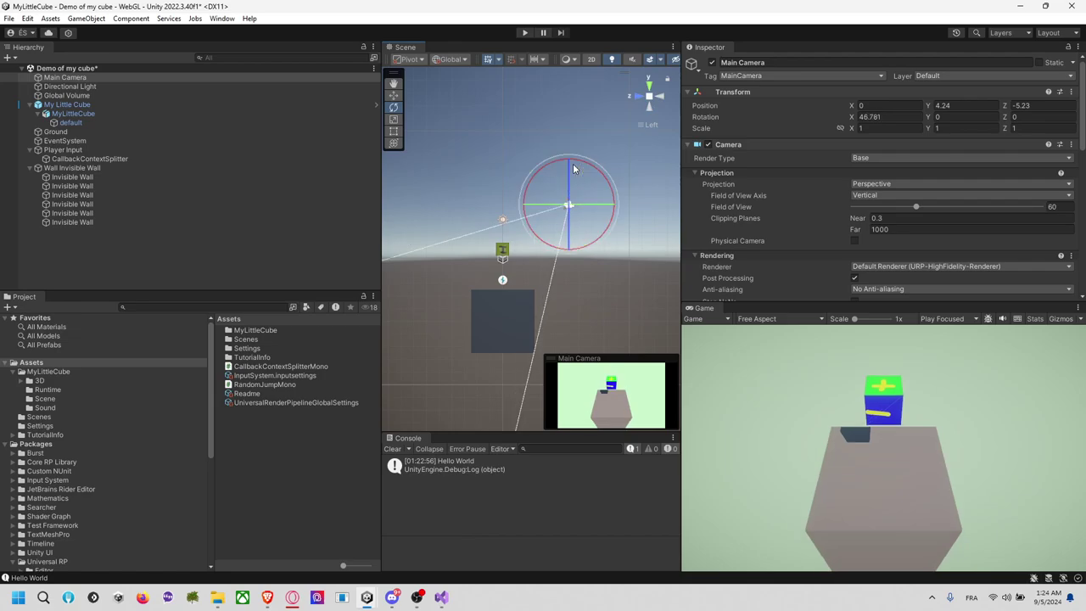
pyautogui.press('w')
pyautogui.moveTo(527, 206); pyautogui.dragTo(516, 206)
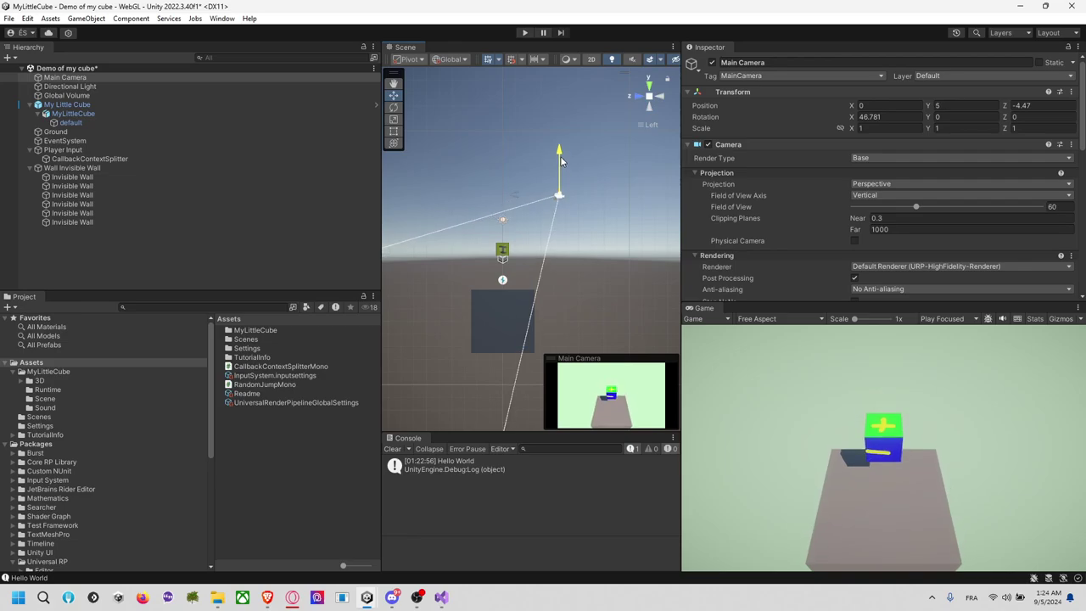
pyautogui.click(620, 181)
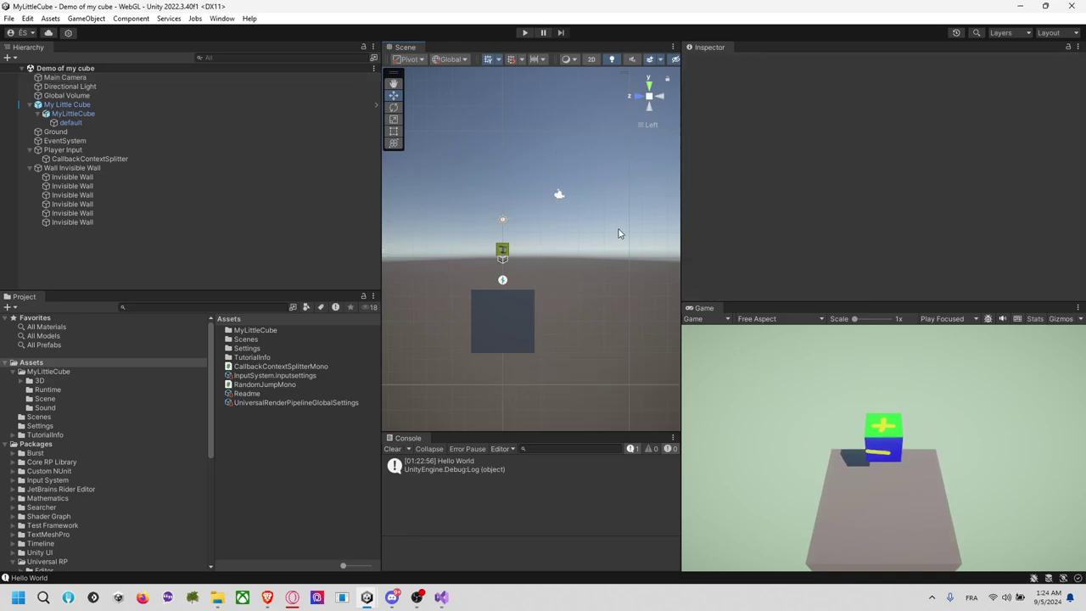
pyautogui.click(560, 196)
pyautogui.moveTo(560, 155); pyautogui.dragTo(559, 164)
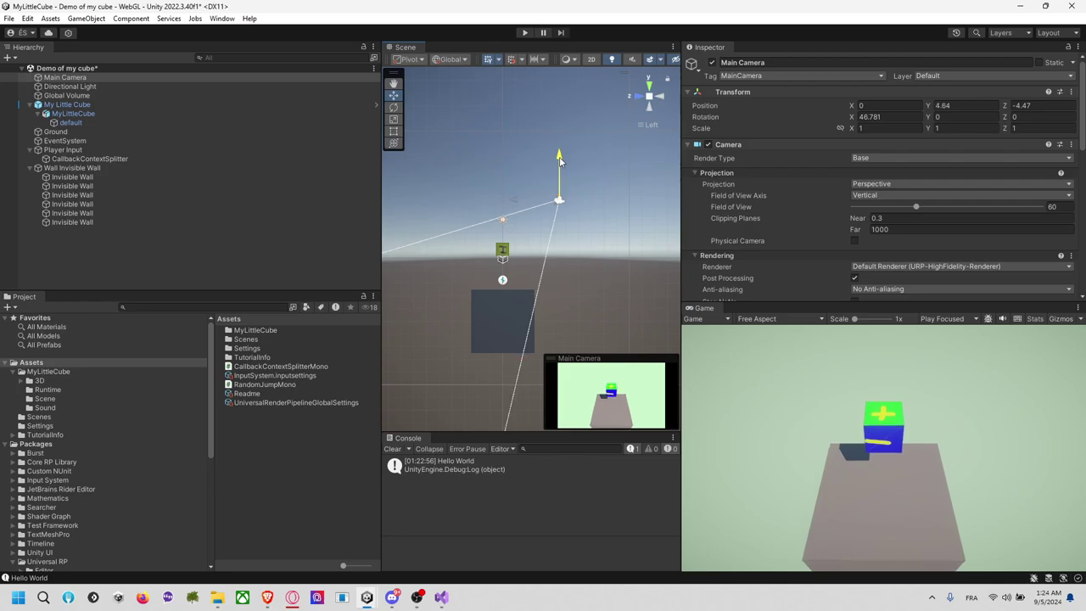
pyautogui.click(613, 234)
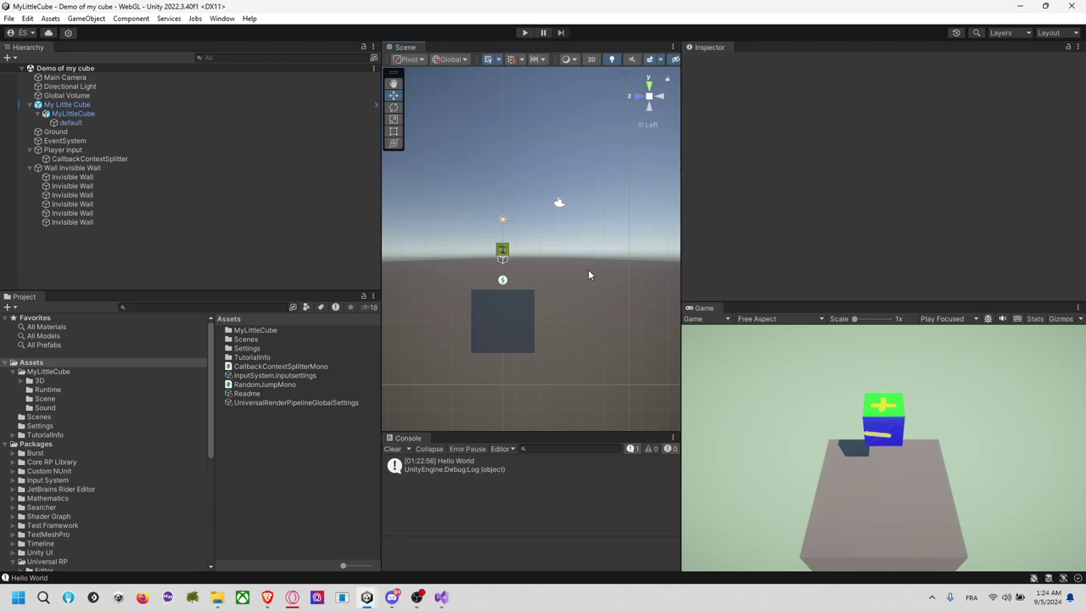
# Inspect My Little Cube's scripts, then deselect it
pyautogui.click(146, 117)
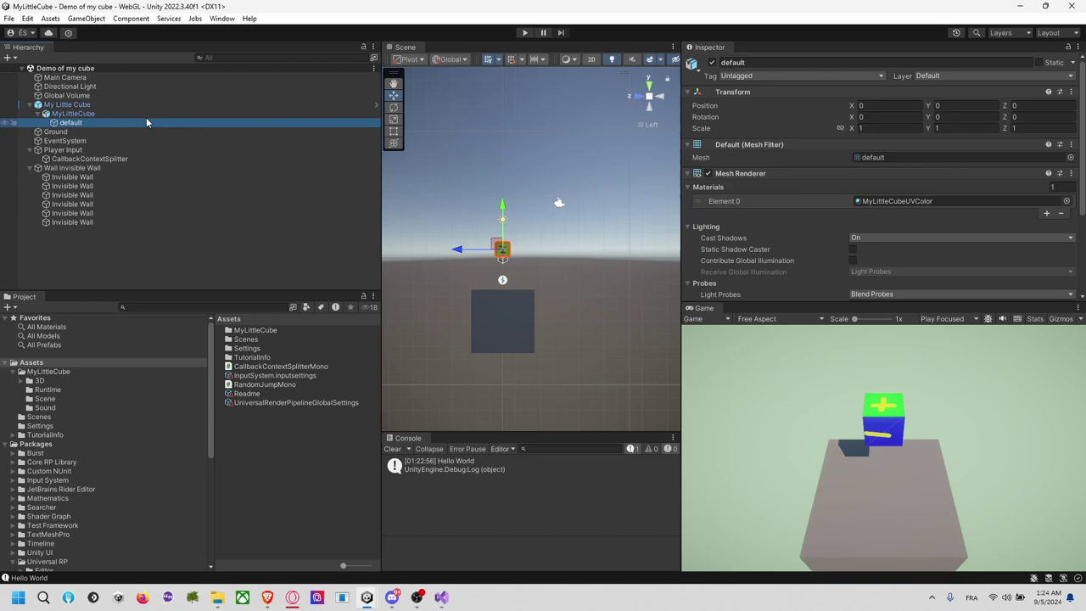
pyautogui.click(153, 107)
pyautogui.scroll(-3, 801, 169)
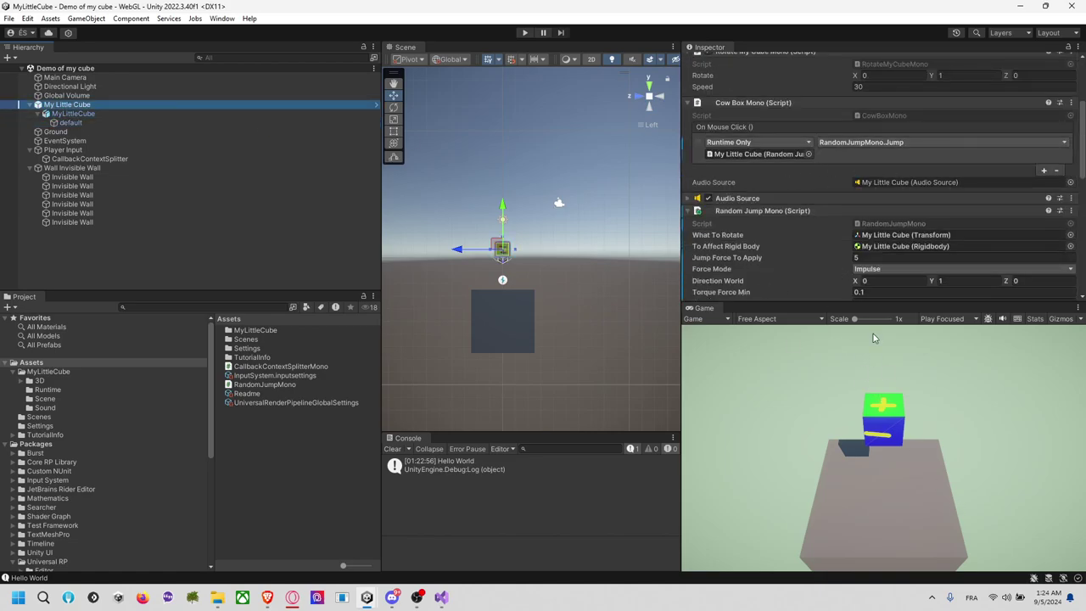
pyautogui.click(456, 240)
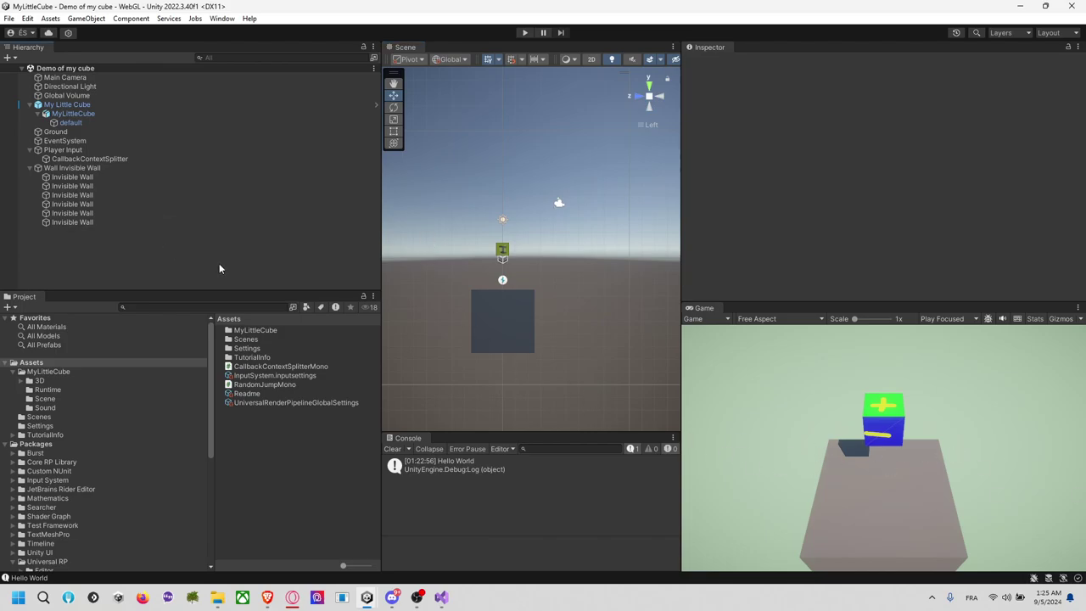
# Create a new empty game object named 'Rotate Level'
pyautogui.rightClick(61, 267)
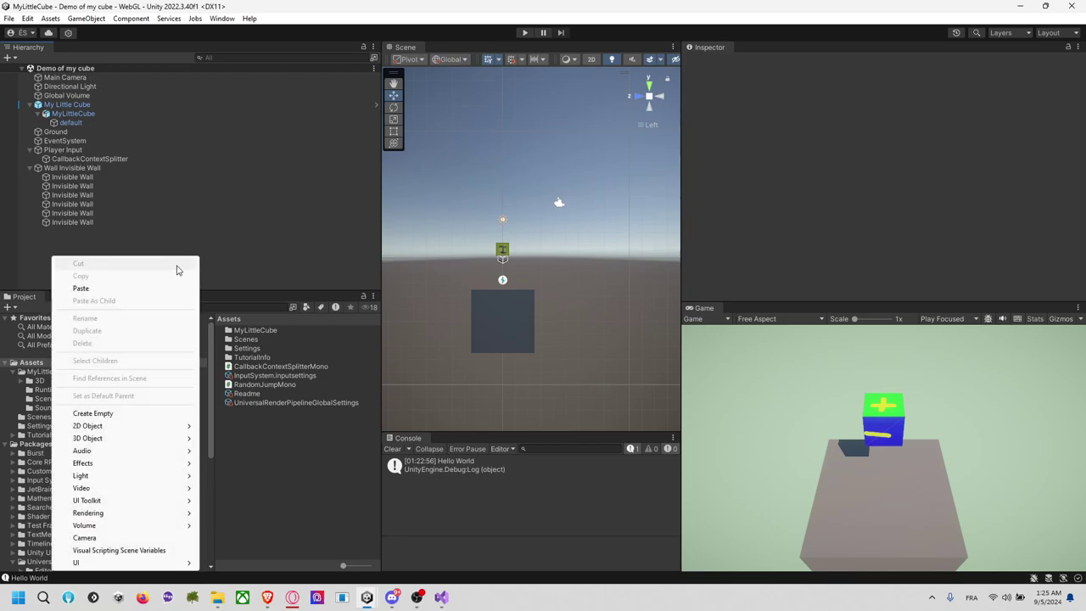
pyautogui.click(119, 413)
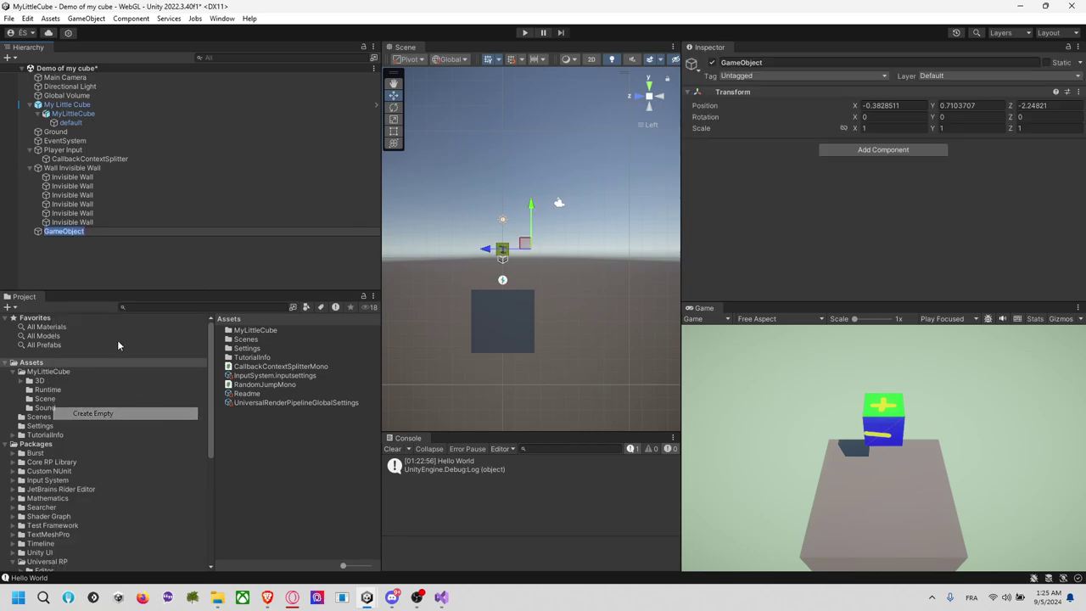
pyautogui.write('Rotate ')
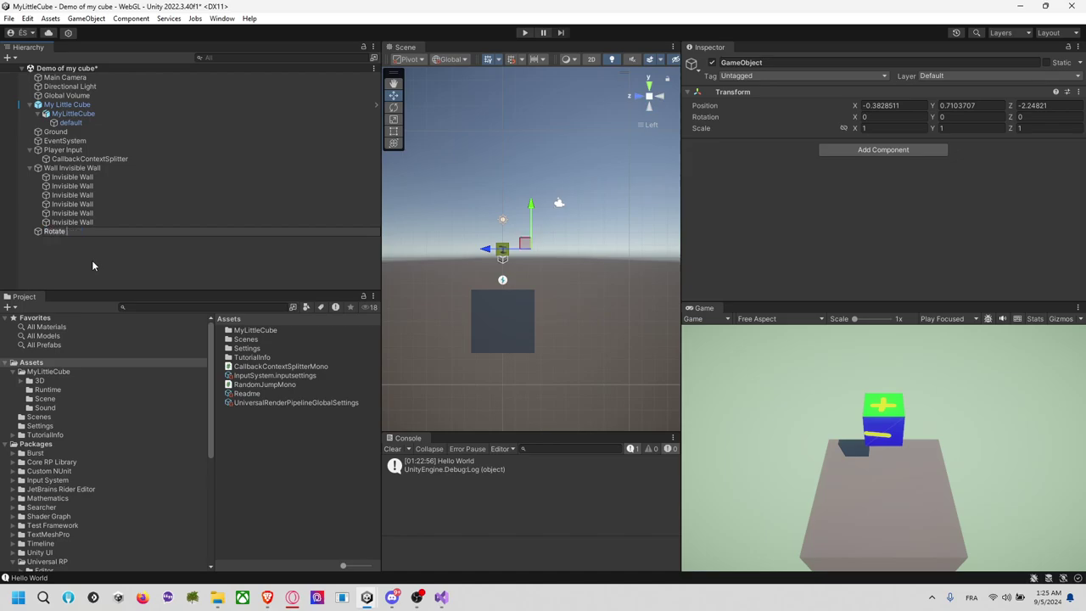
pyautogui.write('Obj')
pyautogui.press('BackSpace')
pyautogui.write('Level')
pyautogui.press('Return')
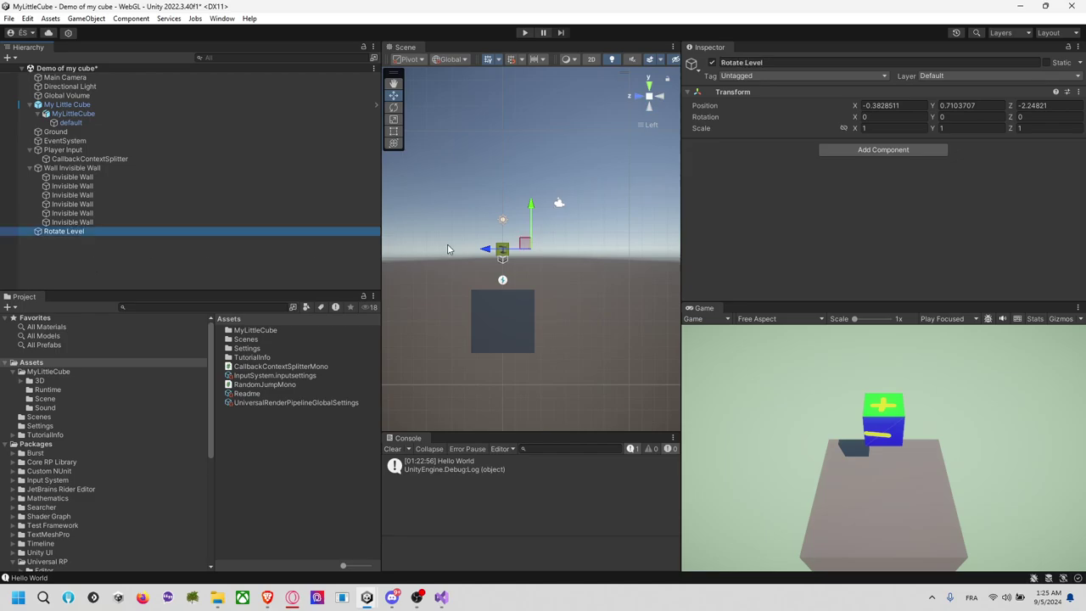
# Set Rotate Level's X and Y position to 0
pyautogui.click(900, 106)
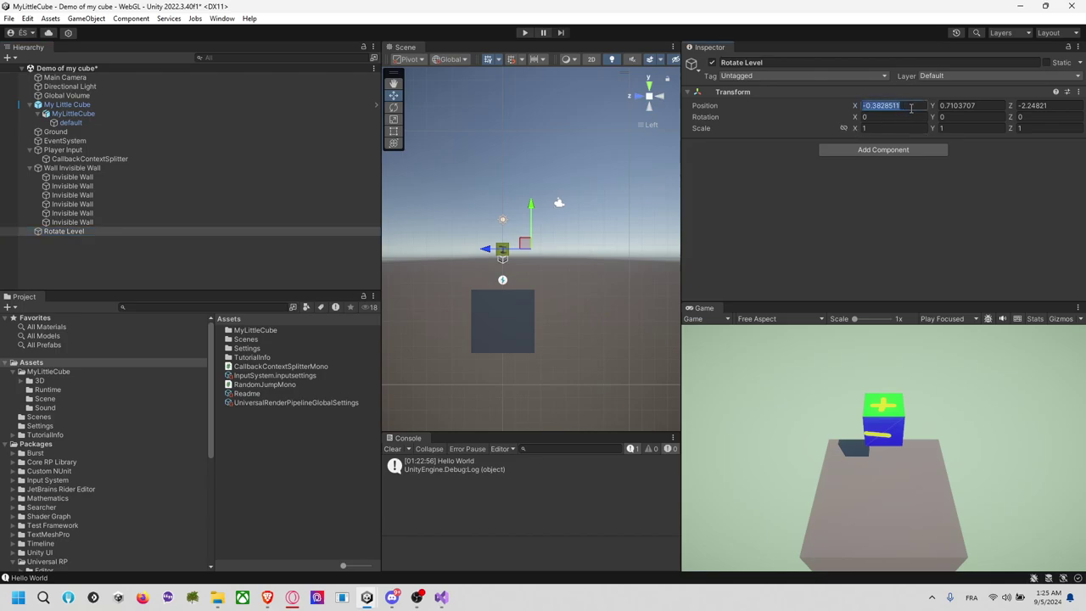
pyautogui.write('0')
pyautogui.press('Tab')
pyautogui.write('0')
pyautogui.press('Tab')
pyautogui.write('0')
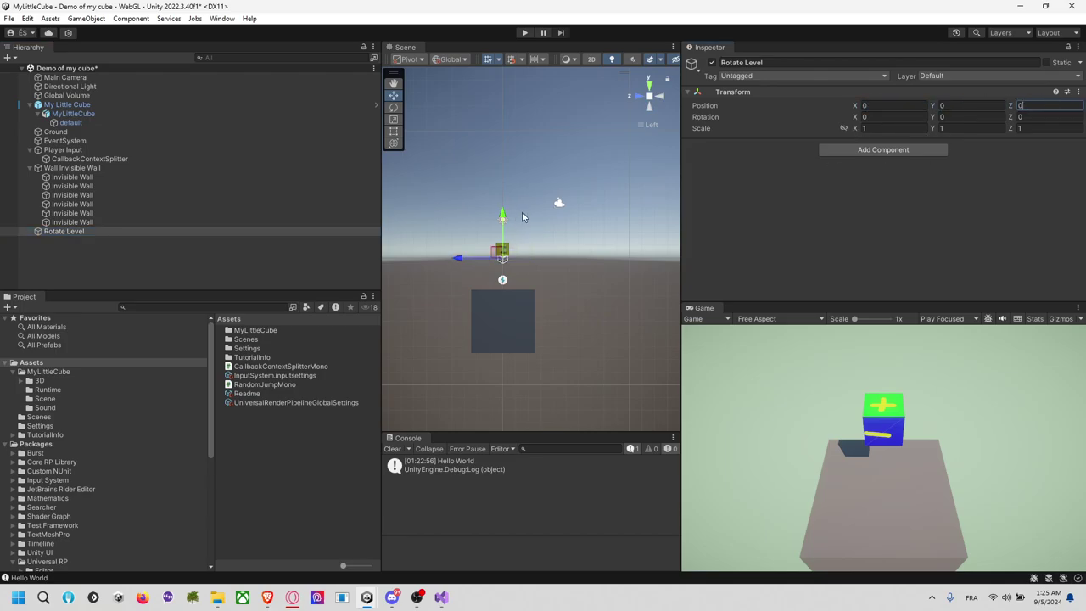
# From the Back view, lower Rotate Level to Position Y -4.77
pyautogui.moveTo(522, 217); pyautogui.dragTo(546, 225, button='right')
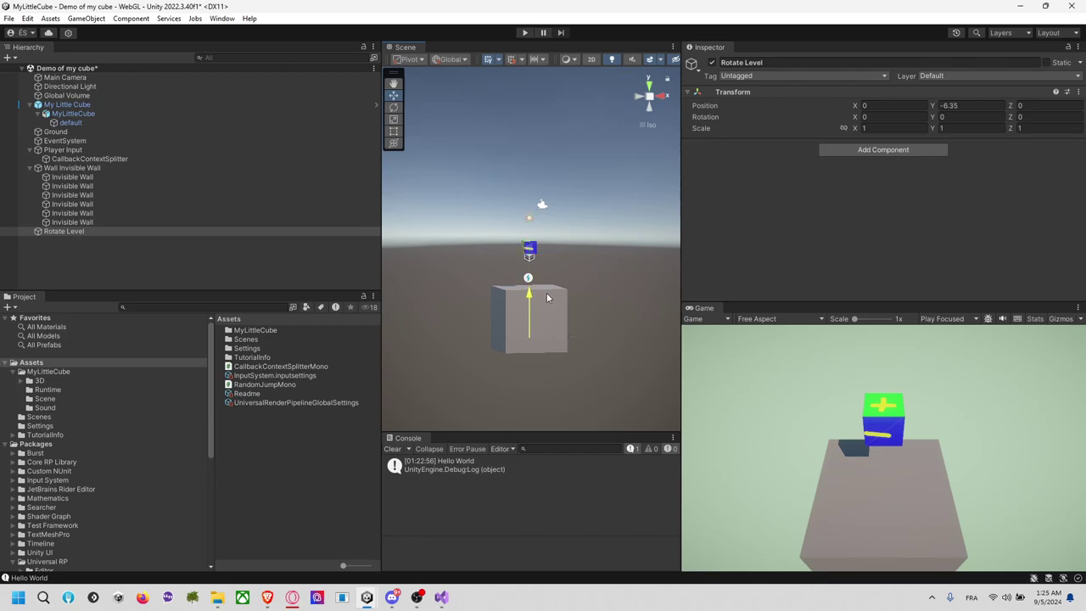
pyautogui.moveTo(617, 250); pyautogui.dragTo(590, 226, button='middle')
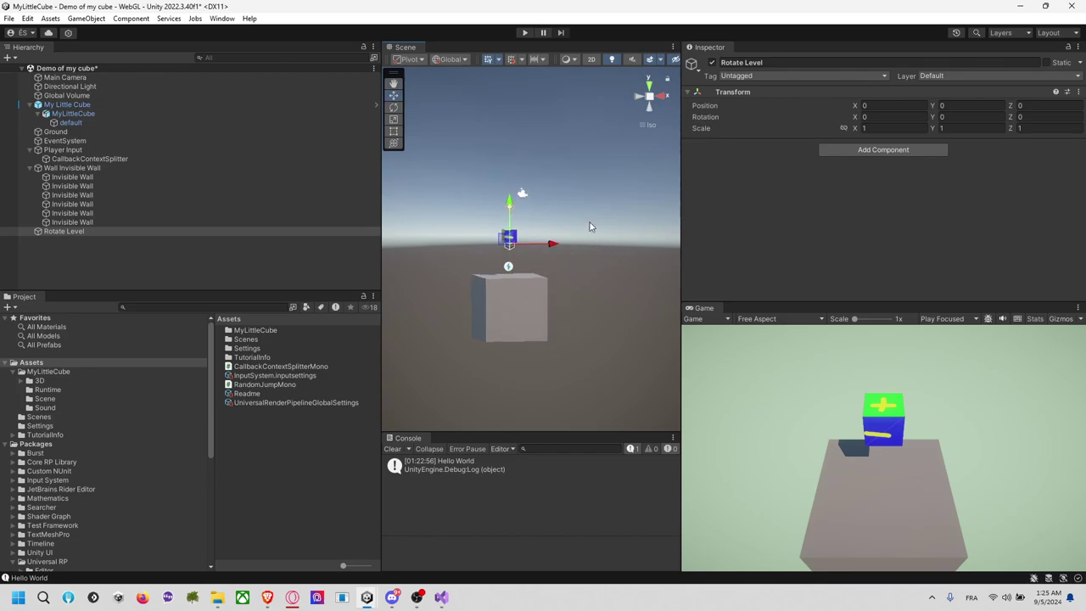
pyautogui.click(658, 105)
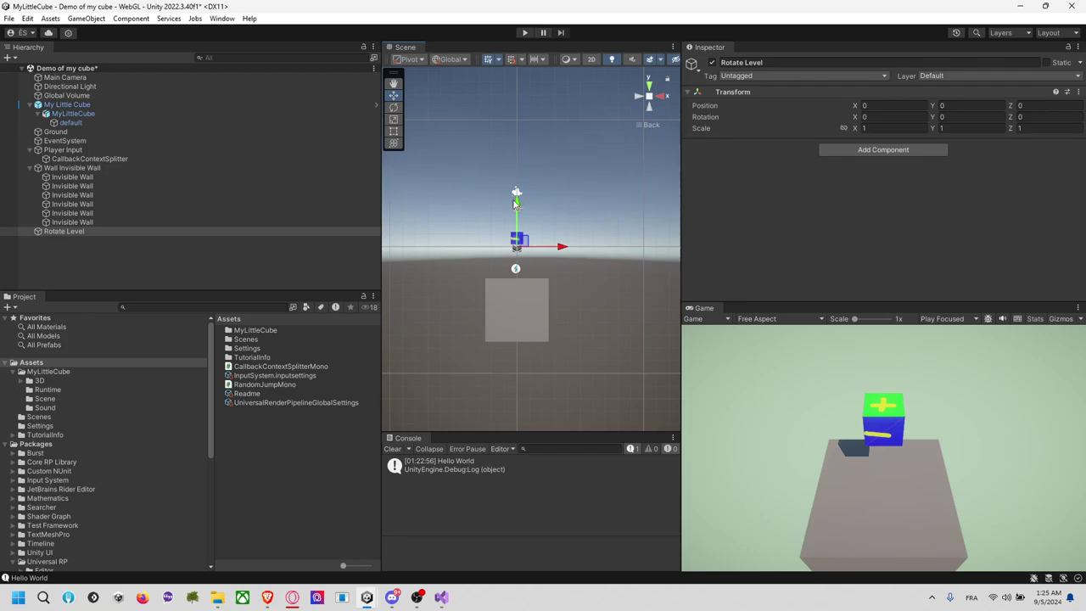
pyautogui.moveTo(515, 202); pyautogui.dragTo(516, 267)
# Add a Cube as a child of Rotate Level and move it right to X 3.84
pyautogui.rightClick(99, 230)
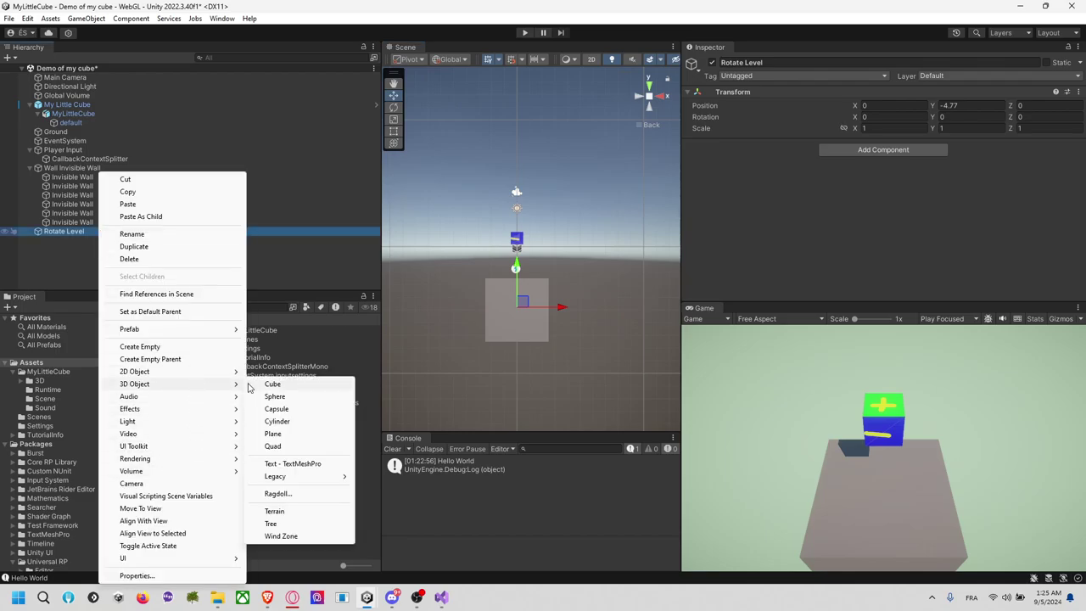
pyautogui.click(269, 386)
pyautogui.moveTo(559, 308); pyautogui.dragTo(617, 309)
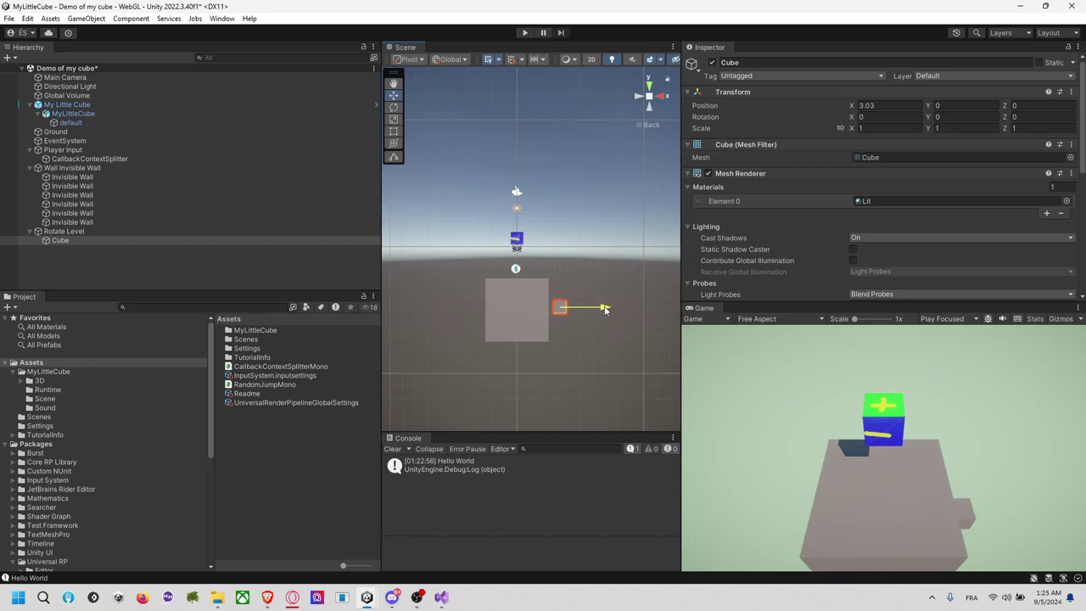
# Scale the cube along Z to about 4.46, making a long bar
pyautogui.click(661, 96)
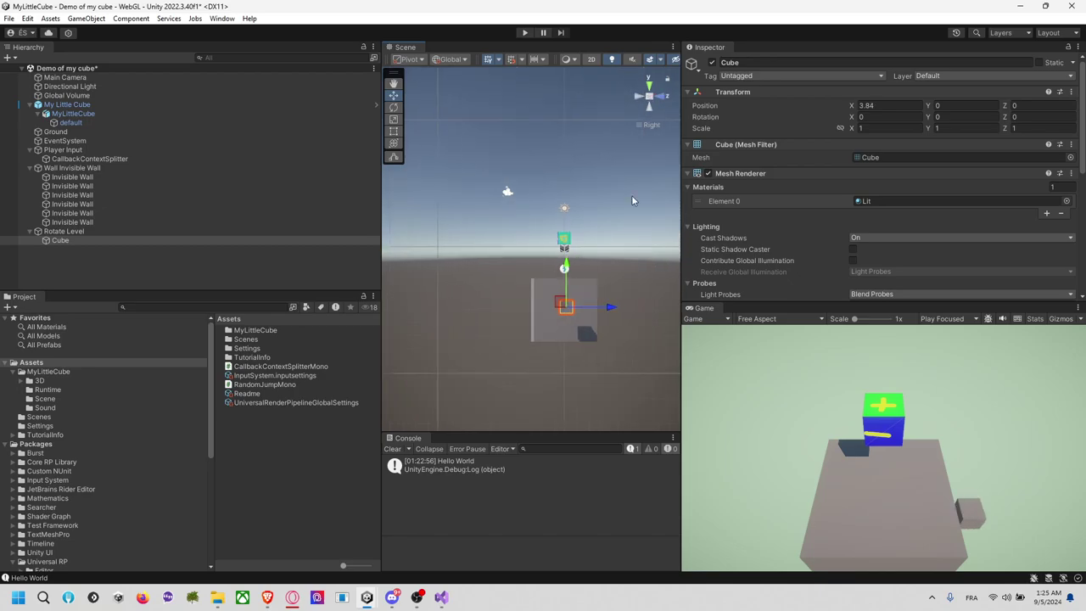
pyautogui.press('t')
pyautogui.press('e')
pyautogui.press('t')
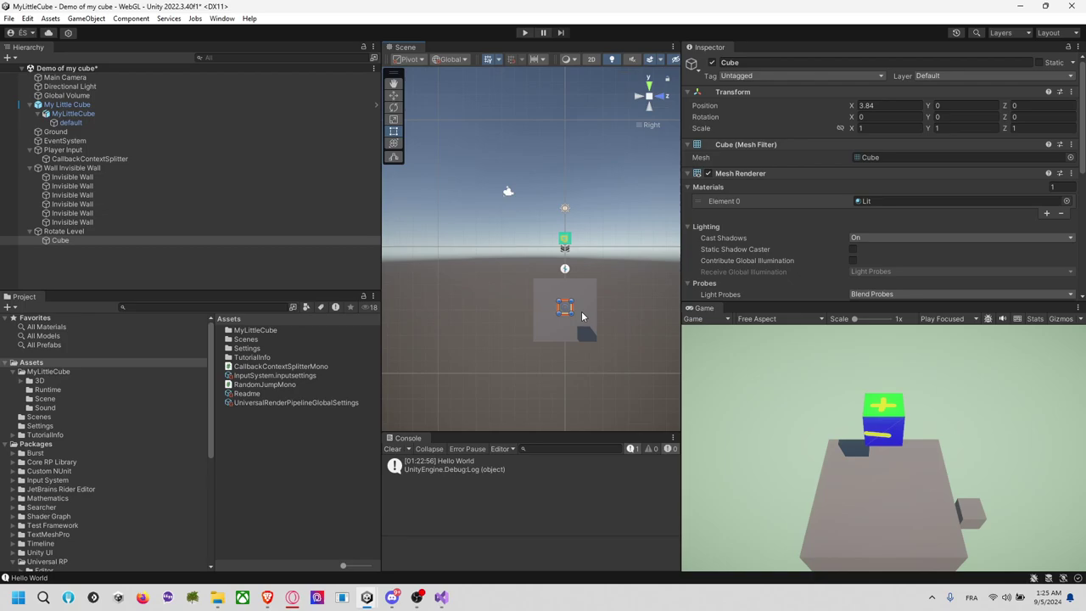
pyautogui.press('w')
pyautogui.press('e')
pyautogui.press('r')
pyautogui.moveTo(615, 313)
pyautogui.mouseDown()
pyautogui.moveTo(764, 316)
pyautogui.moveTo(711, 316)
pyautogui.mouseUp()
# Create a new material named Mat_YellowToAvoid in the MyLittleCube folder
pyautogui.click(98, 371)
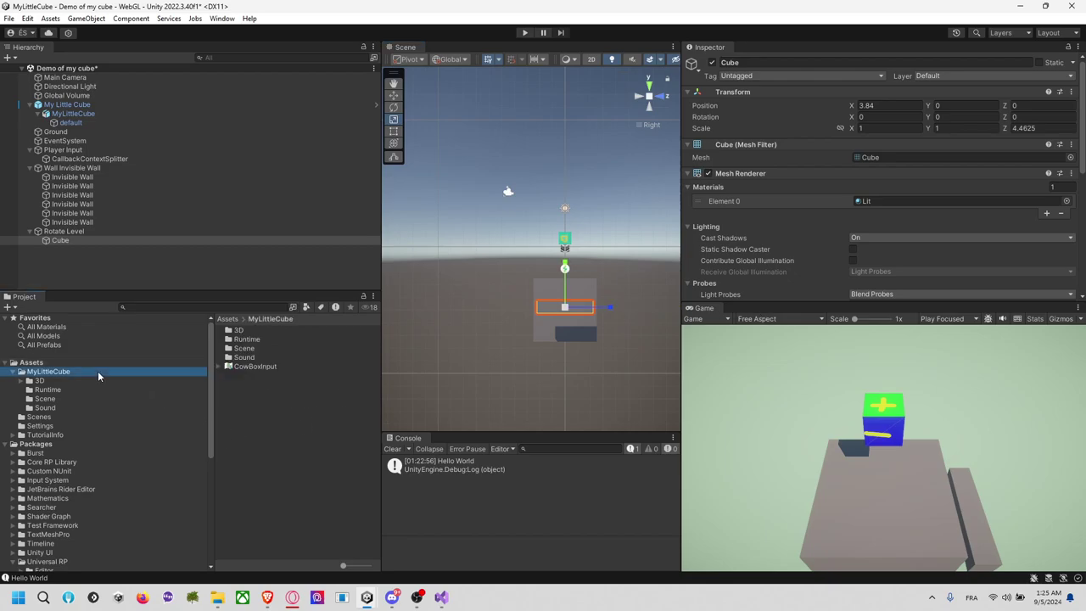
pyautogui.click(77, 389)
pyautogui.click(81, 373)
pyautogui.rightClick(281, 401)
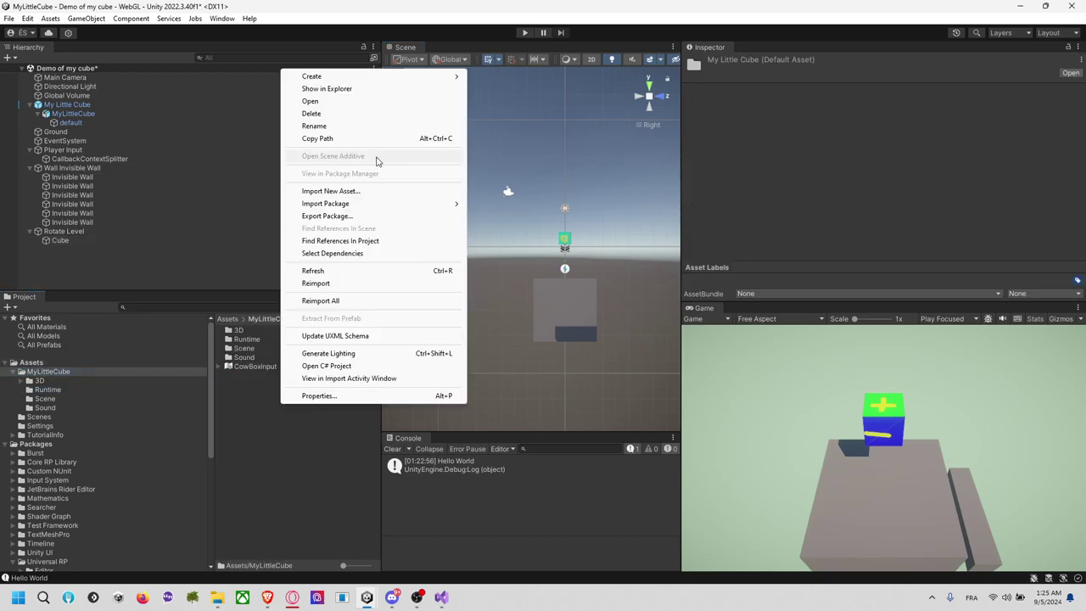
pyautogui.moveTo(404, 76)
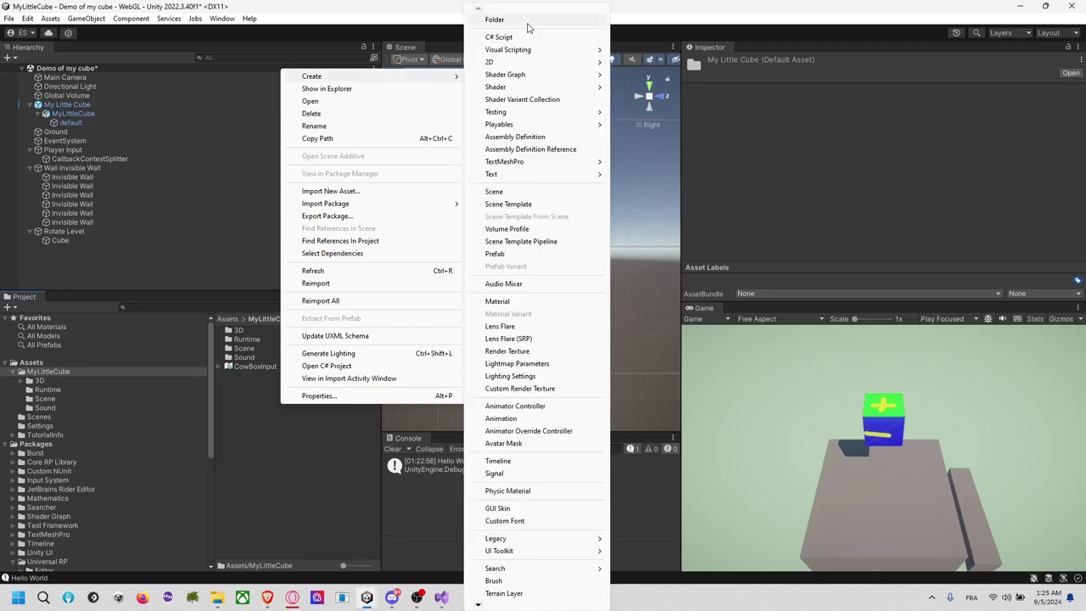
pyautogui.click(497, 301)
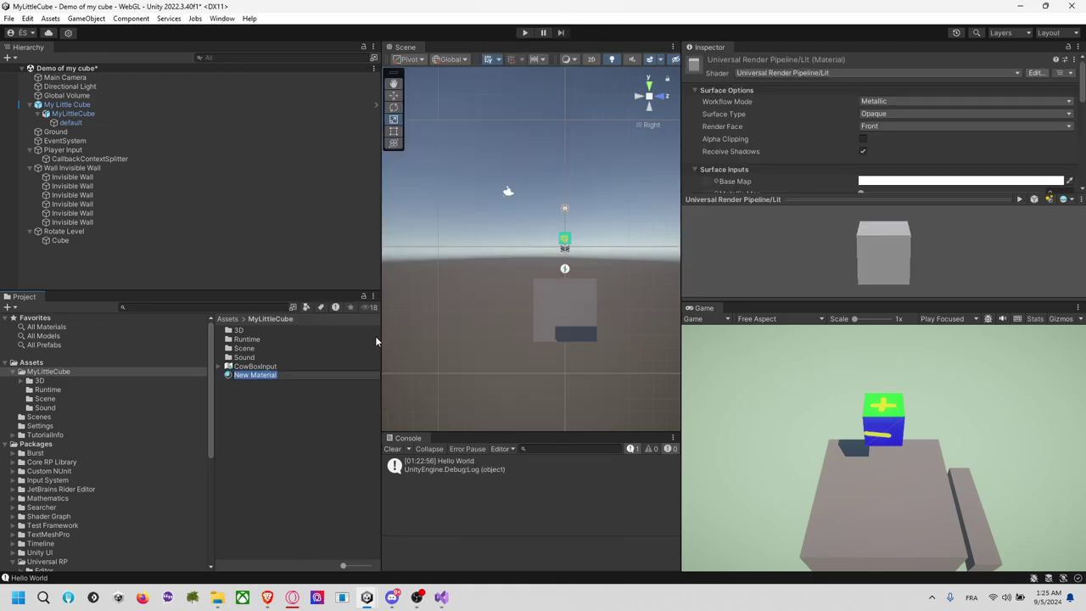
pyautogui.write('Mat')
pyautogui.write('_Yellow')
pyautogui.write('_')
pyautogui.press('BackSpace')
pyautogui.write('ToA')
pyautogui.write('Void')
pyautogui.press('Return')
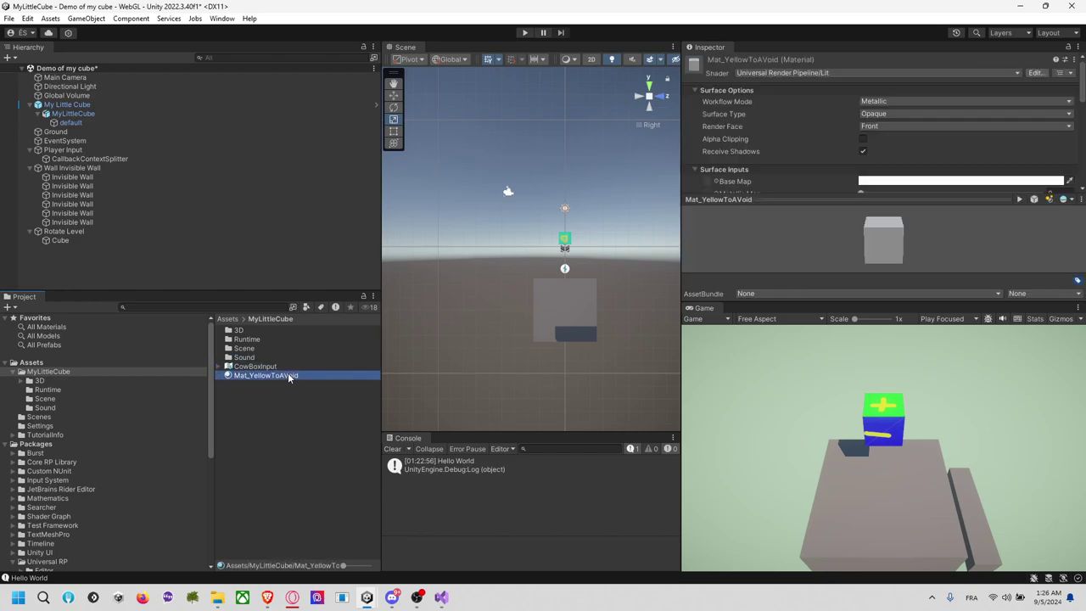
pyautogui.click(287, 372)
pyautogui.press('Return')
# Make its base colour yellow (FFFE00) and apply it to the long bar
pyautogui.click(890, 180)
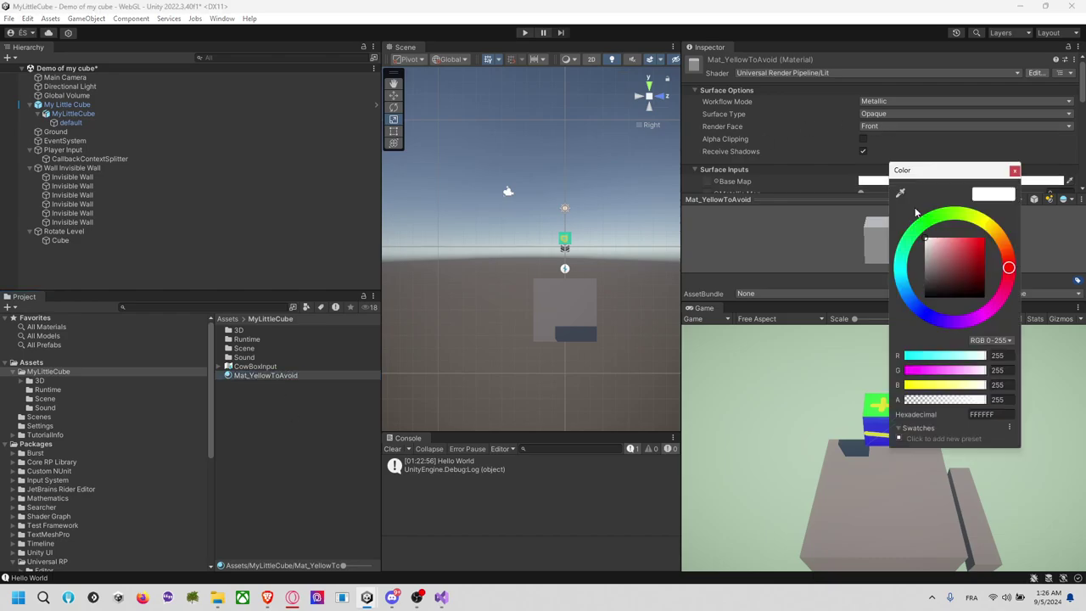
pyautogui.moveTo(966, 223)
pyautogui.mouseDown()
pyautogui.moveTo(982, 222)
pyautogui.moveTo(990, 241)
pyautogui.mouseUp()
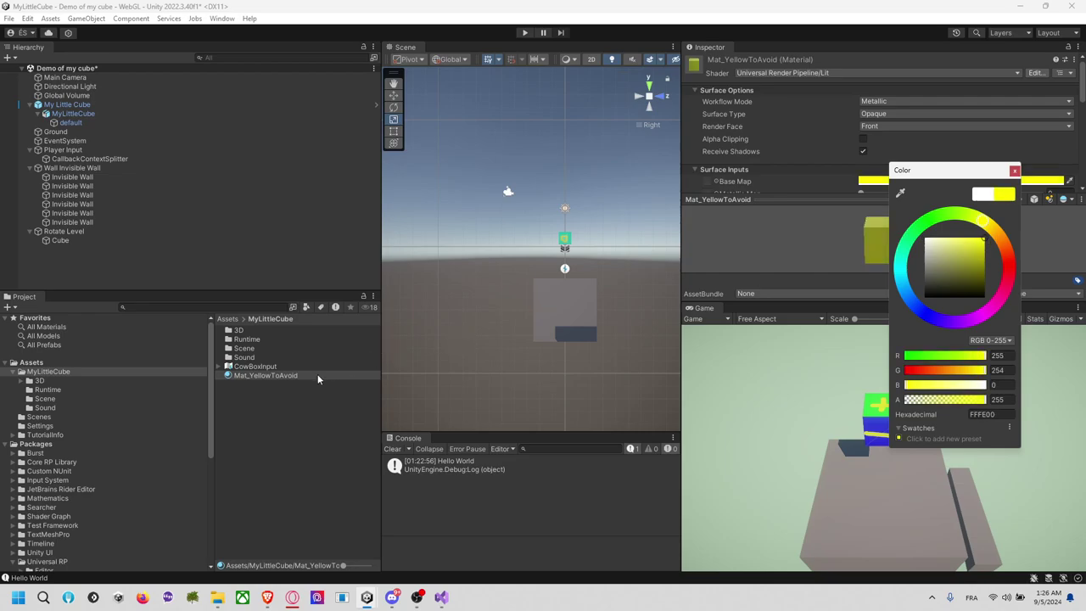
pyautogui.moveTo(317, 374); pyautogui.dragTo(588, 308)
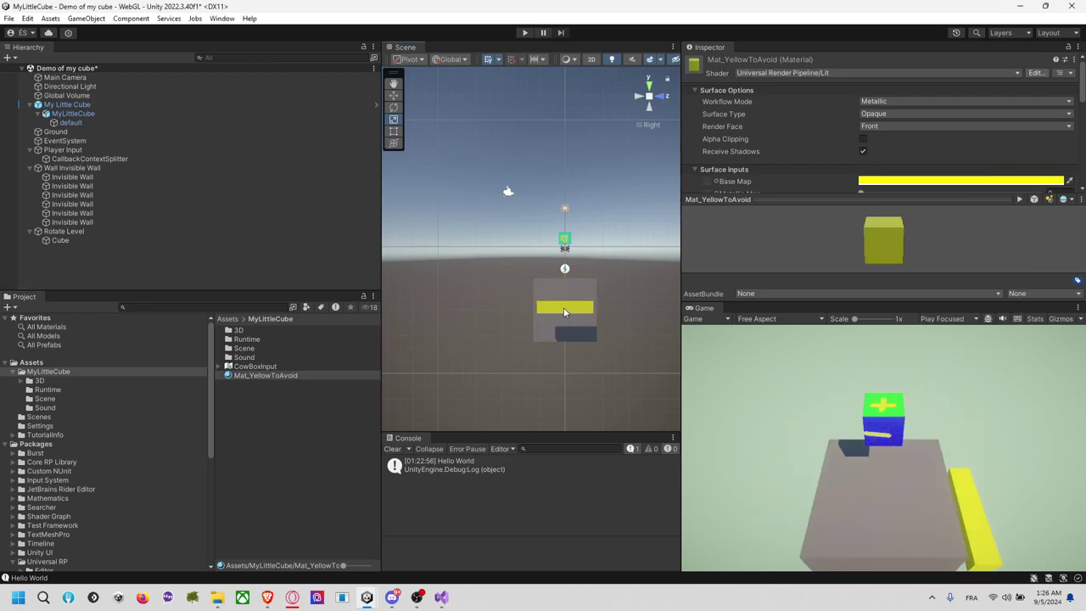
# Duplicate Mat_YellowToAvoid and name the copy Mat_White
pyautogui.rightClick(269, 415)
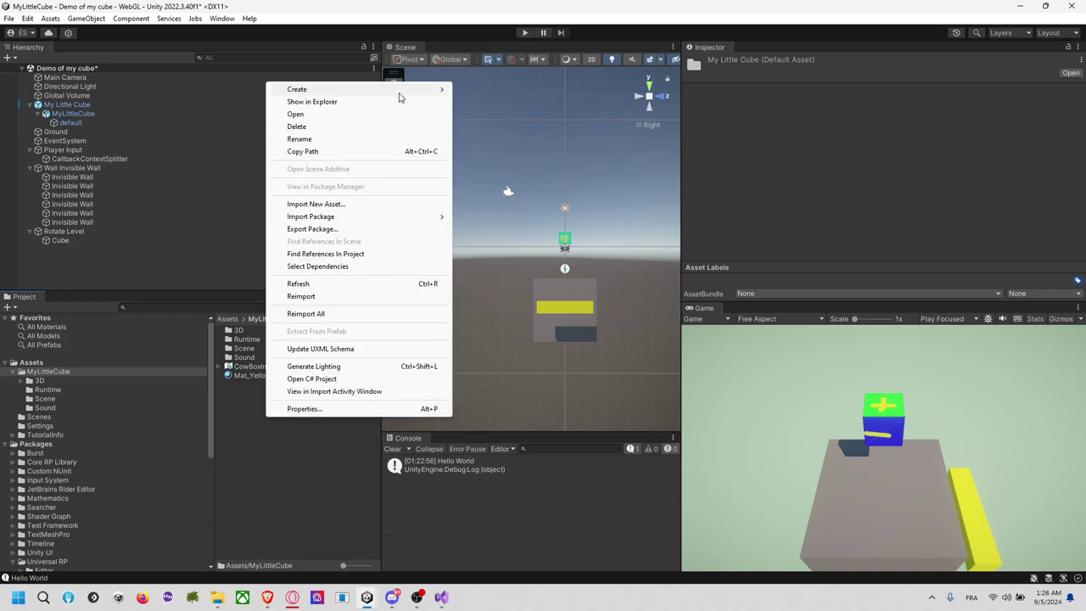
pyautogui.moveTo(400, 90)
pyautogui.press('Escape')
pyautogui.click(270, 376)
pyautogui.hotkey('ctrl', 'd')
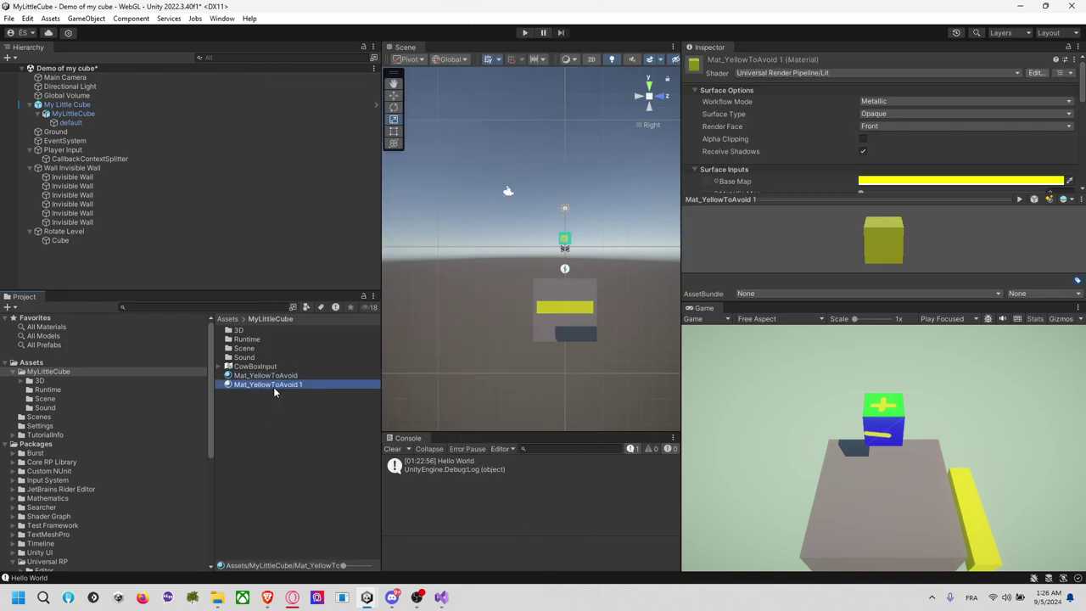
pyautogui.press('F2')
pyautogui.write('Mat_Y')
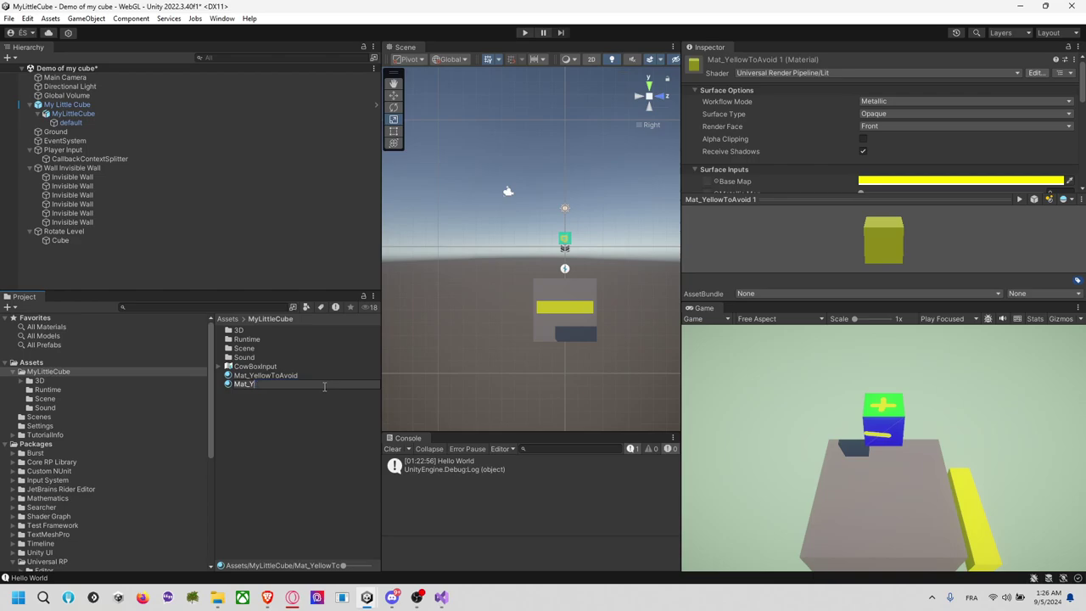
pyautogui.write('White')
pyautogui.press('Return')
# Duplicate it again and name the second copy Mat_Black
pyautogui.hotkey('ctrl', 'd')
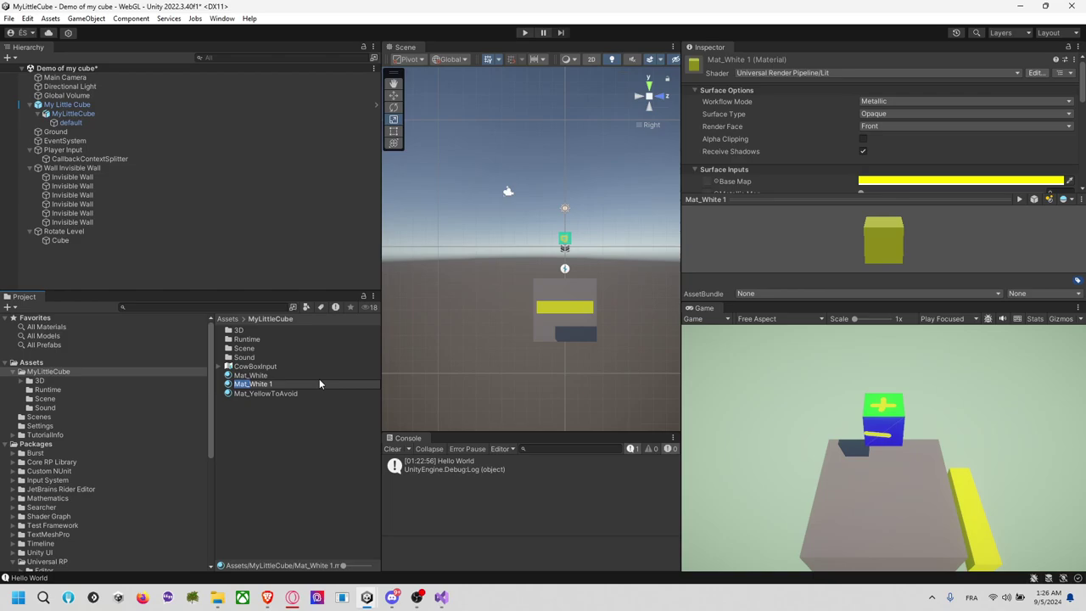
pyautogui.write('Mat_Ba')
pyautogui.press('BackSpace')
pyautogui.write('lack')
pyautogui.press('Return')
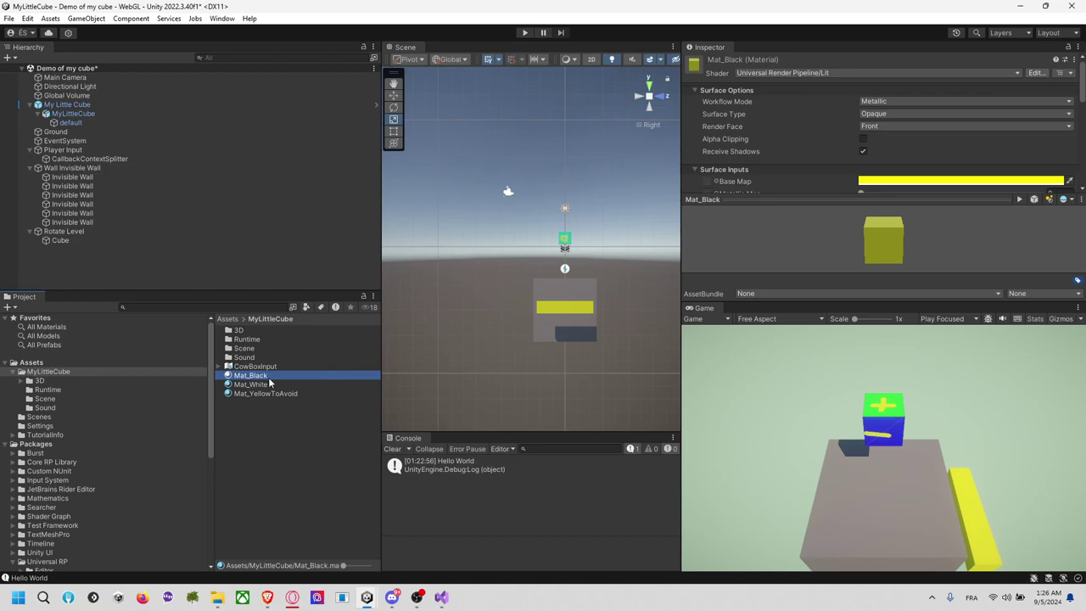
# Change Mat_Black's base colour and apply it to the large platform block
pyautogui.click(959, 181)
pyautogui.click(911, 242)
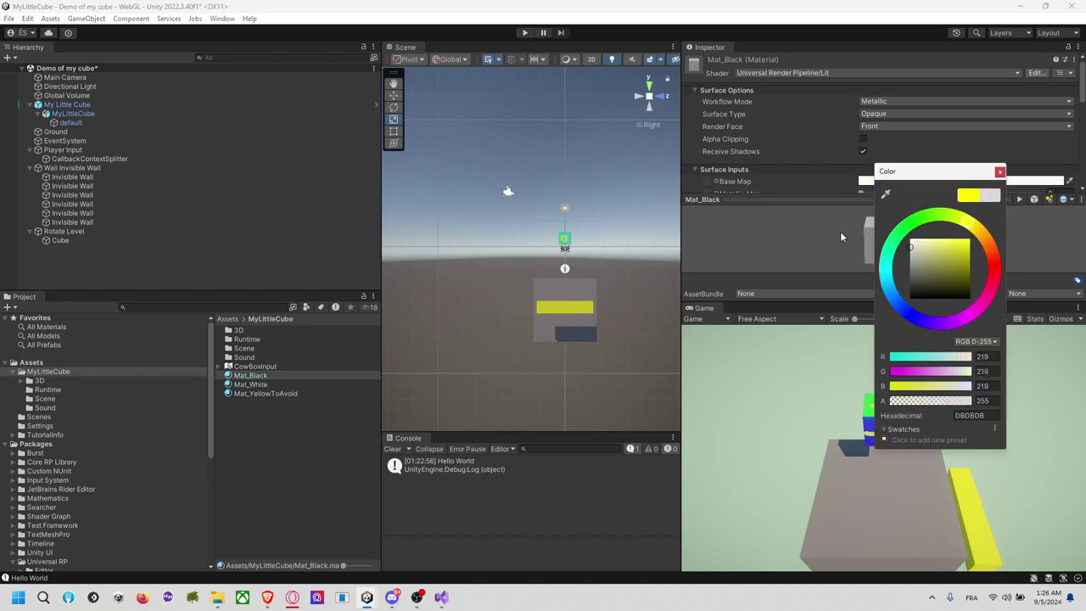
pyautogui.click(1000, 172)
pyautogui.moveTo(257, 375); pyautogui.dragTo(575, 323)
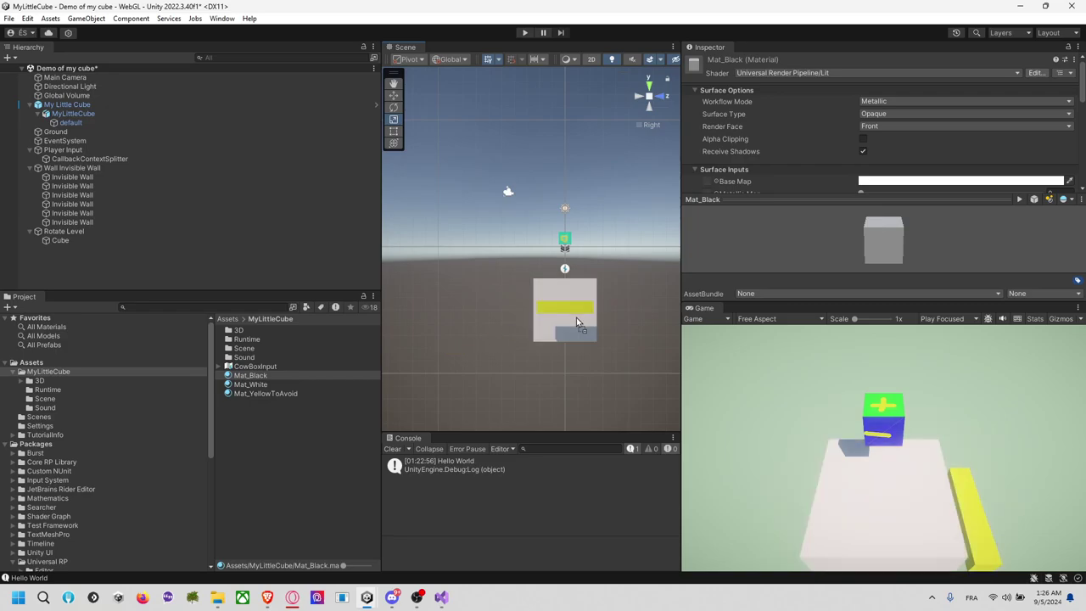
# Set Mat_Black's base colour to black
pyautogui.click(274, 386)
pyautogui.click(279, 376)
pyautogui.click(874, 190)
pyautogui.click(874, 181)
pyautogui.click(1006, 175)
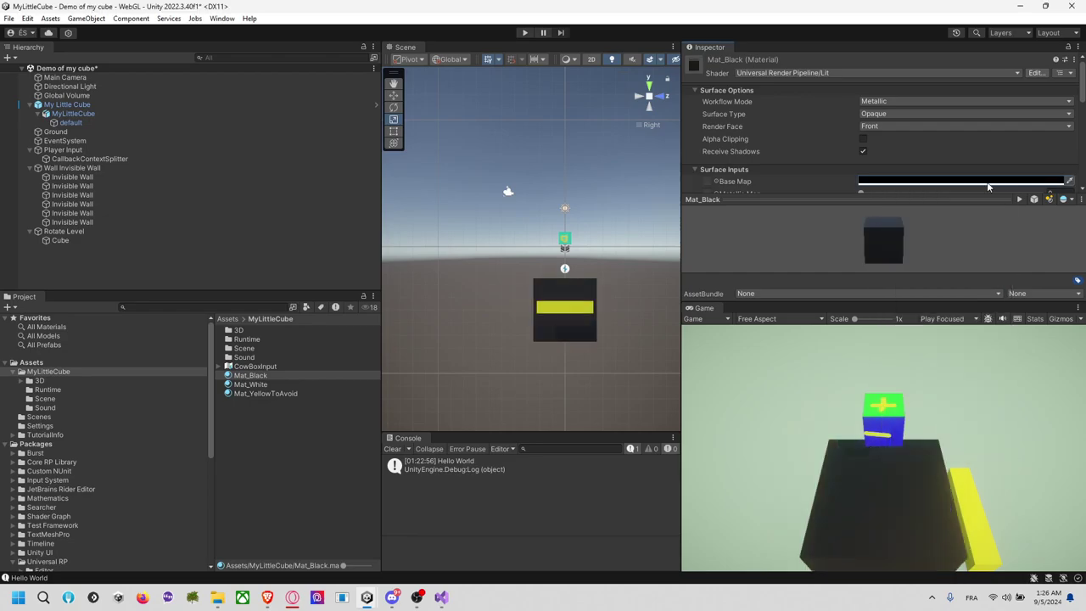
# Set Mat_White's base colour to white and save the scene
pyautogui.click(278, 386)
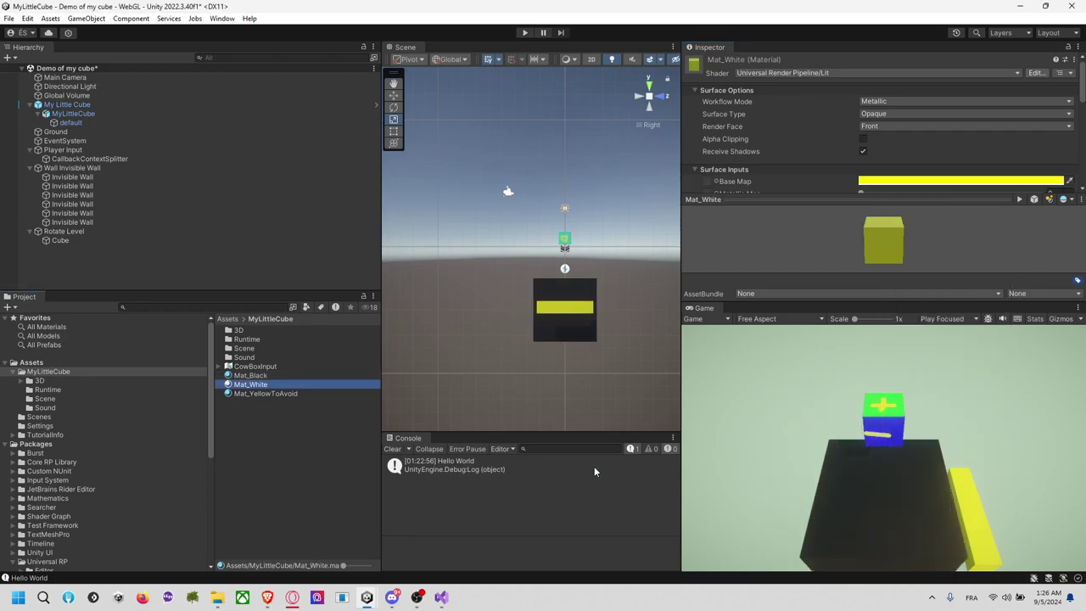
pyautogui.click(874, 181)
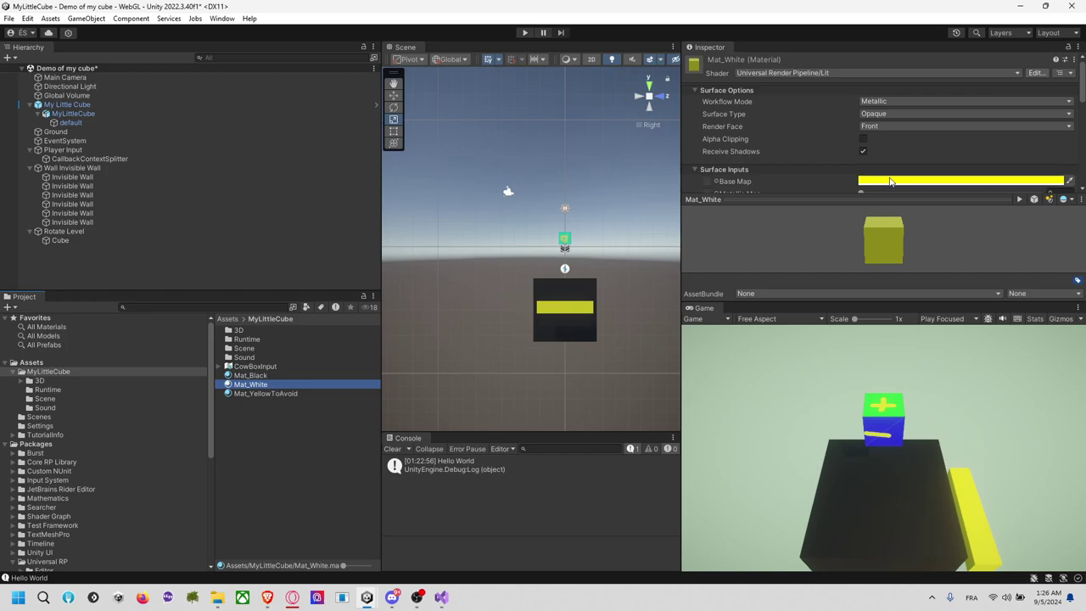
pyautogui.click(1010, 171)
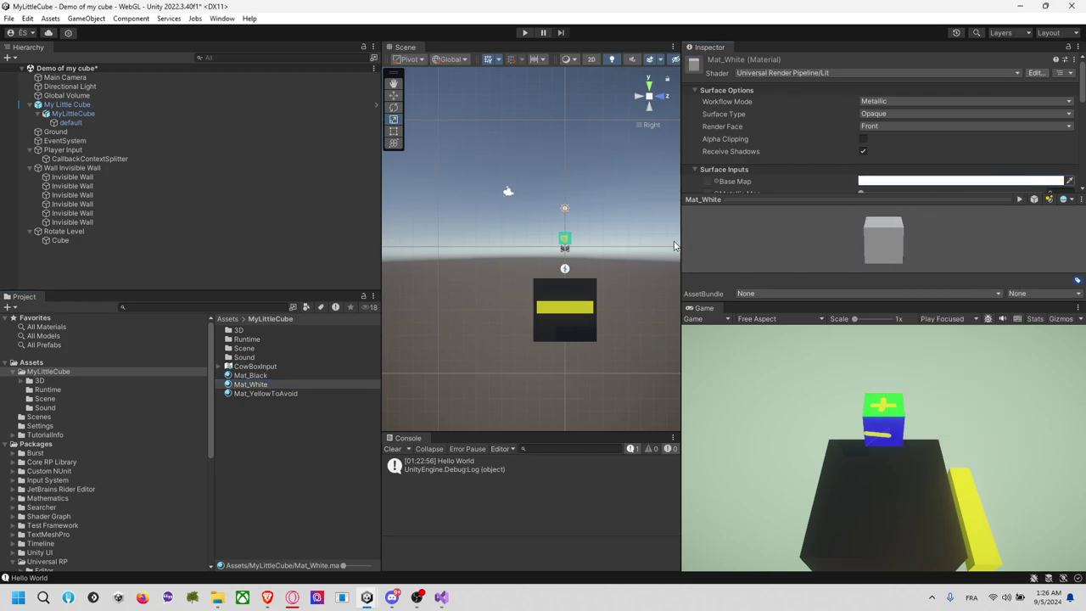
pyautogui.click(641, 259)
pyautogui.hotkey('ctrl', 's')
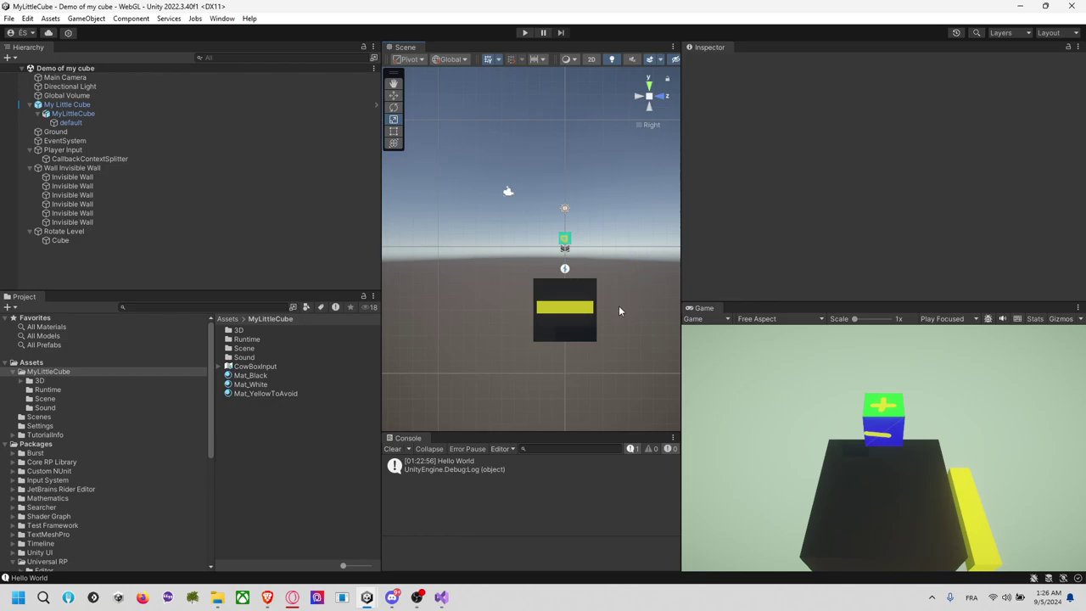
# Add the Rotate My Cube Mono script to Rotate Level with Rotate set to (0, 0, 1)
pyautogui.keyDown('alt'); pyautogui.moveTo(574, 242); pyautogui.dragTo(630, 364); pyautogui.keyUp('alt')
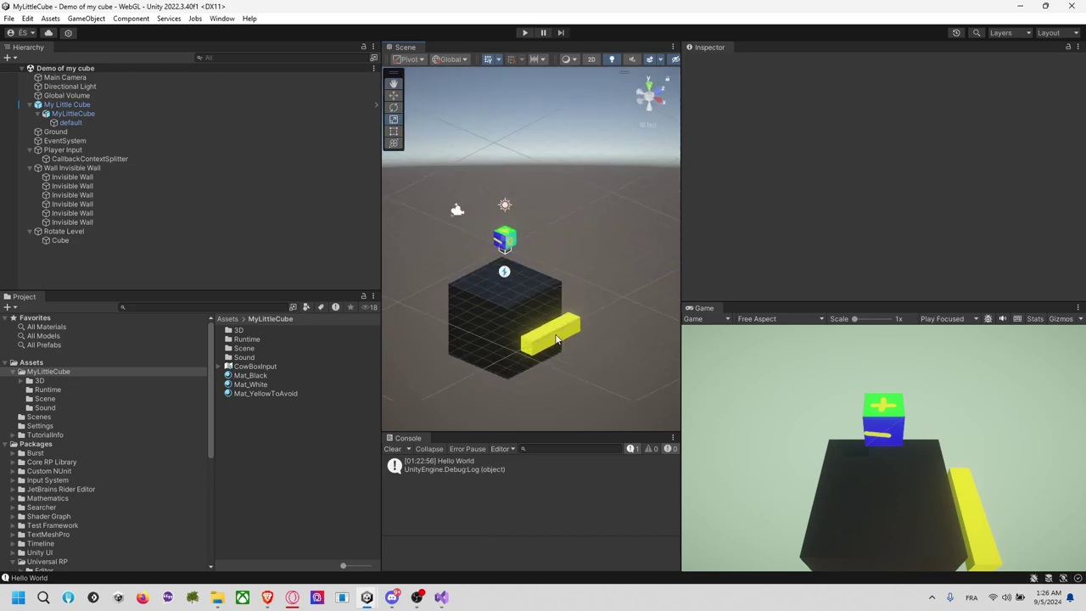
pyautogui.click(91, 231)
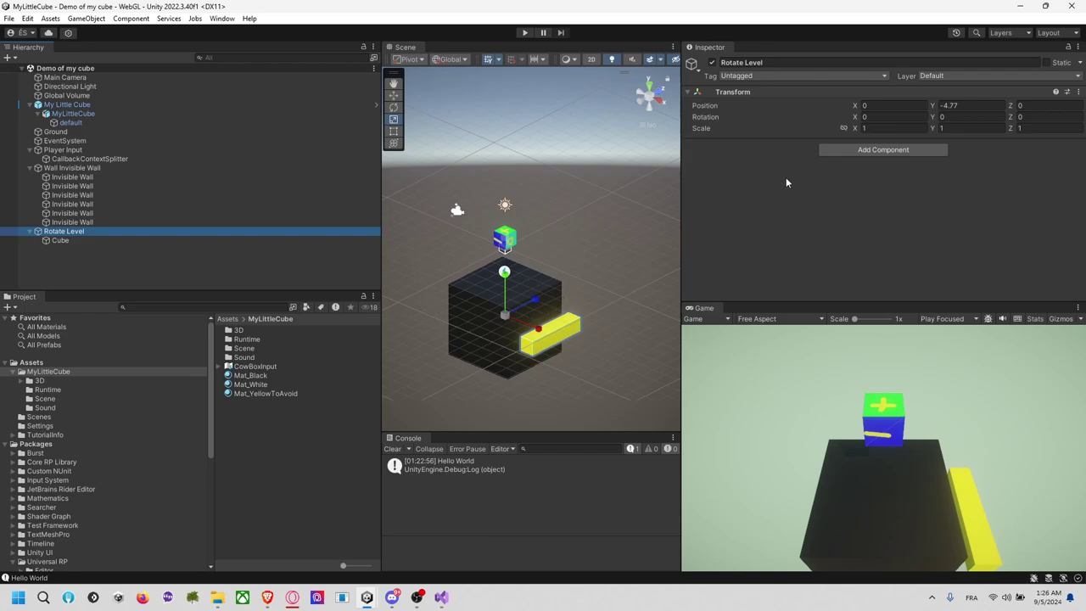
pyautogui.click(867, 150)
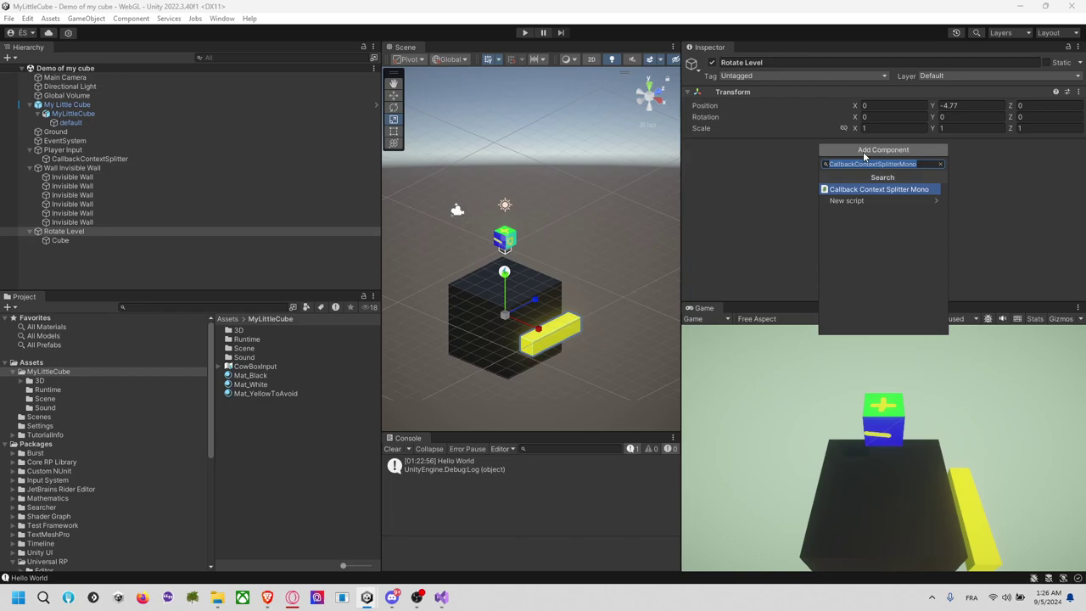
pyautogui.write('rota')
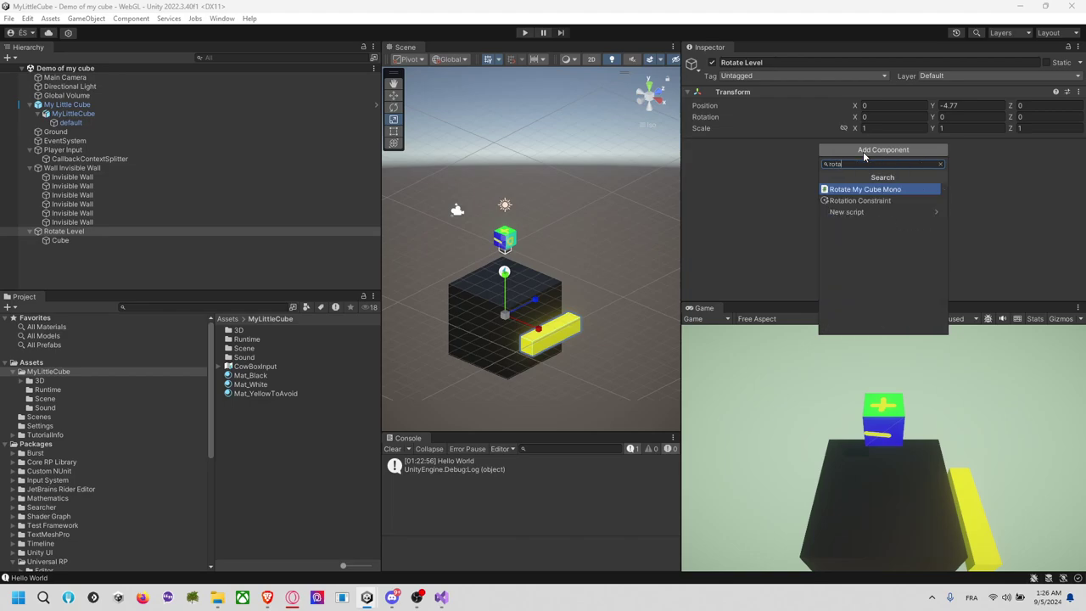
pyautogui.press('Return')
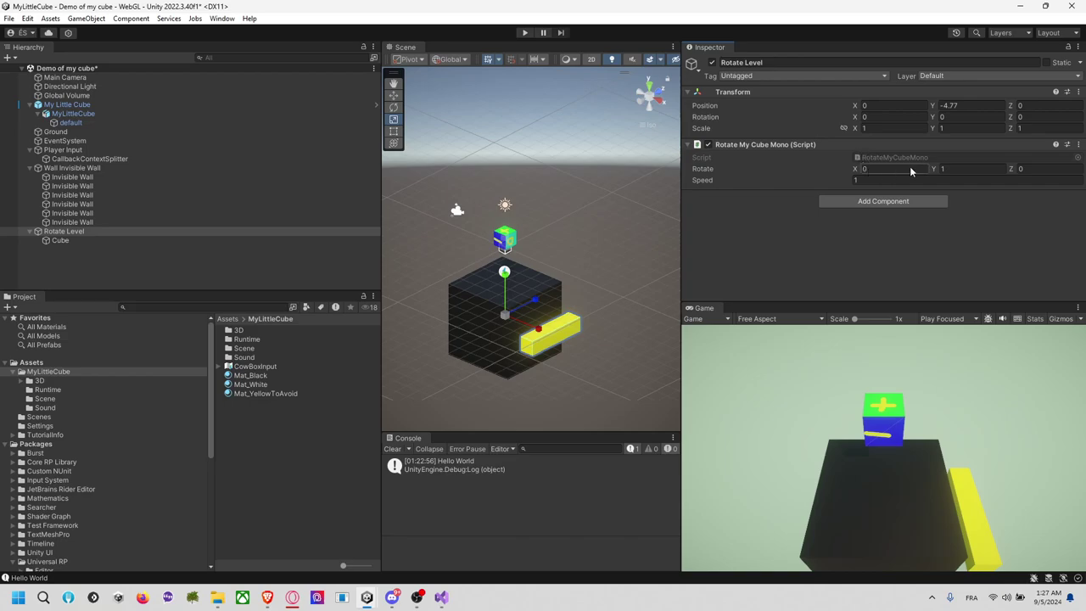
pyautogui.click(948, 169)
pyautogui.press('Tab')
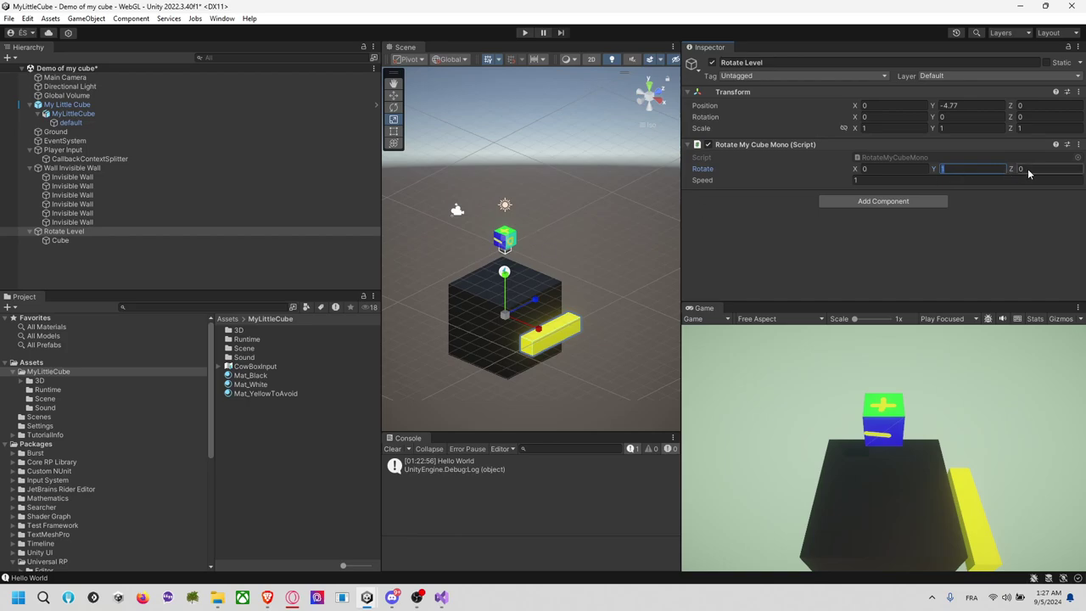
pyautogui.write('1')
pyautogui.click(983, 171)
pyautogui.write('0')
# Reselect Rotate Level and start Play mode
pyautogui.click(77, 251)
pyautogui.click(87, 234)
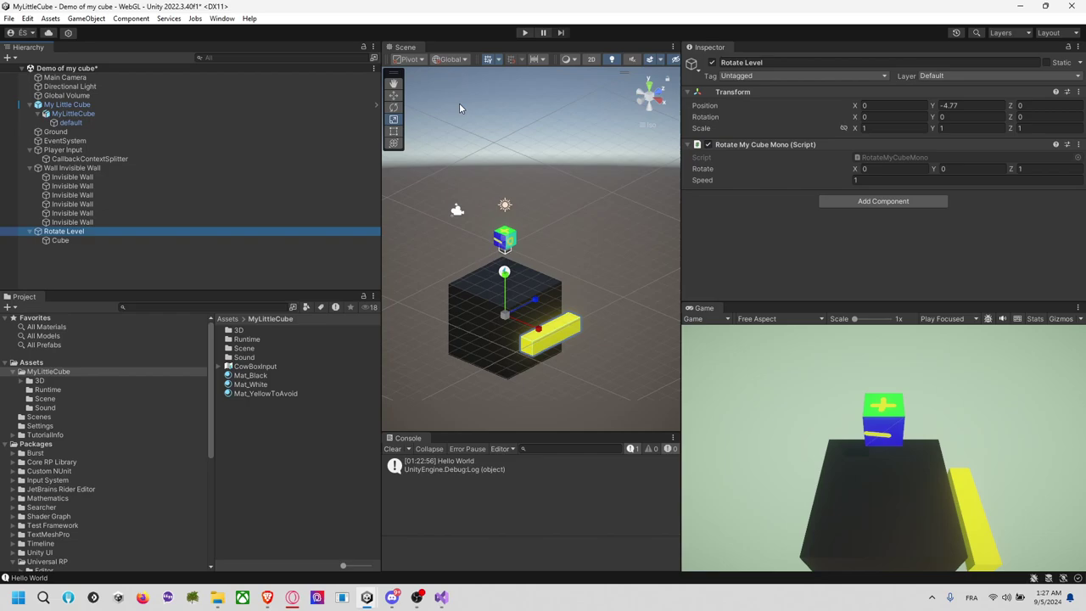
pyautogui.click(525, 34)
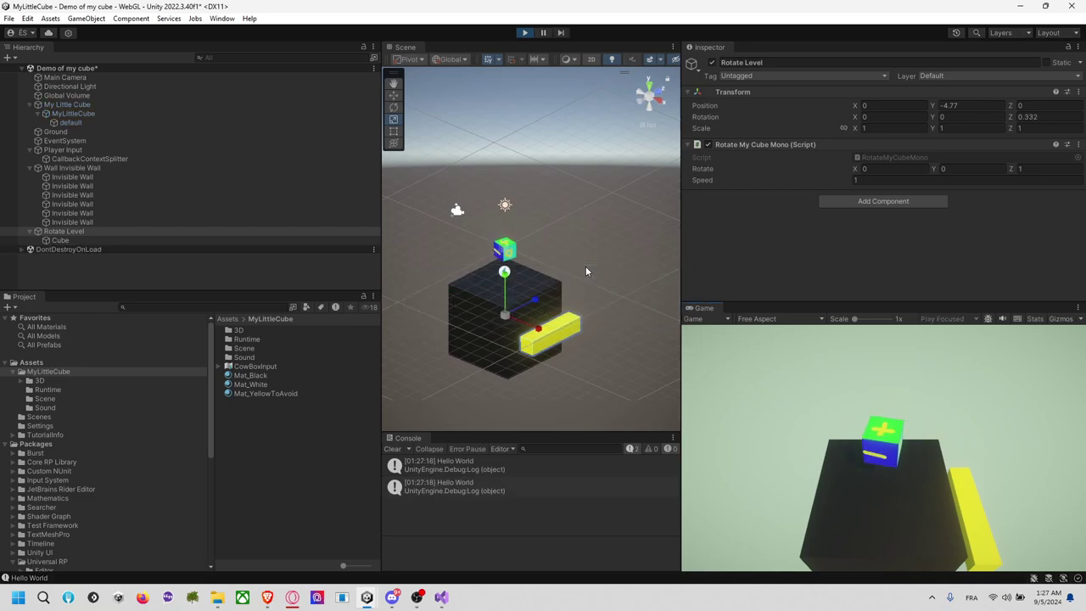
pyautogui.click(138, 240)
pyautogui.scroll(-3, 755, 130)
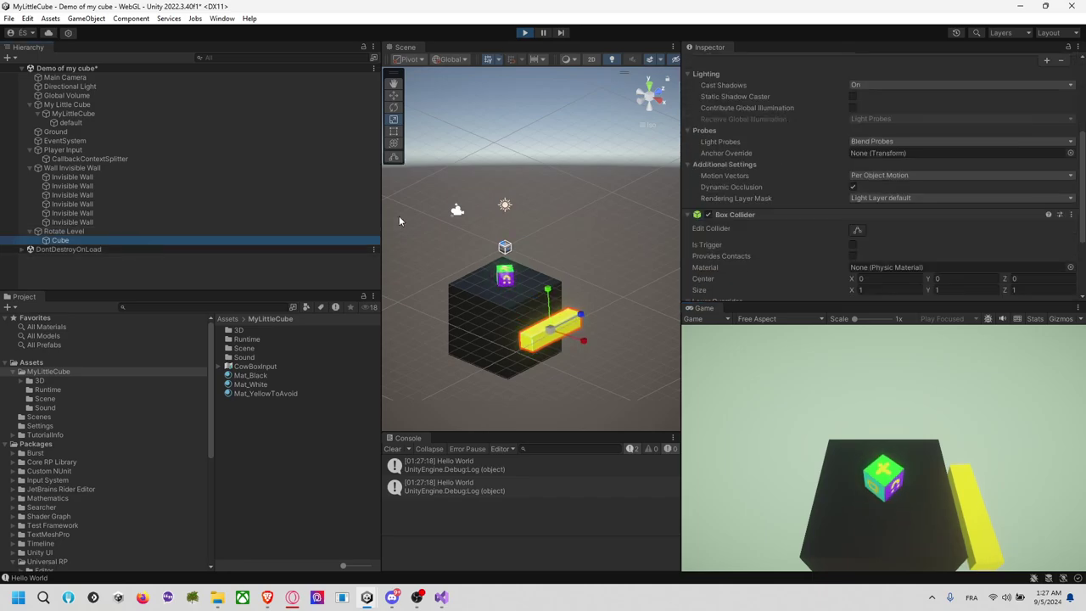
pyautogui.click(254, 232)
# While playing, set Rotate Level's Speed to 360, watch it spin, then stop
pyautogui.click(884, 182)
pyautogui.write('3')
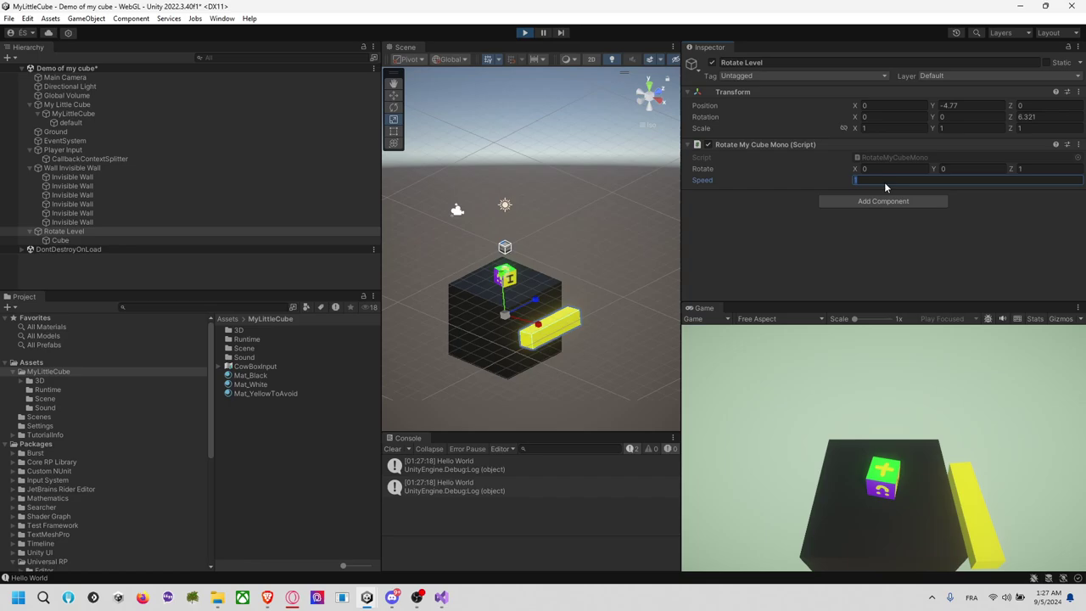
pyautogui.write('60')
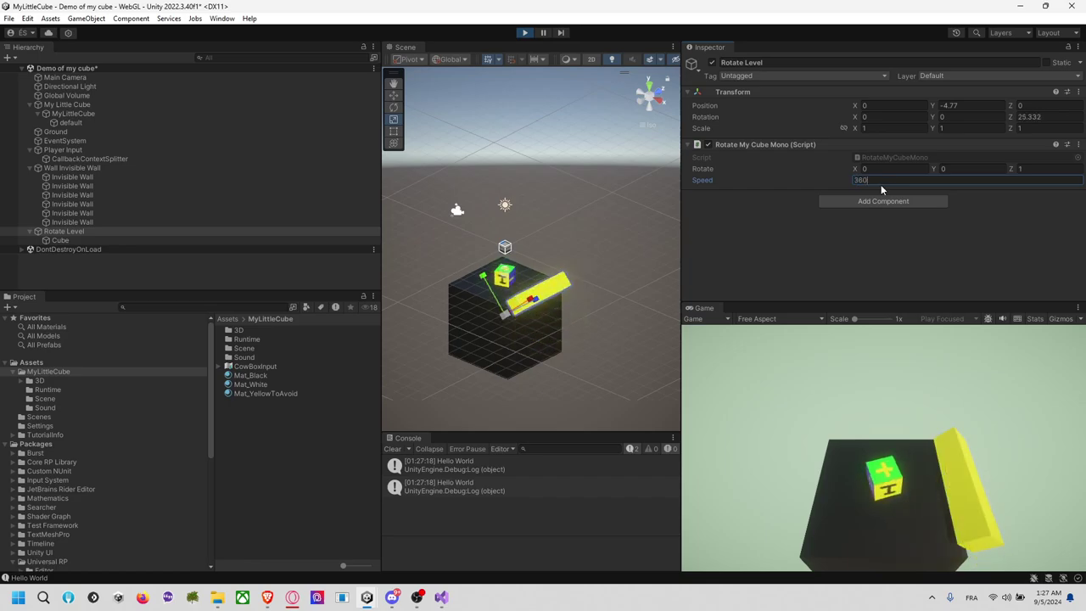
pyautogui.press('Return')
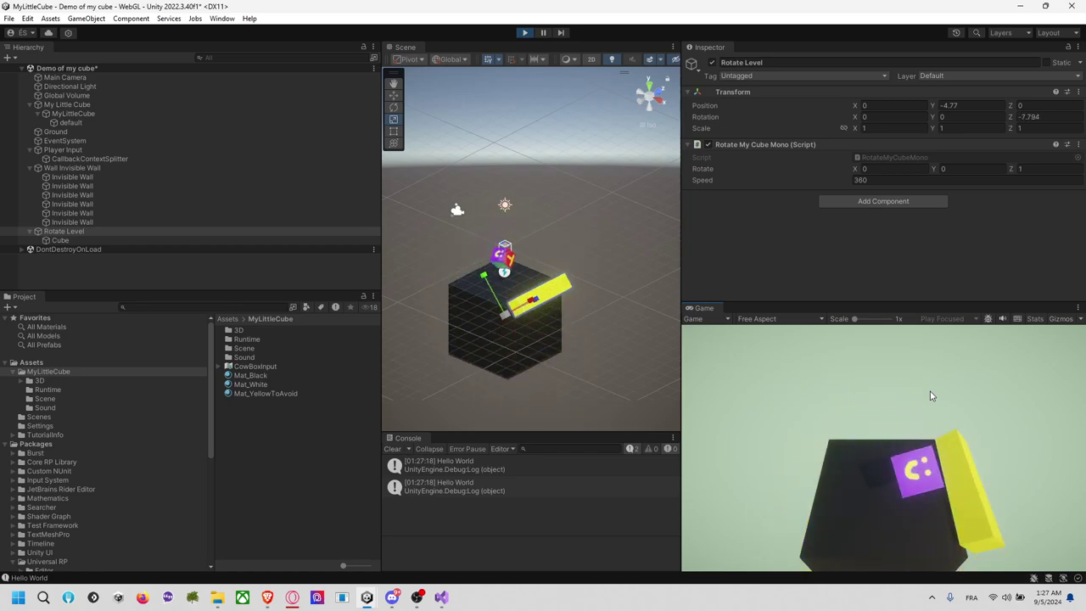
pyautogui.click(525, 33)
pyautogui.click(144, 240)
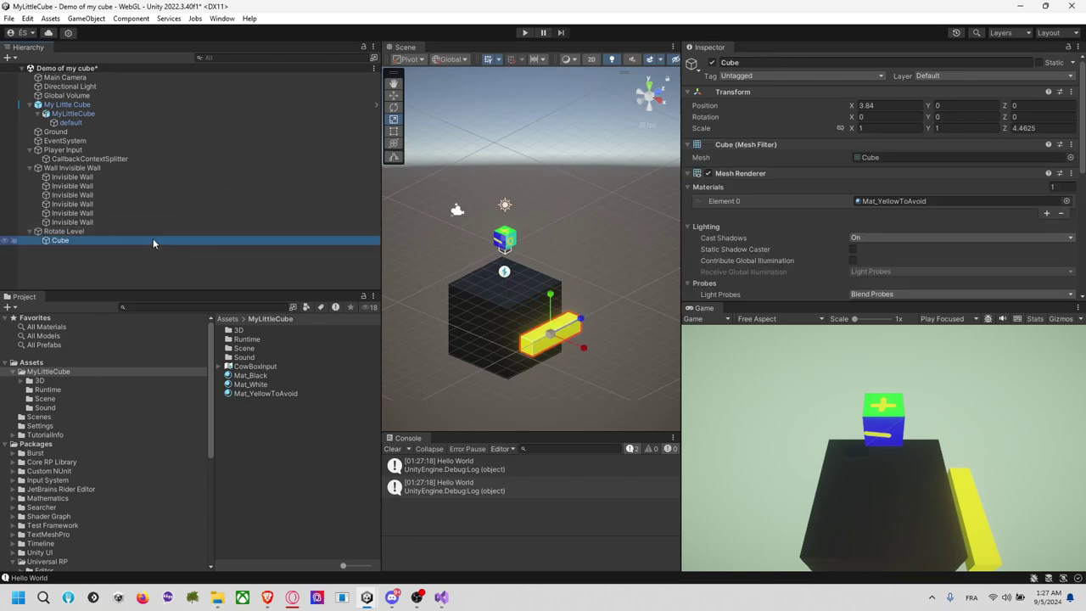
pyautogui.click(151, 231)
# Set Rotate Level's Speed to 180 and save the scene
pyautogui.click(874, 181)
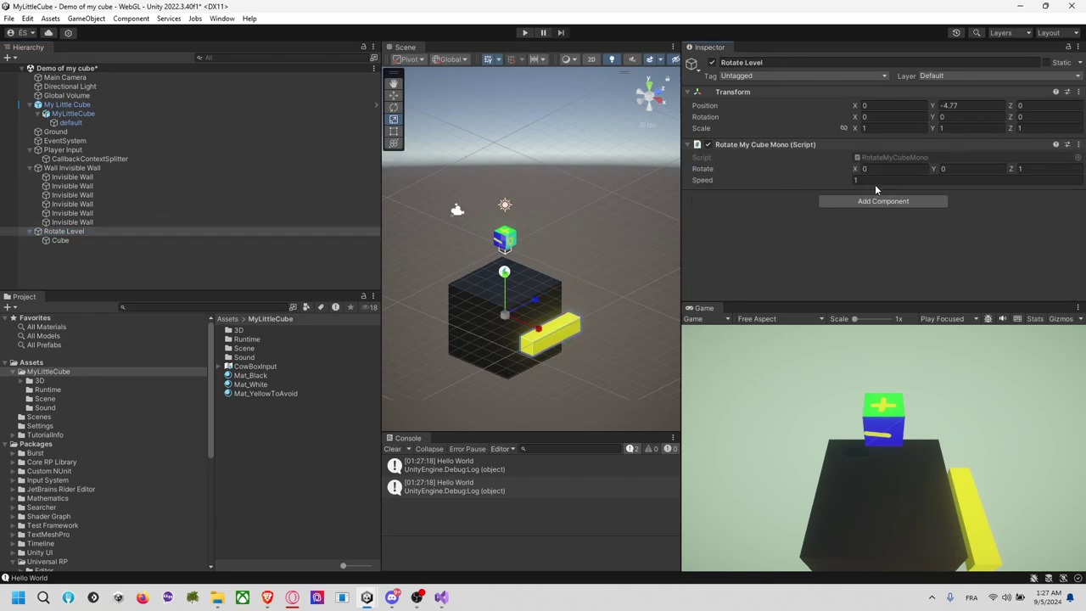
pyautogui.click(823, 283)
pyautogui.hotkey('ctrl', 's')
# Duplicate Rotate Level and turn the copy 90° around Y
pyautogui.click(93, 240)
pyautogui.click(99, 232)
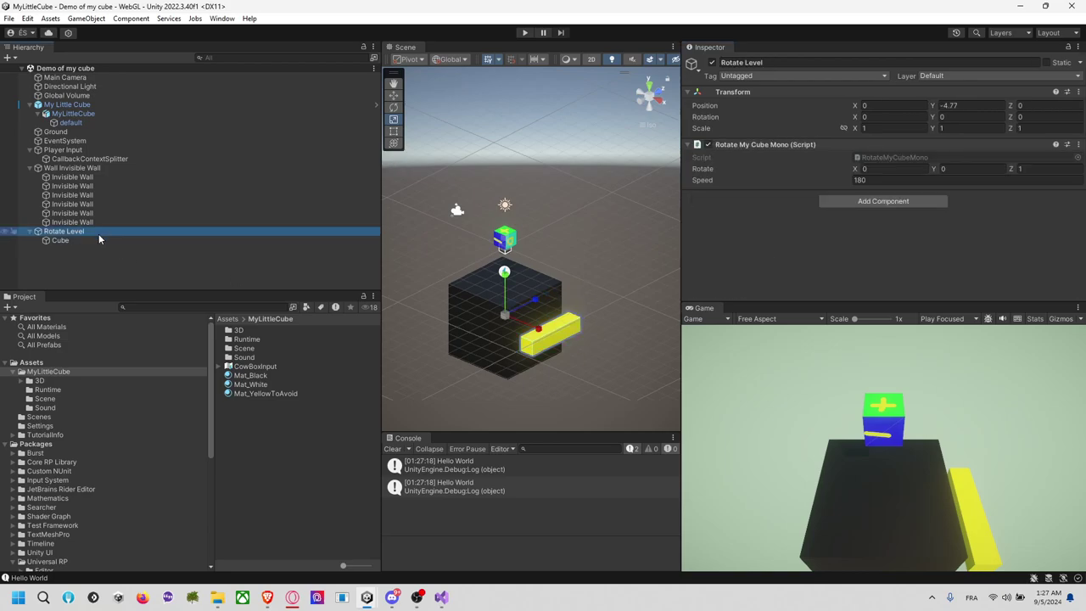
pyautogui.hotkey('ctrl', 'd')
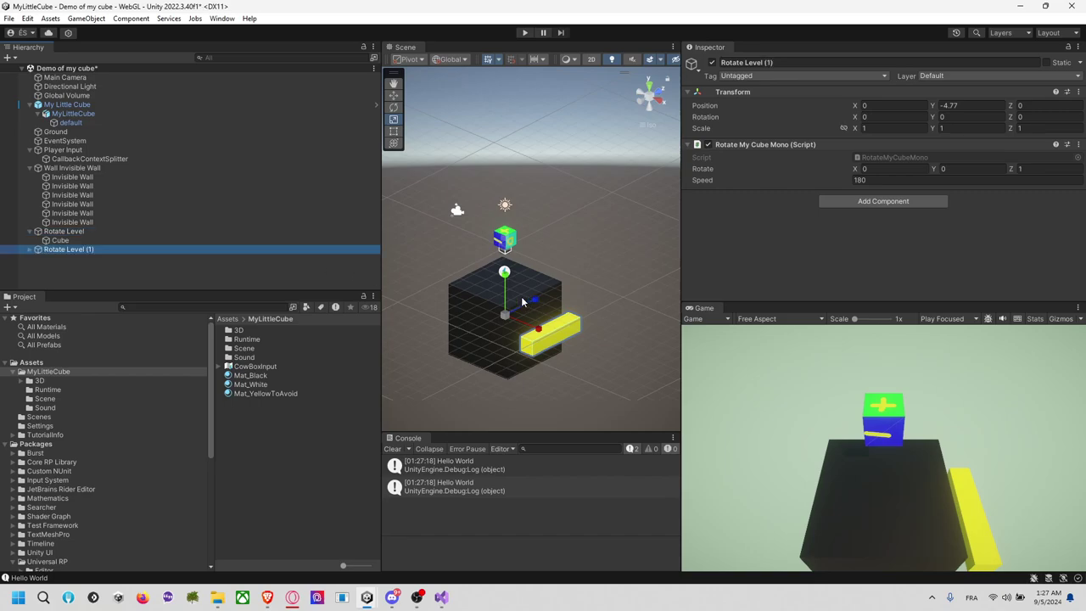
pyautogui.press('e')
pyautogui.moveTo(522, 341); pyautogui.dragTo(418, 343)
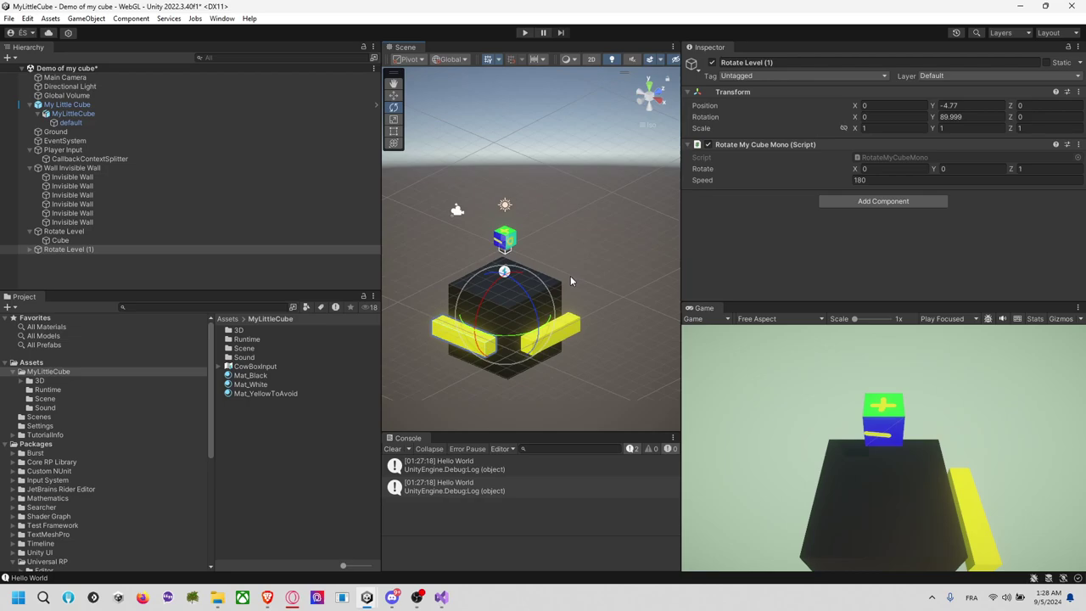
# Set Rotate Level (1) to rotate around X (1, 0, 0) at Speed 90
pyautogui.click(33, 250)
pyautogui.click(29, 250)
pyautogui.click(60, 258)
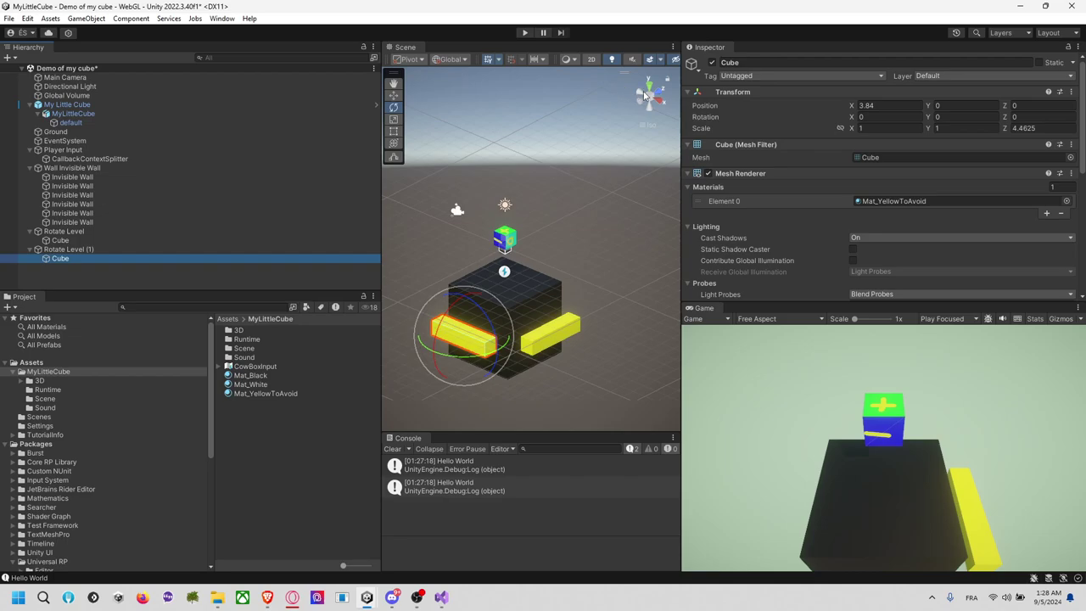
pyautogui.click(190, 250)
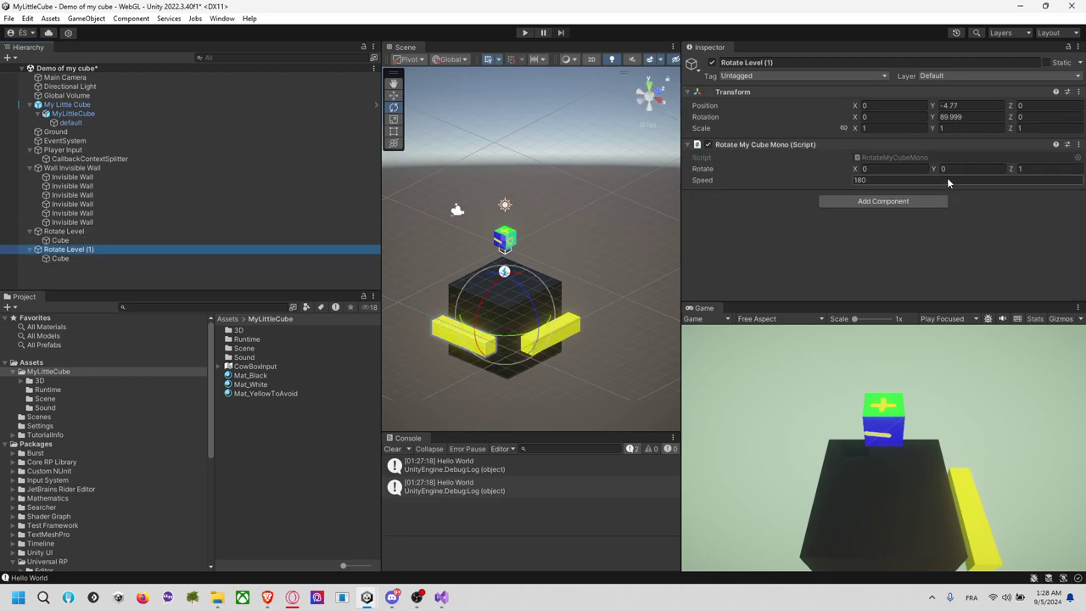
pyautogui.click(1029, 171)
pyautogui.write('0')
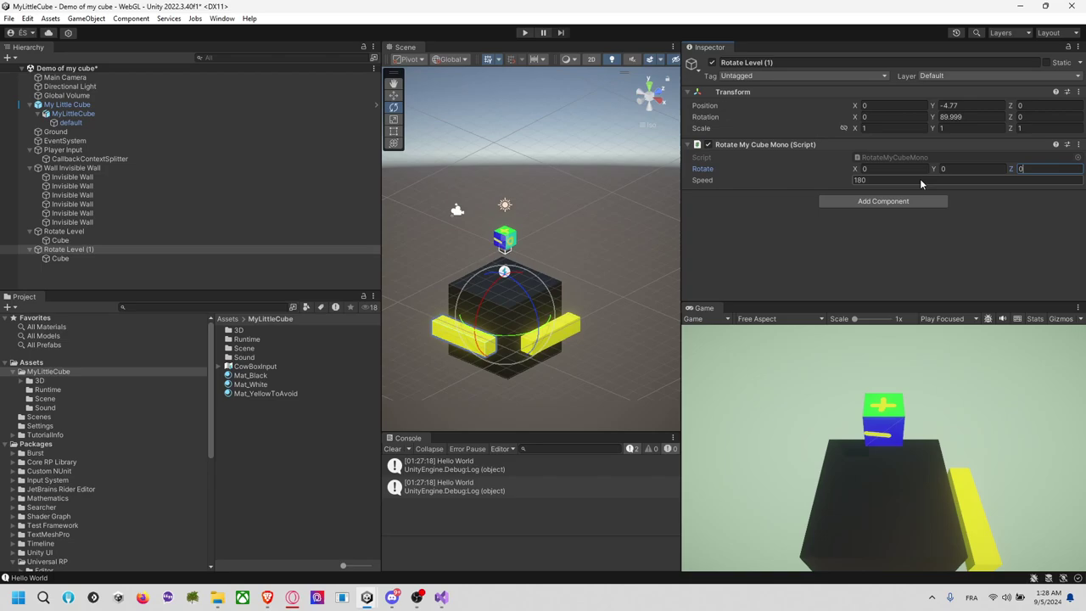
pyautogui.click(919, 173)
pyautogui.write('1')
pyautogui.click(909, 181)
pyautogui.write('90')
pyautogui.press('Return')
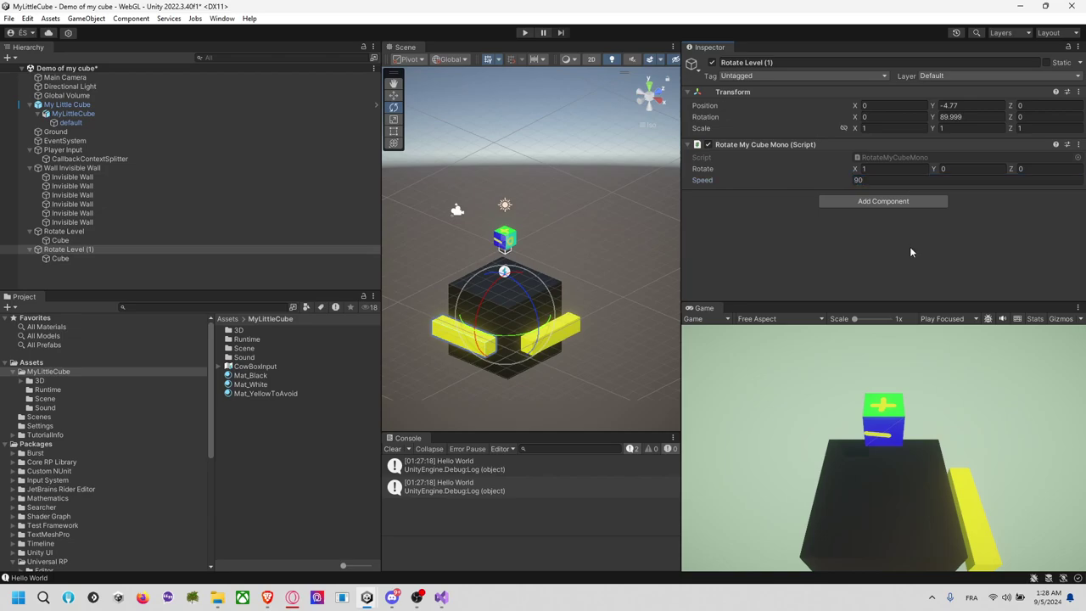
# Tilt the original Rotate Level around Z, then locate the RotateMyCubeMono script
pyautogui.moveTo(543, 187)
pyautogui.keyDown('alt'); pyautogui.mouseDown()
pyautogui.moveTo(521, 134)
pyautogui.moveTo(481, 293)
pyautogui.mouseUp(); pyautogui.keyUp('alt')
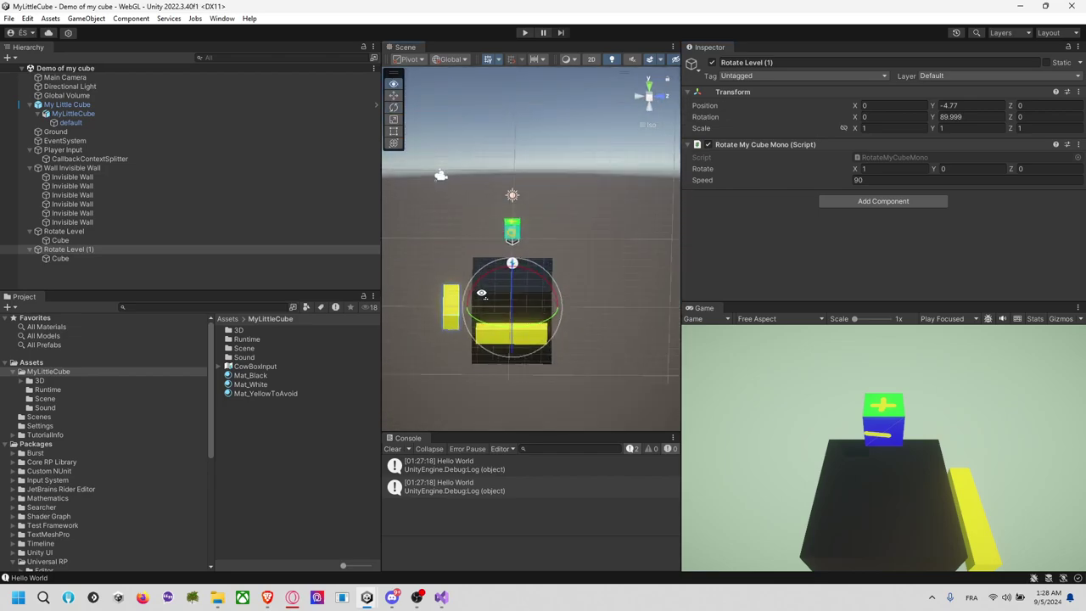
pyautogui.click(77, 258)
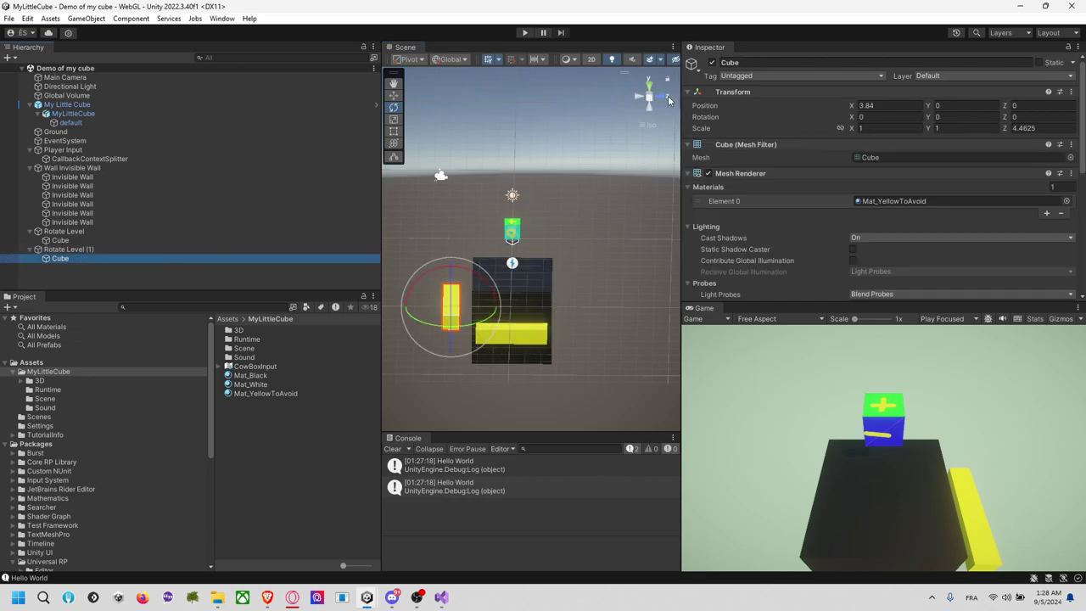
pyautogui.click(657, 98)
pyautogui.click(102, 249)
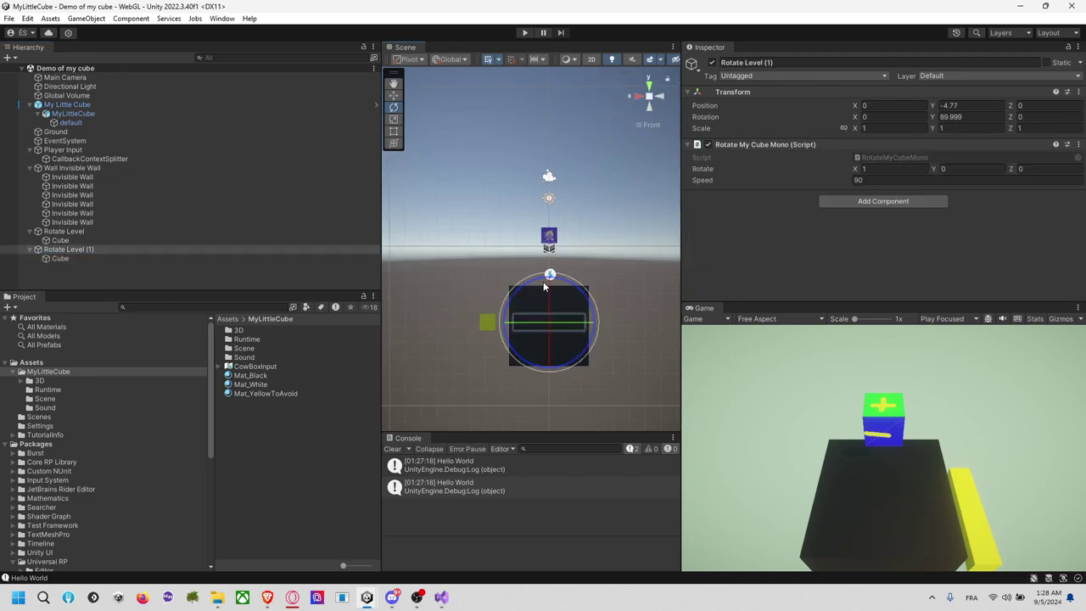
pyautogui.click(63, 231)
pyautogui.moveTo(527, 297); pyautogui.dragTo(594, 276)
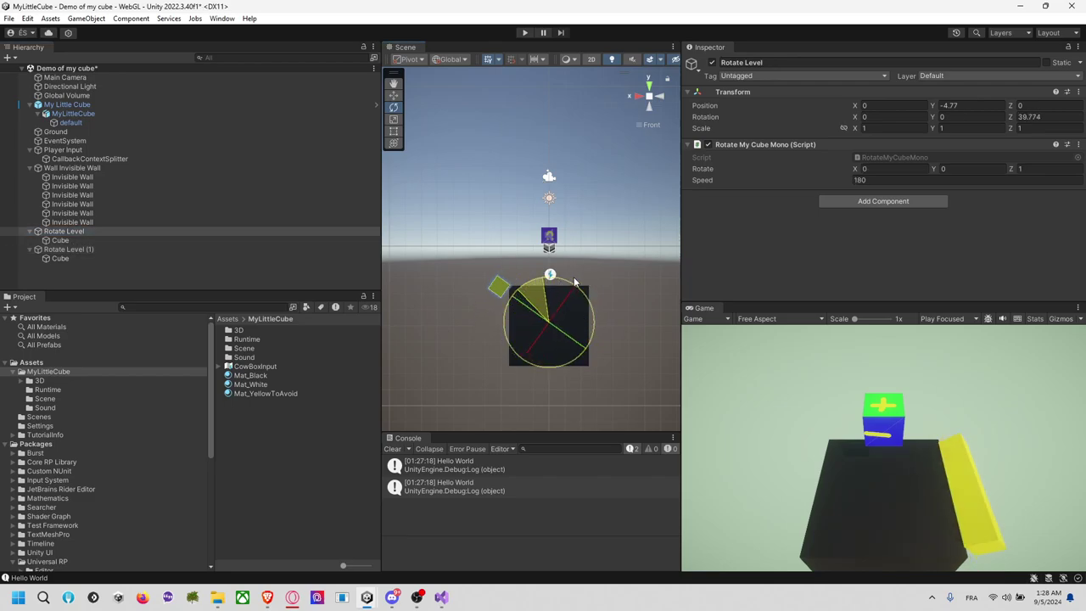
pyautogui.moveTo(594, 276); pyautogui.dragTo(604, 266)
pyautogui.click(434, 265)
pyautogui.moveTo(434, 265)
pyautogui.keyDown('alt'); pyautogui.mouseDown()
pyautogui.moveTo(716, 346)
pyautogui.moveTo(617, 257)
pyautogui.mouseUp(); pyautogui.keyUp('alt')
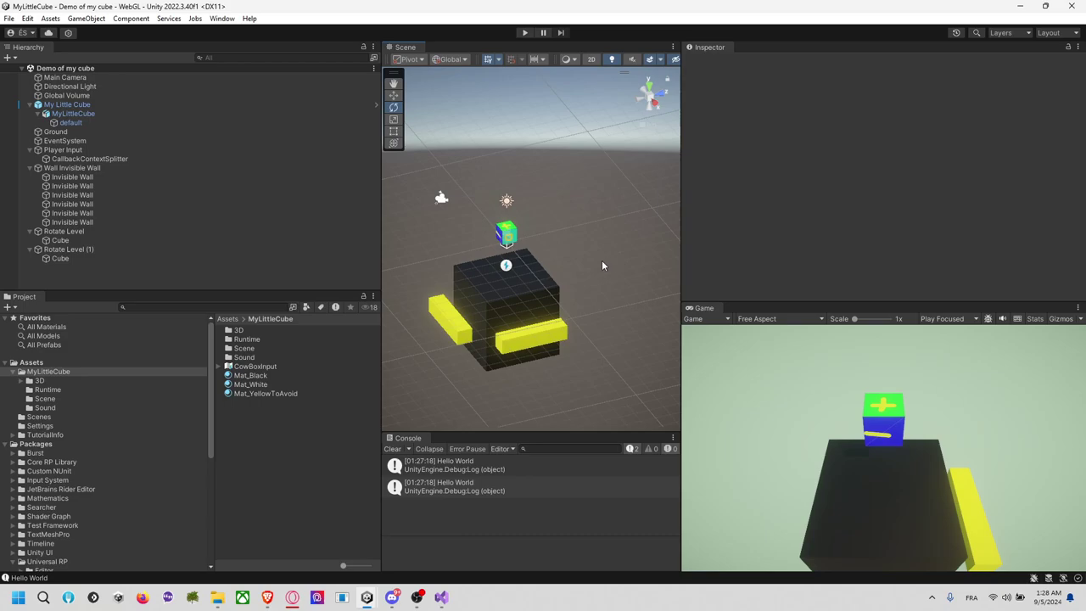
pyautogui.click(86, 250)
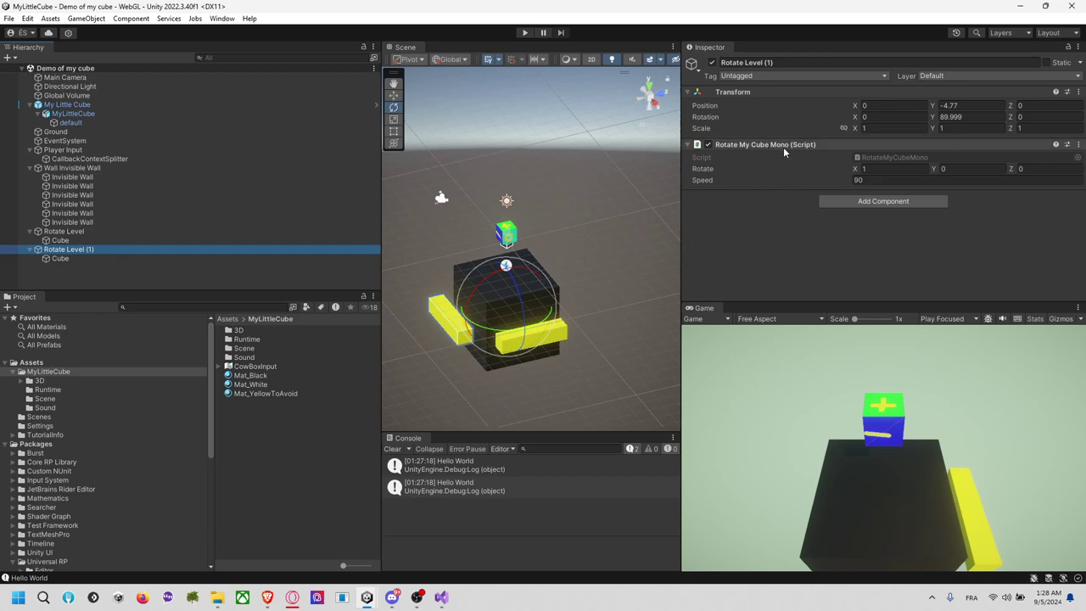
pyautogui.click(866, 158)
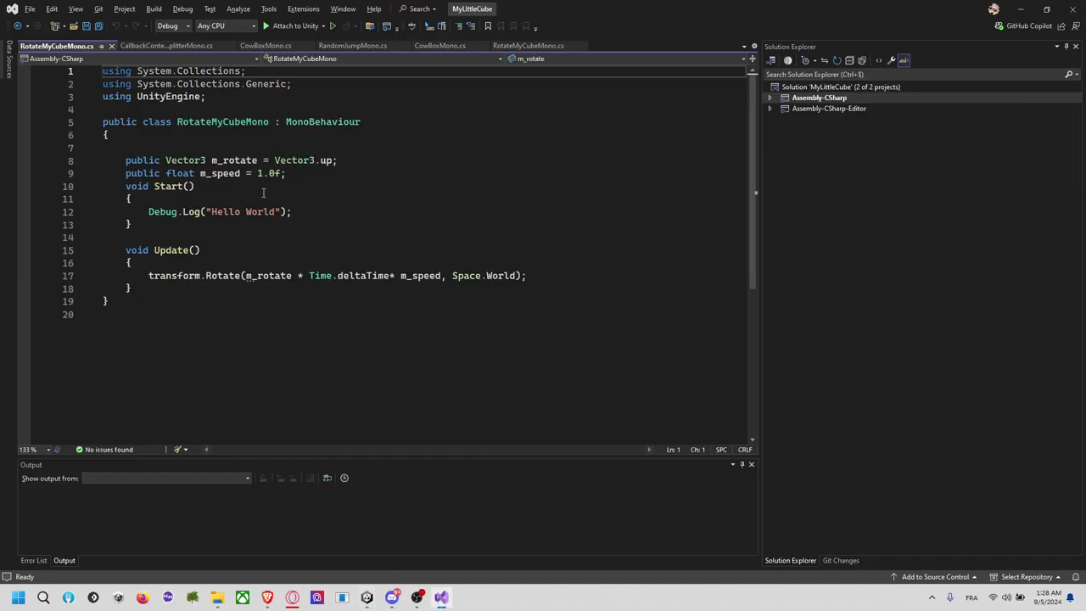
# Add a public Space field m_space defaulting to Space.World
pyautogui.click(341, 151)
pyautogui.press('Return')
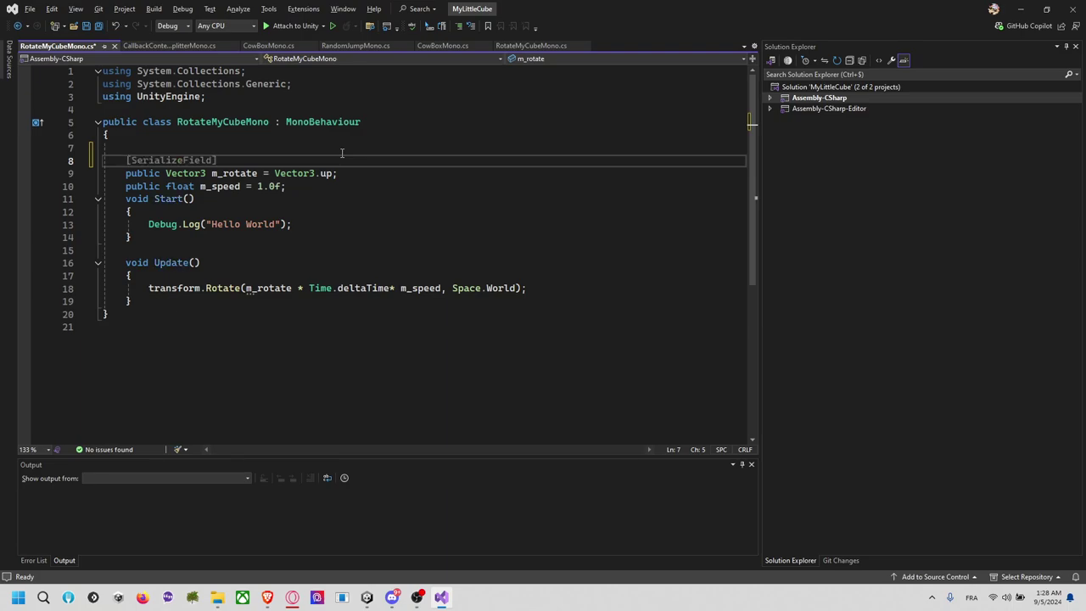
pyautogui.moveTo(502, 289)
pyautogui.write('public ')
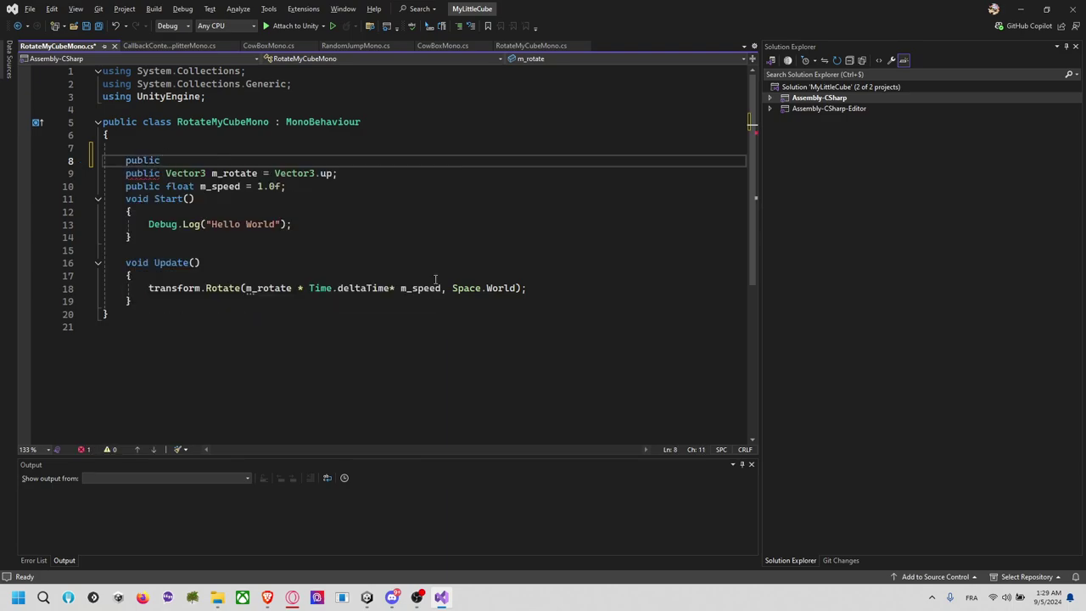
pyautogui.write('Spa')
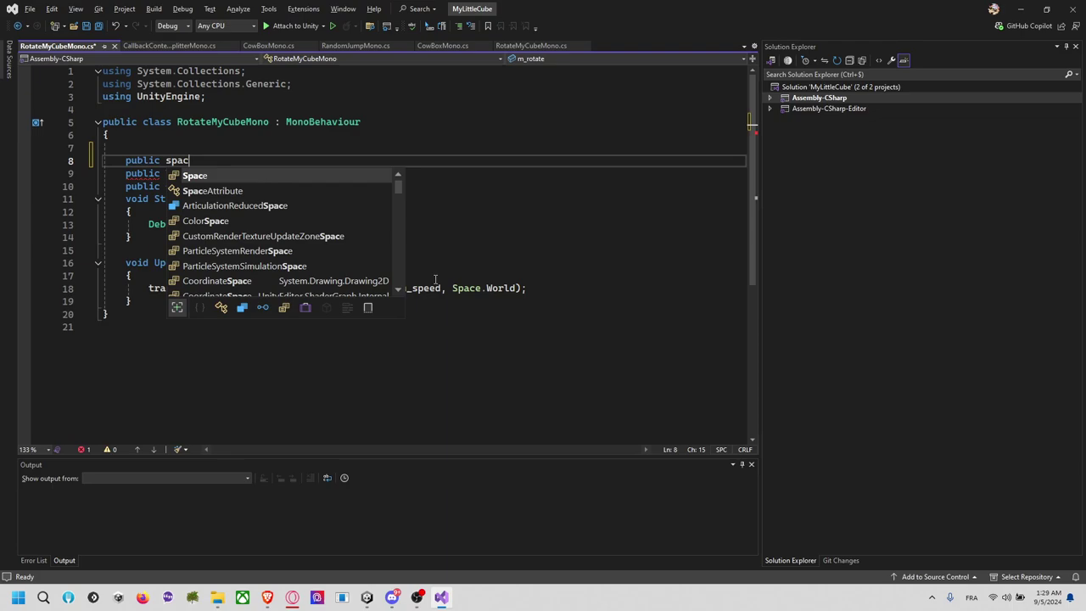
pyautogui.press('Tab')
pyautogui.press('Tab')
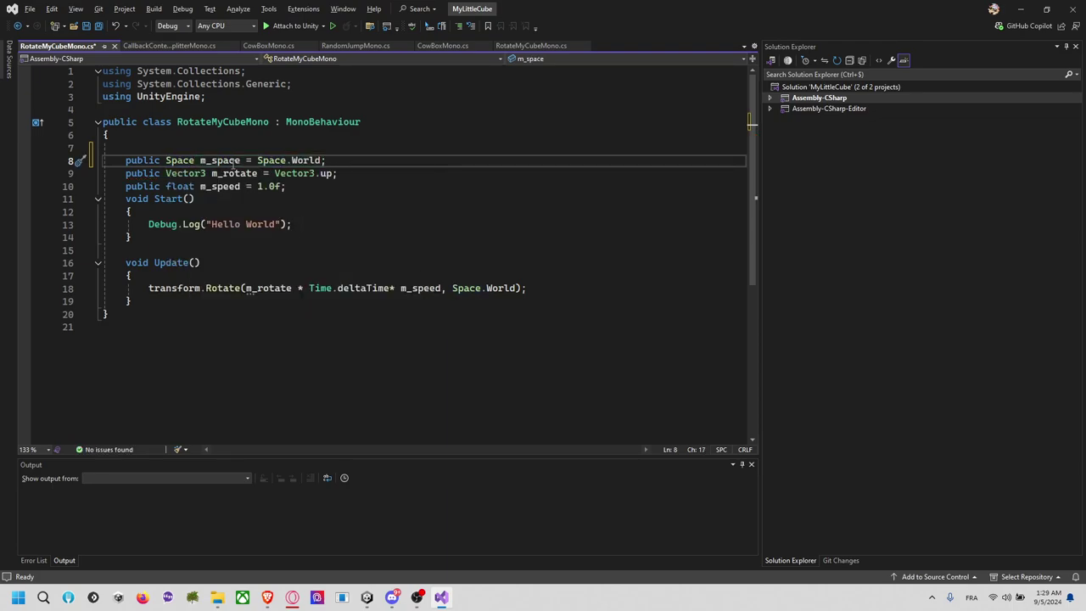
# Rename the field from m_space to m_spaceToRotate
pyautogui.rightClick(234, 161)
pyautogui.click(265, 199)
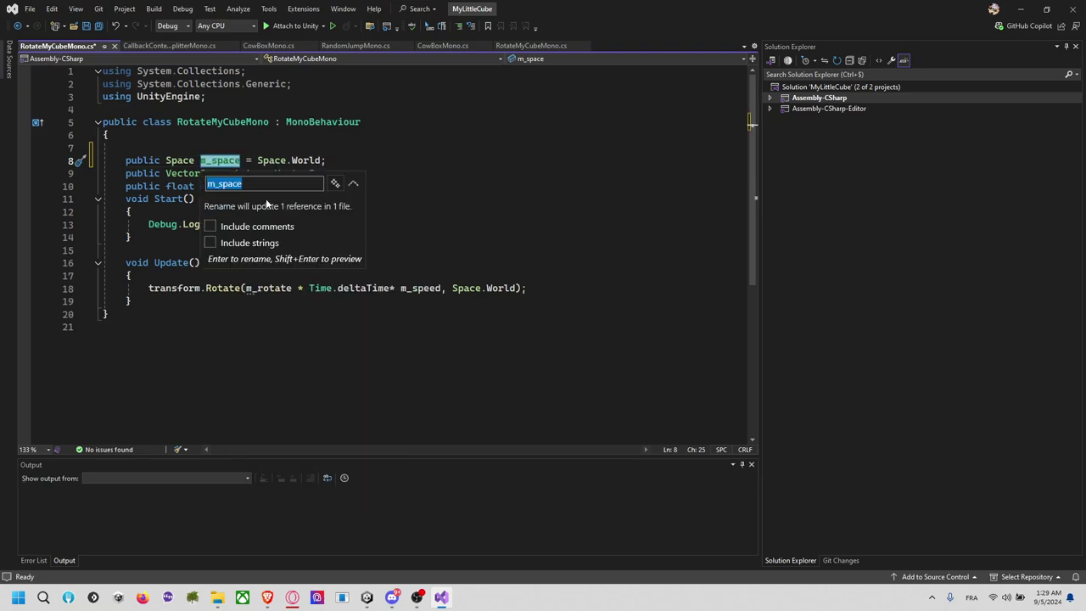
pyautogui.press('End')
pyautogui.write('ToR')
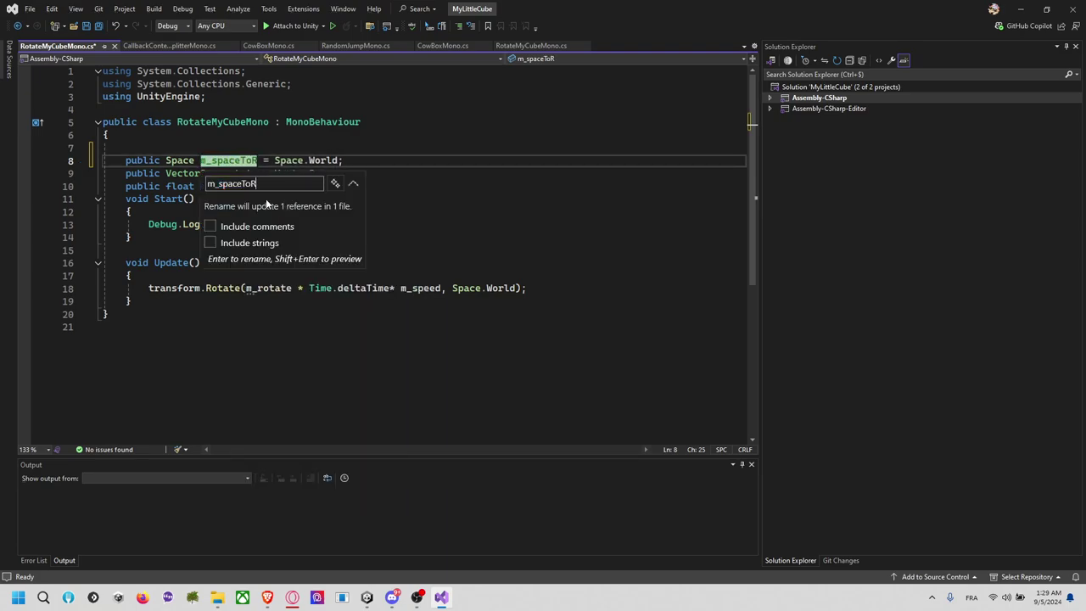
pyautogui.write('otate')
pyautogui.press('Return')
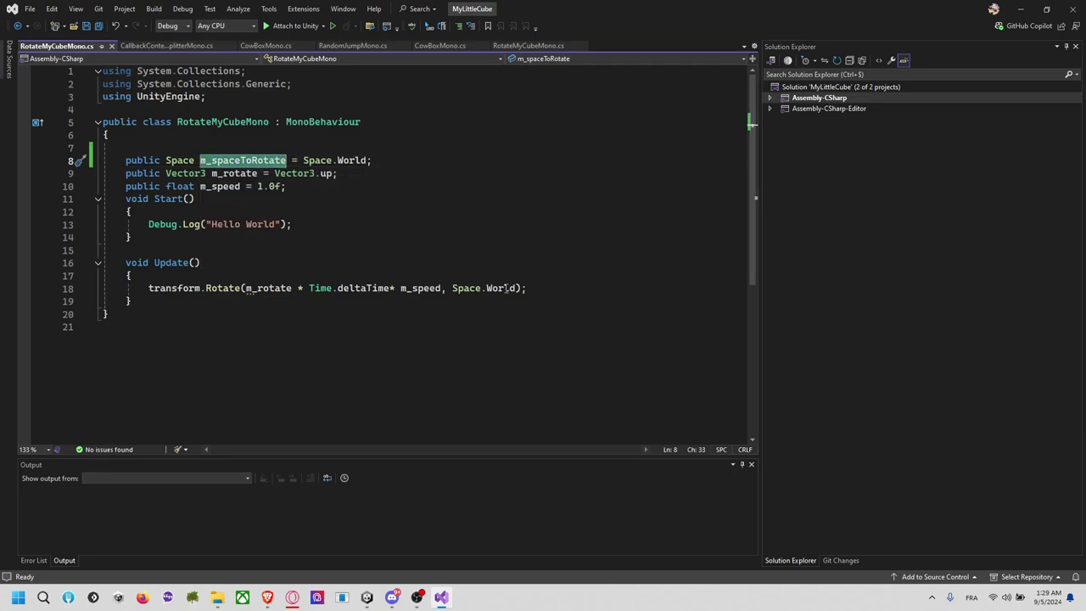
# Replace Space.World in the Rotate call with m_spaceToRotate and save the script
pyautogui.moveTo(521, 288); pyautogui.dragTo(452, 288)
pyautogui.write('m_spaceToRotate')
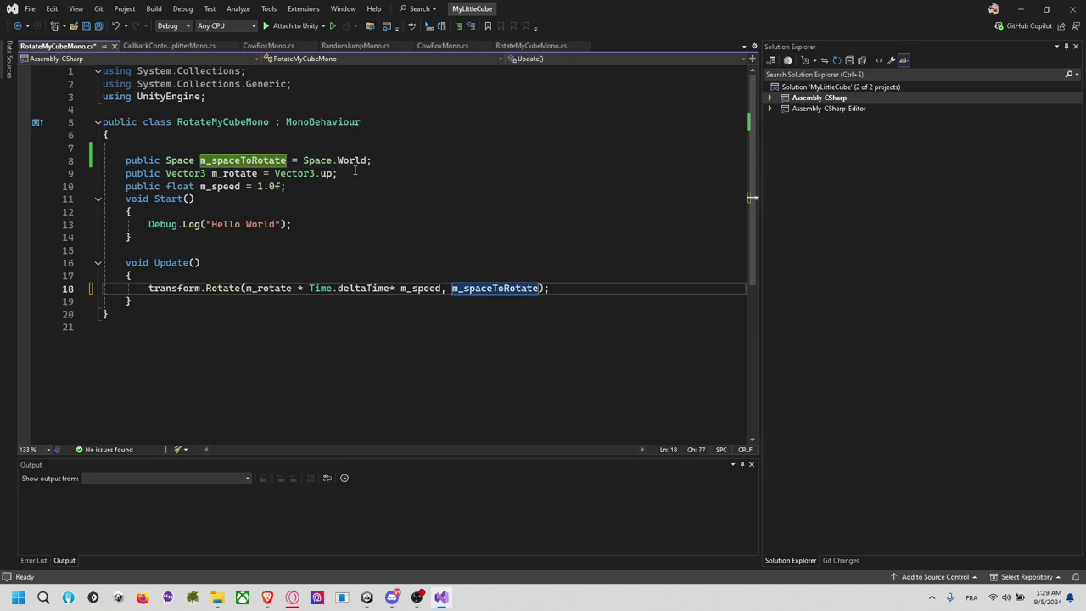
pyautogui.click(351, 161)
pyautogui.hotkey('ctrl', 's')
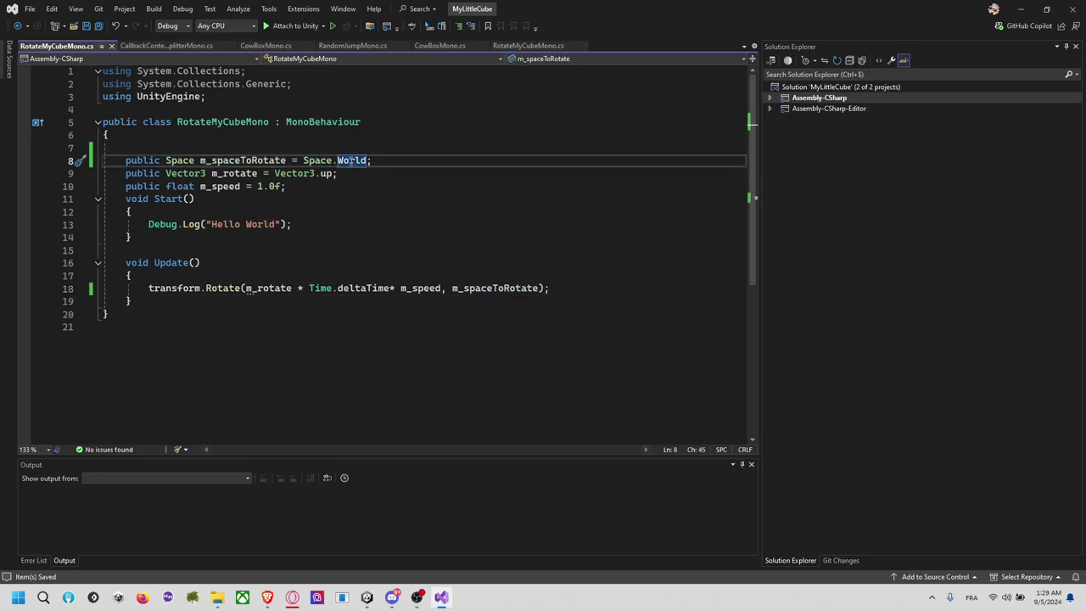
# Rename the RotateMyCubeMono class and its script file to RotateObjectMono
pyautogui.rightClick(218, 122)
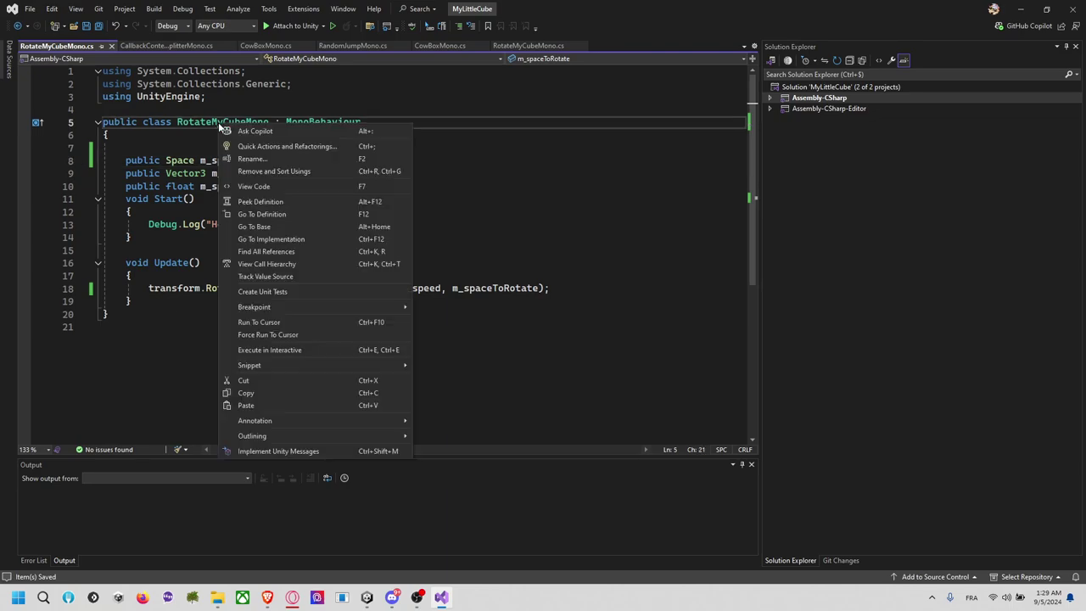
pyautogui.click(252, 158)
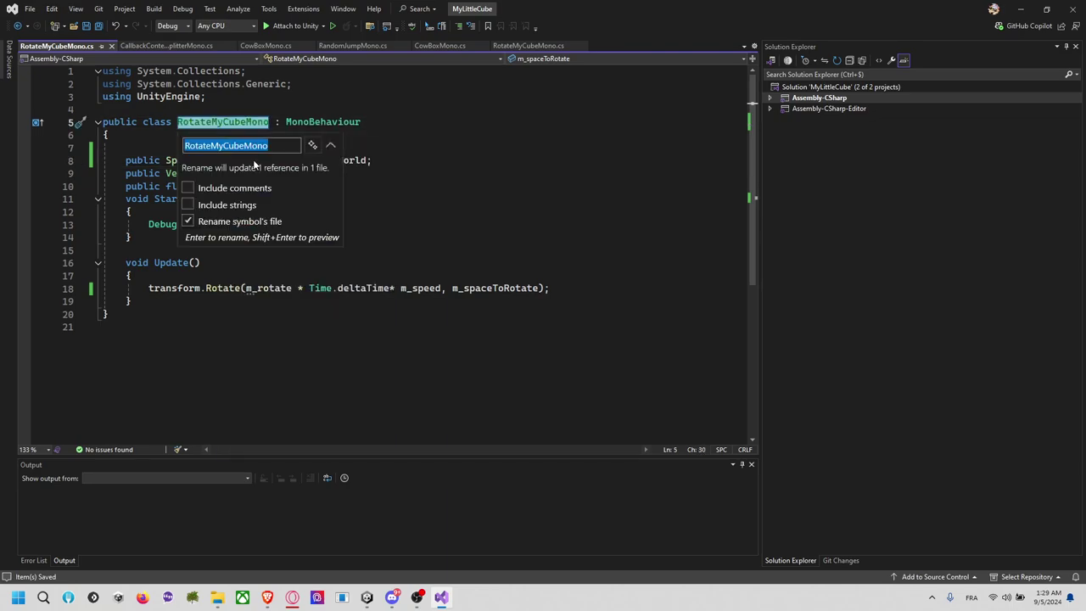
pyautogui.press('Right')
pyautogui.press('Left')
pyautogui.press('BackSpace')
pyautogui.press('BackSpace')
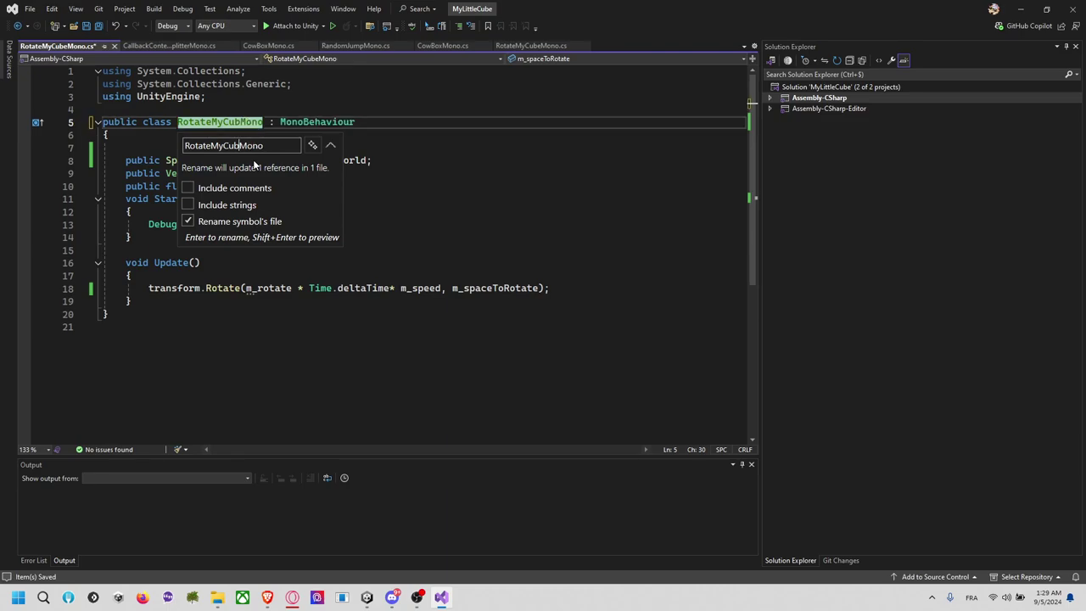
pyautogui.press('BackSpace')
pyautogui.press('BackSpace')
pyautogui.press('BackSpace')
pyautogui.press('BackSpace')
pyautogui.write('Obje')
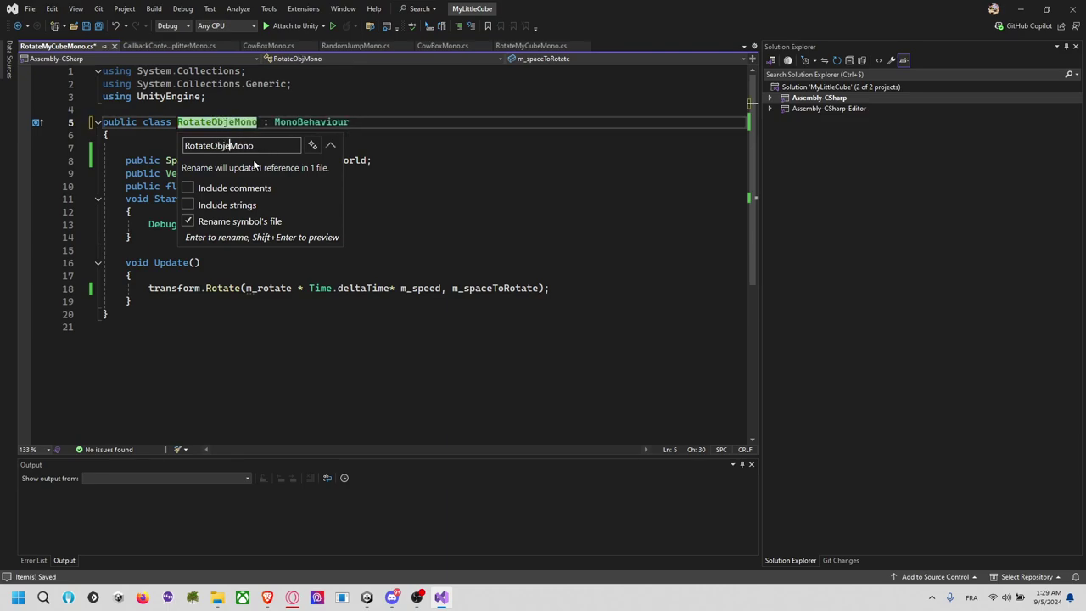
pyautogui.write('ct')
pyautogui.press('Return')
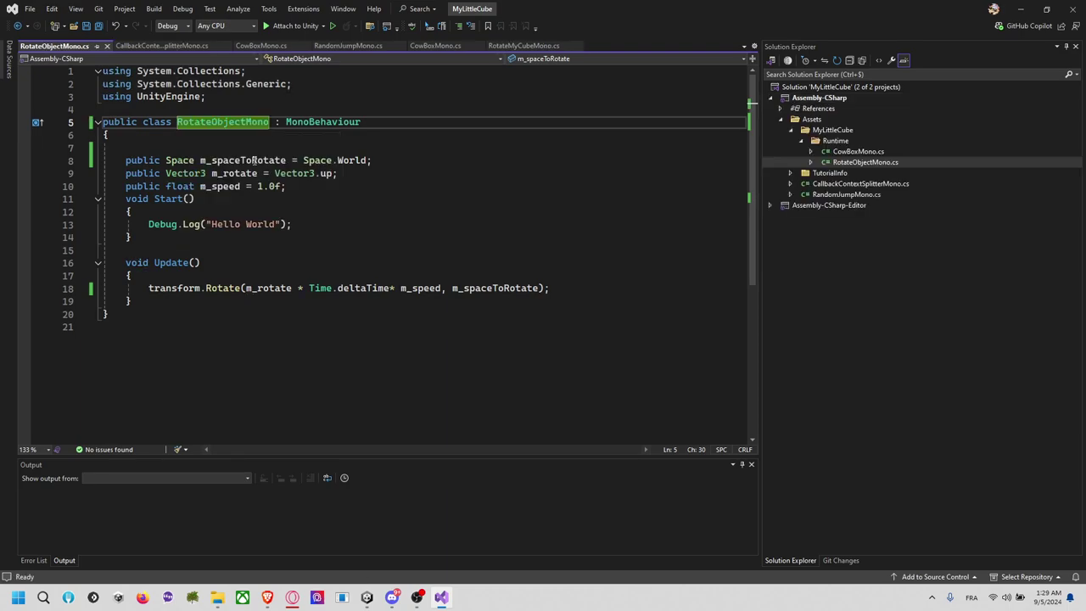
# Save the renamed RotateObjectMono script and return to the Unity editor
pyautogui.click(229, 199)
pyautogui.click(226, 234)
pyautogui.hotkey('ctrl', 's')
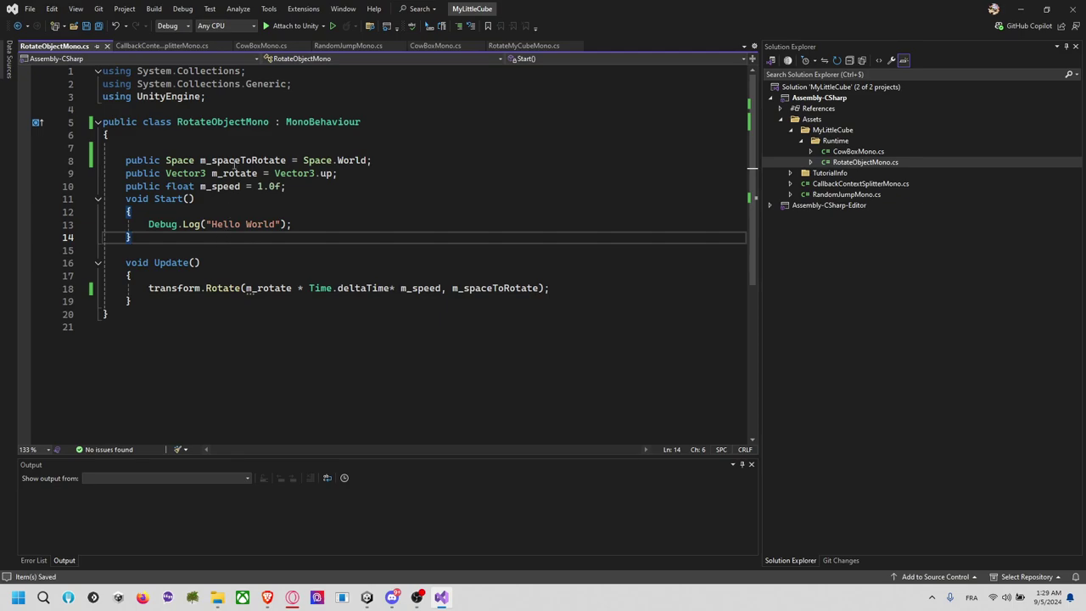
pyautogui.press('Up')
pyautogui.press('Up')
pyautogui.press('Up')
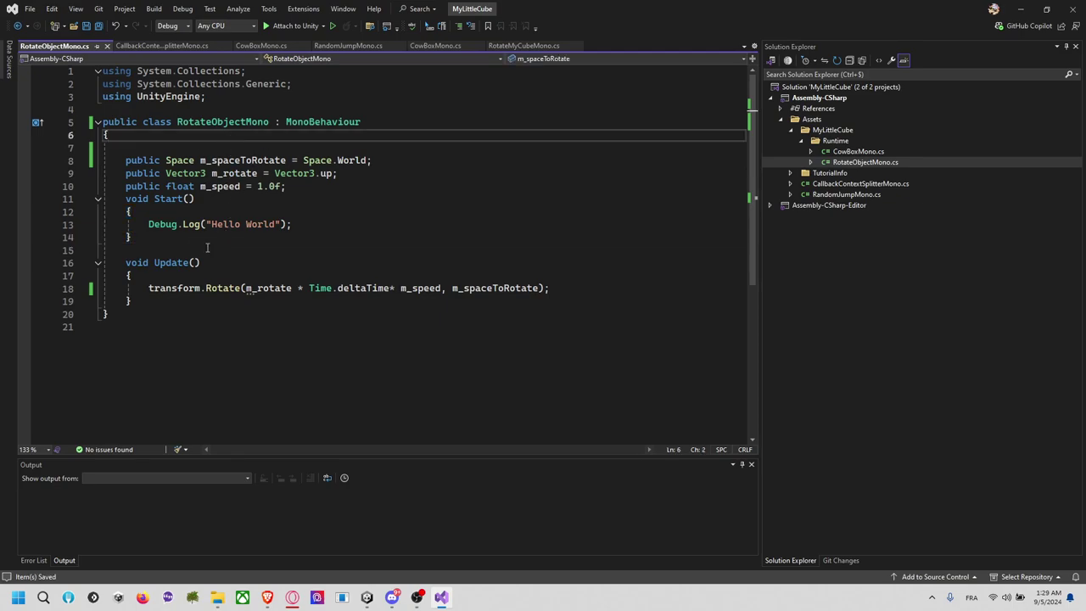
pyautogui.click(207, 246)
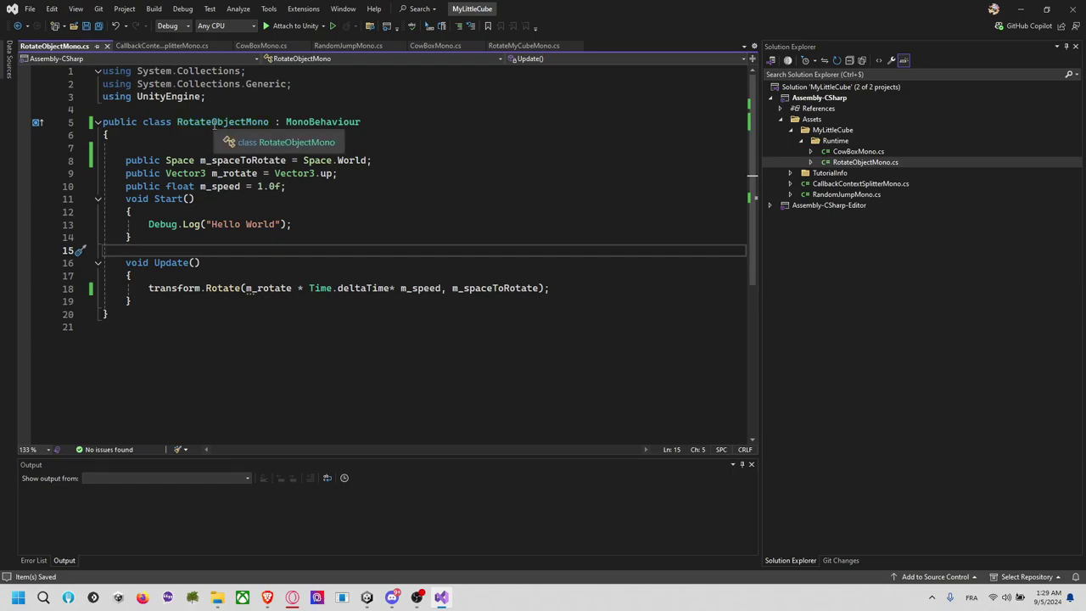
pyautogui.hotkey('alt', 'Tab')
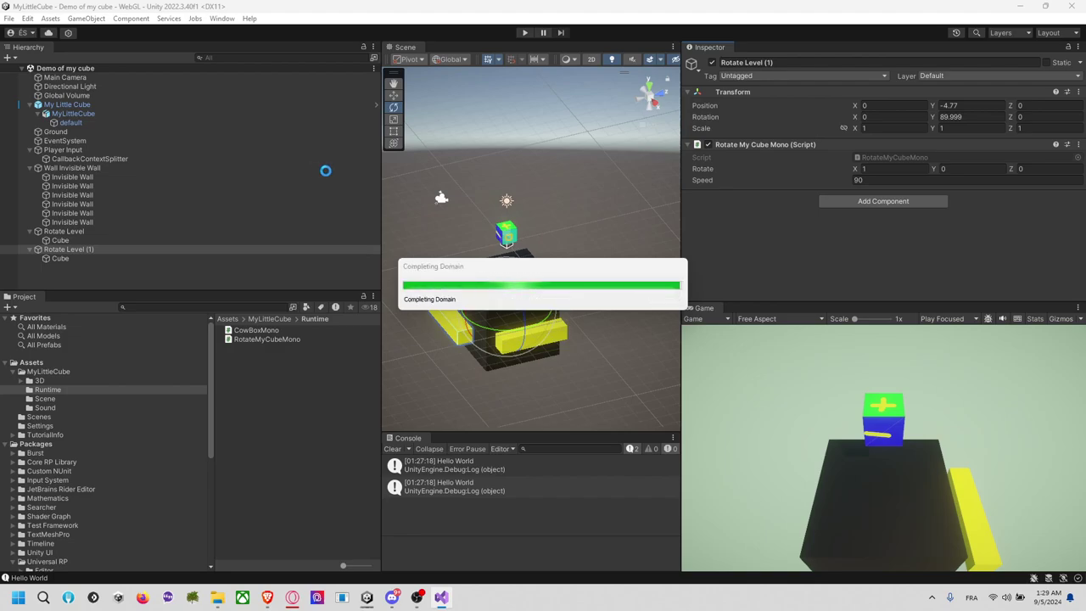
# Clear the console and remove the Rotate Object Mono component from My Little Cube
pyautogui.hotkey('alt', 'Tab')
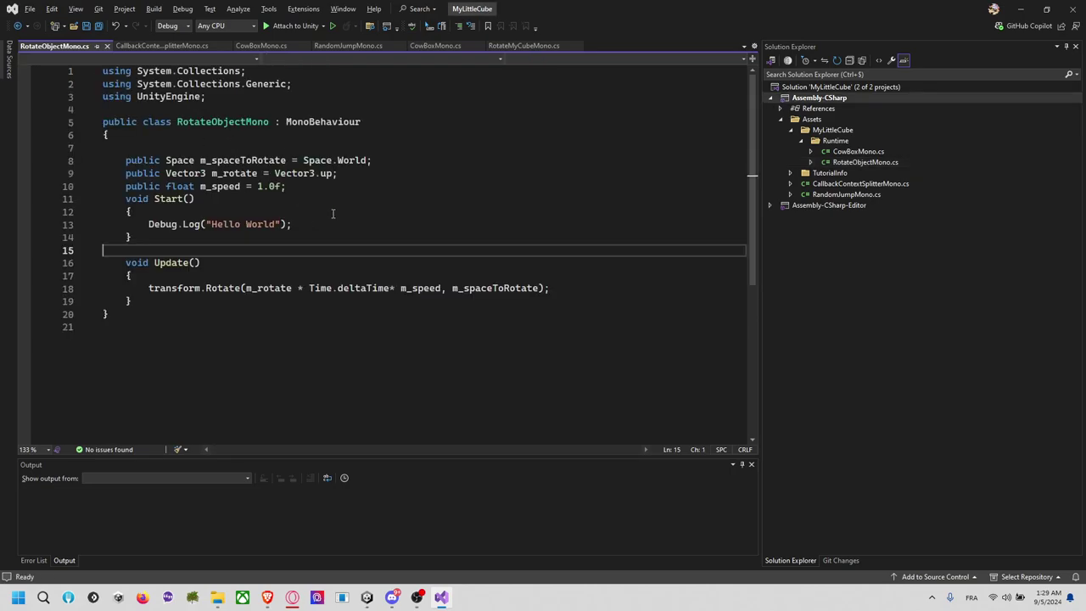
pyautogui.hotkey('alt', 'Tab')
pyautogui.click(402, 450)
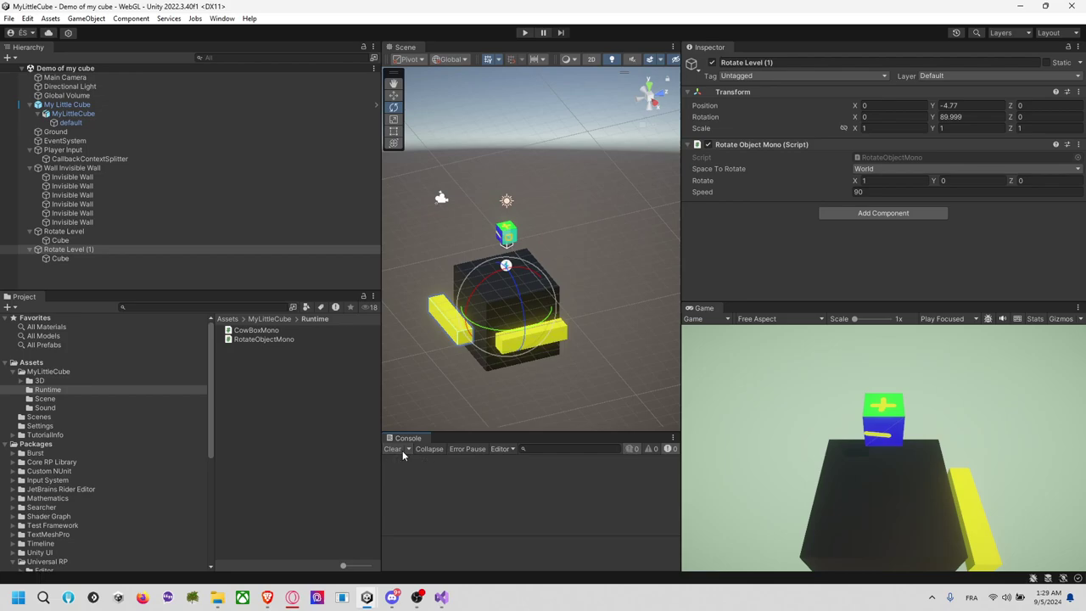
pyautogui.click(110, 105)
pyautogui.scroll(-1, 747, 156)
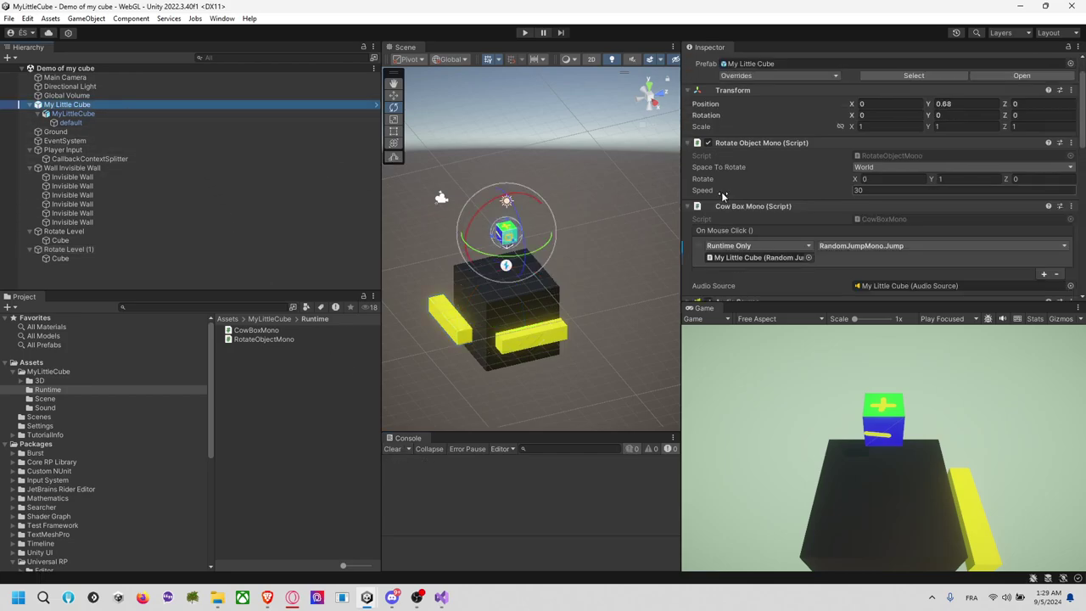
pyautogui.scroll(-2, 747, 156)
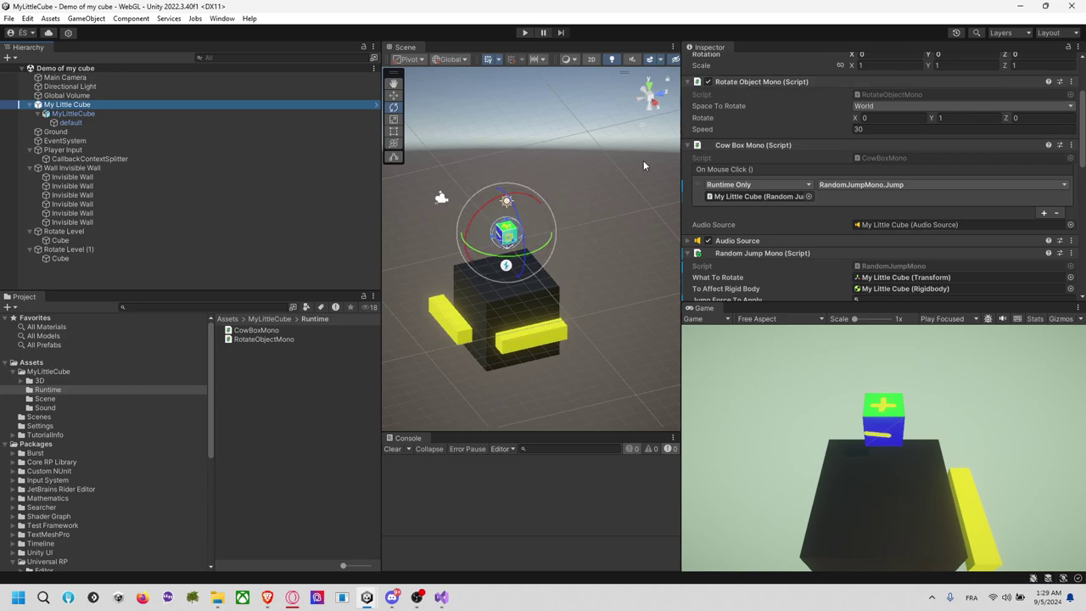
pyautogui.rightClick(769, 84)
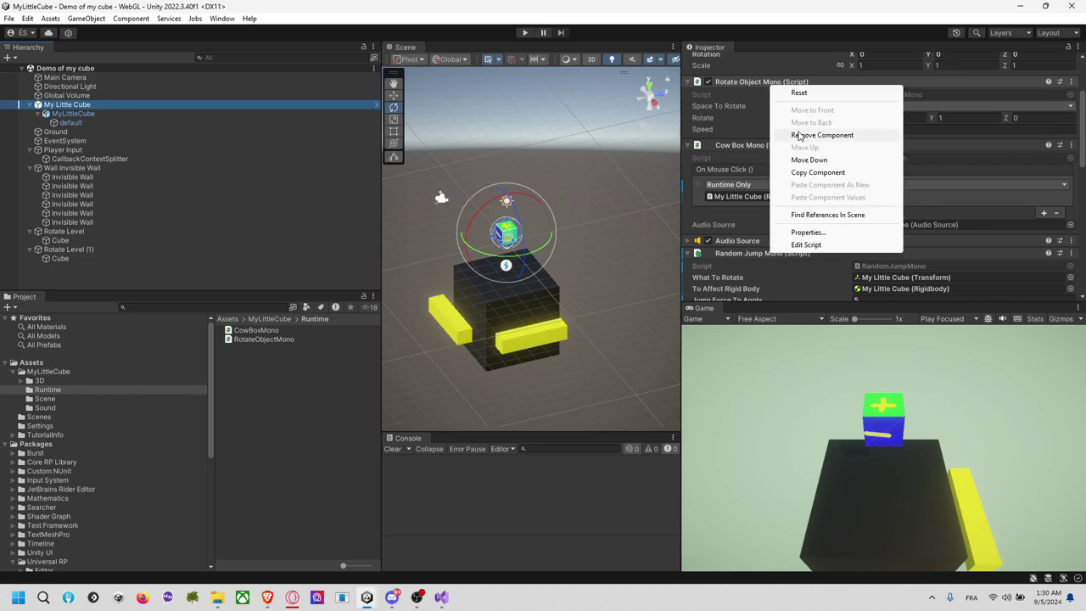
pyautogui.click(798, 136)
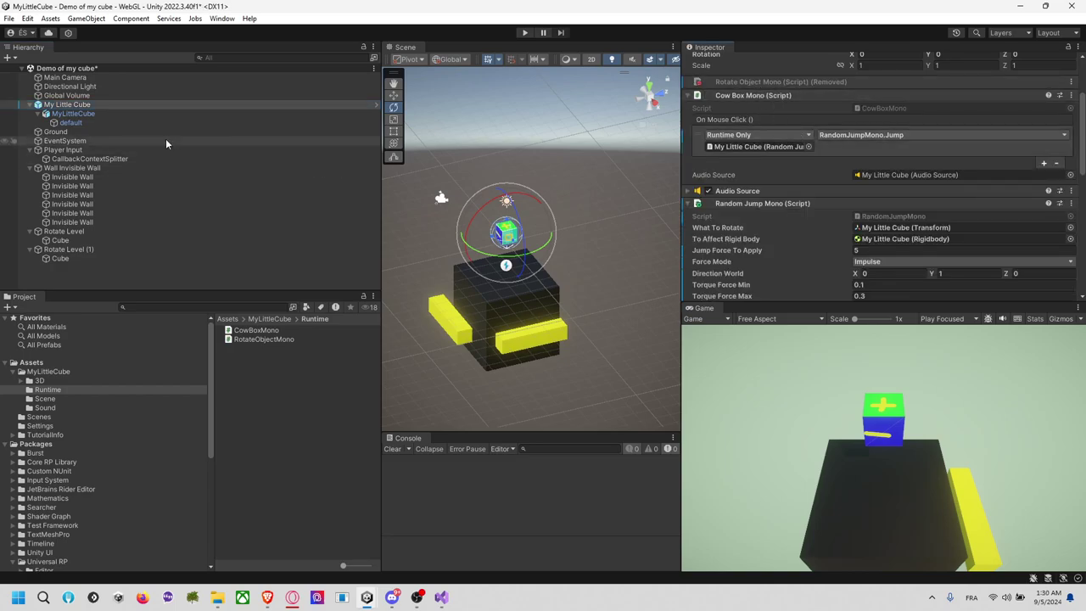
# Apply all overrides to the My Little Cube prefab
pyautogui.scroll(3, 719, 104)
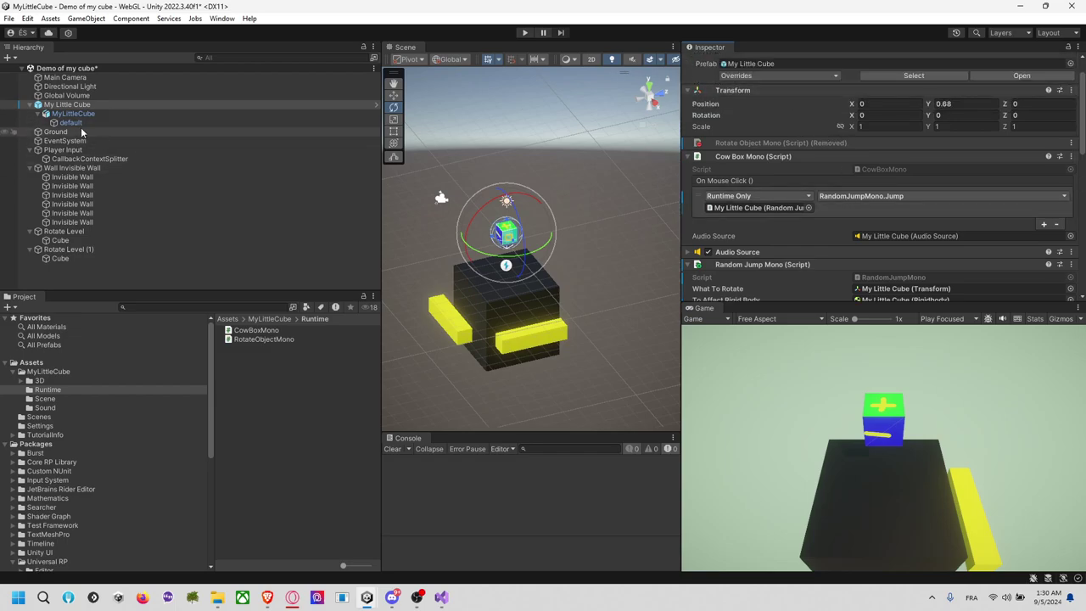
pyautogui.click(776, 74)
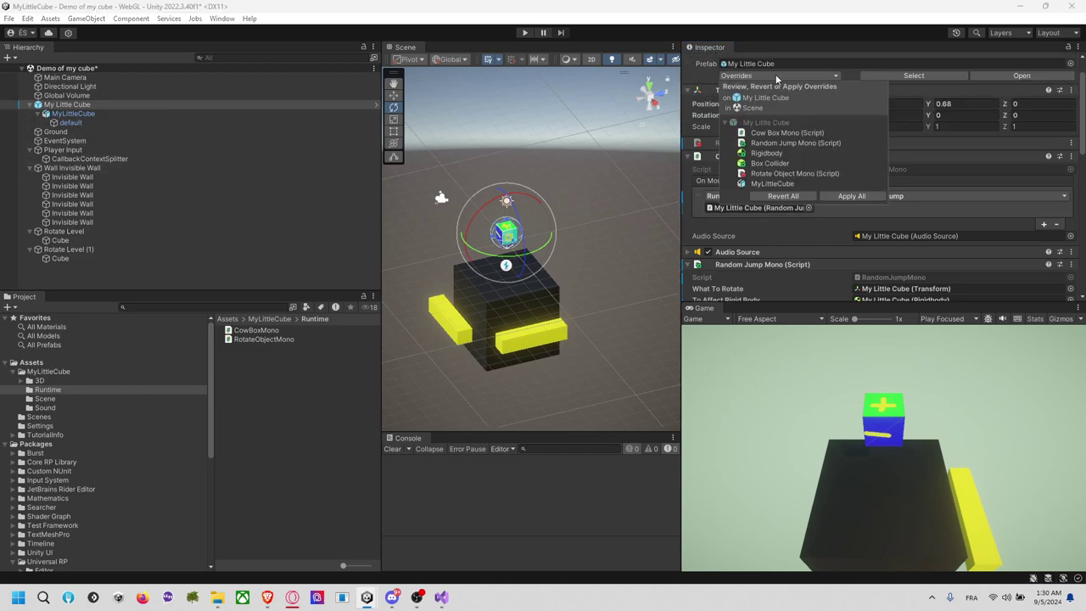
pyautogui.click(848, 200)
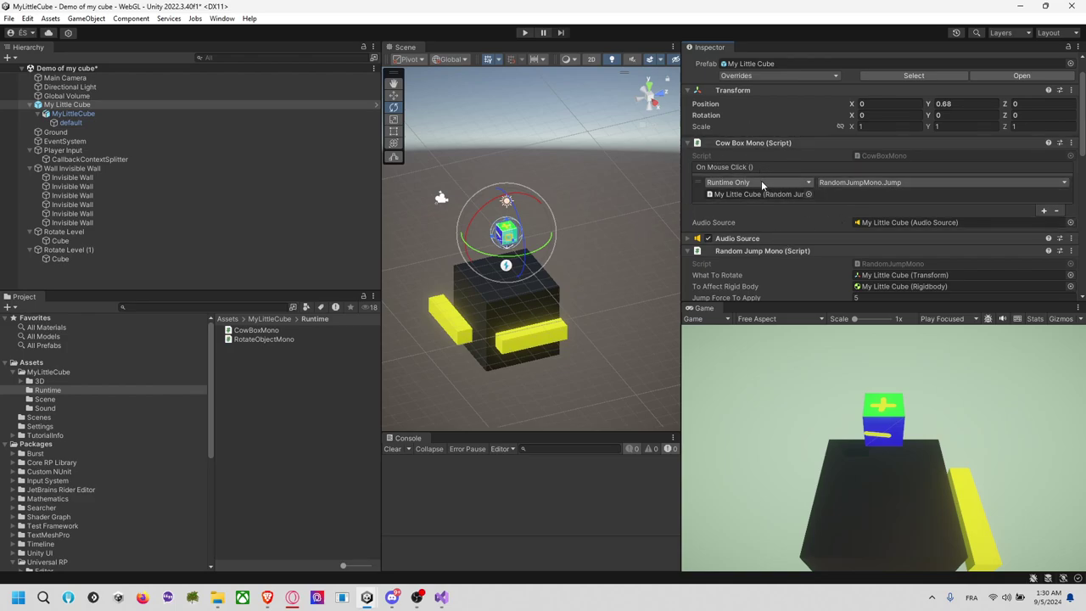
pyautogui.click(524, 32)
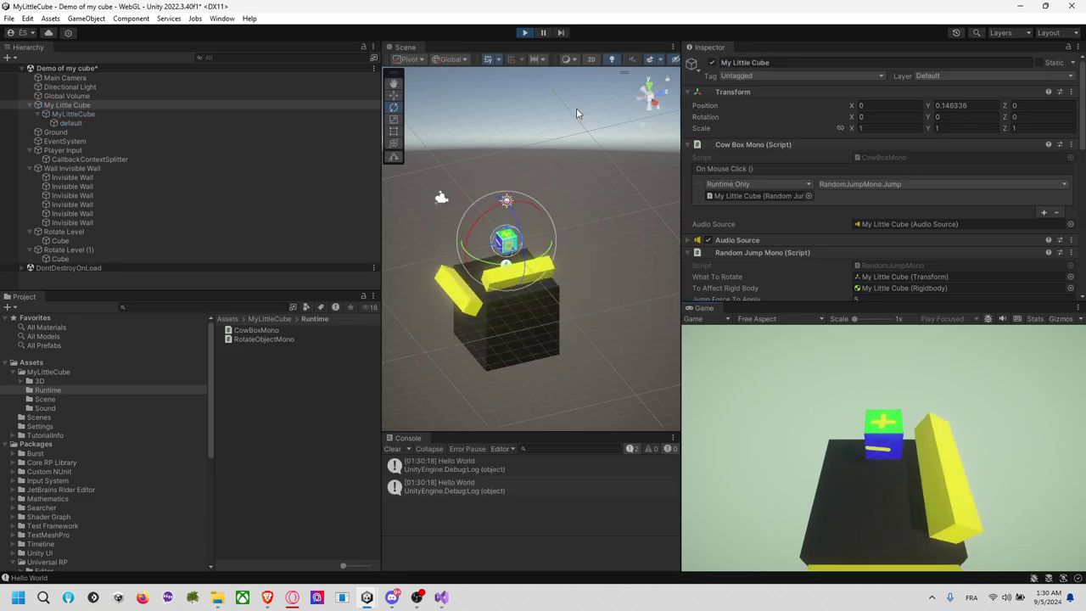
pyautogui.click(878, 447)
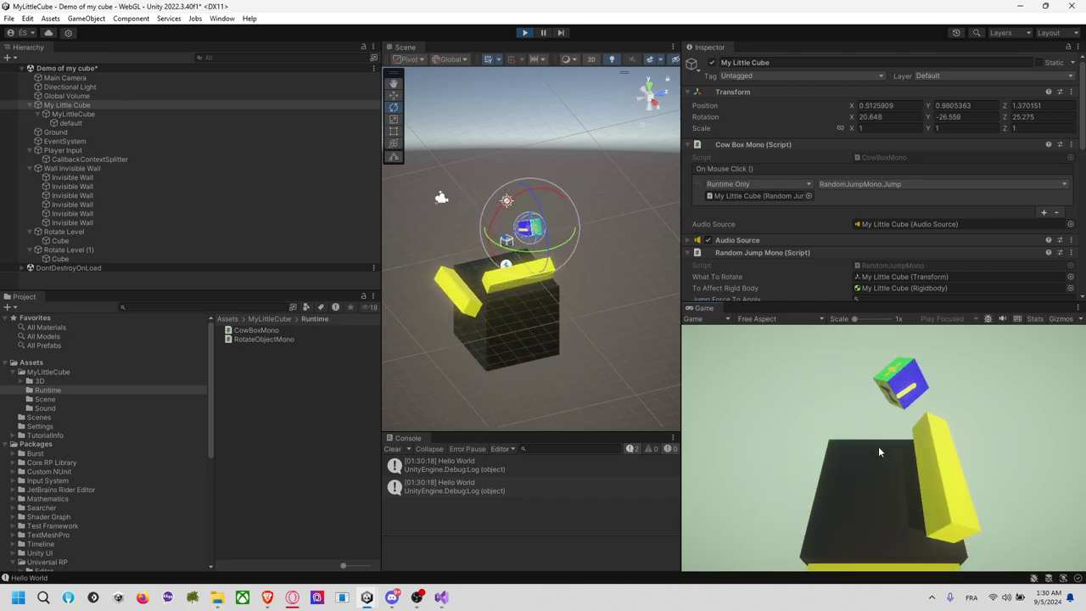
pyautogui.click(878, 446)
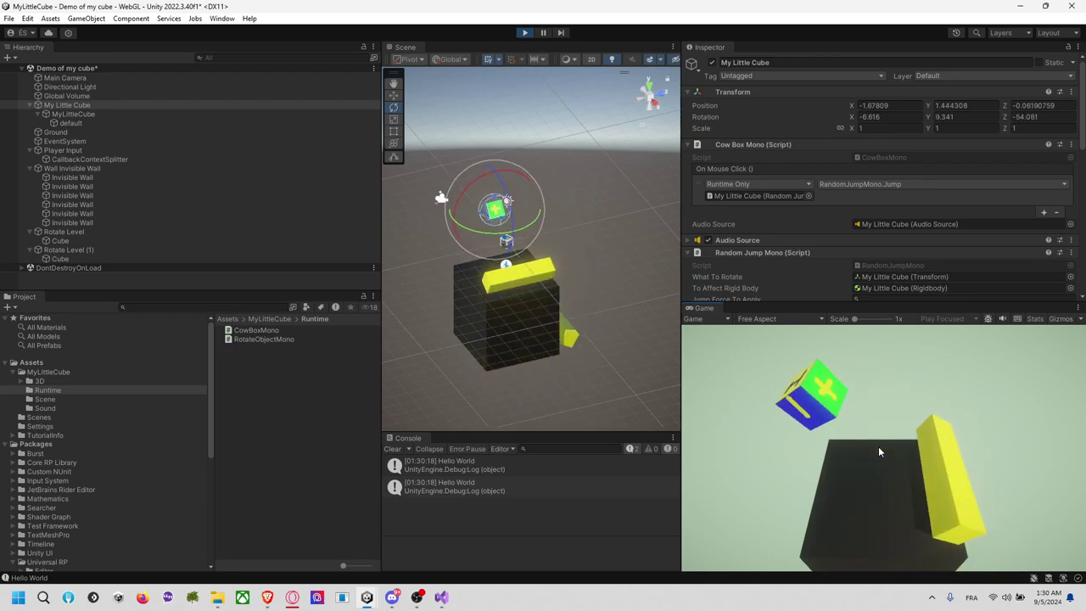
pyautogui.click(878, 446)
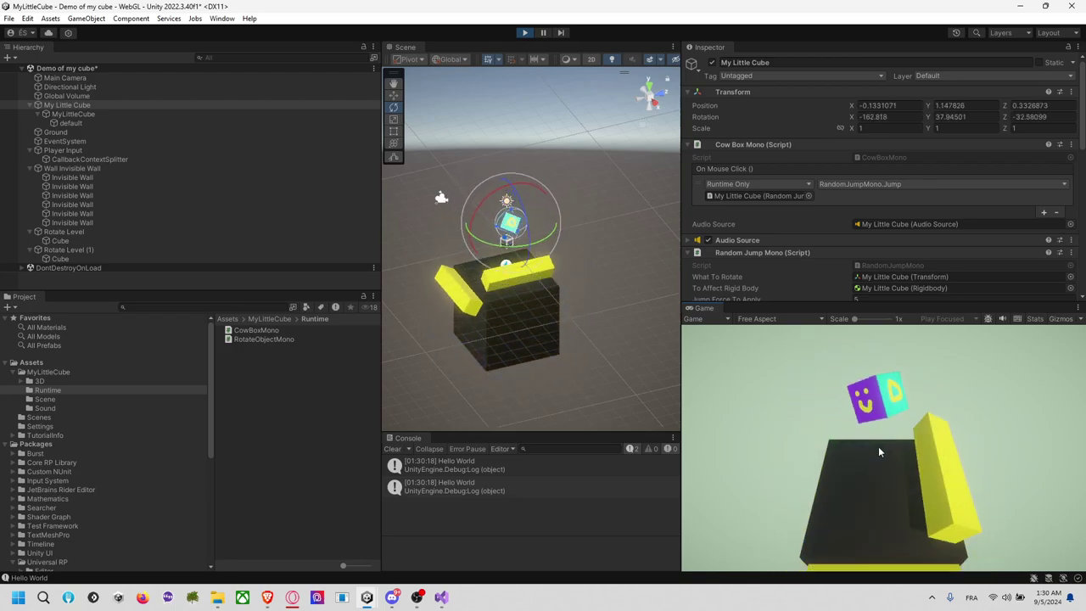
pyautogui.click(878, 449)
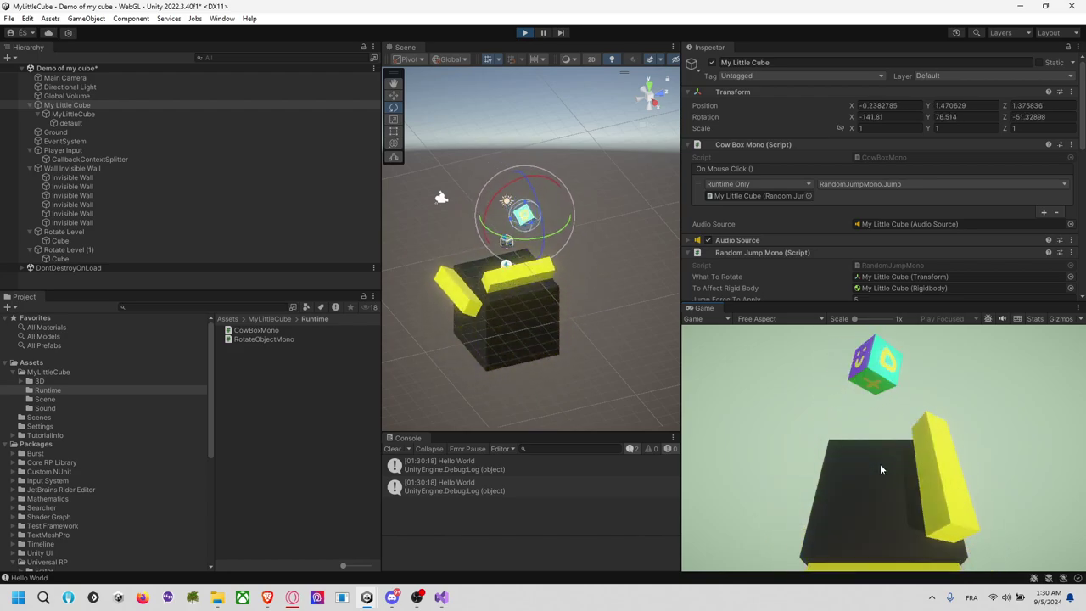
pyautogui.click(524, 33)
# Add a new script component named OnCollisionEventMono to the parent My Little Cube object
pyautogui.click(113, 117)
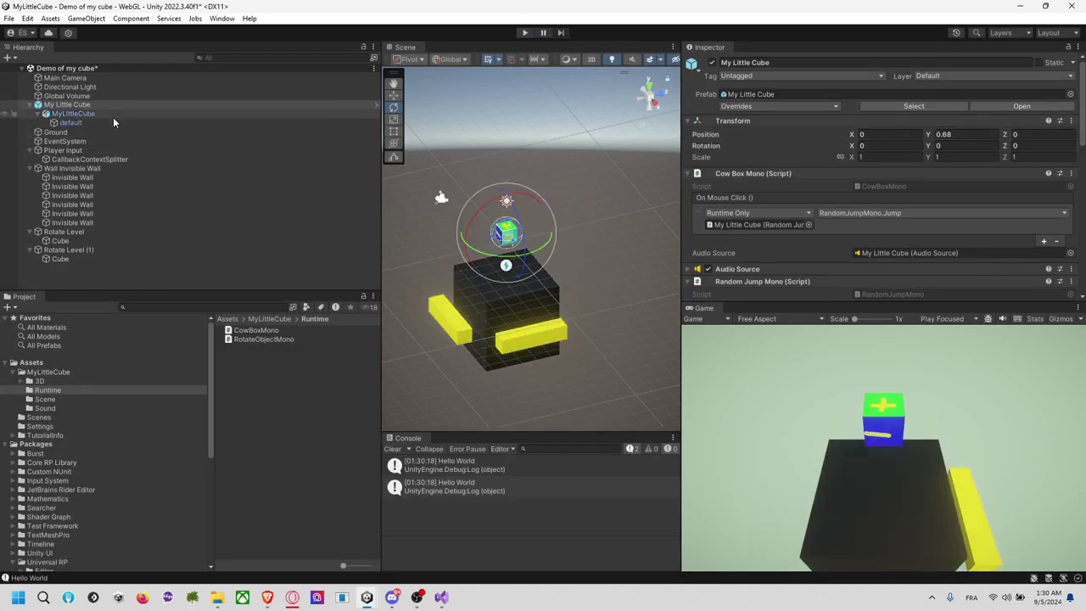
pyautogui.click(123, 106)
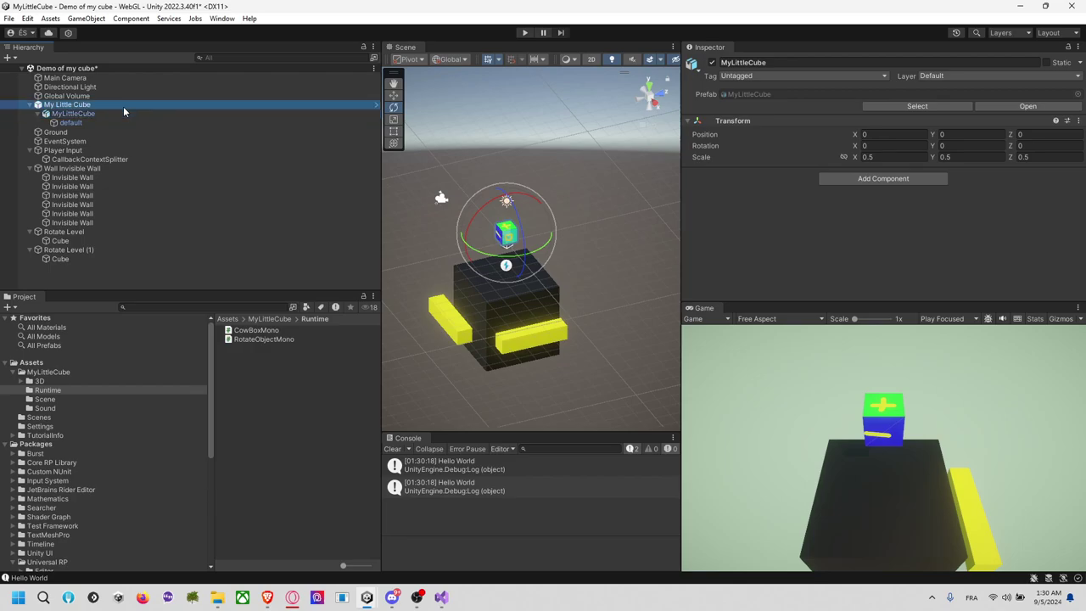
pyautogui.scroll(-3, 739, 185)
pyautogui.scroll(-3, 756, 197)
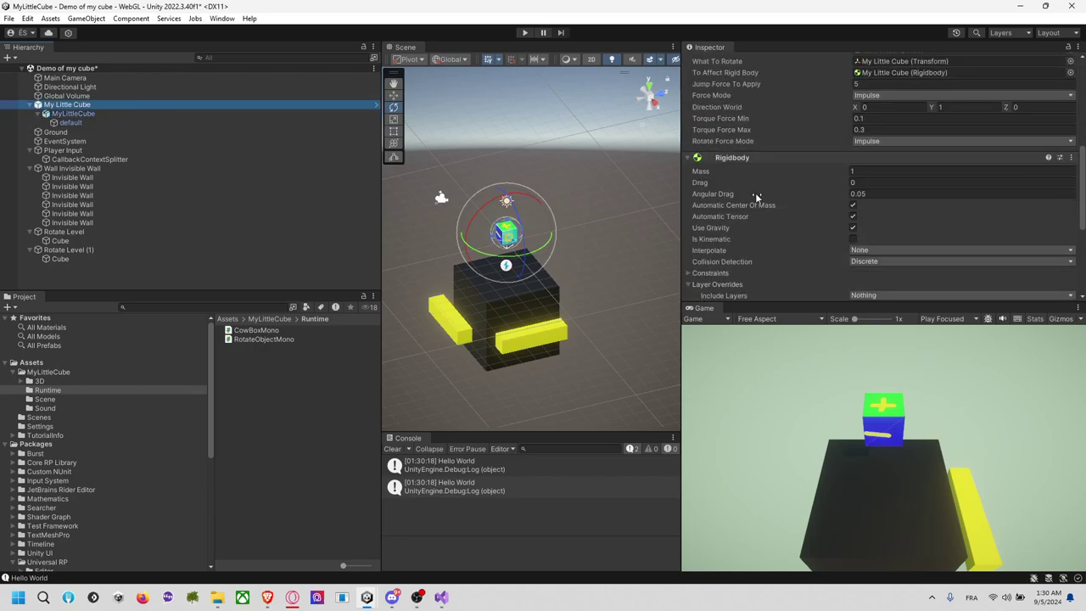
pyautogui.scroll(-3, 782, 248)
pyautogui.scroll(-2, 785, 248)
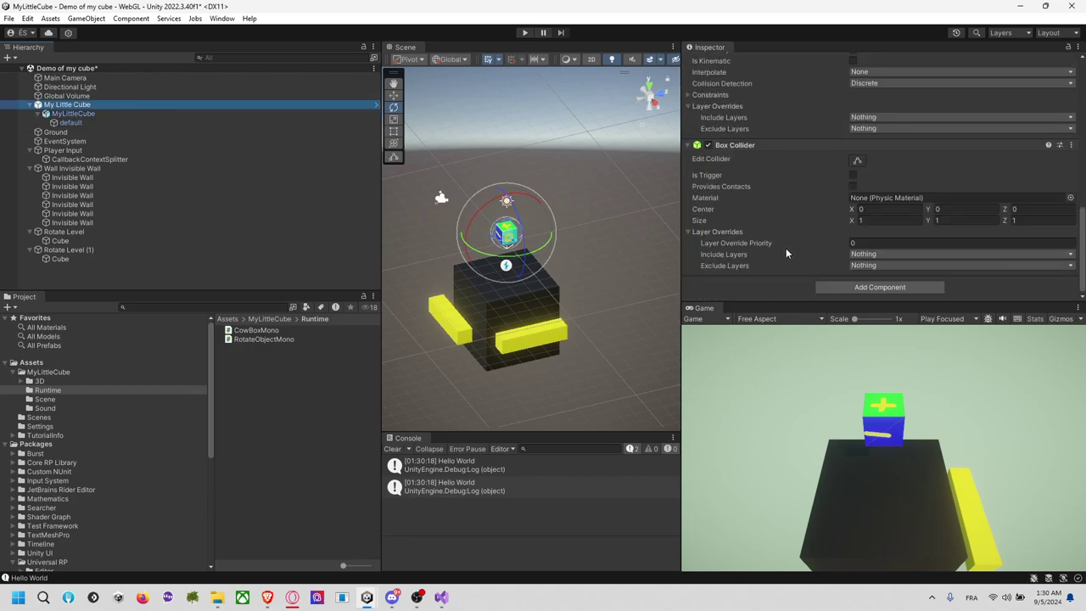
pyautogui.click(853, 289)
pyautogui.write('rota')
pyautogui.write('OnCollision')
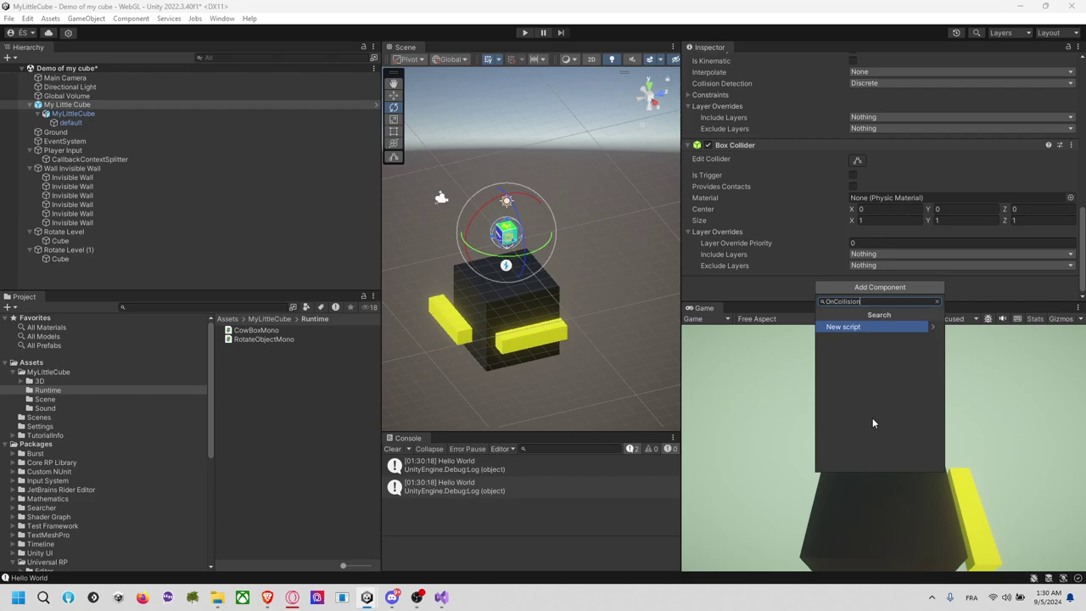
pyautogui.write('EventMon')
pyautogui.write('o')
pyautogui.press('Return')
pyautogui.press('Return')
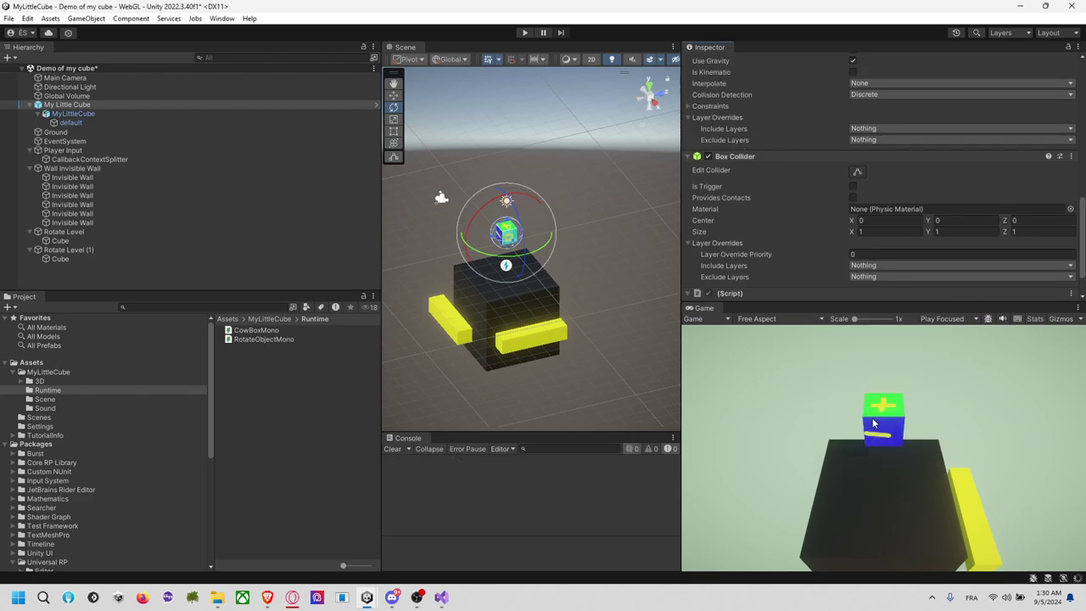
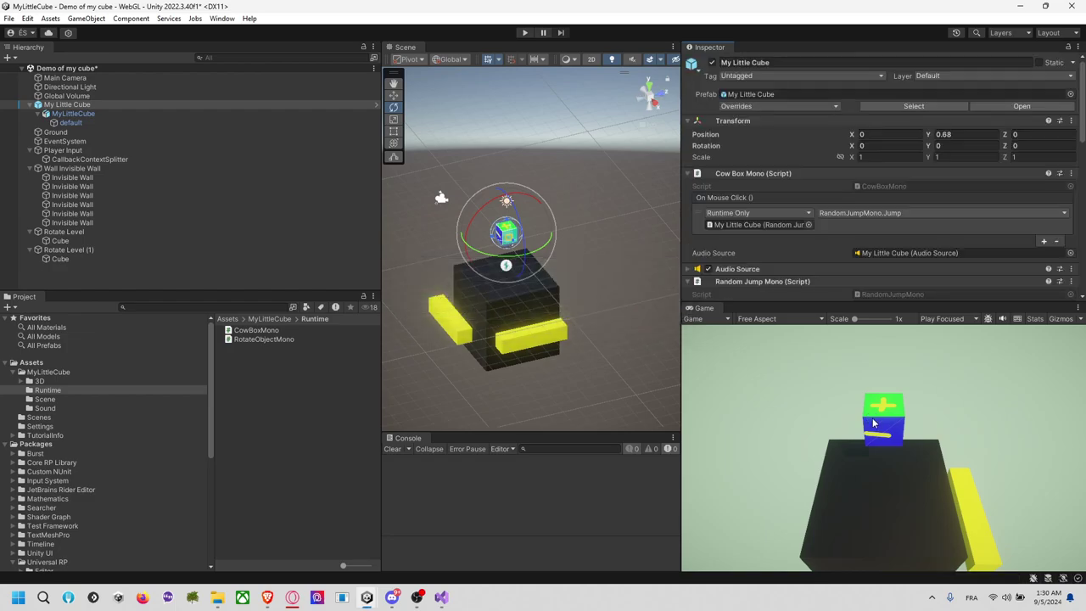
# Open OnCollisionEventMono.cs in Visual Studio and declare a public UnityEvent m_onCollision field
pyautogui.scroll(-5, 773, 218)
pyautogui.scroll(-5, 774, 218)
pyautogui.scroll(-5, 781, 219)
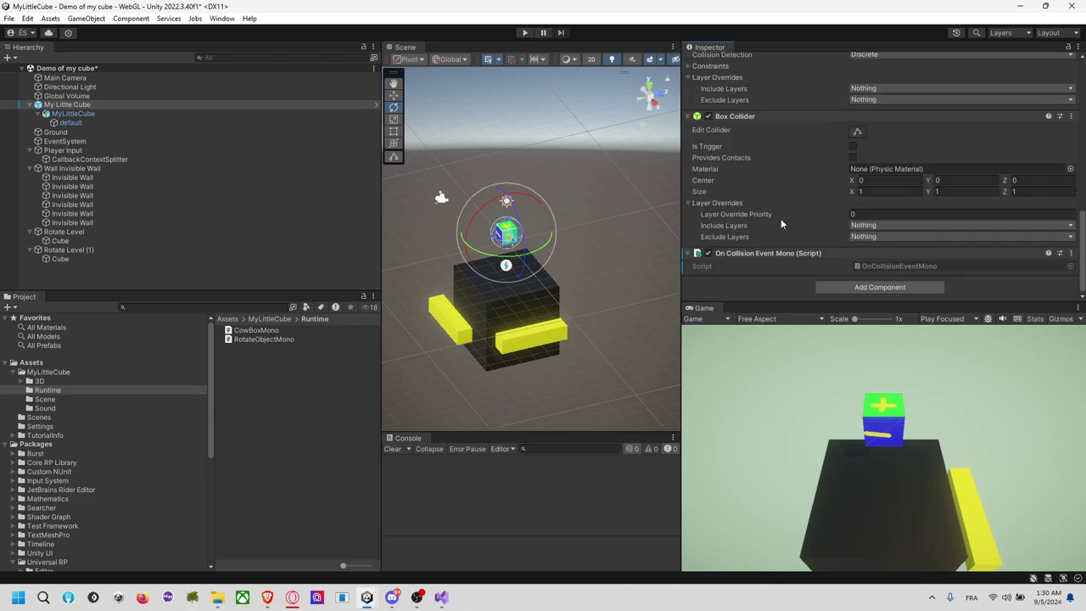
pyautogui.doubleClick(893, 266)
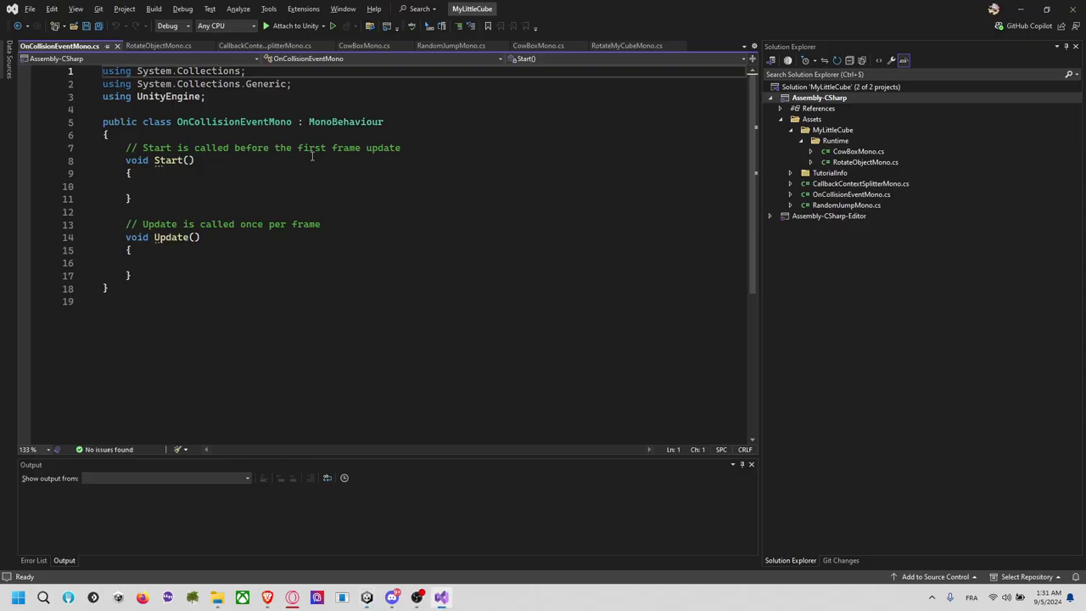
pyautogui.press('Return')
pyautogui.press('Return')
pyautogui.write('public')
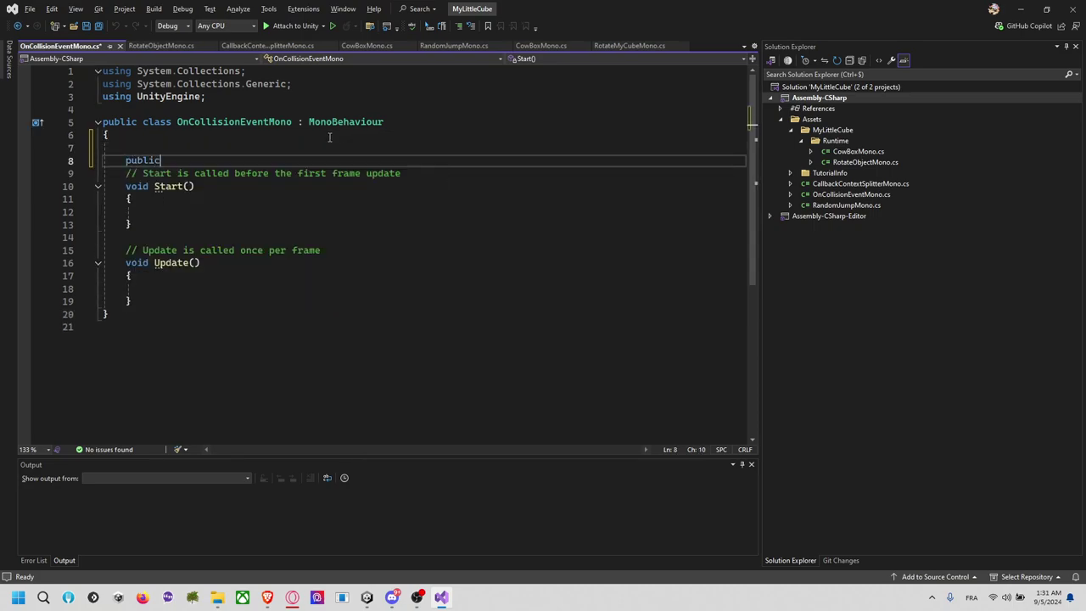
pyautogui.write(' Unity')
pyautogui.press('Escape')
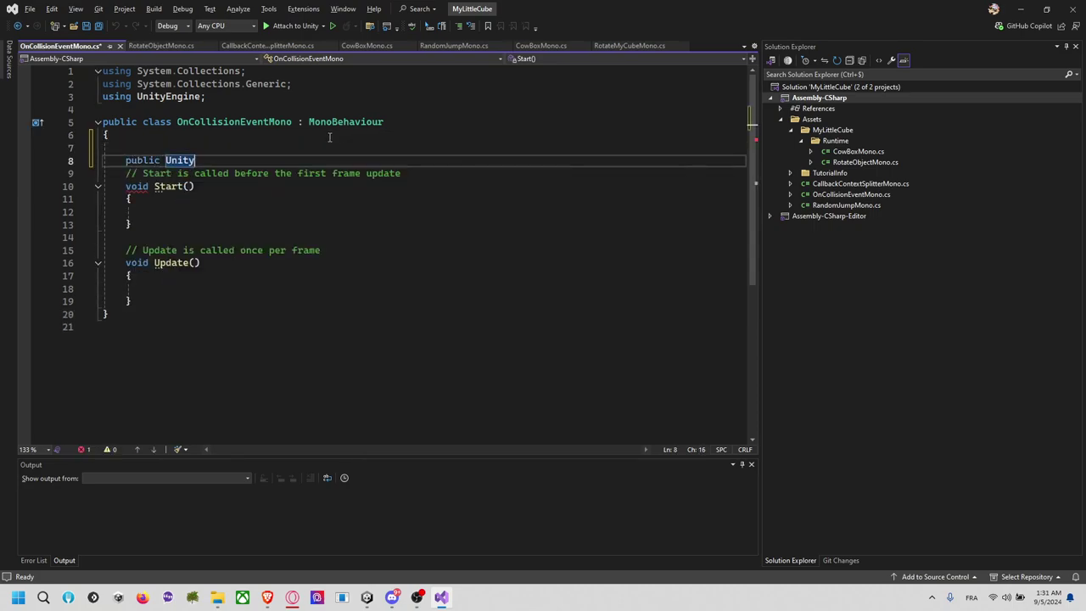
pyautogui.write('Event m_onCollision')
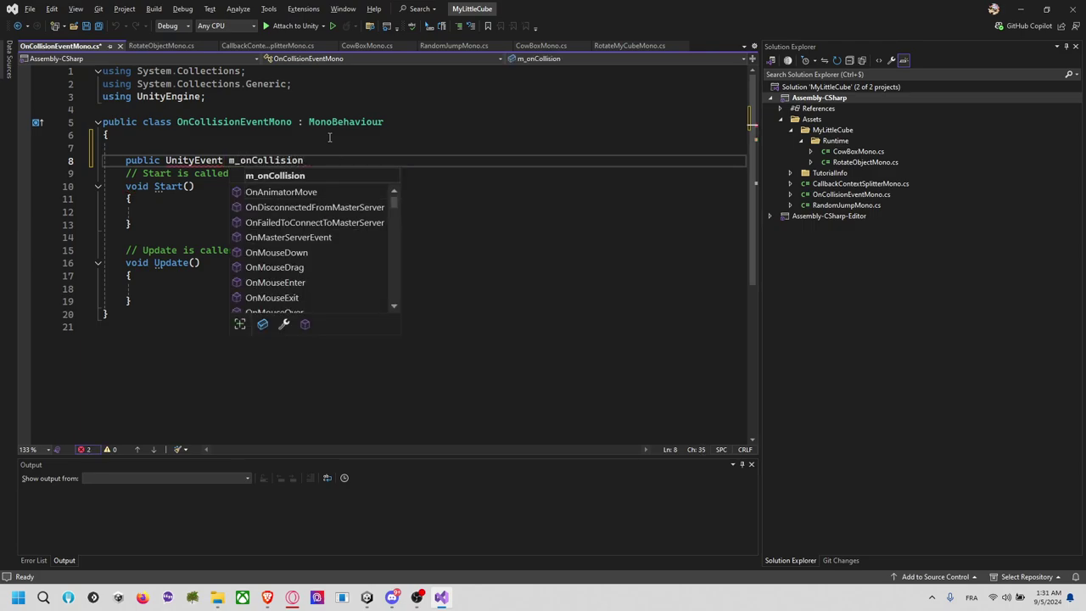
pyautogui.press('Escape')
pyautogui.write('E')
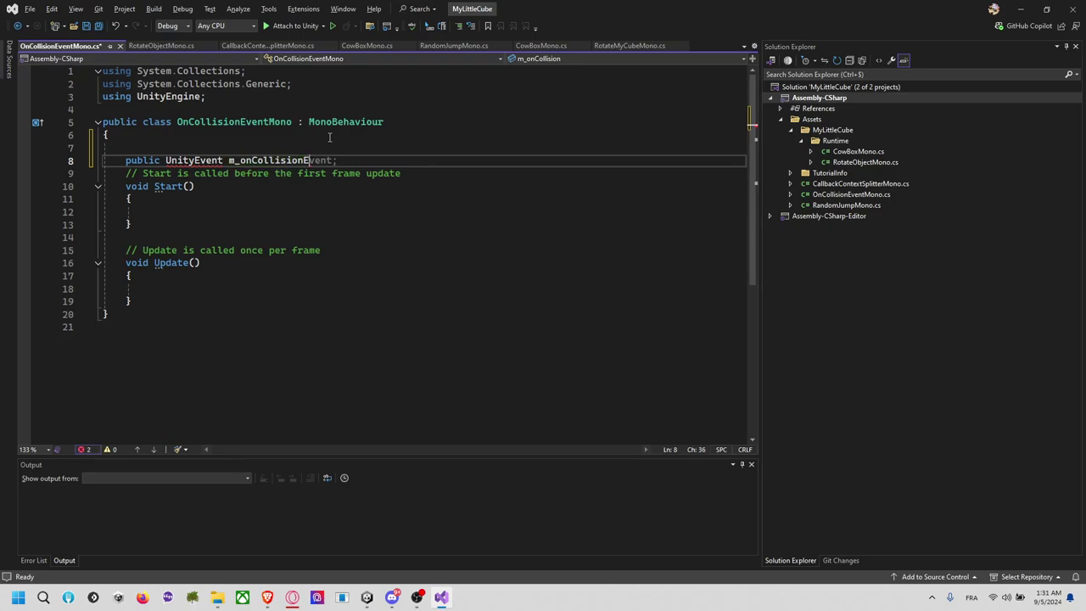
pyautogui.press('BackSpace')
# Add the UnityEngine.Events using directive via quick fix and remove the Start comment line
pyautogui.hotkey('ctrl', '.')
pyautogui.press('Return')
pyautogui.press('Down')
pyautogui.hotkey('shift', 'End')
pyautogui.press('Delete')
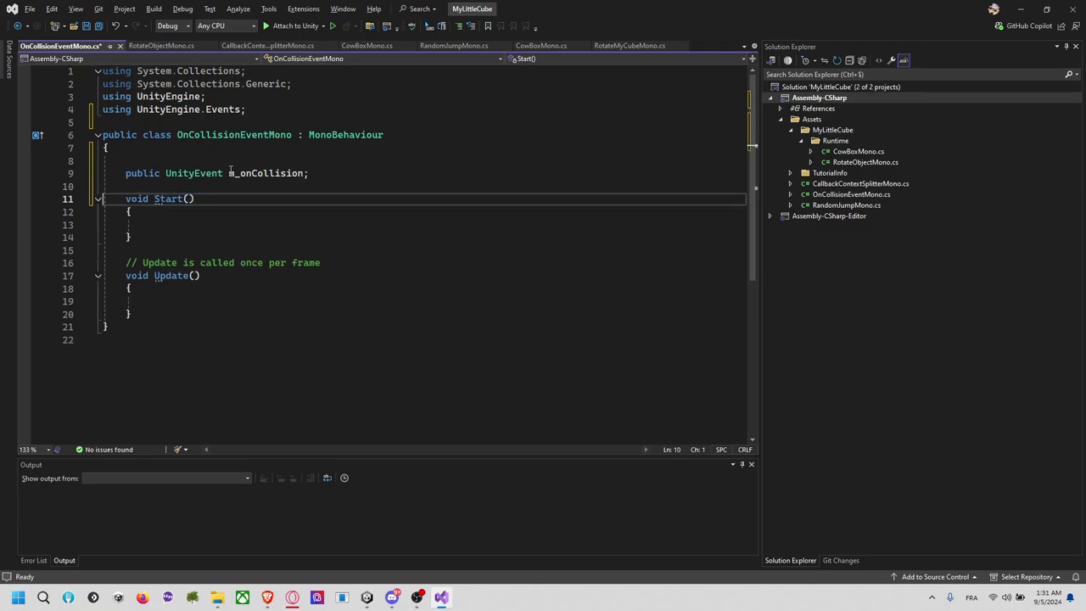
pyautogui.press('Return')
pyautogui.press('Return')
# Replace the Start and Update methods with the suggested OnCollisionEnter method
pyautogui.click(201, 301)
pyautogui.moveTo(134, 340); pyautogui.dragTo(162, 200)
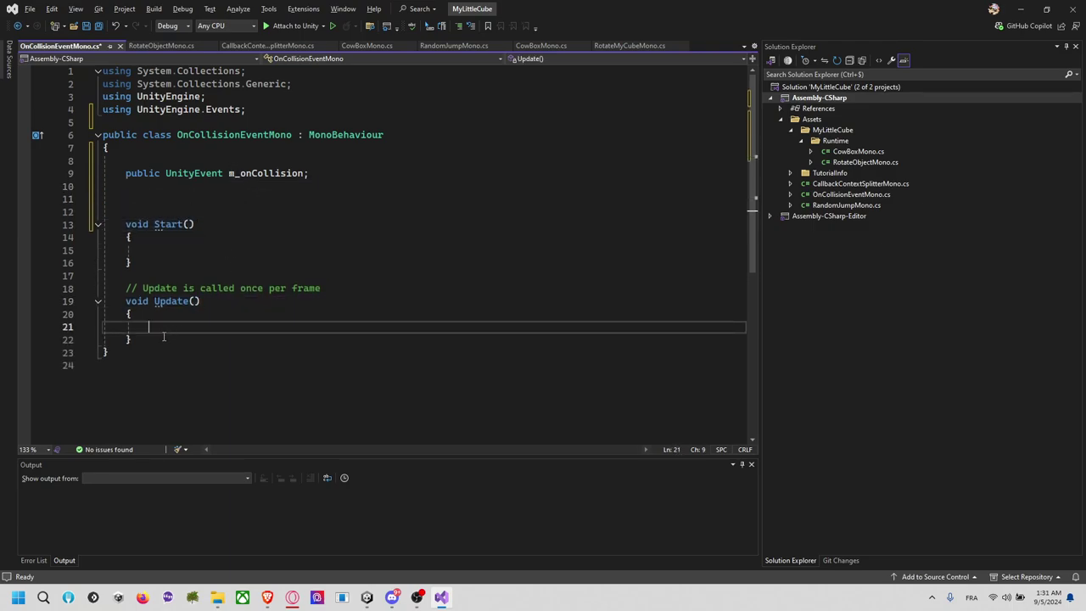
pyautogui.press('Delete')
pyautogui.press('Return')
pyautogui.press('Return')
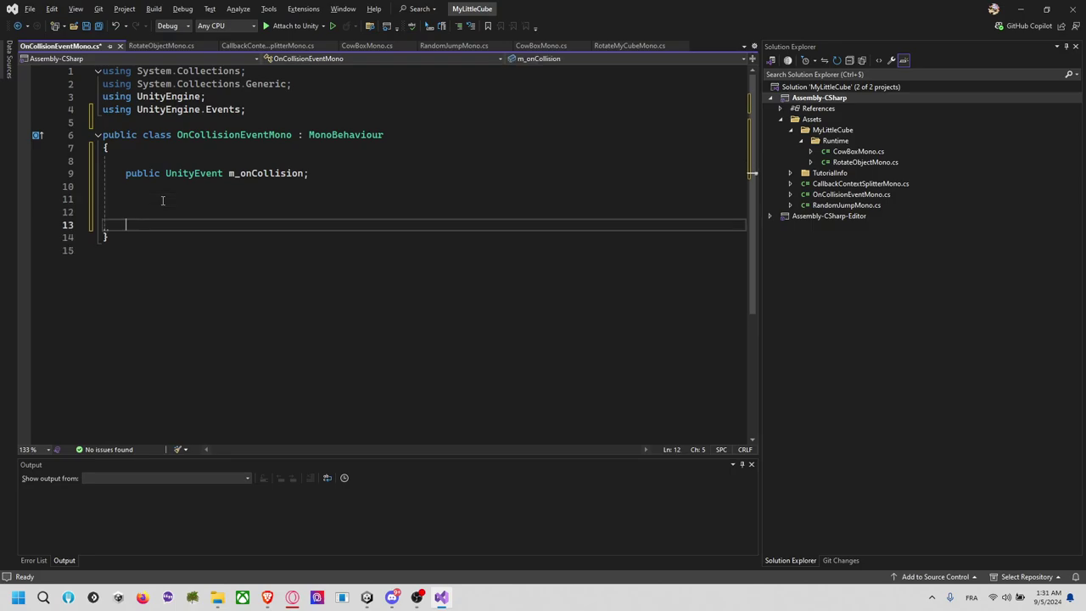
pyautogui.write('public void')
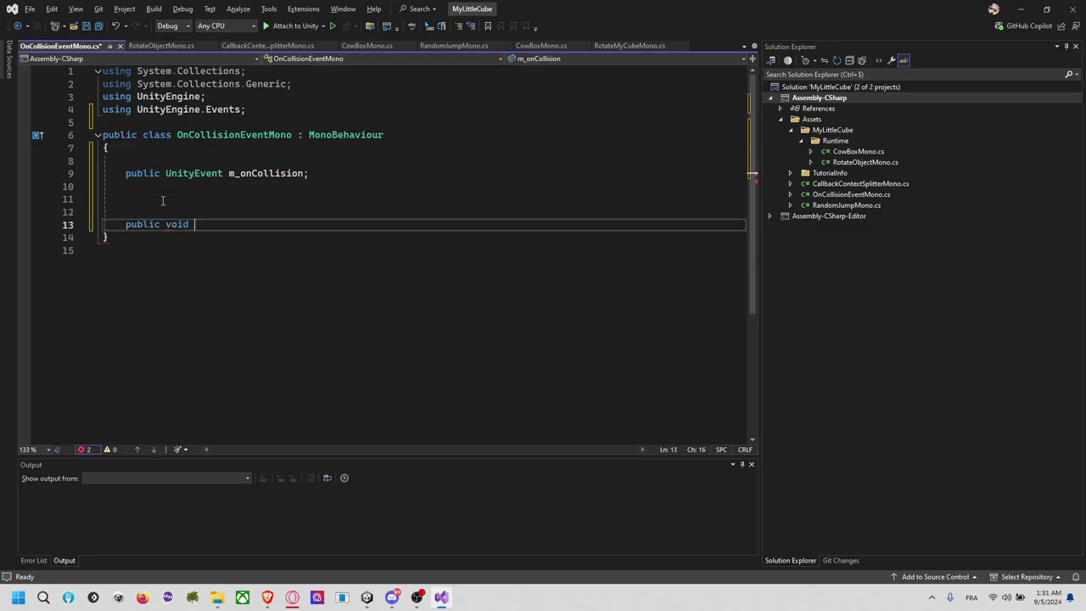
pyautogui.press('Tab')
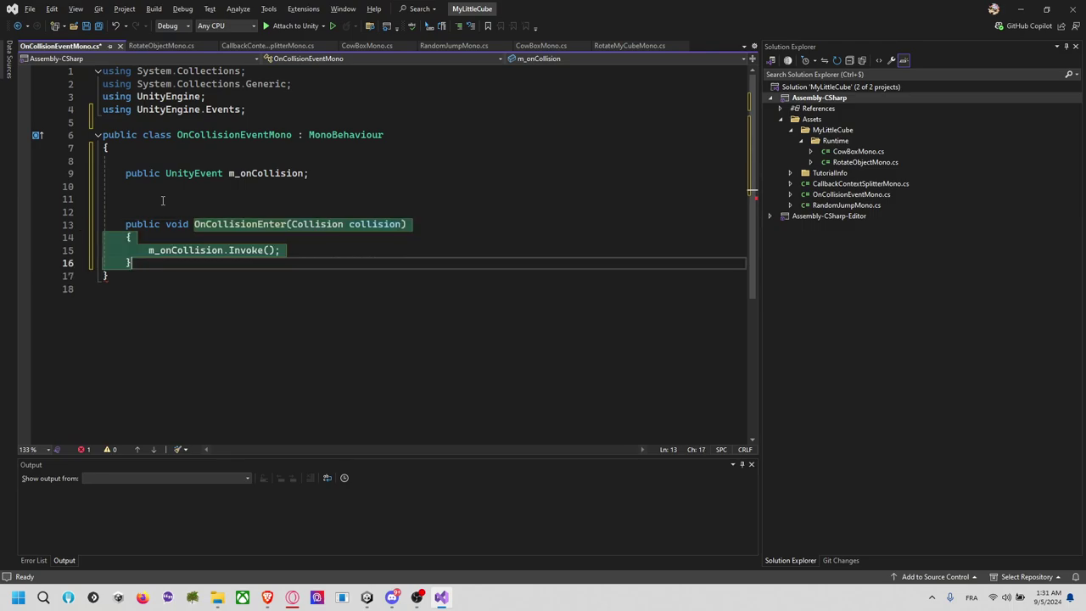
# Discard the extra OnCollisionExit suggestion and save the script
pyautogui.press('Return')
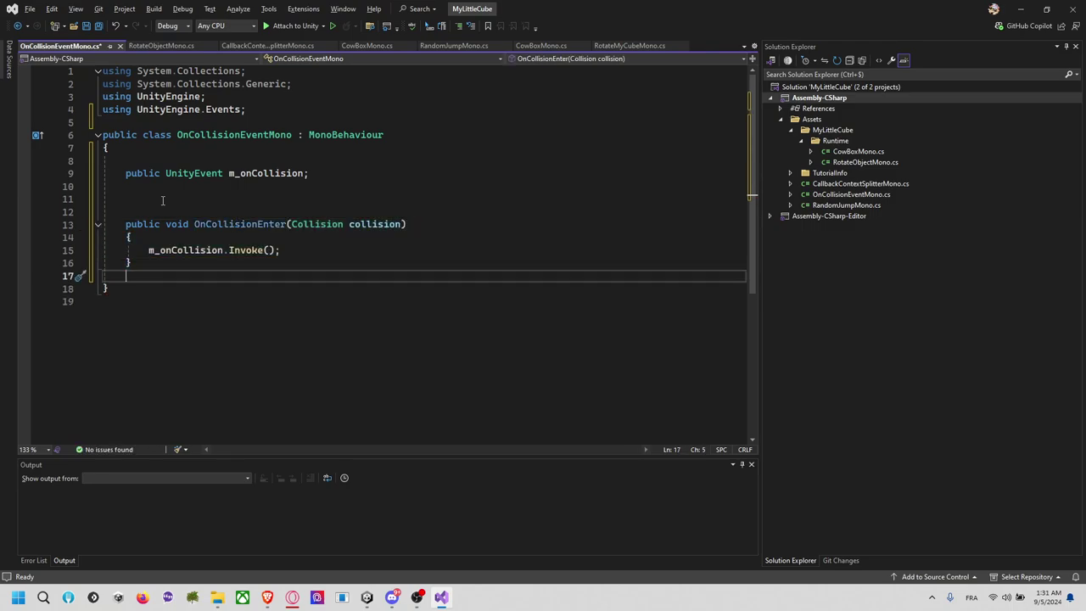
pyautogui.write('public void')
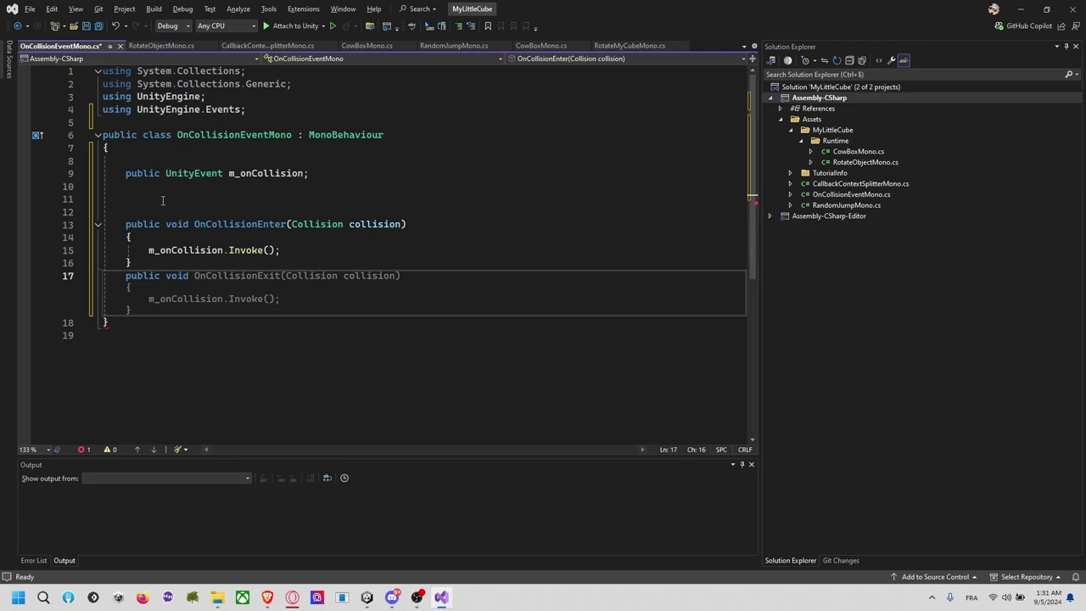
pyautogui.press('Tab')
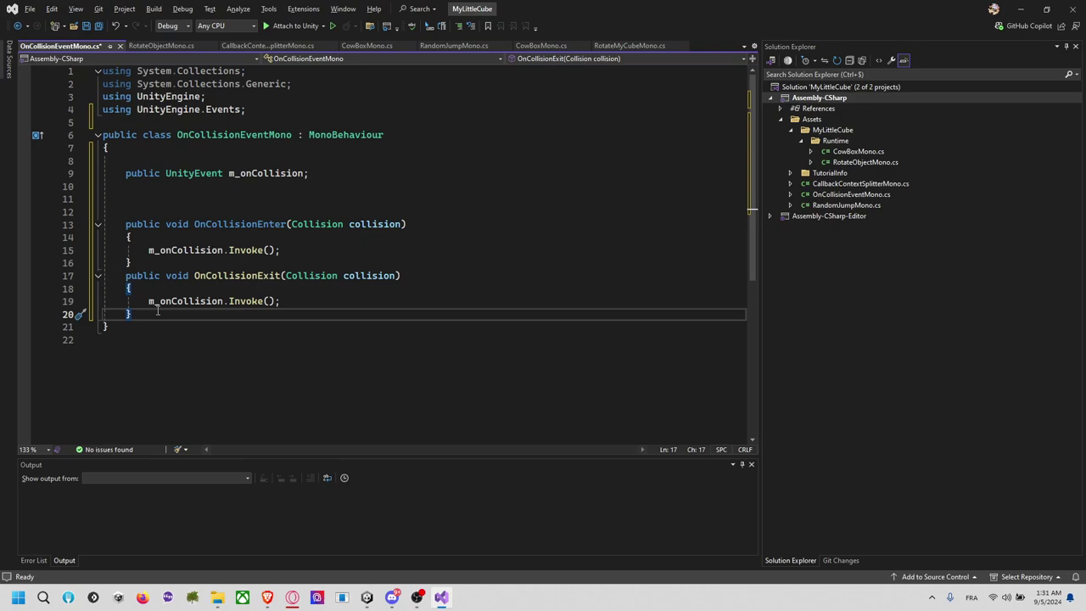
pyautogui.moveTo(157, 310); pyautogui.dragTo(124, 276)
pyautogui.press('Delete')
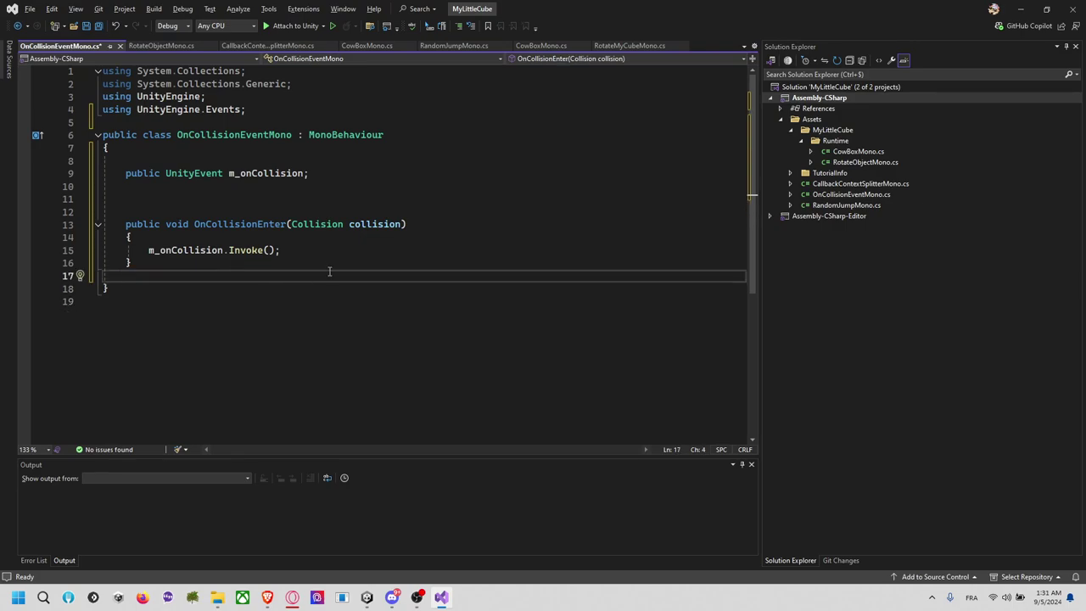
pyautogui.hotkey('ctrl', 's')
# Check the OnCollisionEnter method's m_onCollision.Invoke call, then return to Unity
pyautogui.doubleClick(239, 224)
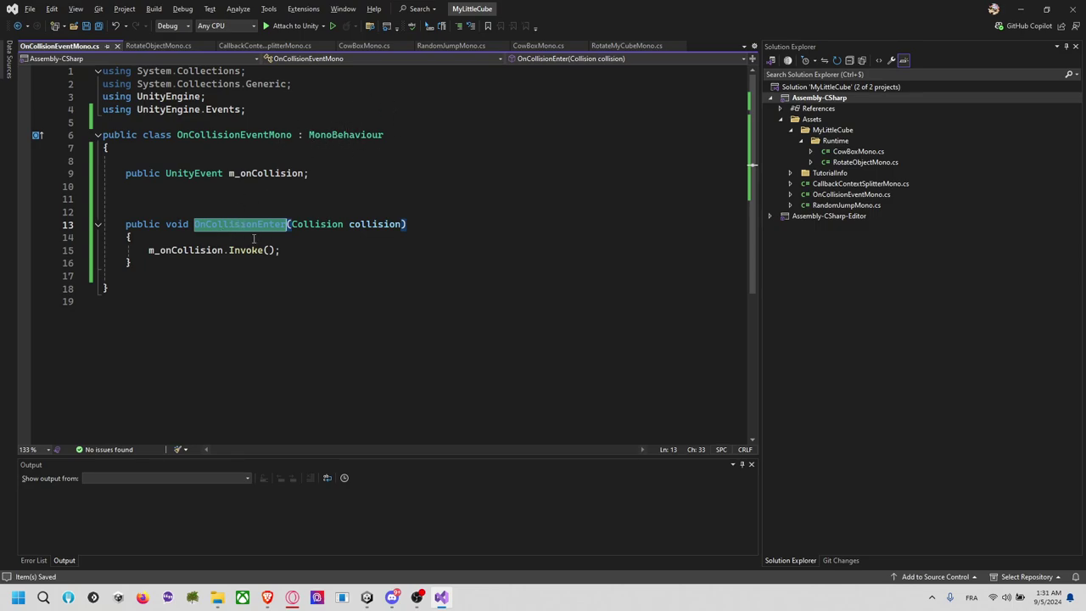
pyautogui.click(328, 224)
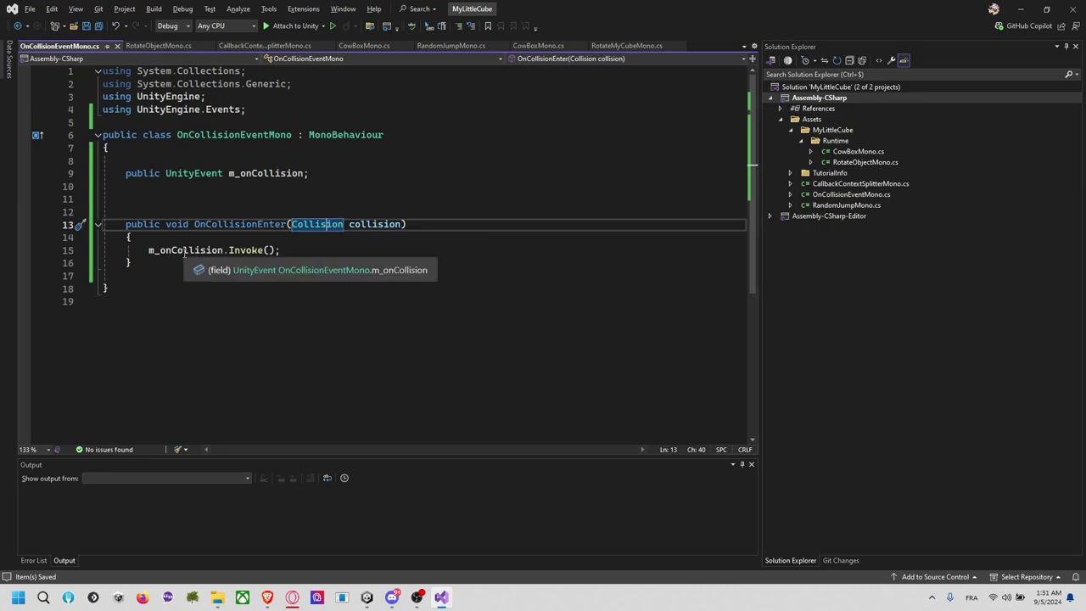
pyautogui.click(276, 259)
pyautogui.click(303, 248)
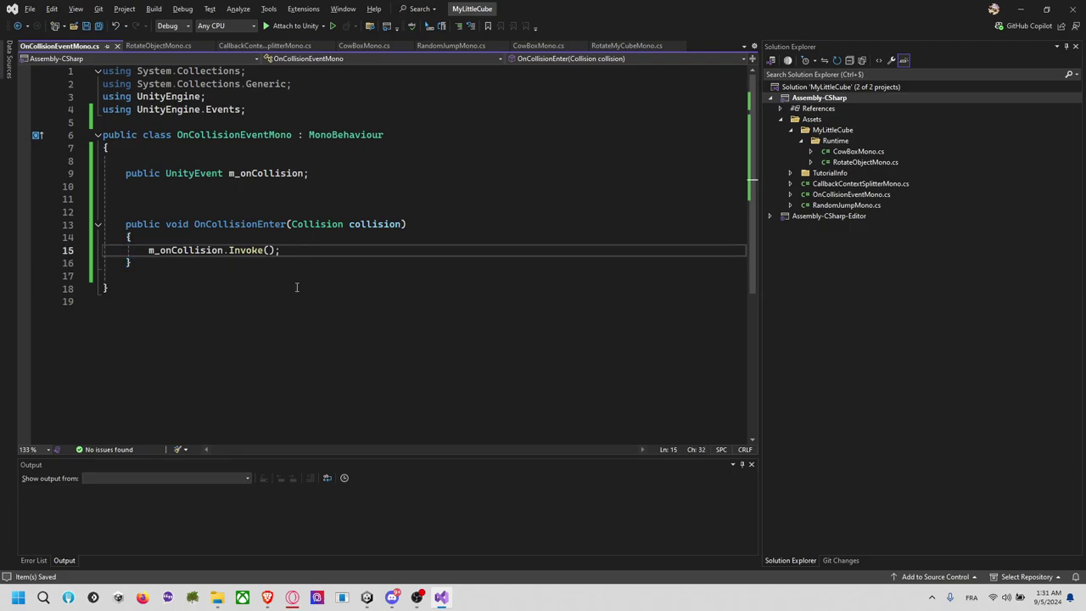
pyautogui.hotkey('alt', 'Tab')
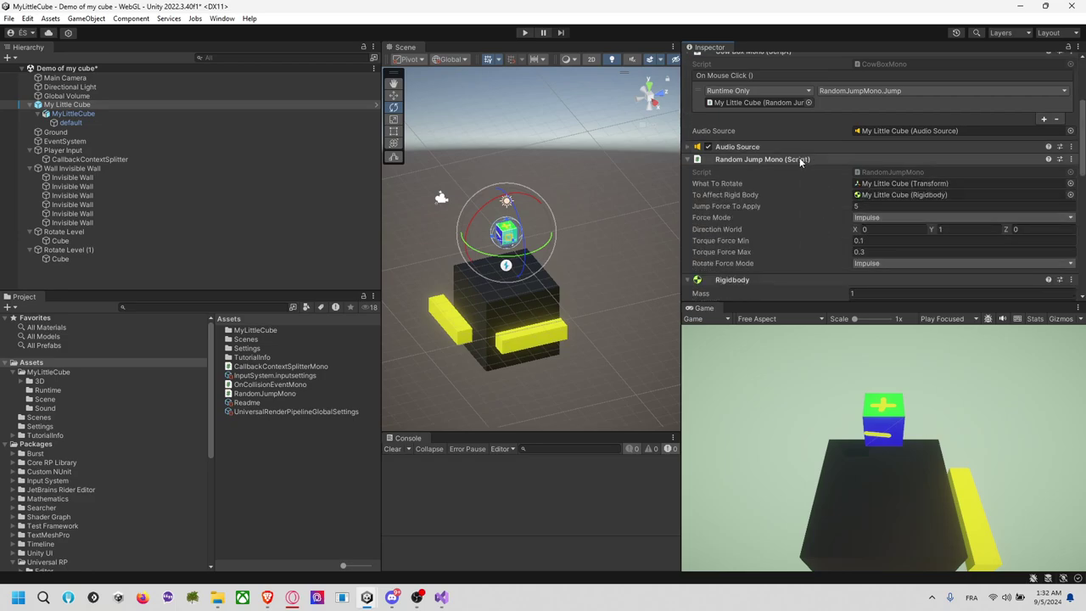
# Scroll My Little Cube's Inspector to the On Collision Event Mono component's empty On Collision () list
pyautogui.scroll(-5, 886, 194)
pyautogui.scroll(-3, 885, 197)
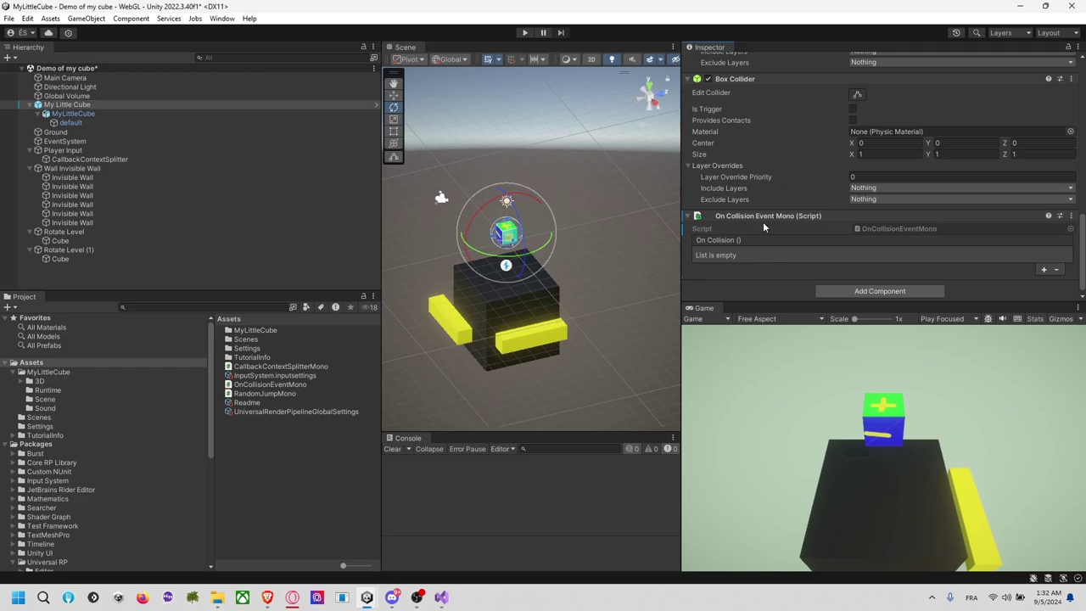
pyautogui.scroll(3, 738, 118)
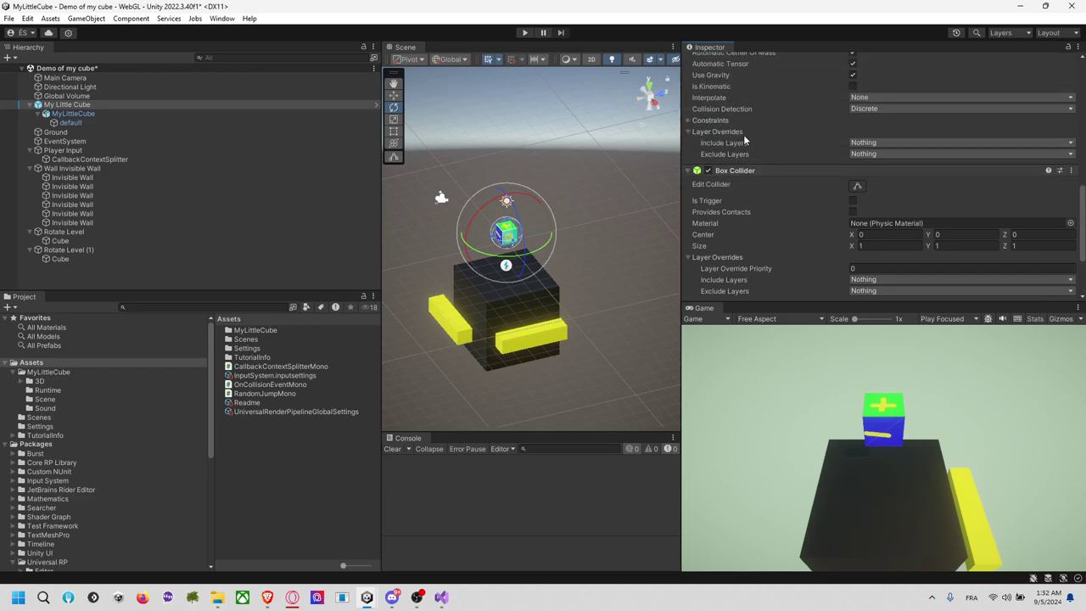
pyautogui.scroll(3, 746, 157)
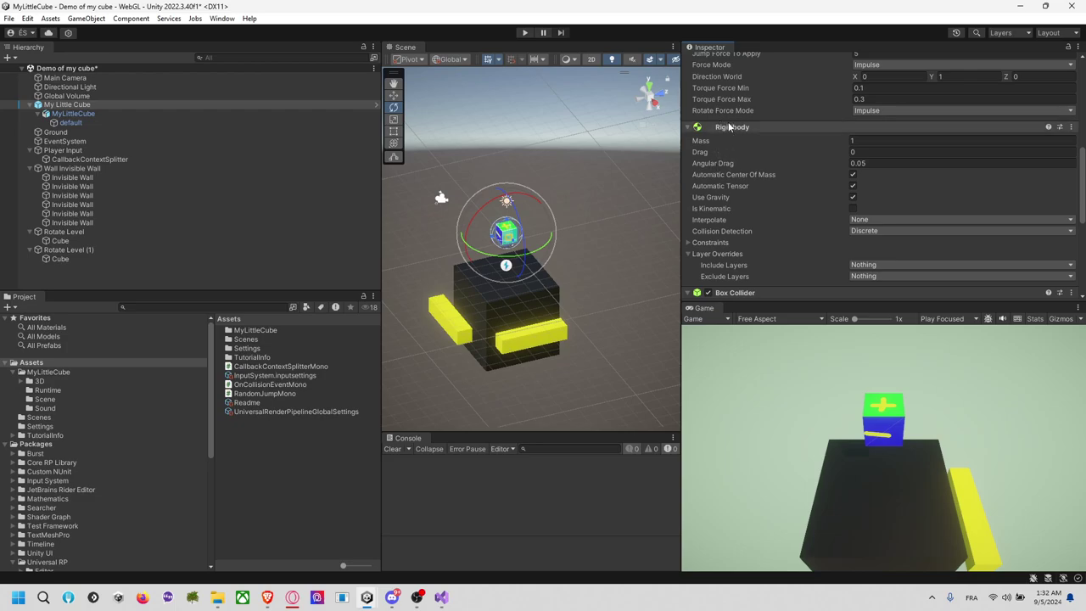
pyautogui.scroll(-1, 751, 195)
pyautogui.scroll(-3, 748, 260)
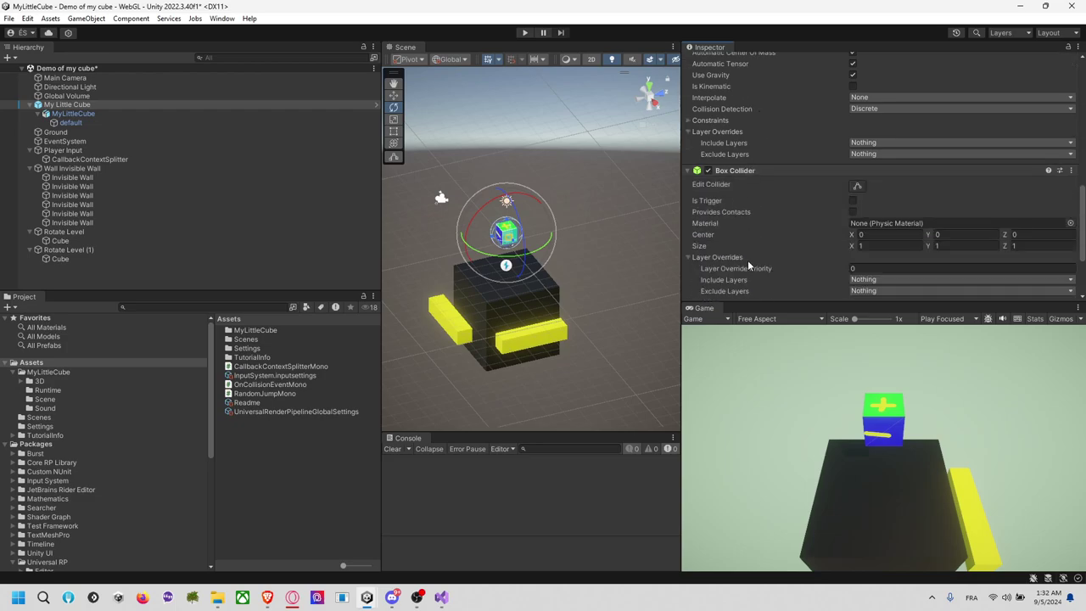
pyautogui.scroll(-3, 760, 240)
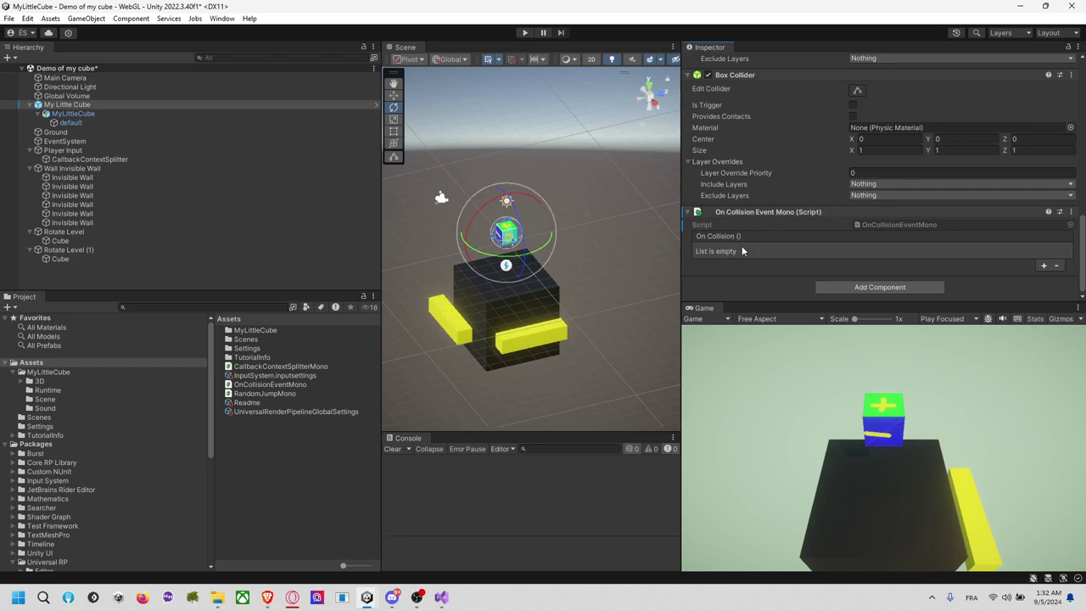
# Add an On Collision listener on My Little Cube calling RandomJumpMono.Jump, and save the scene
pyautogui.click(1044, 267)
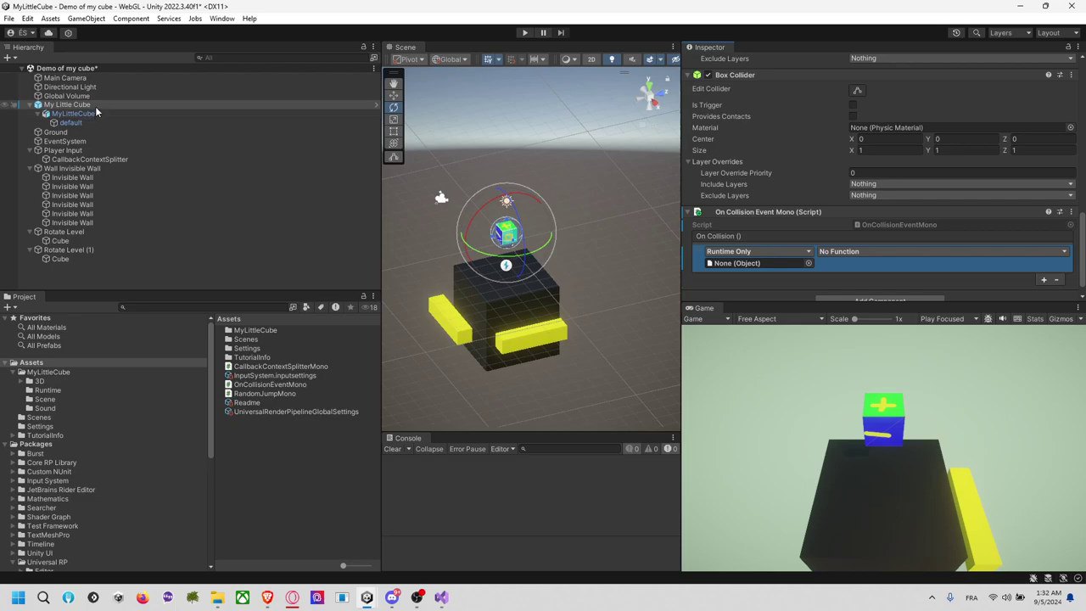
pyautogui.moveTo(95, 105); pyautogui.dragTo(736, 263)
pyautogui.click(858, 252)
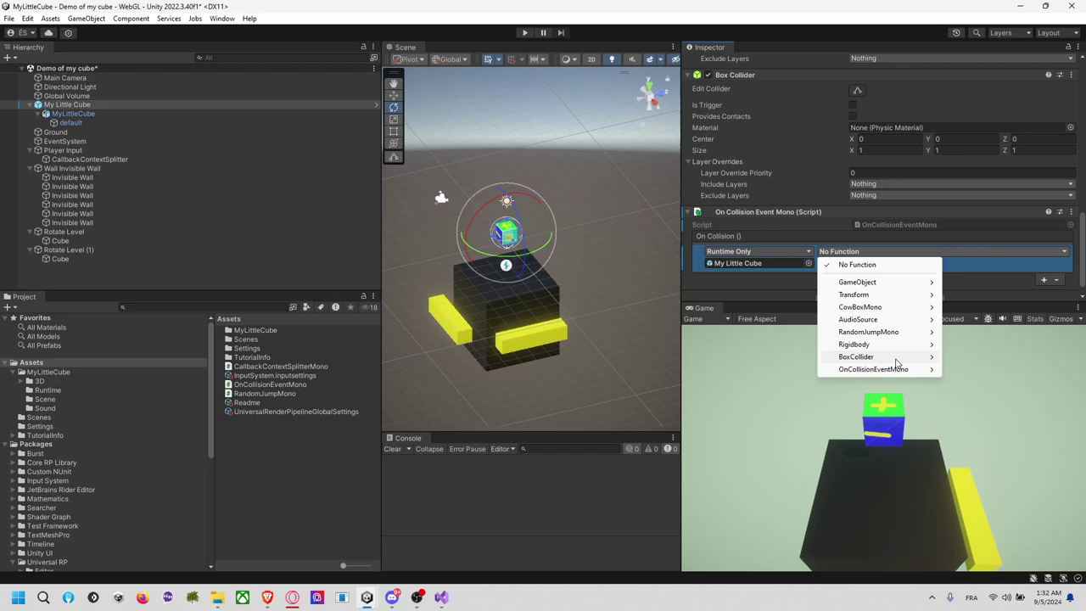
pyautogui.moveTo(898, 368)
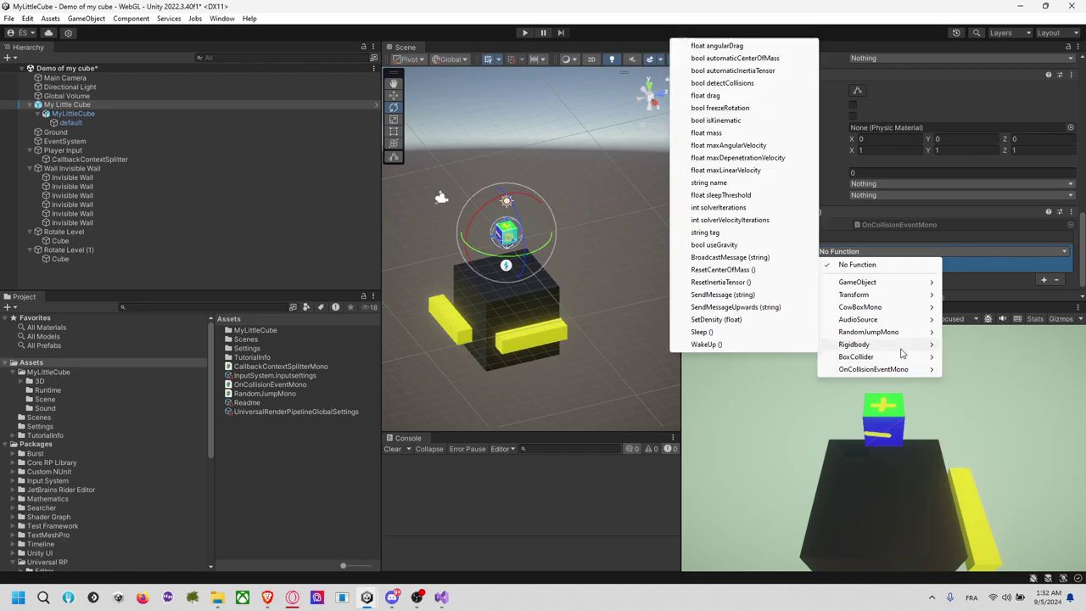
pyautogui.moveTo(892, 308)
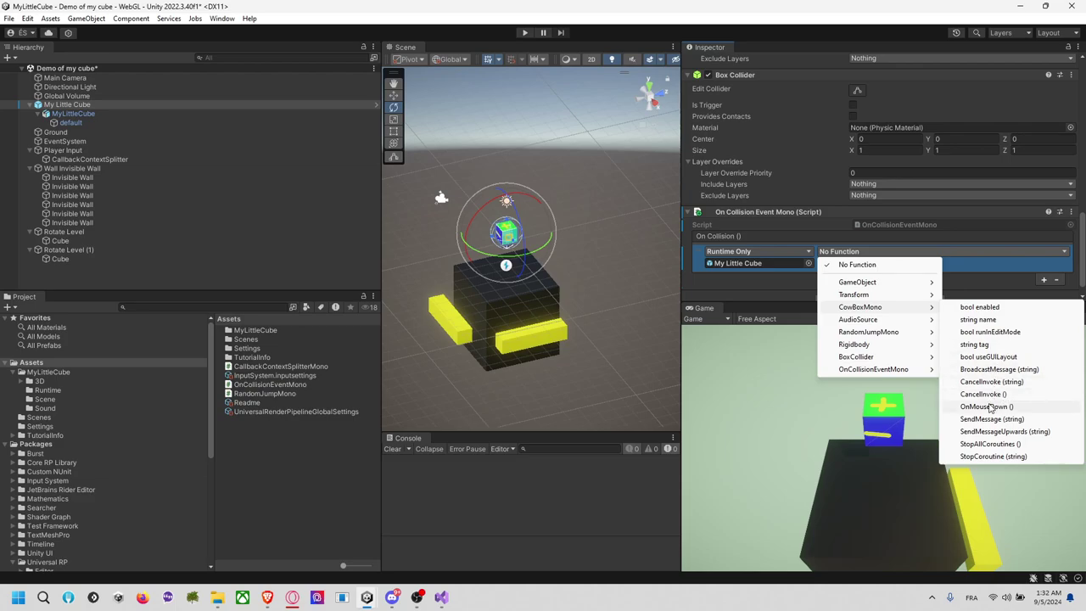
pyautogui.moveTo(885, 330)
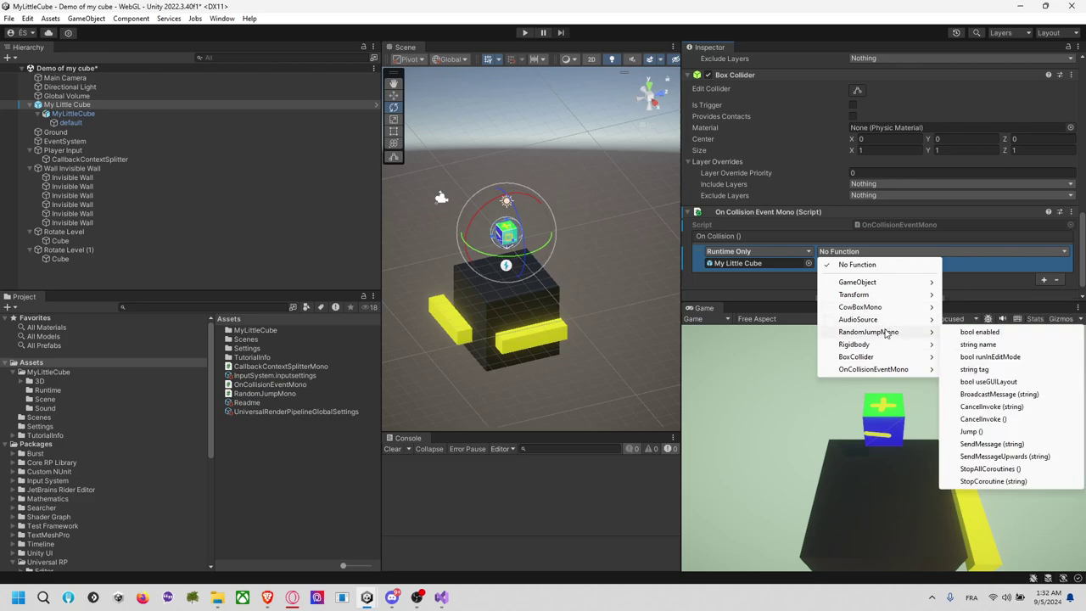
pyautogui.click(995, 427)
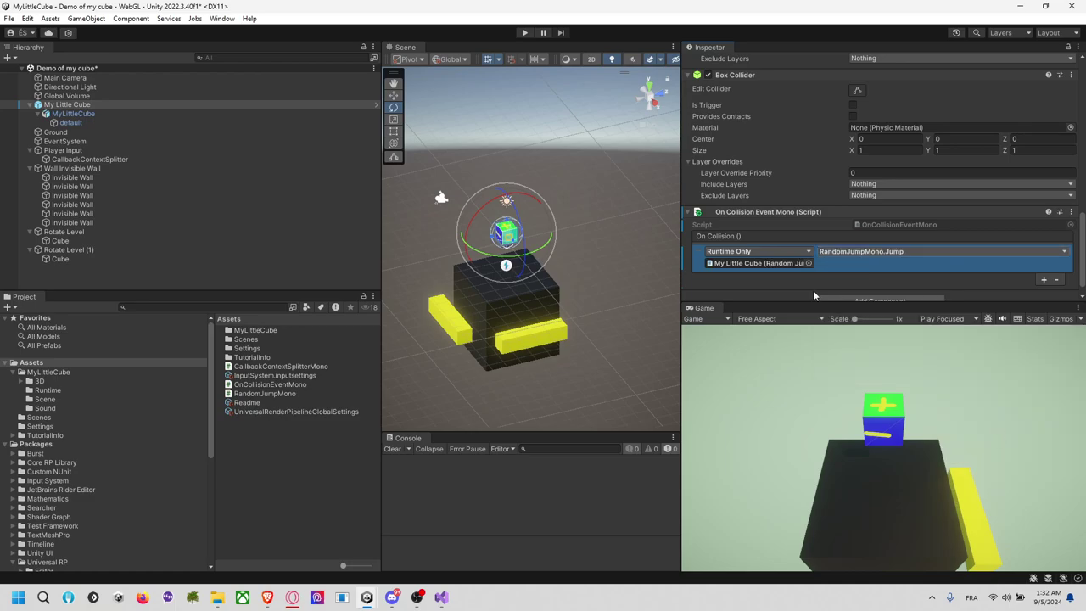
pyautogui.hotkey('ctrl', 's')
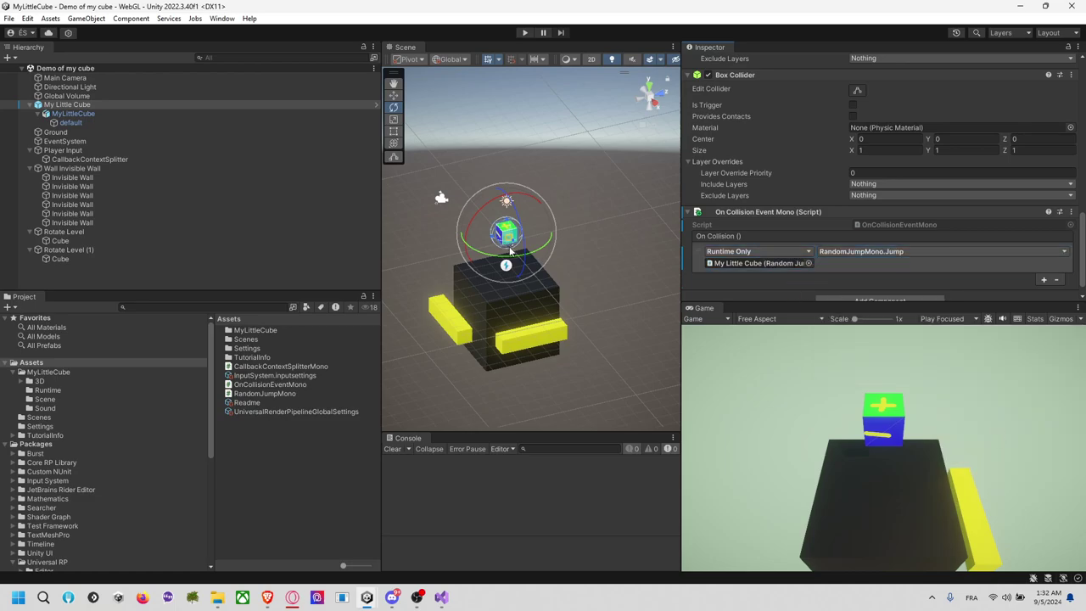
# Create an empty child Sound under My Little Cube, with an empty child Aie under Sound
pyautogui.rightClick(84, 107)
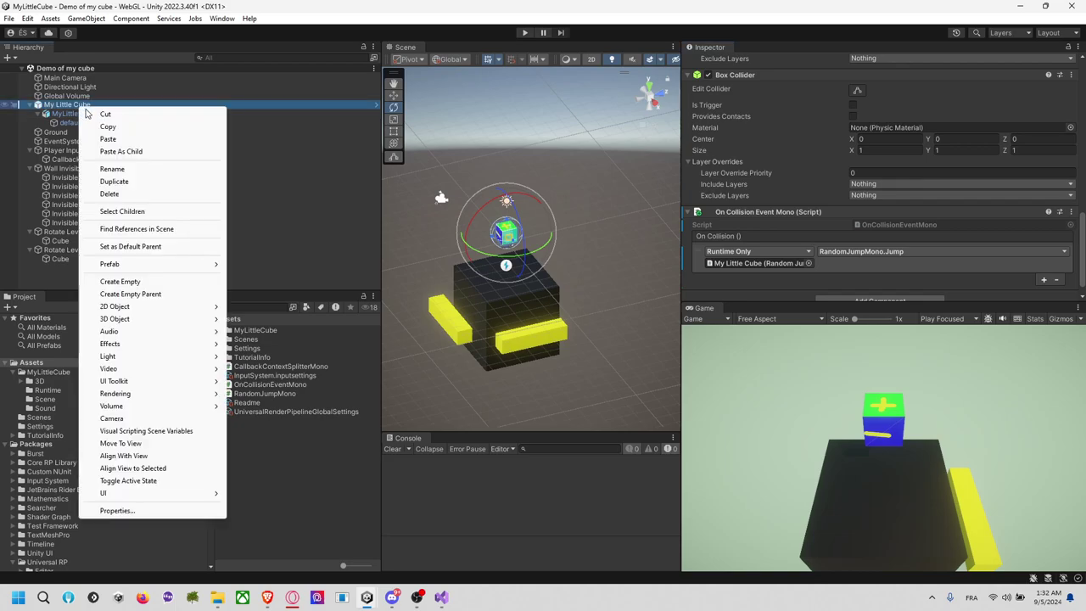
pyautogui.click(137, 282)
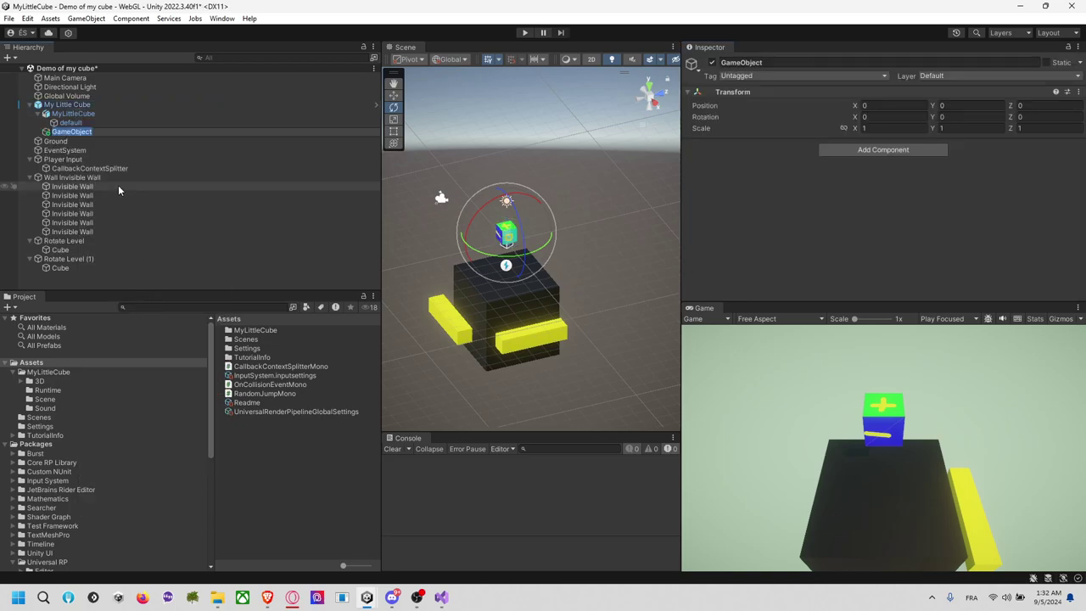
pyautogui.write('Sound')
pyautogui.press('Return')
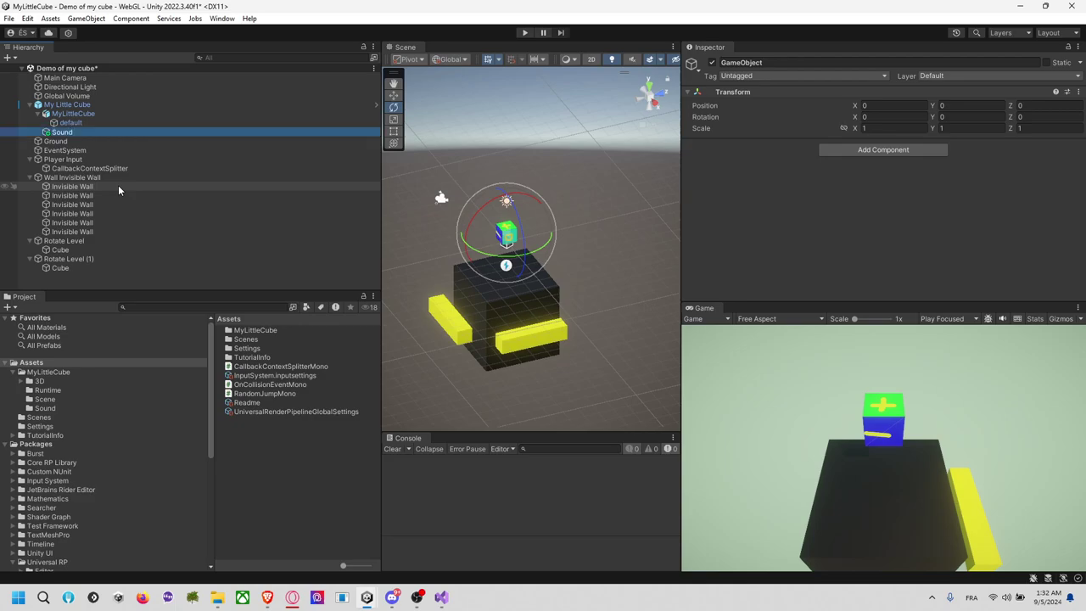
pyautogui.rightClick(81, 133)
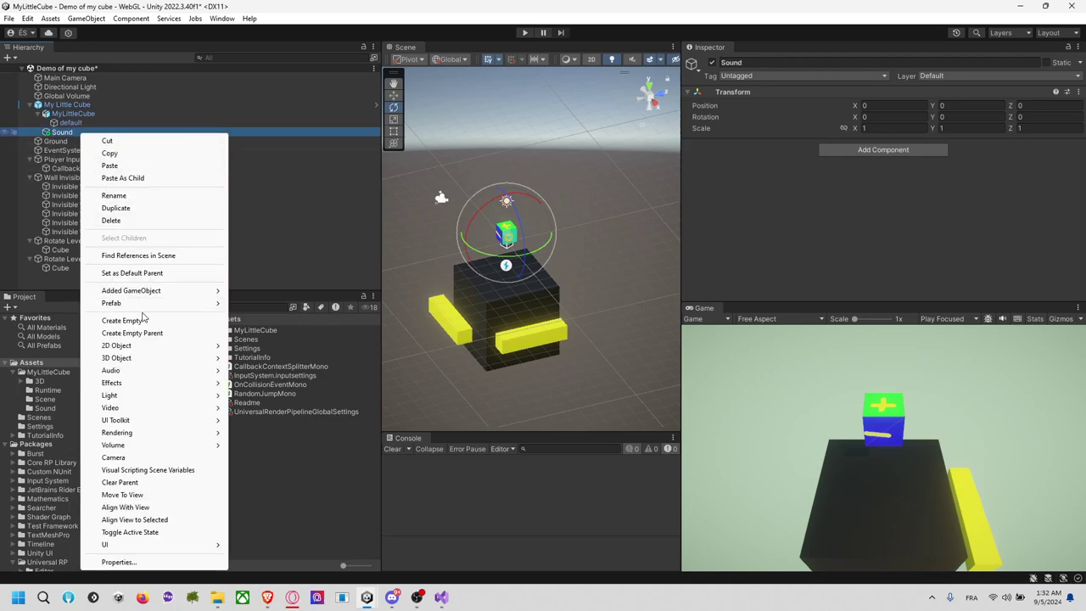
pyautogui.click(95, 320)
pyautogui.write('Ale')
pyautogui.press('Return')
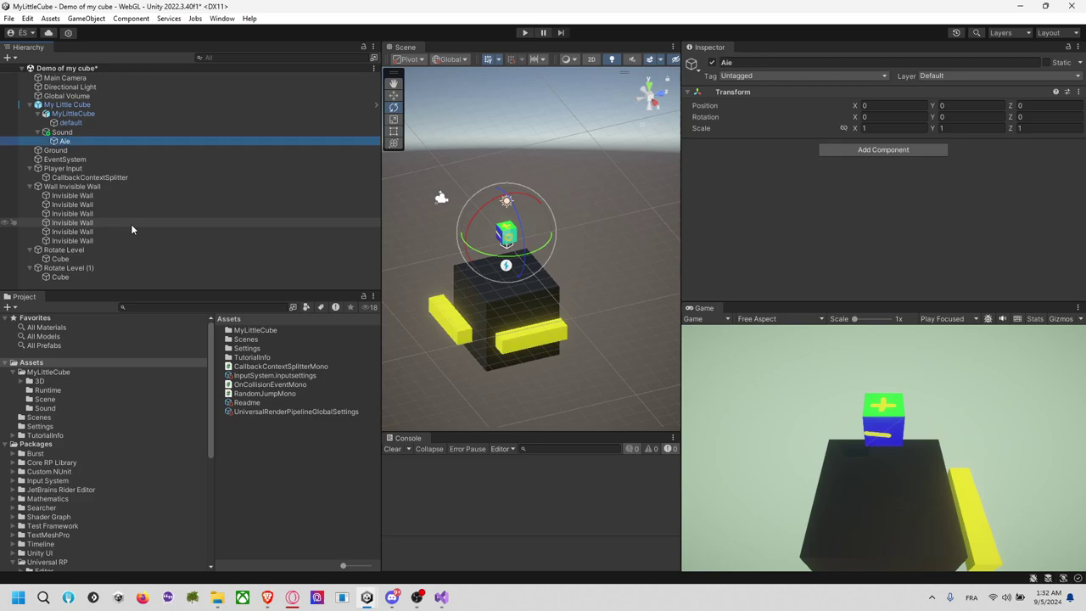
# Add an Audio Source component to Aie and expand its settings
pyautogui.click(873, 150)
pyautogui.write('source')
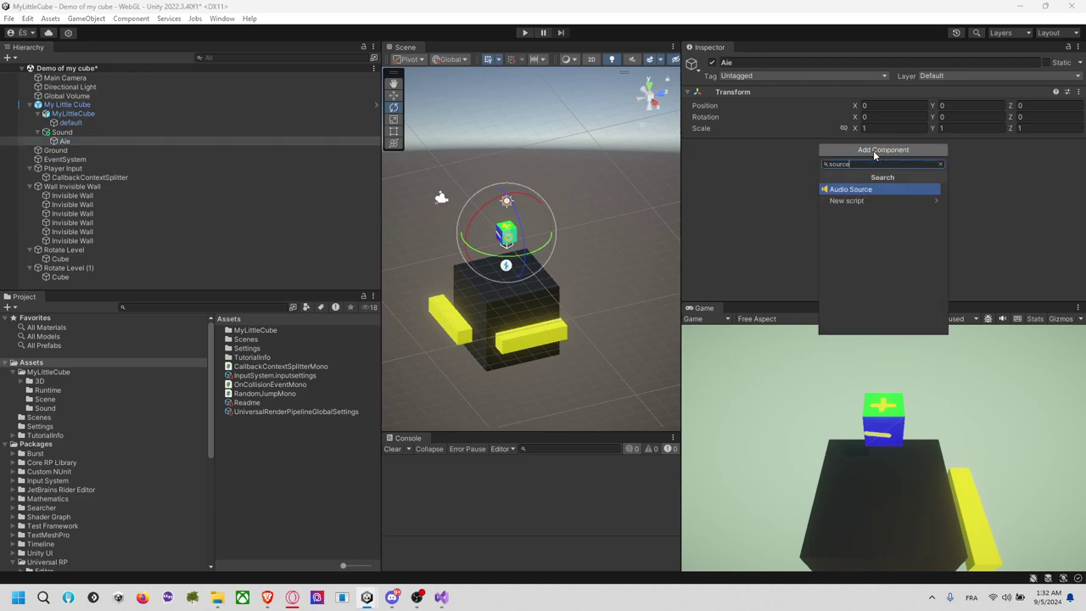
pyautogui.press('Return')
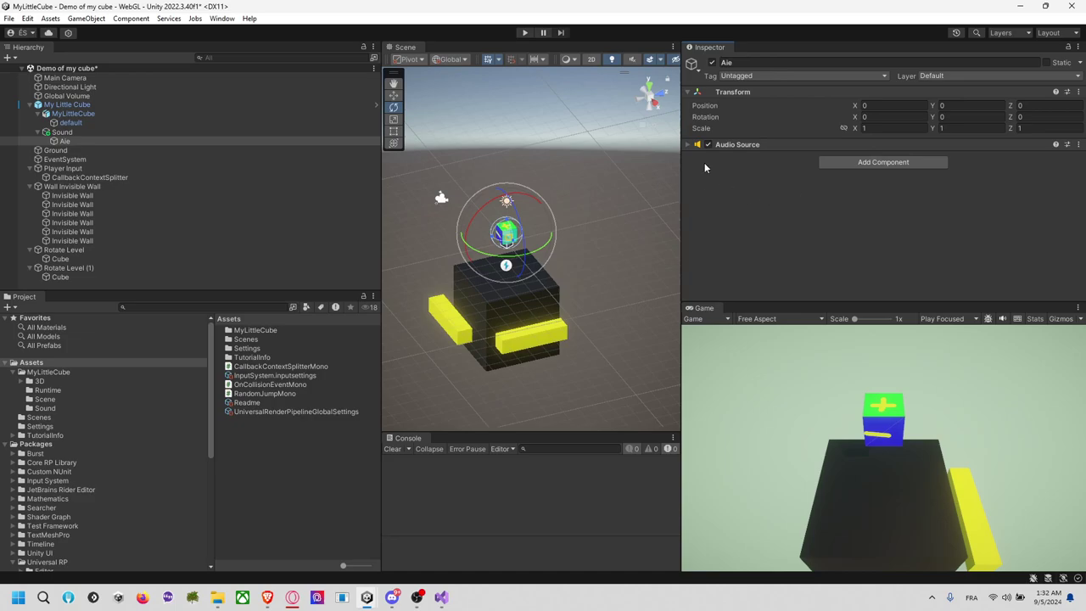
pyautogui.click(687, 145)
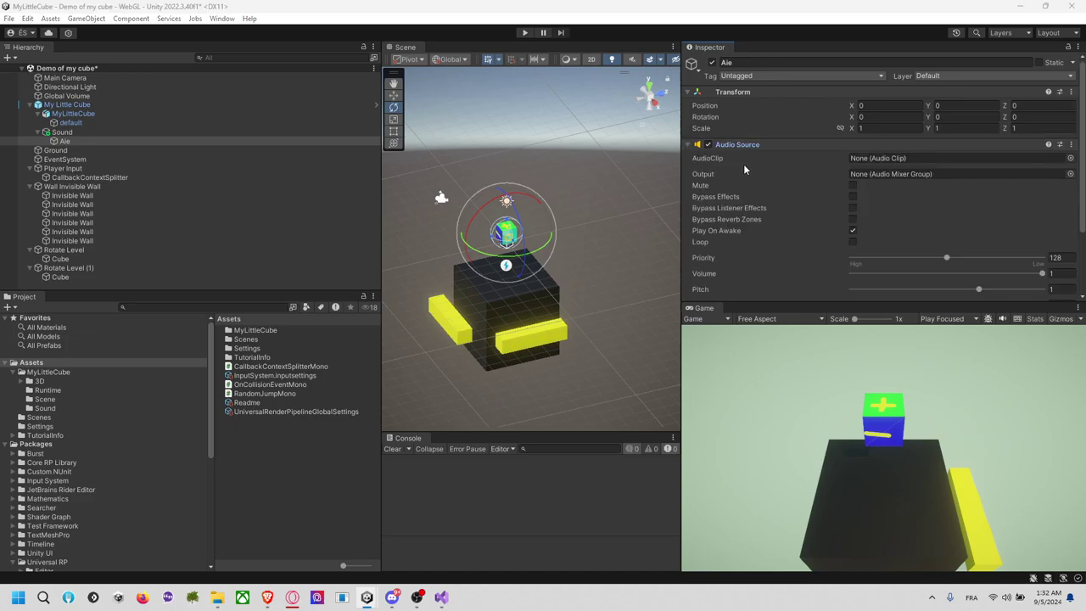
pyautogui.hotkey('alt', 'Tab')
# Go to YouTube and search for 'aie sound', then 'hit sound'
pyautogui.click(352, 32)
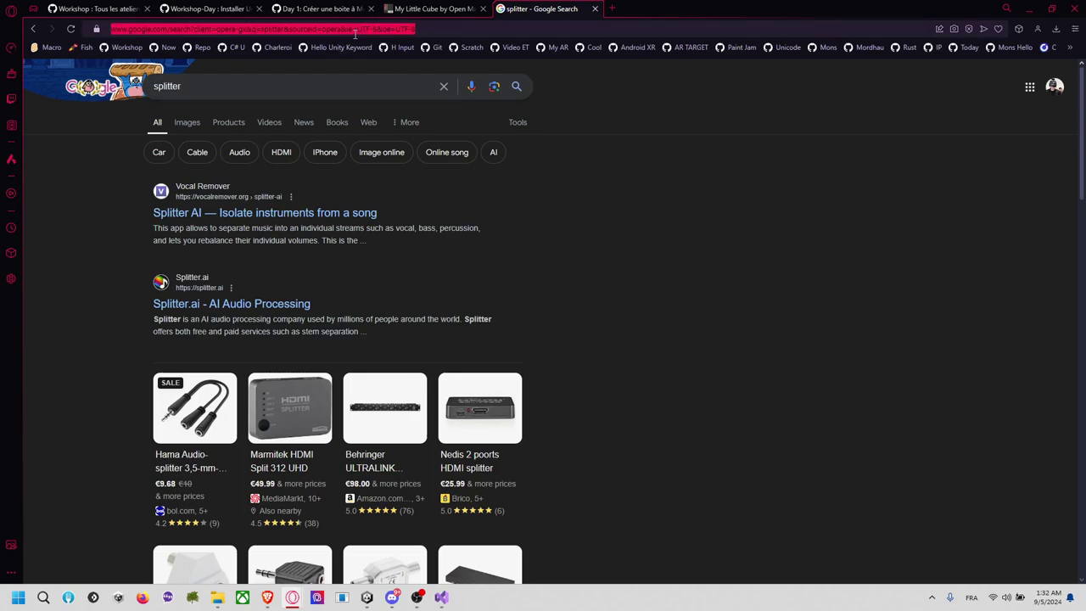
pyautogui.write('yo')
pyautogui.press('Return')
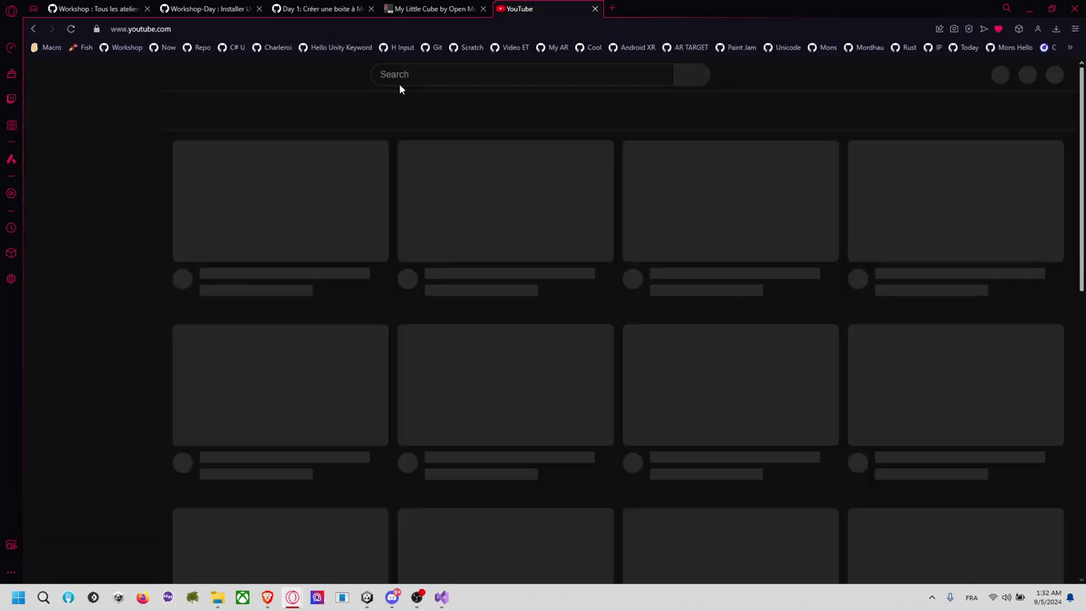
pyautogui.write('aie s')
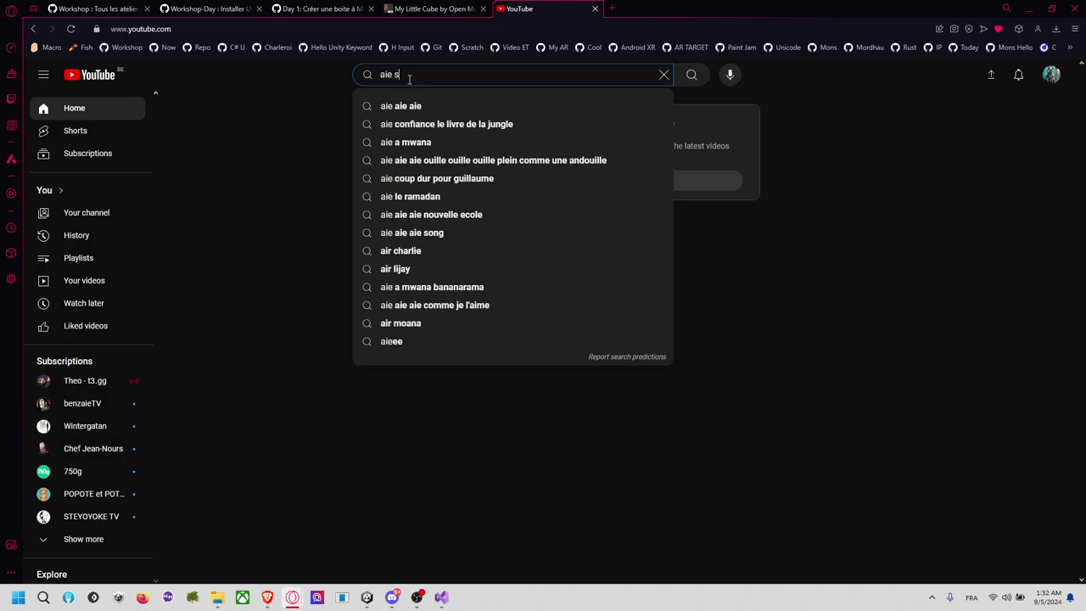
pyautogui.write('ound')
pyautogui.press('Return')
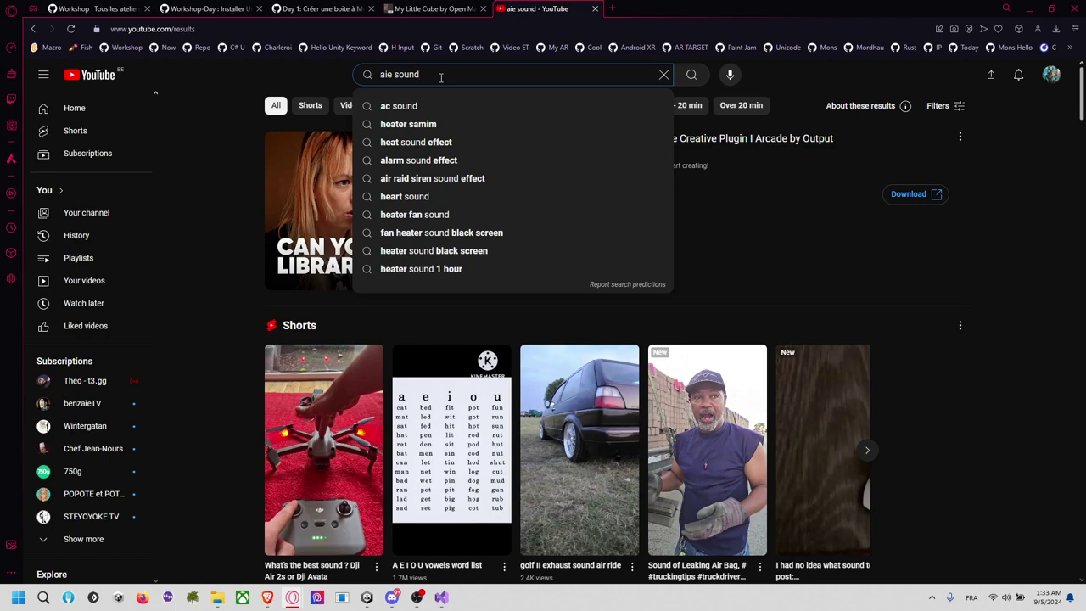
pyautogui.write('hit')
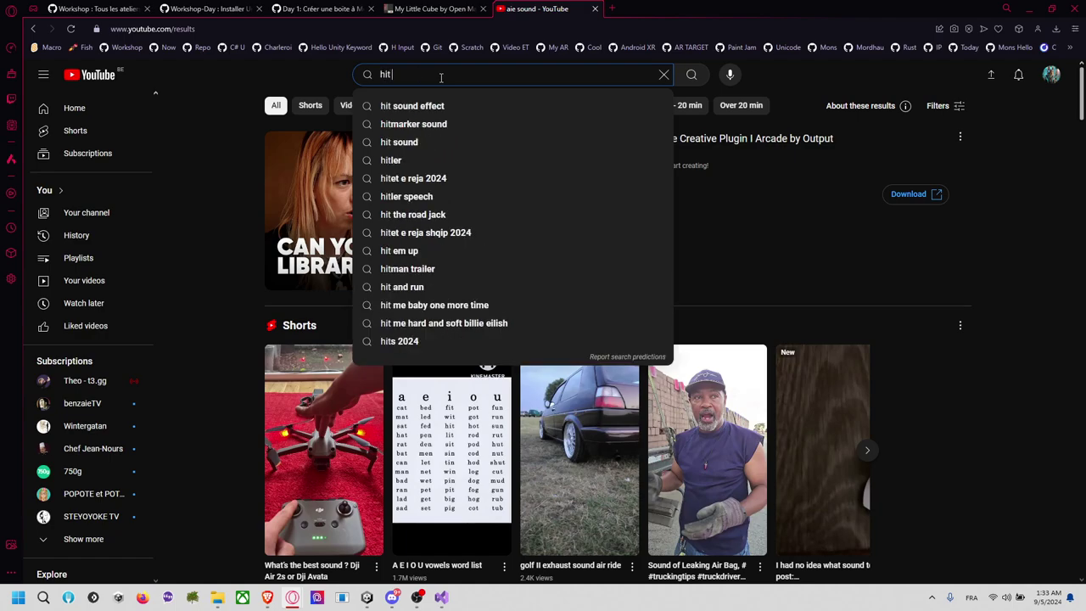
pyautogui.write(' sound')
pyautogui.press('Return')
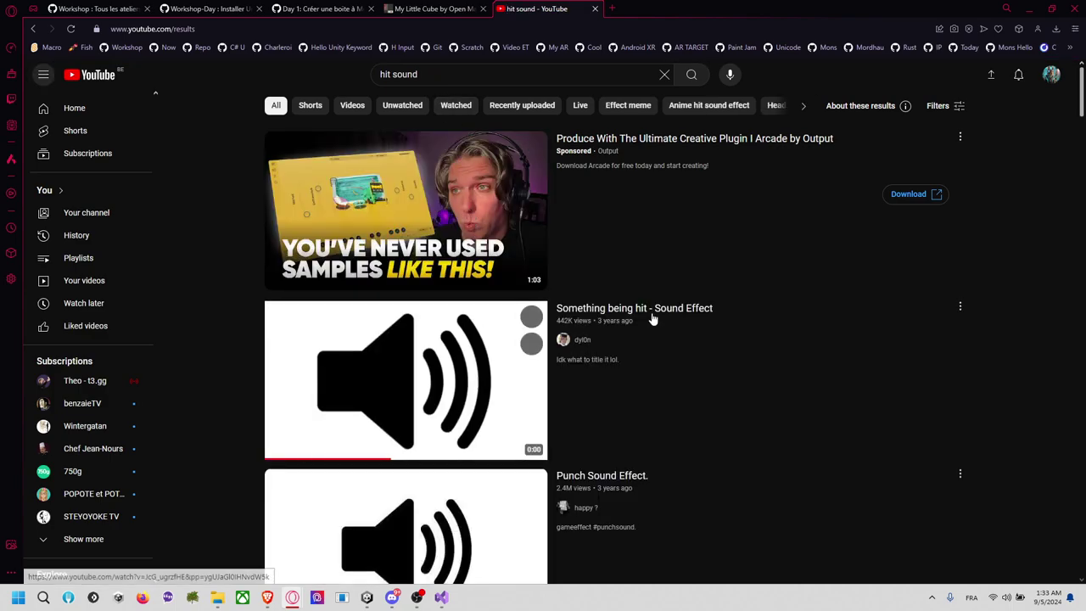
# Open the Punch Sound Effect video from the hit sound results
pyautogui.click(643, 312)
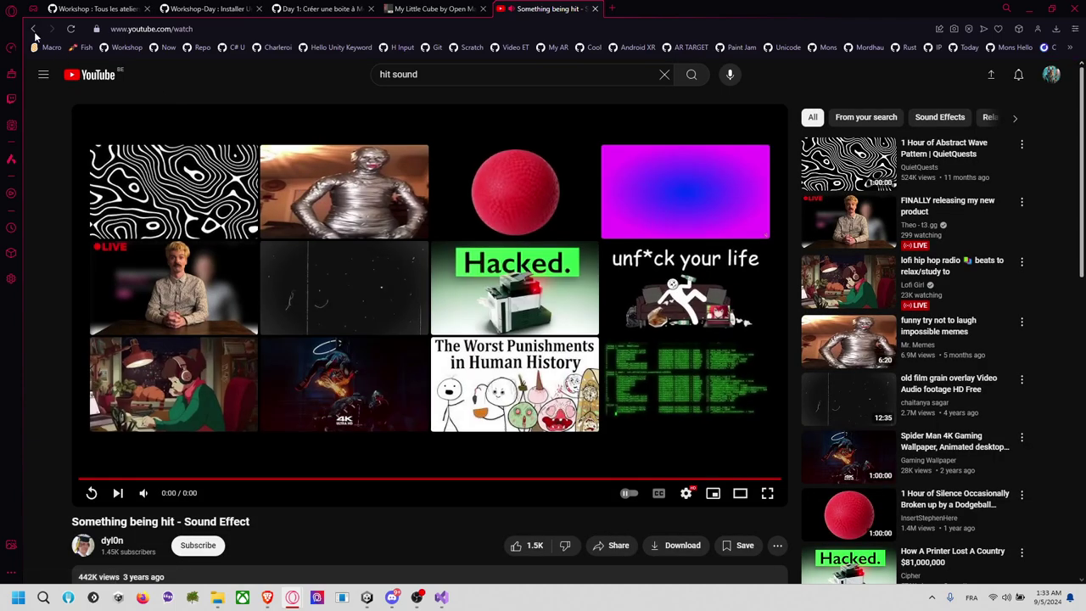
pyautogui.click(32, 31)
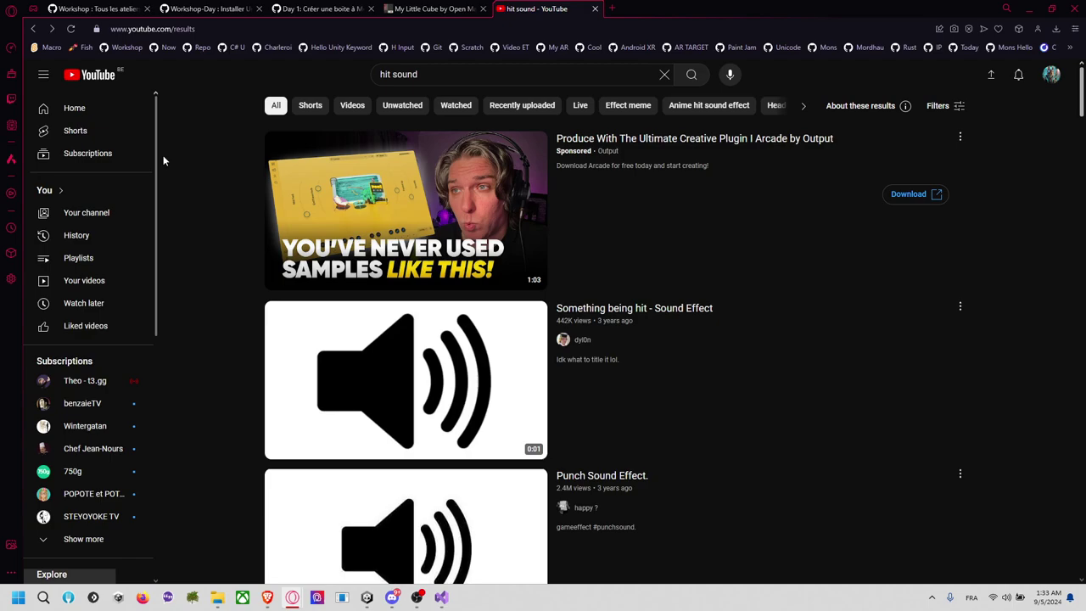
pyautogui.scroll(-2, 400, 412)
pyautogui.click(439, 420)
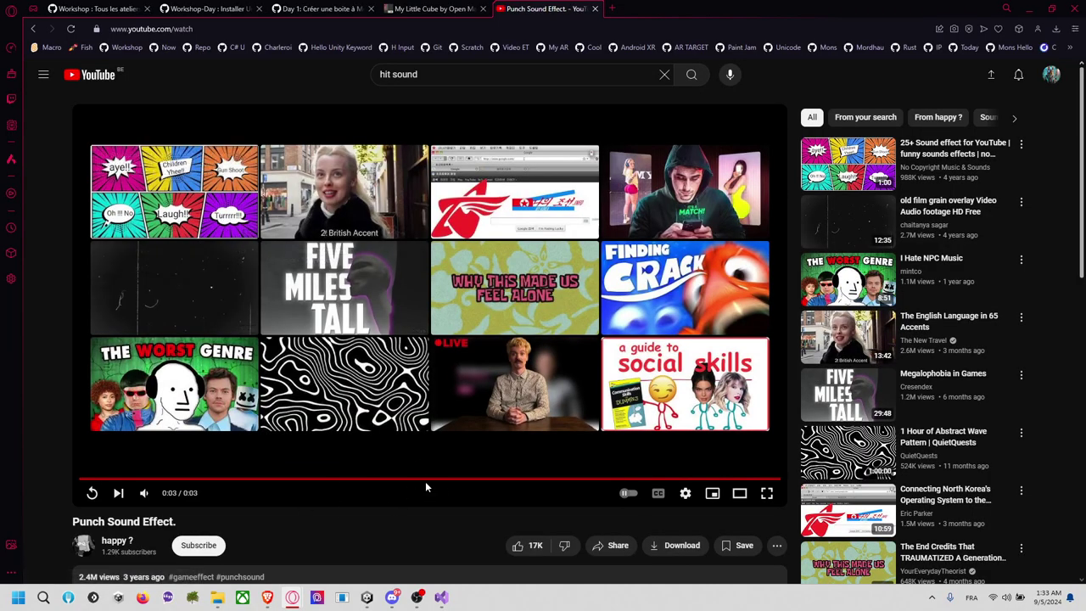
# Copy the Punch Sound Effect video URL and open Y2Mate from a 'youtube to mp3' search
pyautogui.click(344, 23)
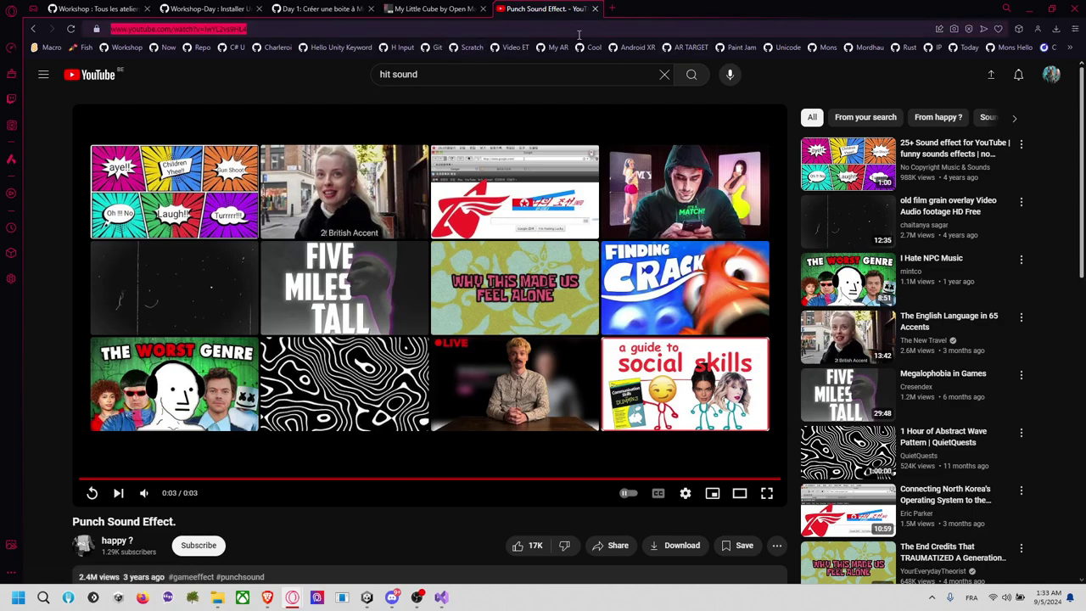
pyautogui.write('youtt')
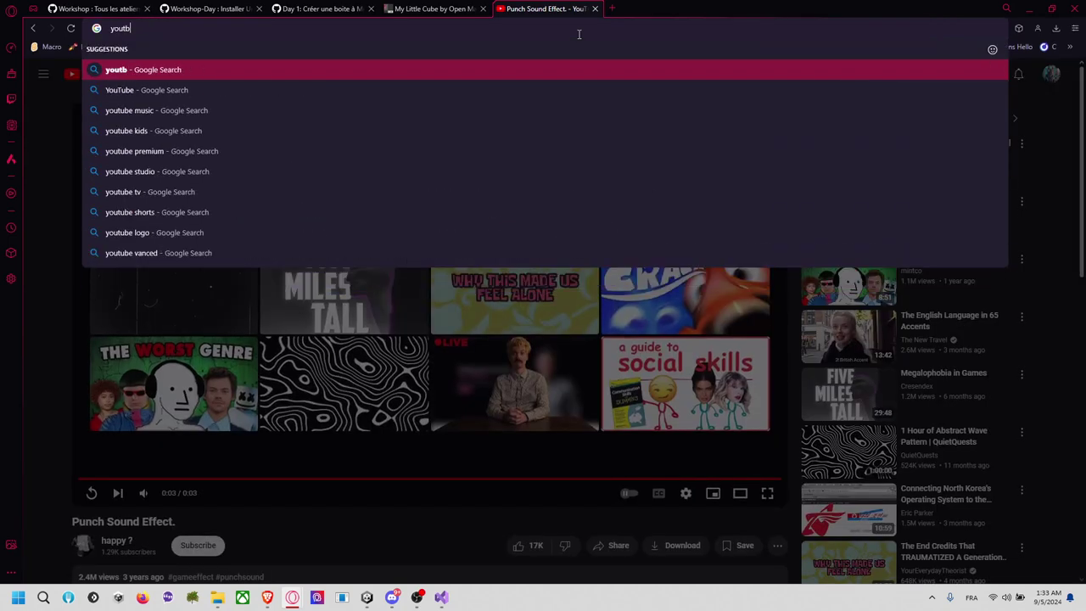
pyautogui.press('BackSpace')
pyautogui.write('ube to mp')
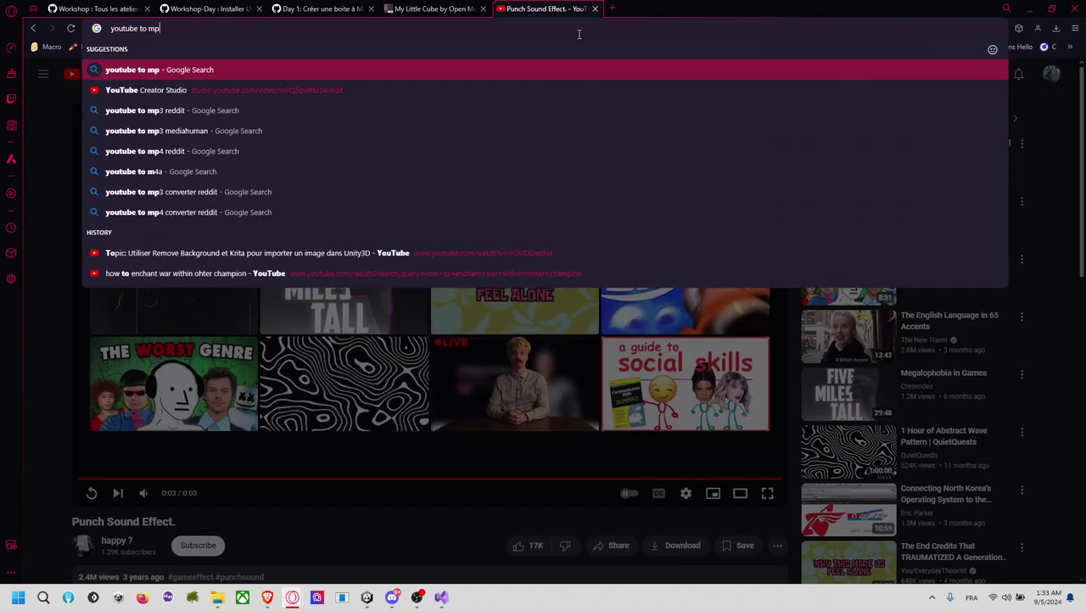
pyautogui.write('3')
pyautogui.press('Return')
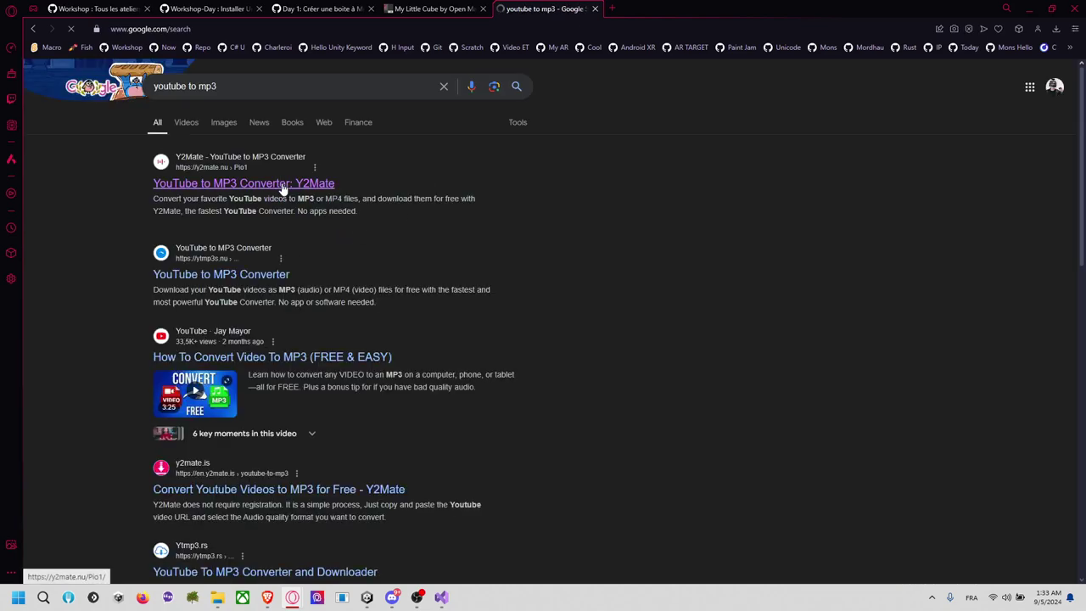
pyautogui.click(284, 184)
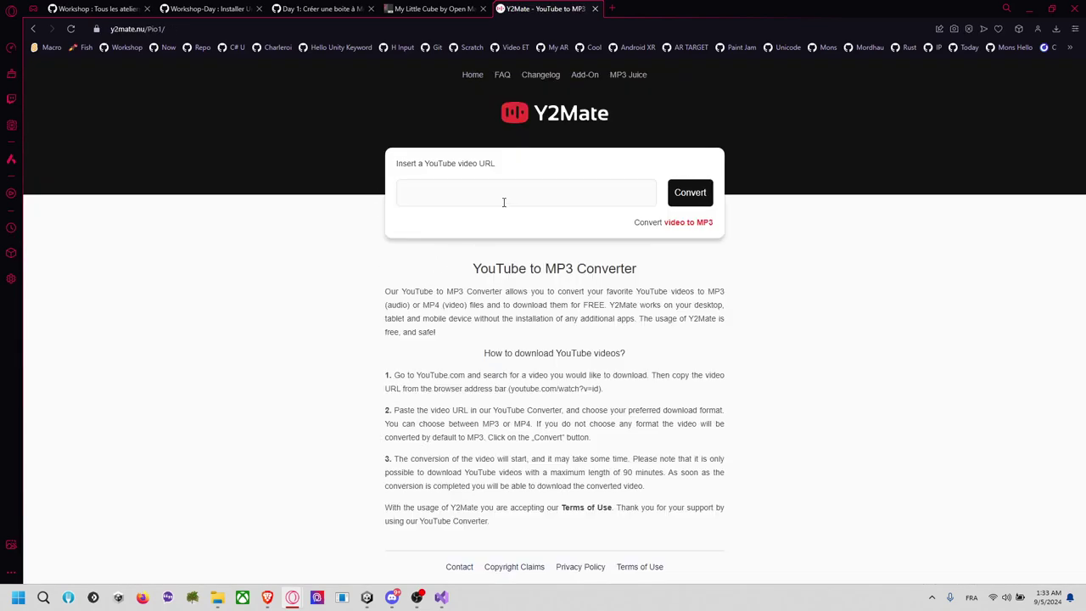
# Convert the pasted URL on Y2Mate, download Punch Sound Effect.mp3, and show it in its folder
pyautogui.write('https://www.youtube.com/watch?v=lwYL2vs9HL4')
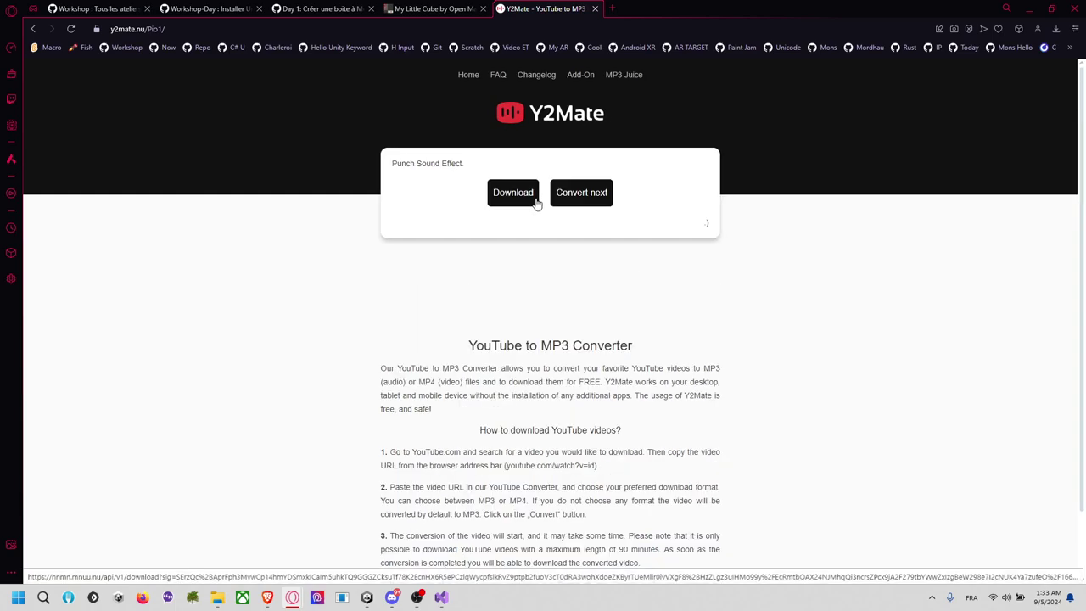
pyautogui.click(529, 194)
pyautogui.click(504, 195)
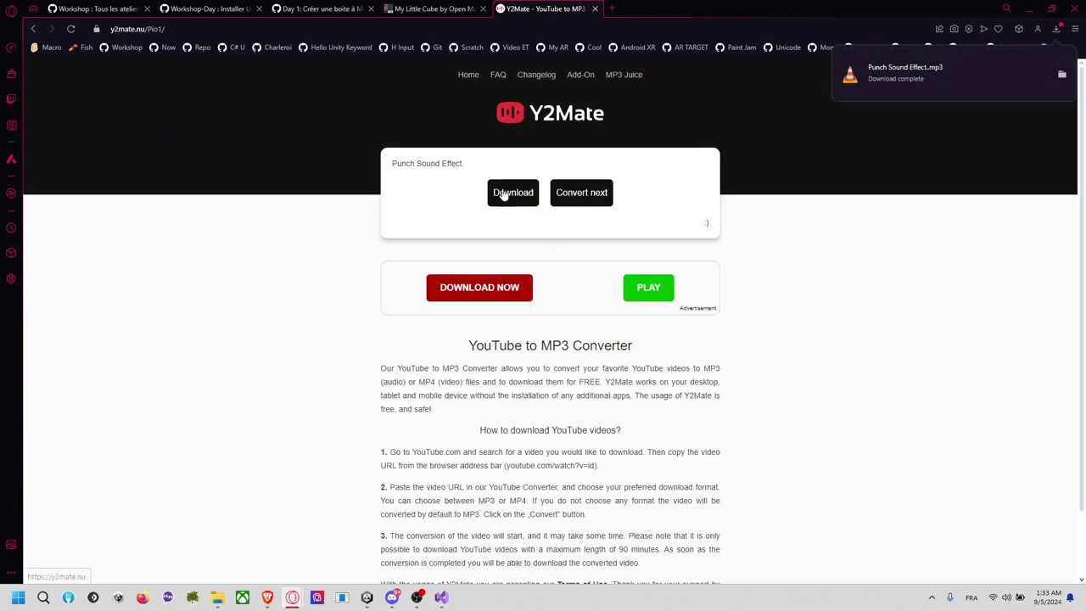
pyautogui.click(1062, 77)
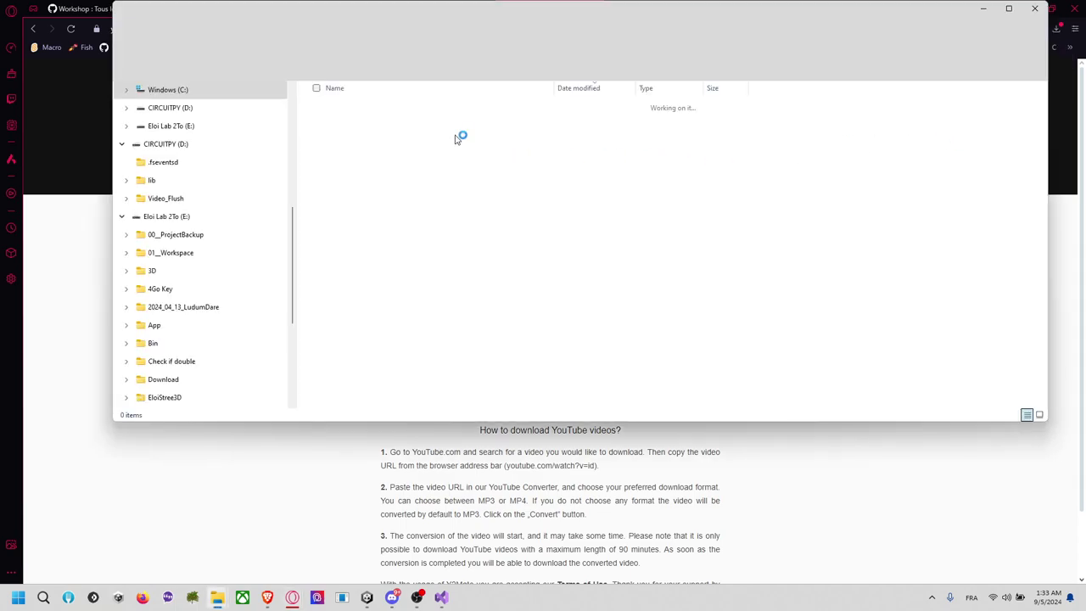
# Launch Audacity and bring forward the Downloads folder holding Punch Sound Effect.mp3
pyautogui.click(377, 125)
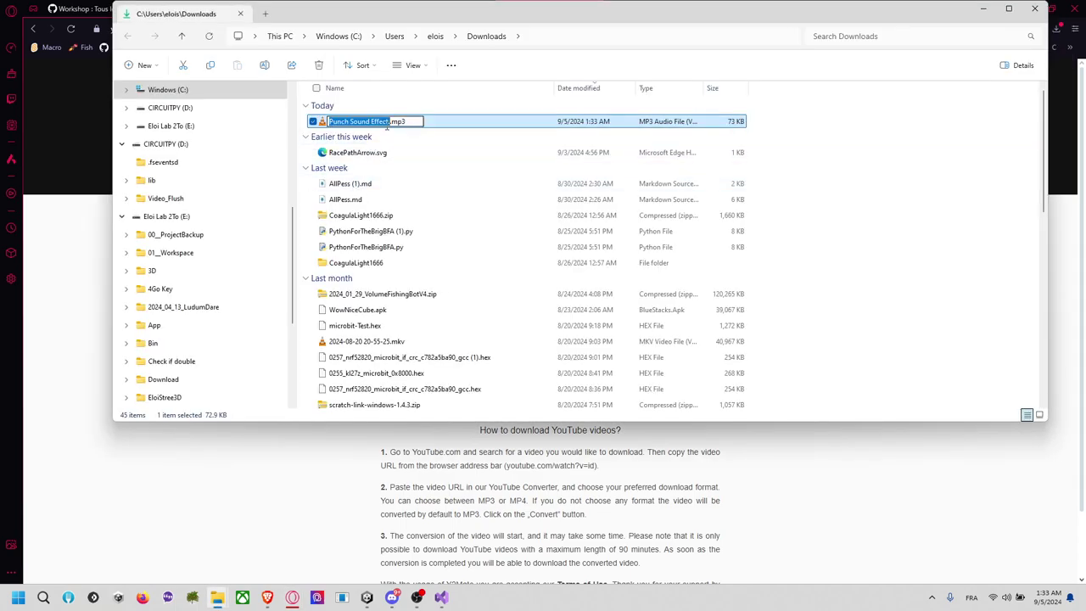
pyautogui.click(456, 121)
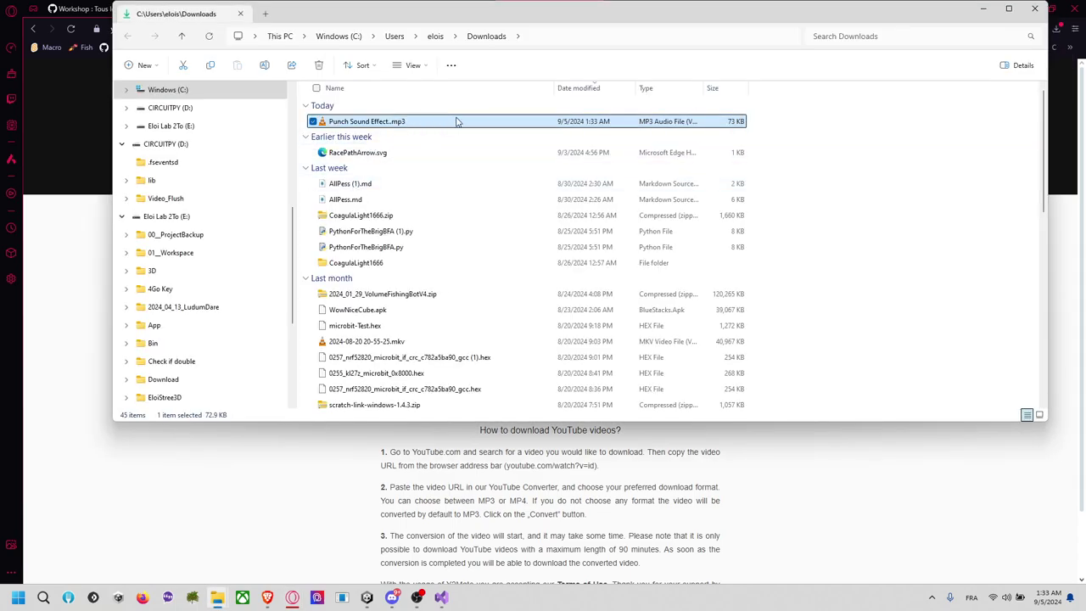
pyautogui.click(26, 599)
pyautogui.write('aud')
pyautogui.press('Return')
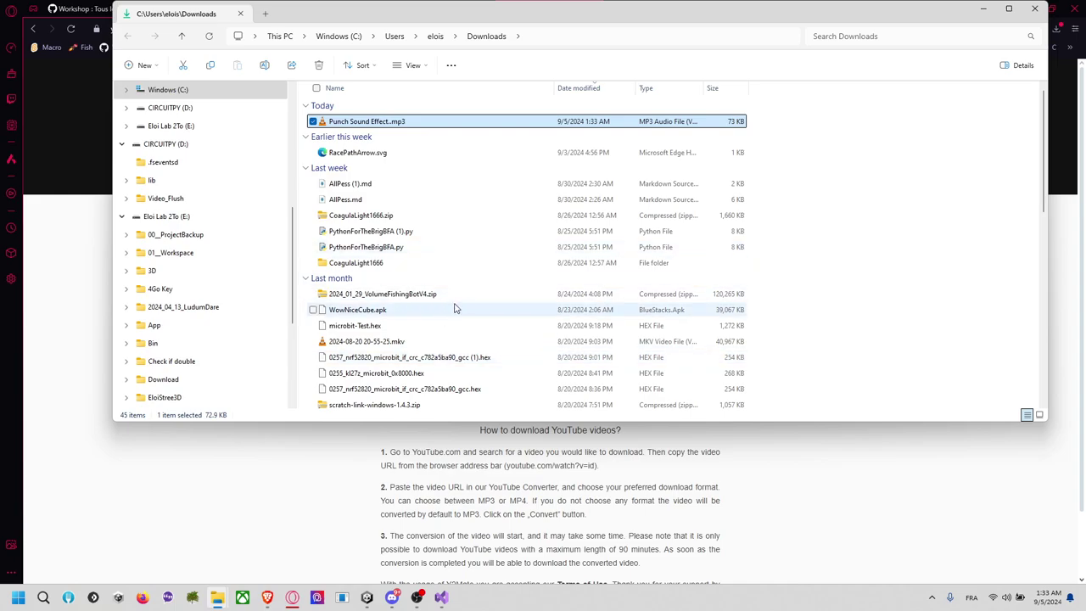
pyautogui.hotkey('alt', 'Tab')
pyautogui.hotkey('alt', 'Tab')
pyautogui.click(681, 37)
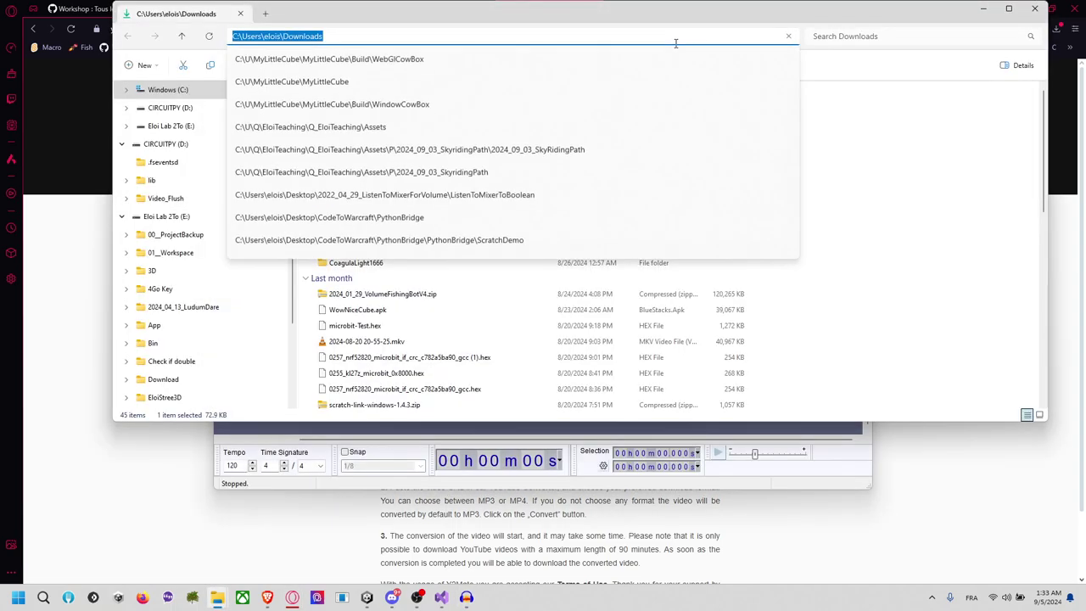
# Load Punch Sound Effect.mp3 into Audacity, keeping the project tempo unchanged
pyautogui.click(779, 476)
pyautogui.click(675, 39)
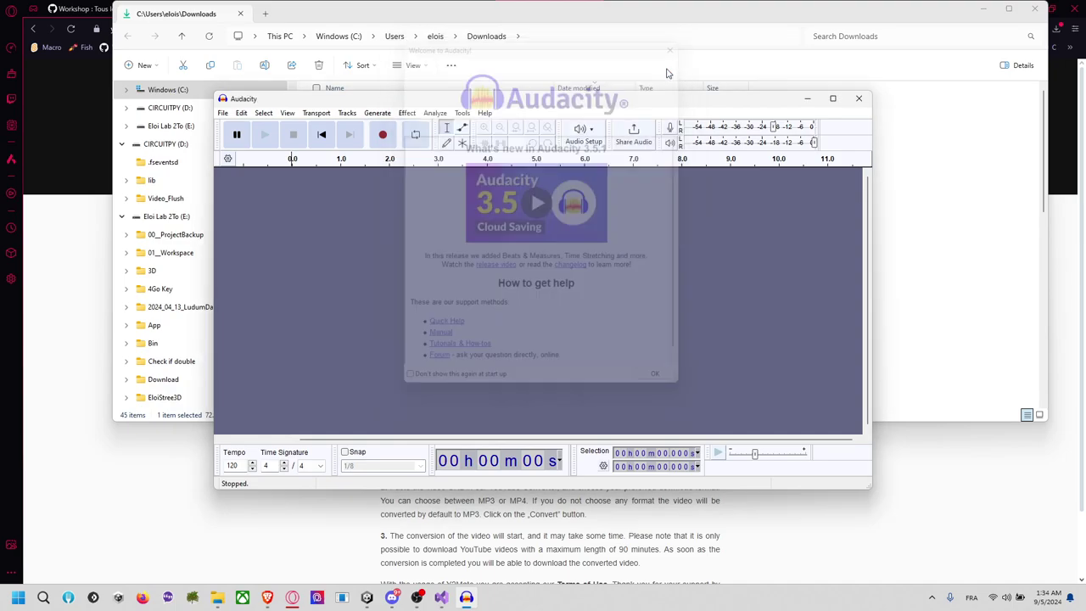
pyautogui.moveTo(382, 98); pyautogui.dragTo(371, 173)
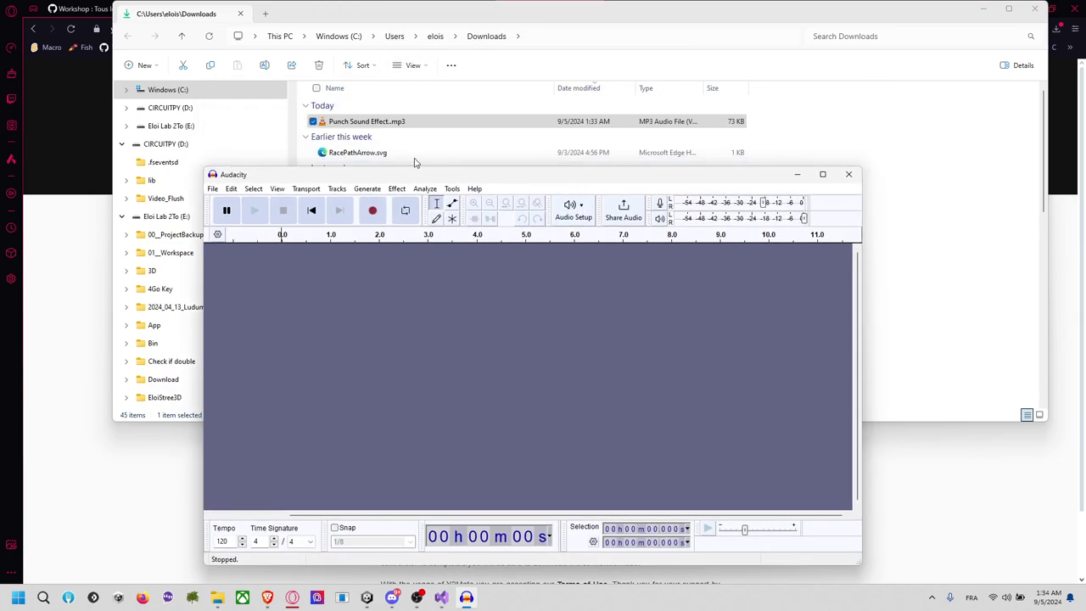
pyautogui.moveTo(366, 121); pyautogui.dragTo(516, 333)
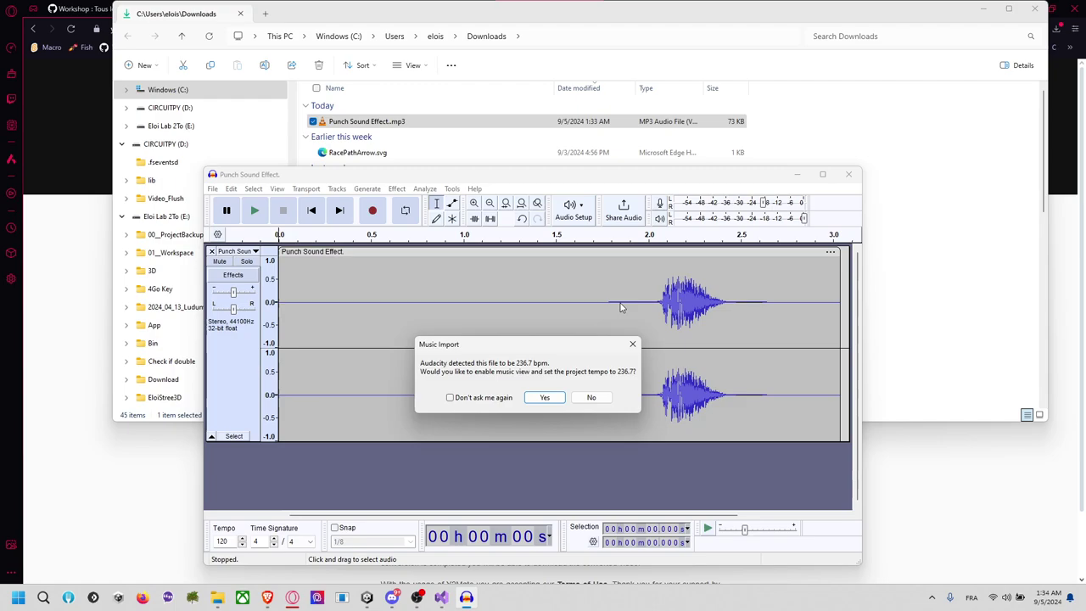
pyautogui.click(591, 397)
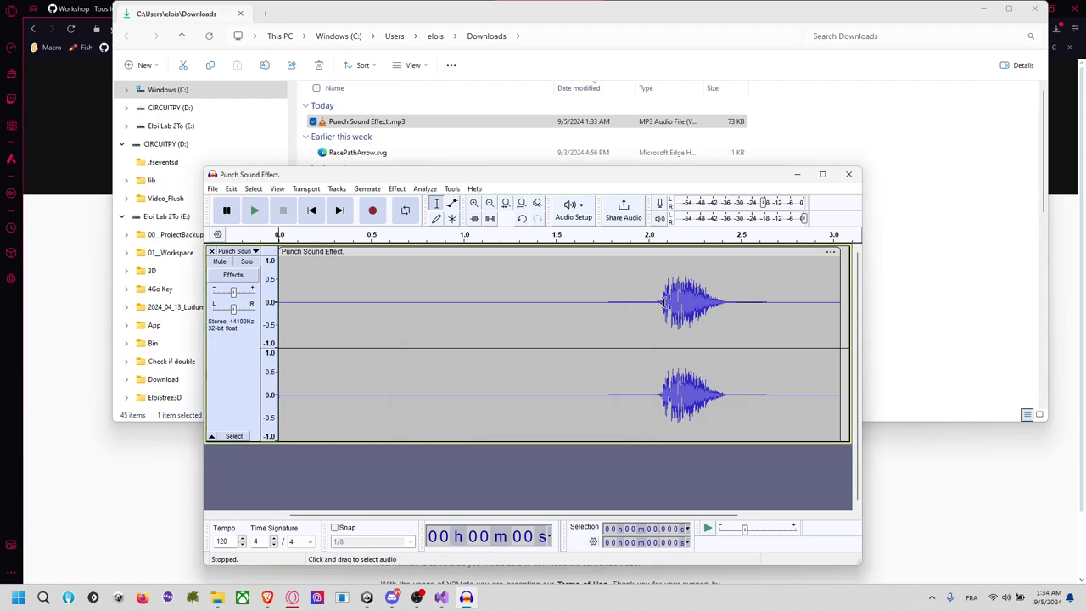
# Delete the silence before the punch so it starts at 0, and bring up the audio export options
pyautogui.click(617, 301)
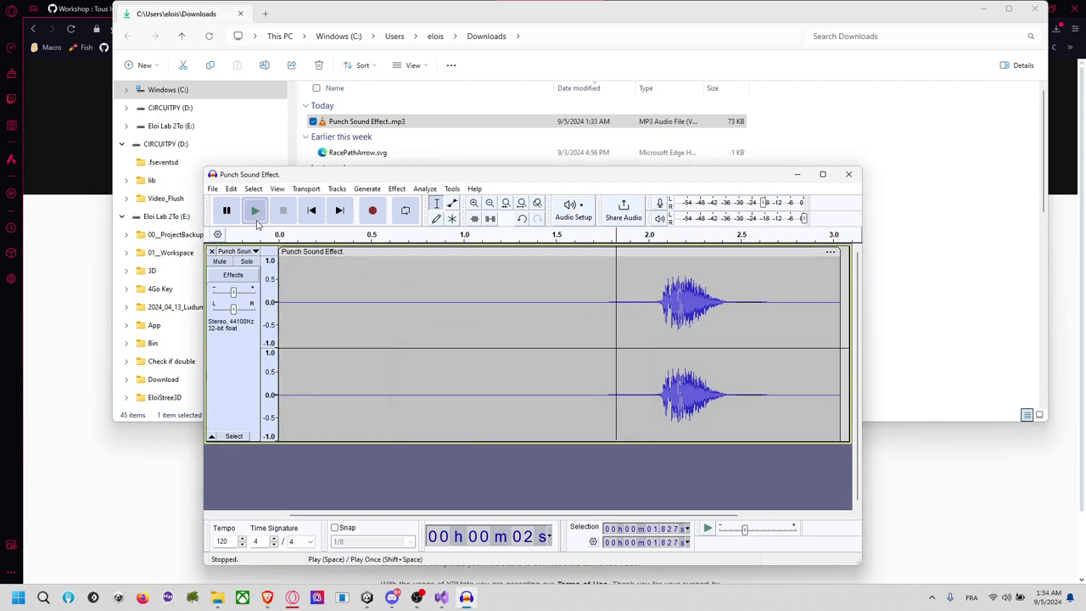
pyautogui.click(256, 219)
pyautogui.moveTo(655, 314); pyautogui.dragTo(95, 309)
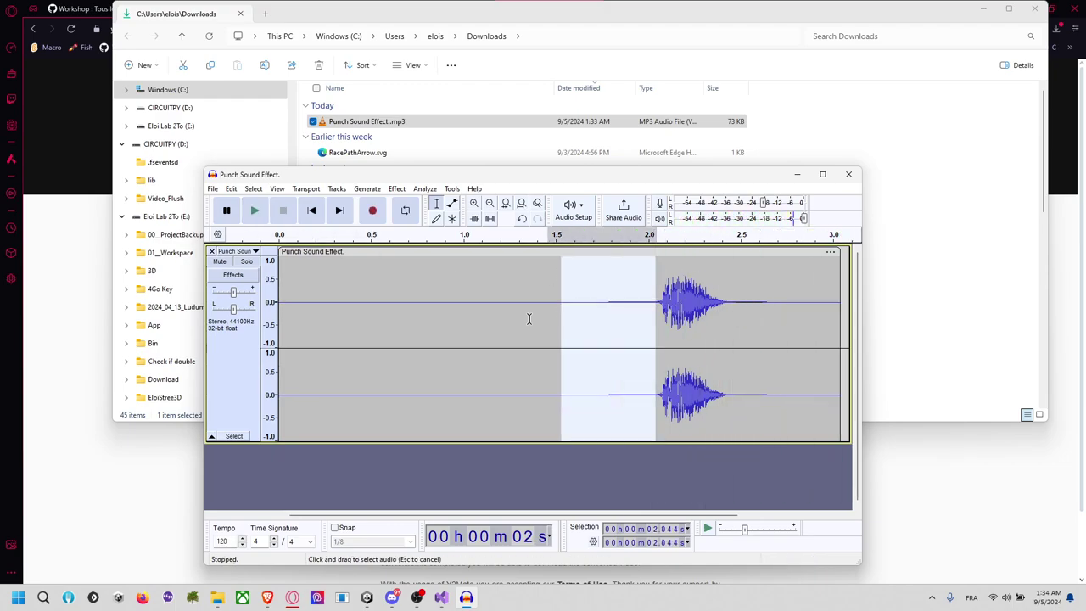
pyautogui.press('Delete')
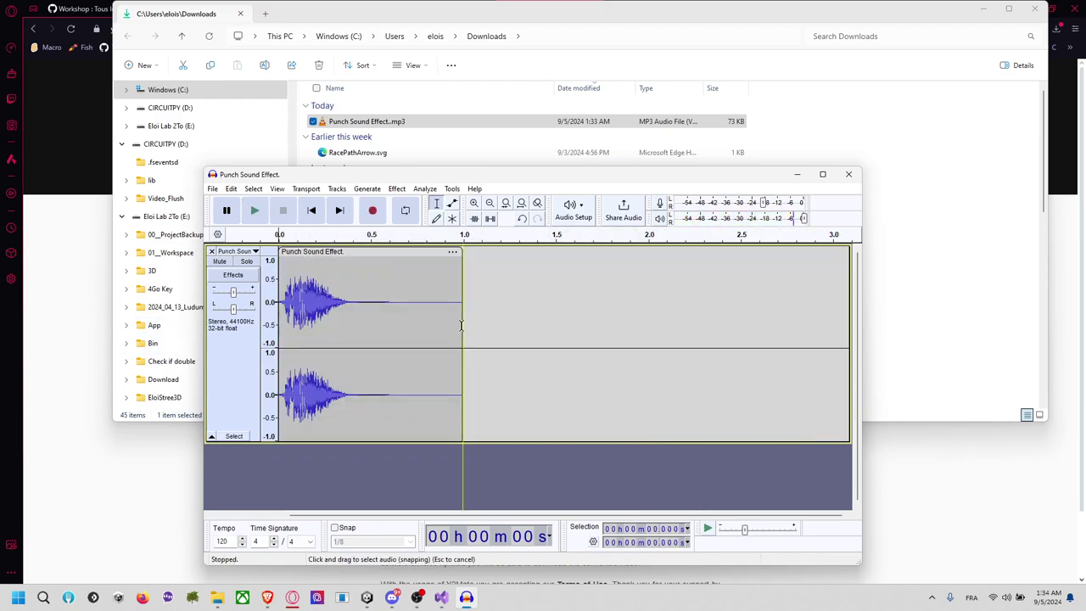
pyautogui.moveTo(461, 325); pyautogui.dragTo(348, 336)
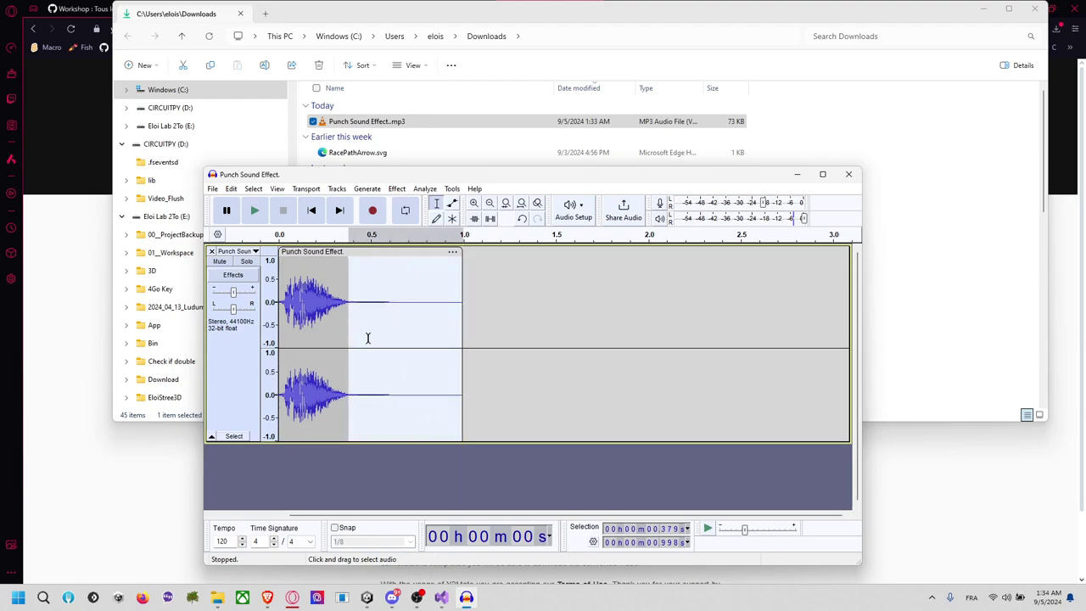
pyautogui.click(424, 390)
pyautogui.click(212, 189)
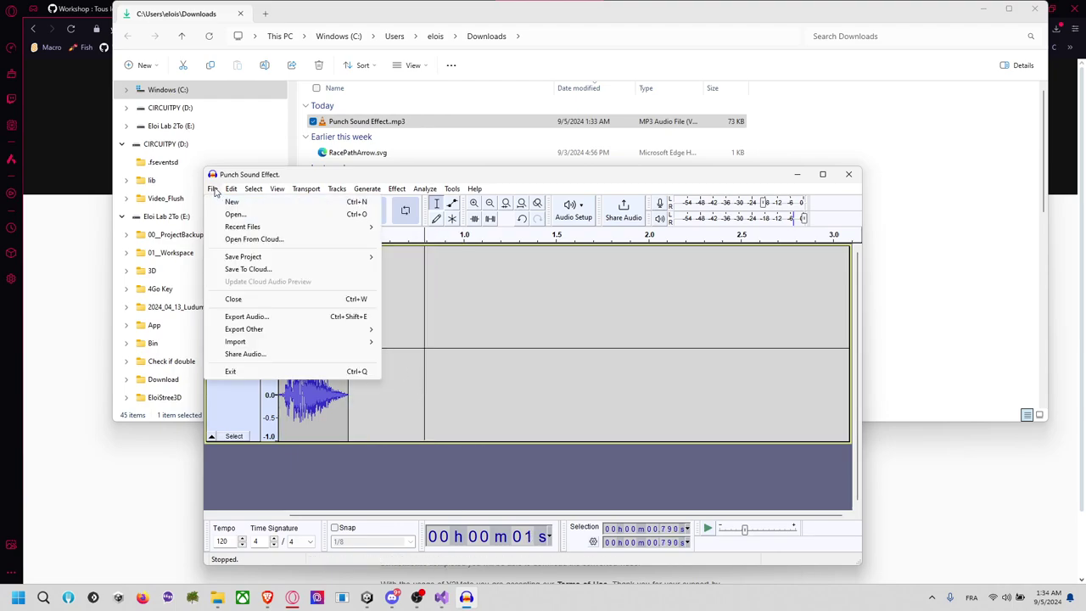
pyautogui.click(323, 316)
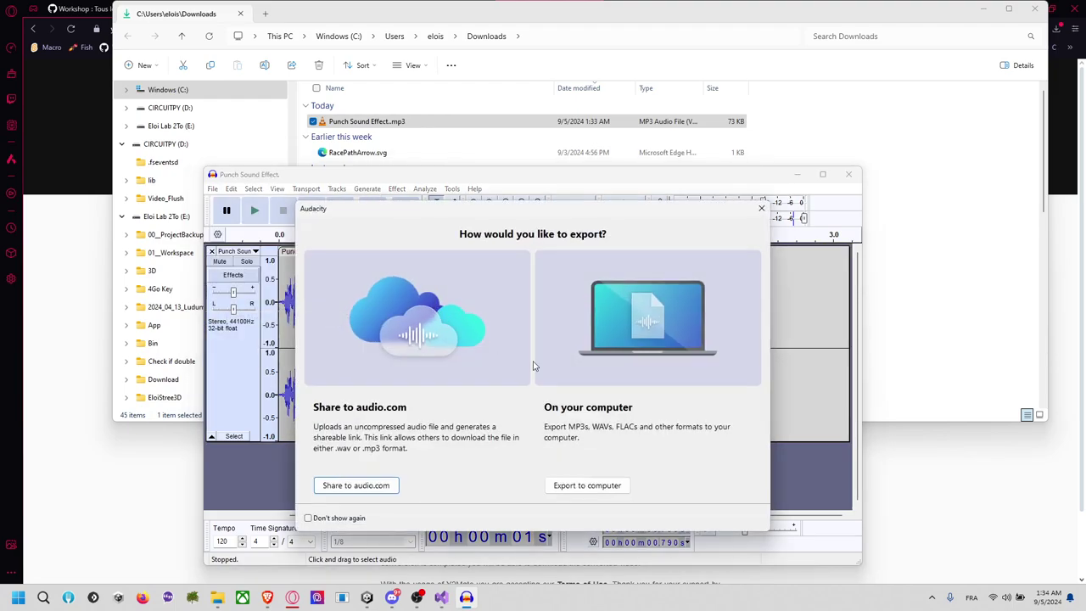
# Export to the computer in Ogg Vorbis format and browse for a save location
pyautogui.click(605, 485)
pyautogui.click(549, 307)
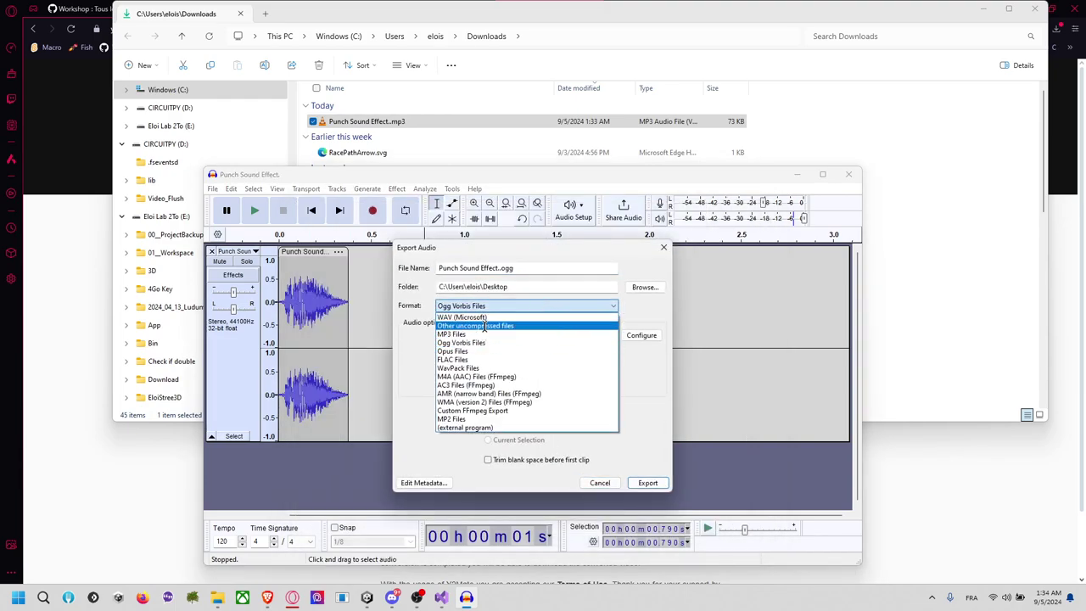
pyautogui.click(475, 342)
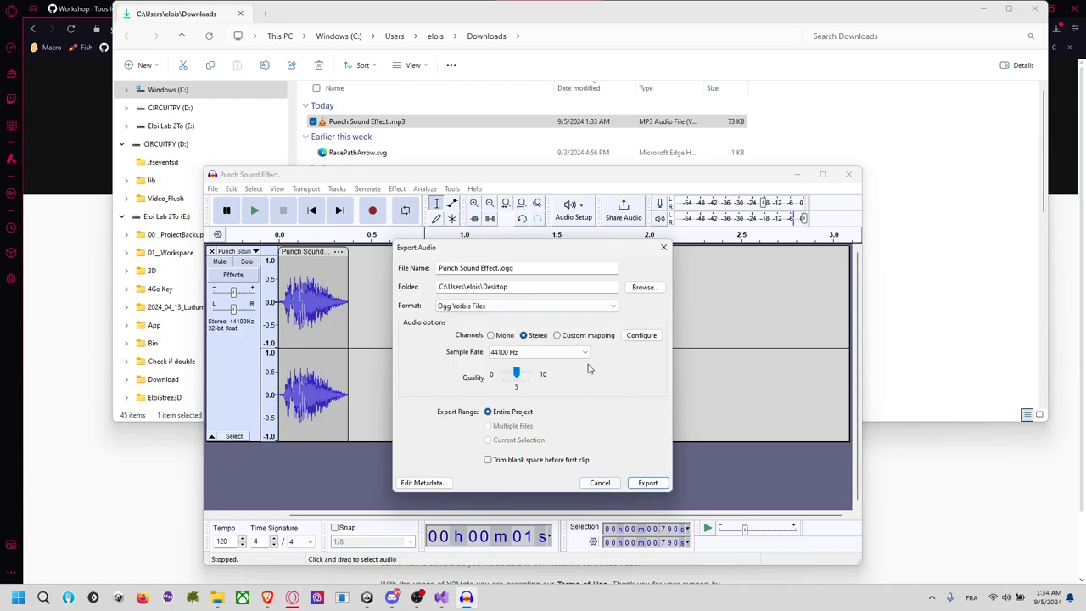
pyautogui.click(645, 288)
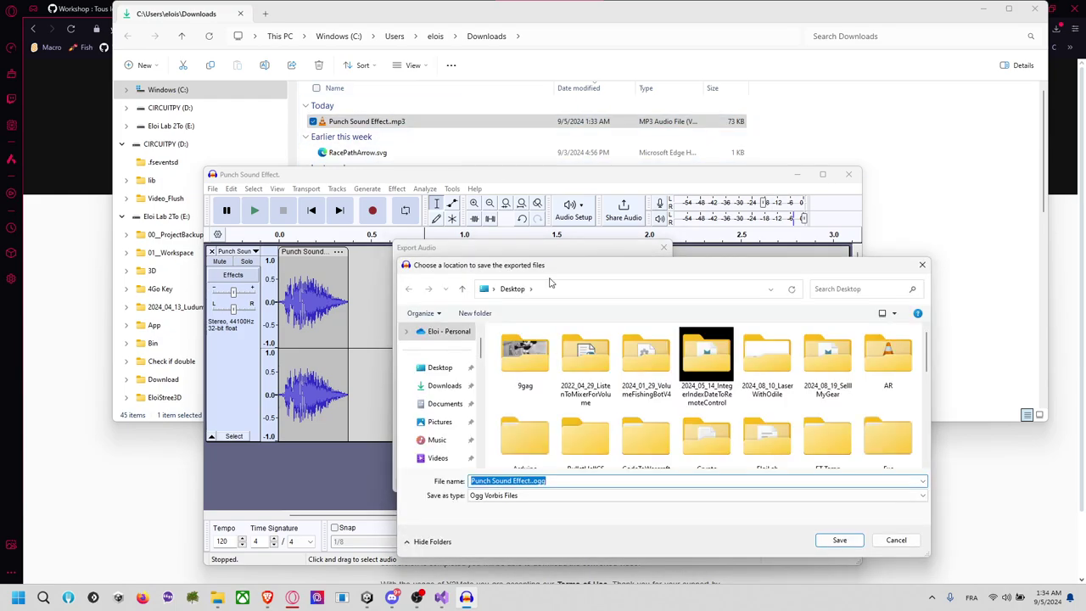
# Copy the project's assets folder path by revealing the Sound folder from Unity
pyautogui.hotkey('alt', 'Tab')
pyautogui.click(513, 334)
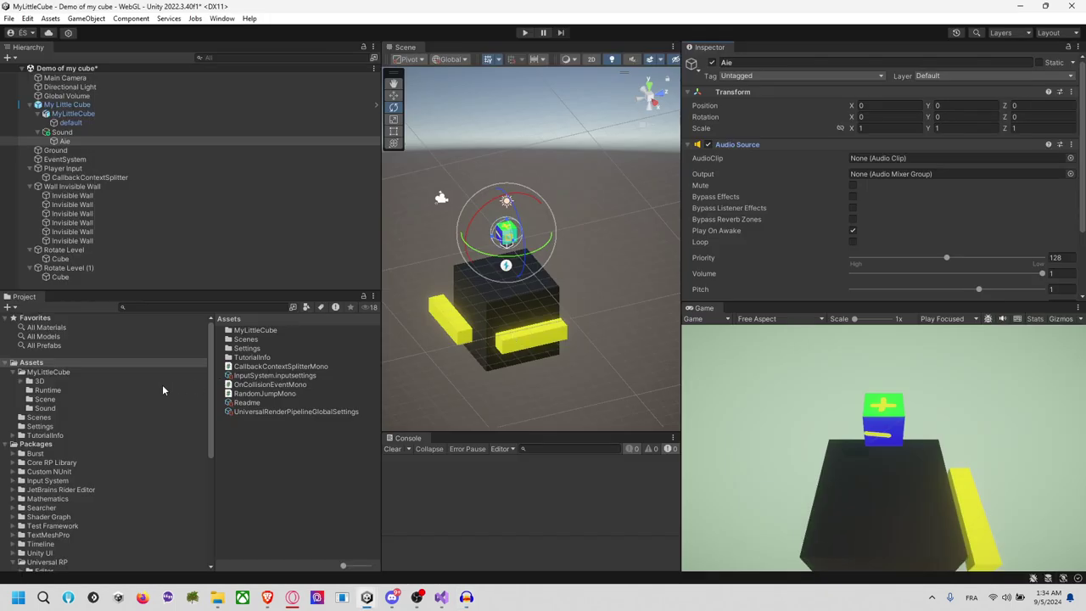
pyautogui.rightClick(49, 408)
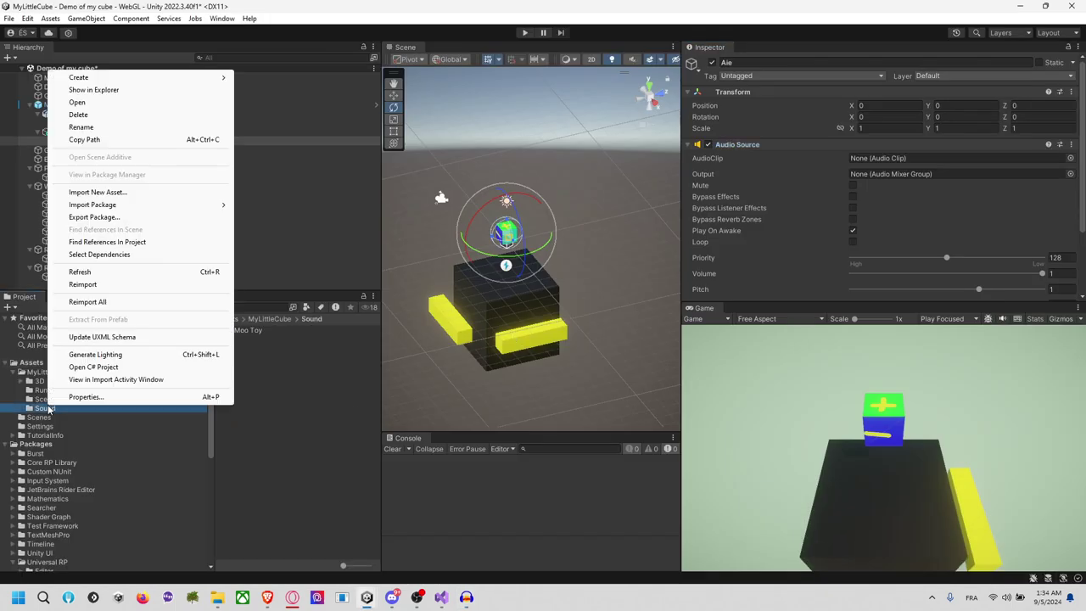
pyautogui.click(118, 90)
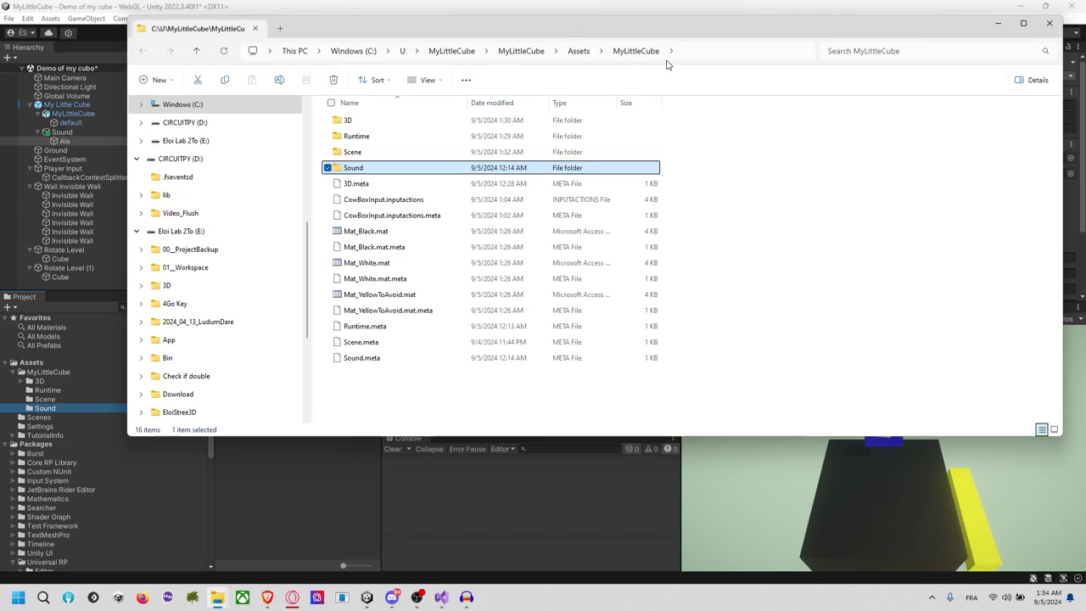
pyautogui.click(526, 54)
pyautogui.hotkey('alt', 'Tab')
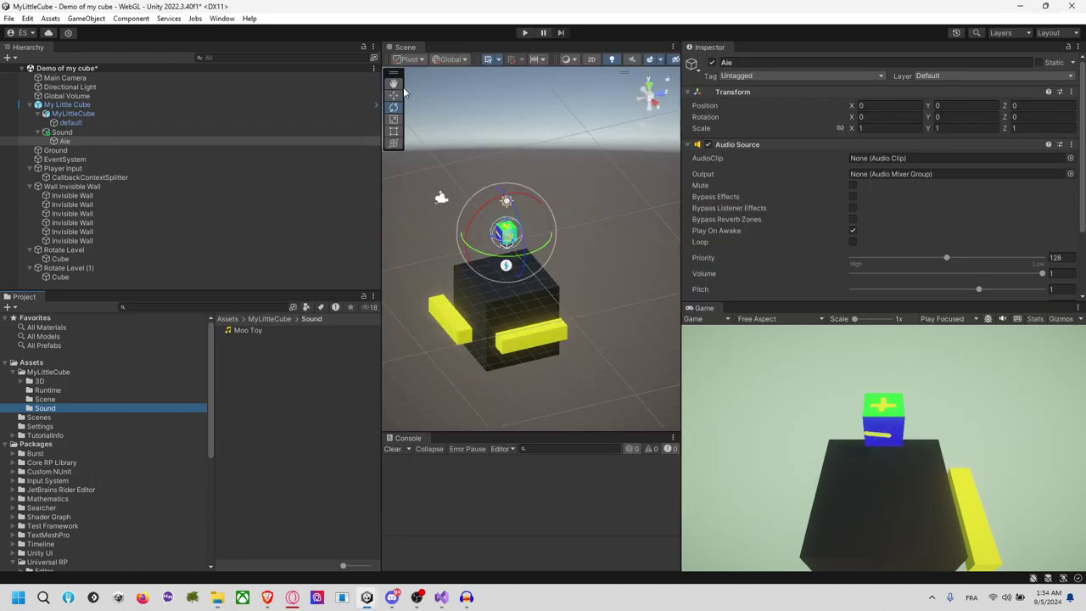
pyautogui.hotkey('alt', 'Tab')
pyautogui.hotkey('alt', 'Tab')
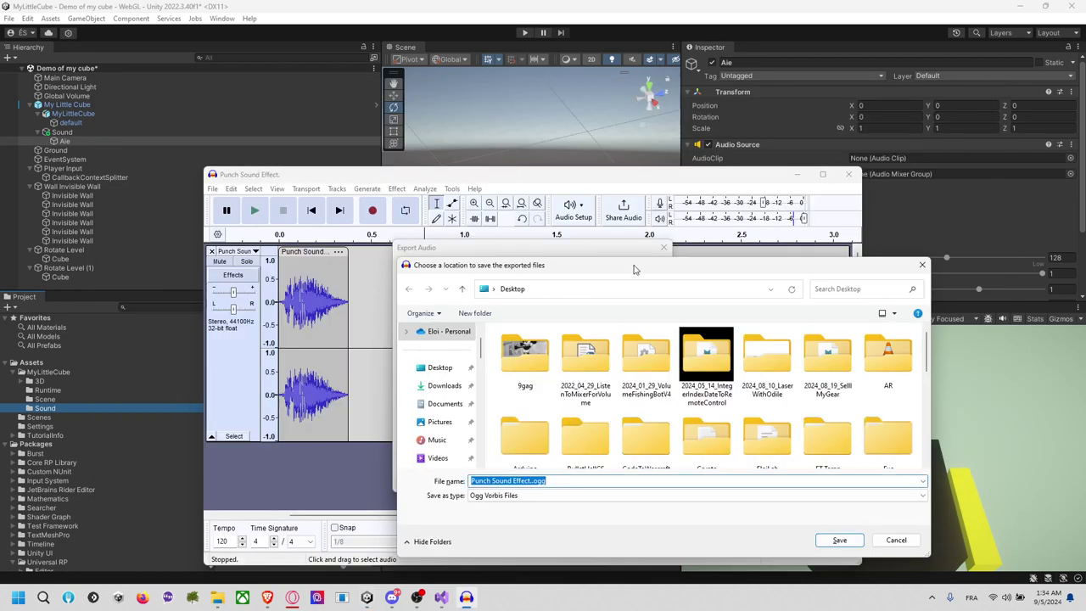
# Export the clip as PlayerHit.ogg into the pasted assets folder, then close Audacity
pyautogui.click(636, 290)
pyautogui.write('C:\\U\\MyLittleCube\\MyLittleCube\\Assets\\MyLittleCube')
pyautogui.press('Return')
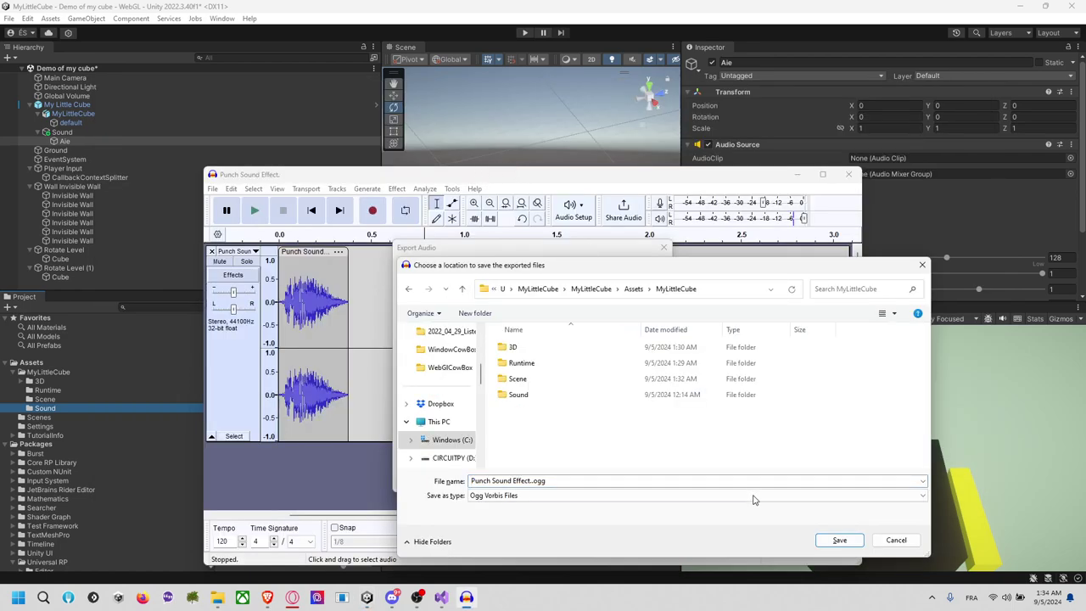
pyautogui.click(670, 480)
pyautogui.write('PlayerHit')
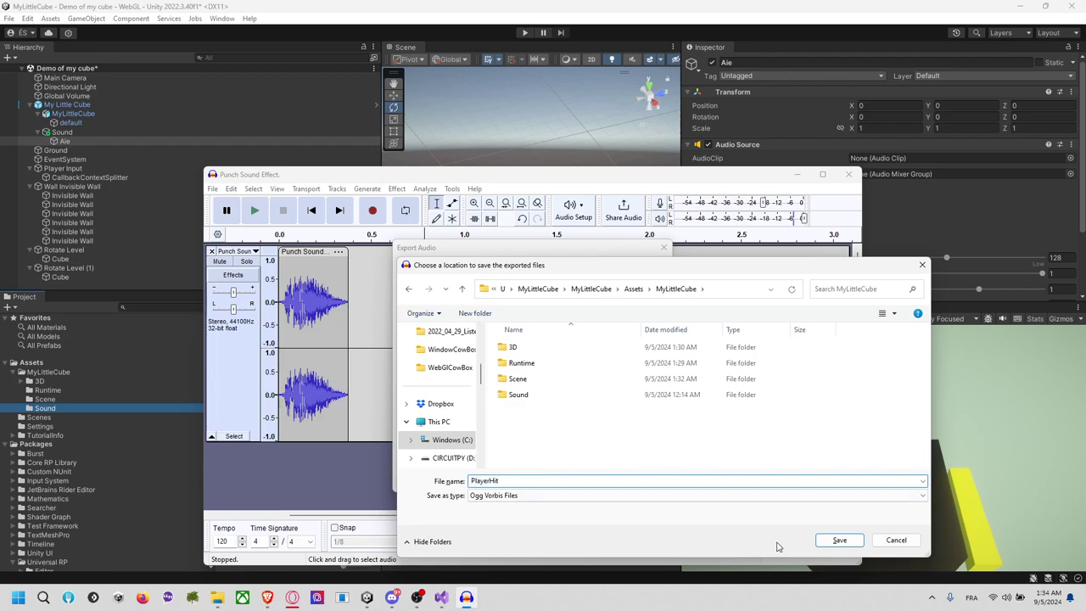
pyautogui.click(834, 541)
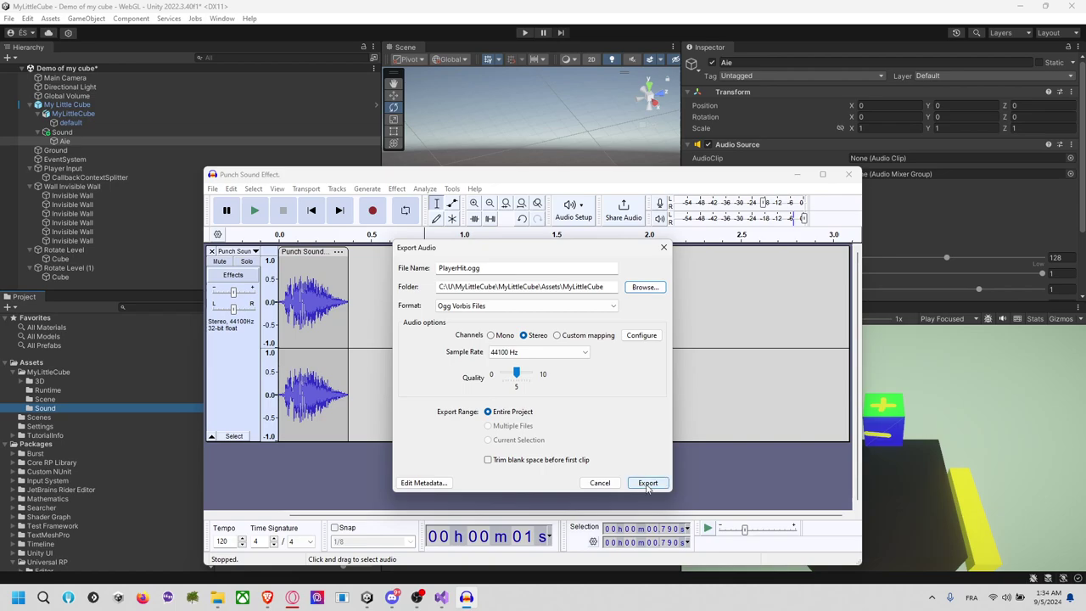
pyautogui.click(647, 483)
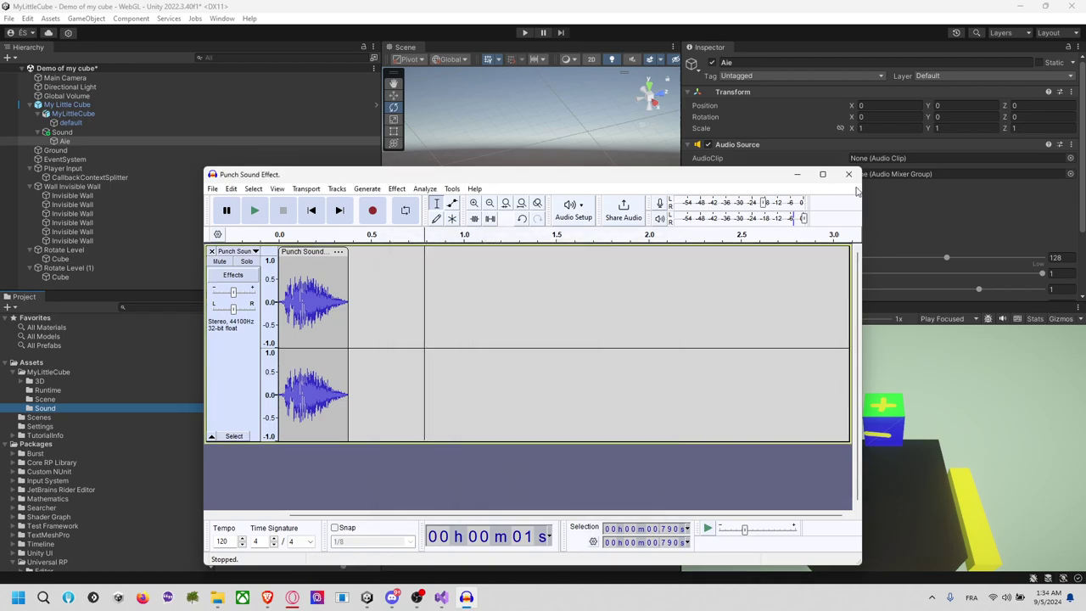
pyautogui.click(848, 175)
# Discard the Audacity project changes and check the Sound folder's assets in Unity
pyautogui.click(555, 368)
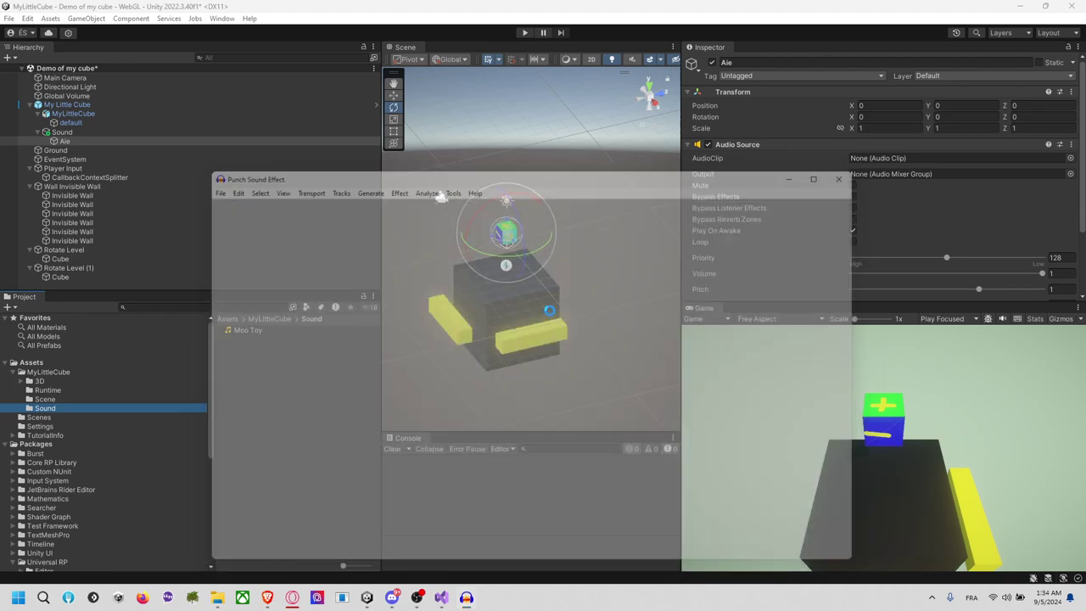
pyautogui.hotkey('alt', 'Tab')
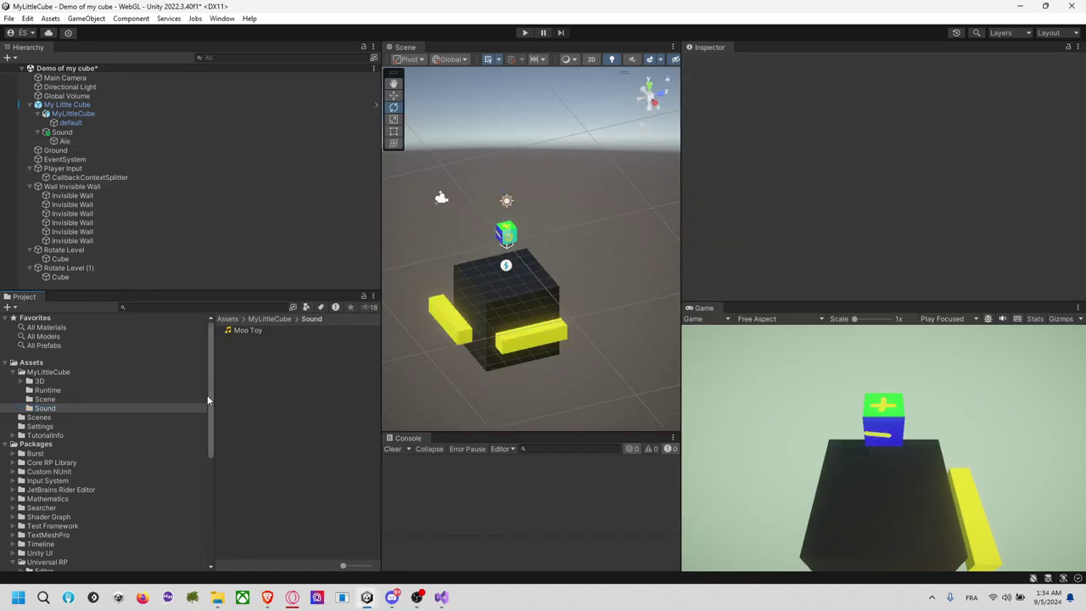
pyautogui.click(136, 407)
pyautogui.click(259, 394)
# Relaunch Audacity from the app launcher search
pyautogui.click(18, 597)
pyautogui.write('aud')
pyautogui.press('Return')
# Reveal the assets in File Explorer and move PlayerHit.ogg into the Sound folder
pyautogui.rightClick(286, 365)
pyautogui.click(359, 57)
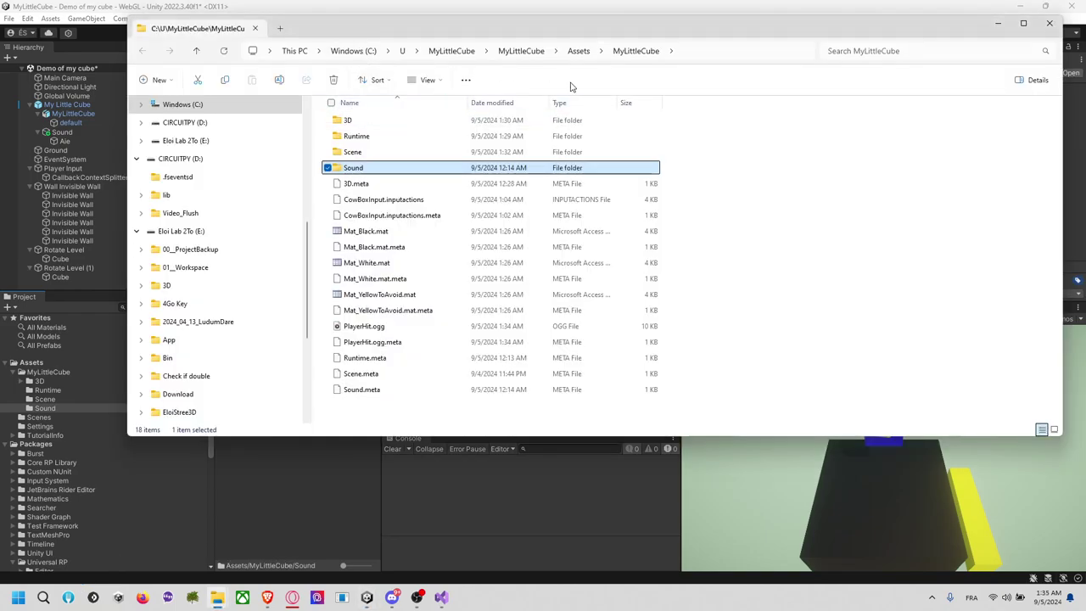
pyautogui.click(390, 331)
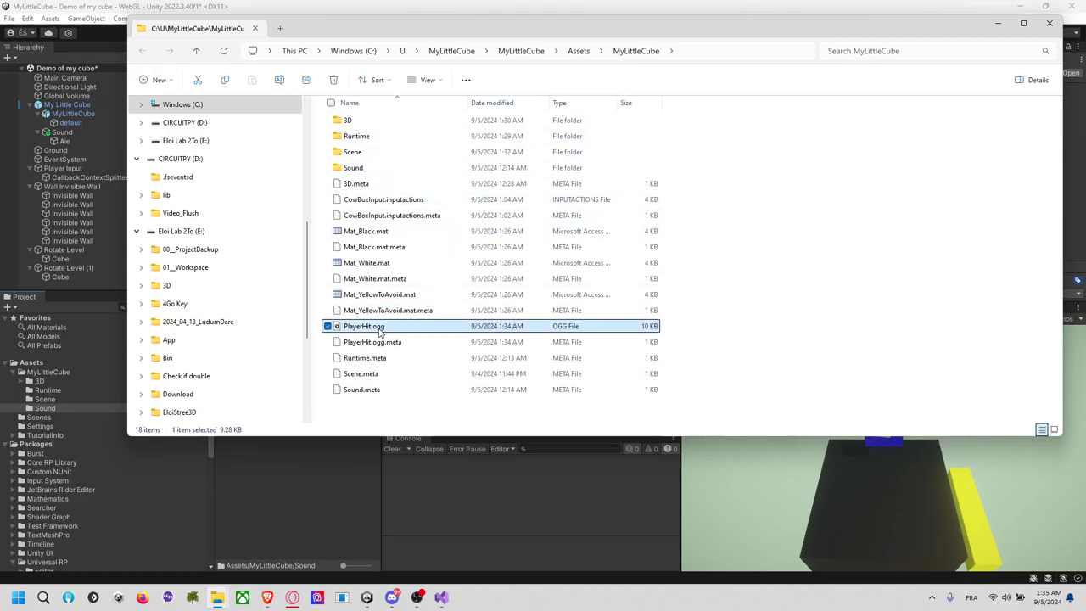
pyautogui.moveTo(379, 330); pyautogui.dragTo(356, 168)
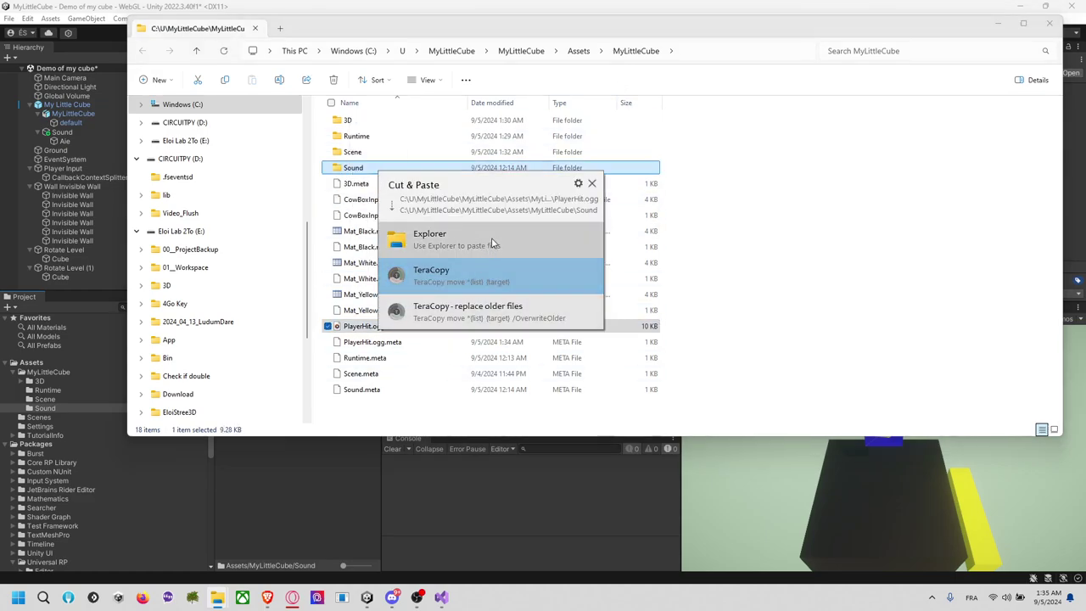
pyautogui.click(493, 244)
pyautogui.click(500, 504)
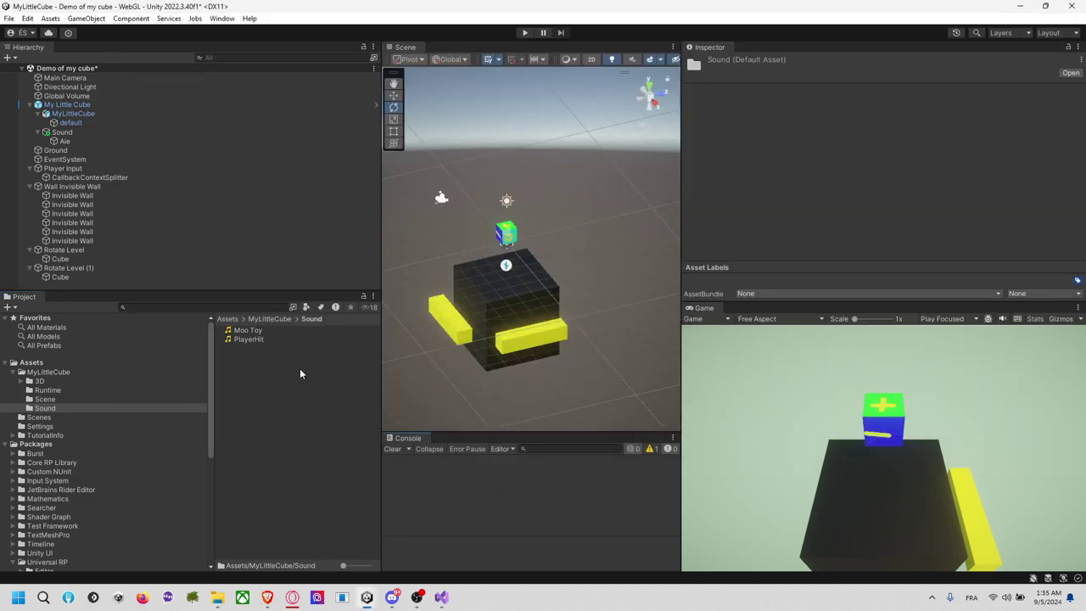
# Close the stray Audacity window and preview the PlayerHit sound asset
pyautogui.doubleClick(254, 340)
pyautogui.click(844, 178)
pyautogui.click(287, 339)
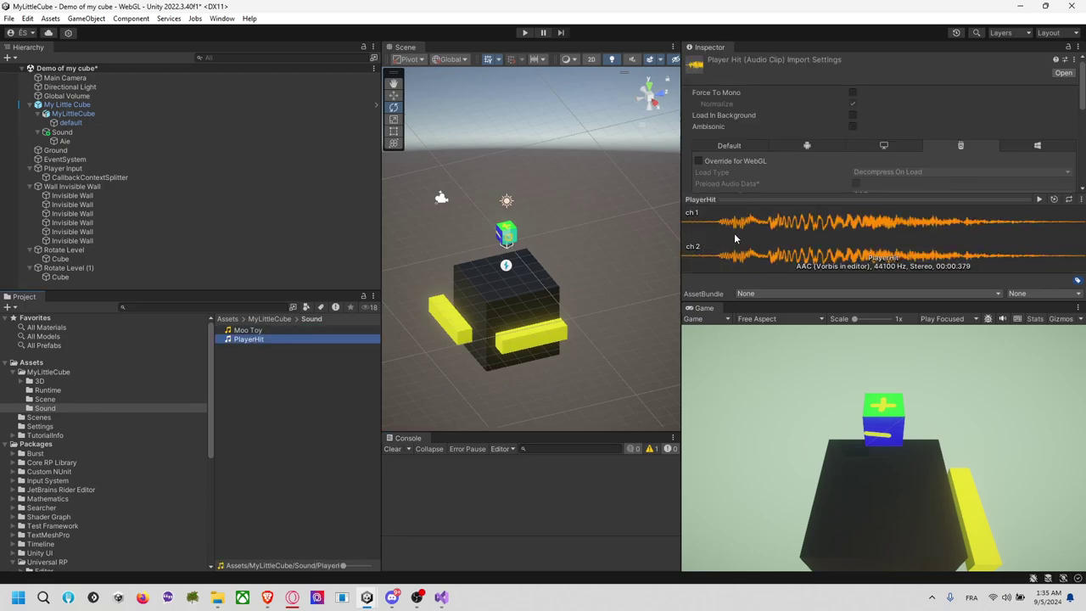
pyautogui.click(734, 234)
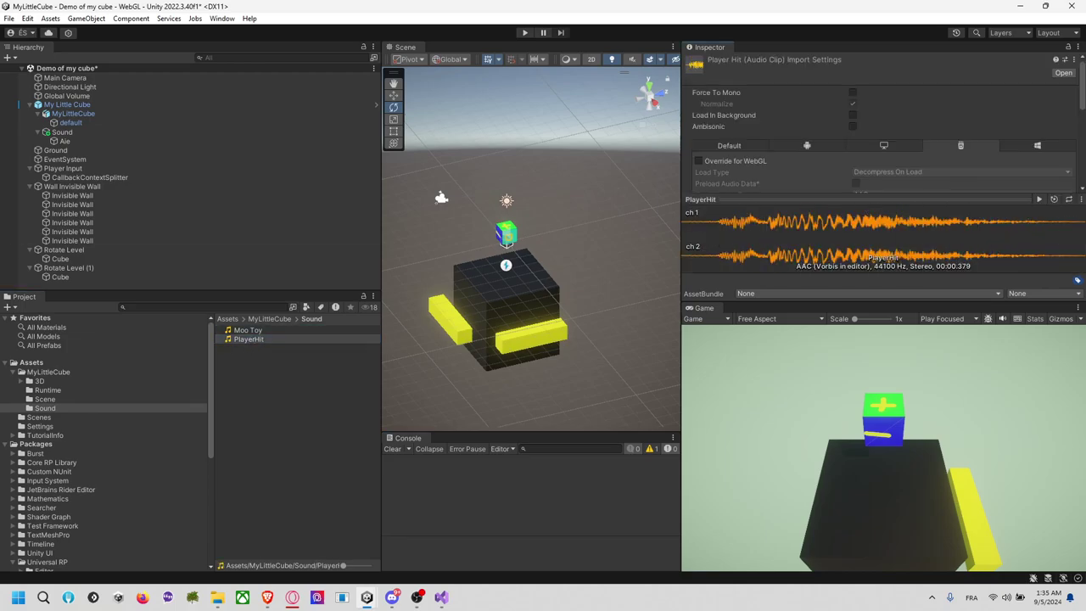
pyautogui.click(713, 249)
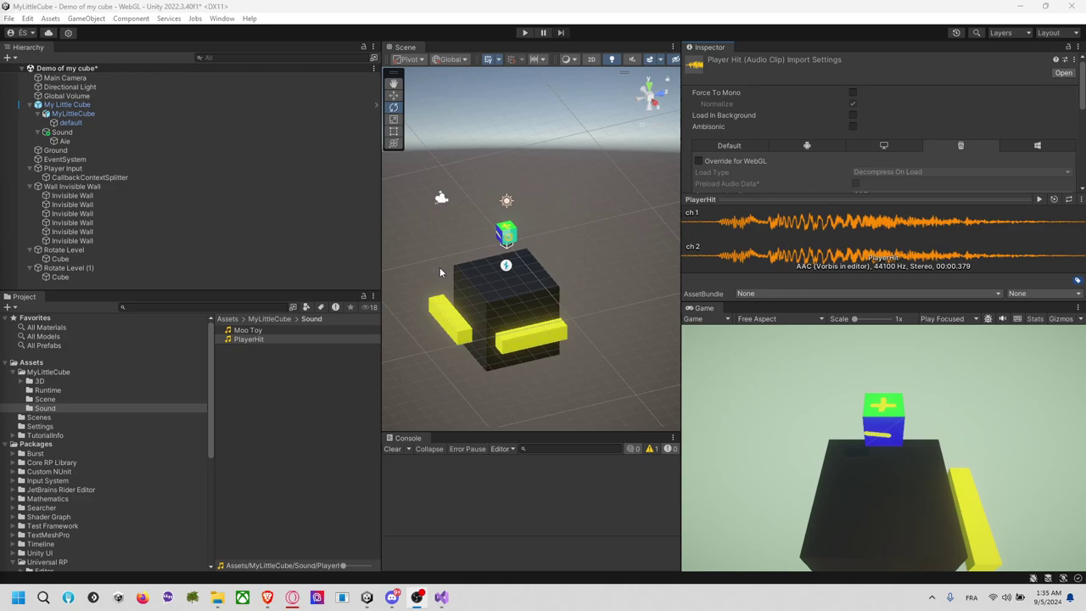
# Assign the PlayerHit clip to the Aie object's Audio Source
pyautogui.click(509, 235)
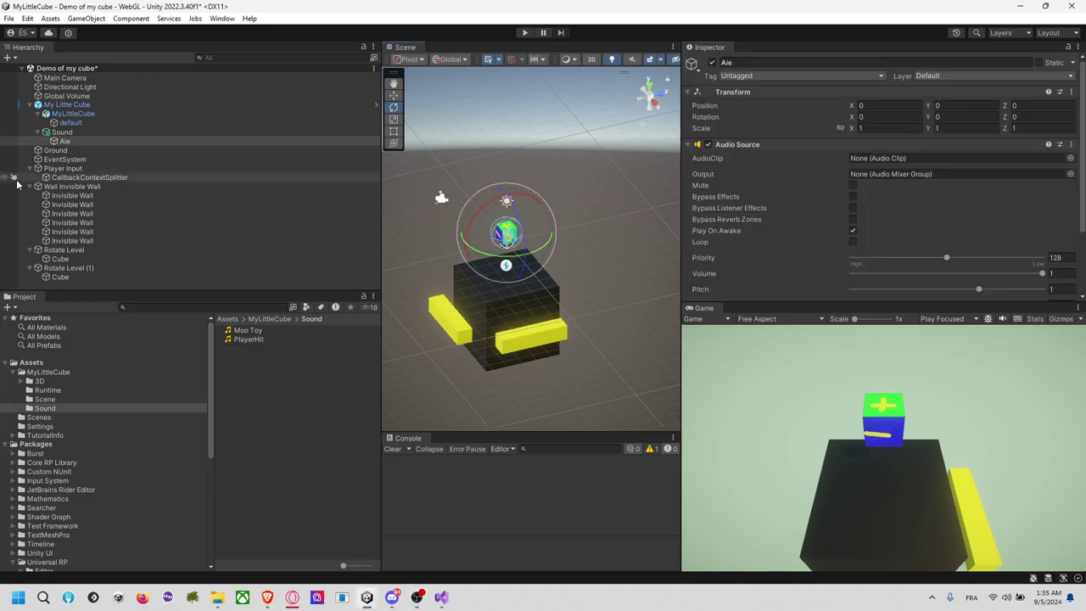
pyautogui.click(72, 133)
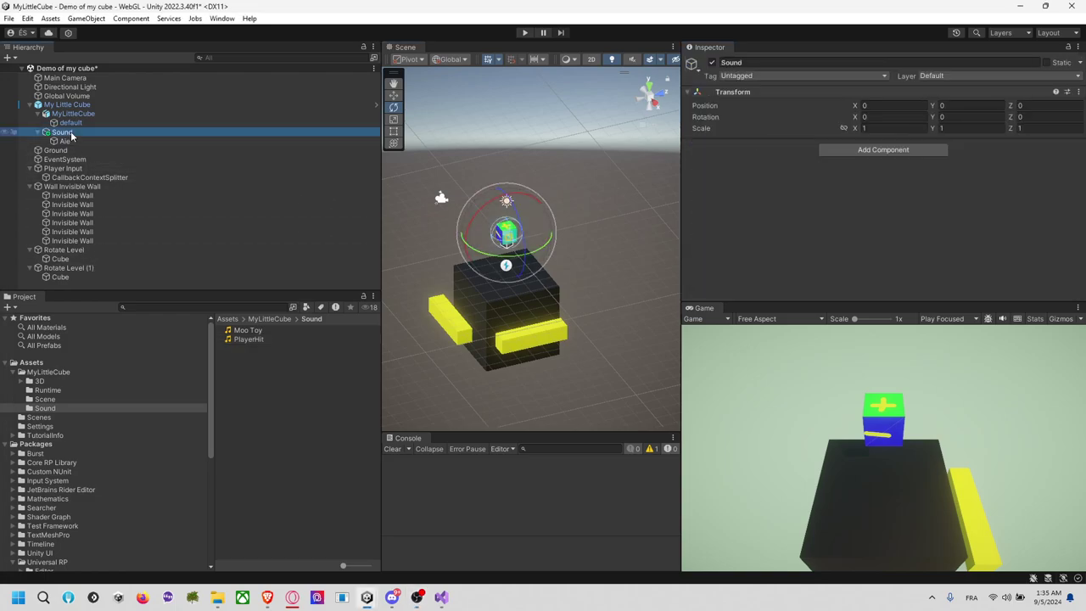
pyautogui.click(79, 143)
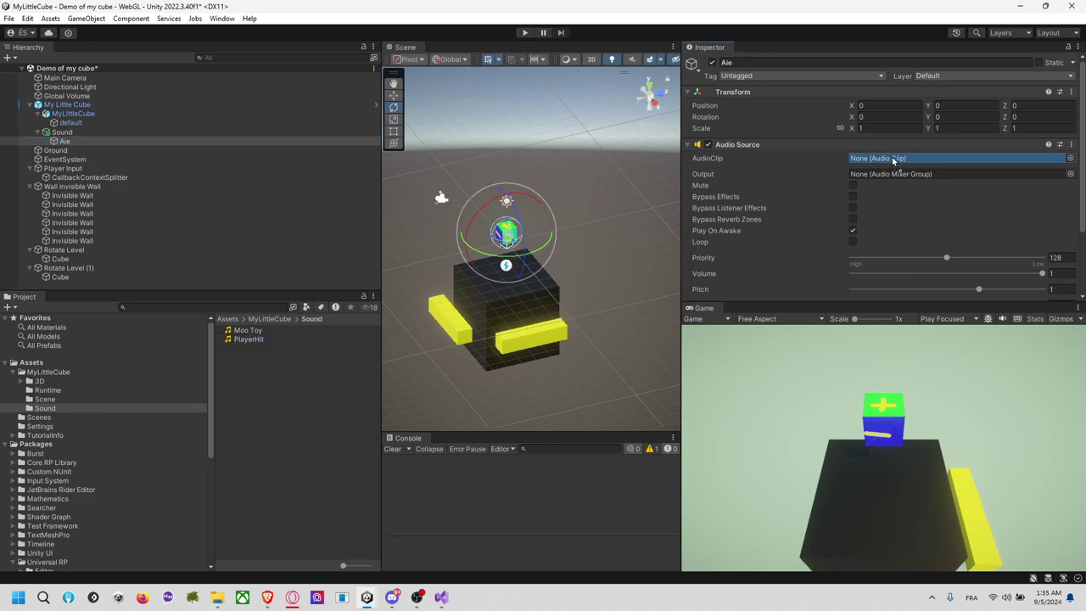
pyautogui.moveTo(258, 340); pyautogui.dragTo(887, 160)
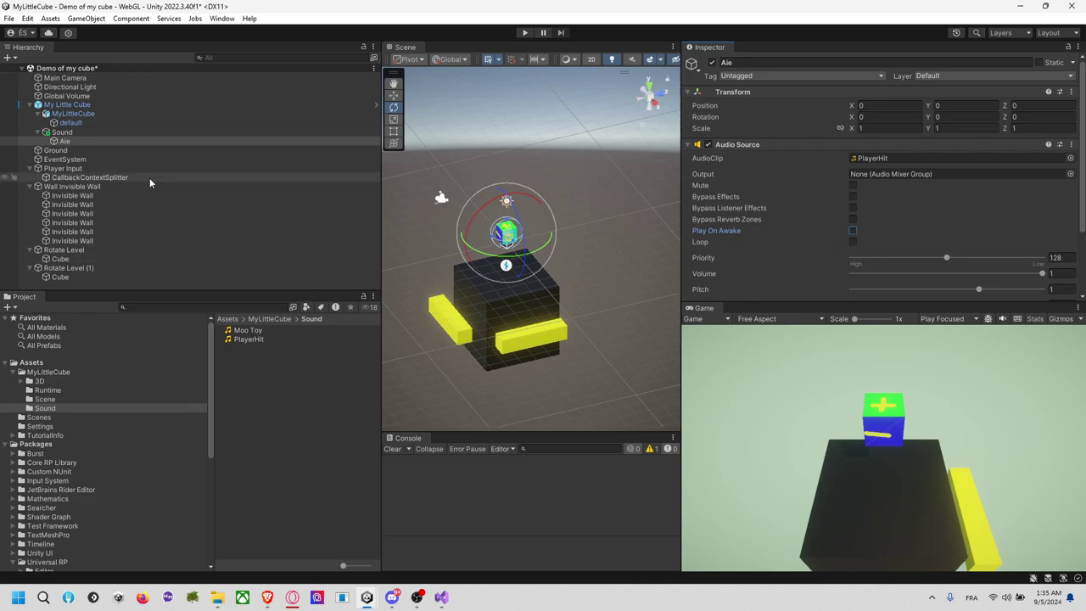
pyautogui.click(128, 131)
pyautogui.click(129, 123)
# Make Aie the target object of My Little Cube's On Collision event
pyautogui.click(129, 105)
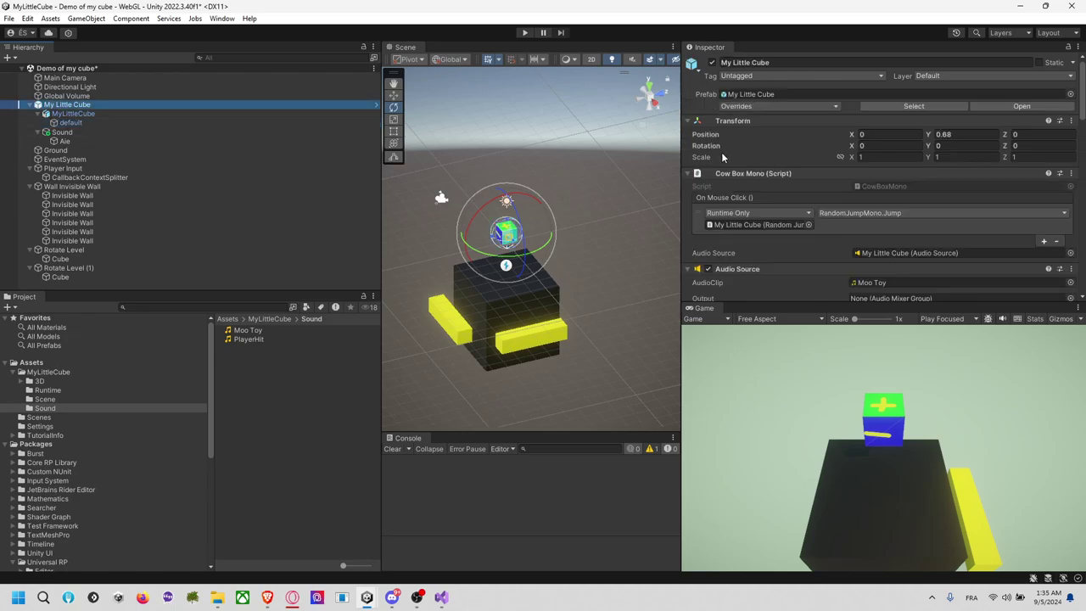
pyautogui.scroll(-5, 792, 202)
pyautogui.scroll(-2, 772, 131)
pyautogui.scroll(-5, 772, 131)
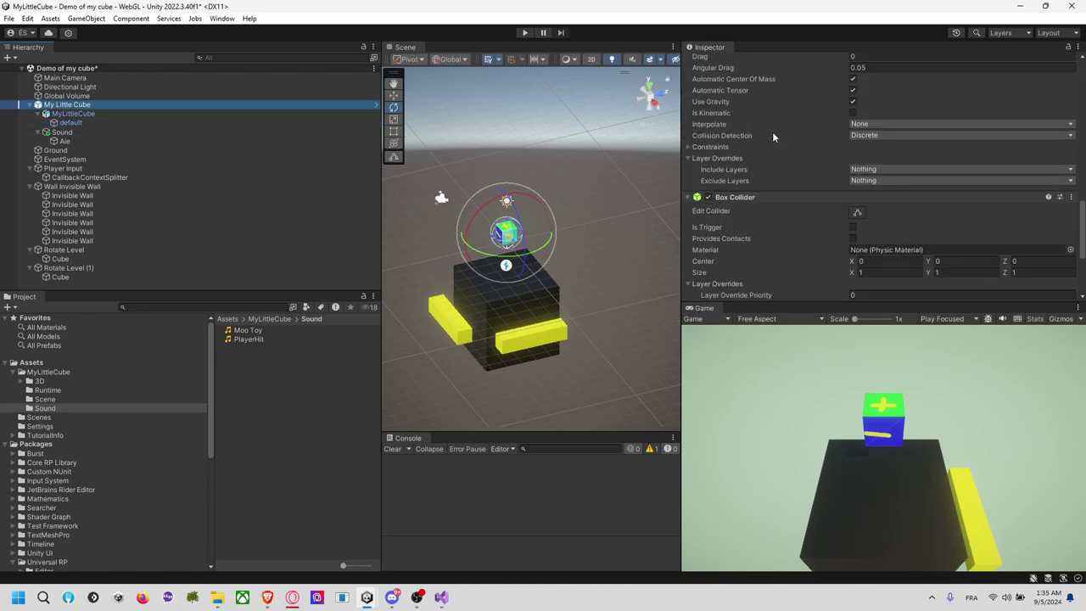
pyautogui.scroll(-3, 781, 177)
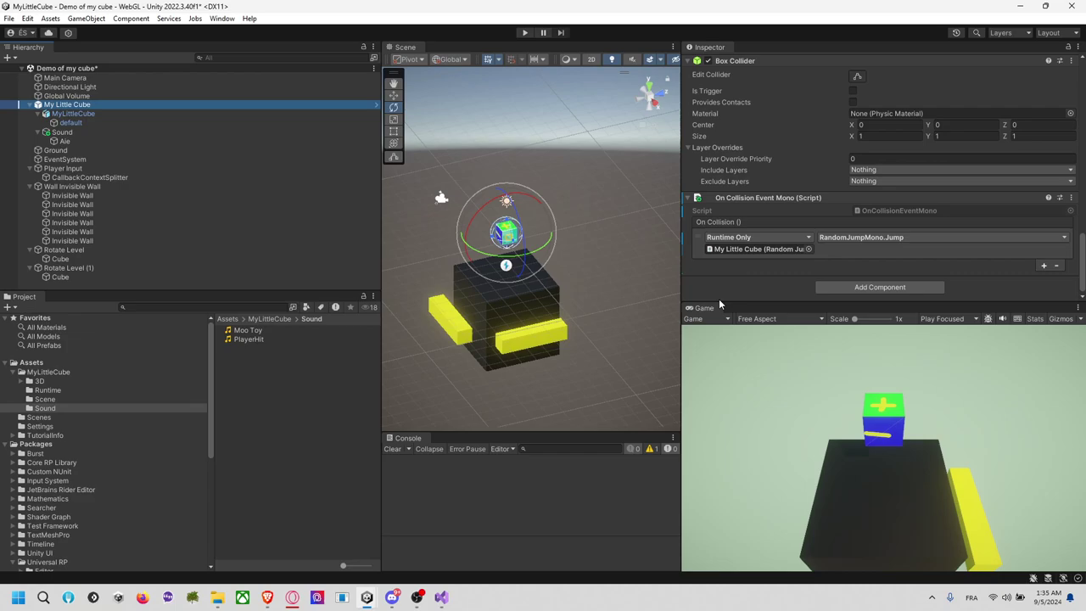
pyautogui.click(862, 237)
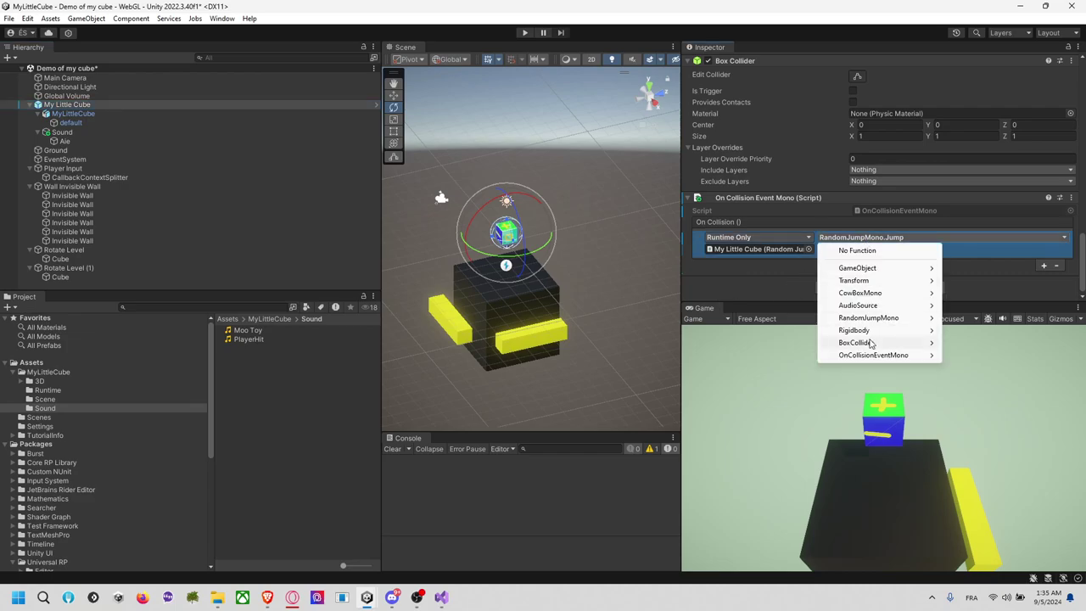
pyautogui.click(68, 141)
pyautogui.moveTo(68, 141); pyautogui.dragTo(775, 250)
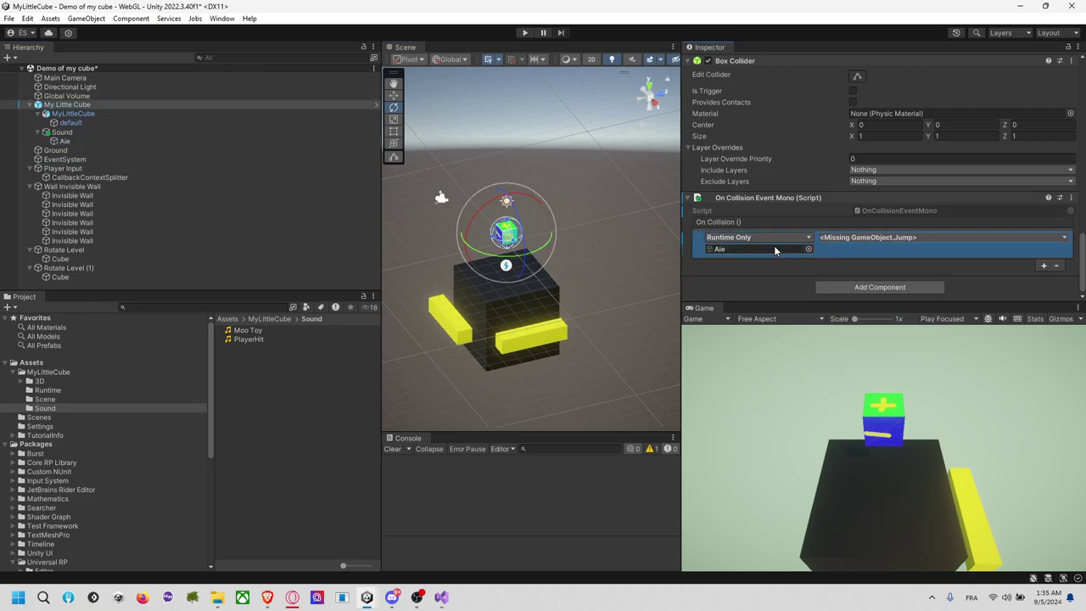
# Set the On Collision event to call AudioSource.Play () and start Play mode
pyautogui.click(874, 239)
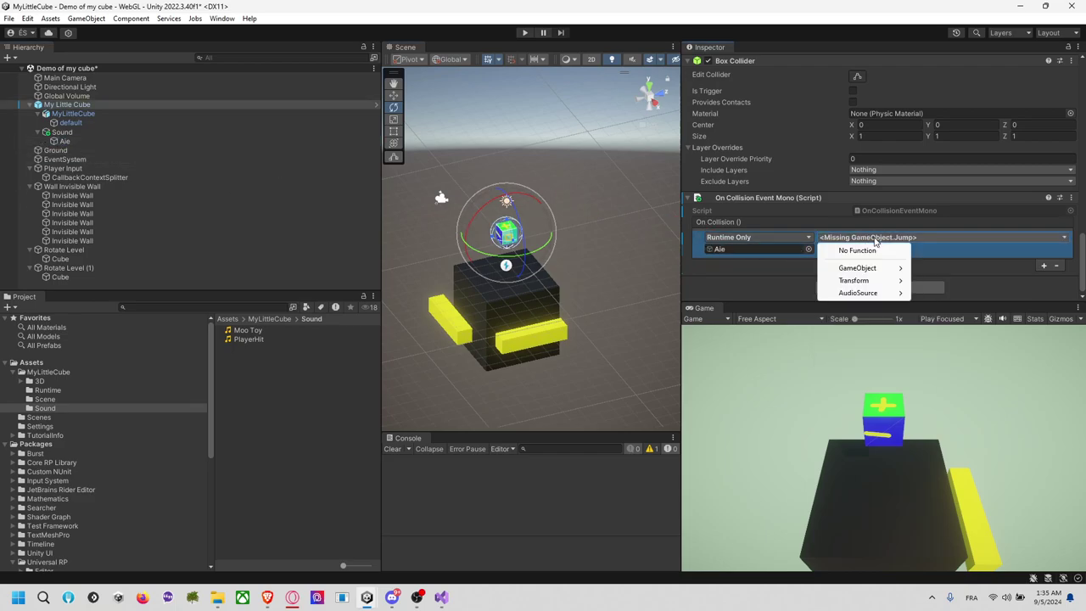
pyautogui.moveTo(883, 293)
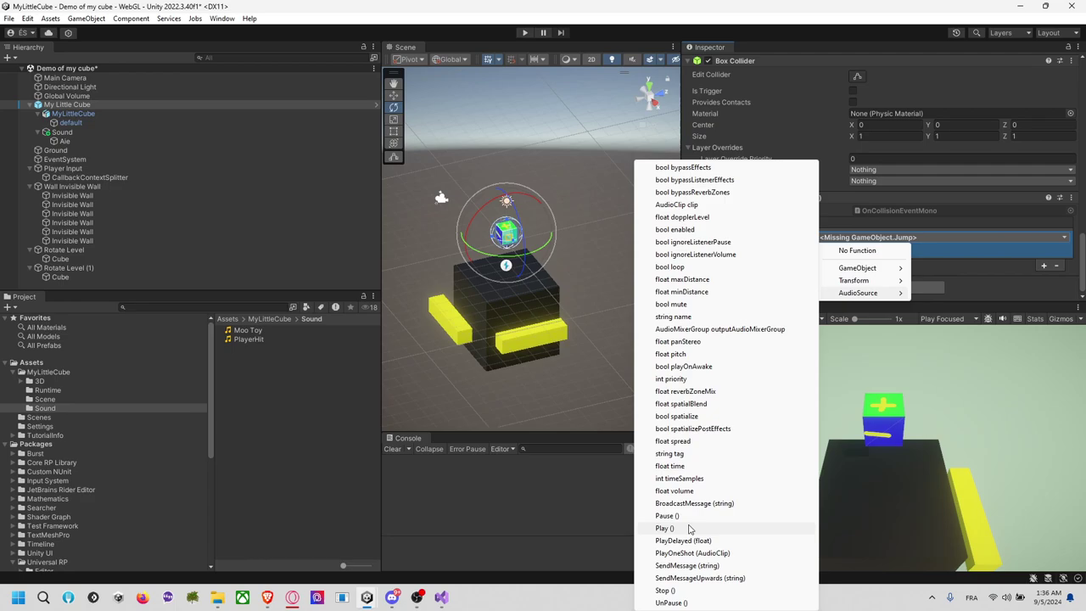
pyautogui.click(677, 529)
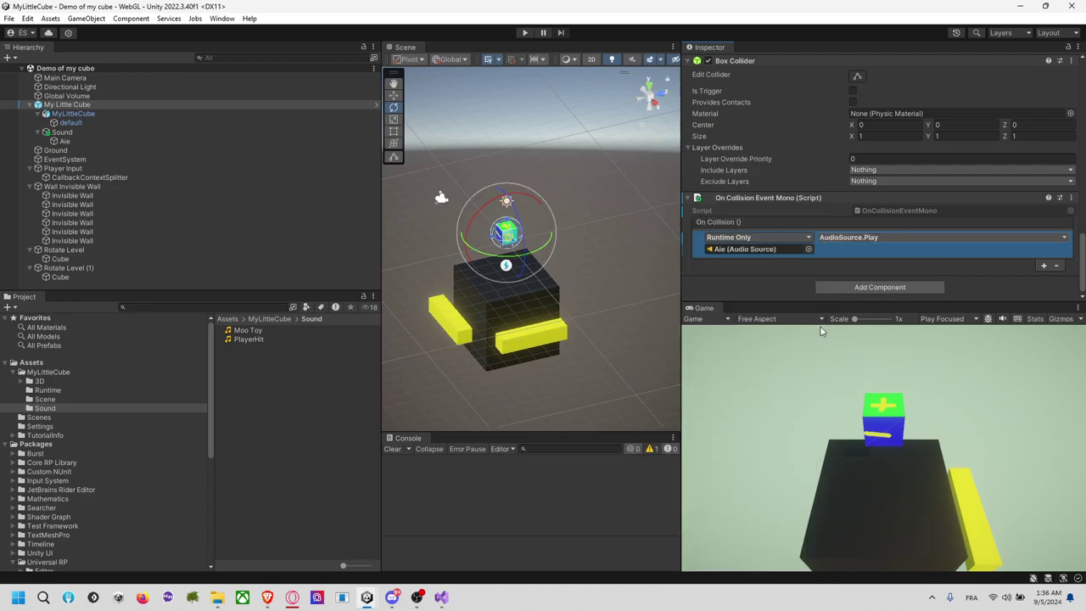
pyautogui.click(523, 33)
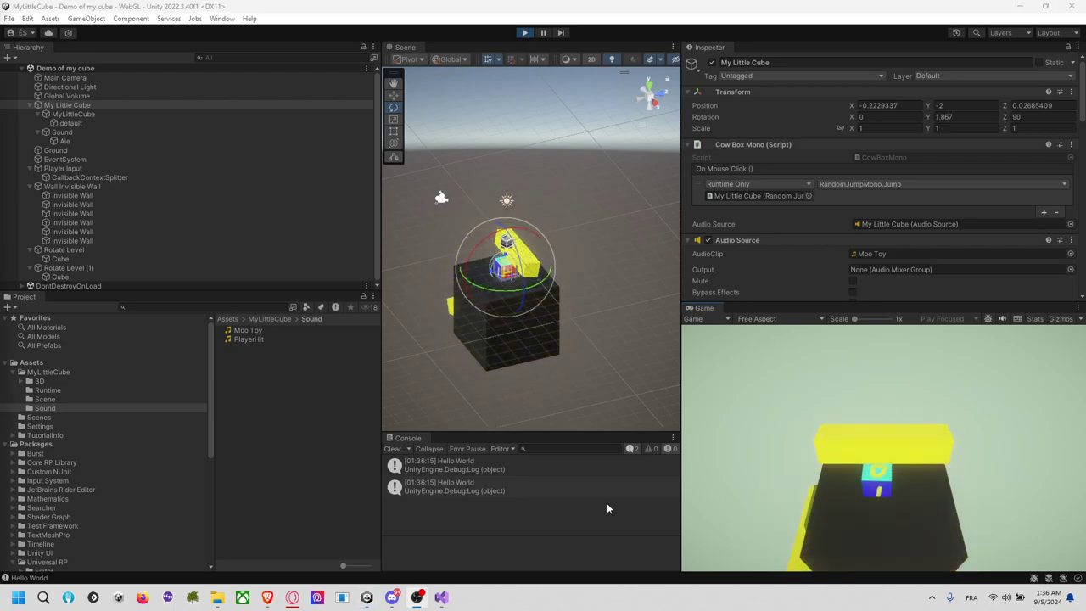
# Make the cube jump onto the yellow bars in the Game view, then stop Play mode
pyautogui.click(906, 479)
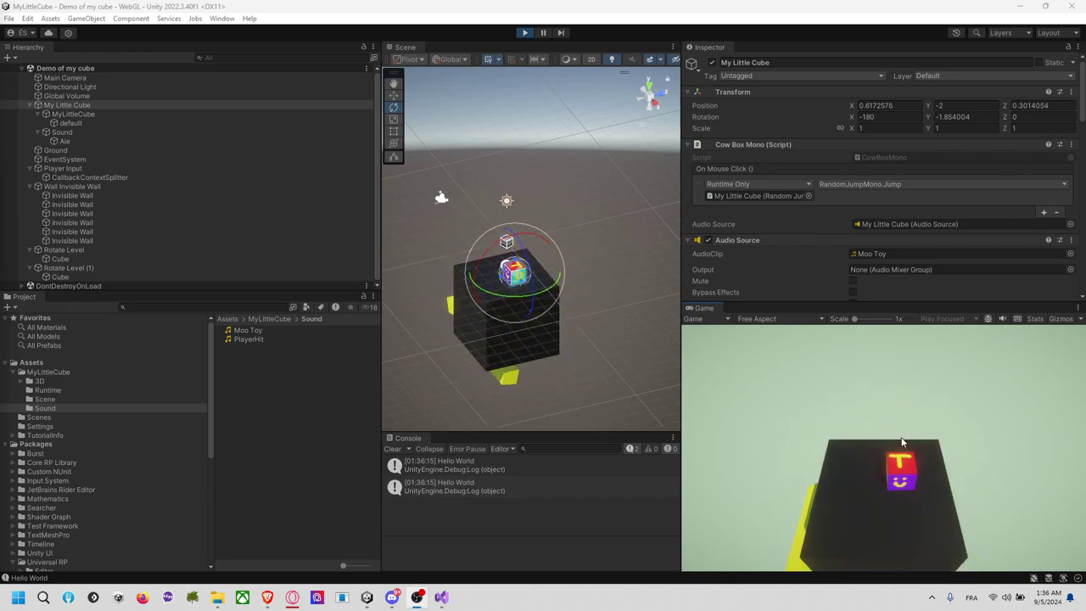
pyautogui.click(521, 32)
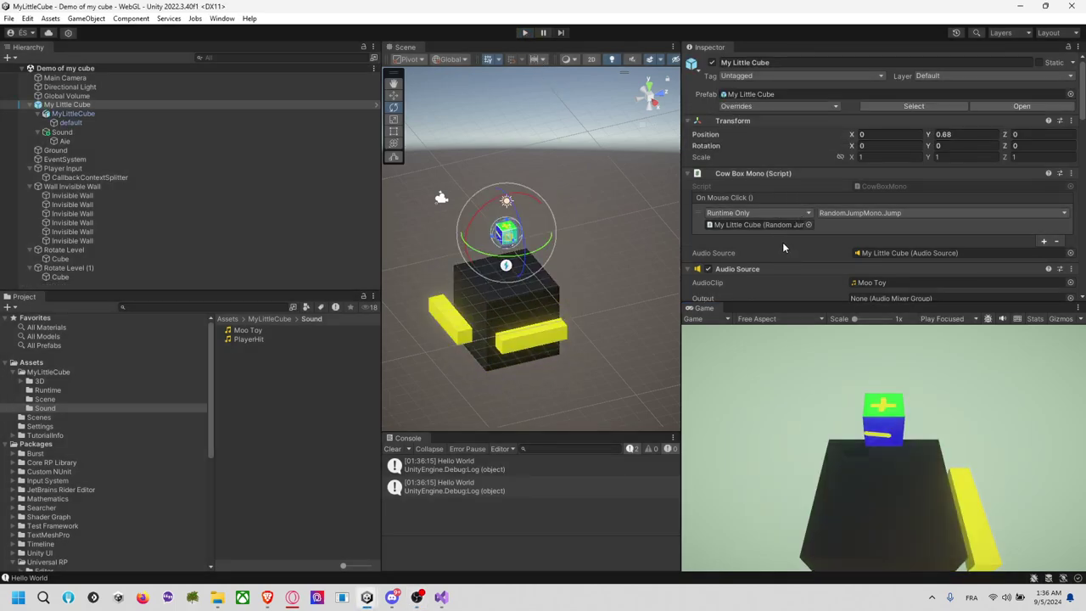
# Open OnCollisionEventMono.cs in Visual Studio from the component's Script field
pyautogui.scroll(-3, 782, 242)
pyautogui.scroll(-2, 782, 242)
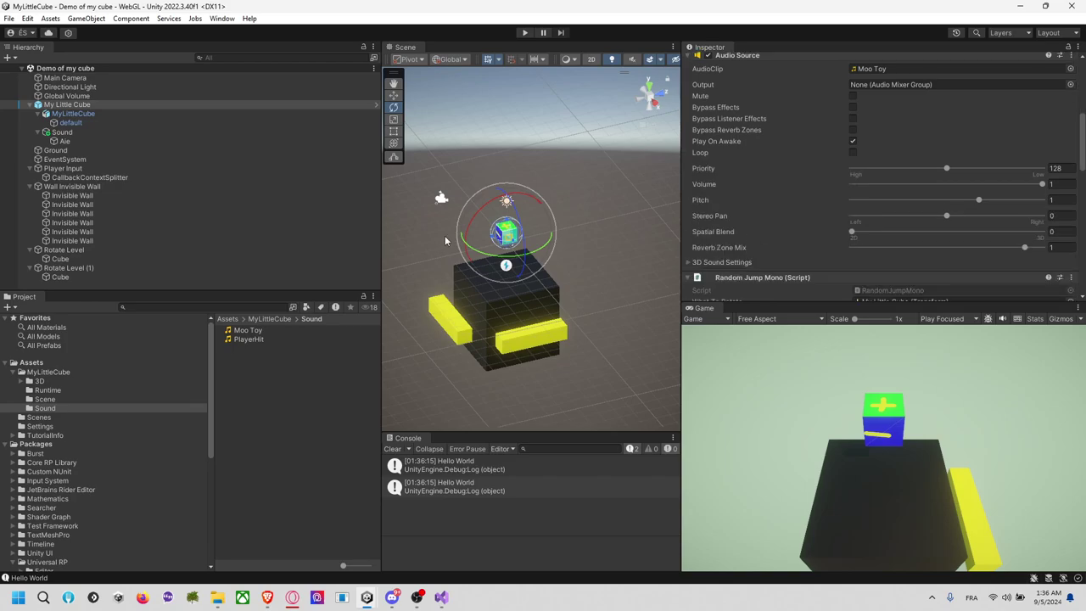
pyautogui.hotkey('alt', 'Tab')
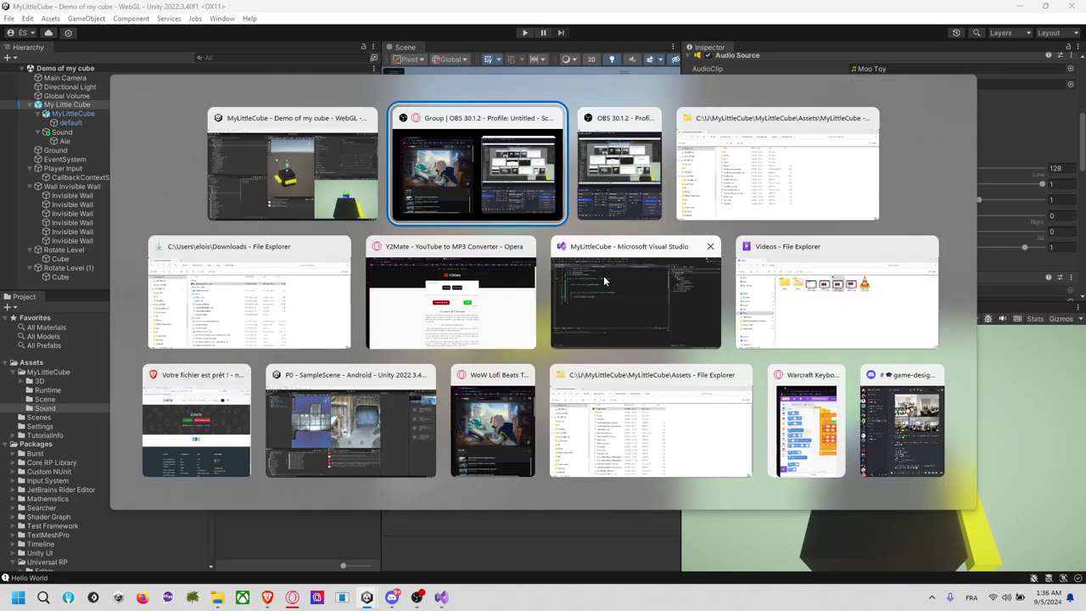
pyautogui.scroll(-3, 796, 172)
pyautogui.scroll(-2, 788, 173)
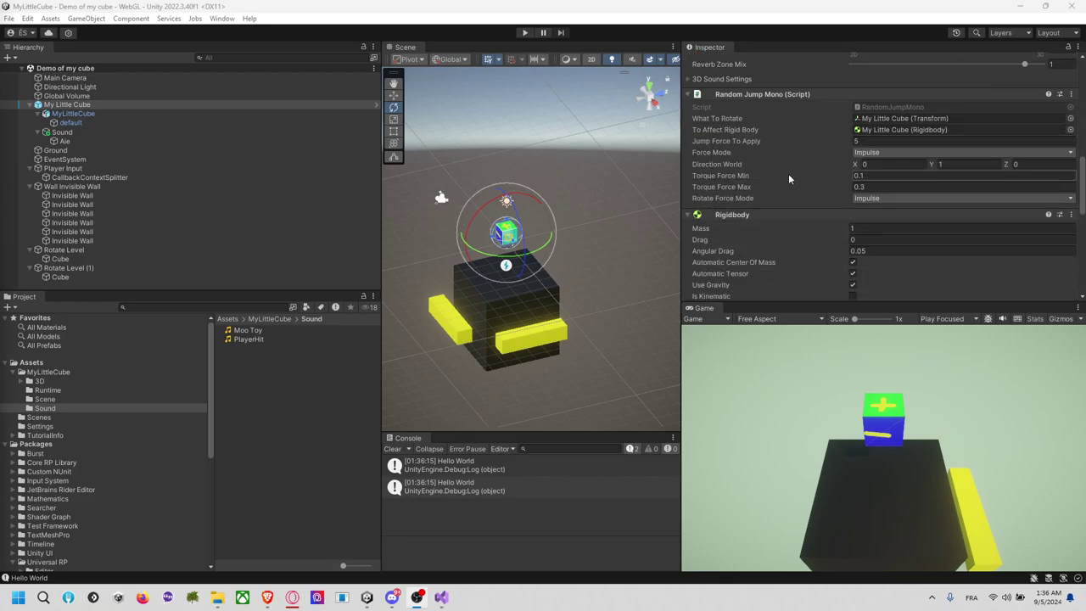
pyautogui.scroll(-2, 788, 173)
pyautogui.scroll(-2, 788, 173)
pyautogui.scroll(-2, 787, 174)
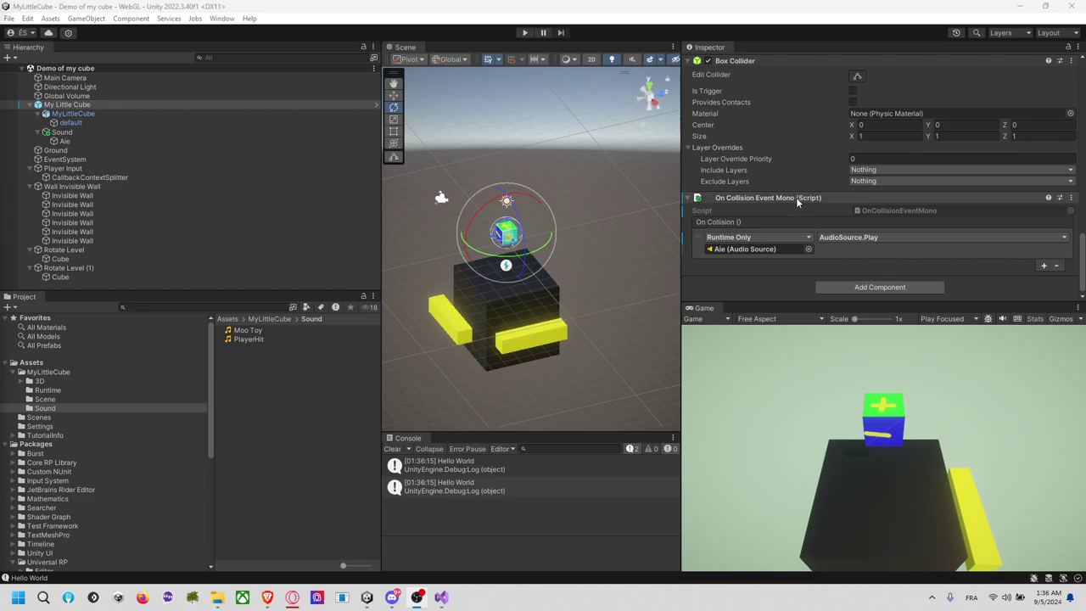
pyautogui.doubleClick(899, 210)
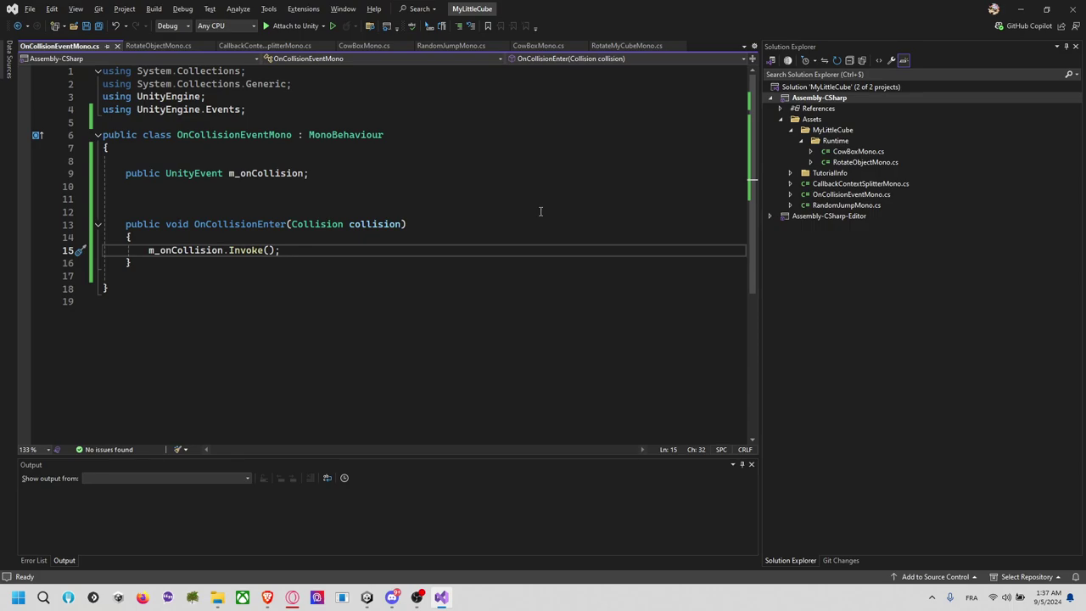
# Declare a public LayerMask field m_canCollideBy above m_onCollision and save
pyautogui.click(373, 172)
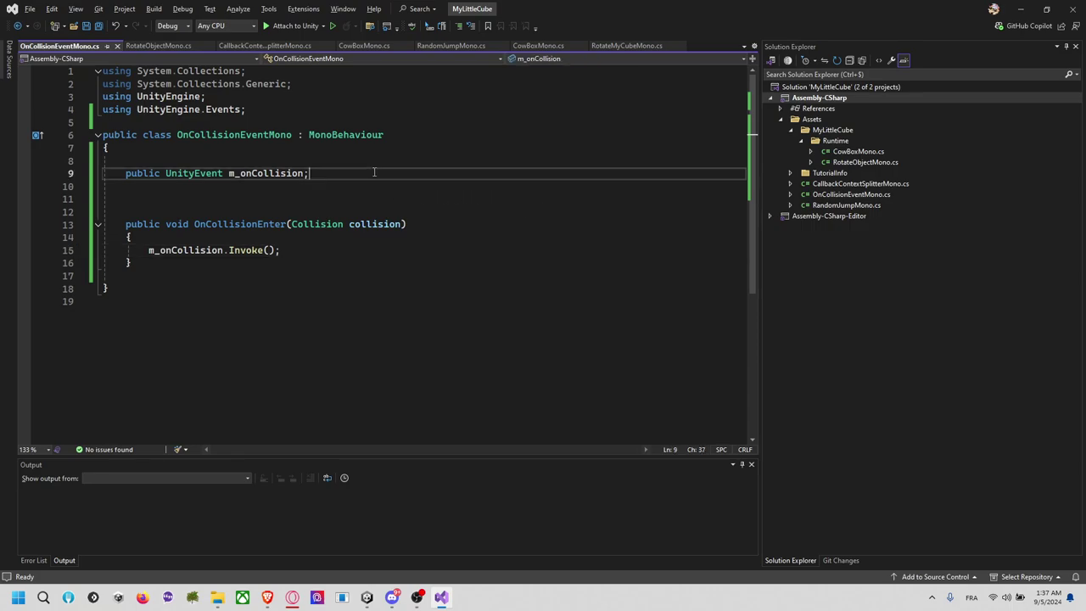
pyautogui.hotkey('ctrl', 'Return')
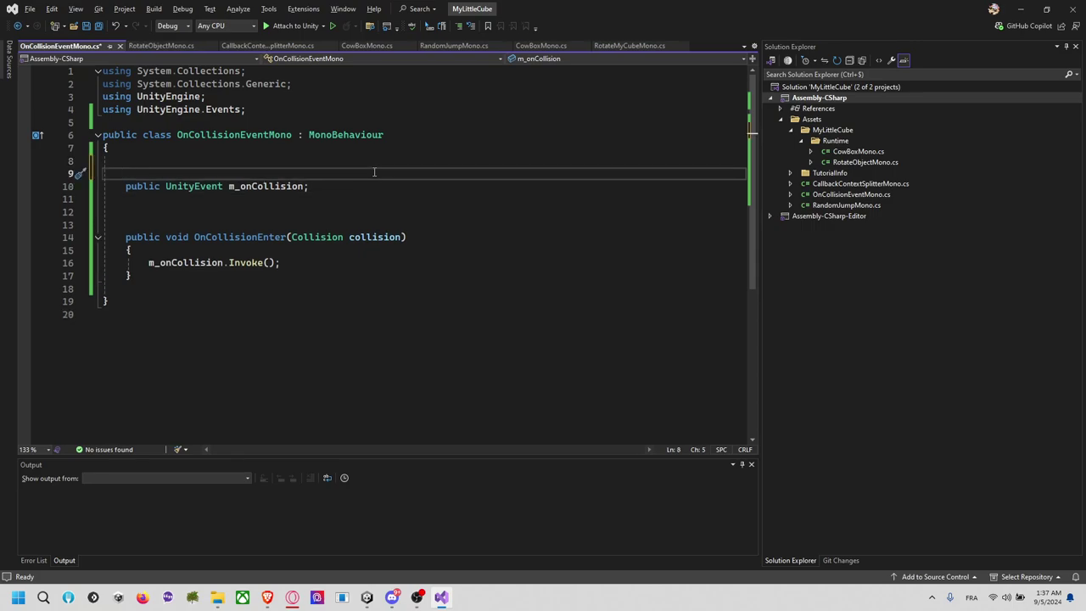
pyautogui.write('pu')
pyautogui.press('BackSpace')
pyautogui.write('y')
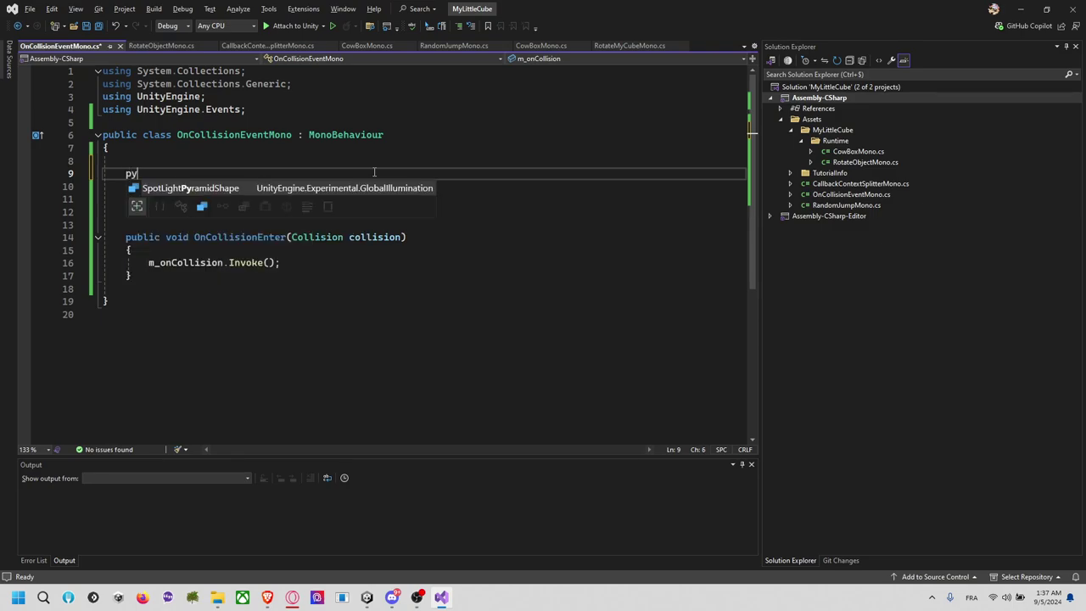
pyautogui.write('bli')
pyautogui.press('BackSpace')
pyautogui.press('BackSpace')
pyautogui.press('BackSpace')
pyautogui.press('BackSpace')
pyautogui.write('ubl')
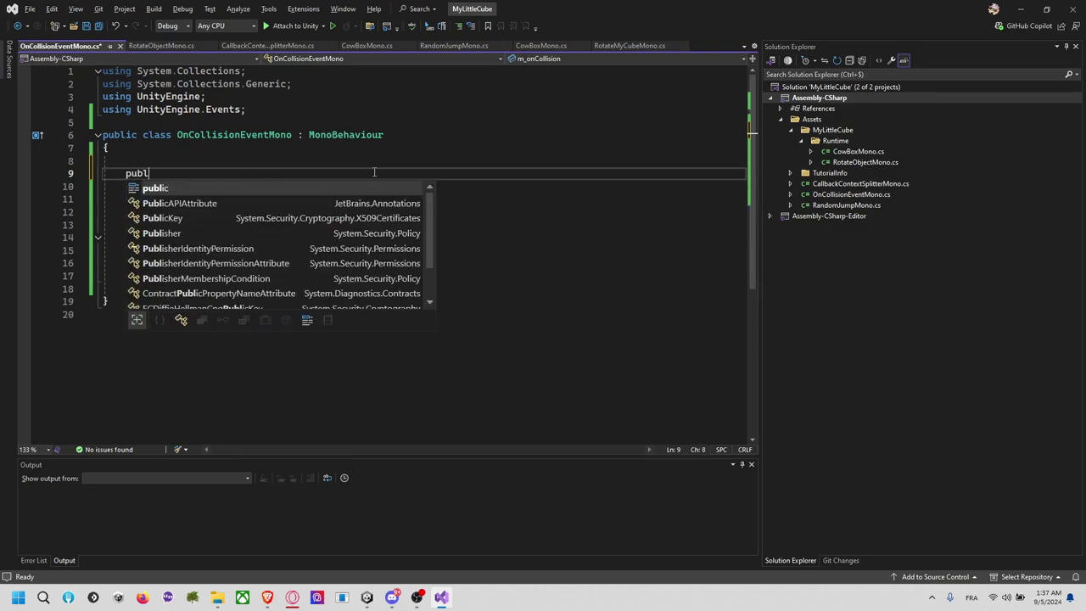
pyautogui.write('ic Layer')
pyautogui.press('Tab')
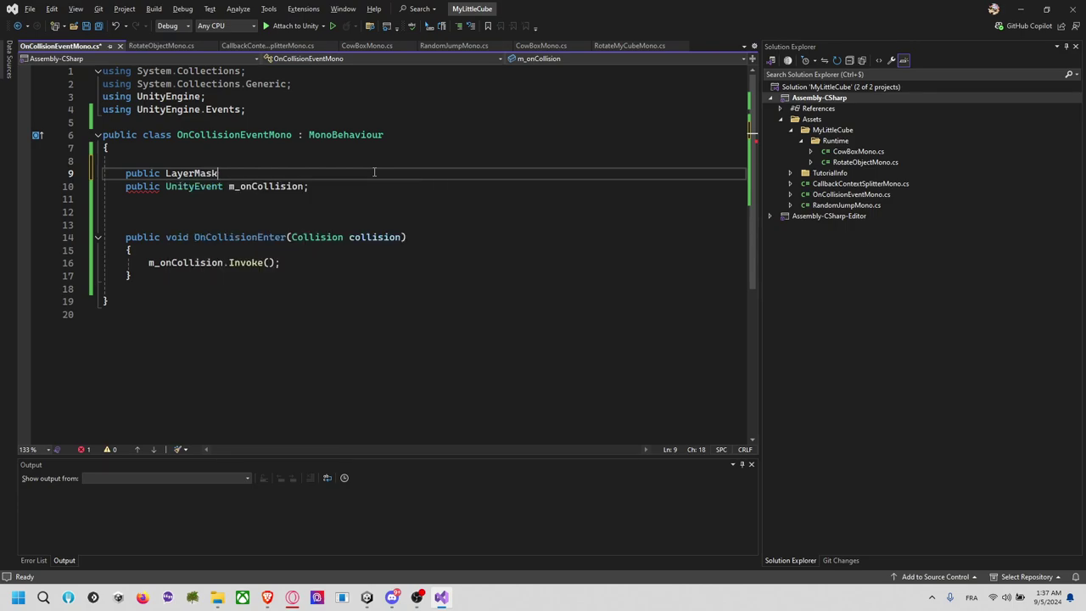
pyautogui.write(' m_can')
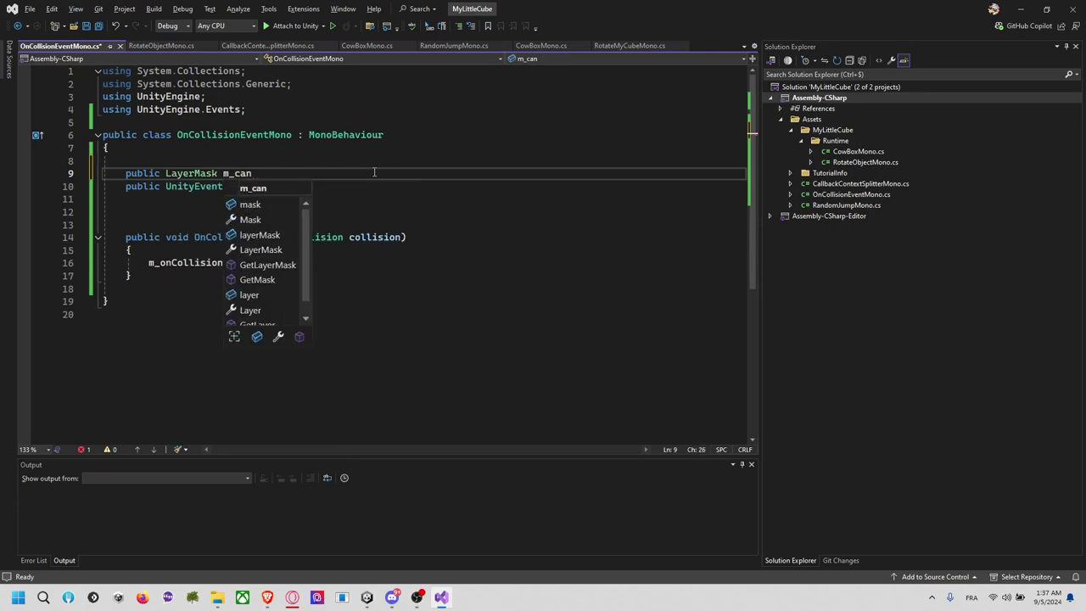
pyautogui.write('BeHit')
pyautogui.write('By')
pyautogui.press('BackSpace')
pyautogui.press('BackSpace')
pyautogui.press('BackSpace')
pyautogui.press('BackSpace')
pyautogui.press('BackSpace')
pyautogui.press('BackSpace')
pyautogui.write('Collide')
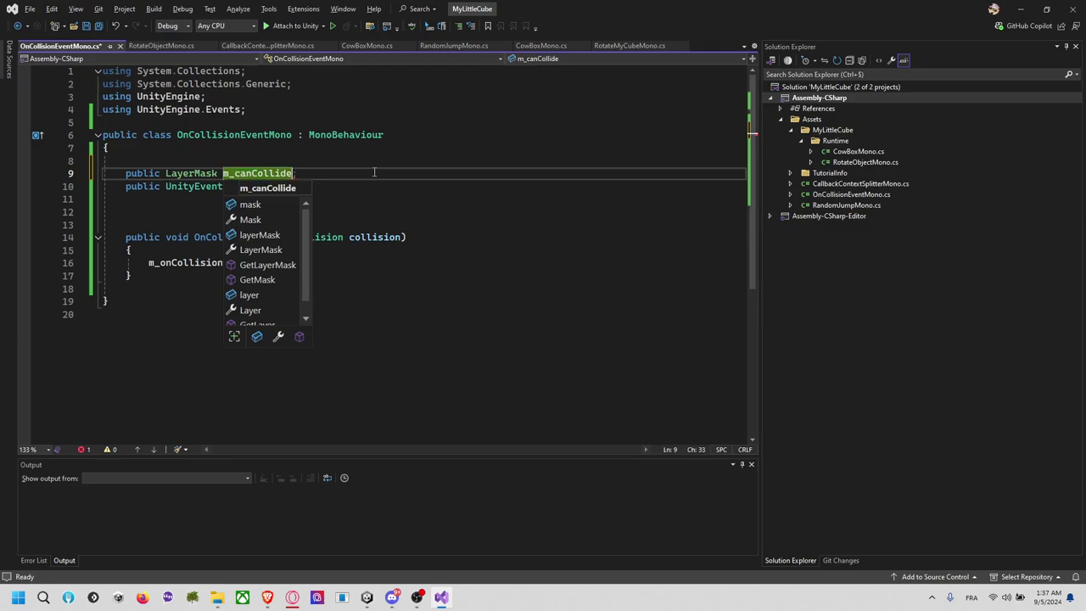
pyautogui.write('By;')
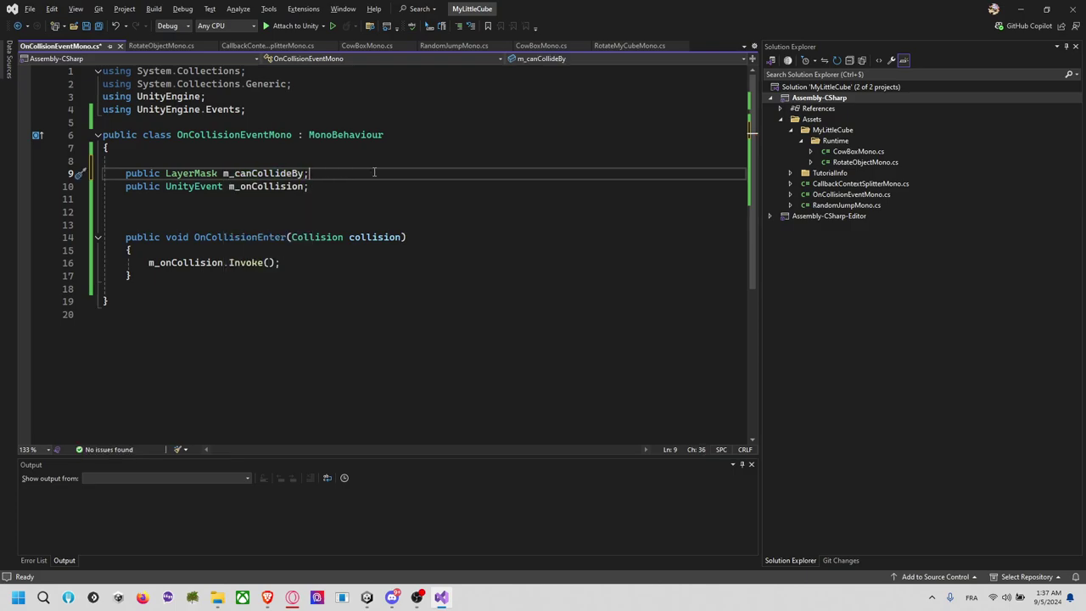
pyautogui.hotkey('ctrl', 's')
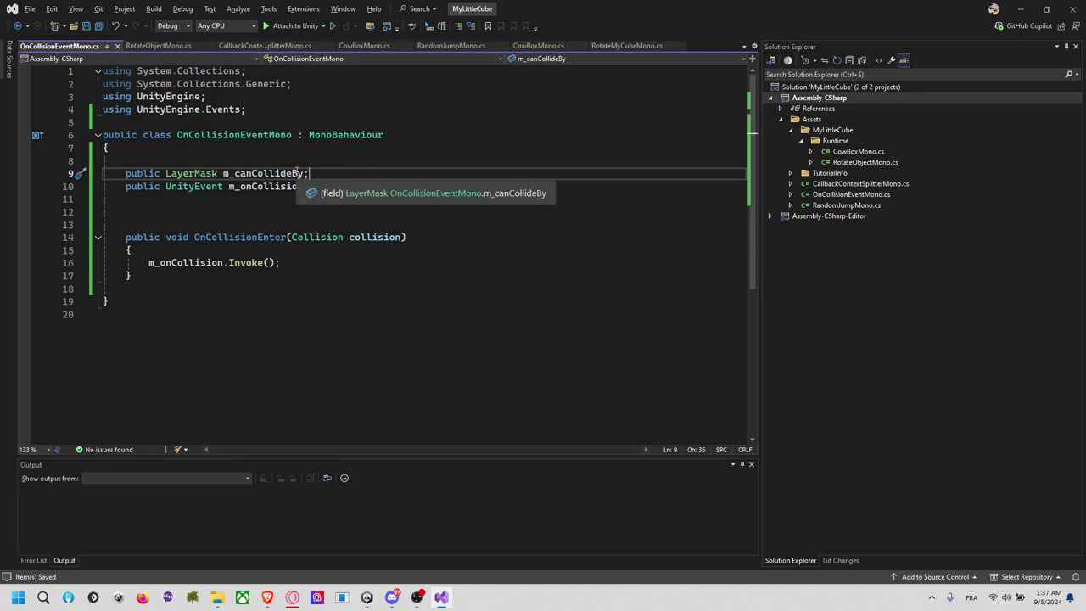
# Add an early return in OnCollisionEnter when the collision layer isn't in m_canCollideBy
pyautogui.doubleClick(277, 176)
pyautogui.click(310, 252)
pyautogui.press('Return')
pyautogui.press('Return')
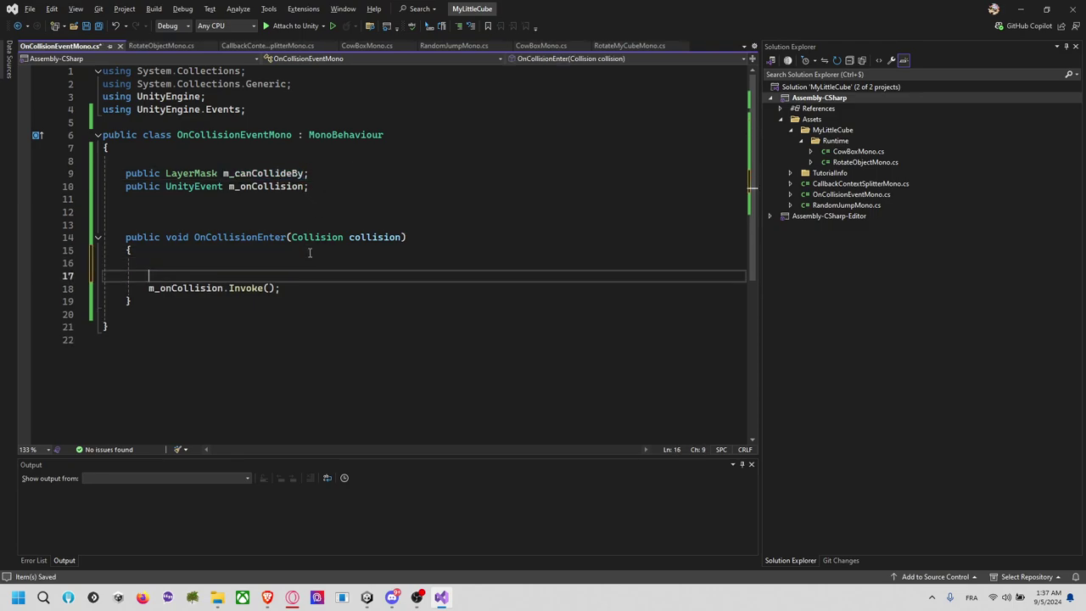
pyautogui.press('Return')
pyautogui.press('Up')
pyautogui.press('Tab')
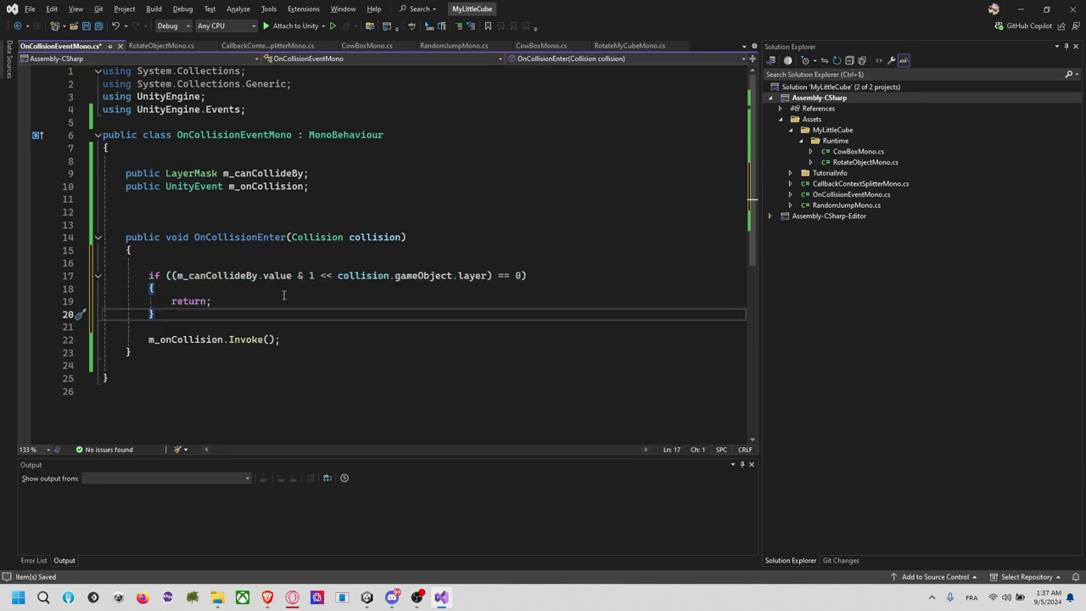
pyautogui.hotkey('alt', 'Tab')
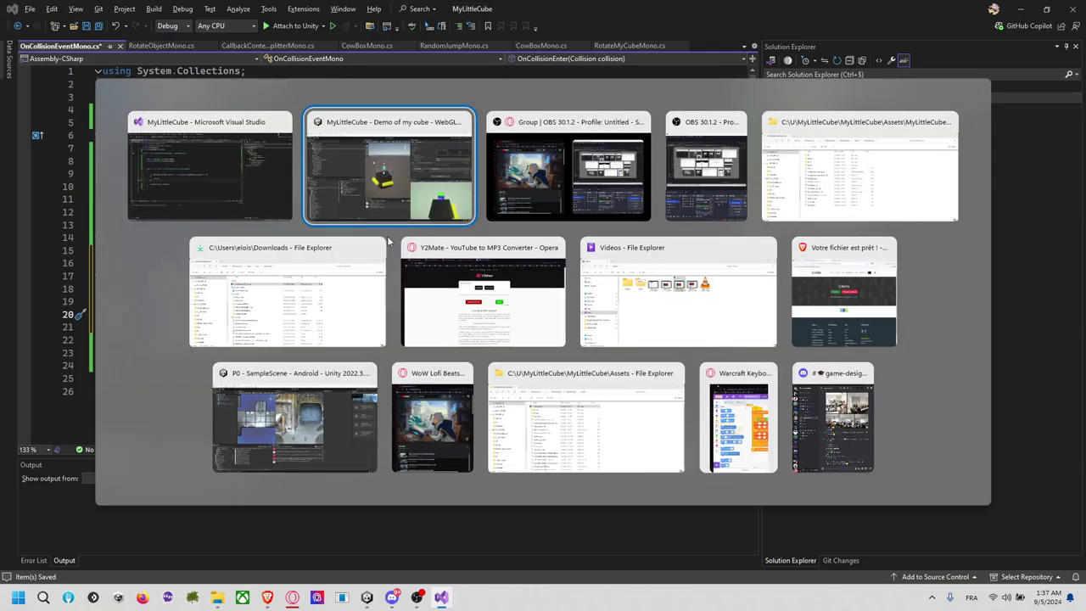
# Type and clear a 'coment fait une col' search in Opera, then return to Visual Studio
pyautogui.click(442, 293)
pyautogui.click(420, 31)
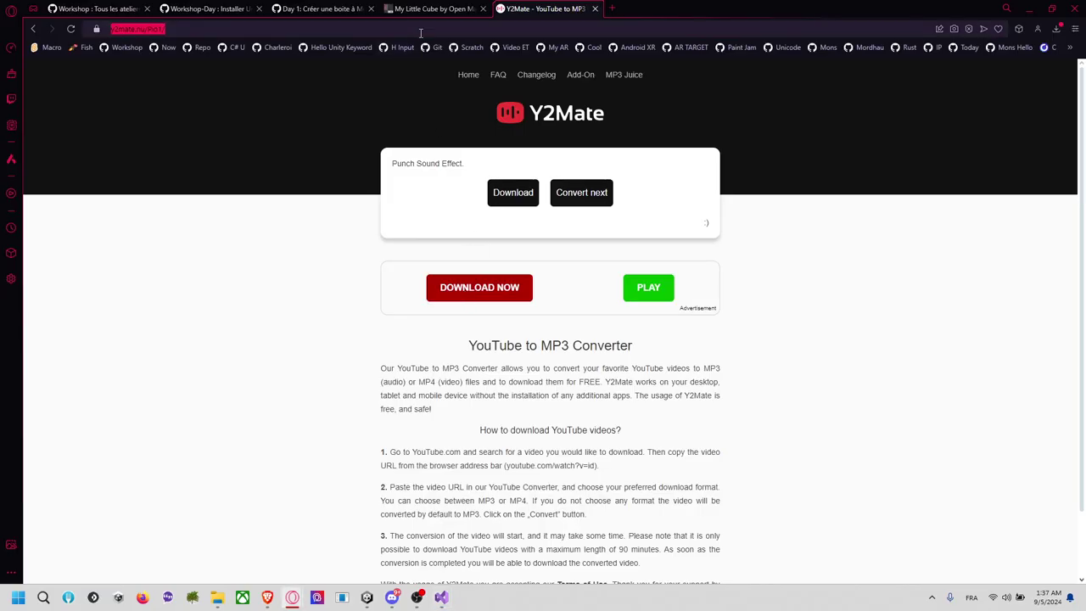
pyautogui.write('coment fait un')
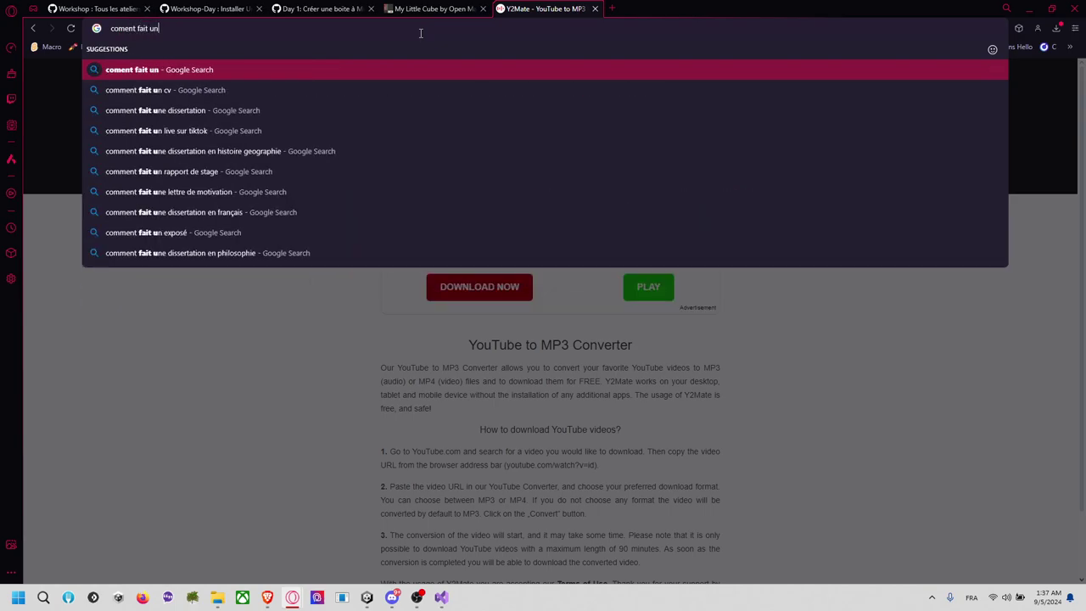
pyautogui.write('e colie')
pyautogui.hotkey('ctrl', 'a')
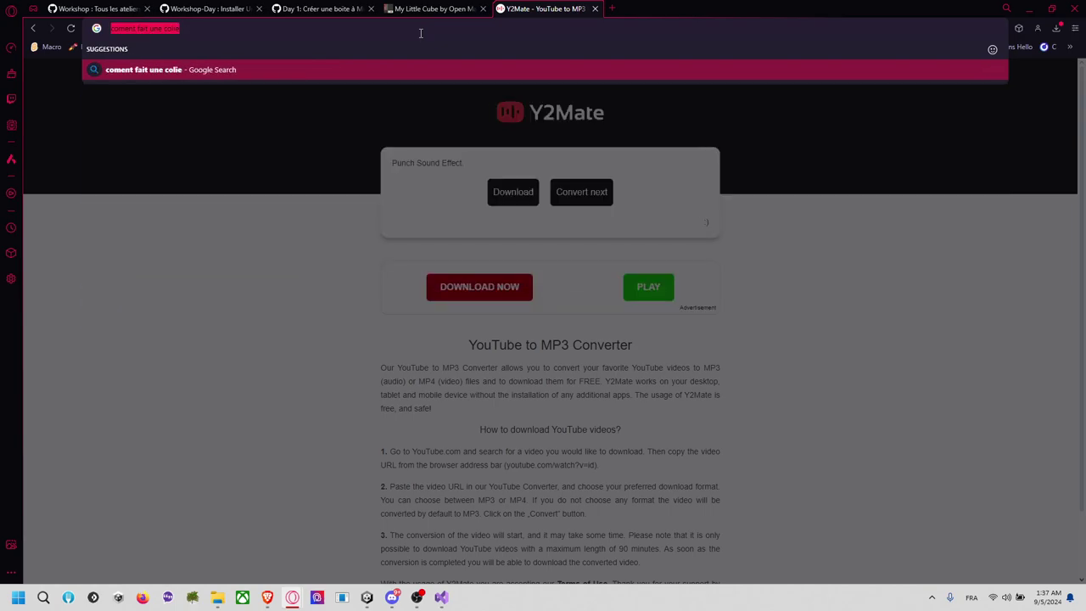
pyautogui.press('BackSpace')
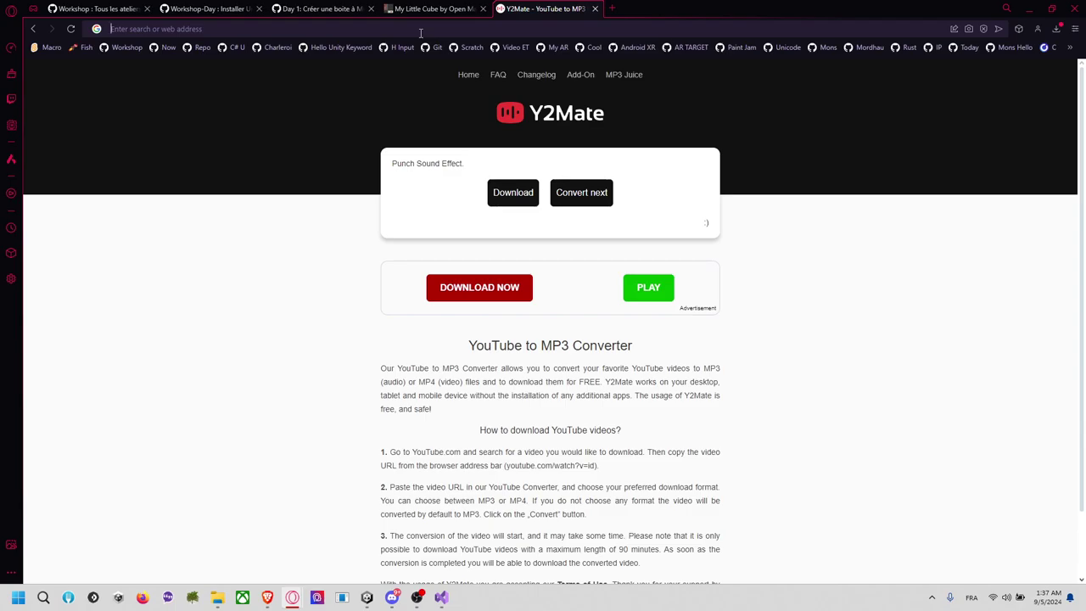
pyautogui.hotkey('alt', 'Tab')
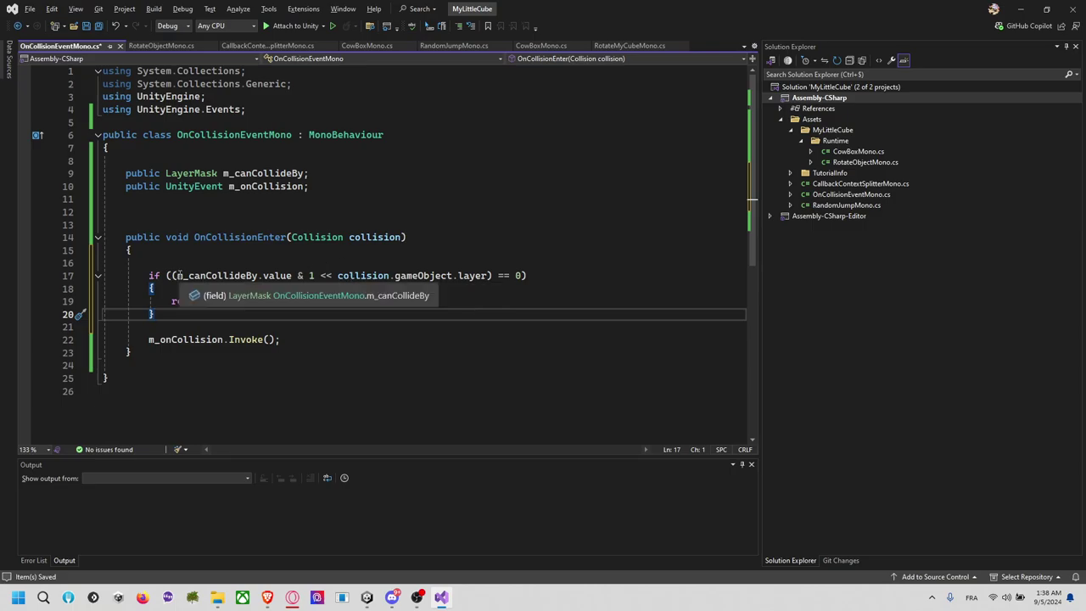
# Extract the layer-mask if condition into a new method named IsInLayerAllowed
pyautogui.moveTo(176, 275); pyautogui.dragTo(485, 276)
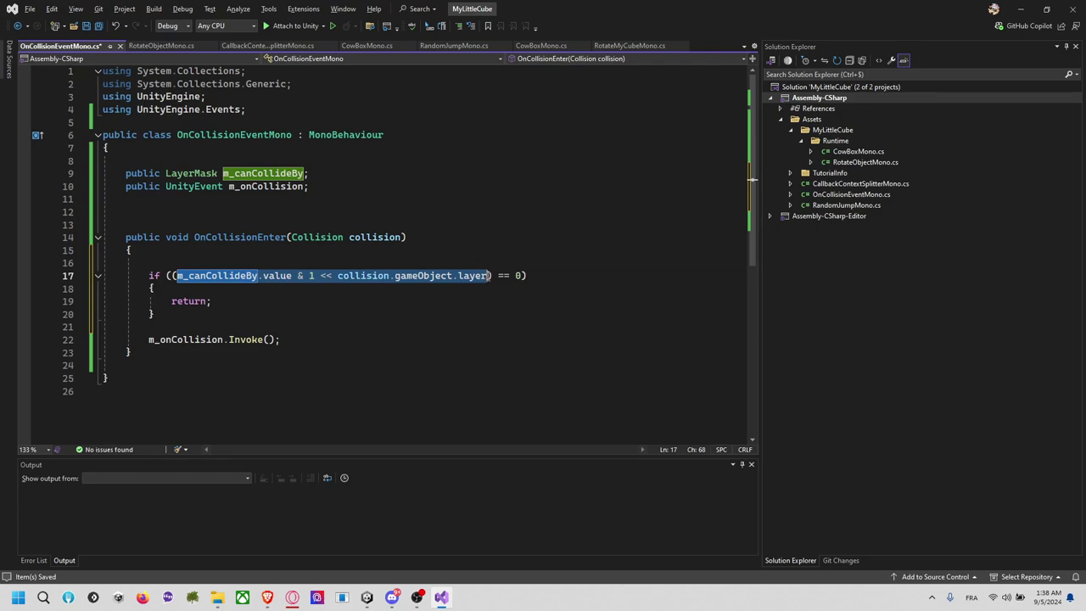
pyautogui.moveTo(525, 276); pyautogui.dragTo(171, 276)
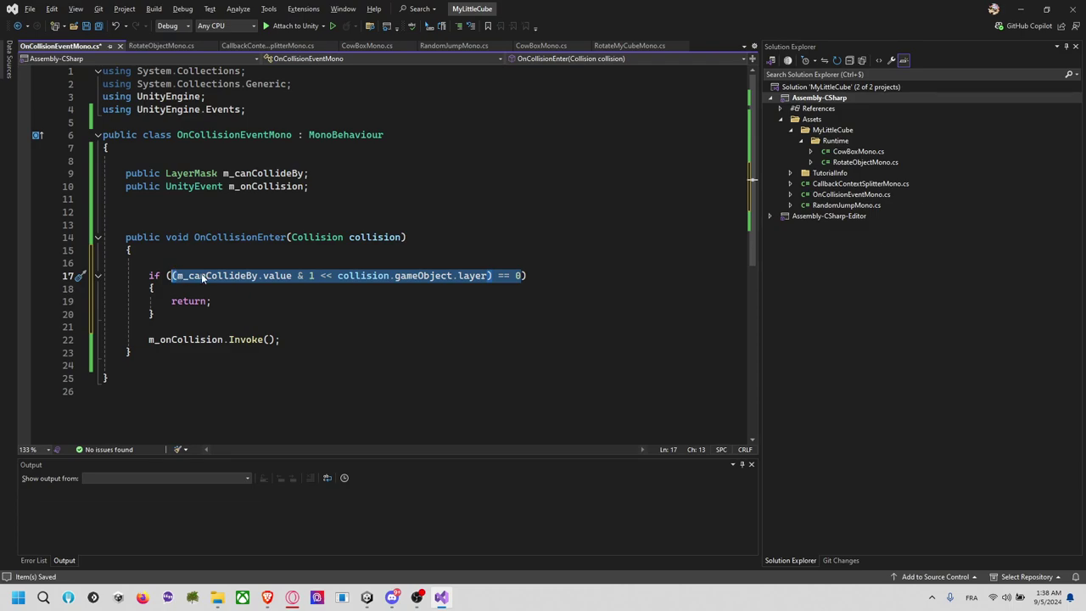
pyautogui.hotkey('ctrl', '.')
pyautogui.press('Down')
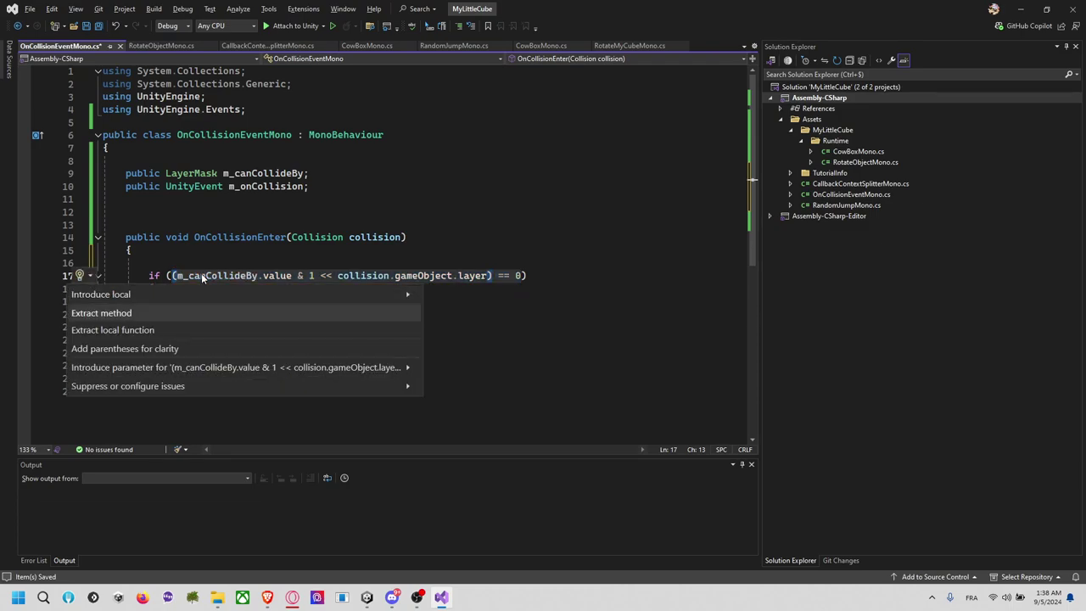
pyautogui.press('Return')
pyautogui.write('Is')
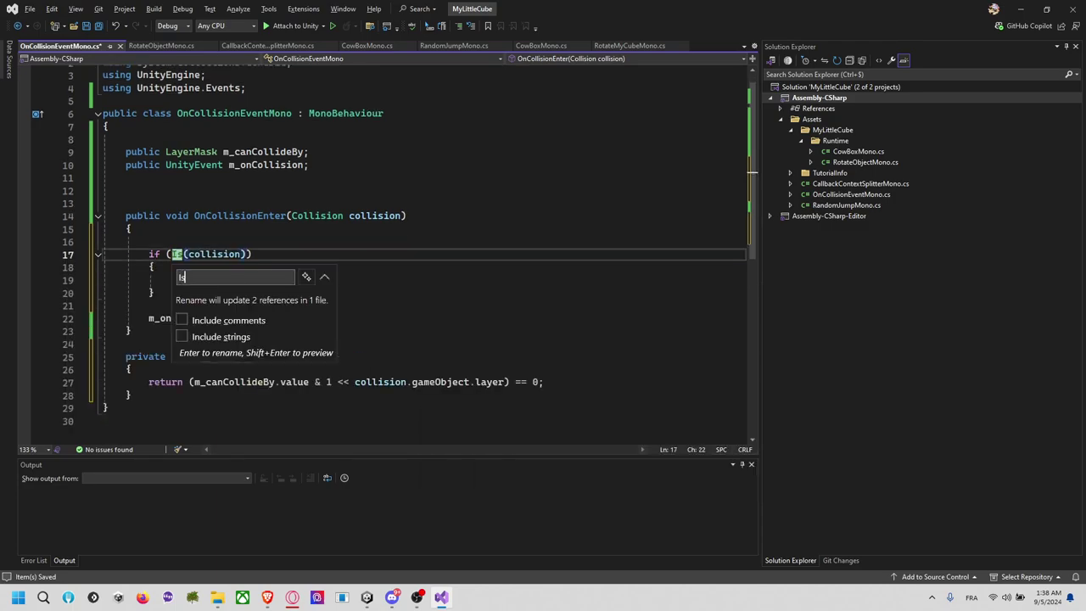
pyautogui.write('InL')
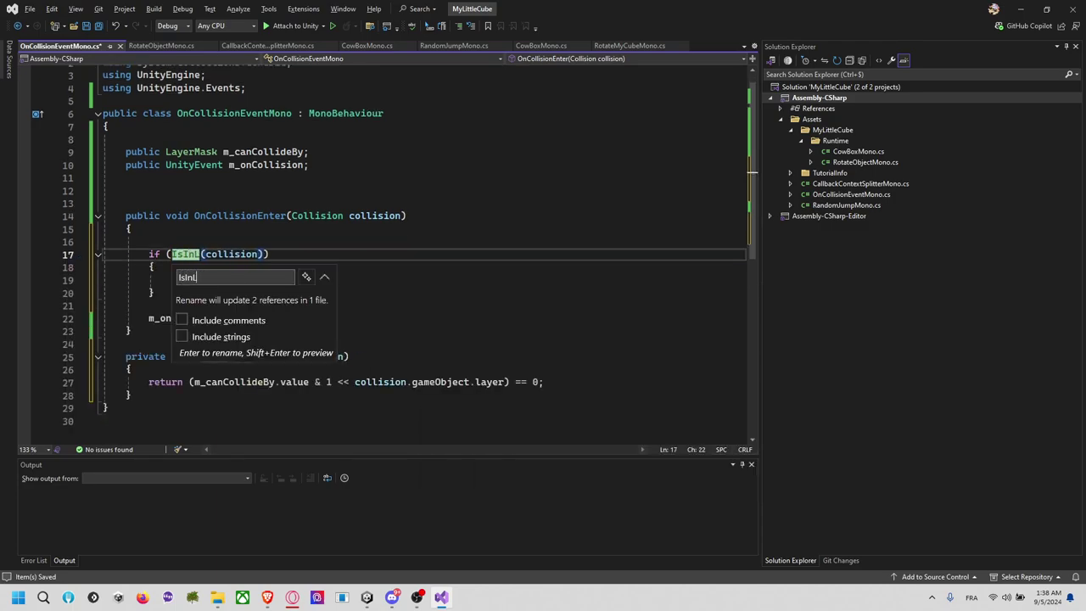
pyautogui.write('ayerAllowe')
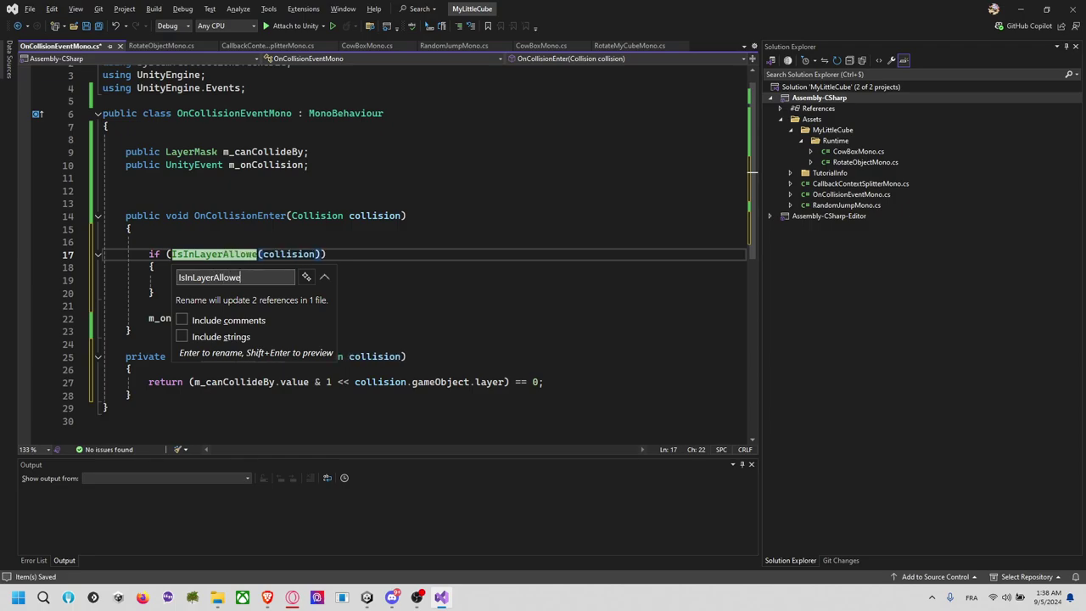
pyautogui.write('d')
pyautogui.press('Return')
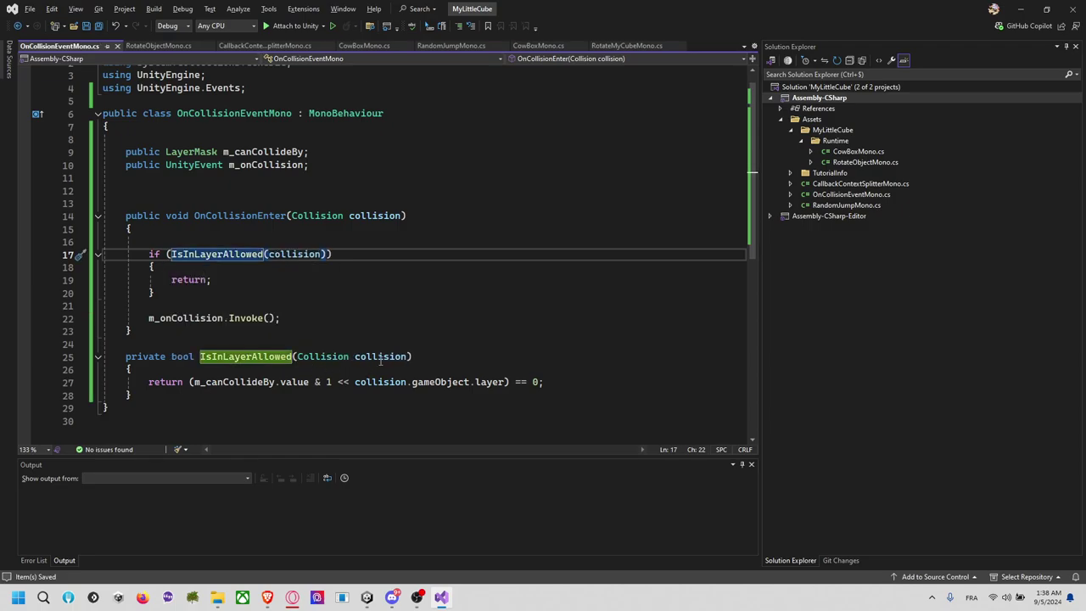
# Inspect the collision, gameObject, layer and value references in IsInLayerAllowed
pyautogui.doubleClick(380, 357)
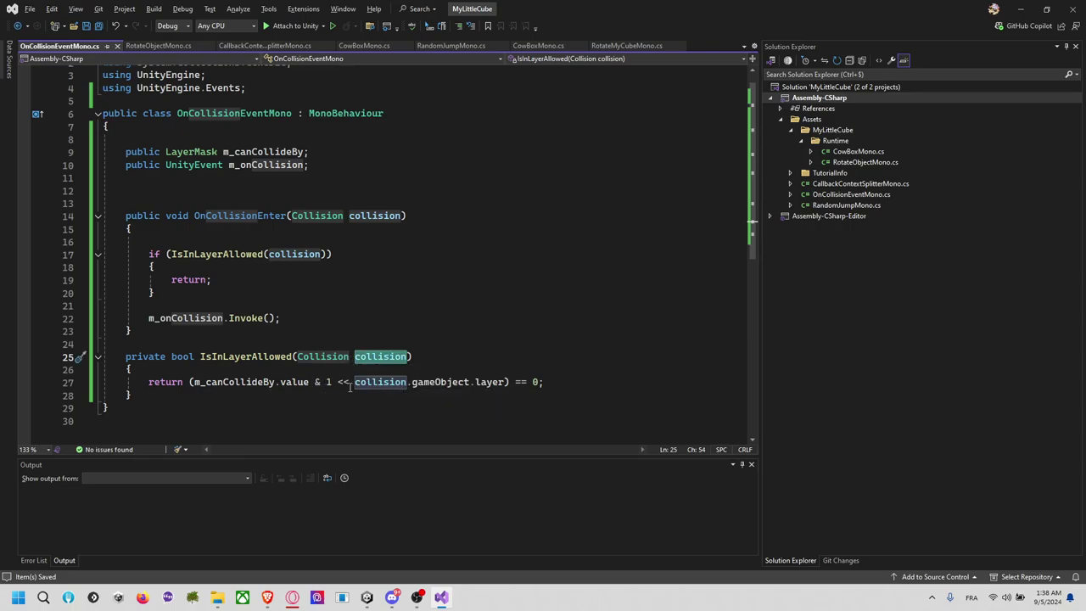
pyautogui.doubleClick(439, 382)
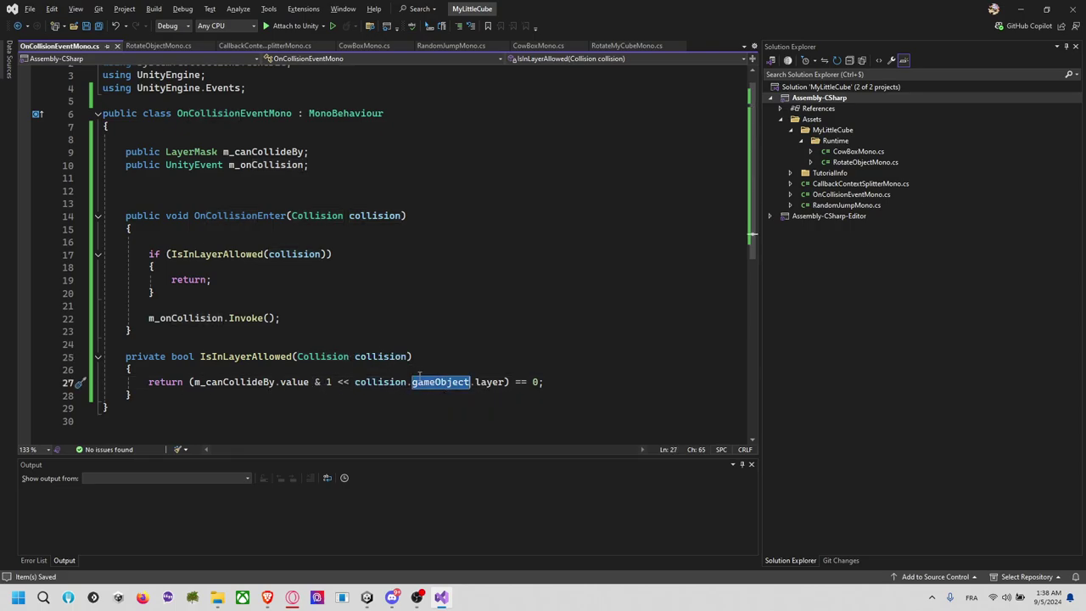
pyautogui.doubleClick(492, 382)
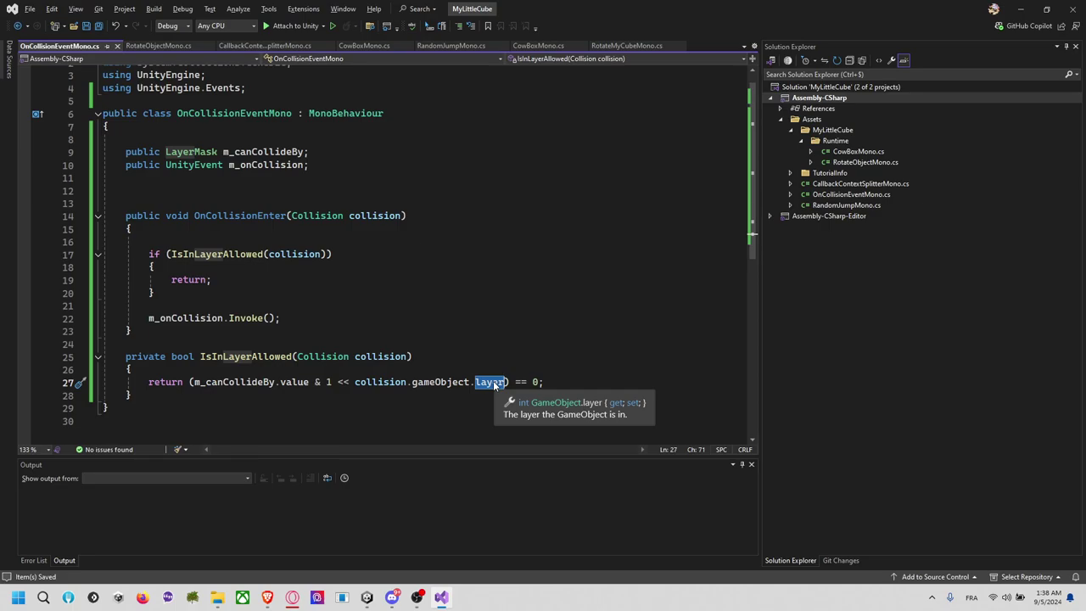
pyautogui.click(293, 382)
pyautogui.doubleClick(293, 382)
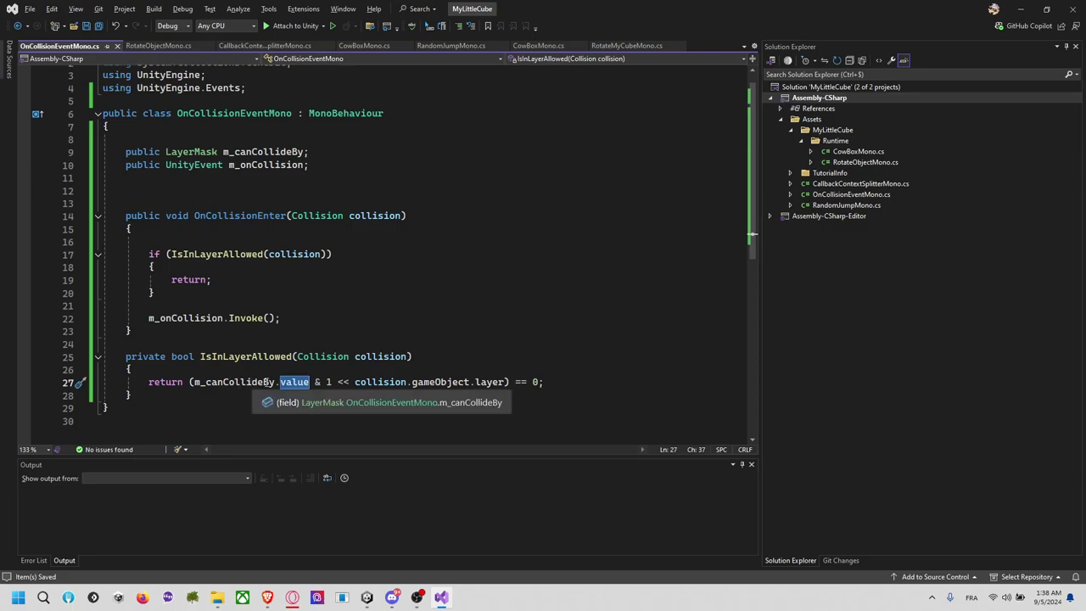
# Replace the if block's return with m_onCollision.Invoke() and save the script
pyautogui.moveTo(270, 156)
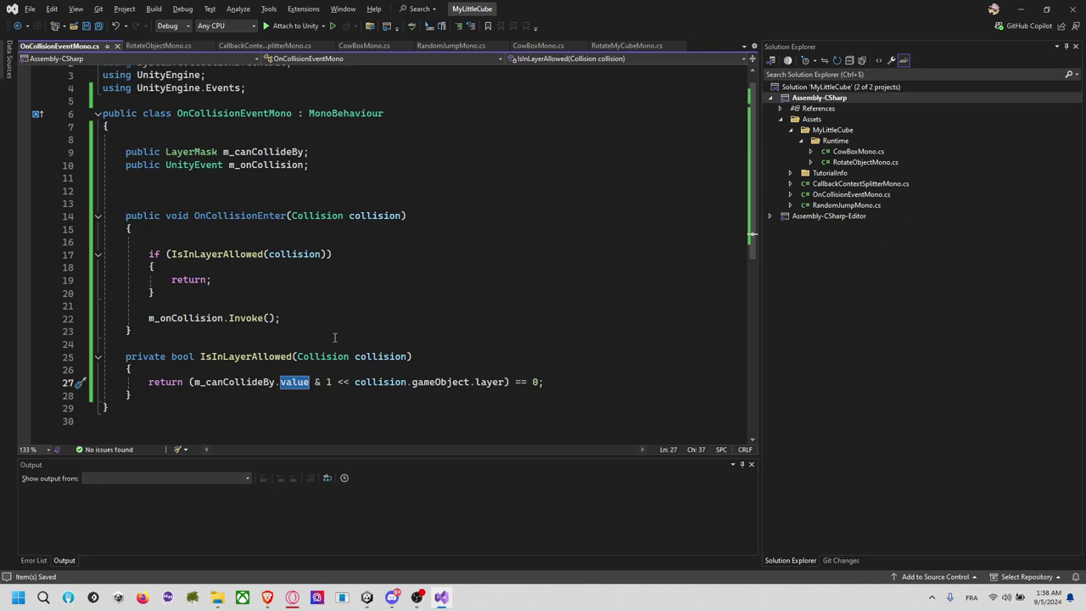
pyautogui.click(279, 318)
pyautogui.hotkey('ctrl', 'x')
pyautogui.moveTo(286, 281); pyautogui.dragTo(298, 269)
pyautogui.hotkey('ctrl', 'v')
pyautogui.click(272, 301)
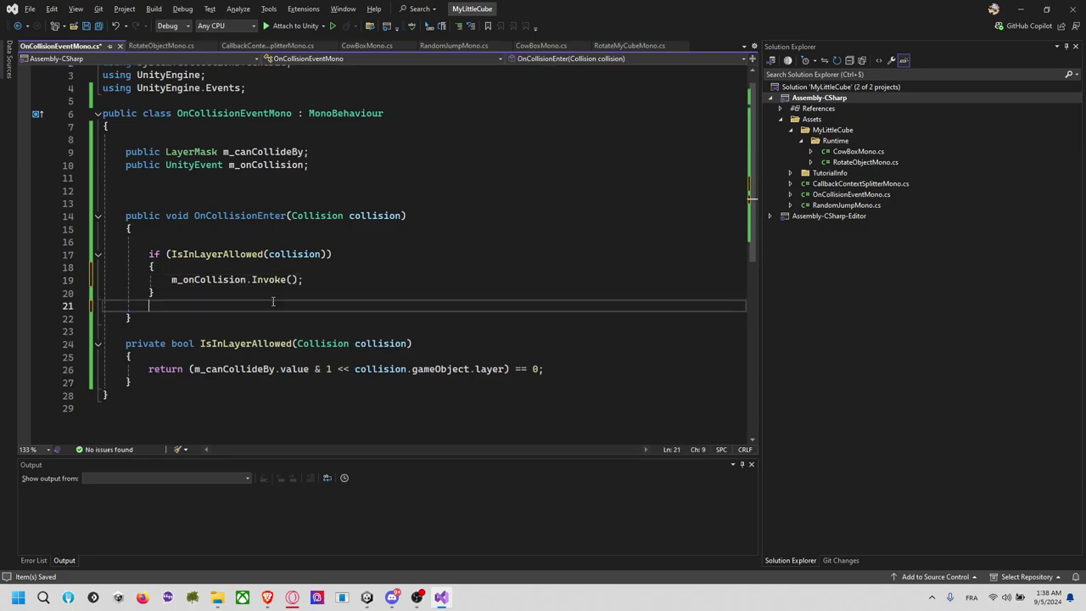
pyautogui.hotkey('ctrl', 's')
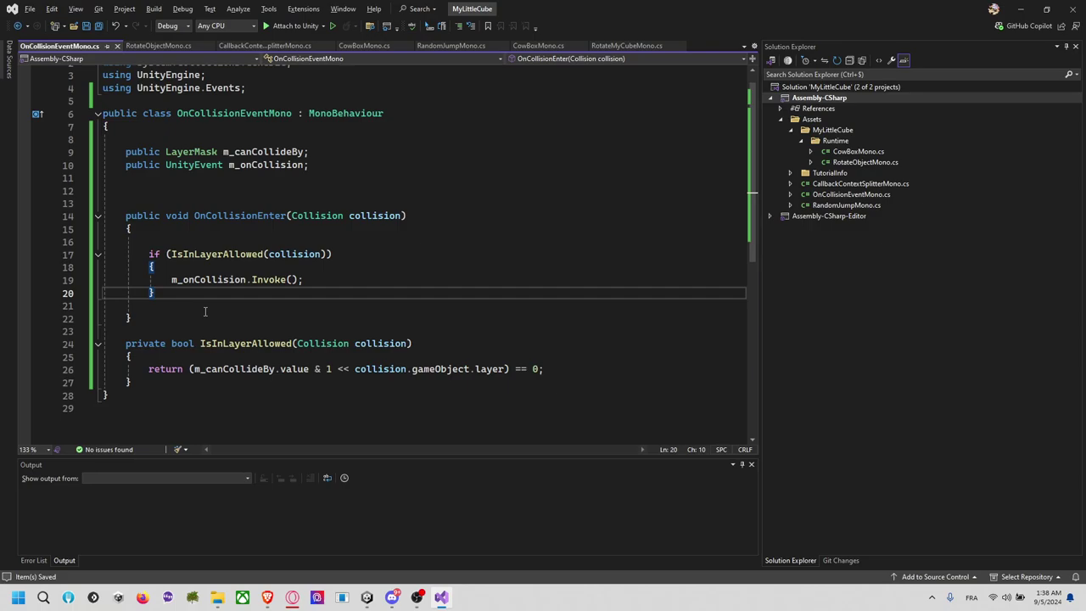
pyautogui.hotkey('alt', 'Tab')
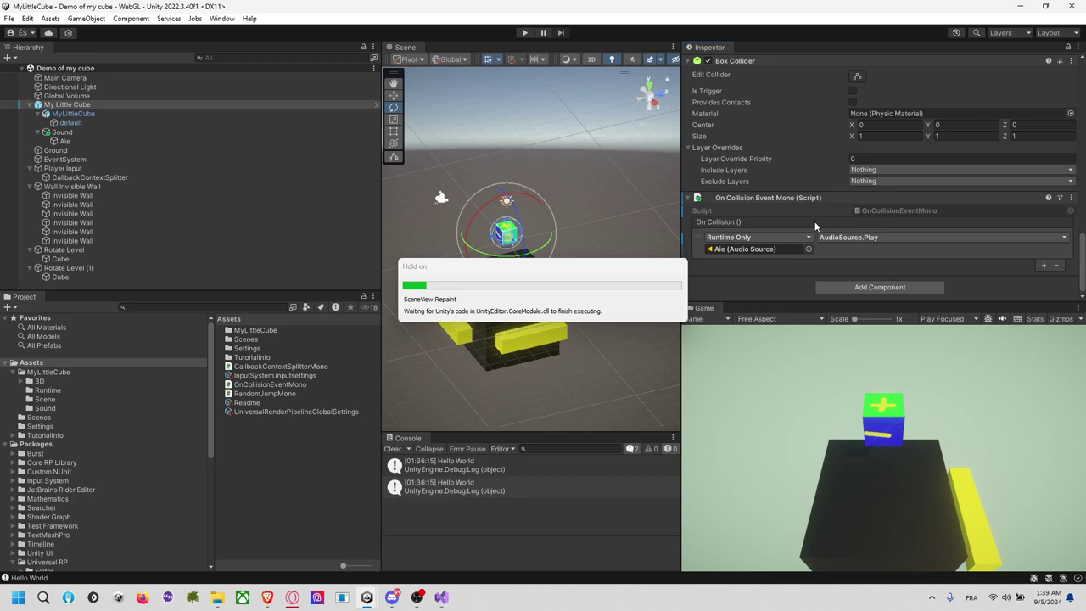
# Check the new Can Collide By layer dropdown on On Collision Event Mono, leaving it at Nothing
pyautogui.scroll(-5, 814, 222)
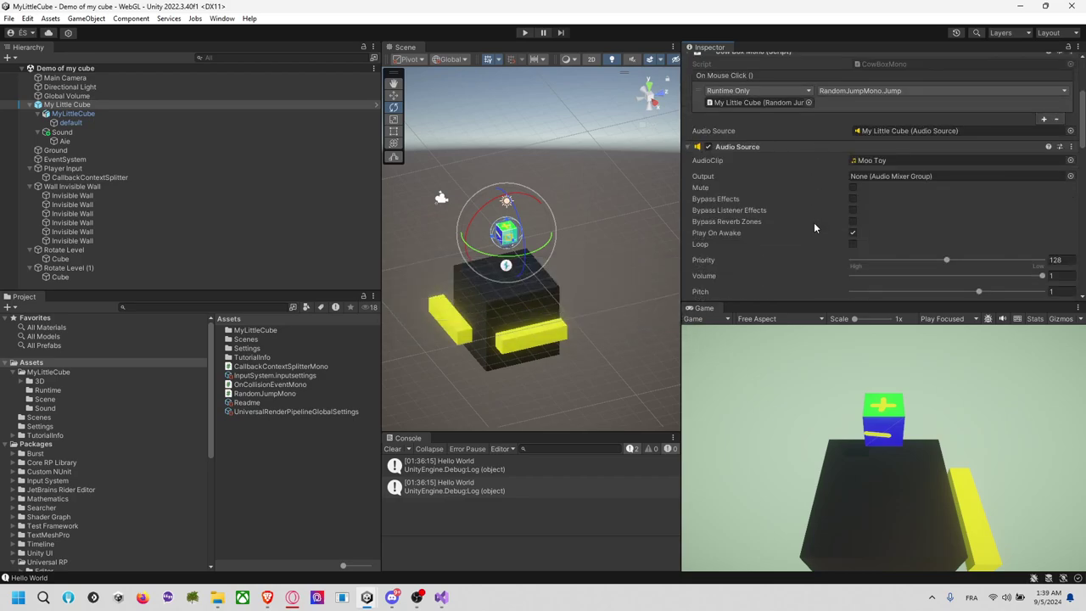
pyautogui.scroll(4, 813, 222)
pyautogui.scroll(1, 813, 222)
pyautogui.scroll(-2, 818, 220)
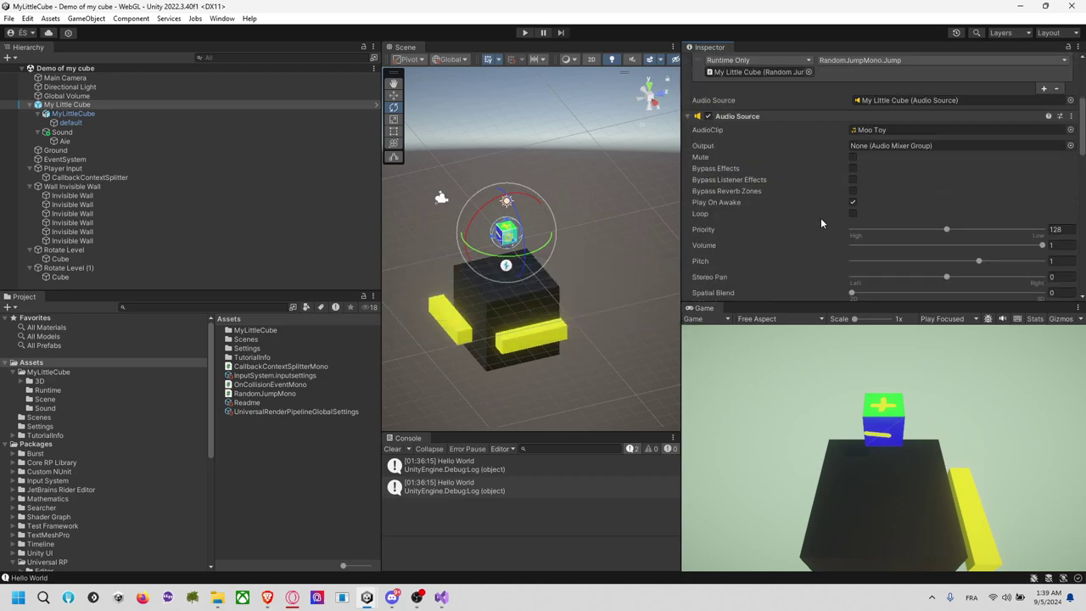
pyautogui.scroll(-5, 821, 217)
pyautogui.scroll(-2, 821, 217)
pyautogui.scroll(-2, 818, 217)
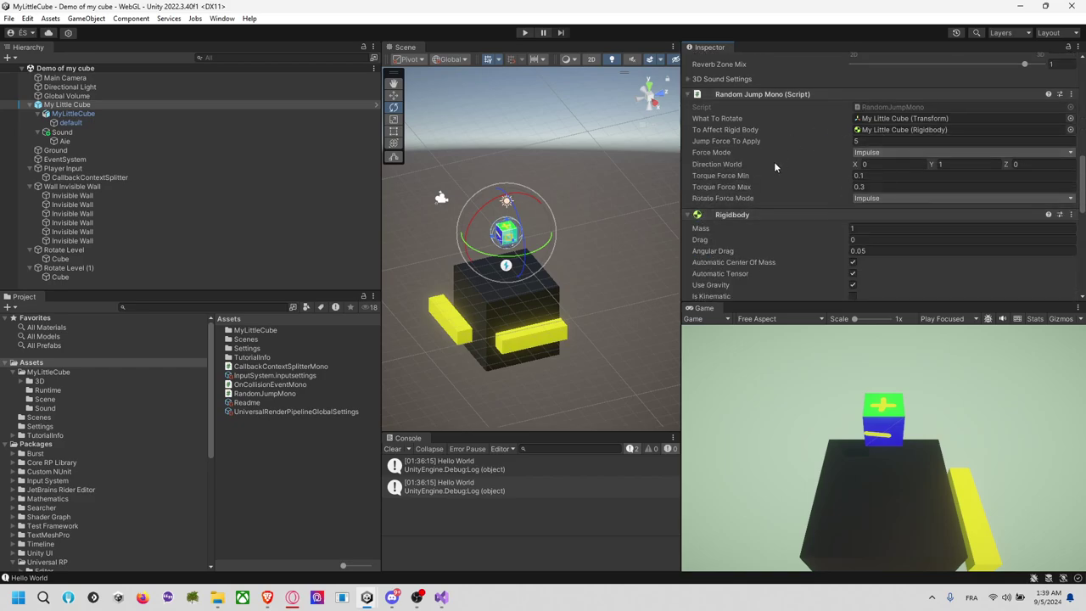
pyautogui.scroll(-4, 803, 164)
pyautogui.scroll(-3, 801, 167)
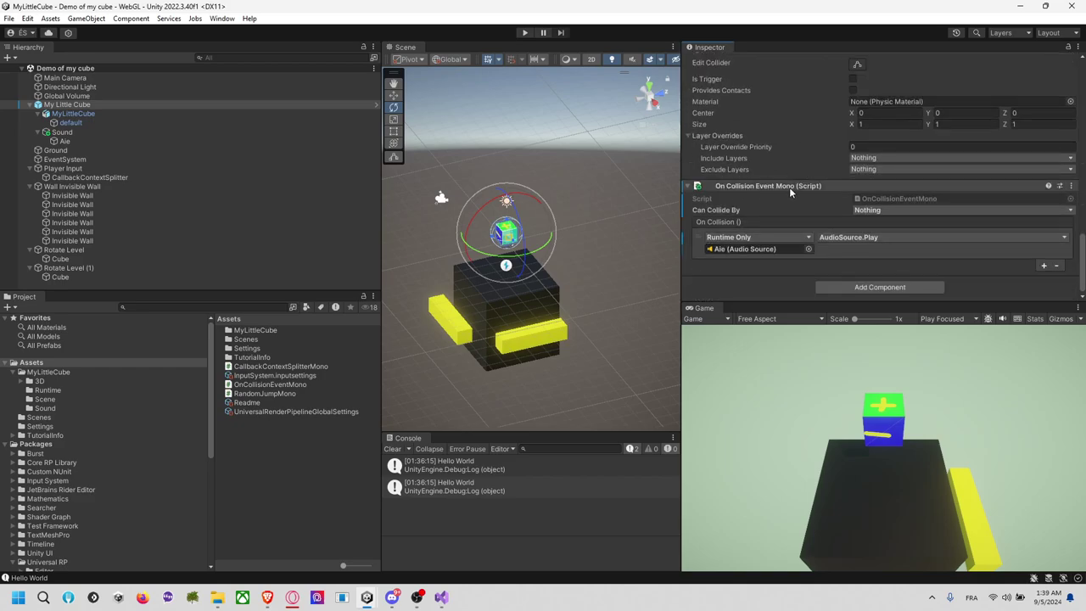
pyautogui.click(887, 210)
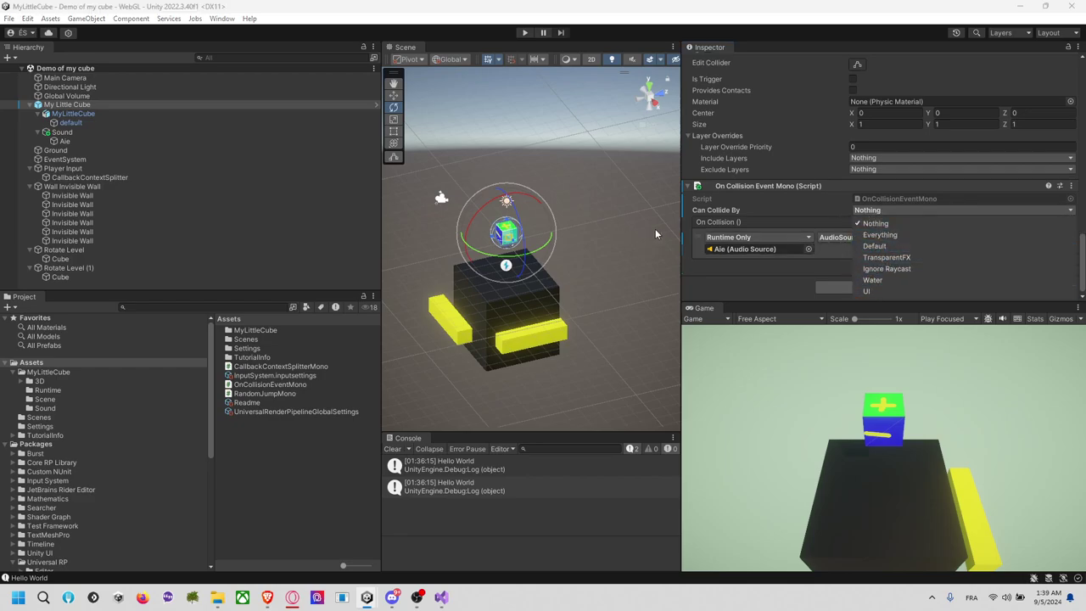
pyautogui.click(623, 242)
# With both yellow bar Cubes selected, name User Layer 8 'Enemy' via Add Layer
pyautogui.click(550, 342)
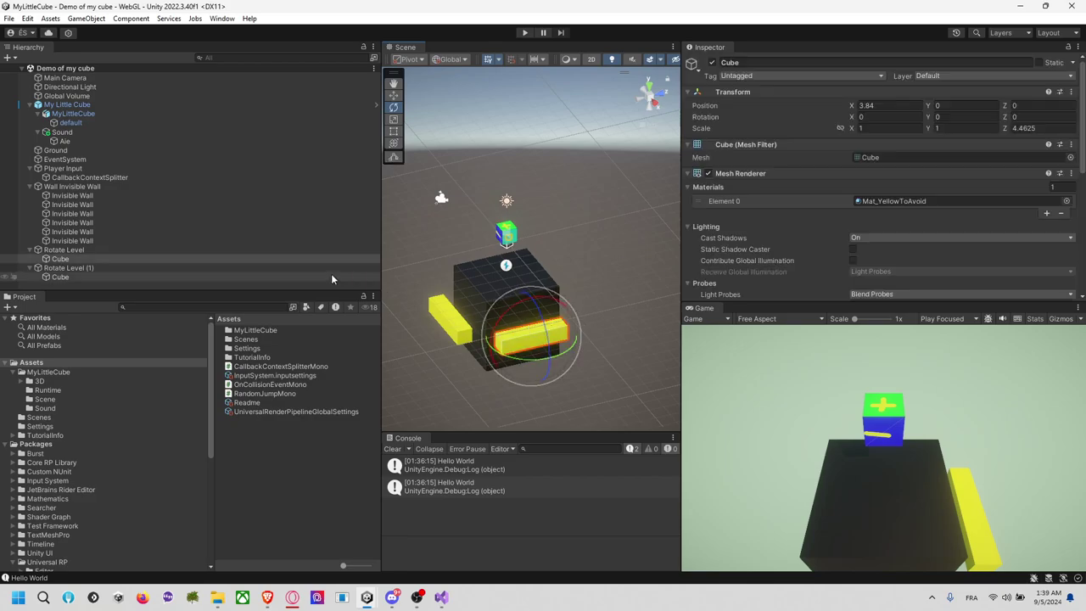
pyautogui.keyDown('ctrl'); pyautogui.click(90, 277); pyautogui.keyUp('ctrl')
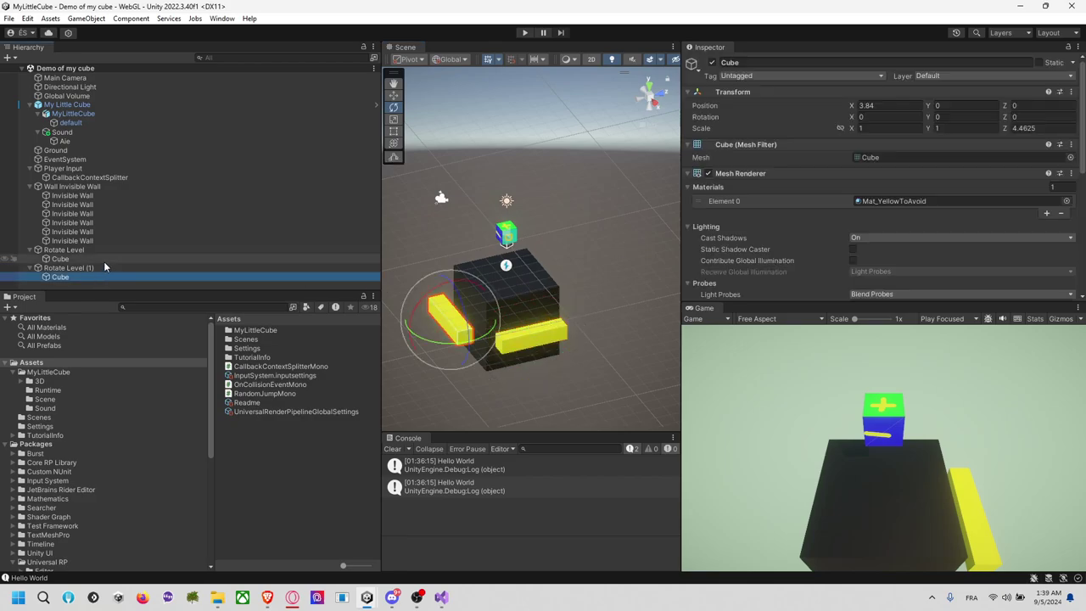
pyautogui.click(967, 77)
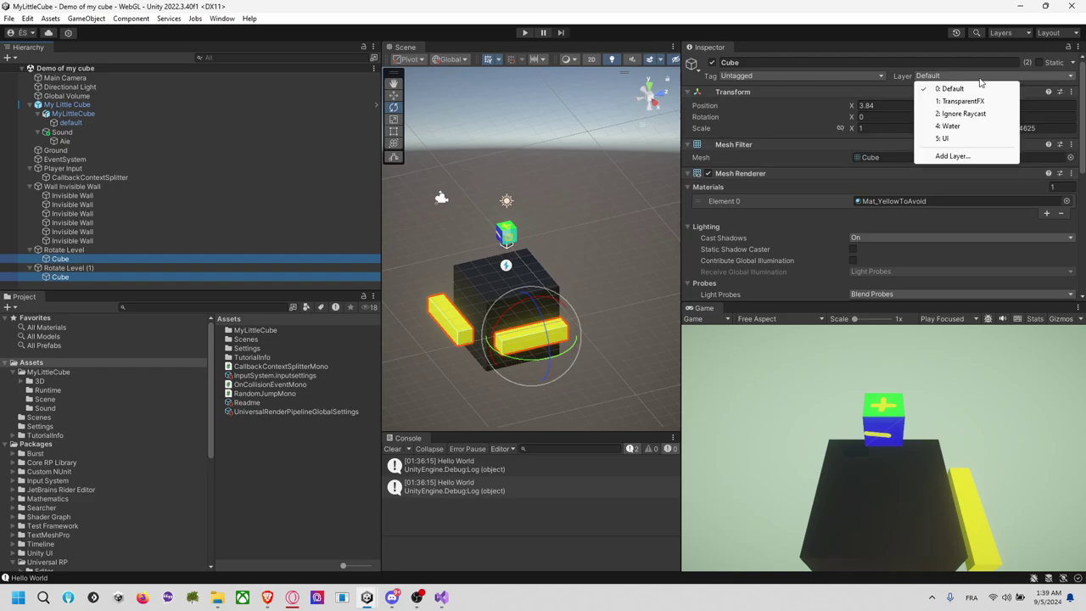
pyautogui.click(950, 156)
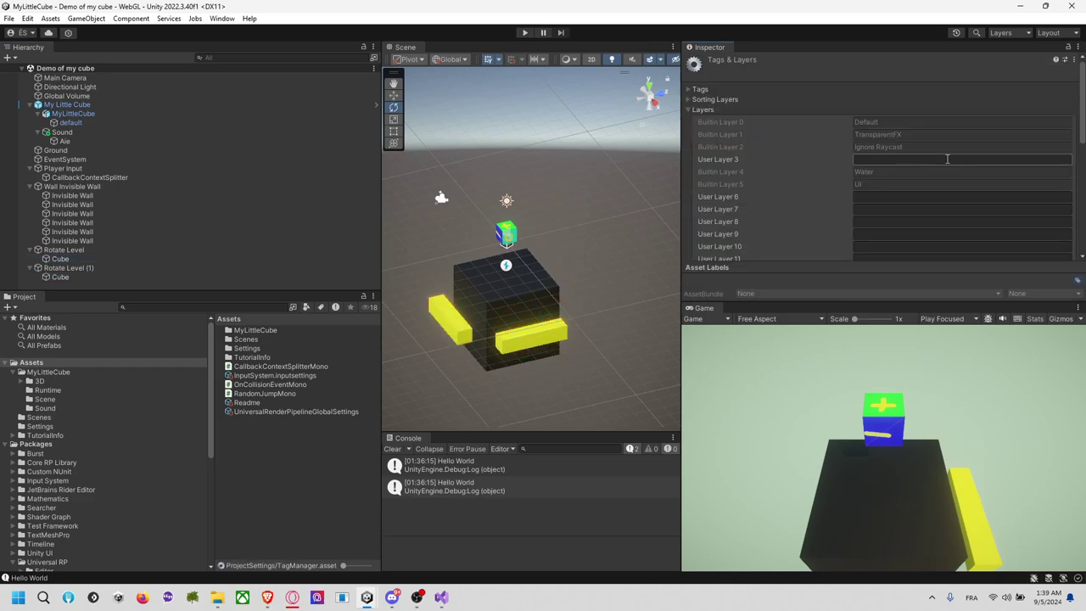
pyautogui.scroll(-5, 787, 176)
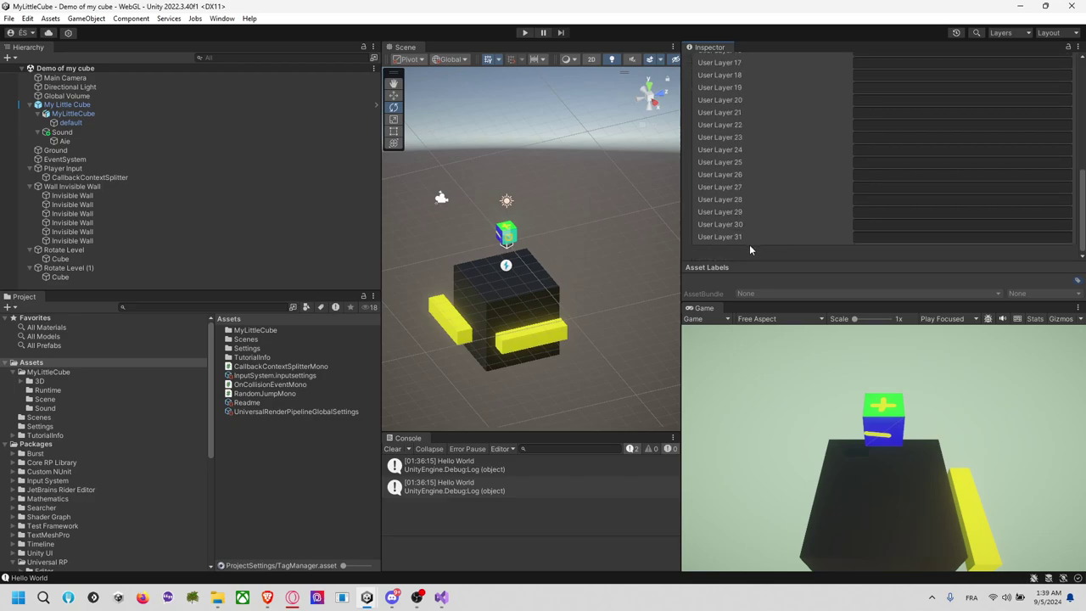
pyautogui.scroll(2, 888, 181)
pyautogui.scroll(2, 888, 180)
pyautogui.scroll(1, 887, 180)
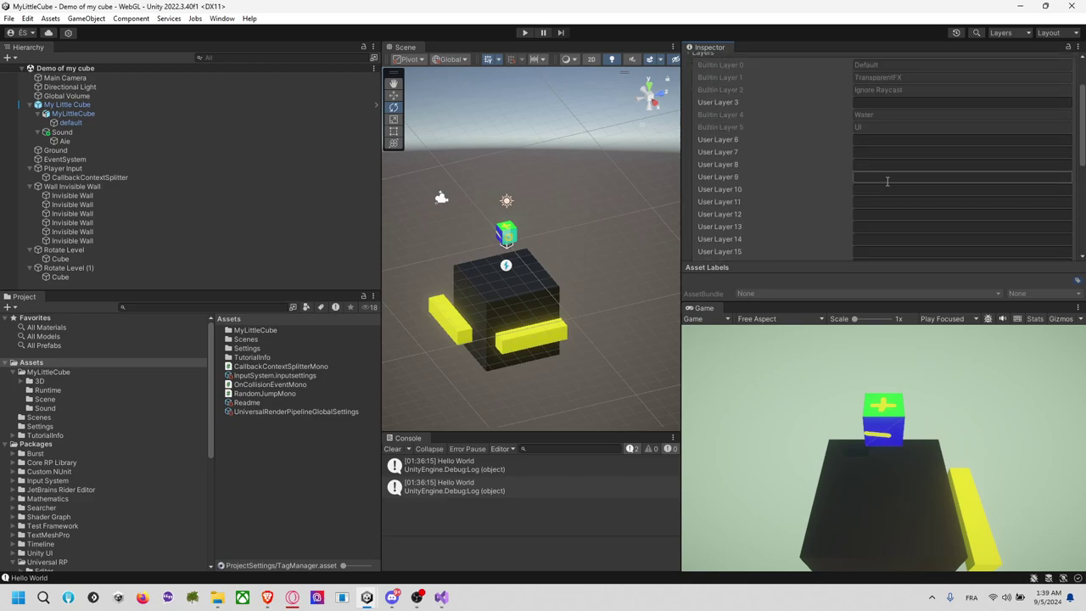
pyautogui.click(878, 165)
pyautogui.write('Enemy')
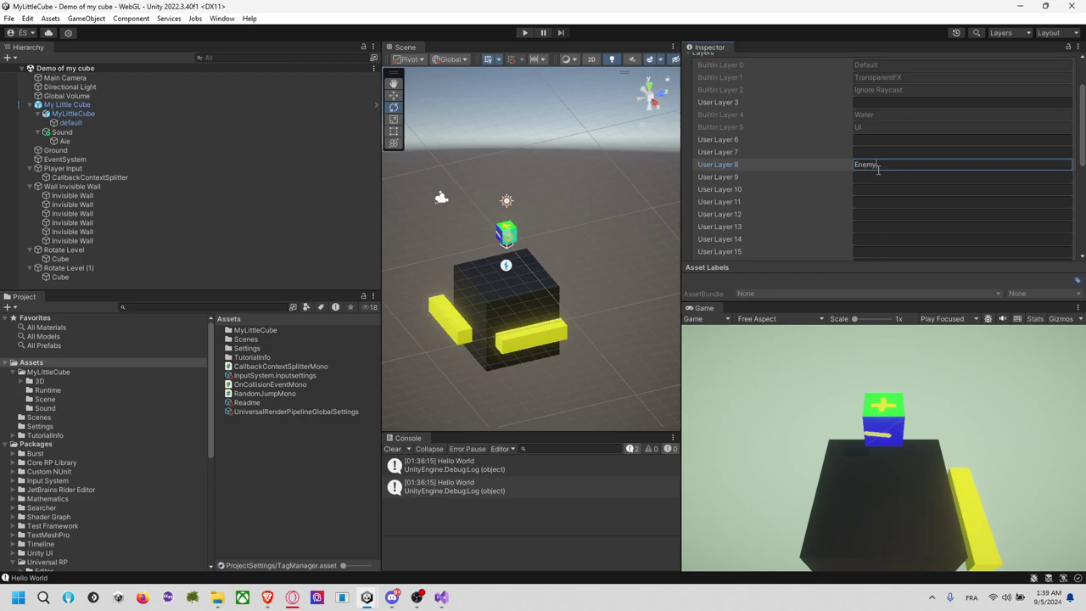
pyautogui.press('Return')
# Put both yellow bar Cubes on the Enemy layer
pyautogui.click(94, 276)
pyautogui.keyDown('ctrl'); pyautogui.click(85, 258); pyautogui.keyUp('ctrl')
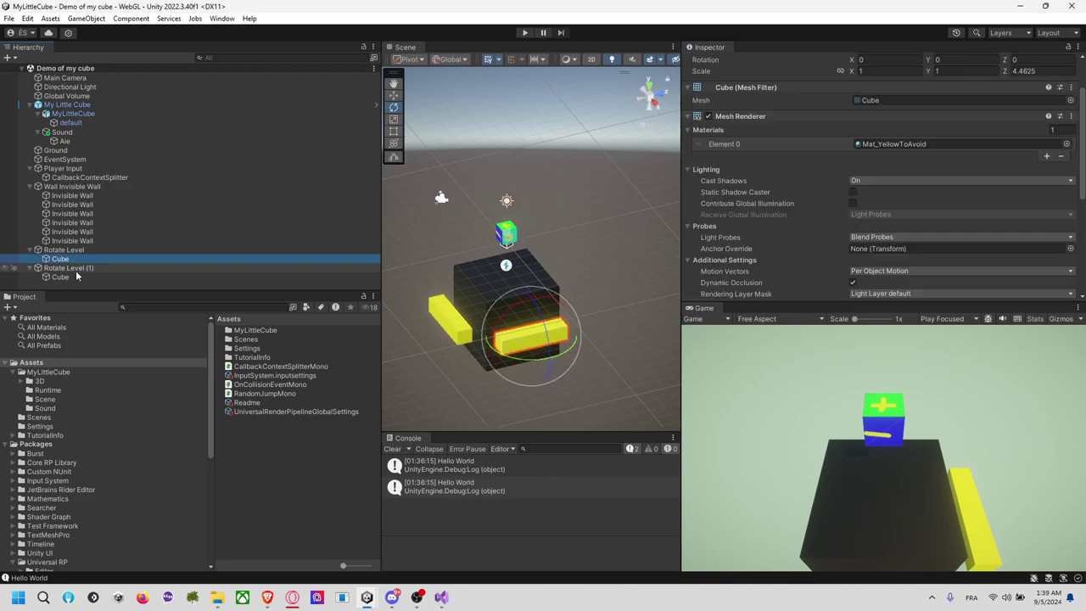
pyautogui.scroll(3, 997, 93)
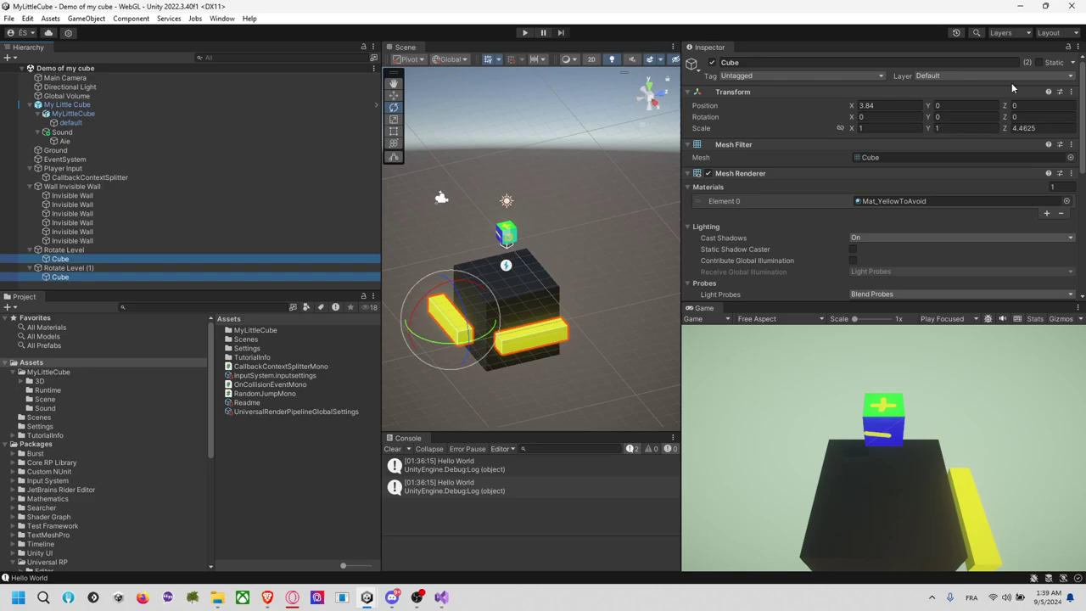
pyautogui.click(994, 76)
pyautogui.click(968, 153)
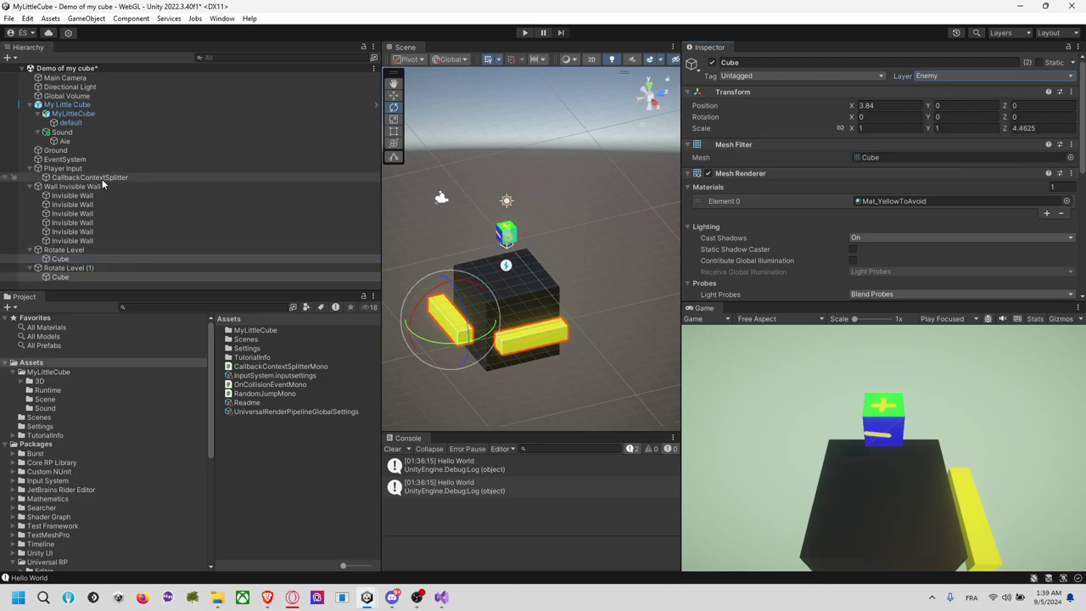
# Set My Little Cube's On Collision Event Mono Can Collide By to Nothing, then Enemy only
pyautogui.click(92, 105)
pyautogui.scroll(-5, 765, 188)
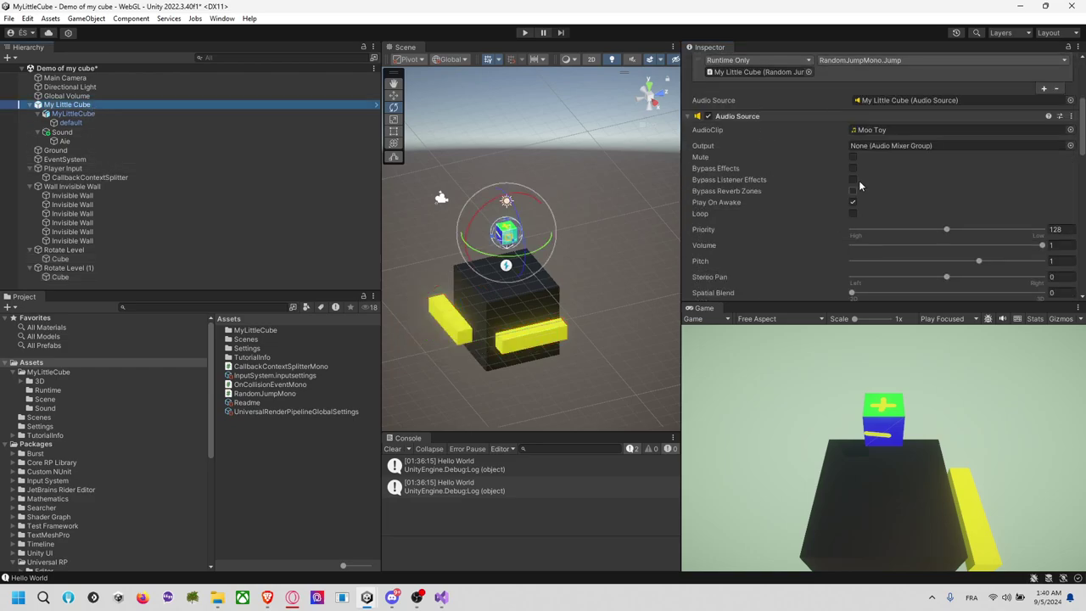
pyautogui.scroll(-5, 874, 158)
pyautogui.scroll(-5, 870, 174)
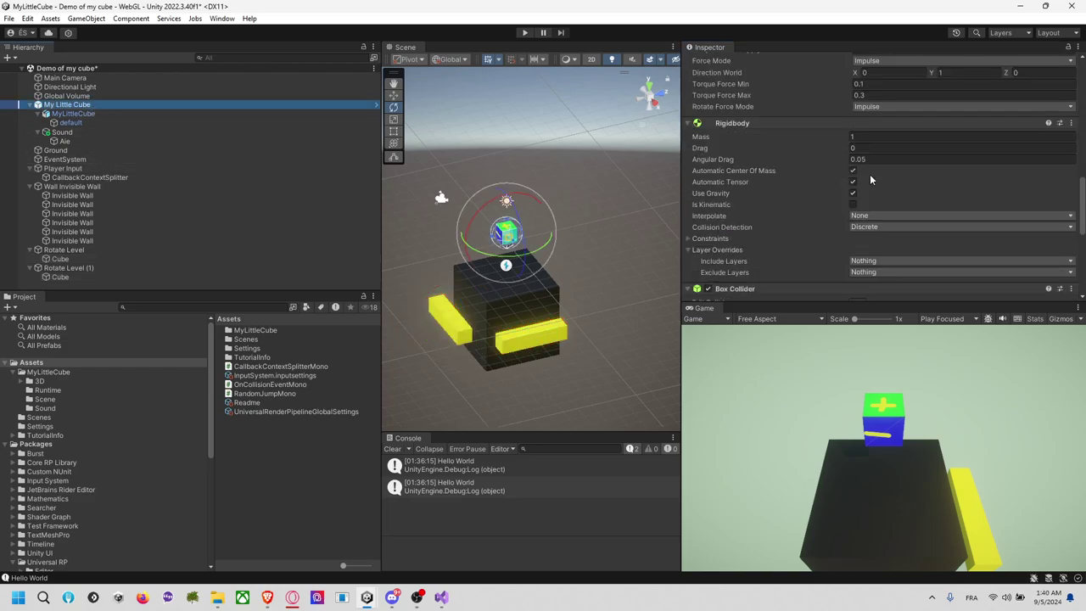
pyautogui.scroll(3, 870, 218)
pyautogui.scroll(-10, 871, 218)
pyautogui.click(872, 236)
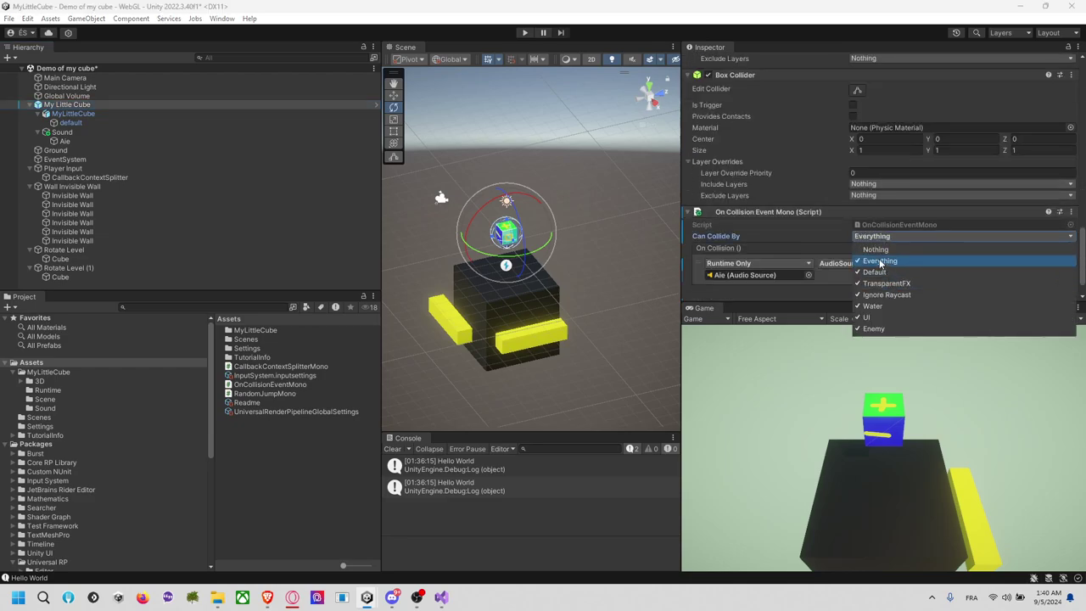
pyautogui.click(875, 249)
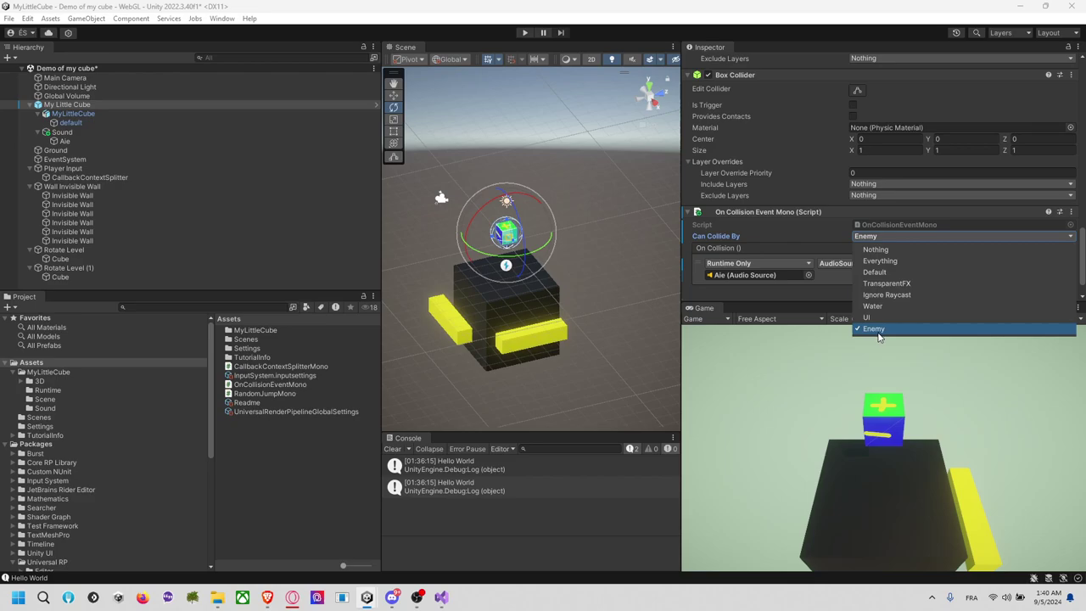
pyautogui.click(882, 303)
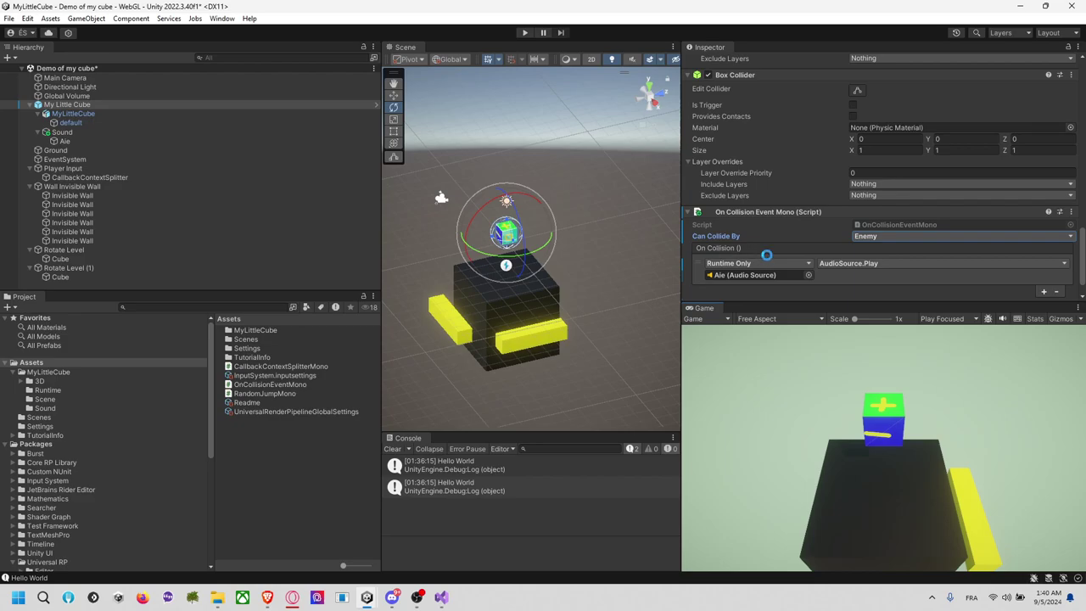
pyautogui.click(524, 34)
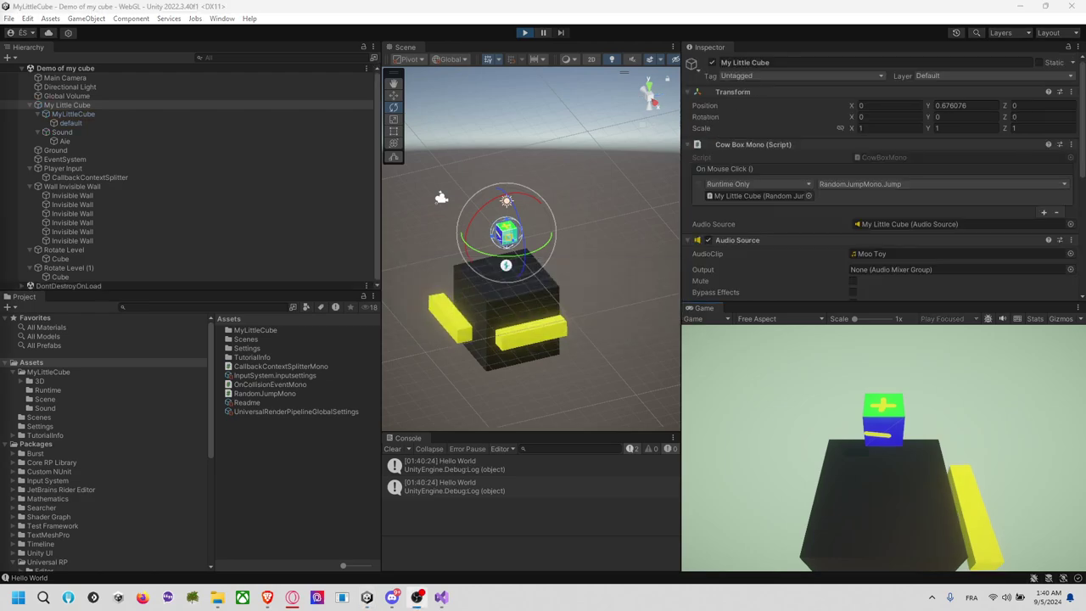
pyautogui.click(883, 417)
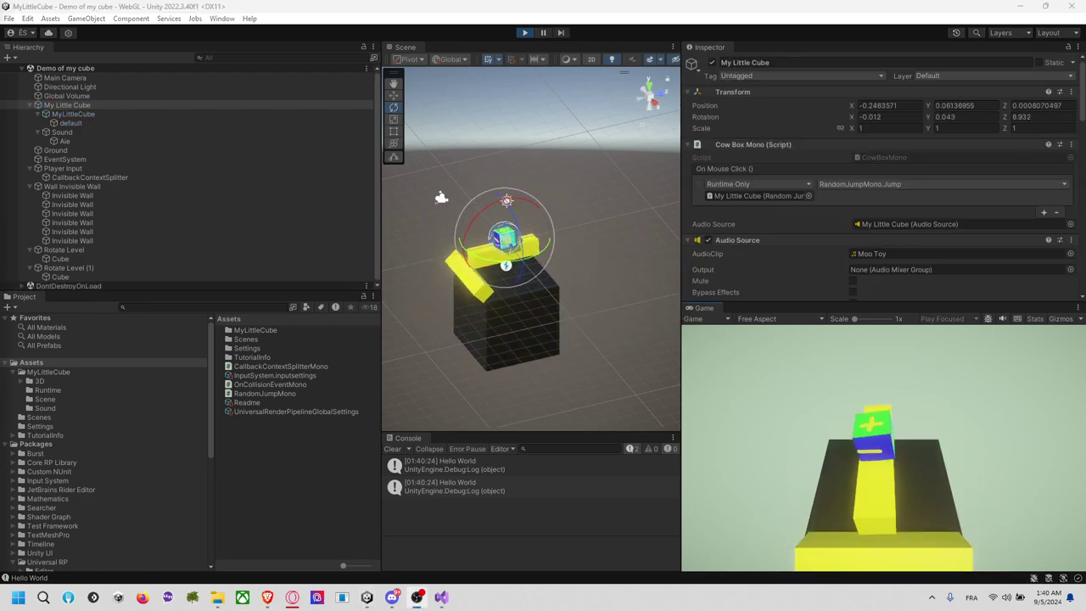
pyautogui.click(904, 464)
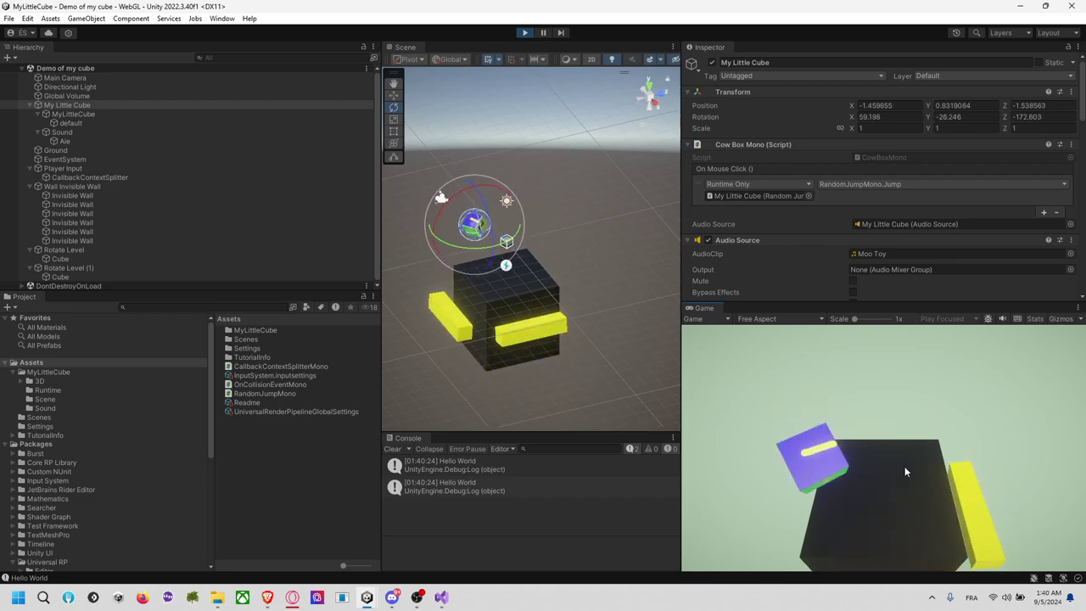
pyautogui.click(904, 465)
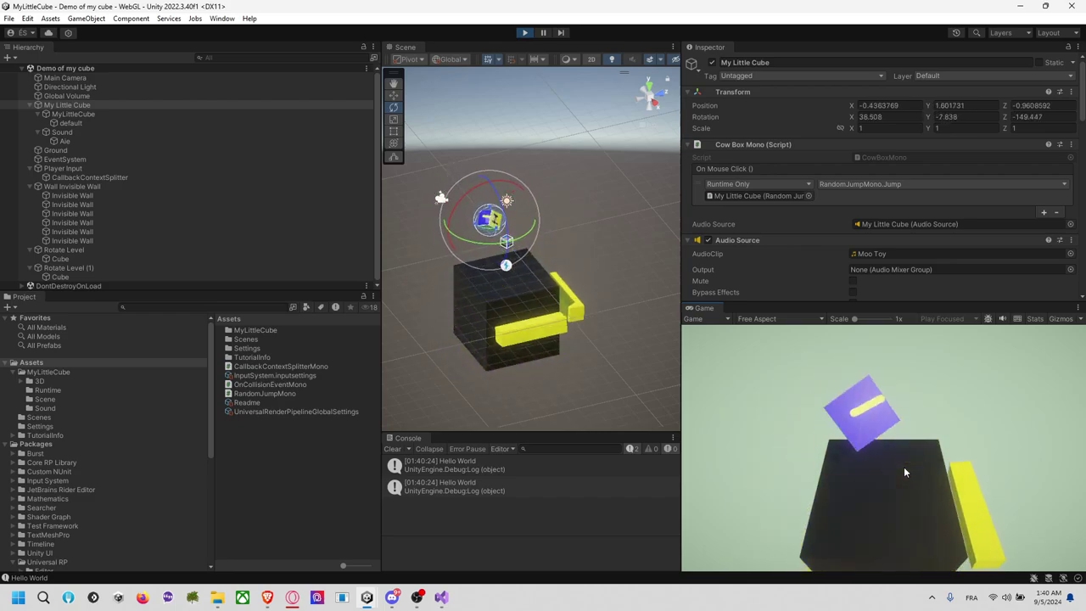
pyautogui.click(903, 473)
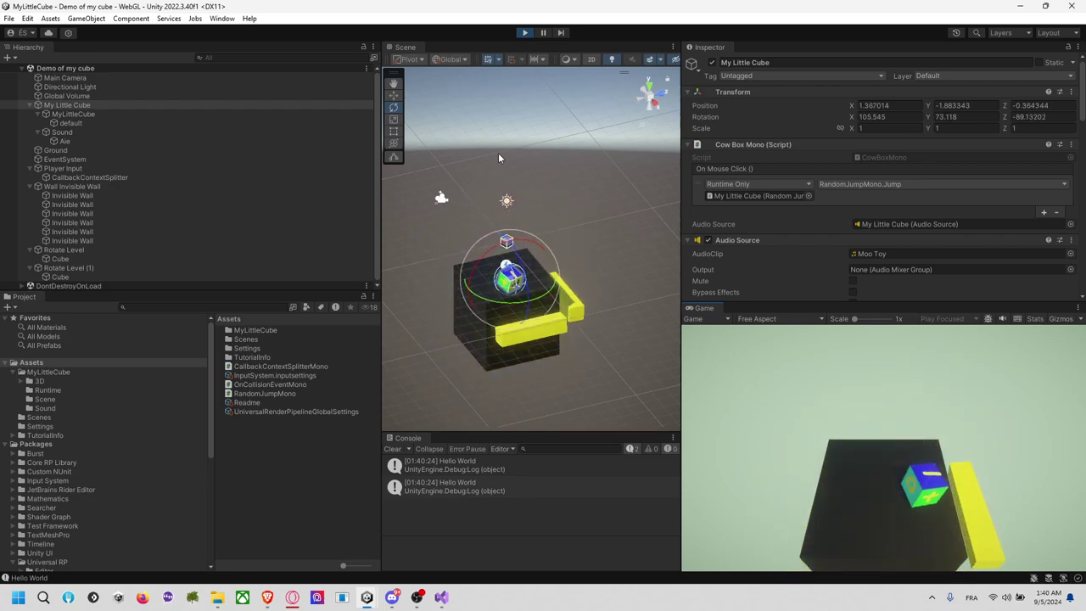
pyautogui.click(524, 32)
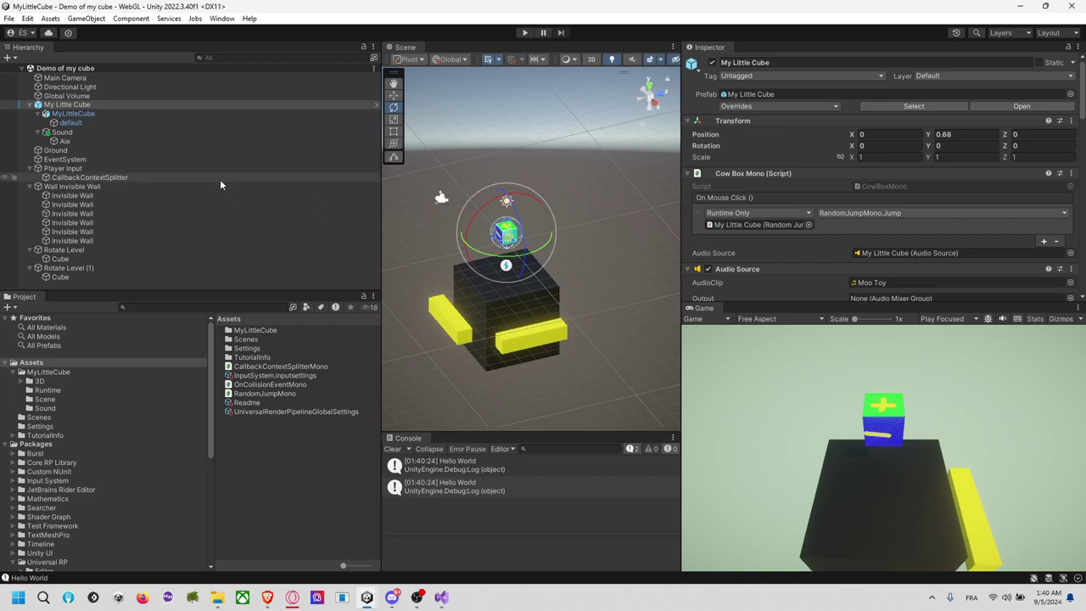
pyautogui.click(220, 177)
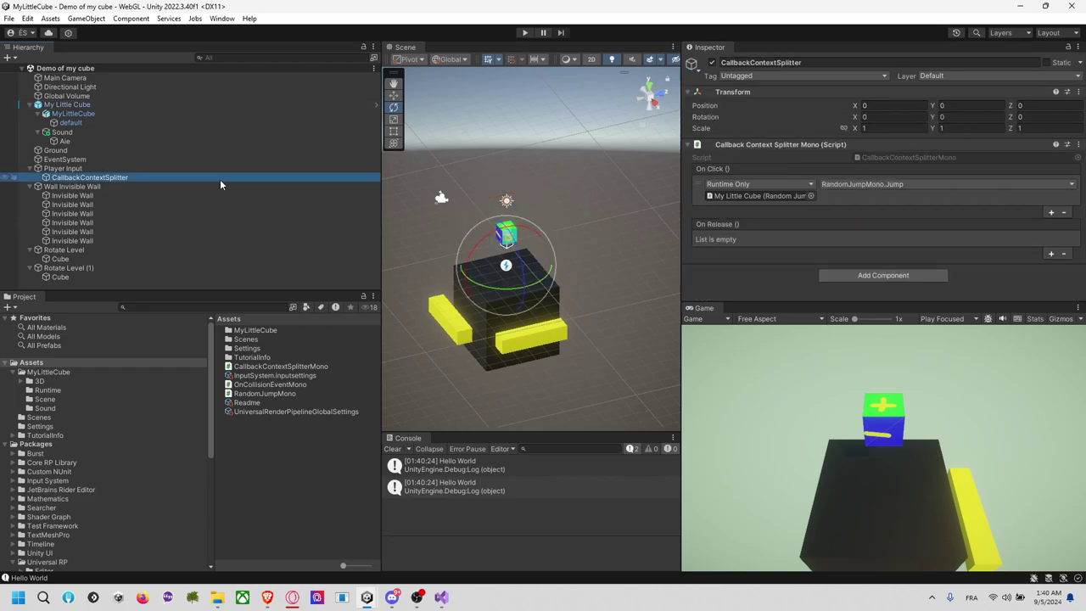
pyautogui.click(165, 168)
pyautogui.click(154, 175)
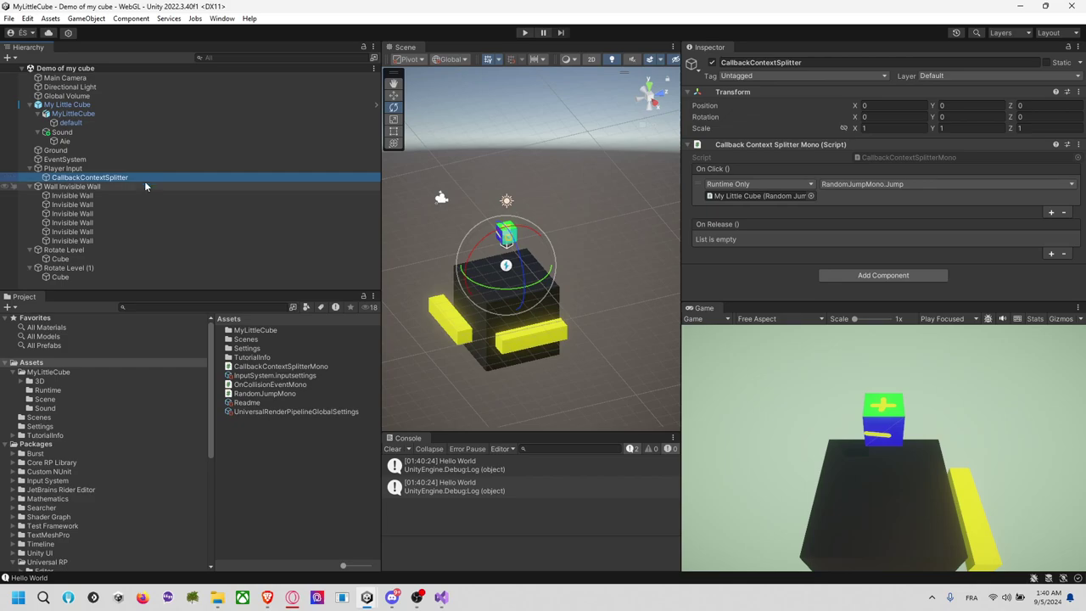
pyautogui.click(141, 186)
pyautogui.click(100, 258)
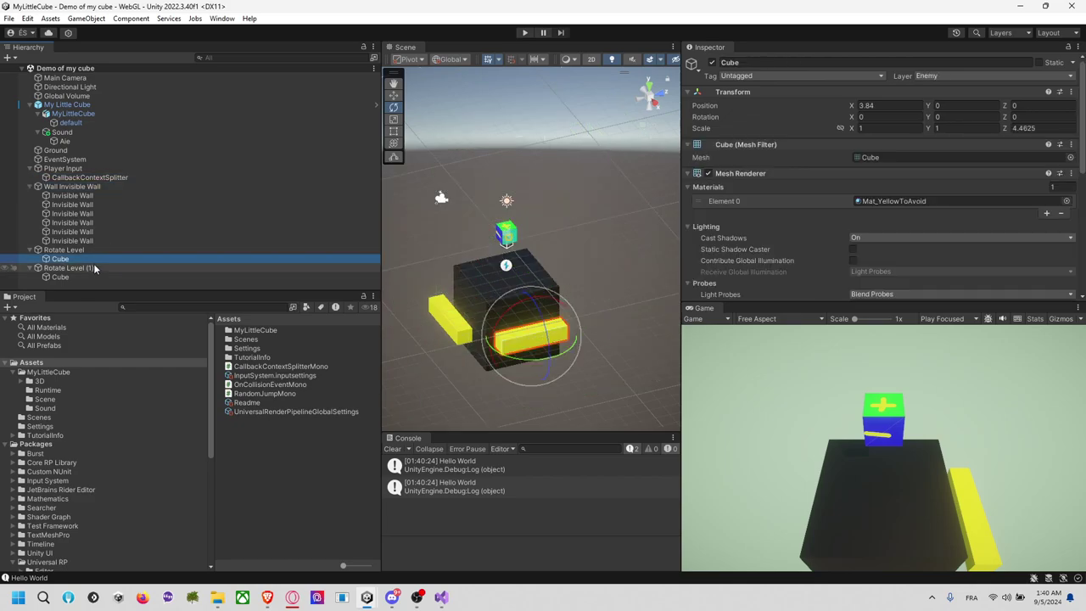
pyautogui.scroll(-2, 526, 272)
pyautogui.scroll(-5, 742, 268)
pyautogui.scroll(-3, 741, 263)
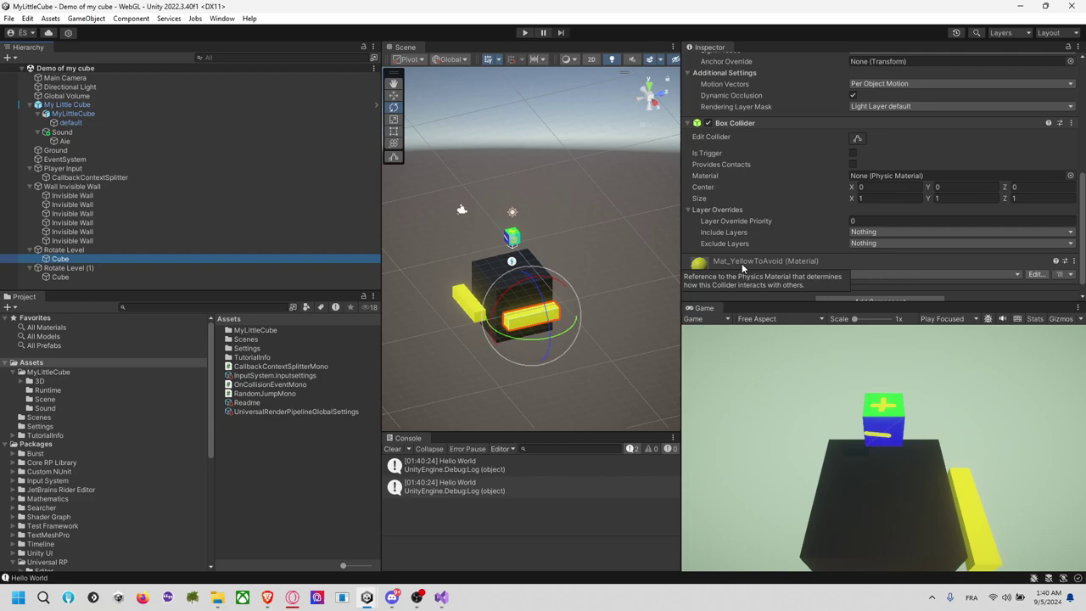
pyautogui.scroll(3, 741, 263)
pyautogui.scroll(4, 741, 263)
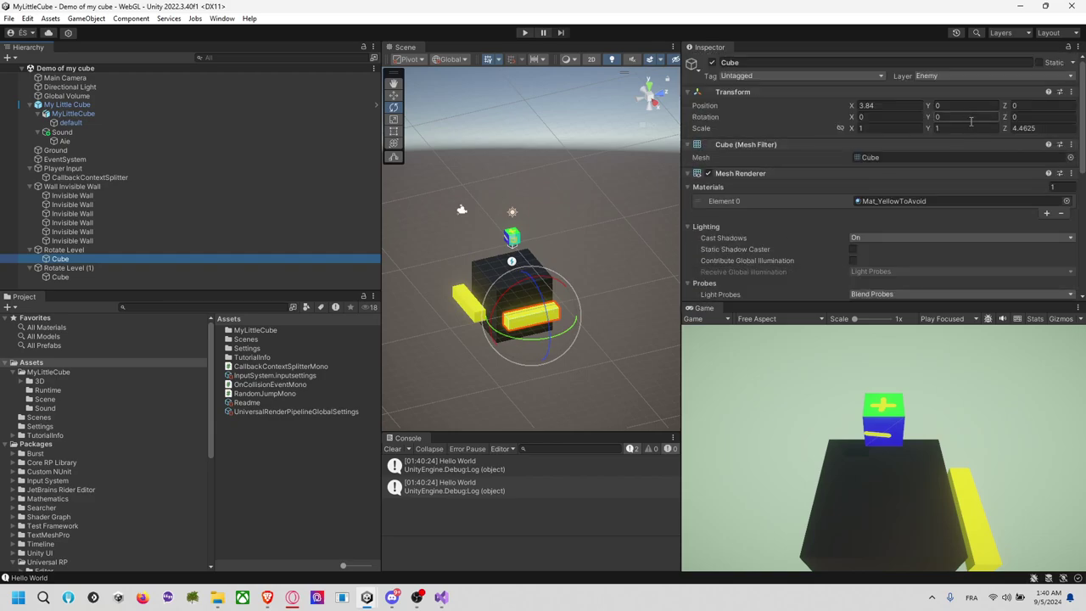
pyautogui.click(93, 178)
pyautogui.click(95, 105)
pyautogui.scroll(-4, 844, 170)
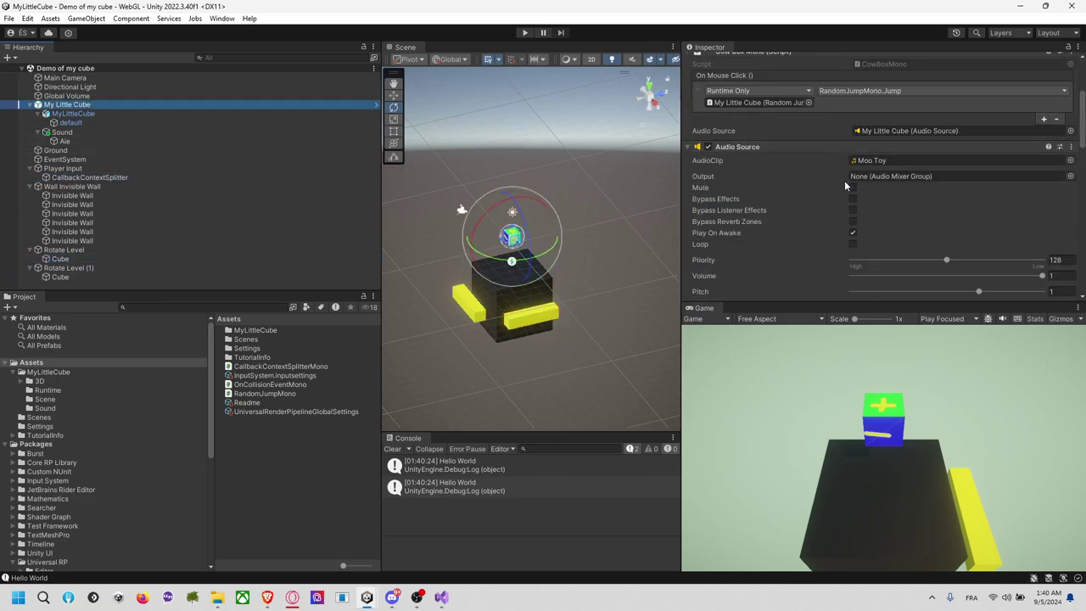
pyautogui.scroll(-4, 844, 179)
pyautogui.scroll(-4, 845, 194)
pyautogui.scroll(-3, 845, 194)
pyautogui.scroll(-3, 845, 198)
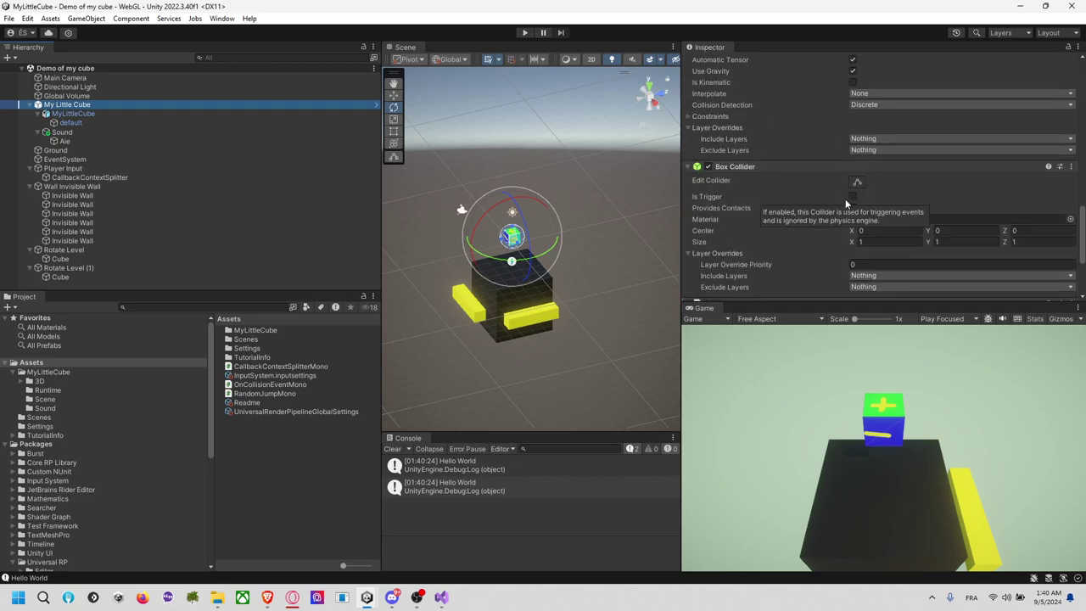
pyautogui.scroll(-3, 845, 199)
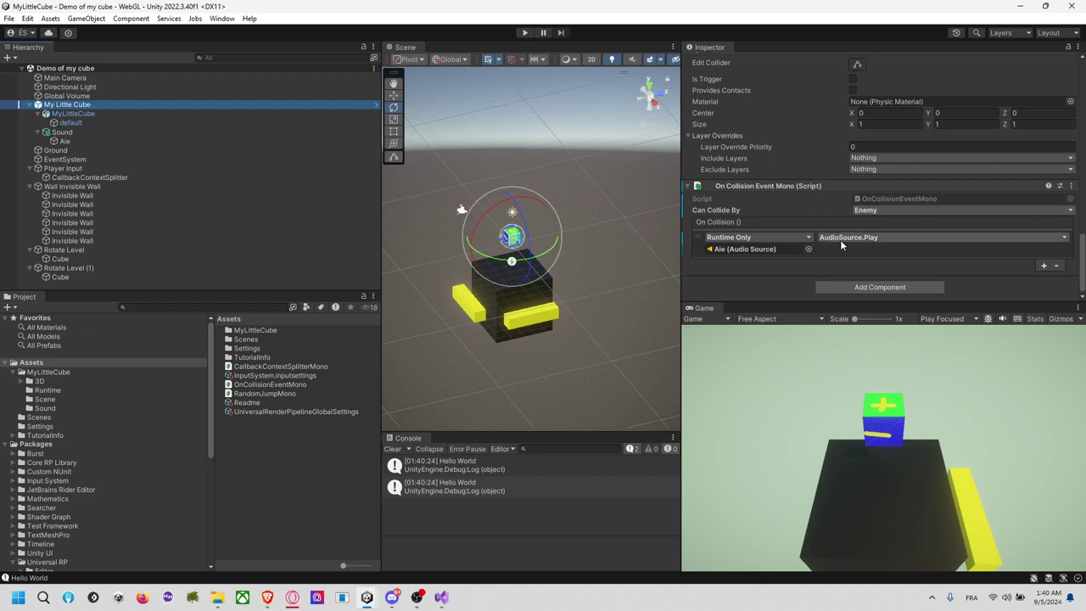
# Inspect the IsInLayerAllowed call and select the end of that method in OnCollisionEventMono.cs
pyautogui.hotkey('alt', 'Tab')
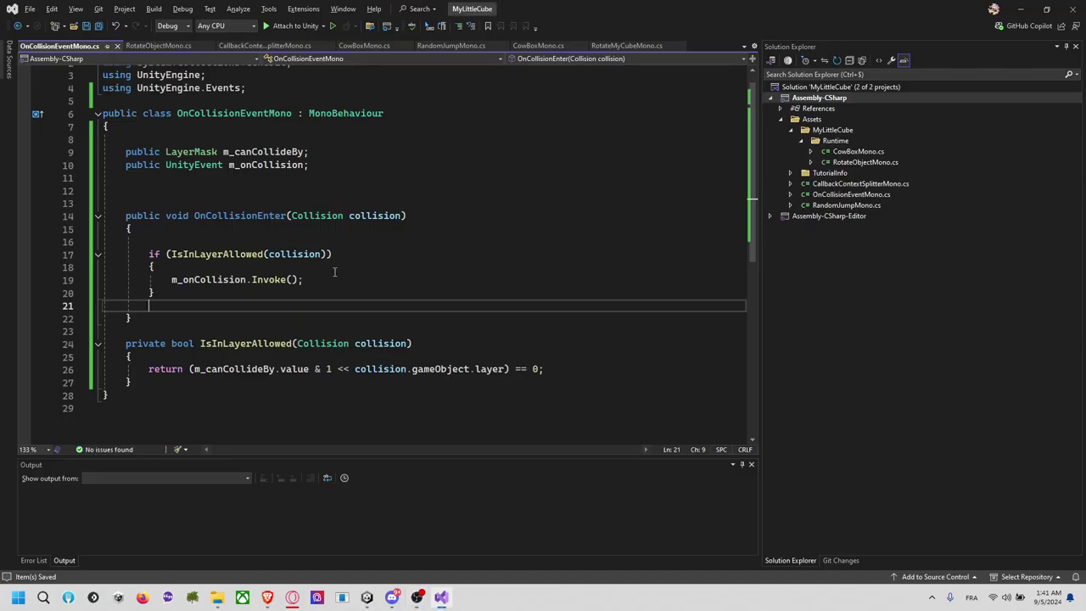
pyautogui.doubleClick(219, 254)
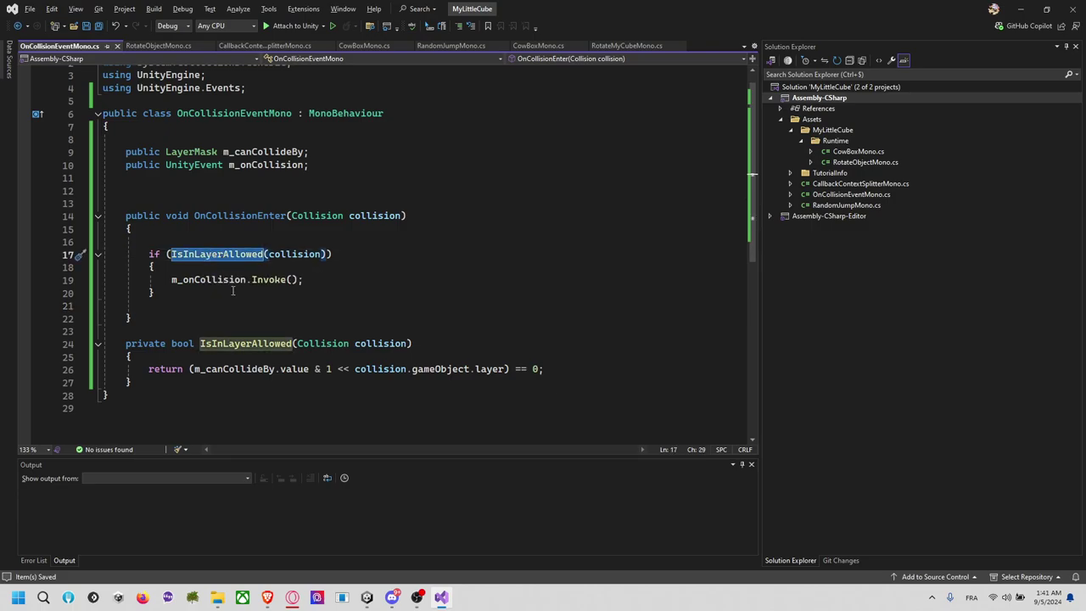
pyautogui.click(343, 278)
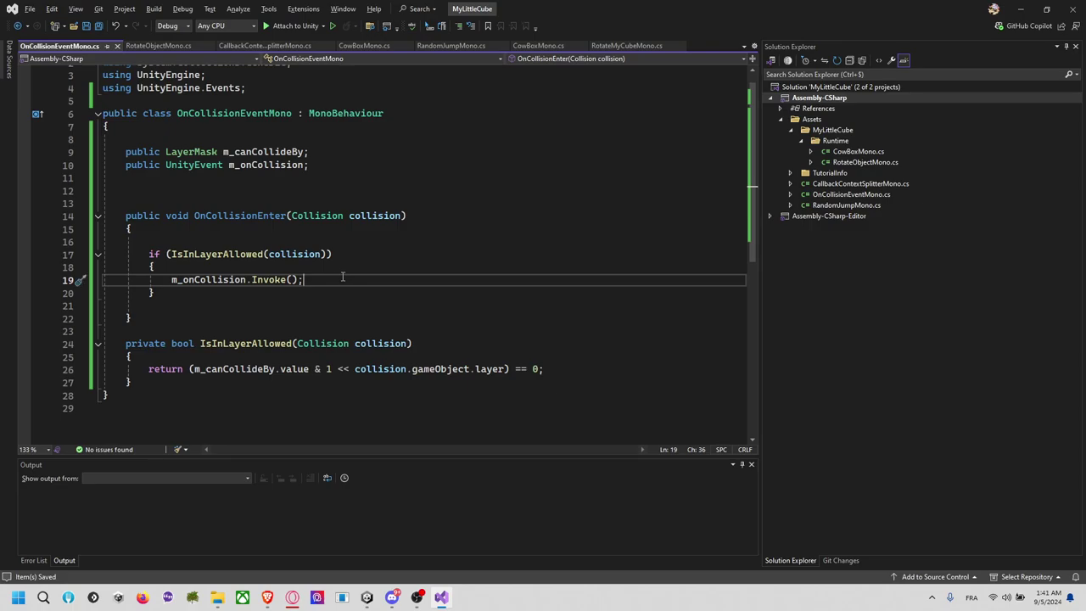
pyautogui.moveTo(142, 359); pyautogui.dragTo(169, 395)
pyautogui.hotkey('alt', 'Tab')
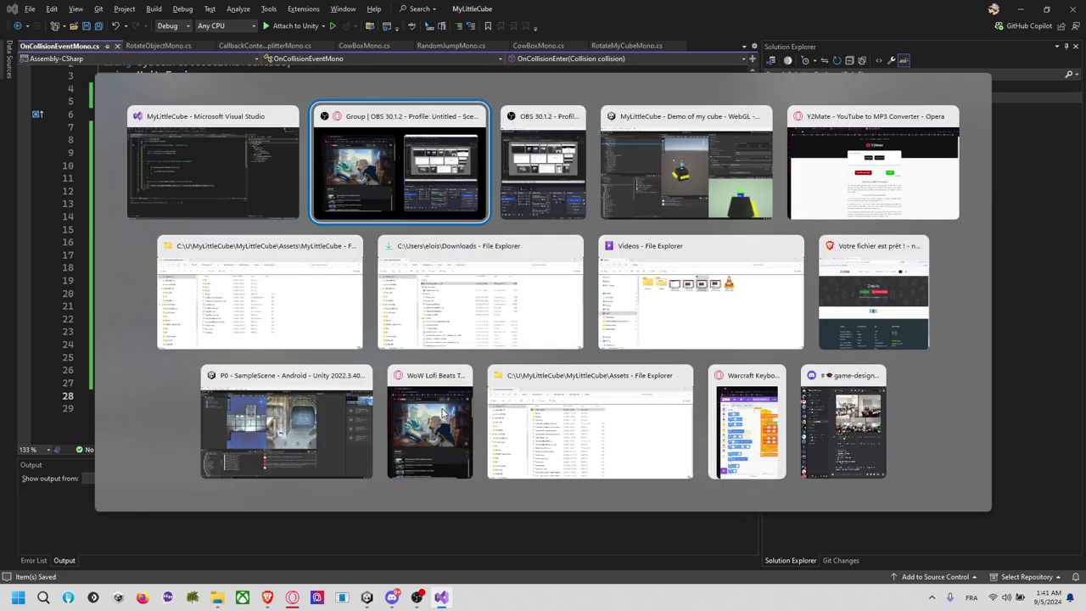
# Search Google in Opera GX for 'how to check if a game object is in a layer mask'
pyautogui.click(874, 161)
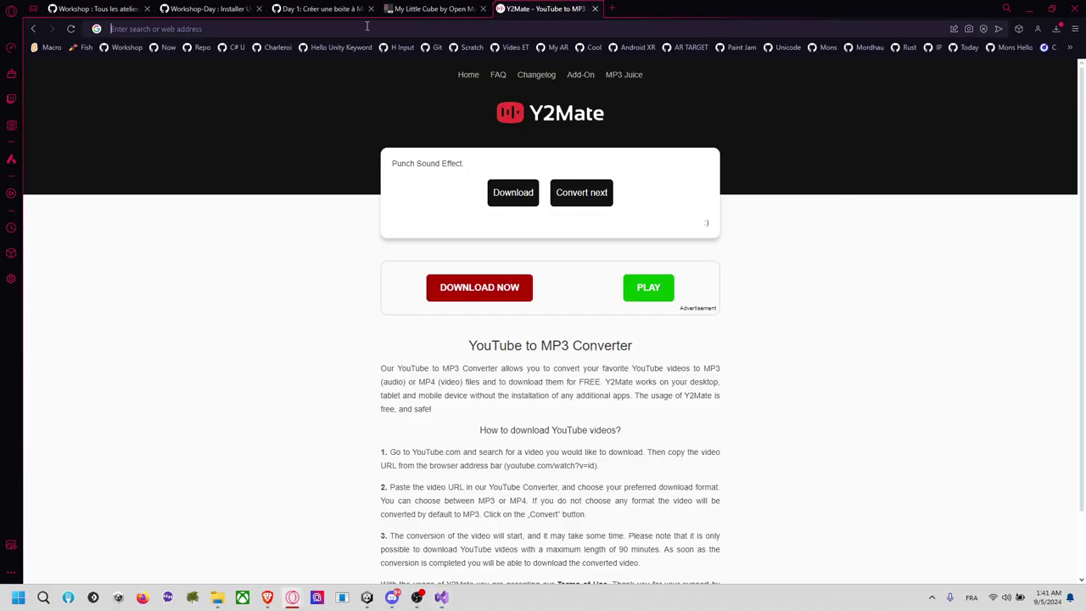
pyautogui.write('h')
pyautogui.press('BackSpace')
pyautogui.write('how')
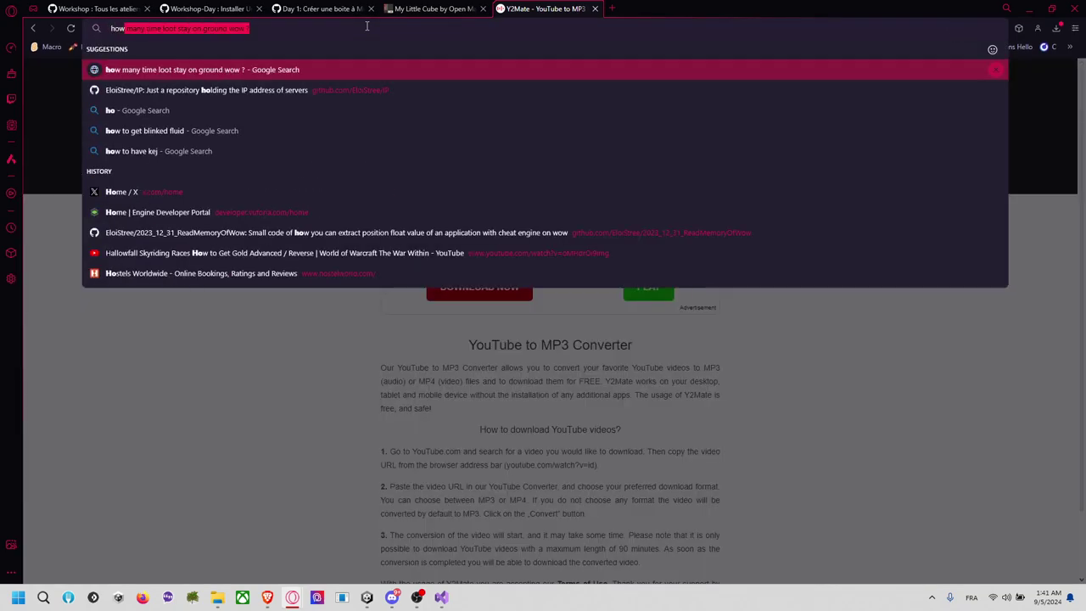
pyautogui.write(' to check if a g')
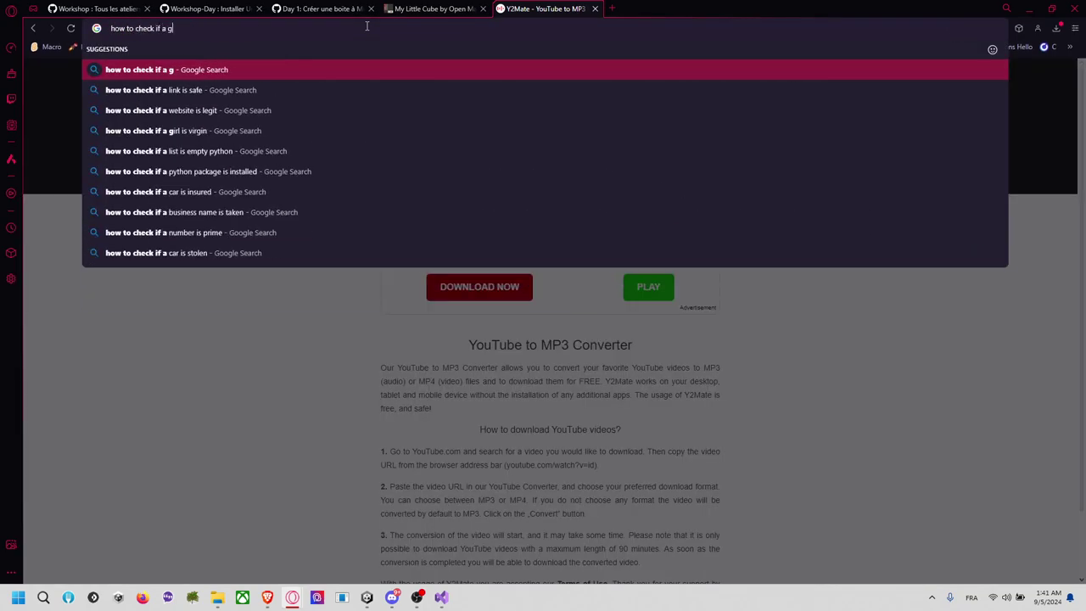
pyautogui.write('ame objec')
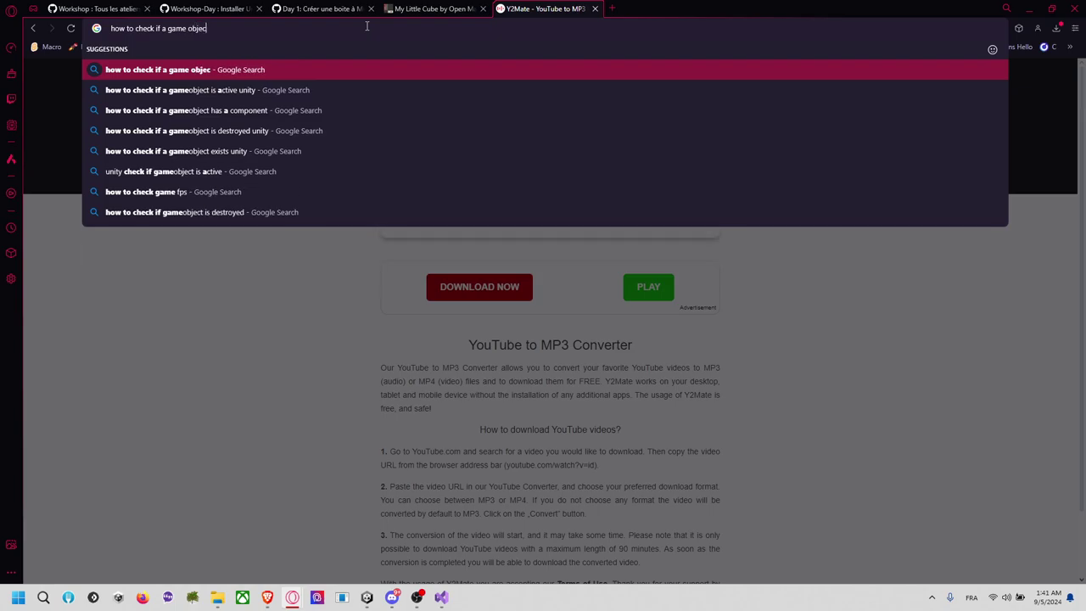
pyautogui.write('t is in a l')
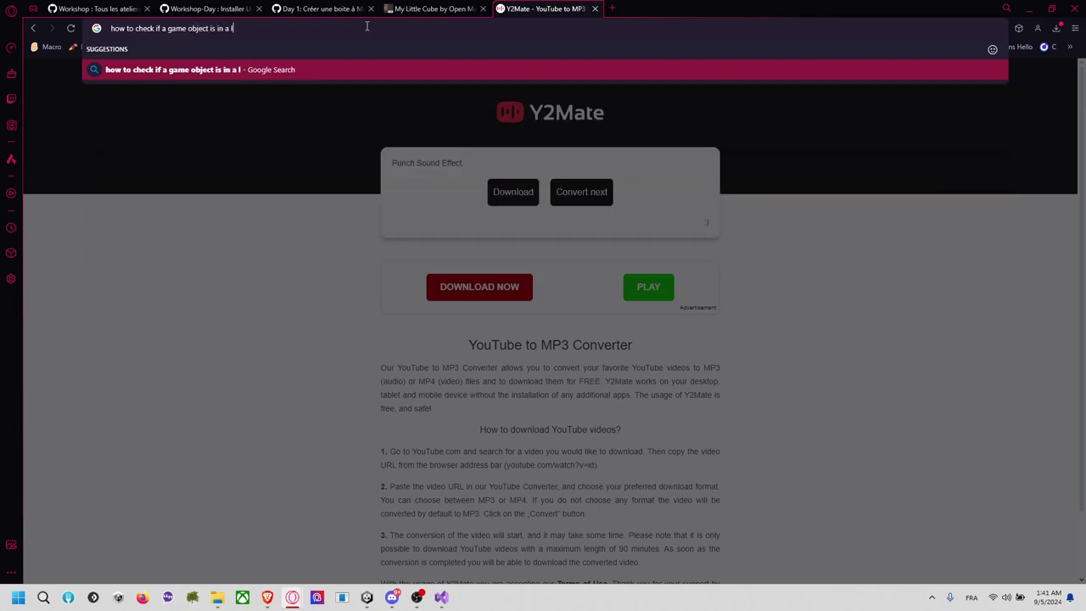
pyautogui.write('ayer mask')
pyautogui.press('Return')
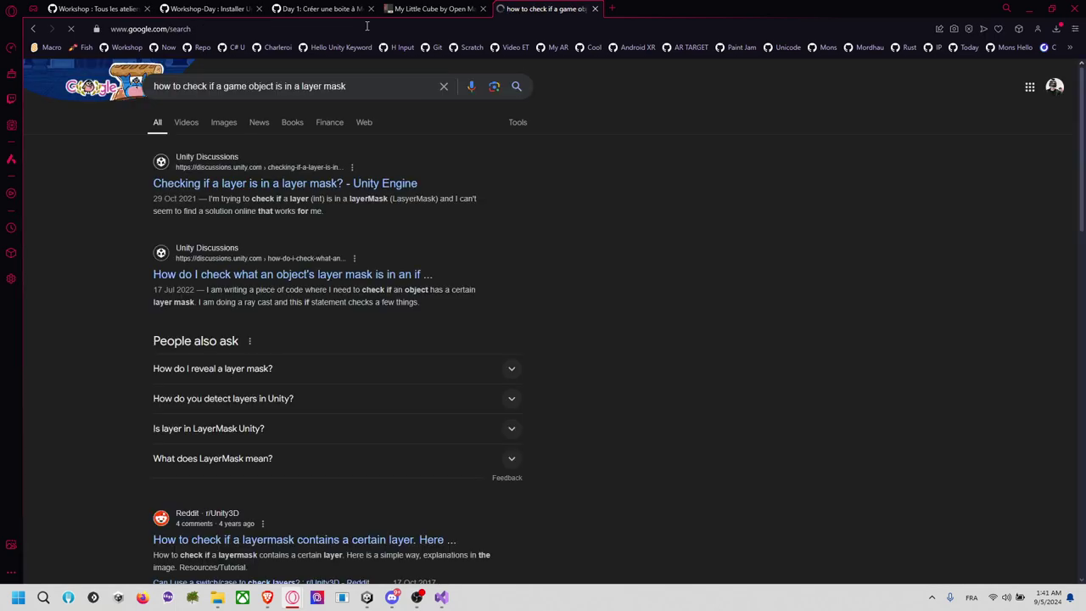
# Open the 'Checking if a layer is in a layer mask?' thread and scroll to the IsInLayerMask snippet
pyautogui.click(286, 185)
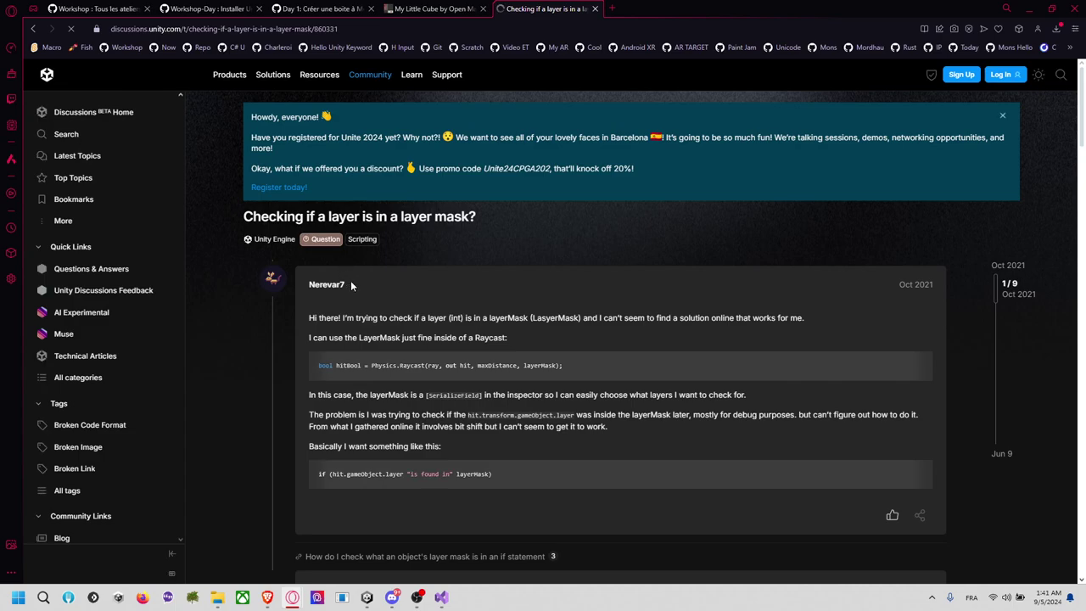
pyautogui.scroll(-3, 350, 280)
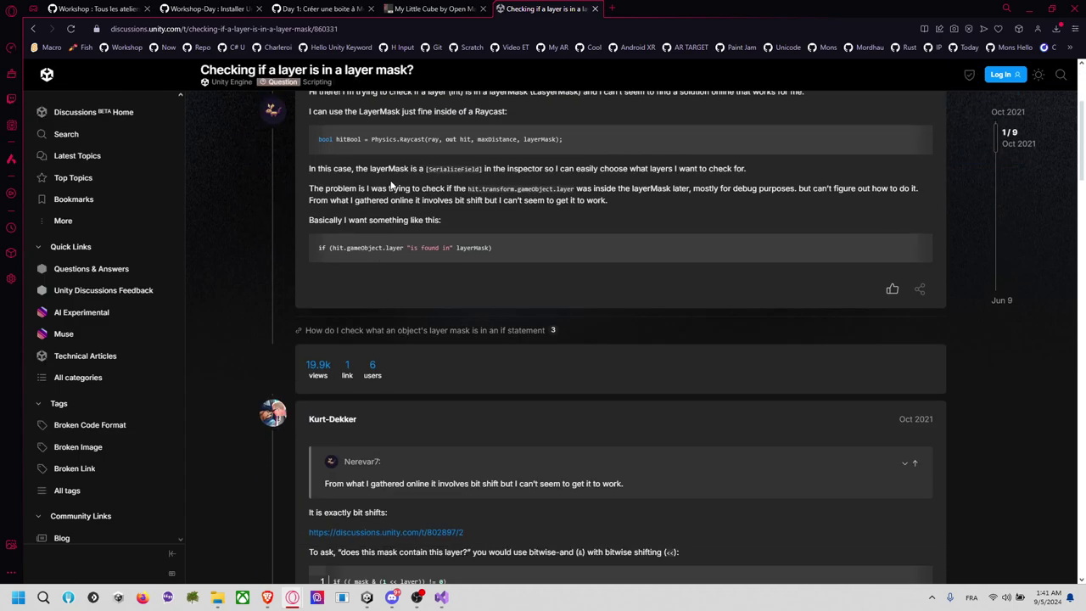
pyautogui.scroll(-3, 390, 188)
pyautogui.scroll(-1, 390, 188)
pyautogui.scroll(-2, 396, 262)
pyautogui.scroll(-3, 394, 268)
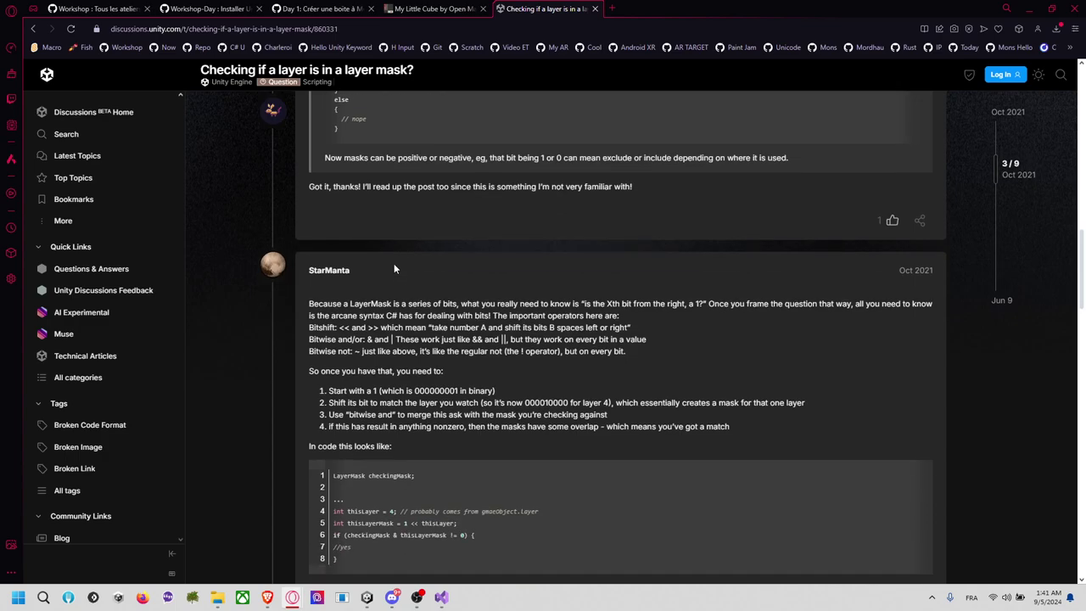
pyautogui.scroll(-2, 394, 270)
pyautogui.scroll(-2, 394, 290)
pyautogui.scroll(-5, 395, 292)
pyautogui.scroll(-1, 396, 294)
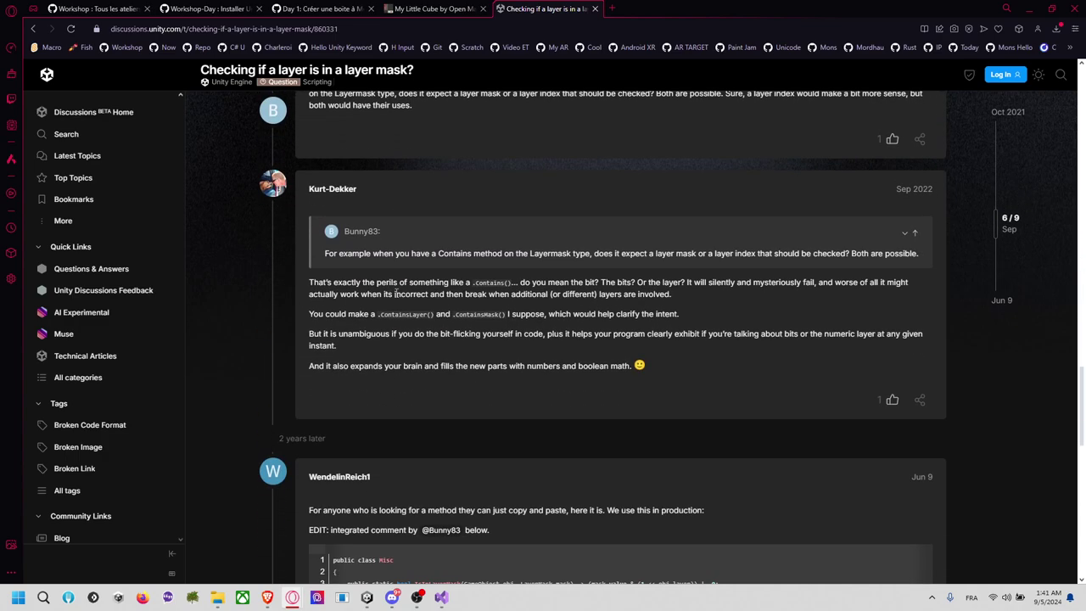
pyautogui.scroll(-4, 395, 292)
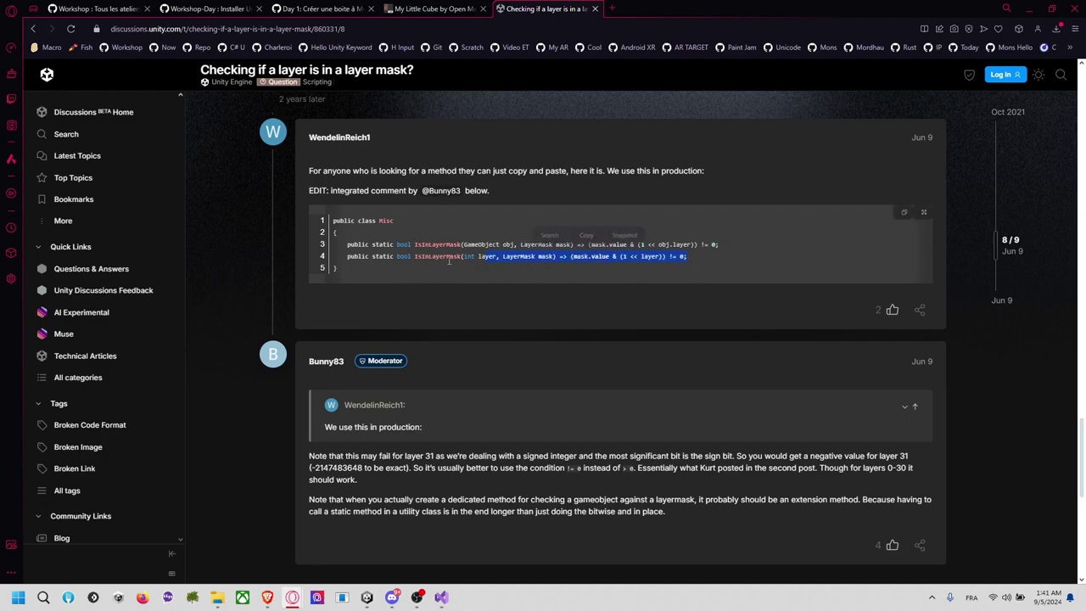
# Select the two IsInLayerMask code lines and return to Visual Studio
pyautogui.moveTo(343, 241); pyautogui.dragTo(466, 246)
pyautogui.moveTo(704, 257); pyautogui.dragTo(343, 244)
pyautogui.hotkey('ctrl', 'c')
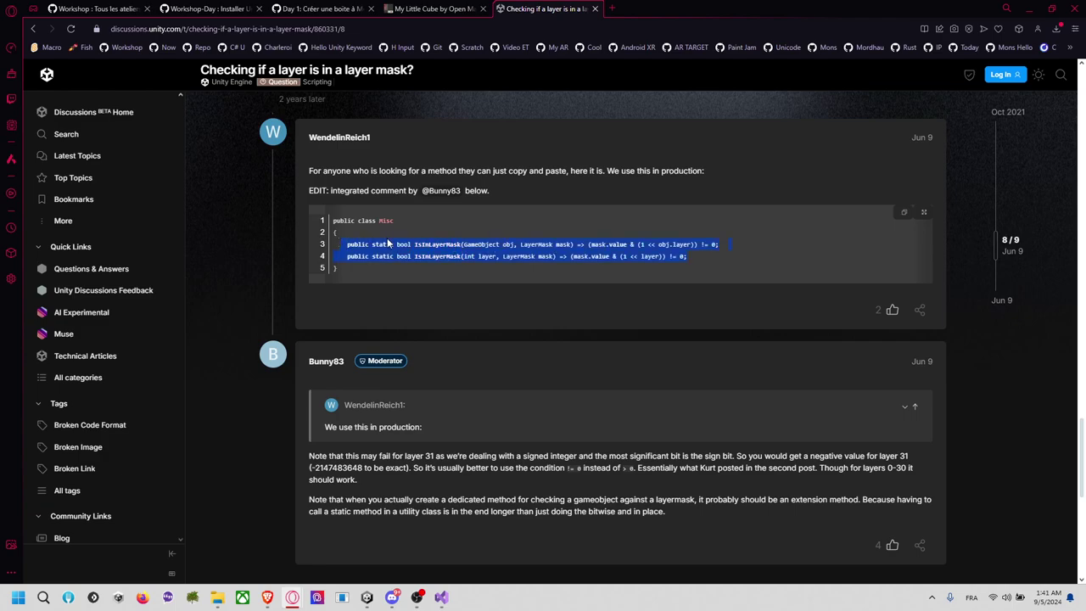
pyautogui.scroll(-4, 387, 240)
pyautogui.scroll(-2, 386, 238)
pyautogui.hotkey('alt', 'Tab')
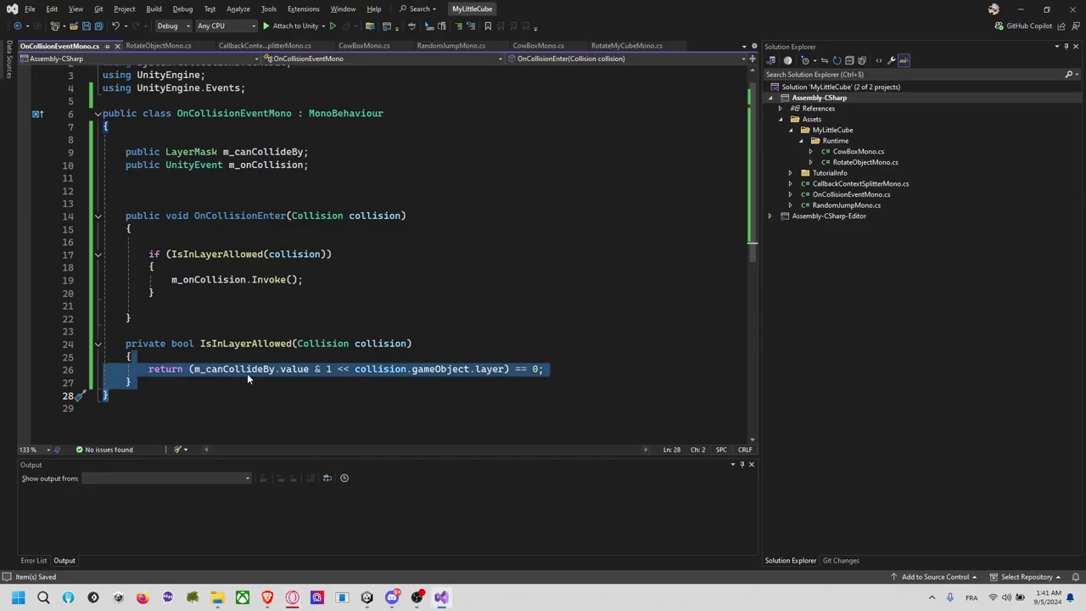
# Replace the IsInLayerAllowed method with the pasted IsInLayerMask methods and save
pyautogui.moveTo(134, 382); pyautogui.dragTo(163, 331)
pyautogui.hotkey('ctrl', 'v')
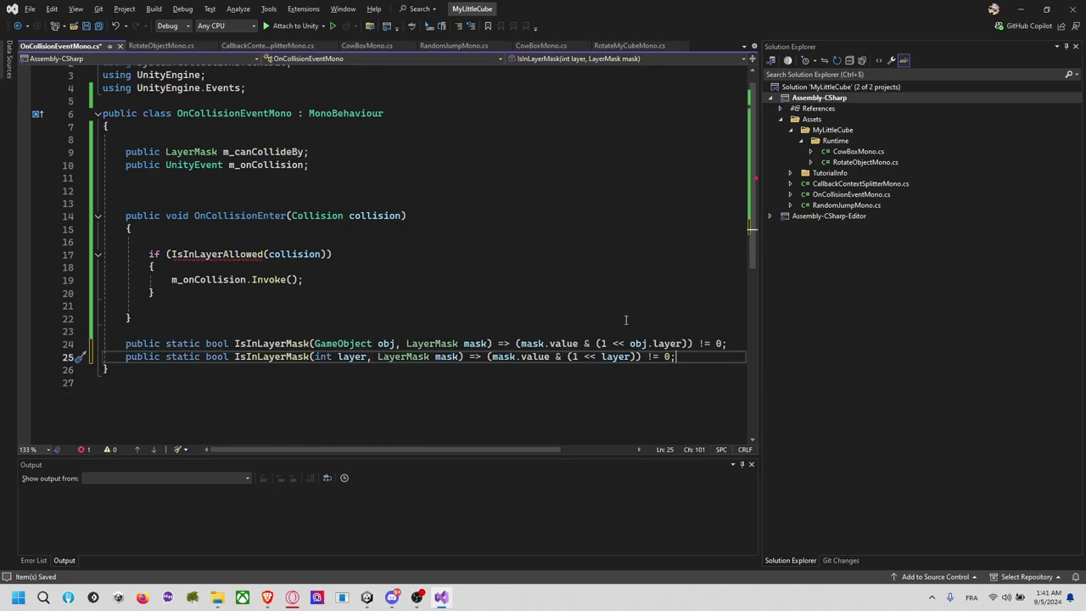
pyautogui.hotkey('ctrl', 's')
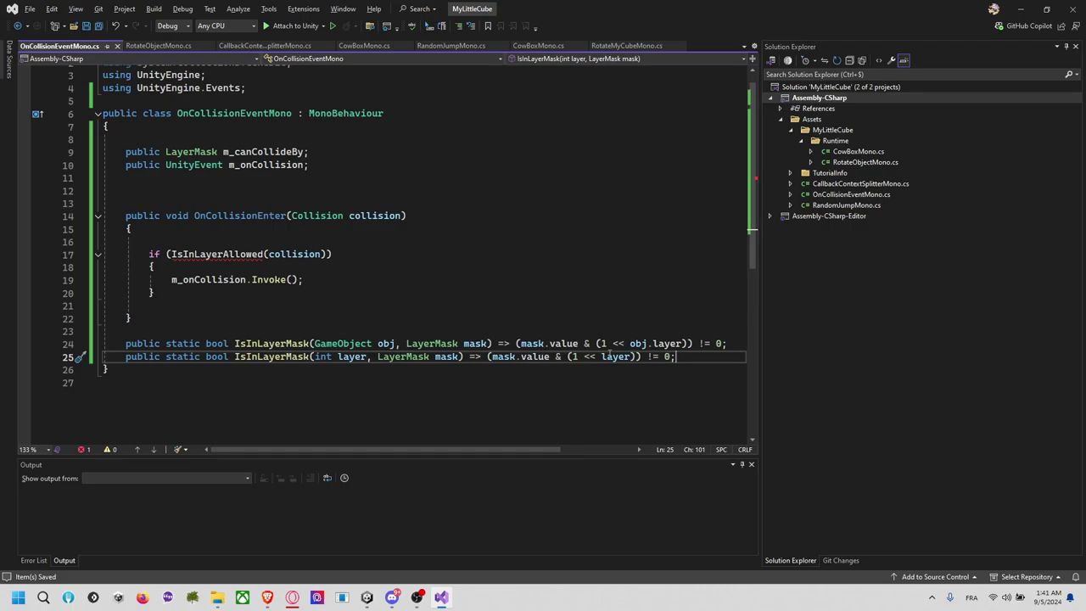
# Change the if condition to call IsInLayerMask(collision.gameObject)
pyautogui.doubleClick(304, 344)
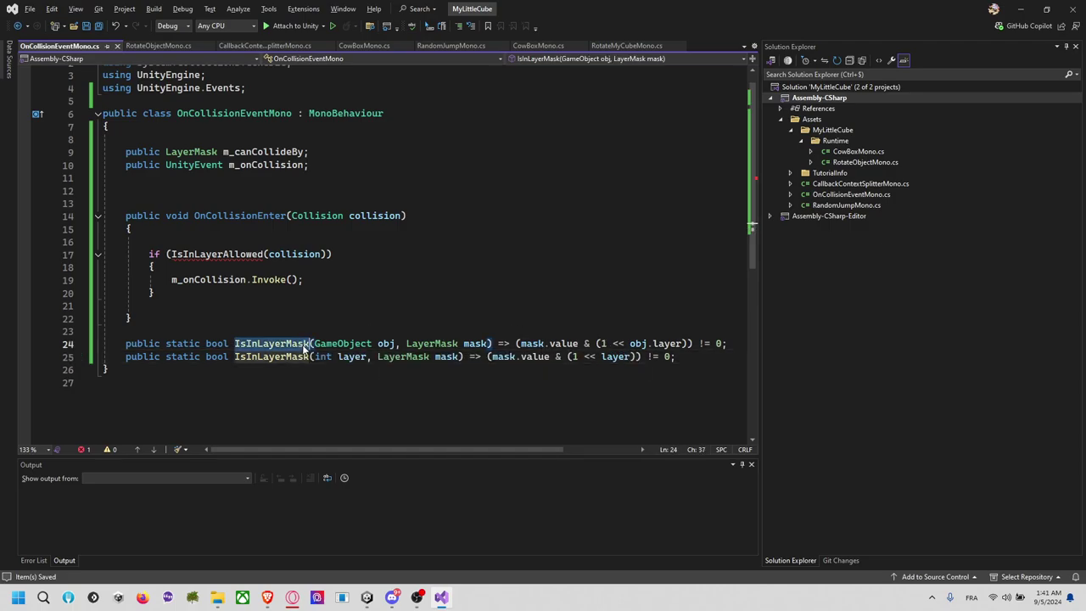
pyautogui.hotkey('ctrl', 'c')
pyautogui.doubleClick(216, 253)
pyautogui.hotkey('ctrl', 'v')
pyautogui.click(333, 285)
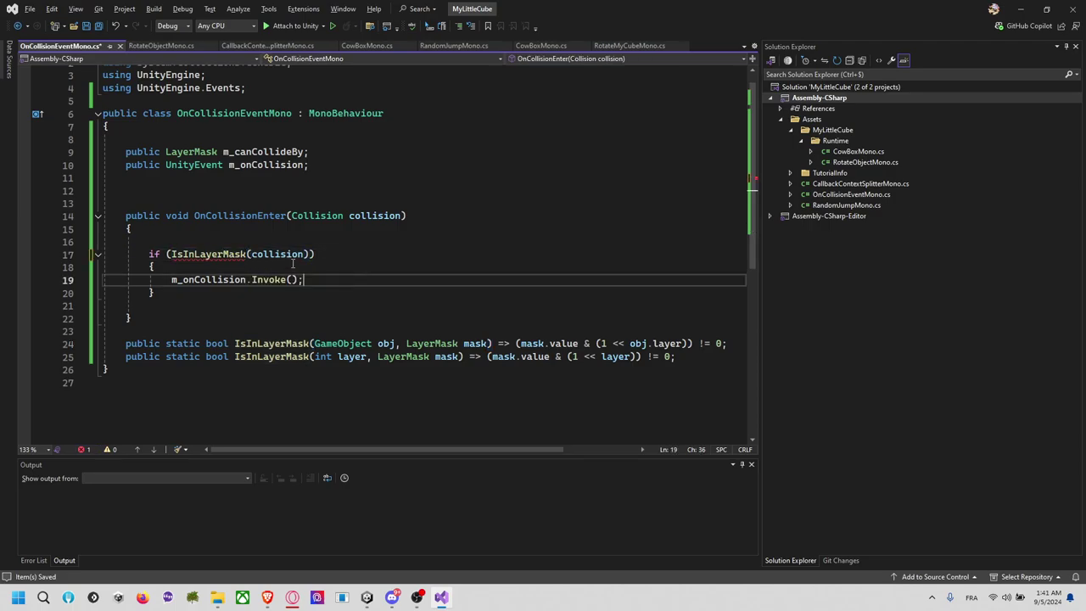
pyautogui.press('Up')
pyautogui.press('Up')
pyautogui.hotkey('ctrl', 'shift', 'Left')
pyautogui.write('.gam')
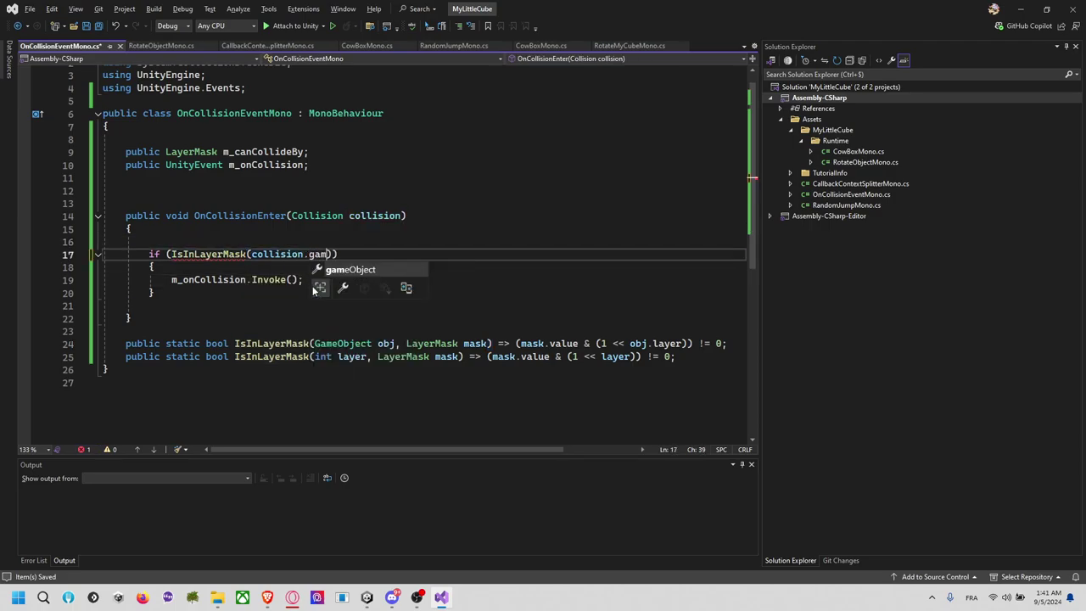
pyautogui.press('Tab')
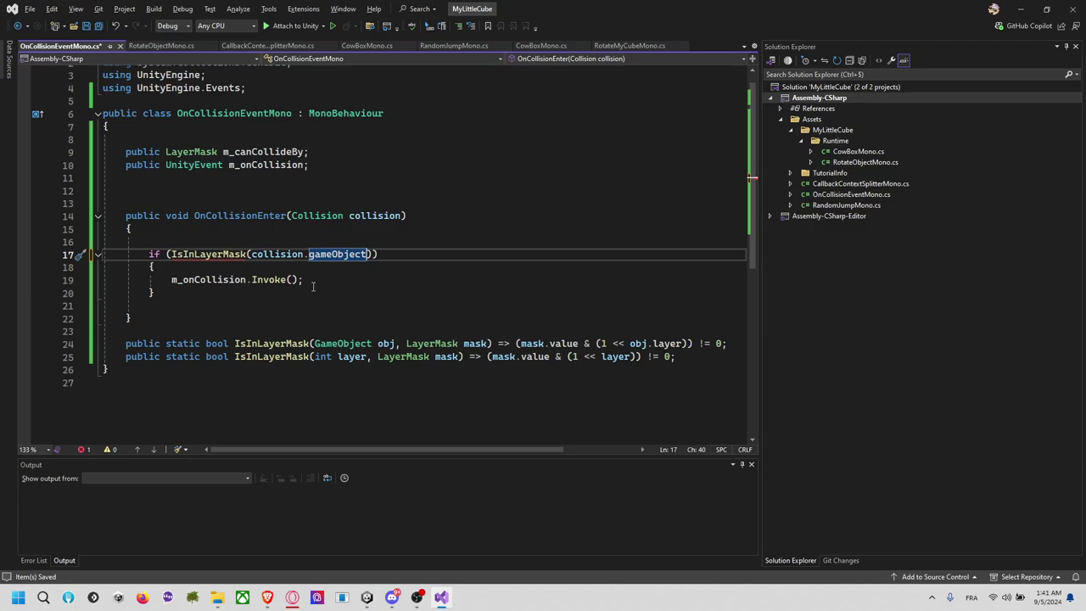
# Declare a public GameObject m_lastHitObject field and save the script
pyautogui.click(306, 194)
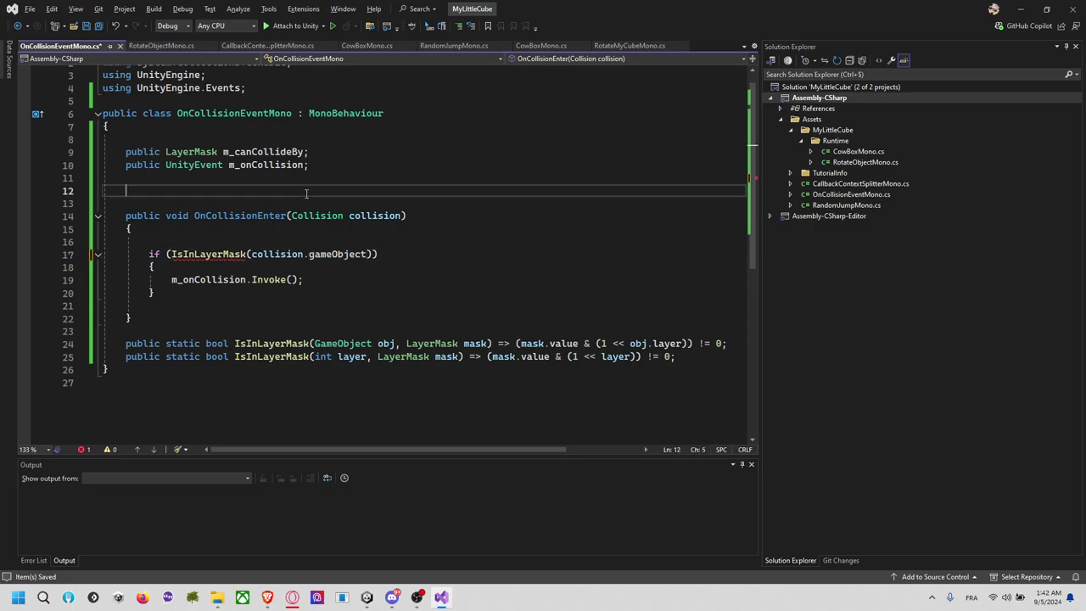
pyautogui.press('Return')
pyautogui.write('public Ga')
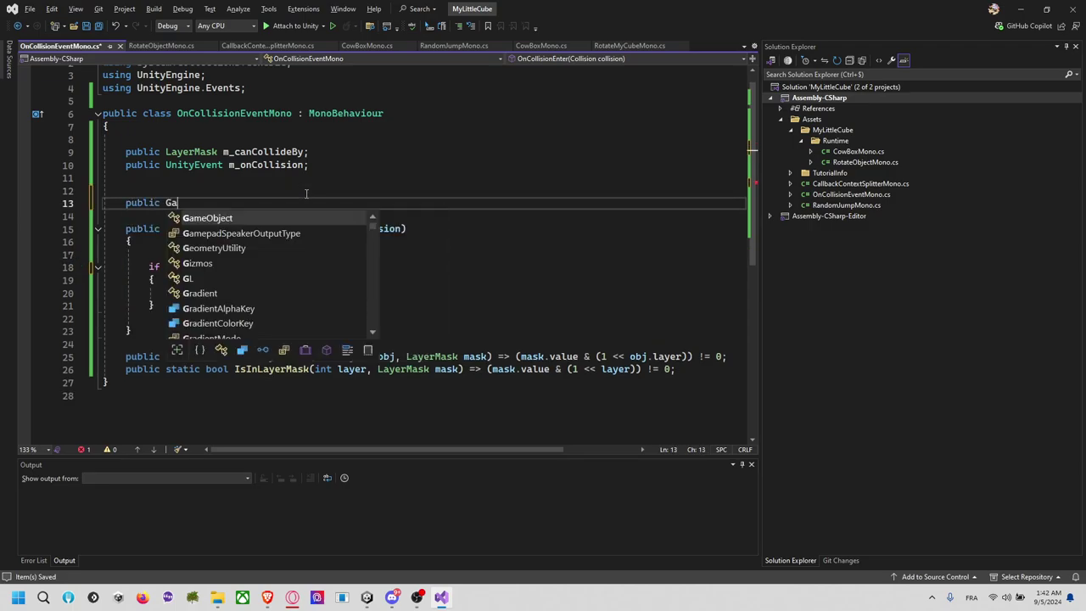
pyautogui.press('Tab')
pyautogui.write('m_')
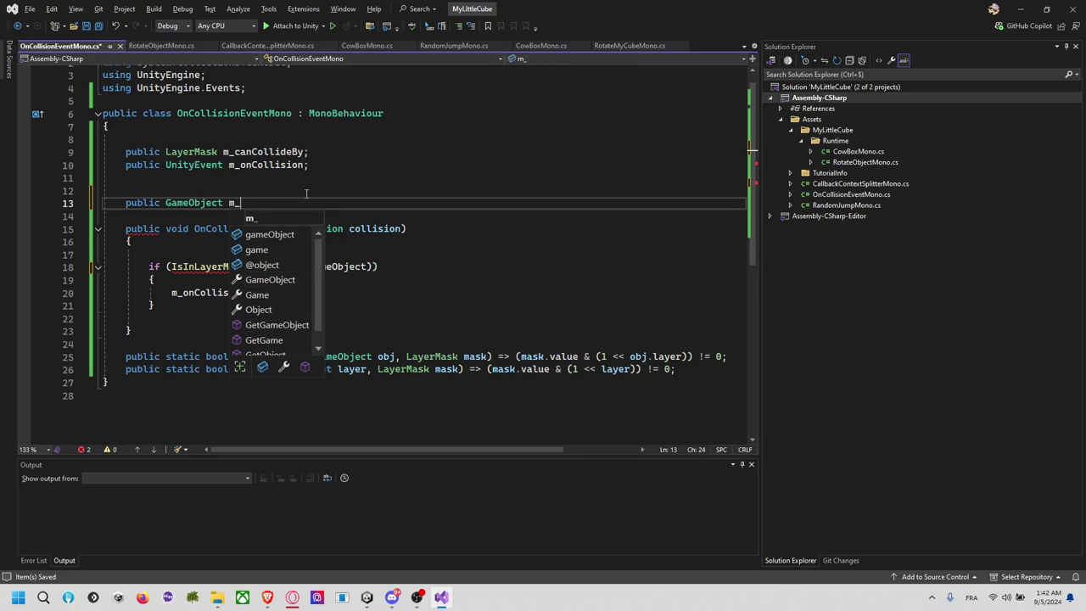
pyautogui.write('last')
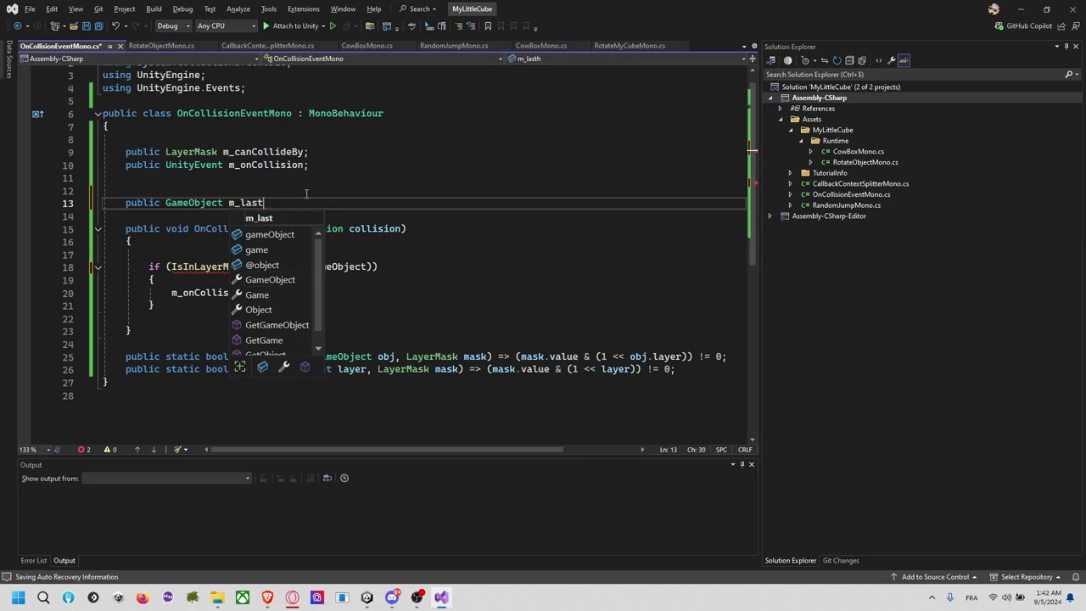
pyautogui.write('hittObject;')
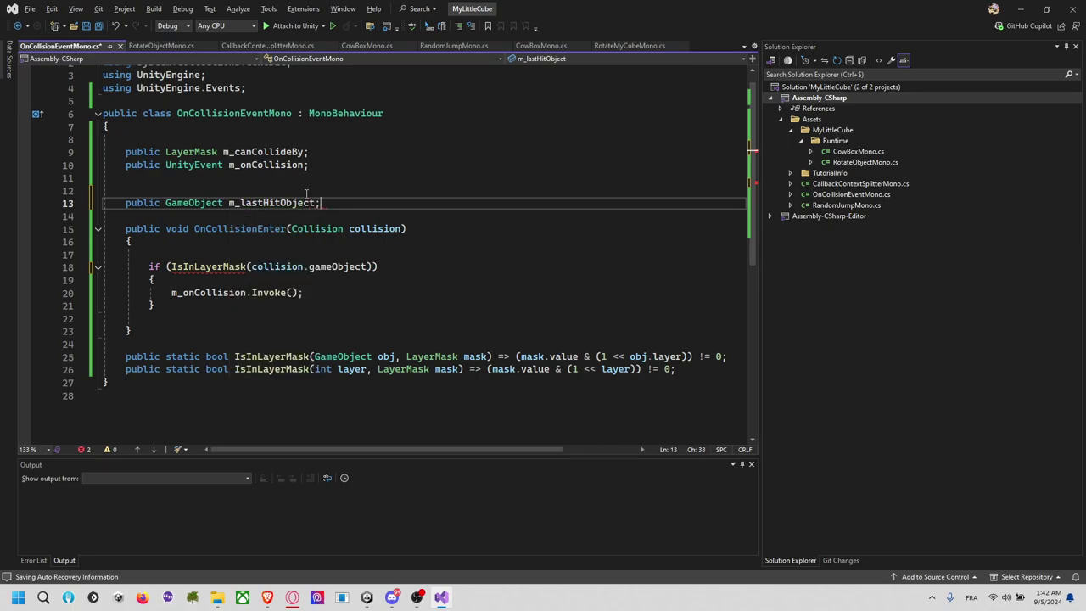
pyautogui.press('Return')
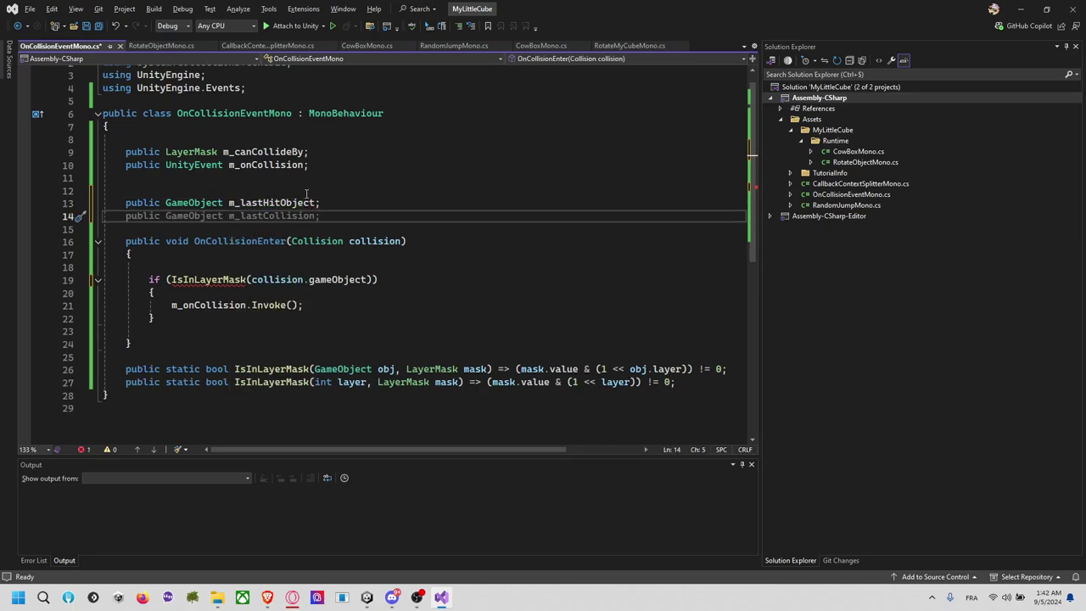
pyautogui.press('BackSpace')
pyautogui.press('BackSpace')
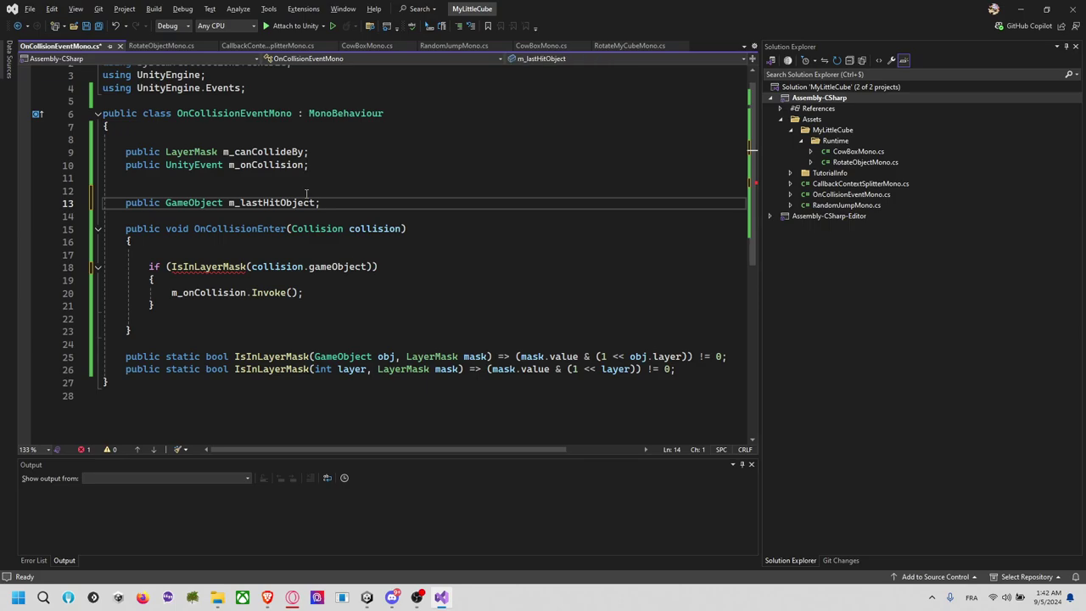
pyautogui.hotkey('ctrl', 's')
# Store collision.gameObject in m_lastHitObject at the top of OnCollisionEnter and save
pyautogui.click(337, 277)
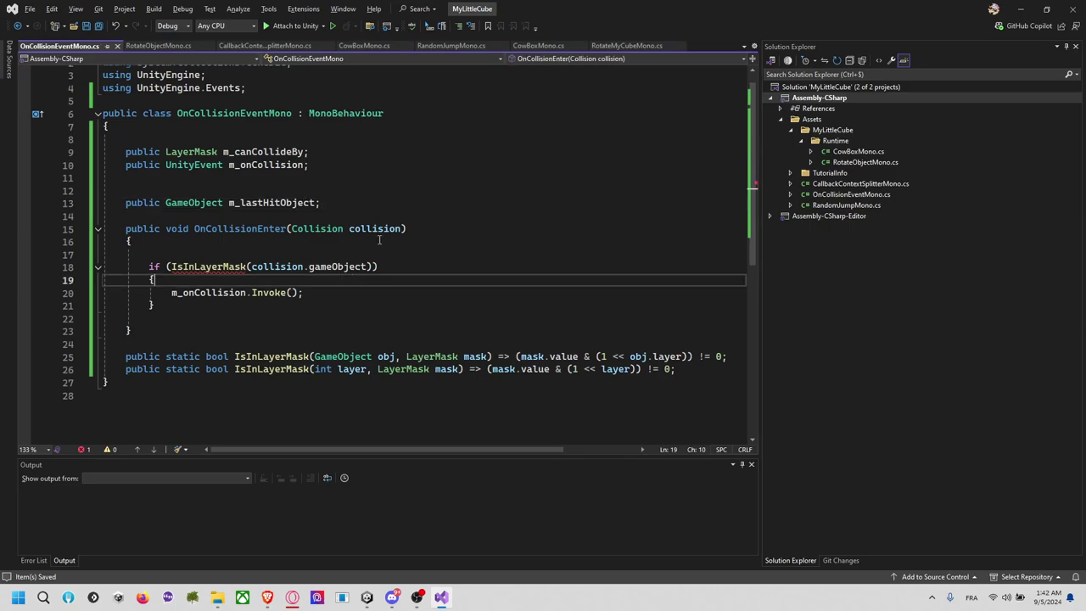
pyautogui.click(379, 230)
pyautogui.click(353, 243)
pyautogui.press('Return')
pyautogui.write('l')
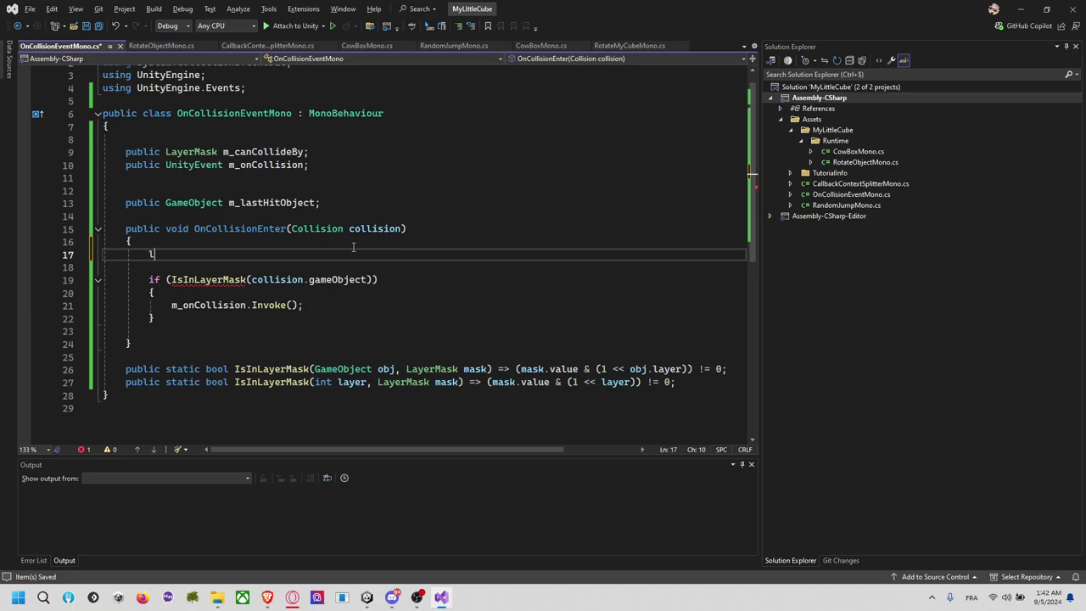
pyautogui.write('astH')
pyautogui.press('Tab')
pyautogui.press('Tab')
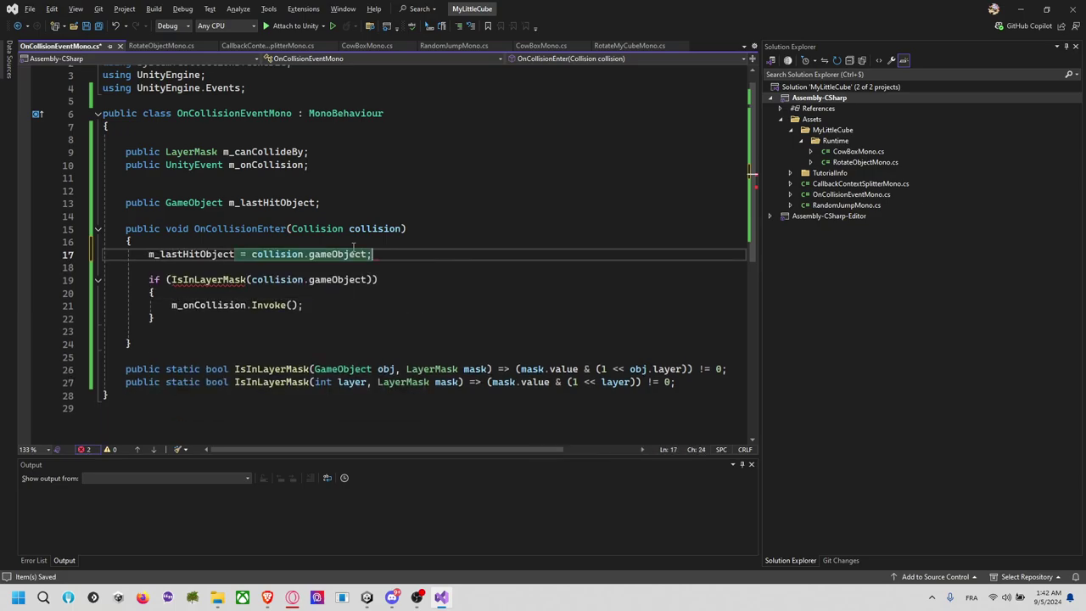
pyautogui.click(326, 292)
pyautogui.hotkey('ctrl', 's')
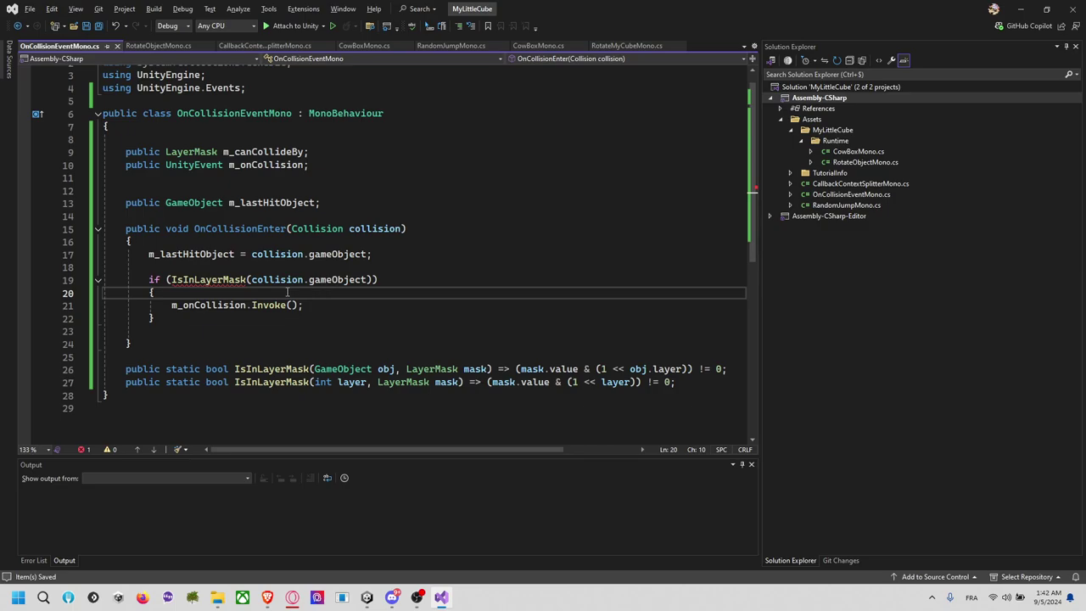
# Pass m_canCollideBy as the second argument to the IsInLayerMask call
pyautogui.doubleClick(209, 279)
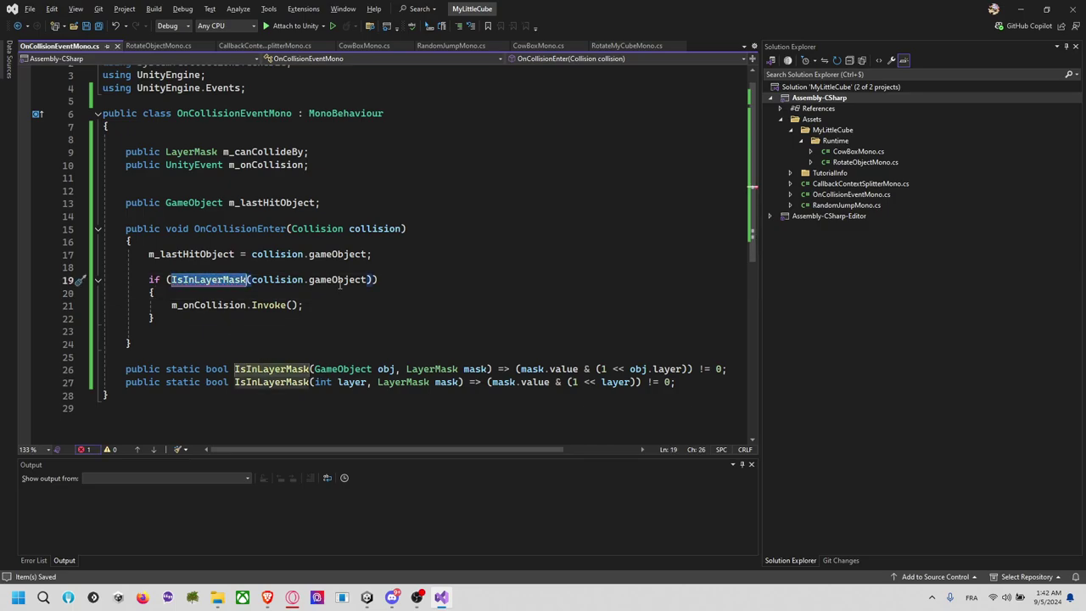
pyautogui.press('Up')
pyautogui.press('Up')
pyautogui.press('Up')
pyautogui.press('Up')
pyautogui.press('Up')
pyautogui.press('Up')
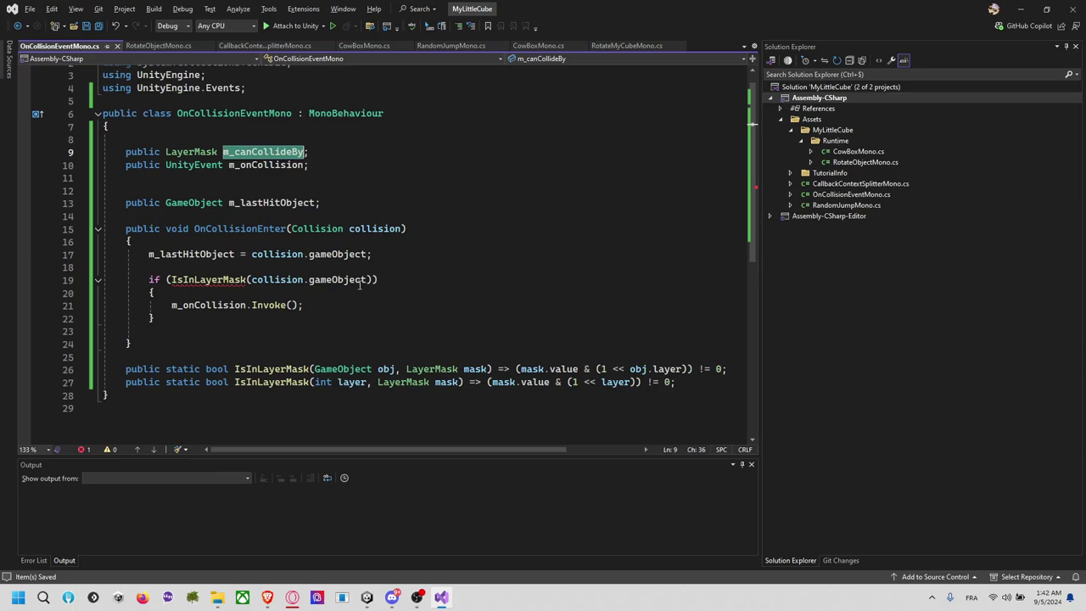
pyautogui.click(362, 281)
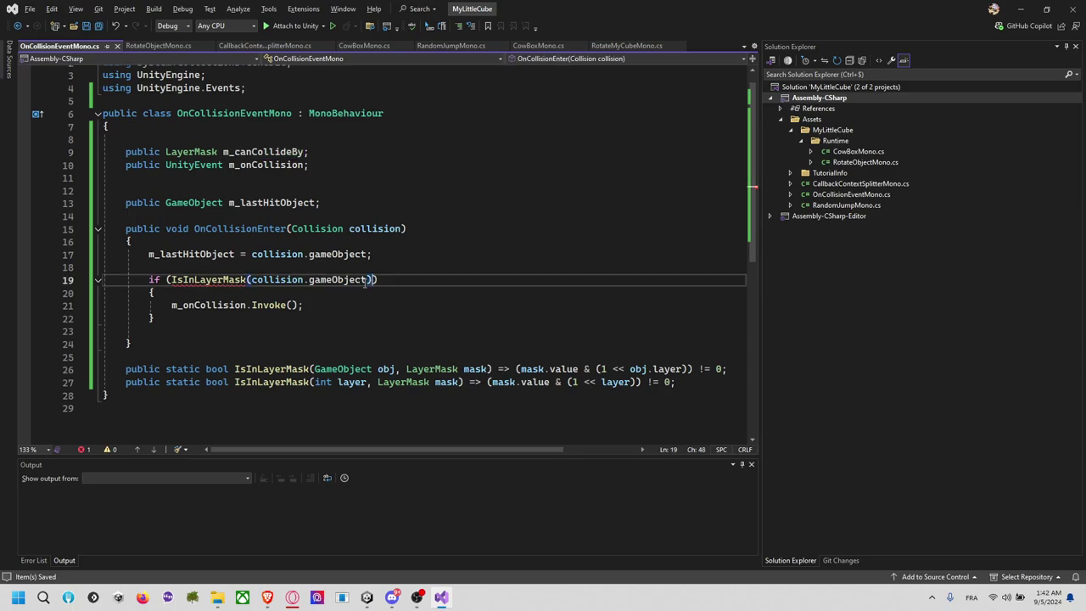
pyautogui.write(', m_canCollideBy')
pyautogui.click(357, 344)
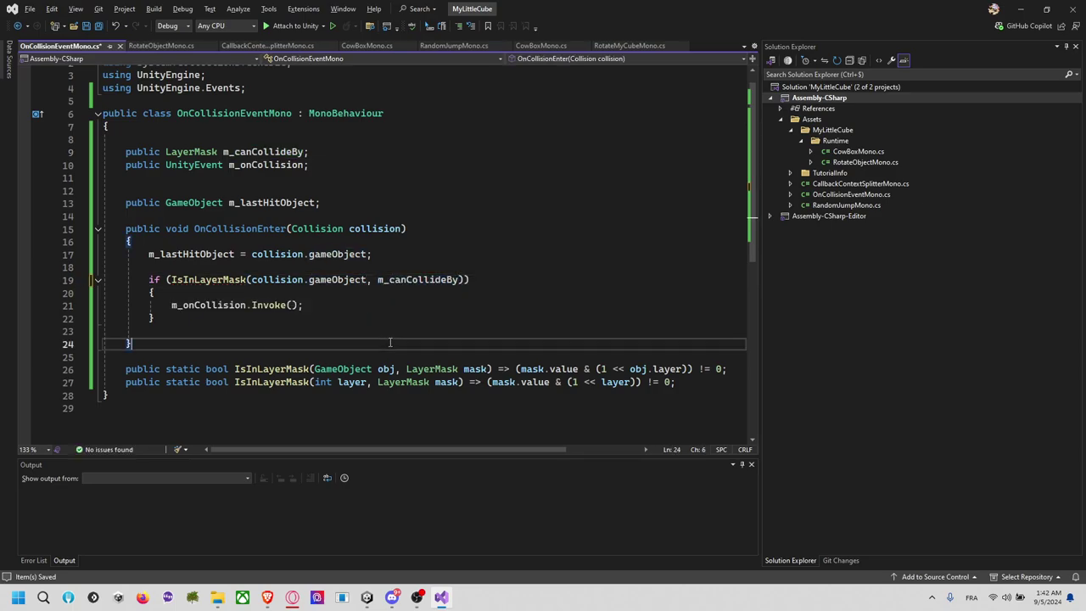
pyautogui.click(295, 368)
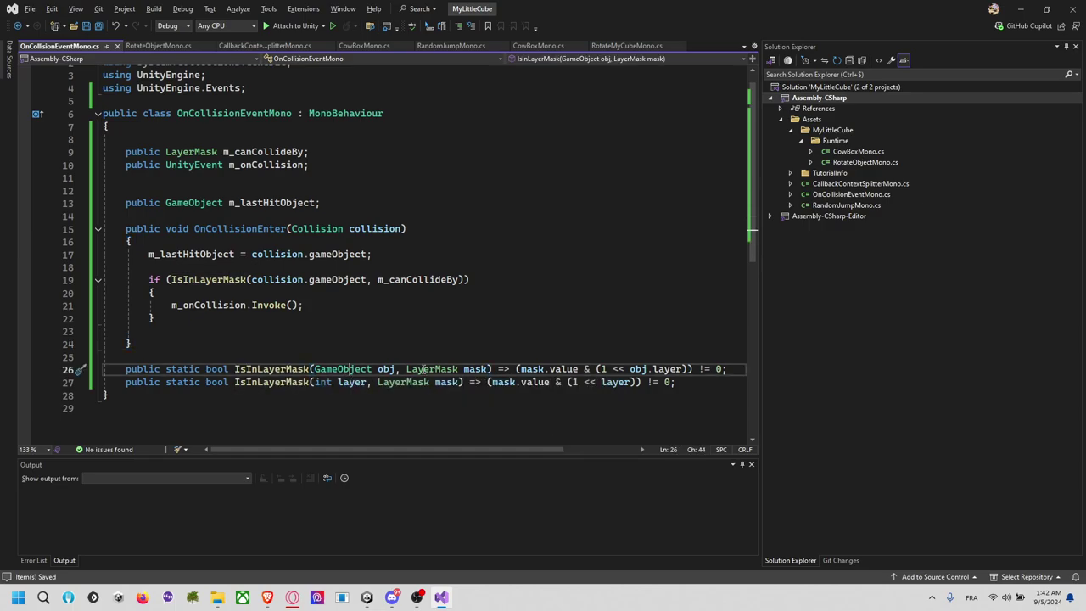
pyautogui.doubleClick(425, 371)
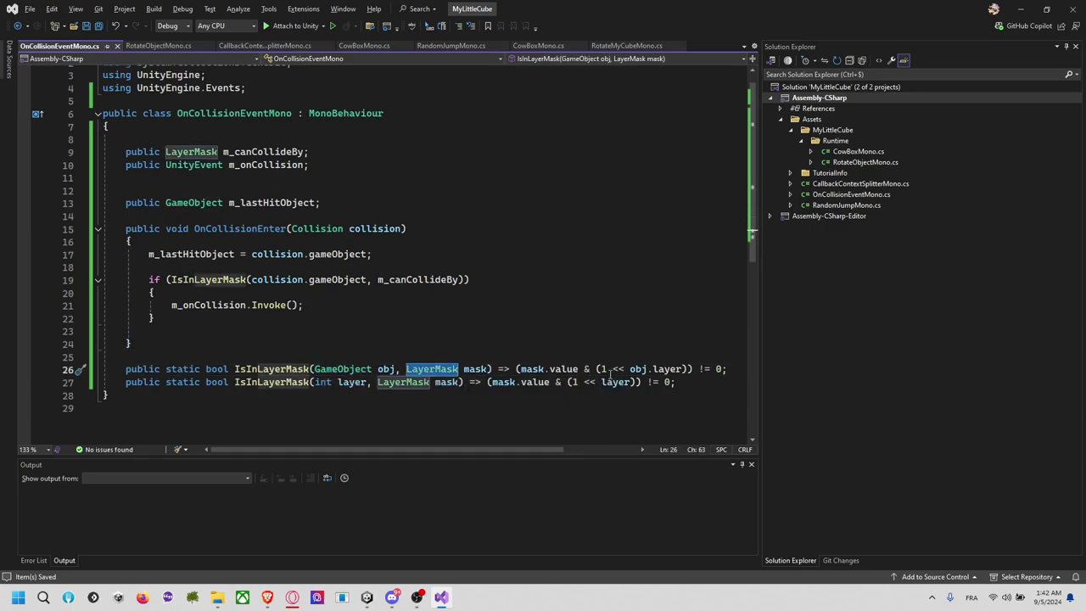
pyautogui.click(347, 358)
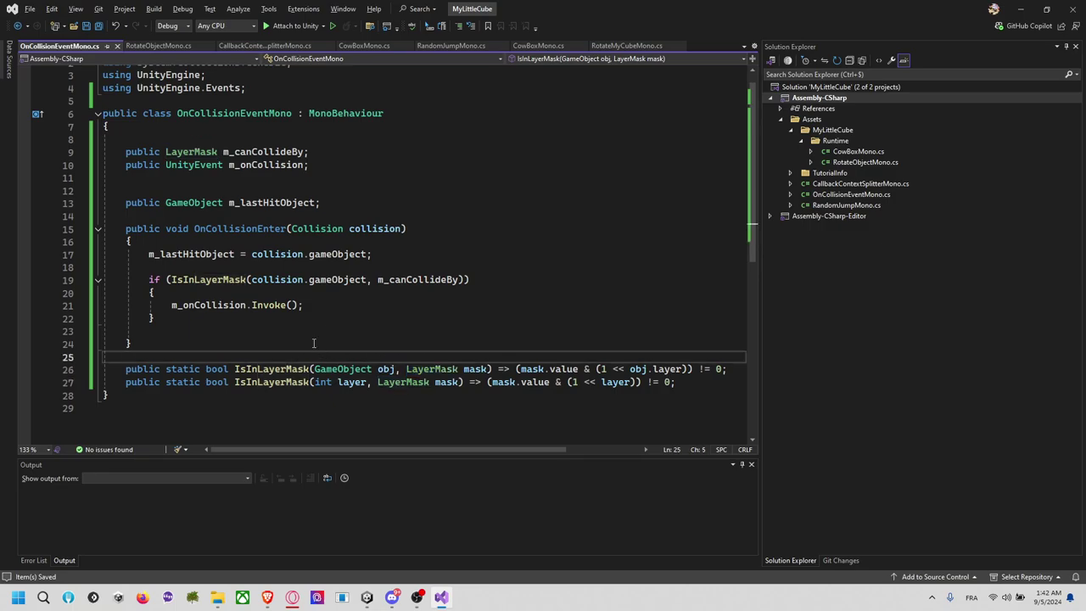
pyautogui.click(341, 336)
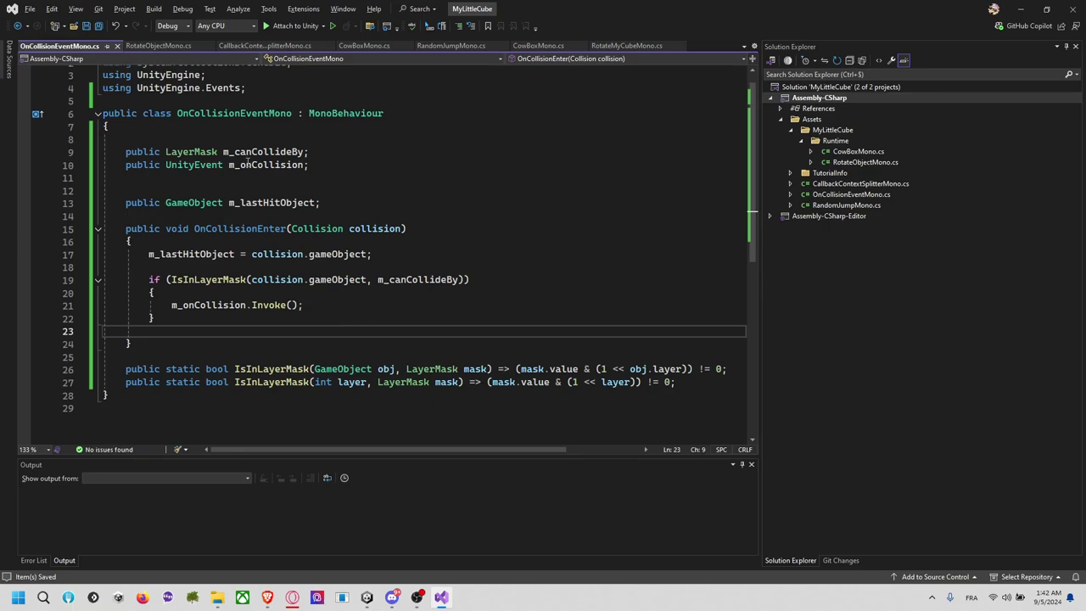
pyautogui.hotkey('alt', 'Tab')
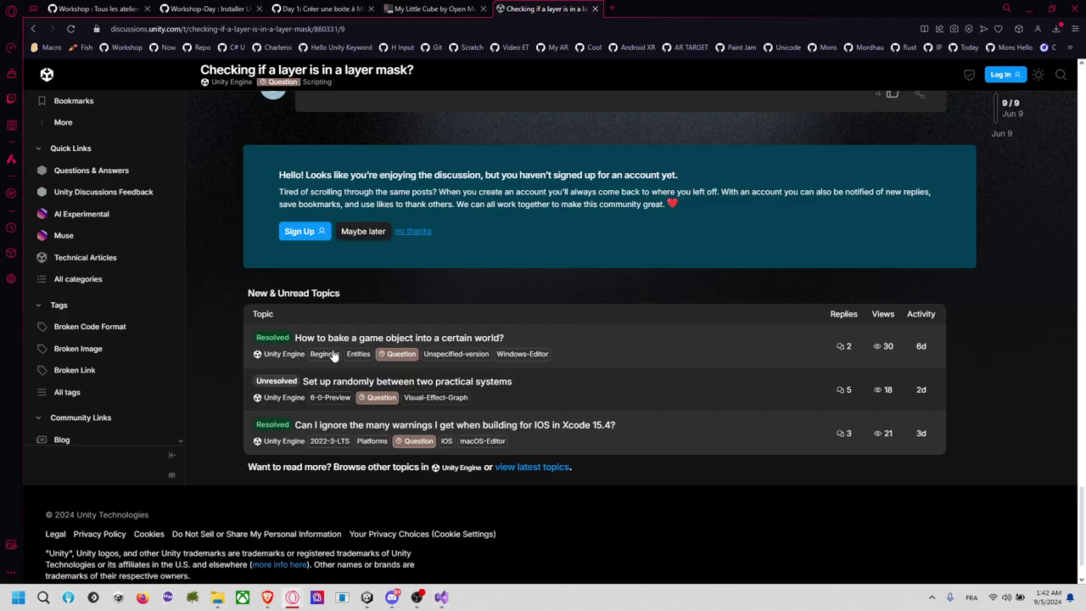
# Return to Unity, clear the Console, and start Play mode with the recompiled script
pyautogui.hotkey('alt', 'Tab')
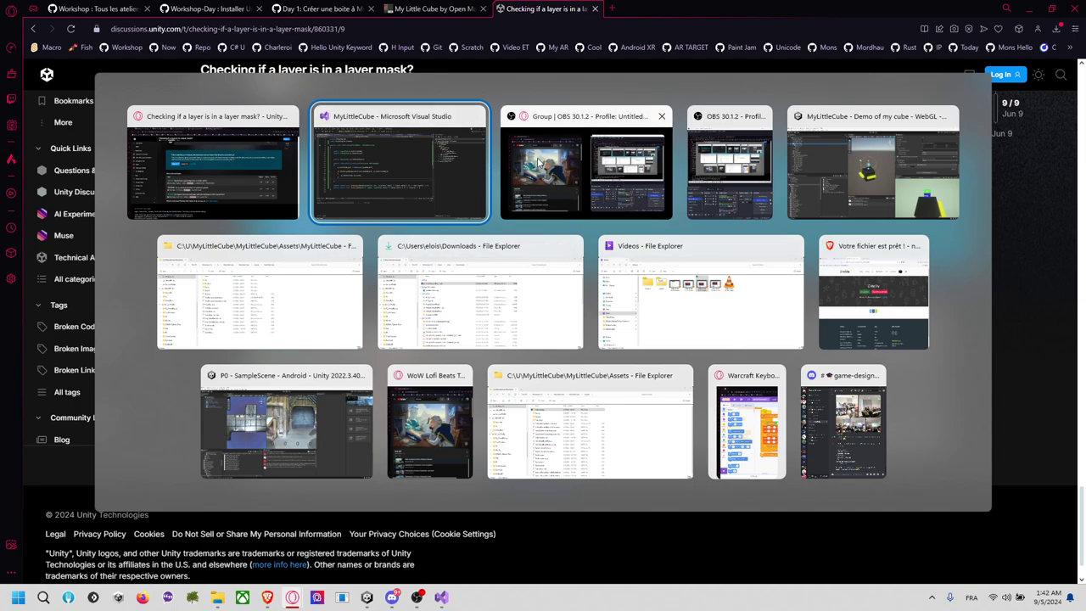
pyautogui.click(802, 209)
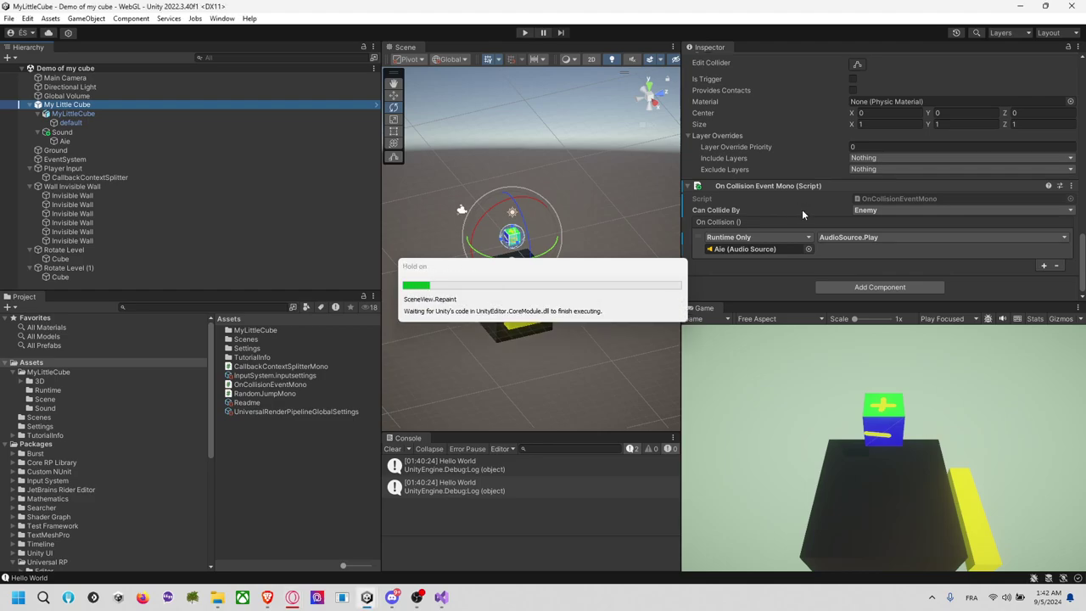
pyautogui.click(407, 446)
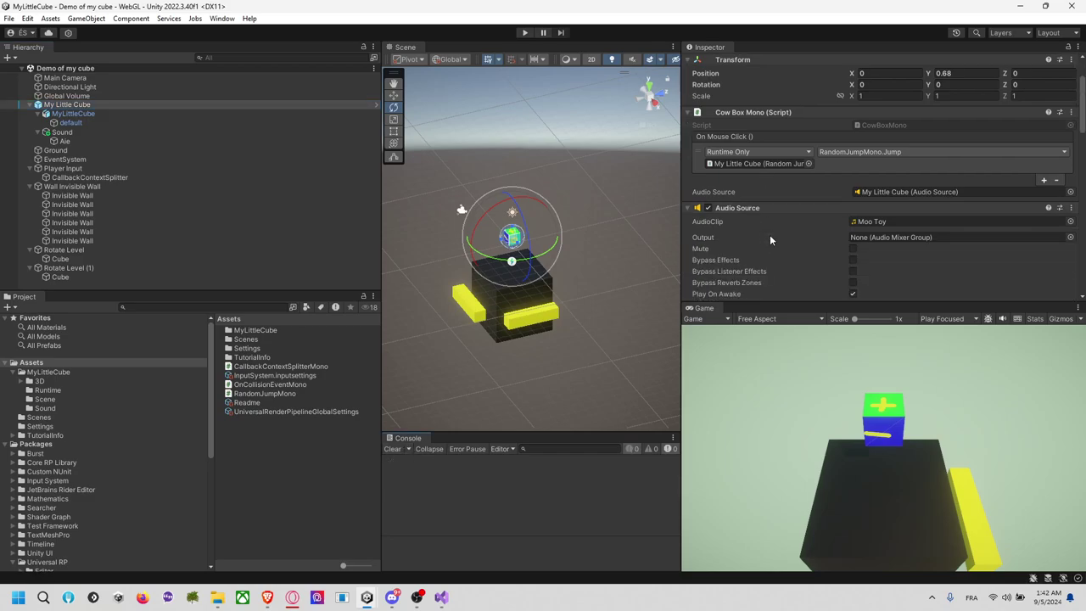
pyautogui.scroll(-2, 769, 234)
pyautogui.scroll(-2, 825, 190)
pyautogui.scroll(2, 833, 168)
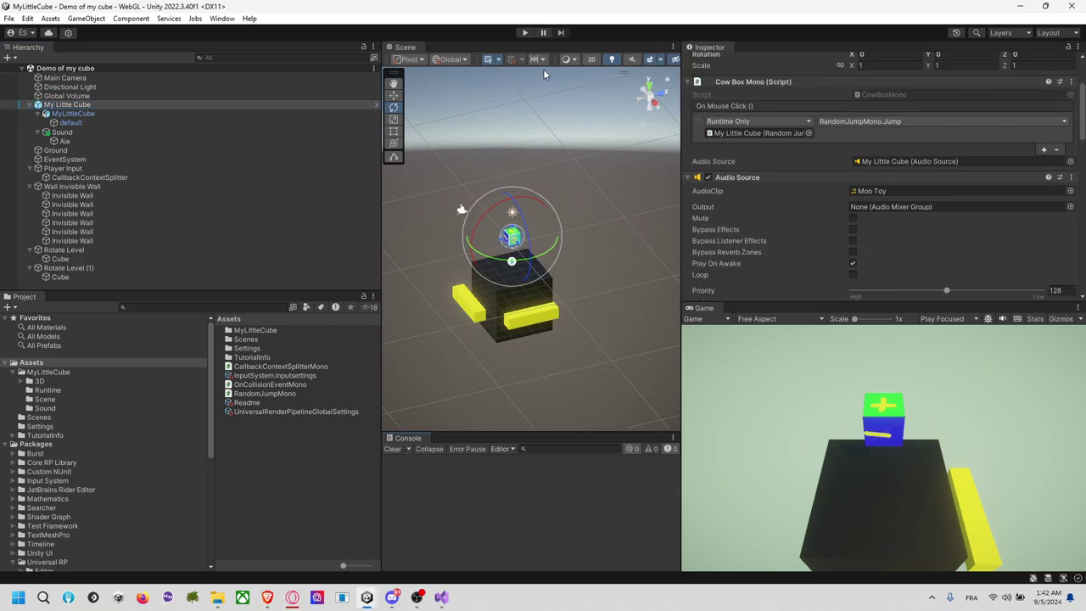
pyautogui.click(523, 33)
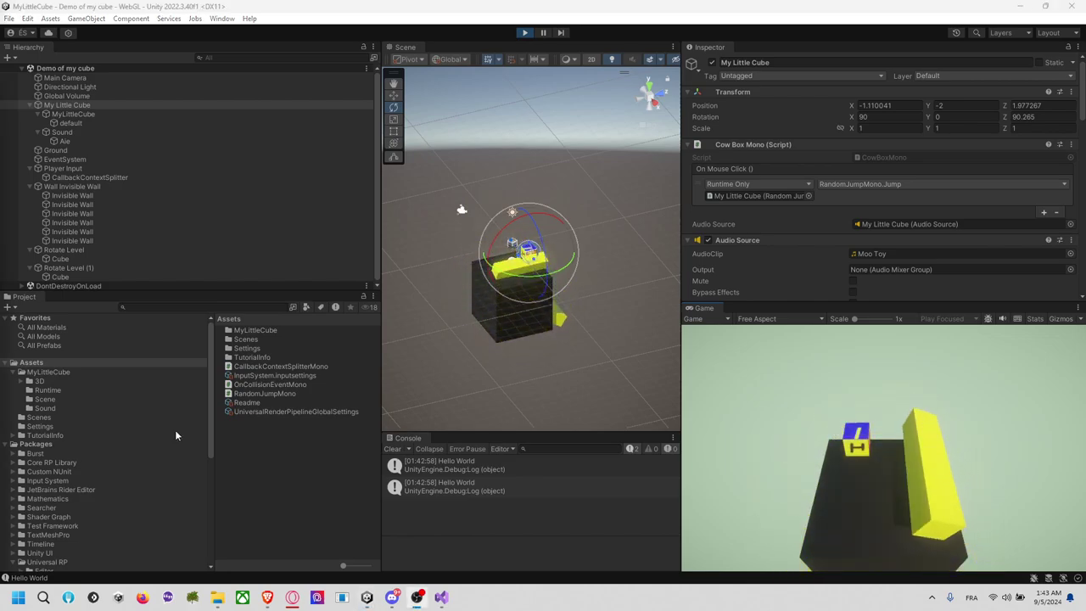
# Make the cube jump eight times against the yellow bars, then stop Play mode
pyautogui.click(861, 443)
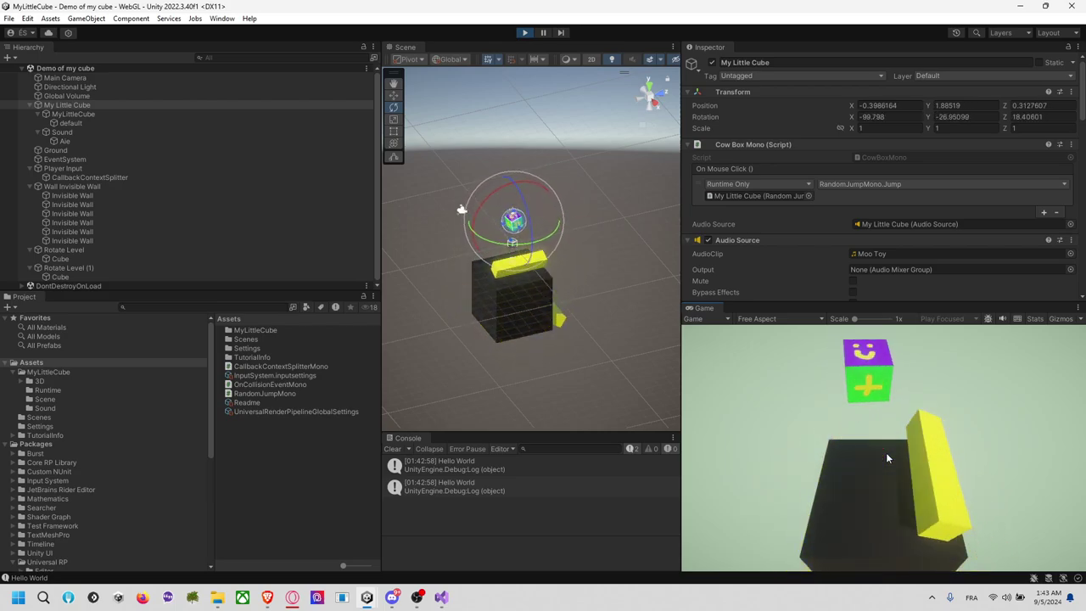
pyautogui.click(886, 457)
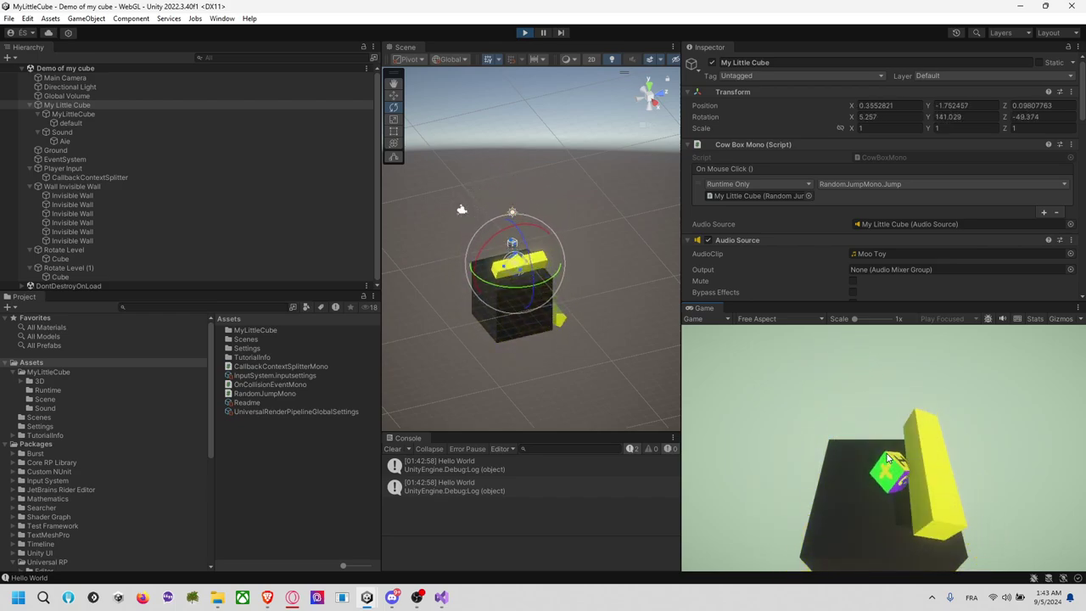
pyautogui.click(886, 458)
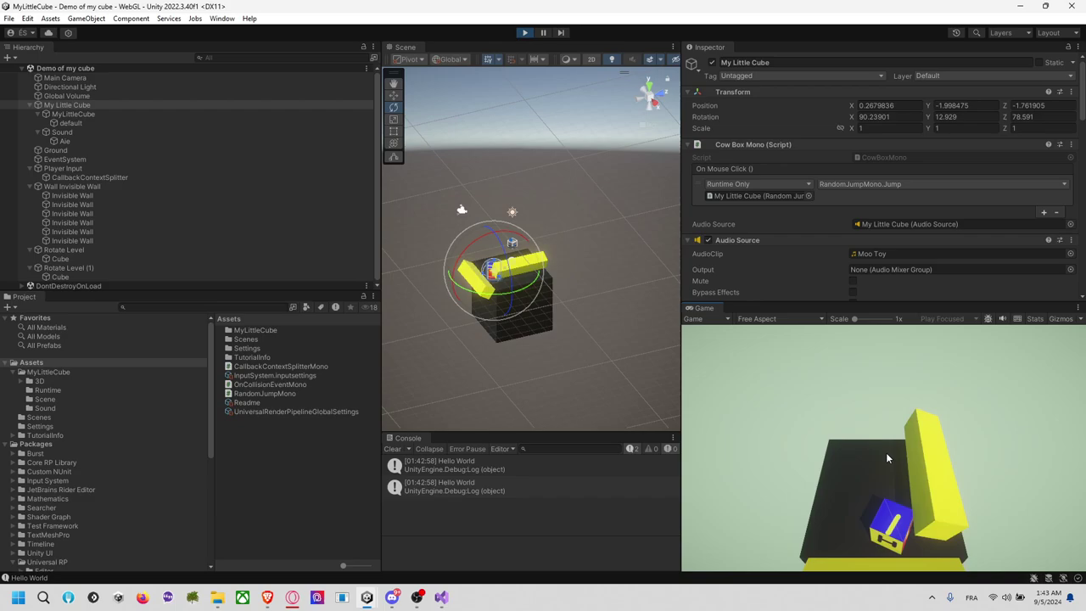
pyautogui.click(887, 458)
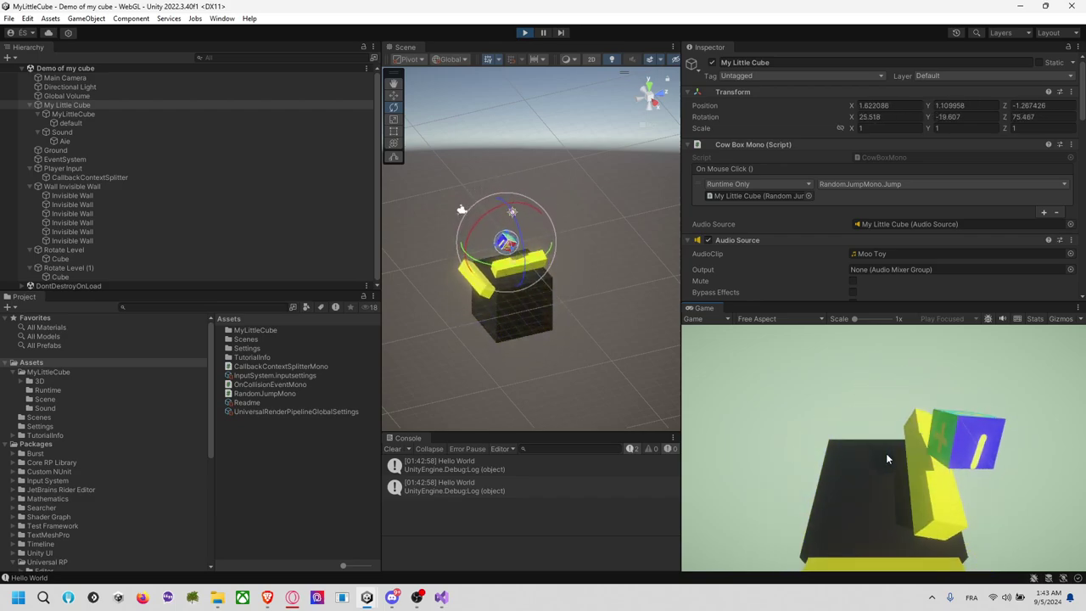
pyautogui.click(887, 458)
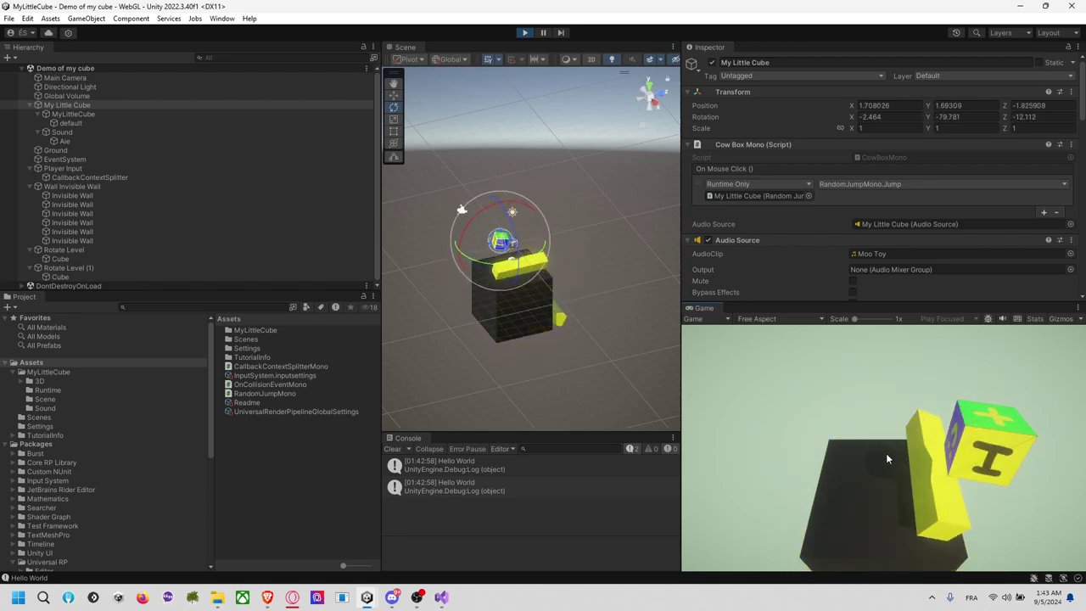
pyautogui.click(887, 458)
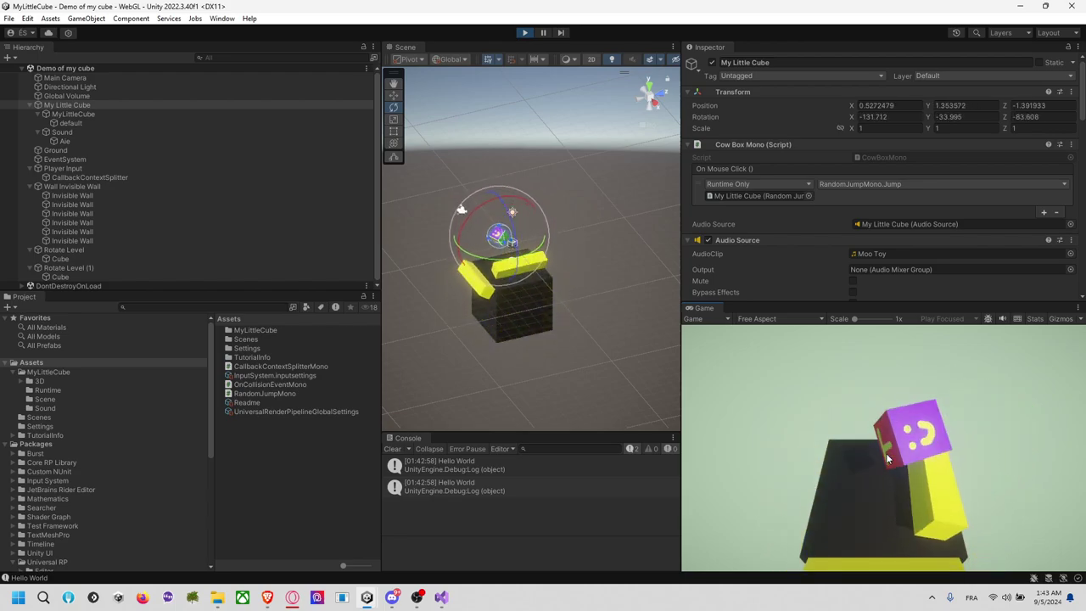
pyautogui.click(887, 458)
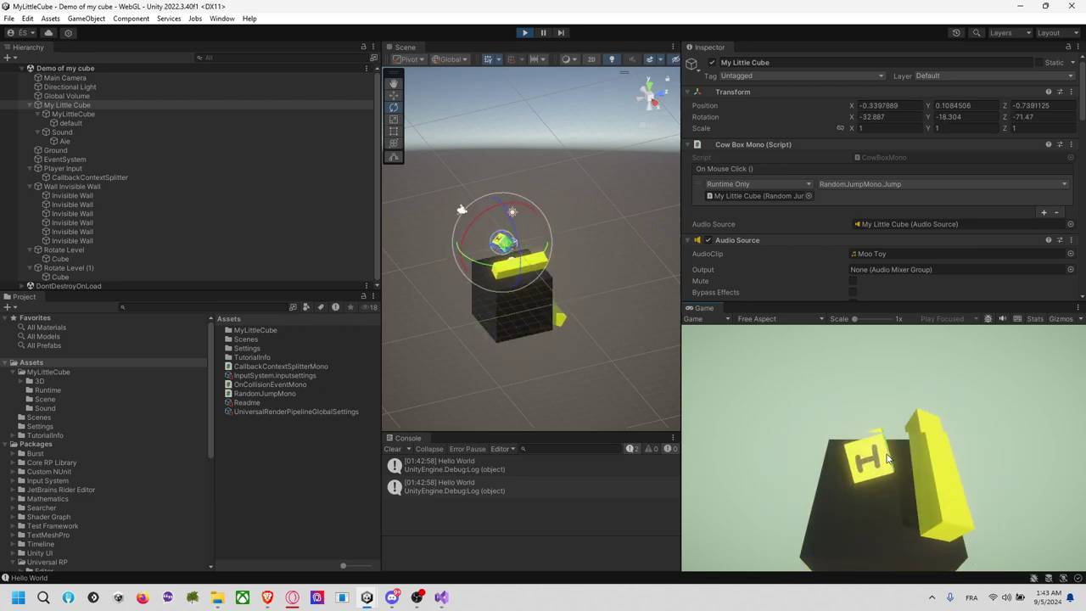
pyautogui.click(887, 458)
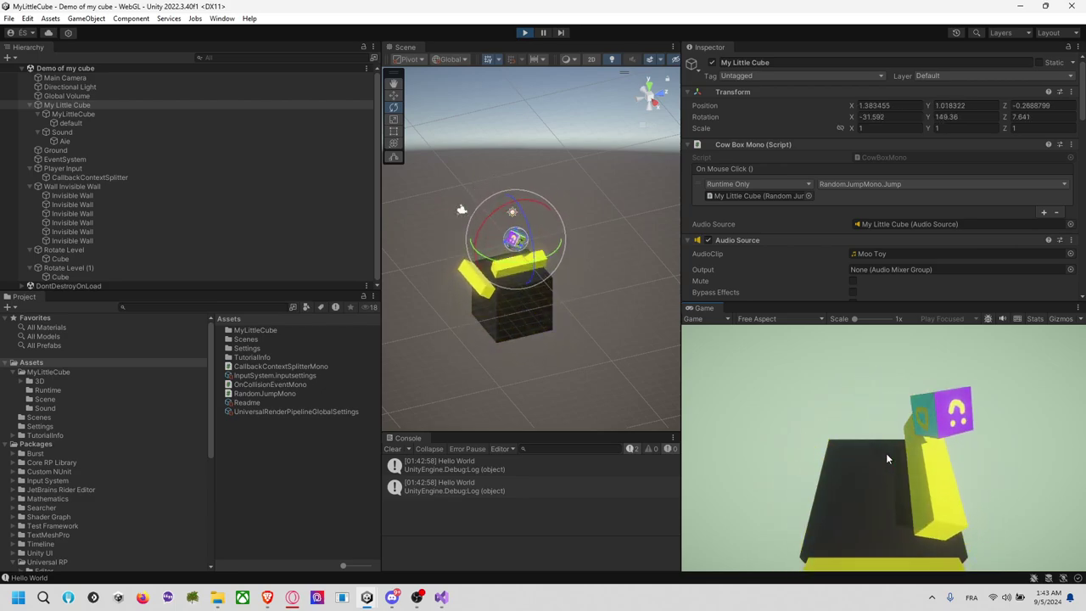
pyautogui.click(525, 34)
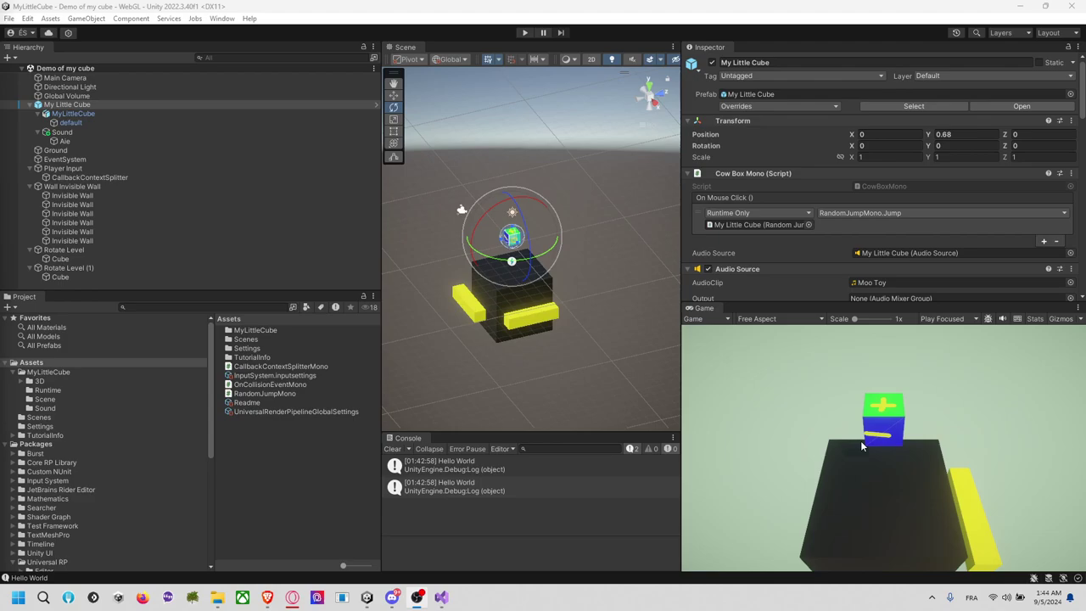
# Clear the two Hello World messages from the Console
pyautogui.click(398, 451)
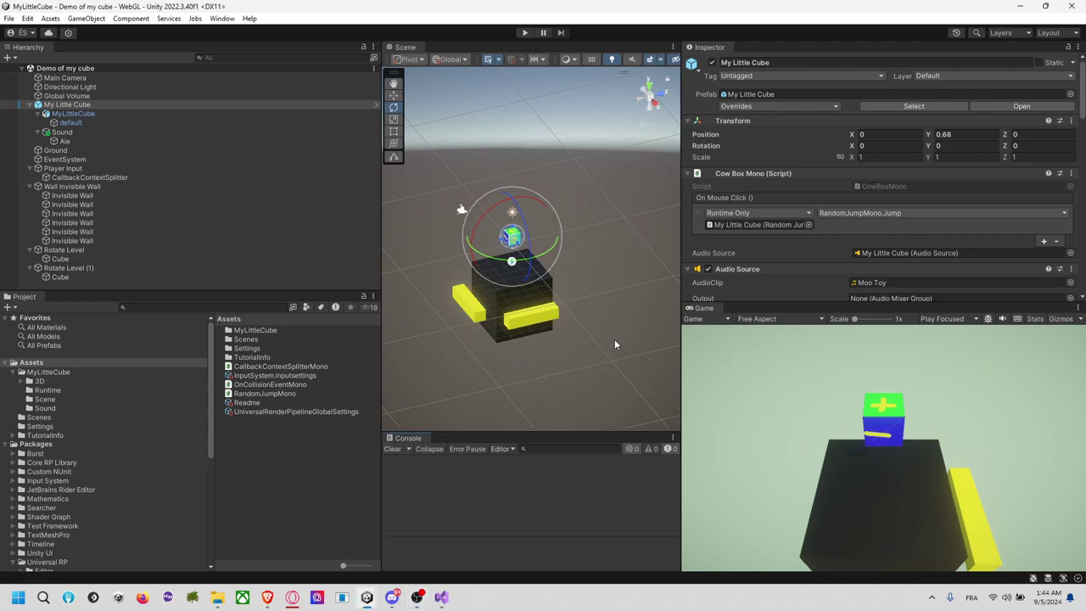